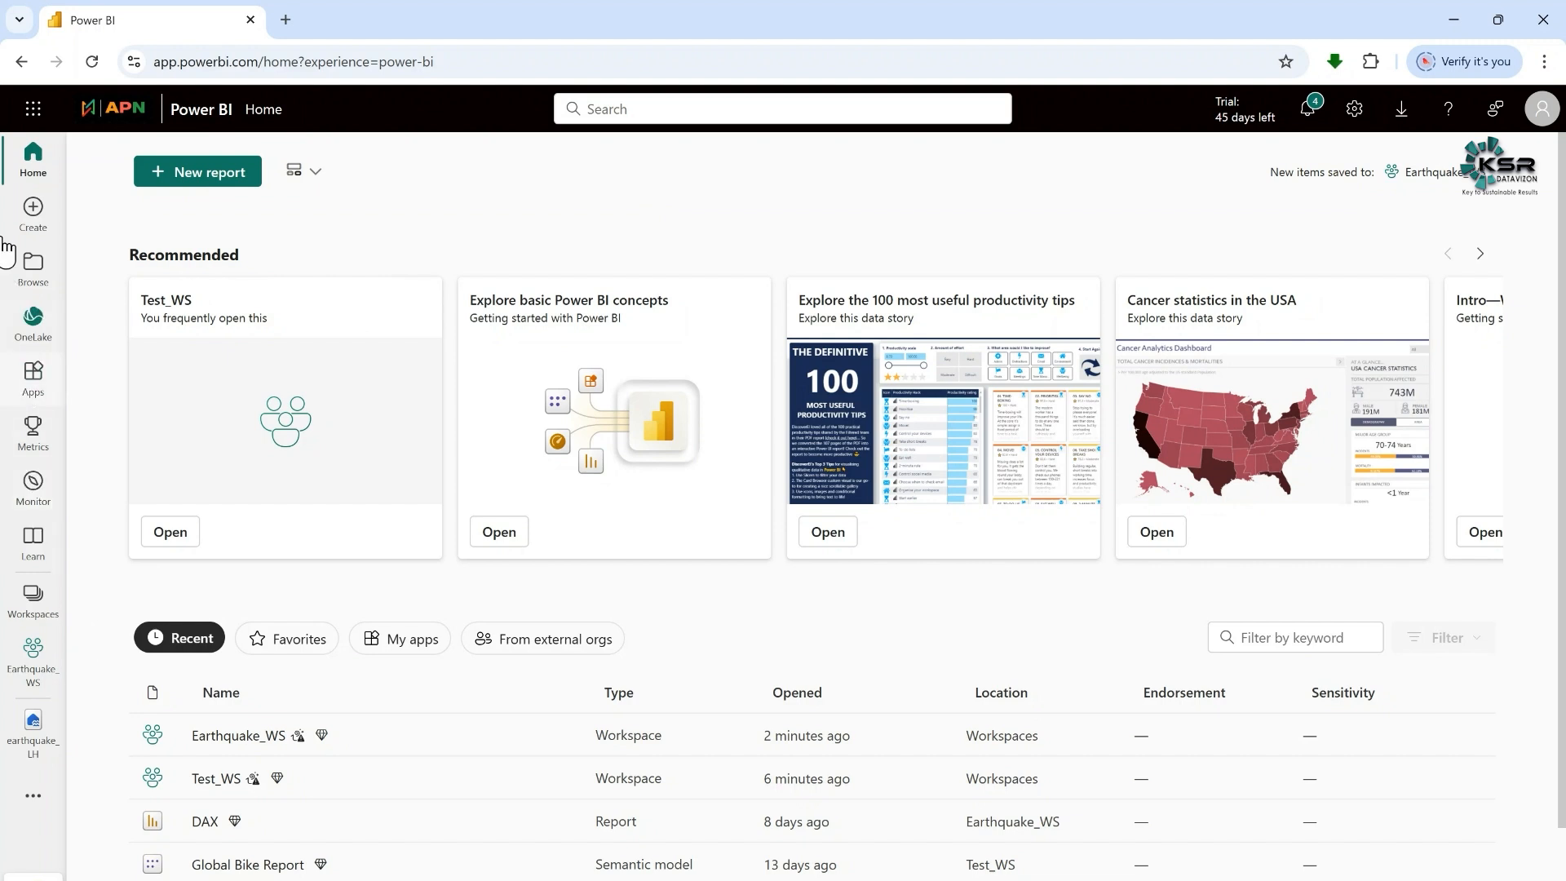
Create a workspace named Auto_WS, reviewing its advanced settings and keeping the Trial license mode
left_click(32, 617)
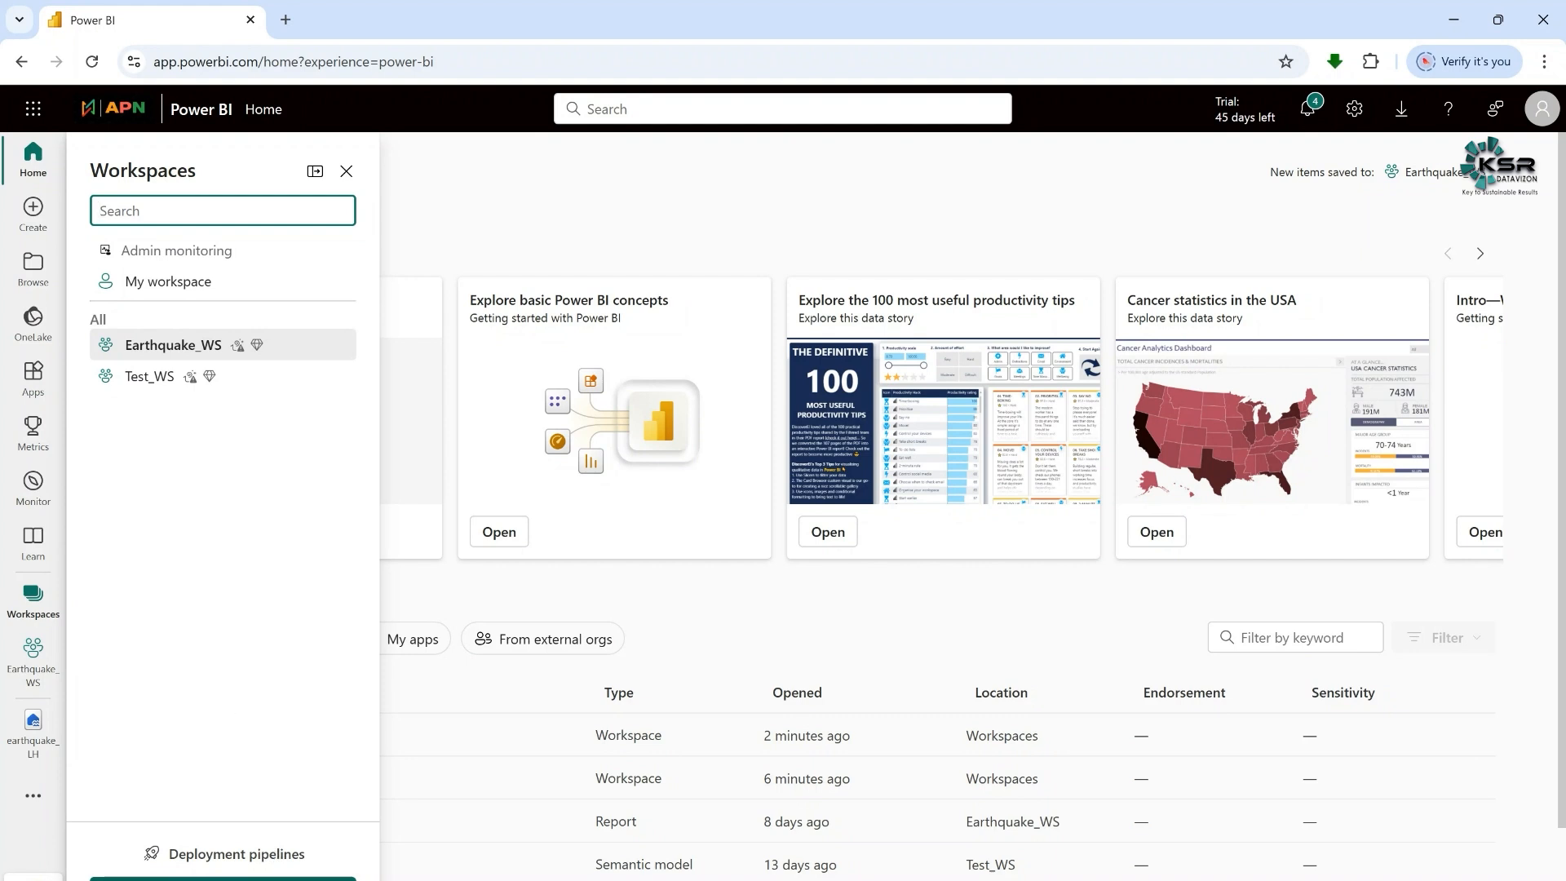
left_click(223, 878)
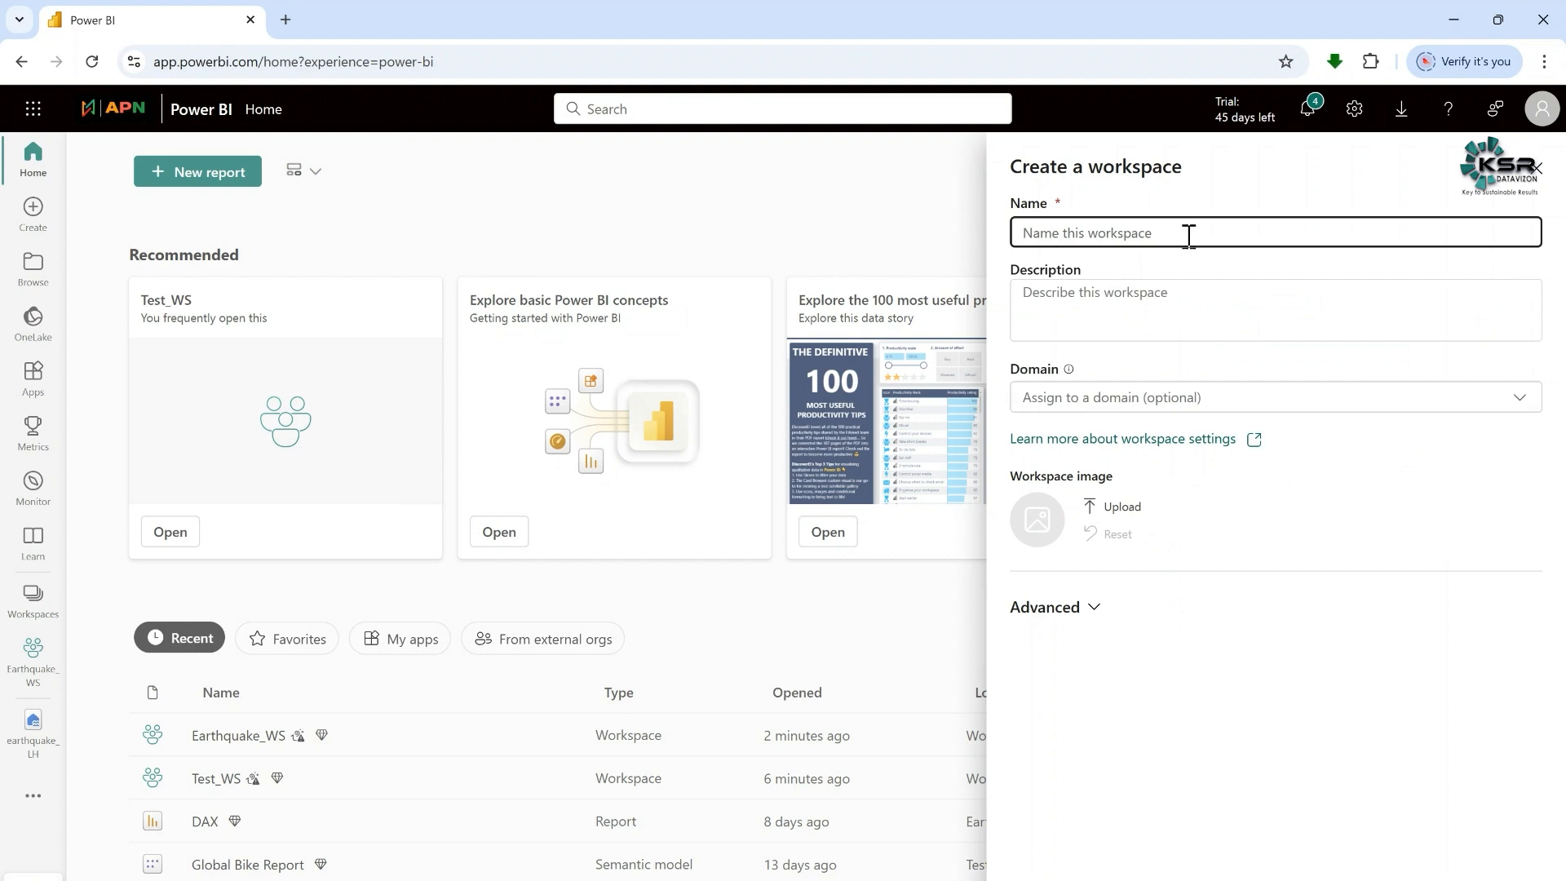
type("Auto_WS")
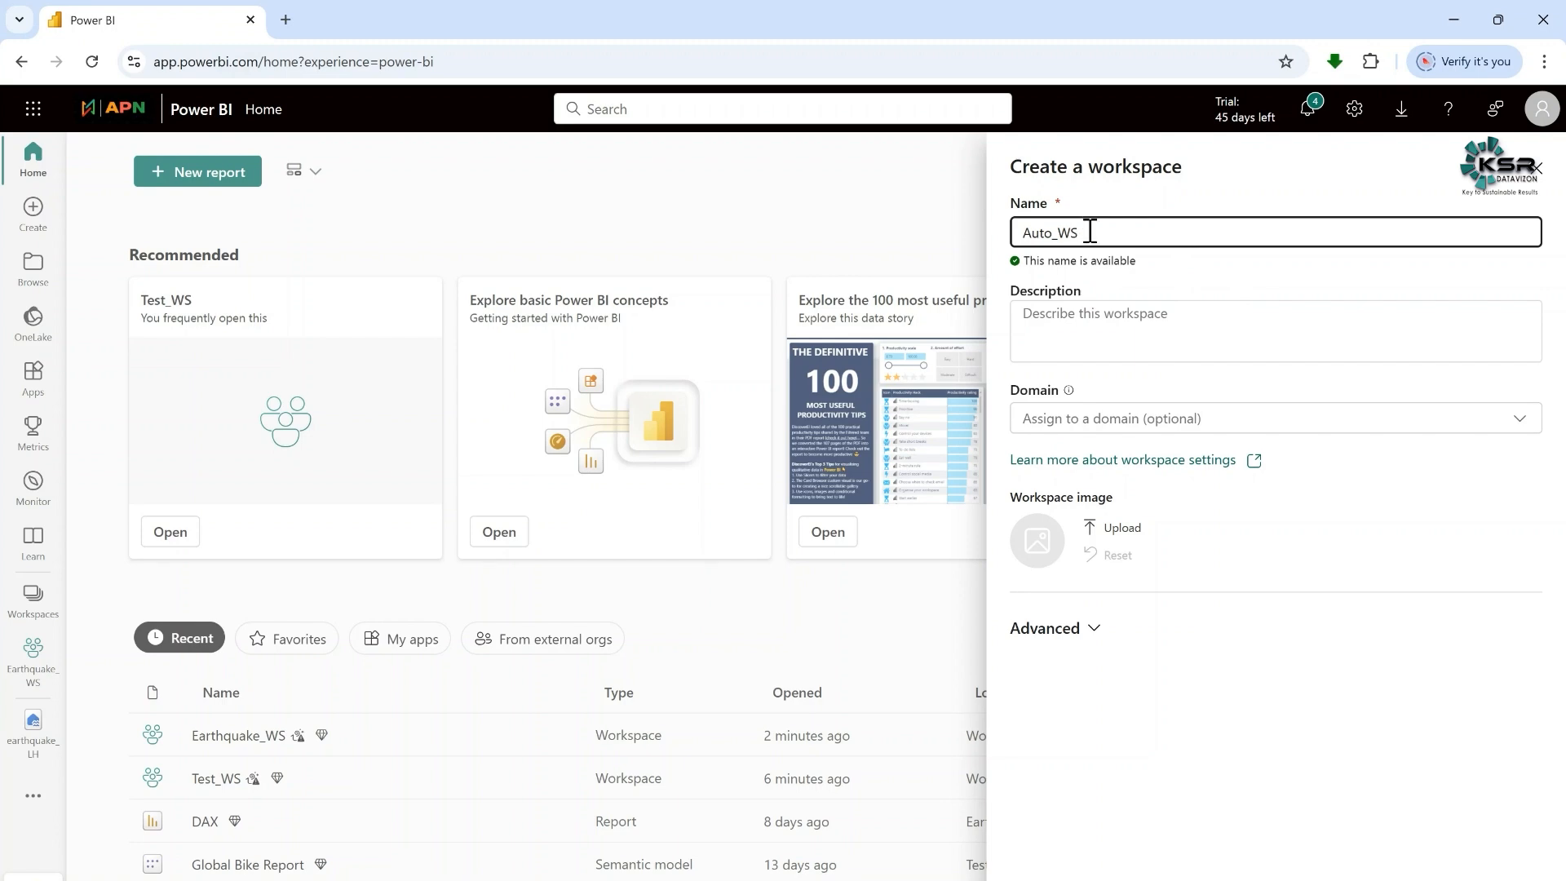
left_click(1099, 636)
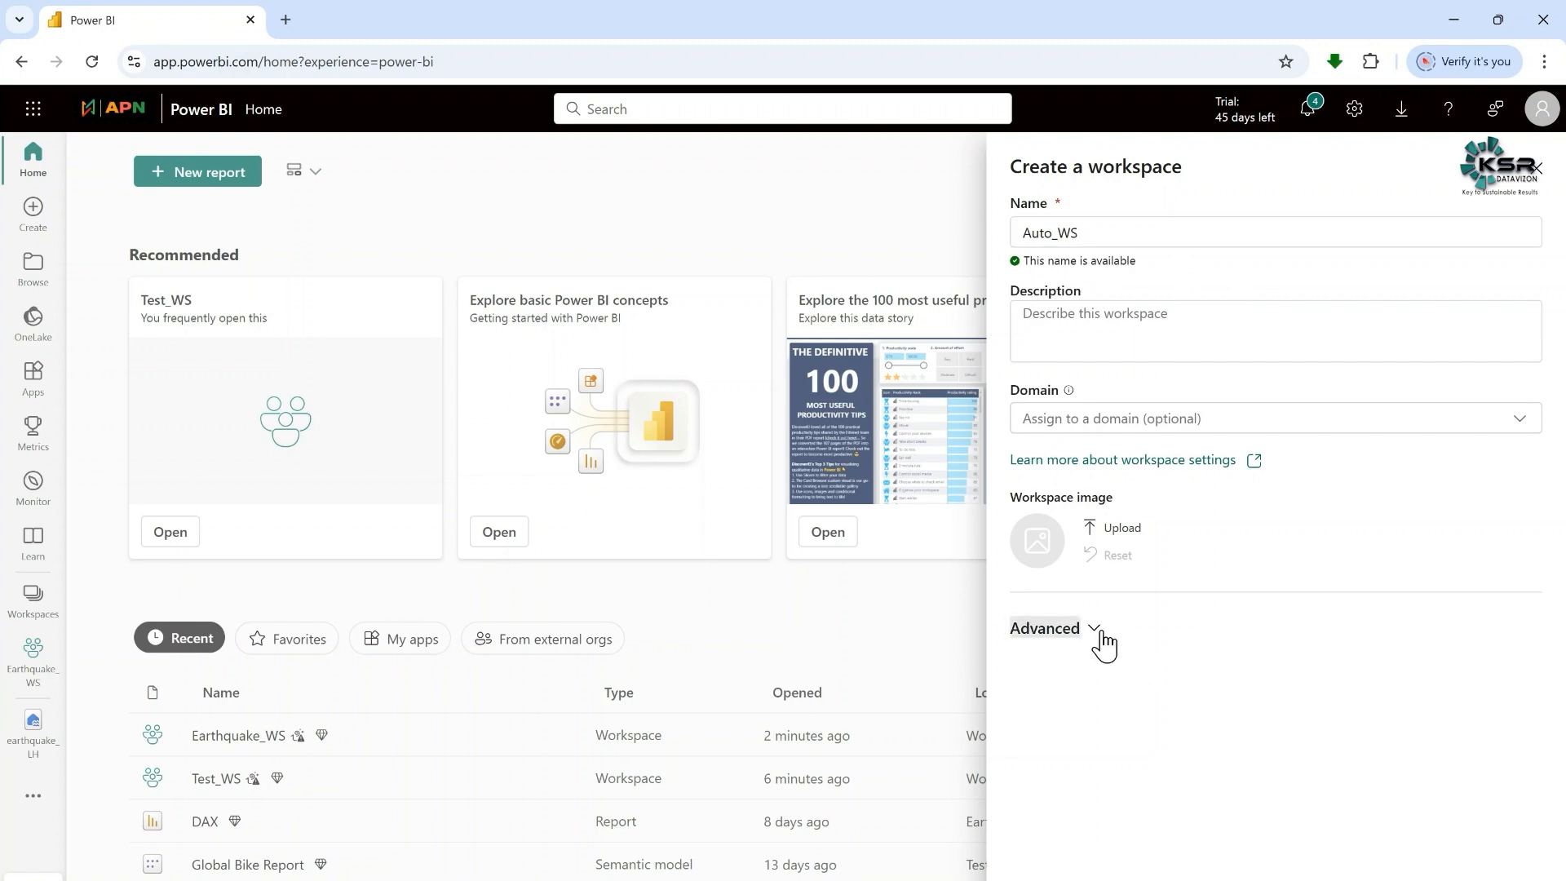
scroll(1259, 639, "down", 4)
scroll(1258, 587, "down", 2)
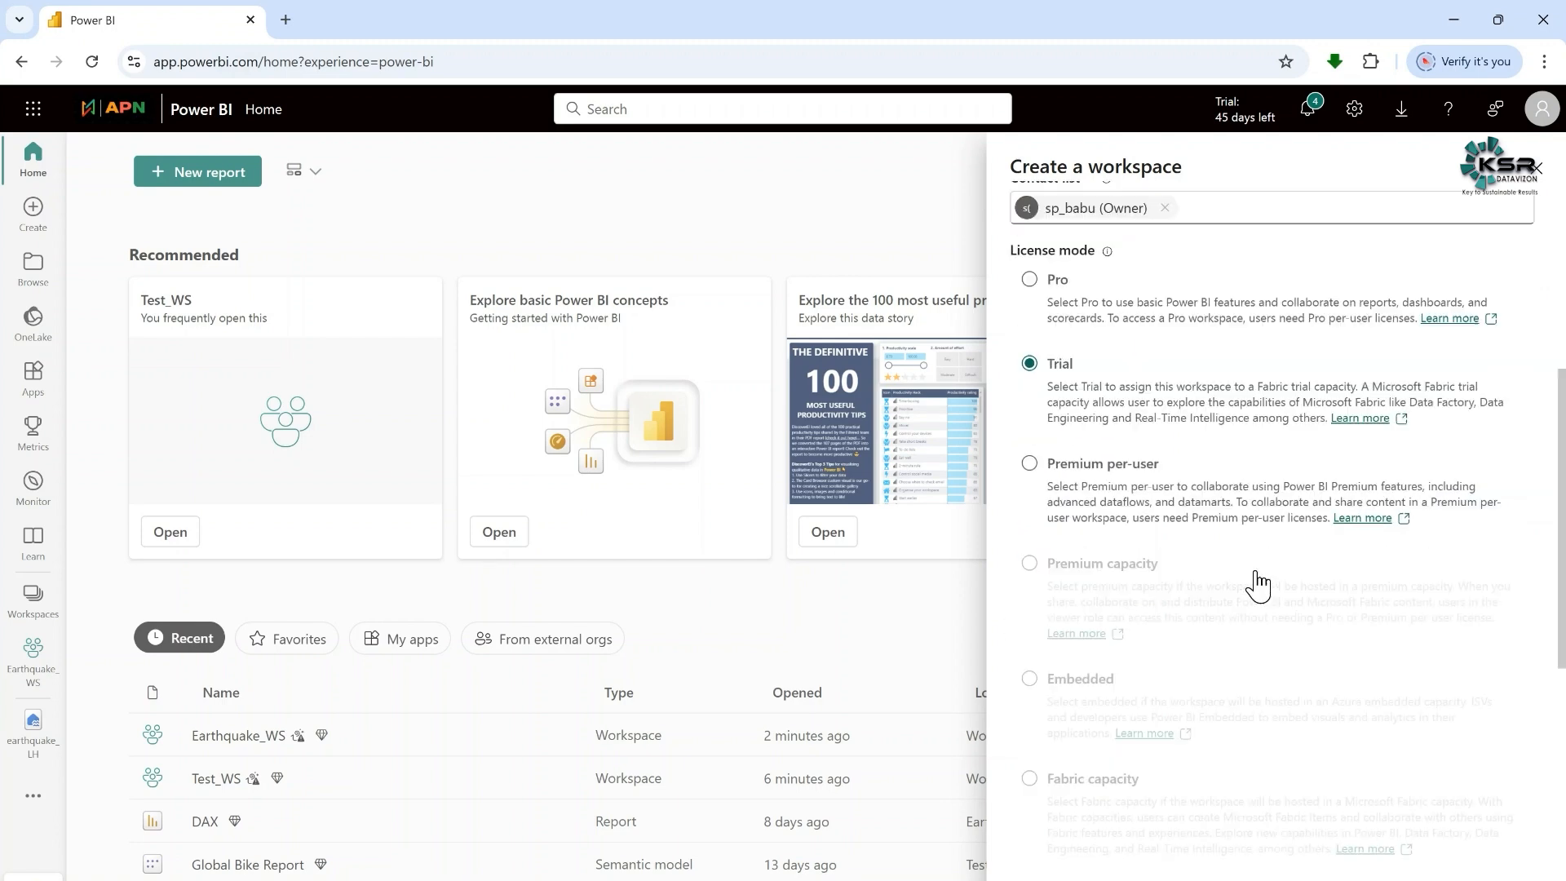
scroll(1124, 611, "up", 4)
scroll(1213, 629, "down", 1)
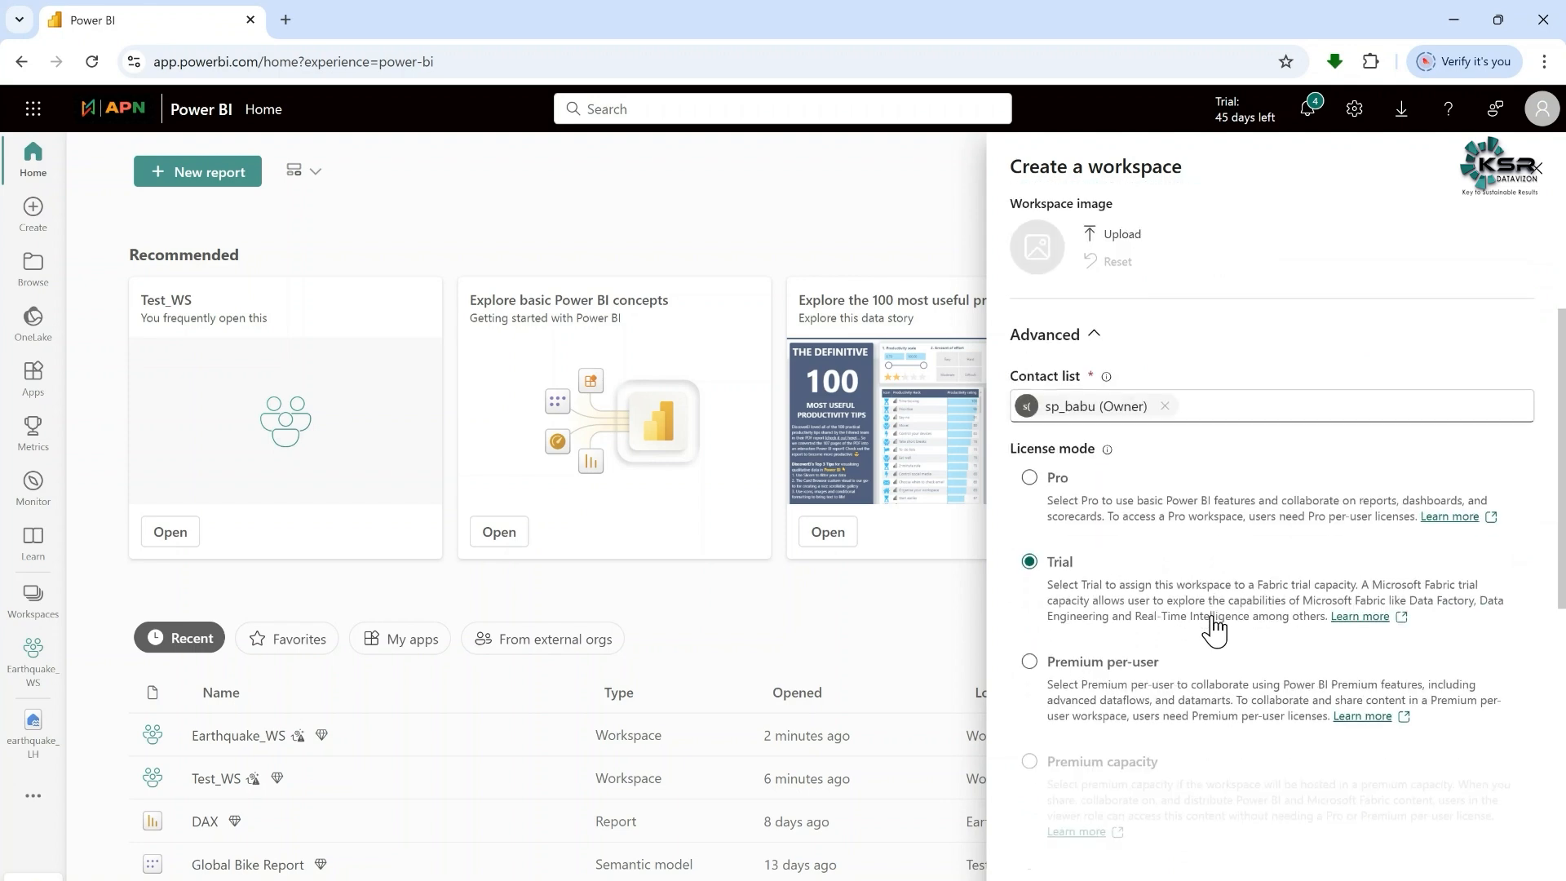
scroll(1215, 617, "down", 3)
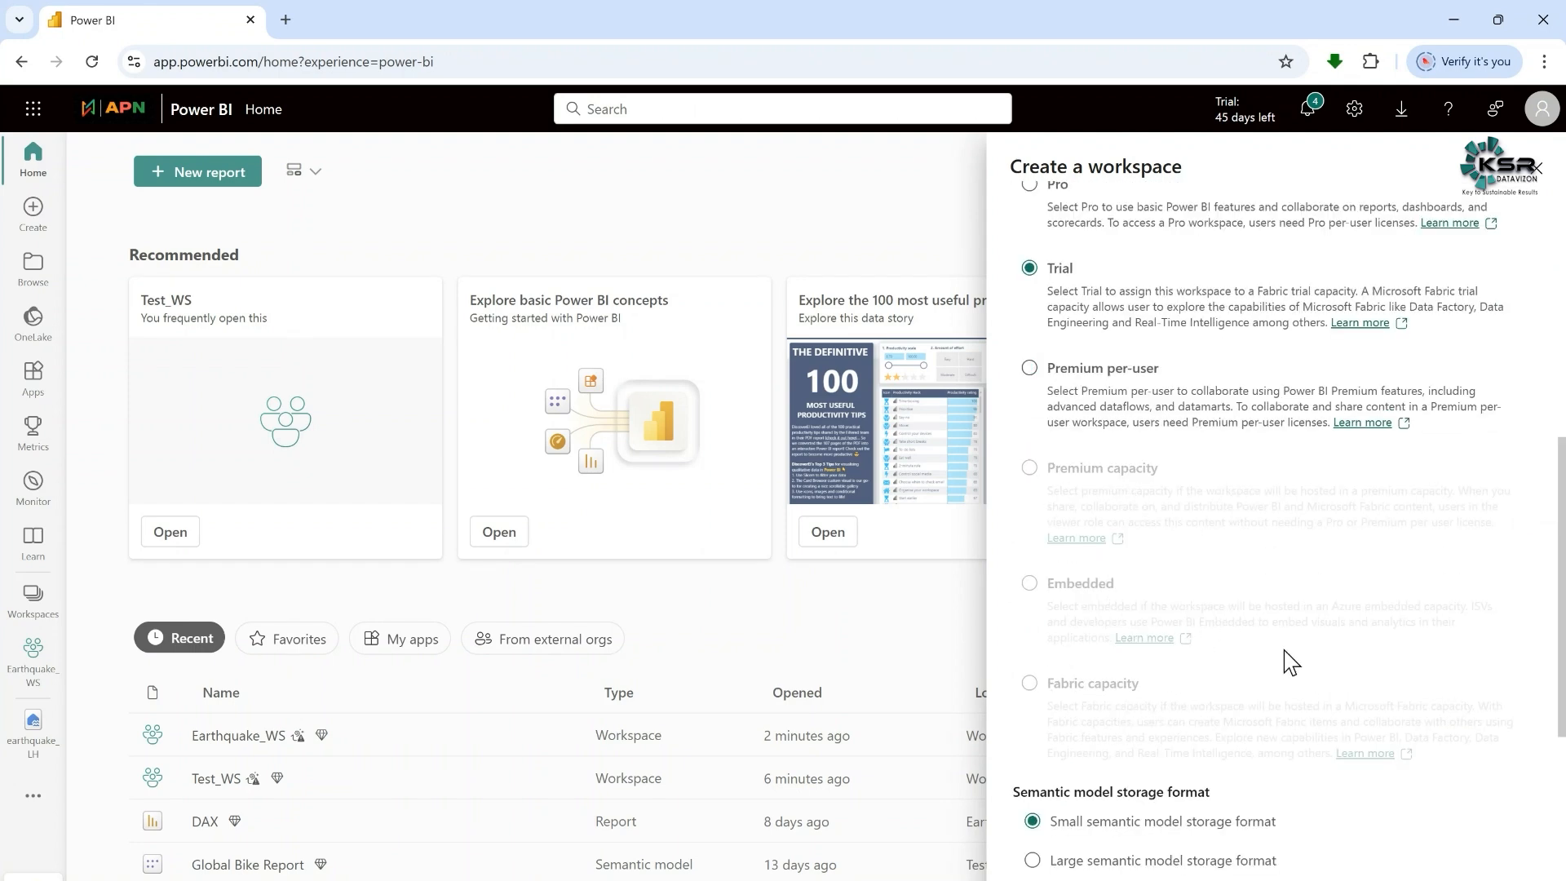
scroll(1284, 659, "up", 3)
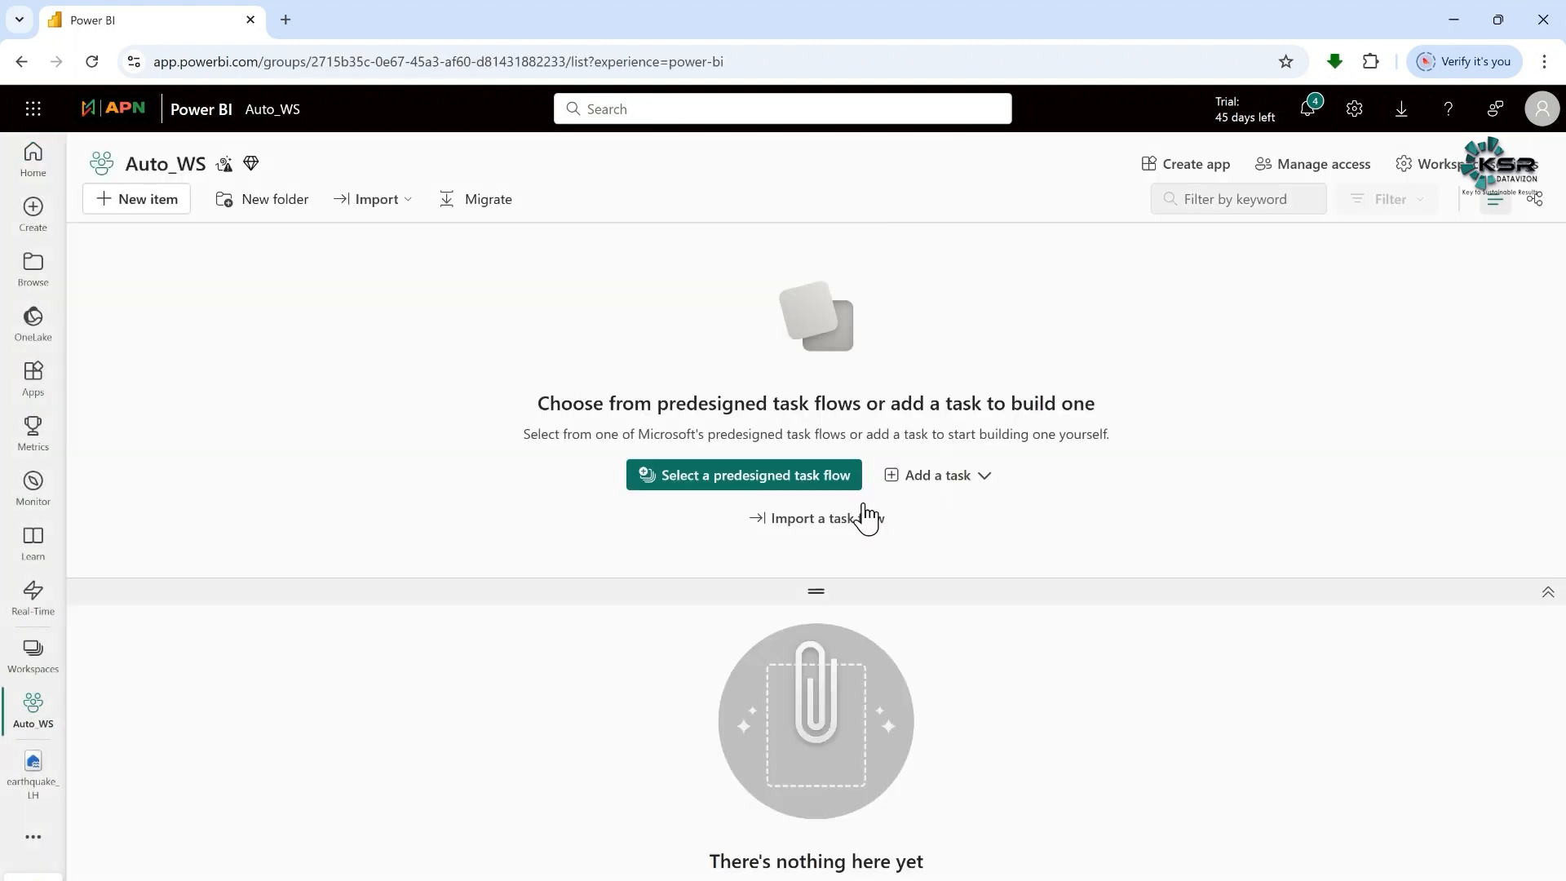
Collapse the task flow area of the Auto_WS workspace and look through the available new item types
left_click_drag(825, 615, 835, 266)
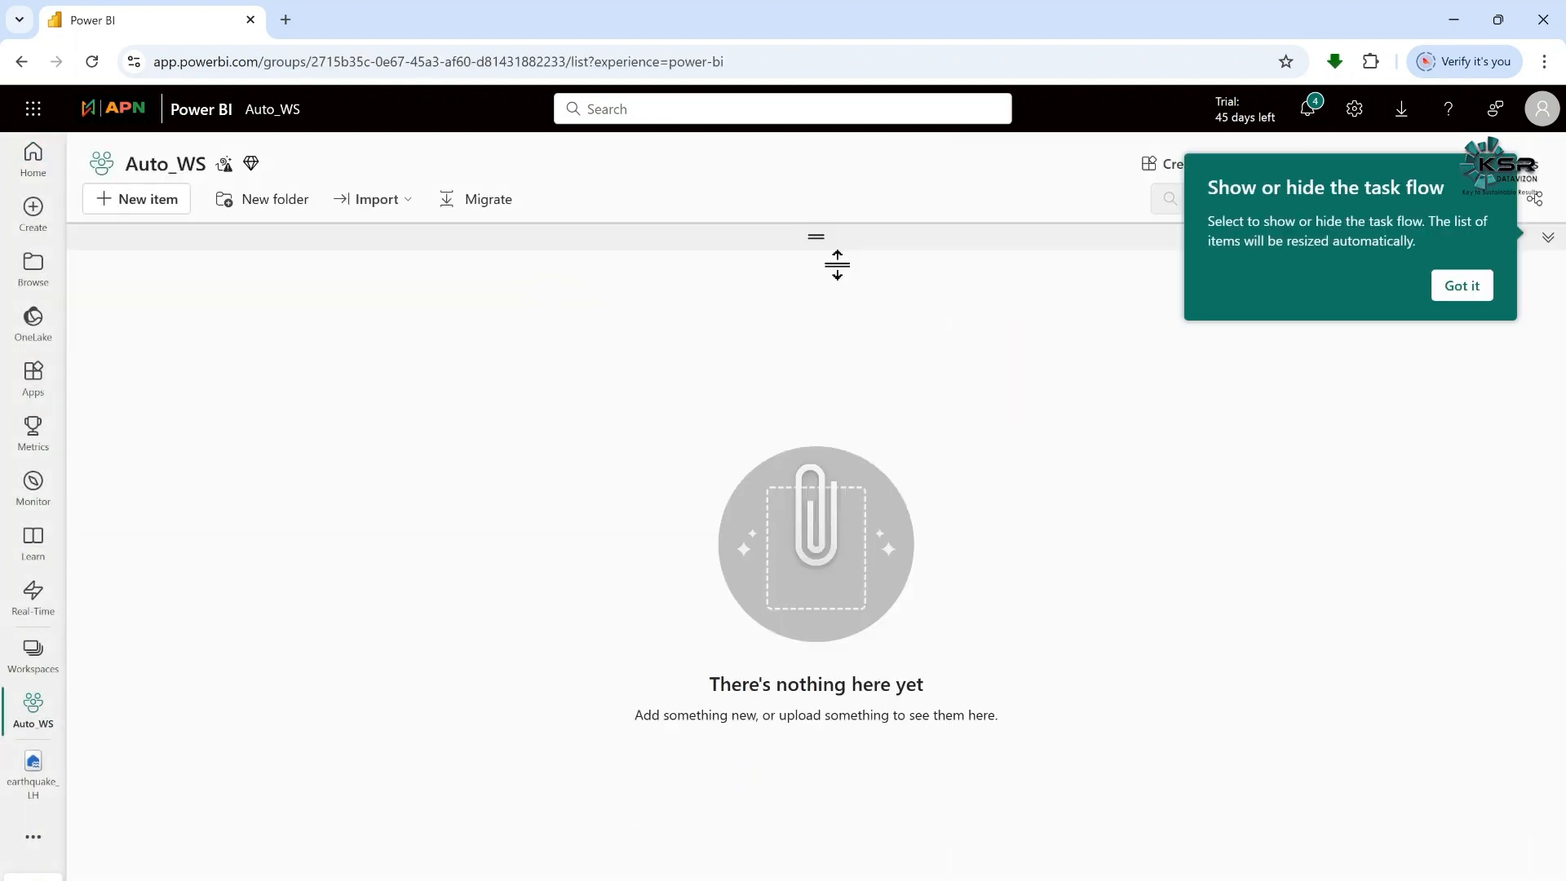
left_click(1441, 287)
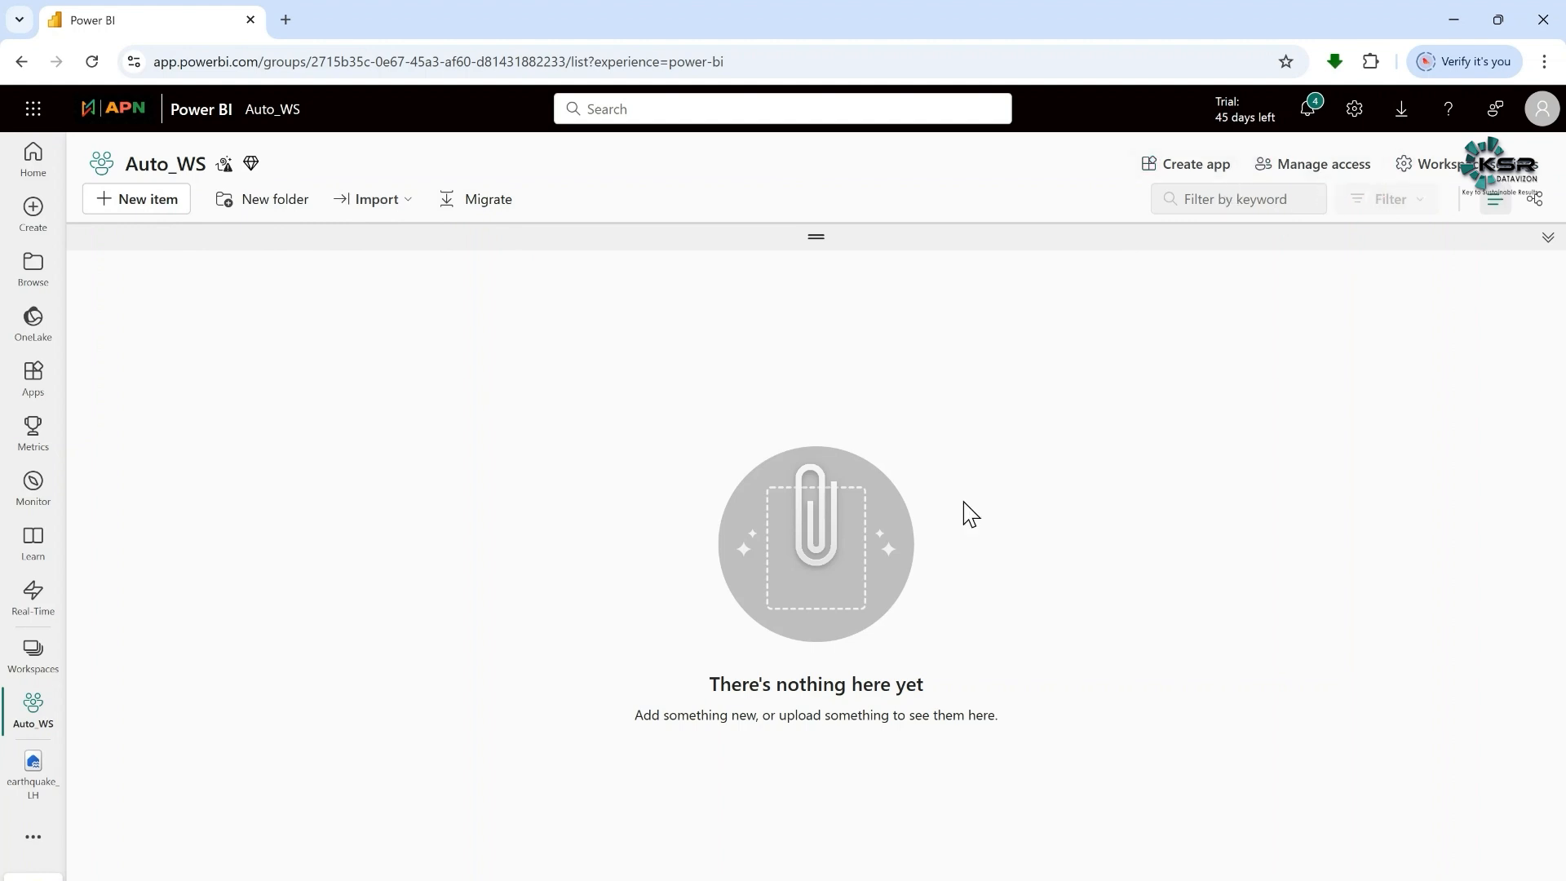
left_click(159, 219)
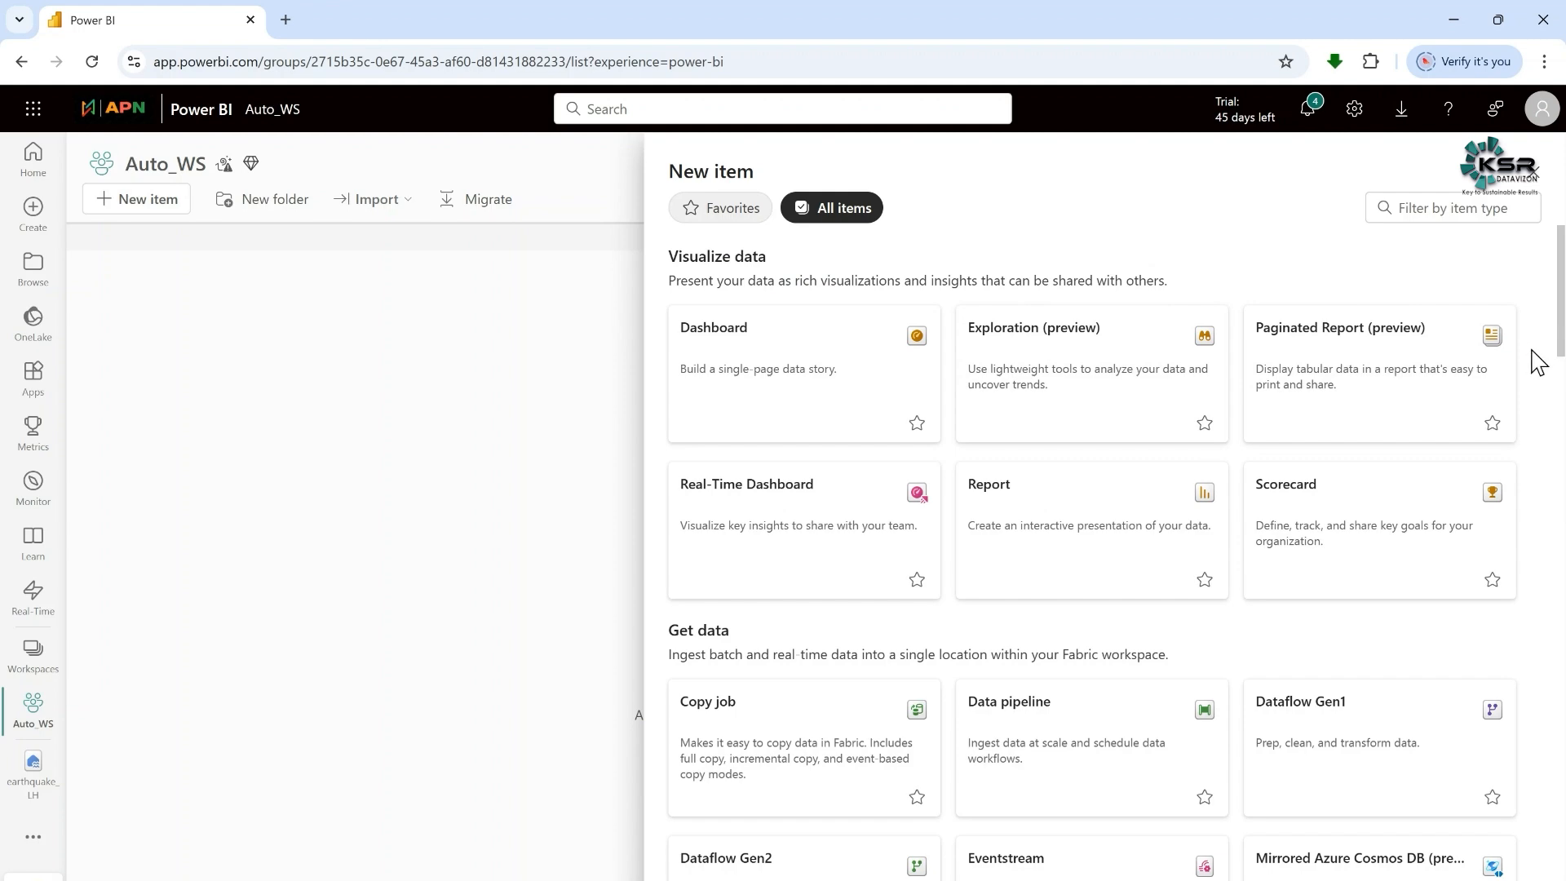
scroll(1537, 361, "down", 20)
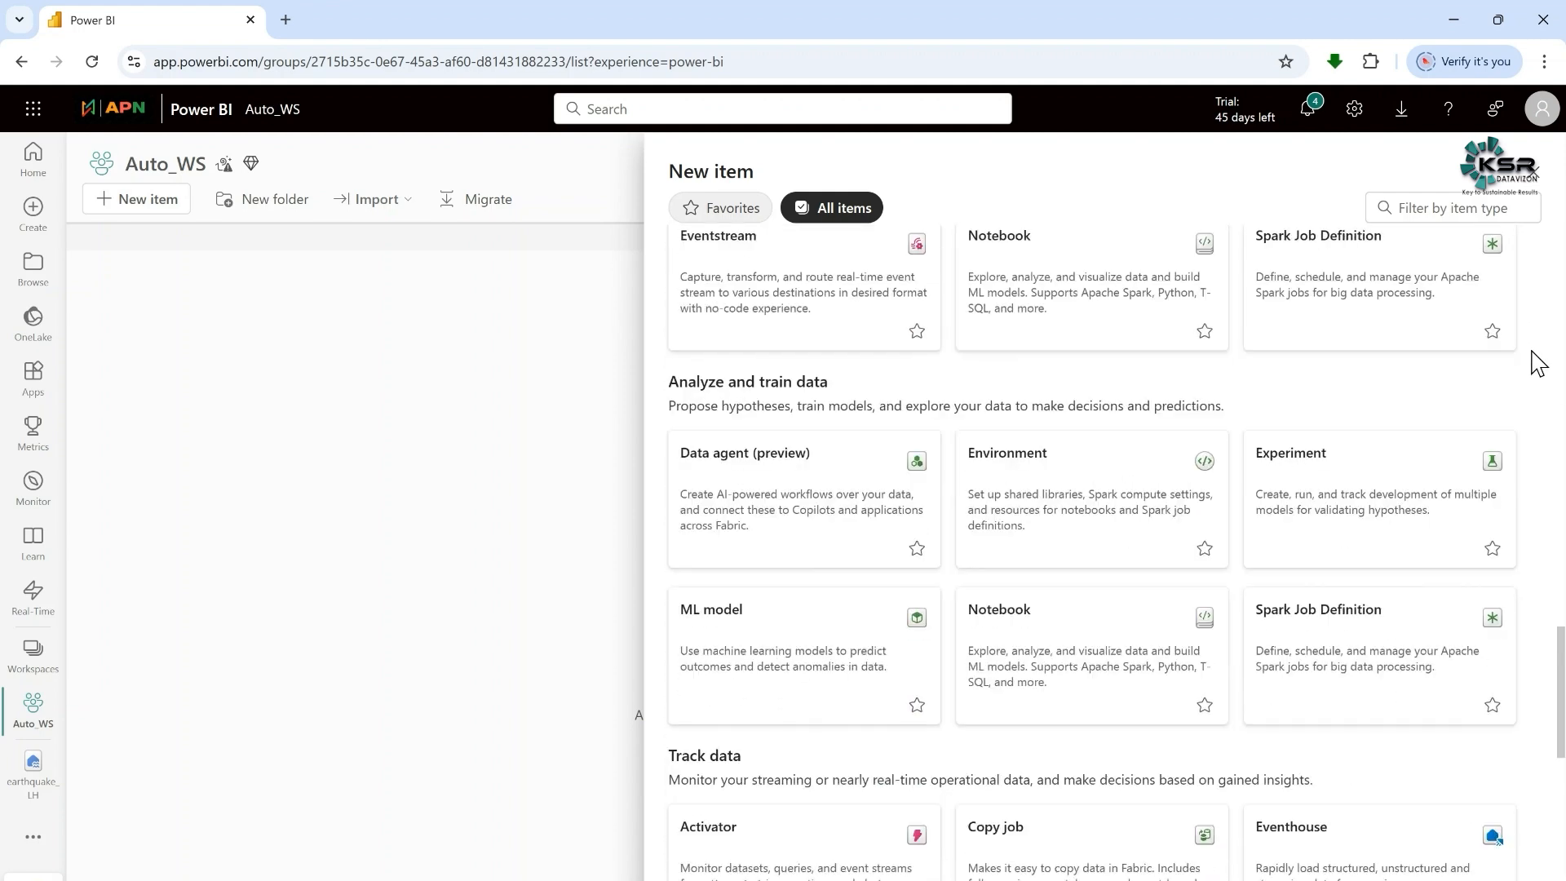
scroll(1533, 361, "up", 15)
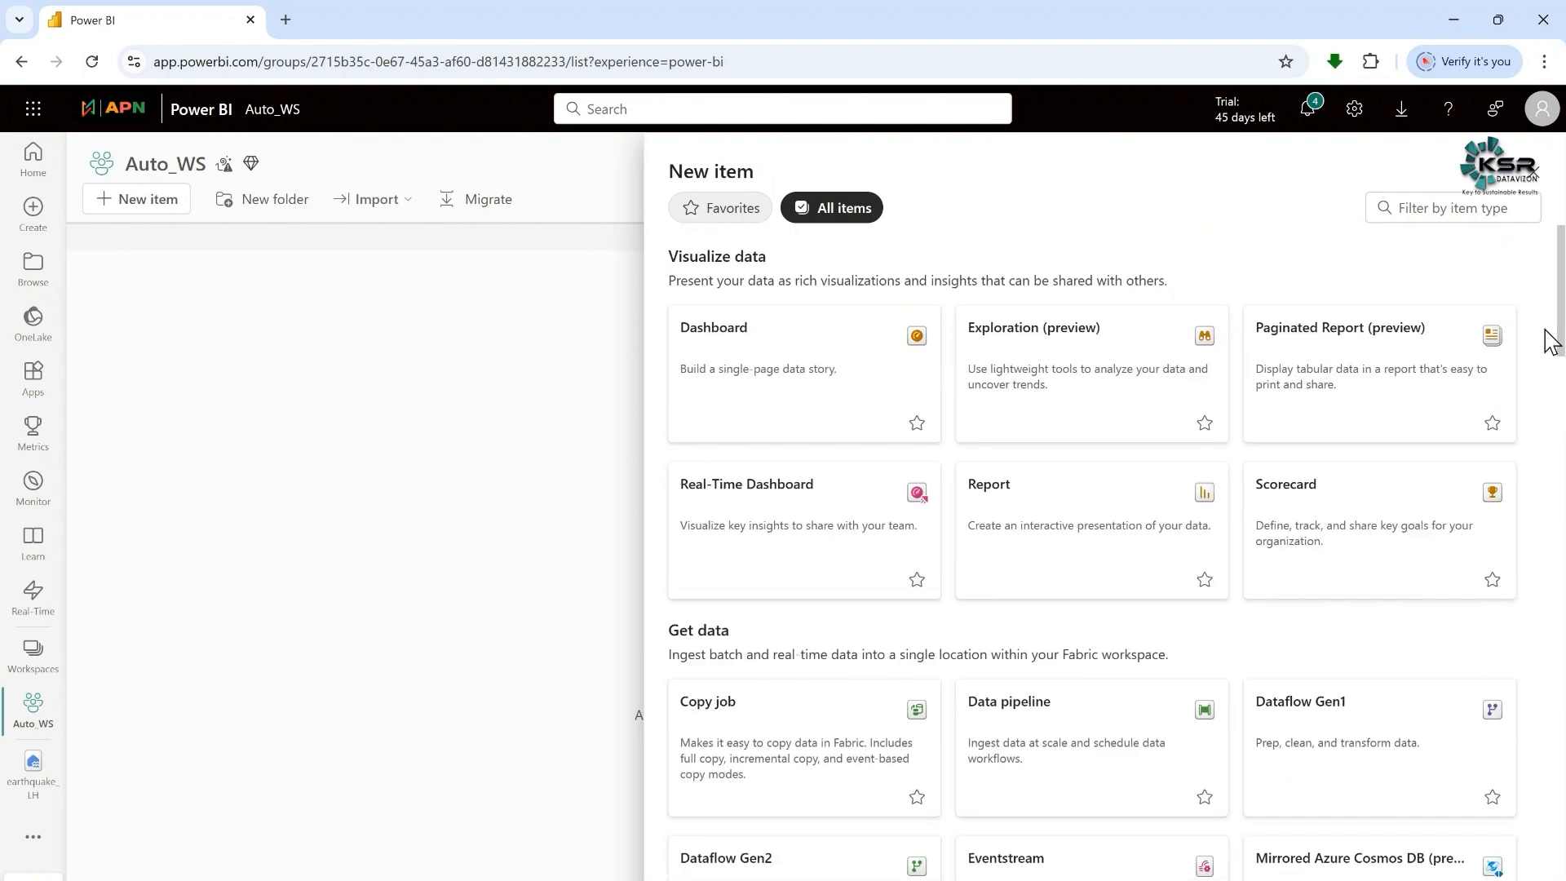
Find the Lakehouse item type with the filter "lake" and create a lakehouse named automate_LS without lakehouse schemas
left_click(1463, 209)
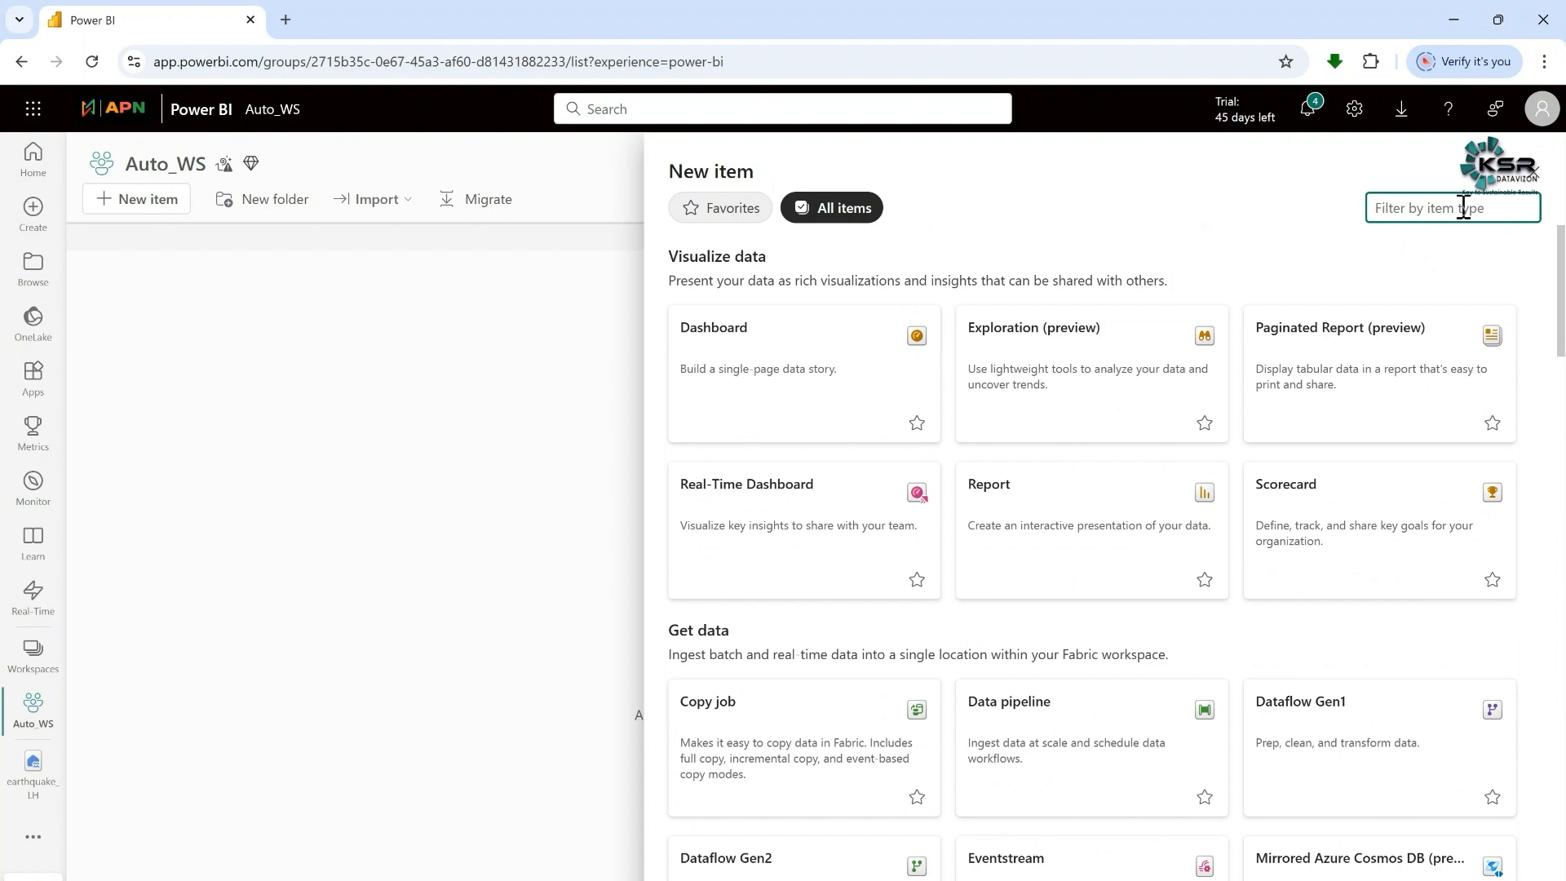
type("lake")
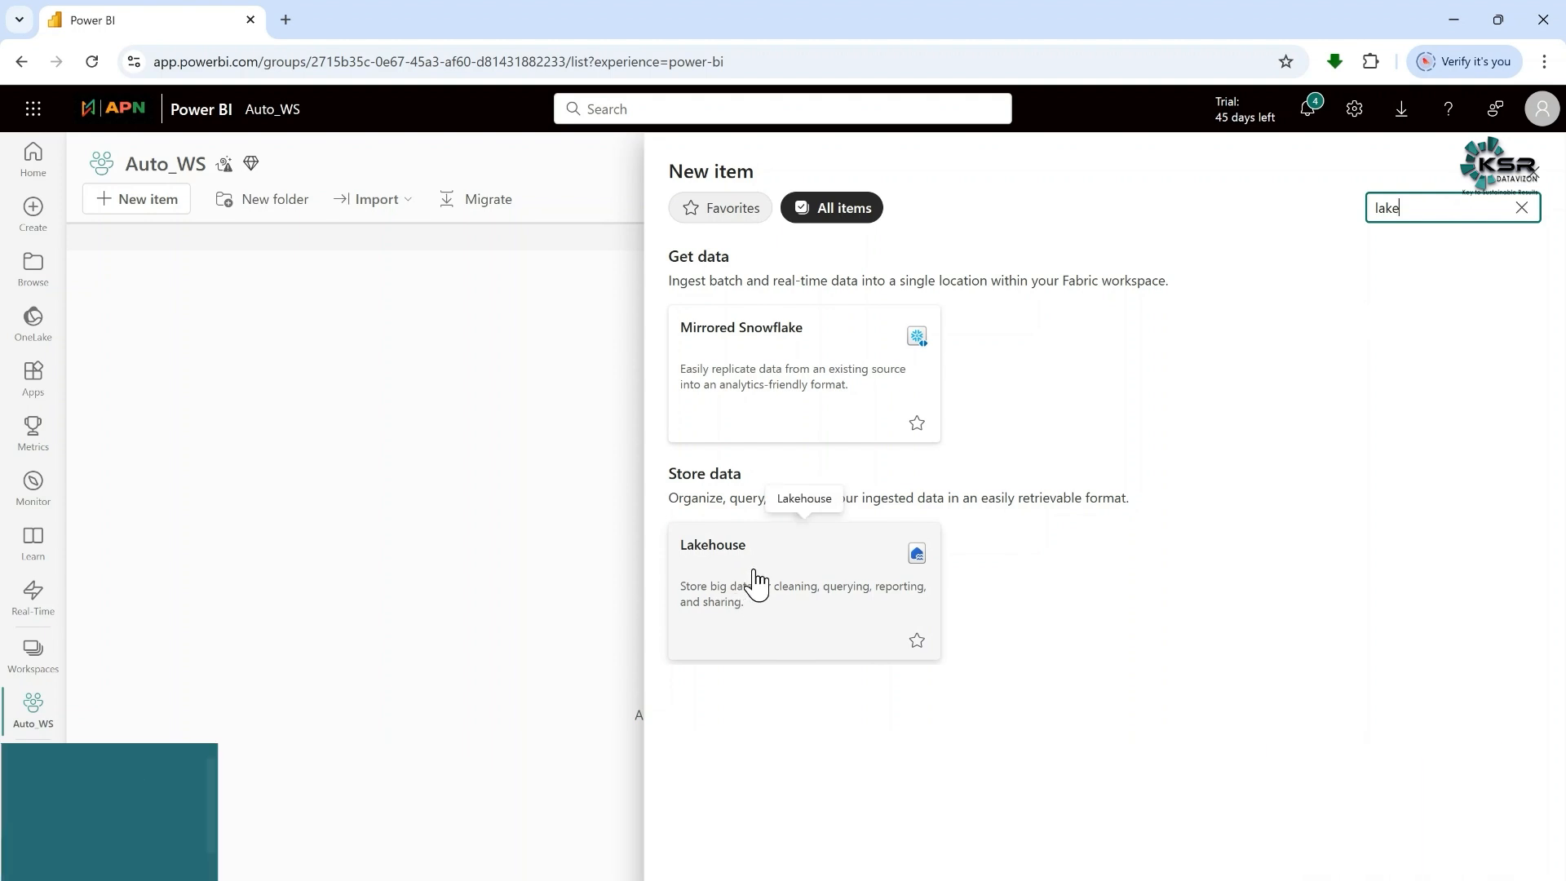
left_click(791, 569)
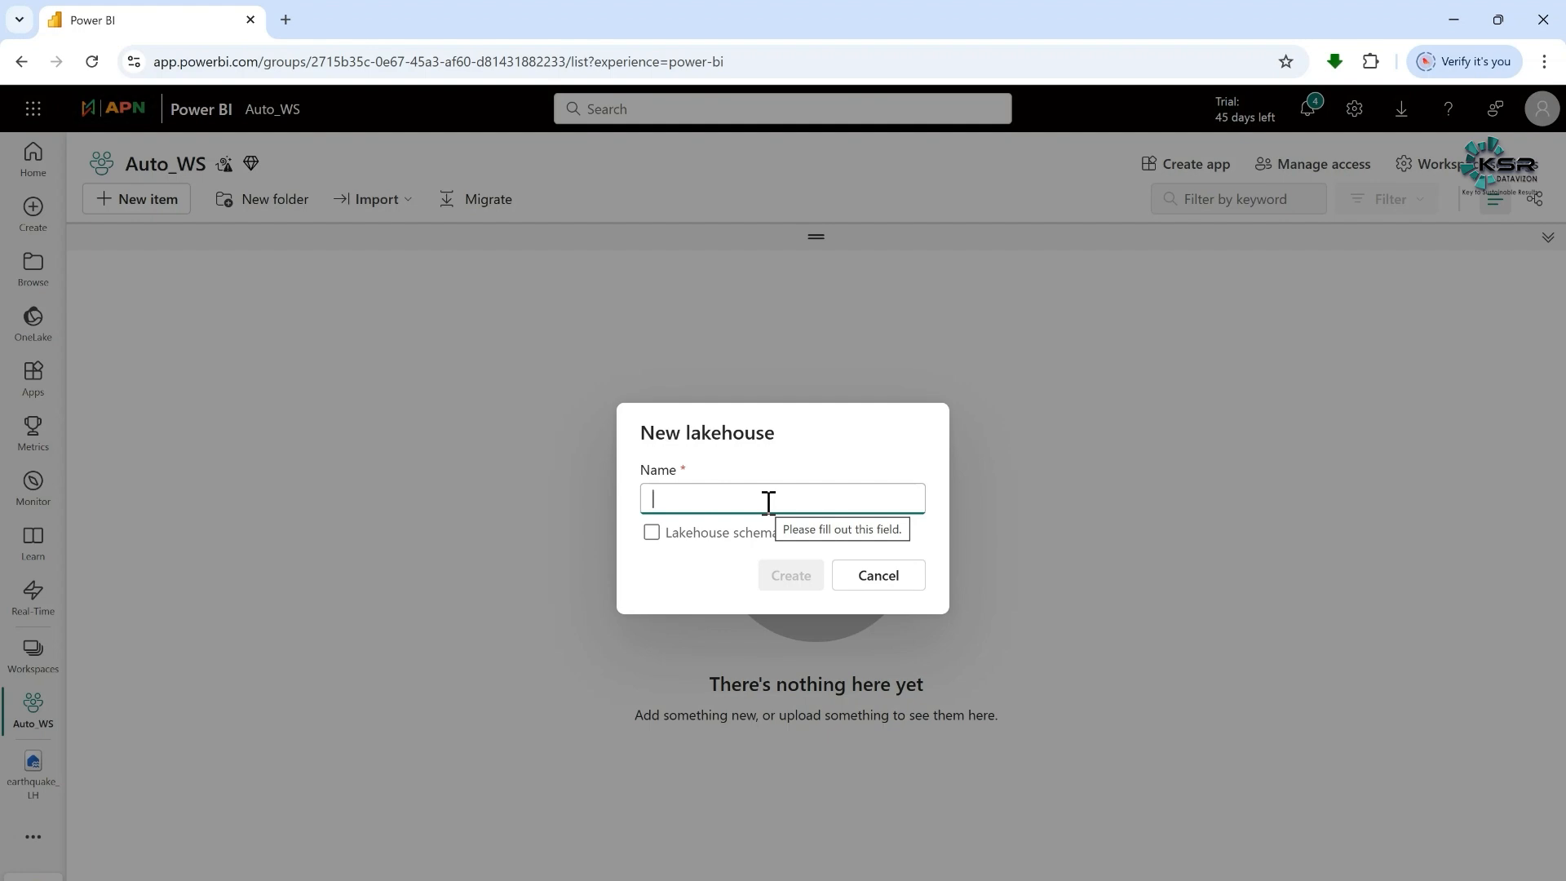
type("auot")
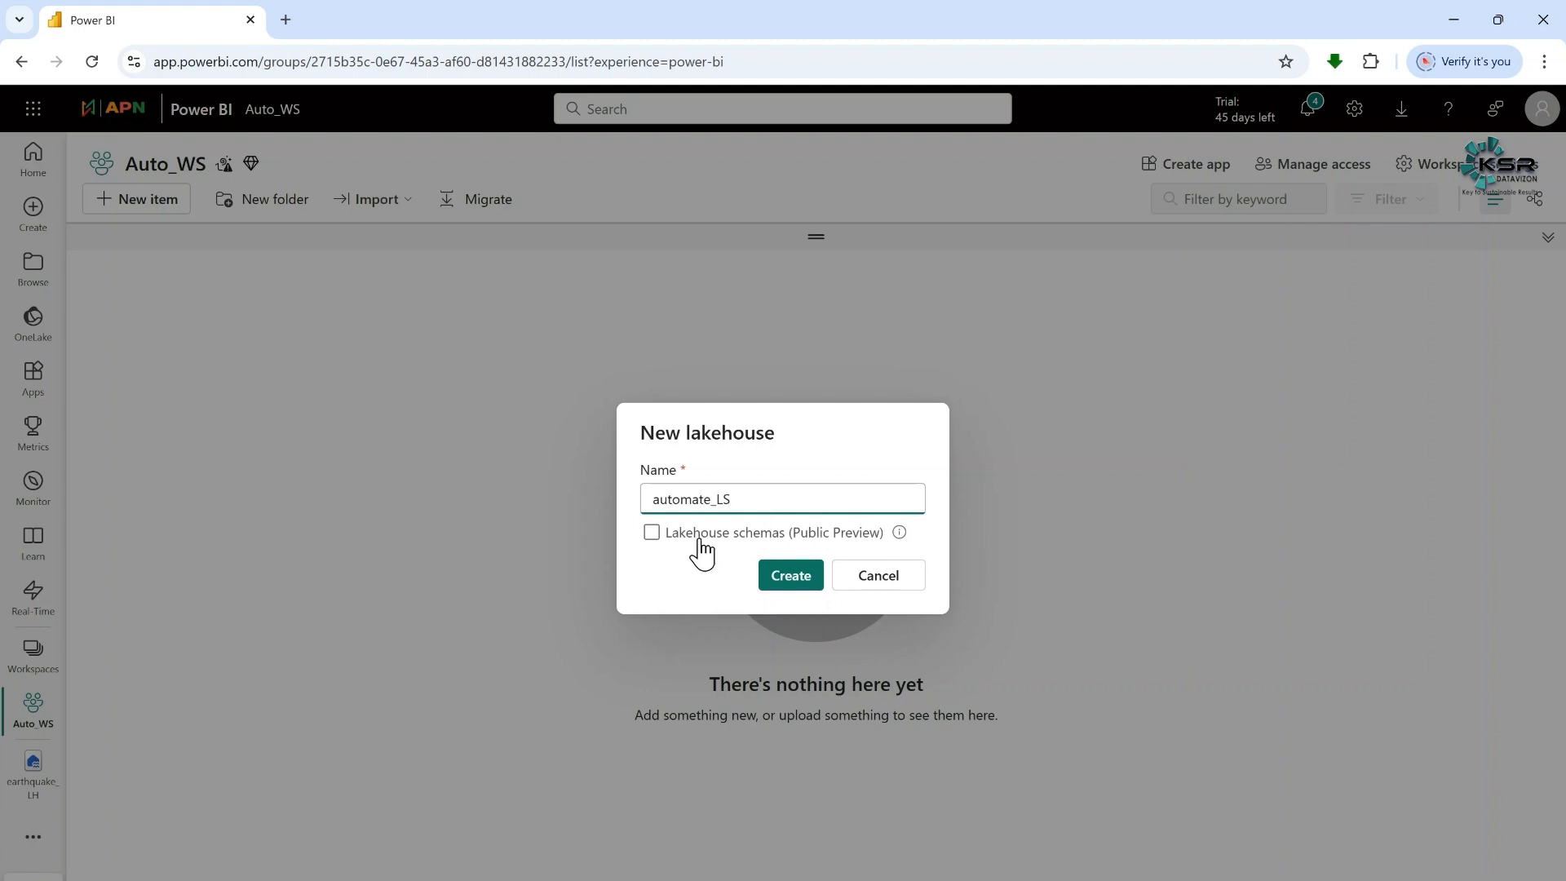
left_click(731, 500)
left_click(789, 577)
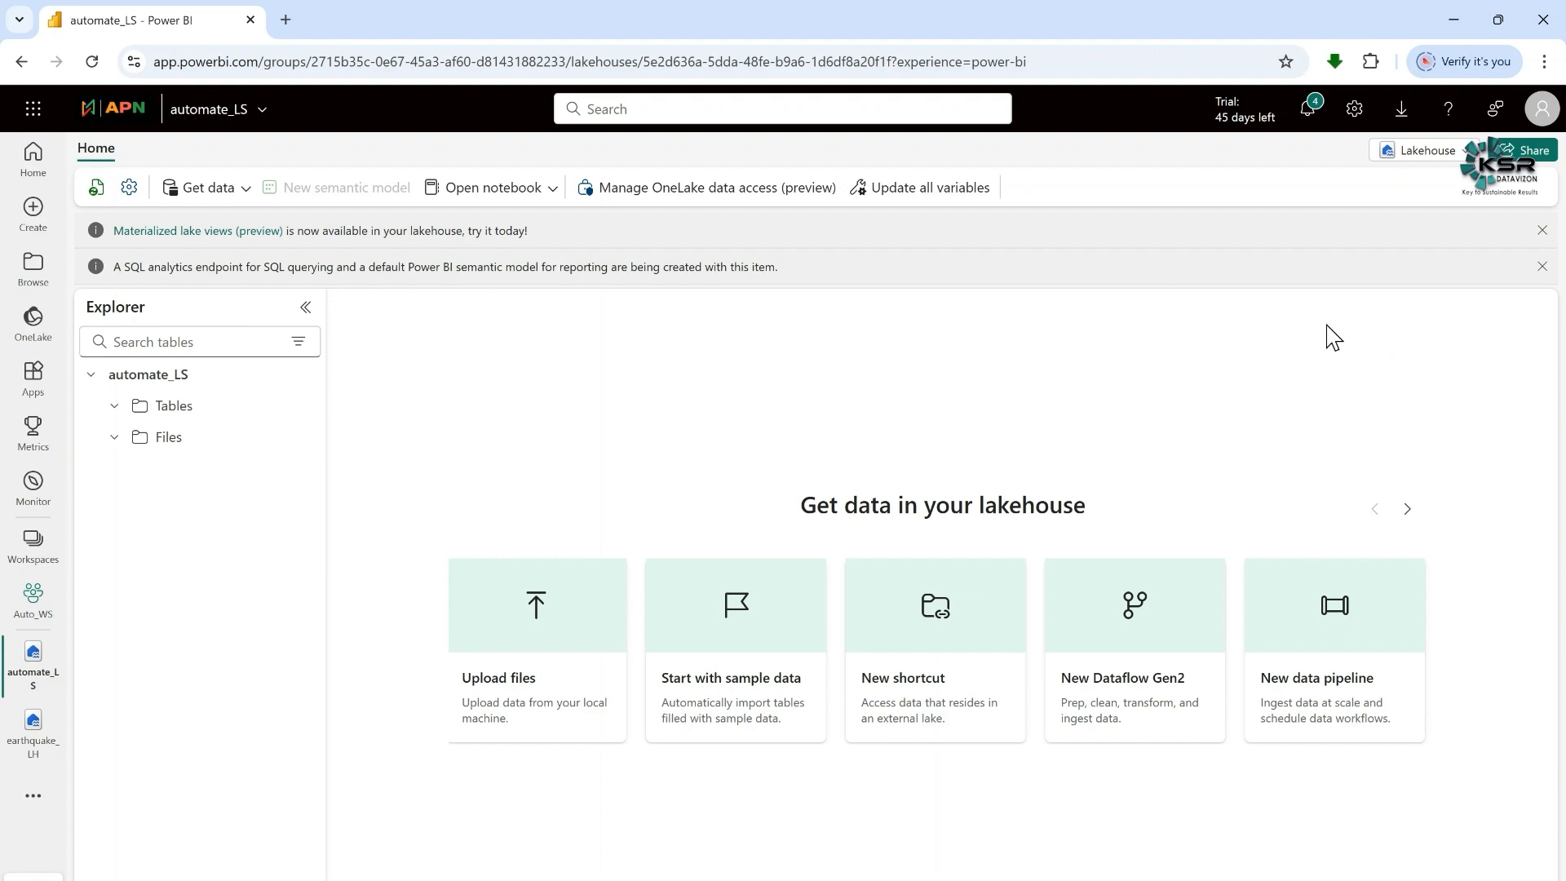
Dismiss the materialized lake views notice and upload orders.csv from the local Blogs folder to the lakehouse's Files folder
left_click(1541, 230)
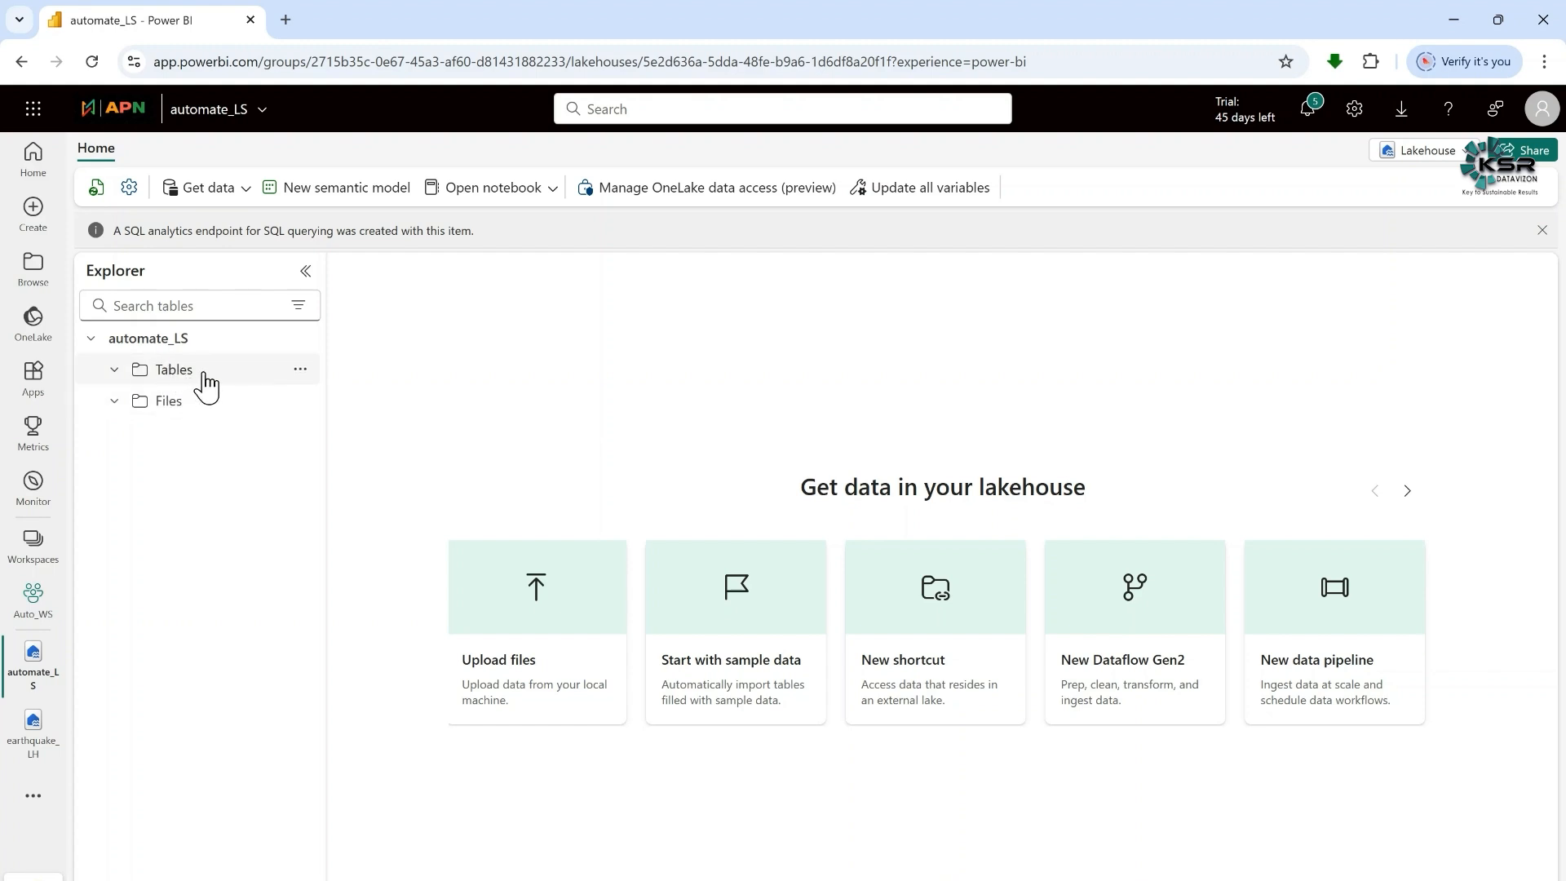
left_click(166, 402)
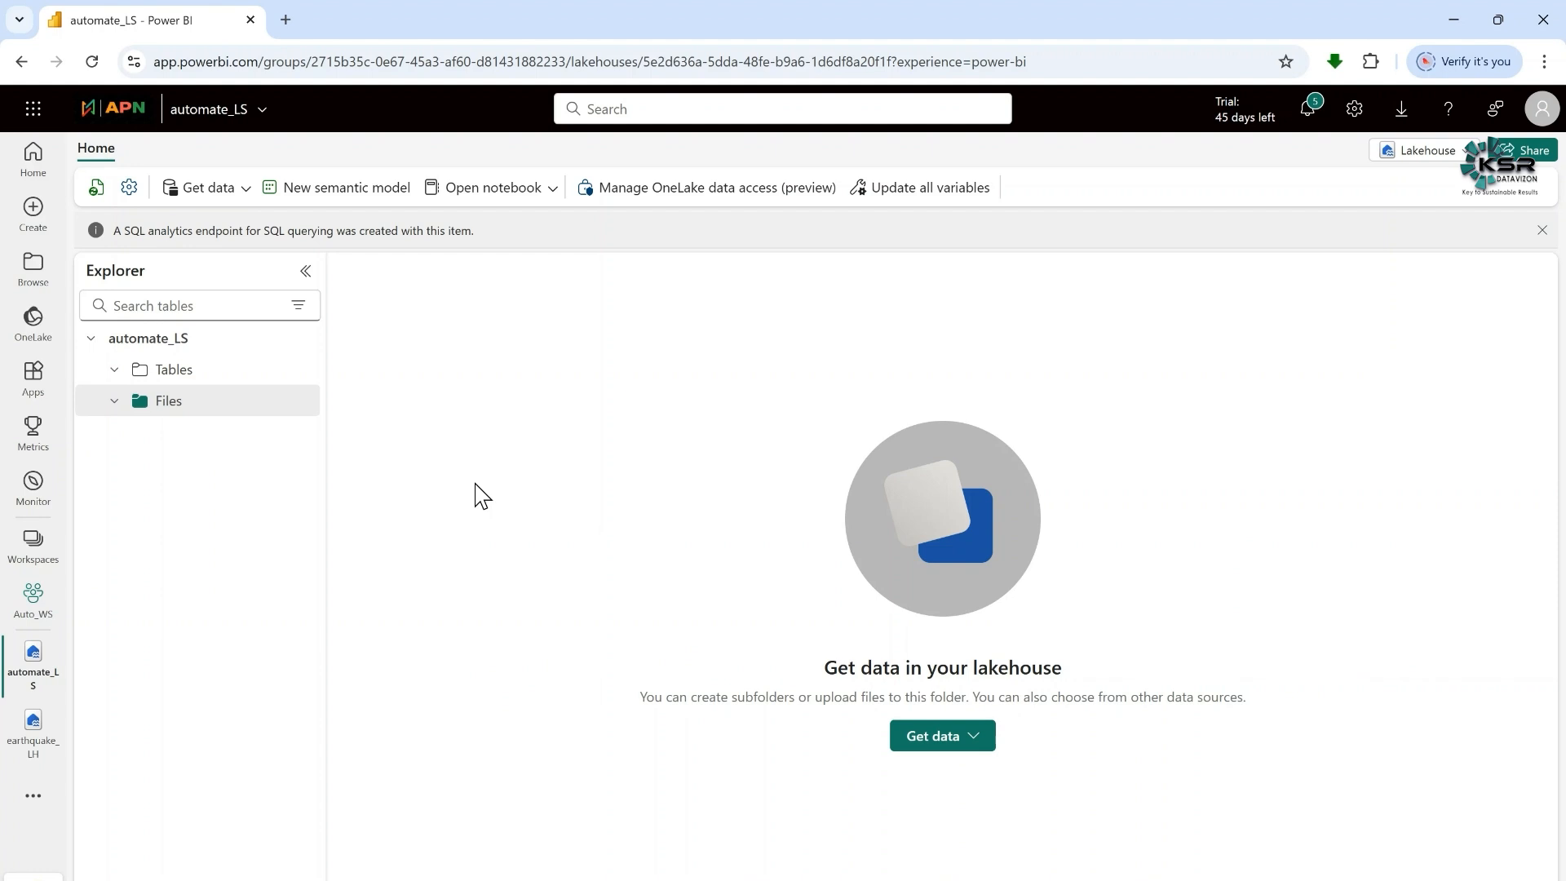
mouse_move(167, 406)
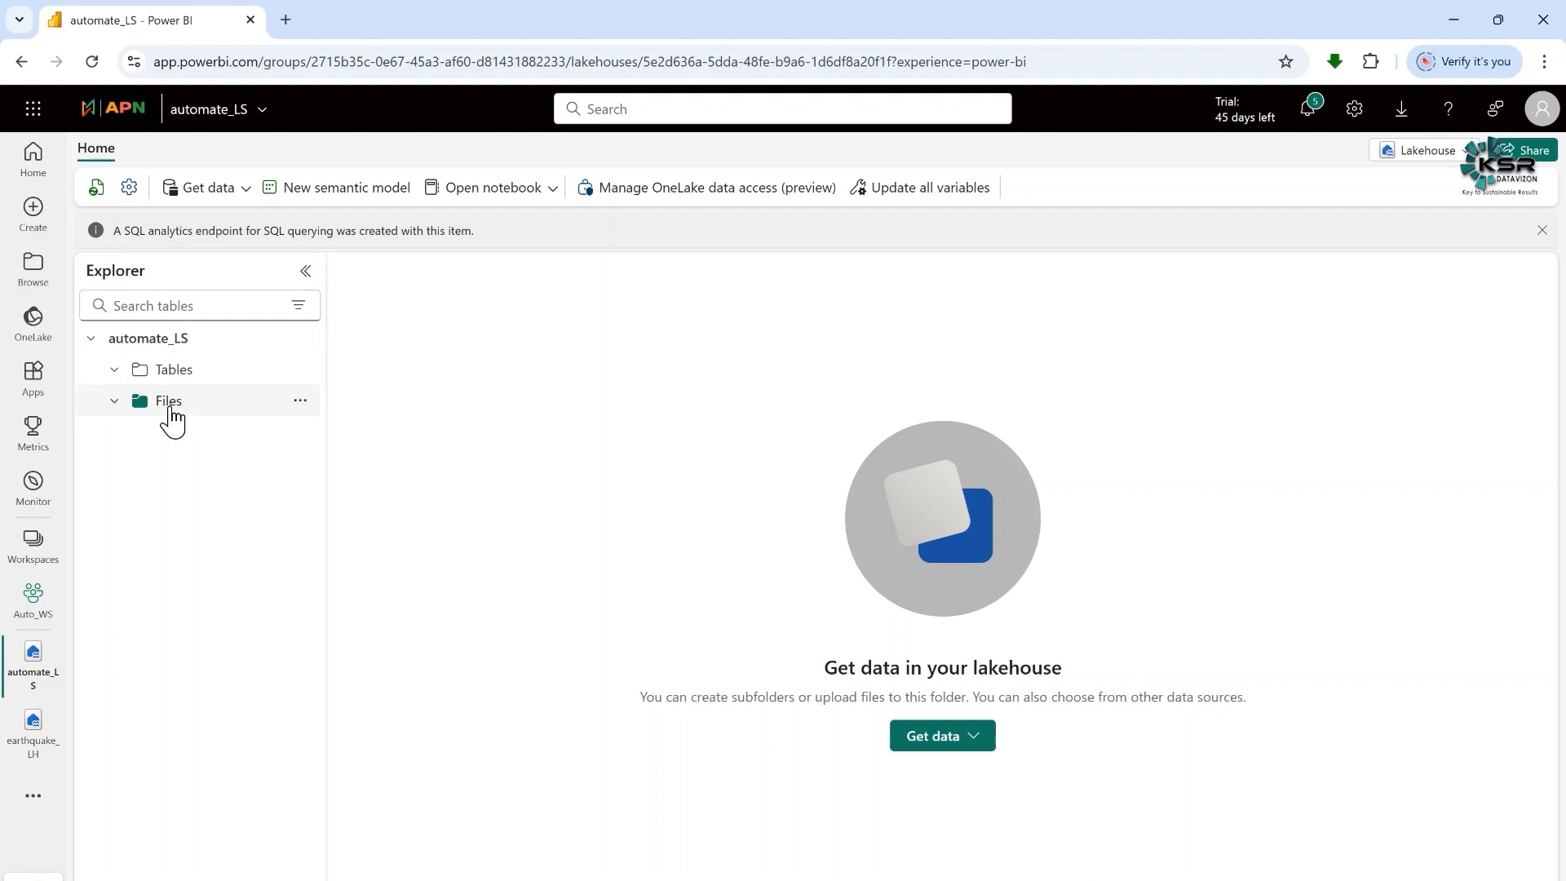
left_click(300, 402)
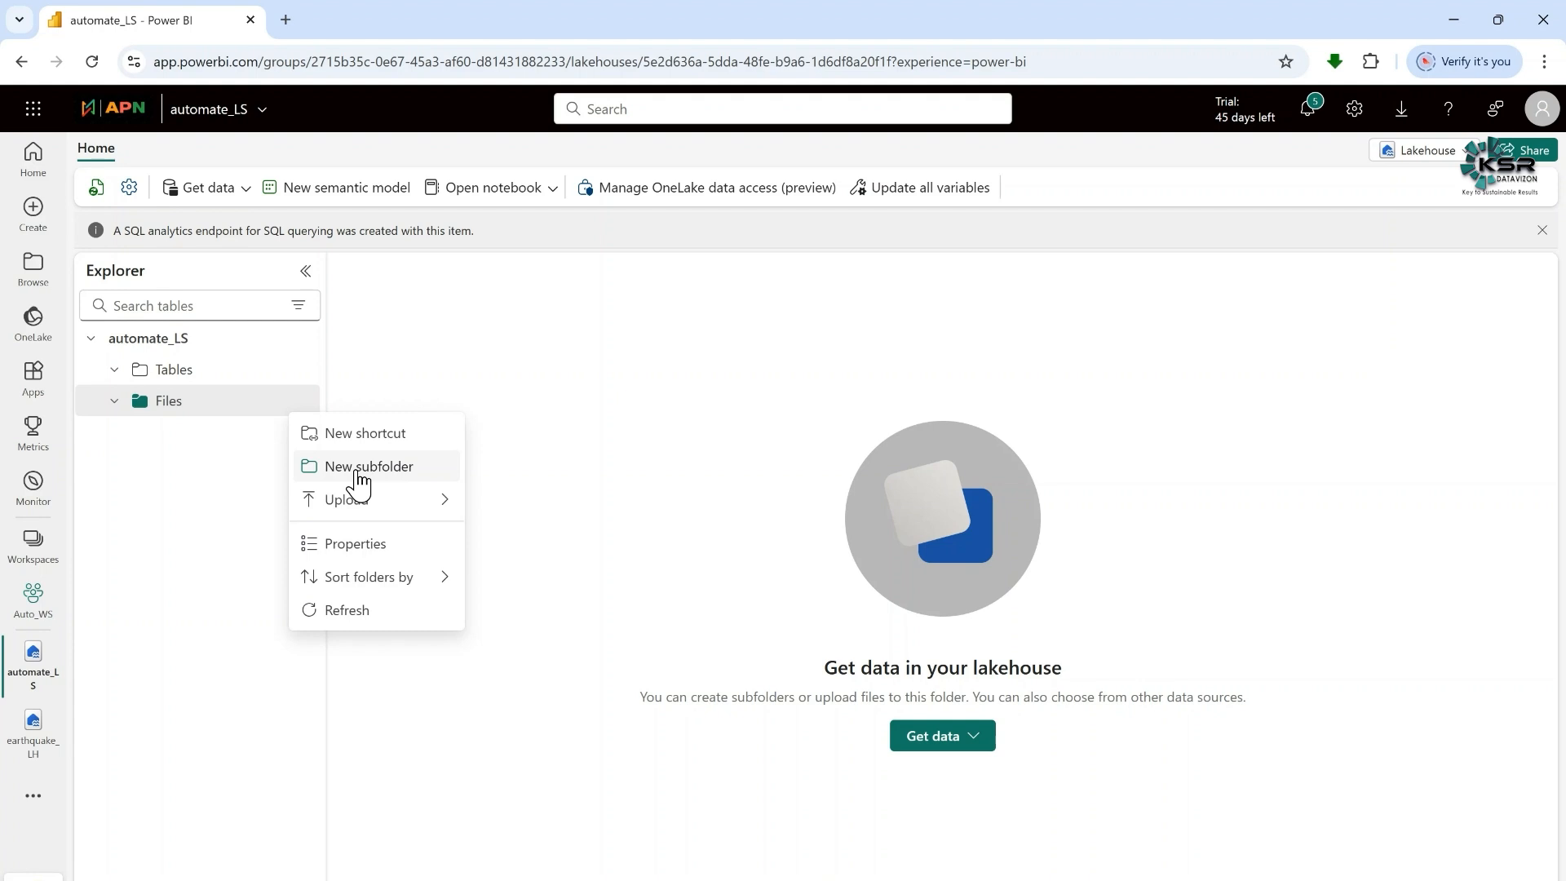
mouse_move(364, 506)
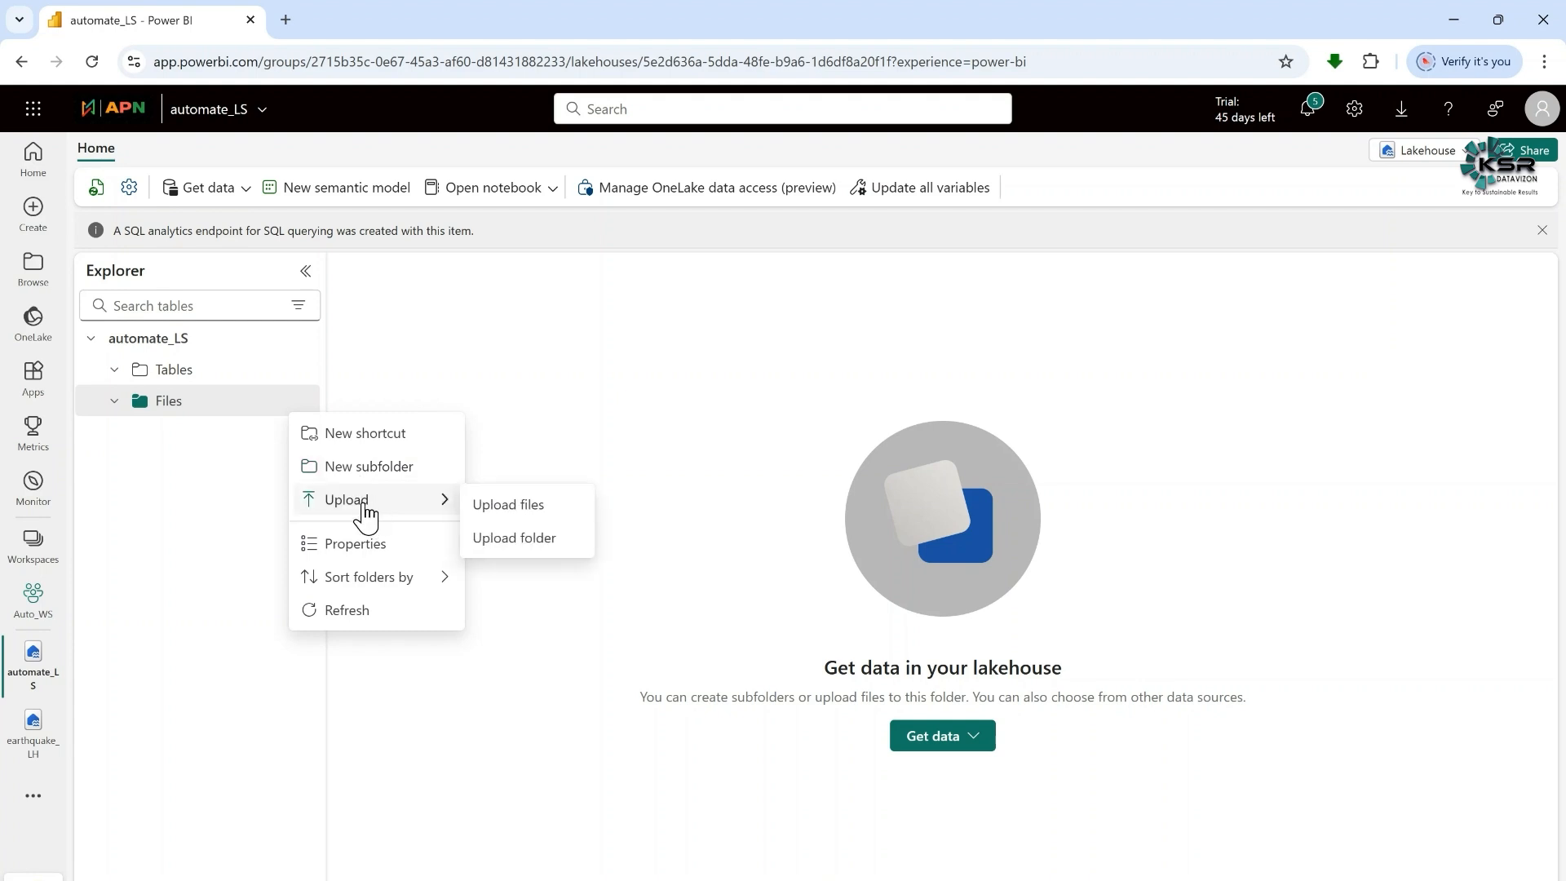
left_click(536, 514)
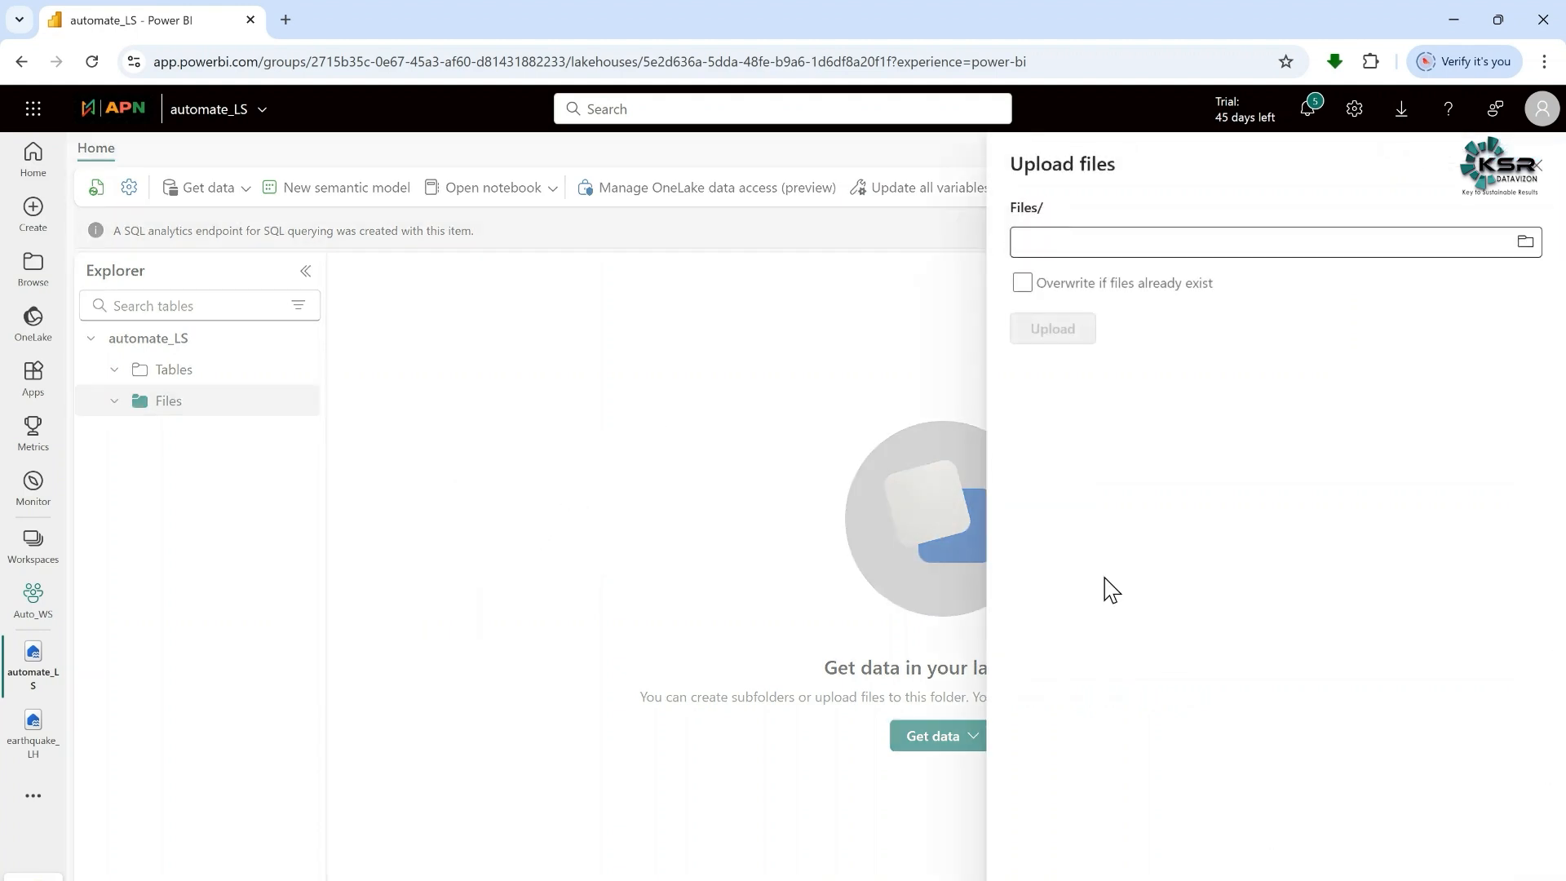
left_click(1526, 241)
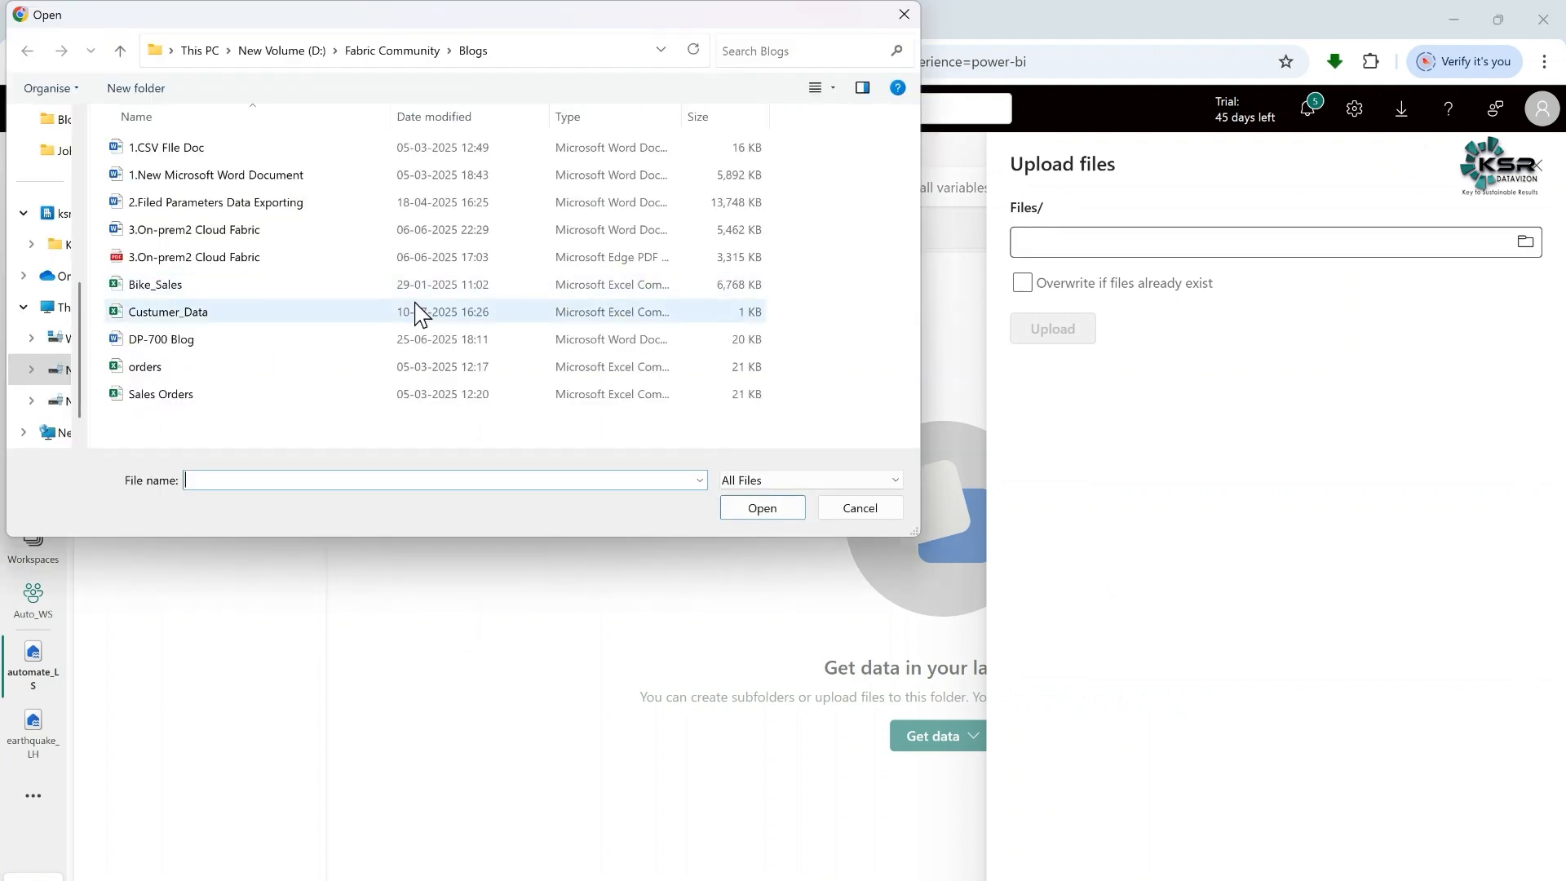
left_click(170, 374)
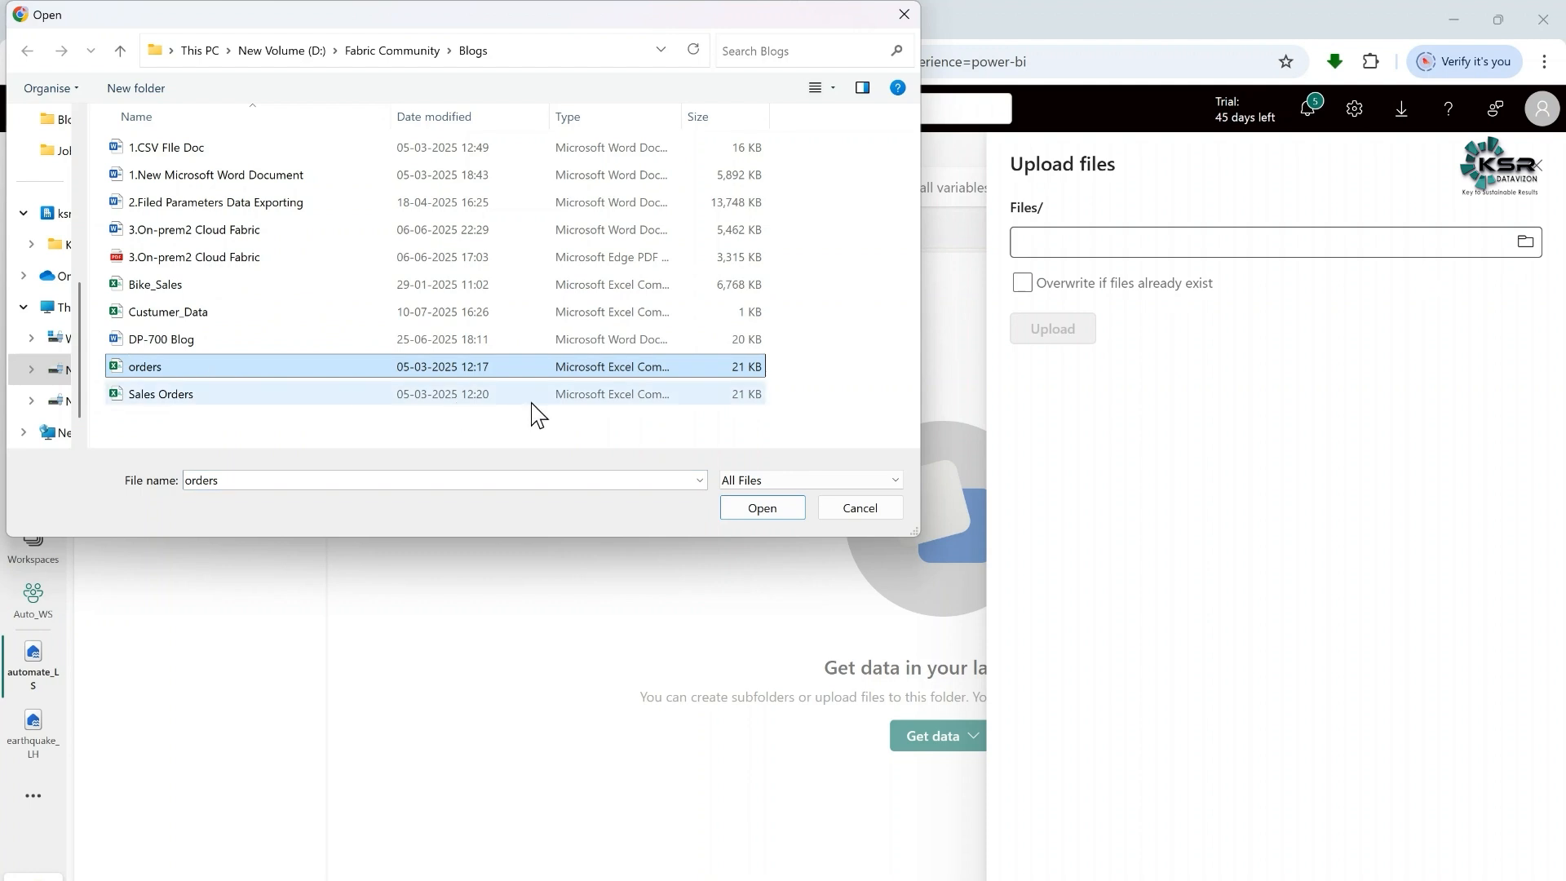
left_click(754, 514)
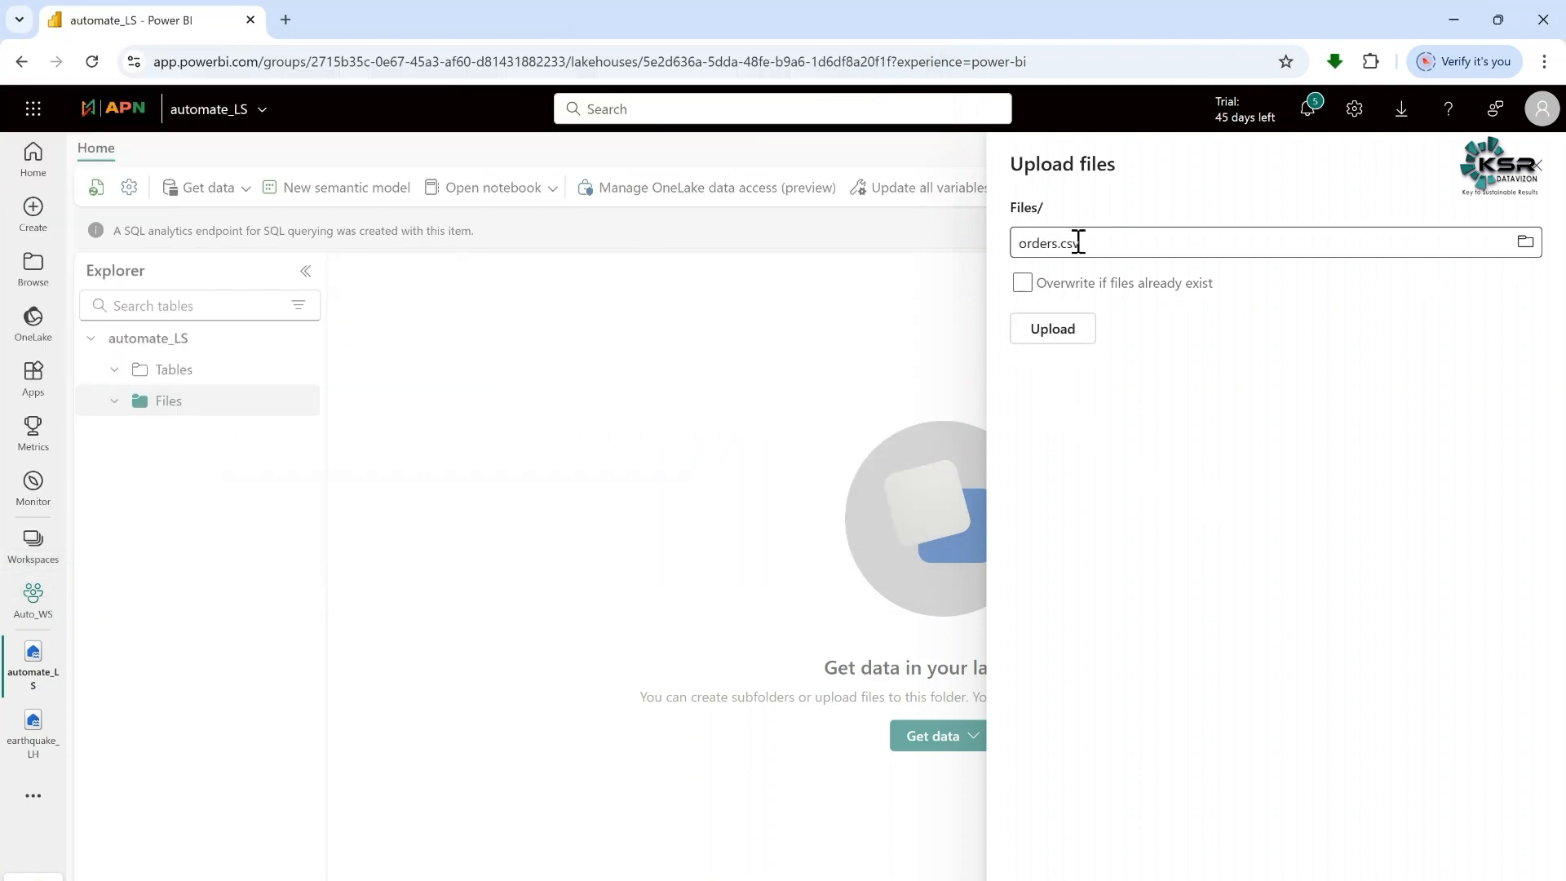
left_click(1056, 335)
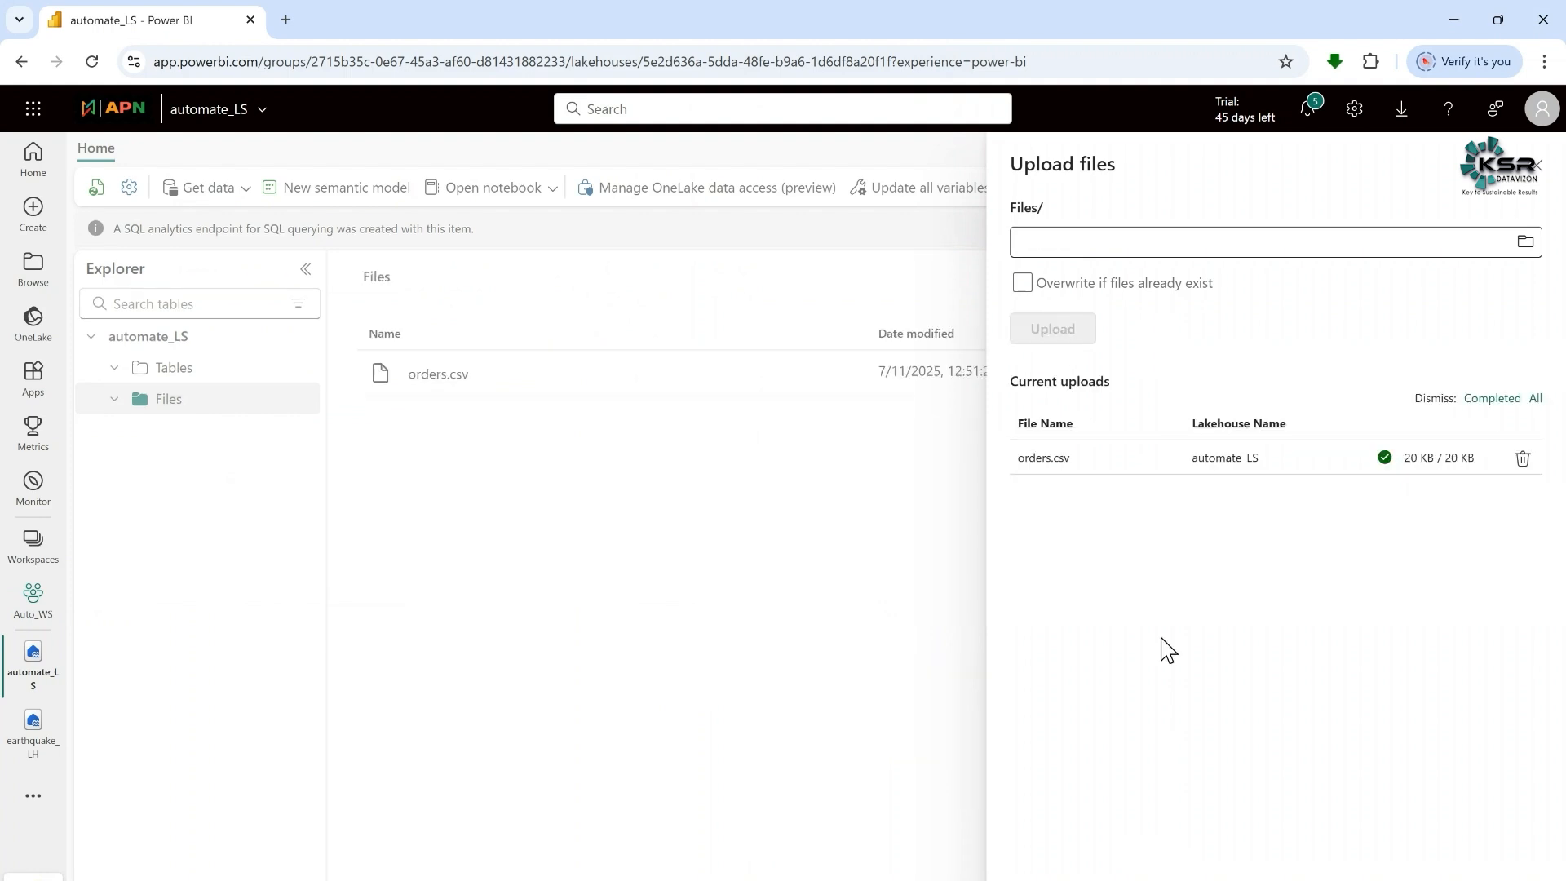
left_click(1538, 168)
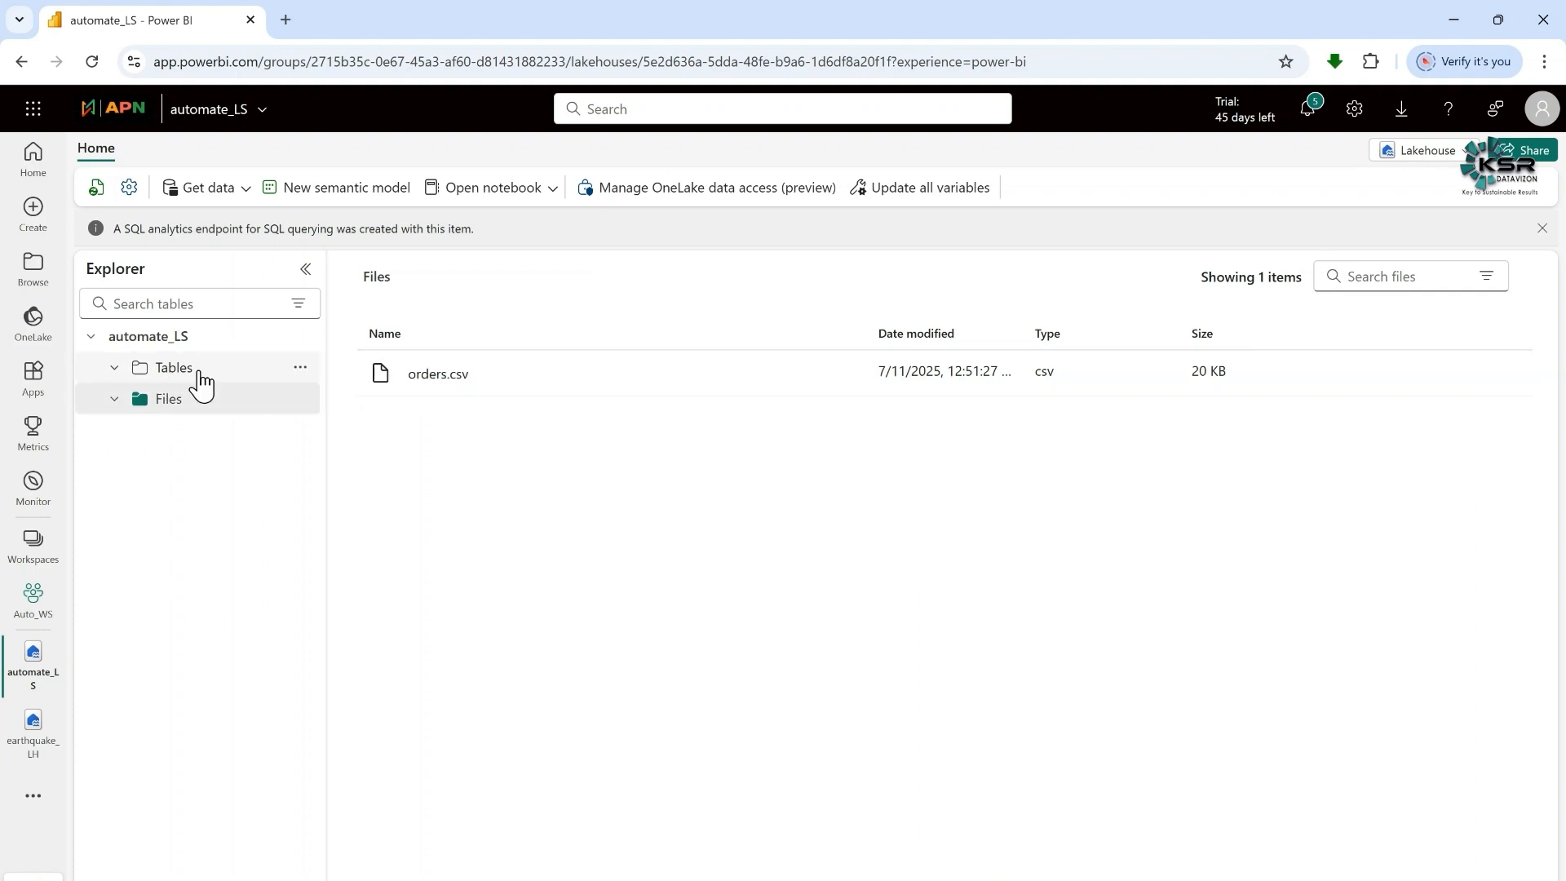
Load orders.csv into a new table named orders, using the header for column names and a comma separator
left_click(428, 383)
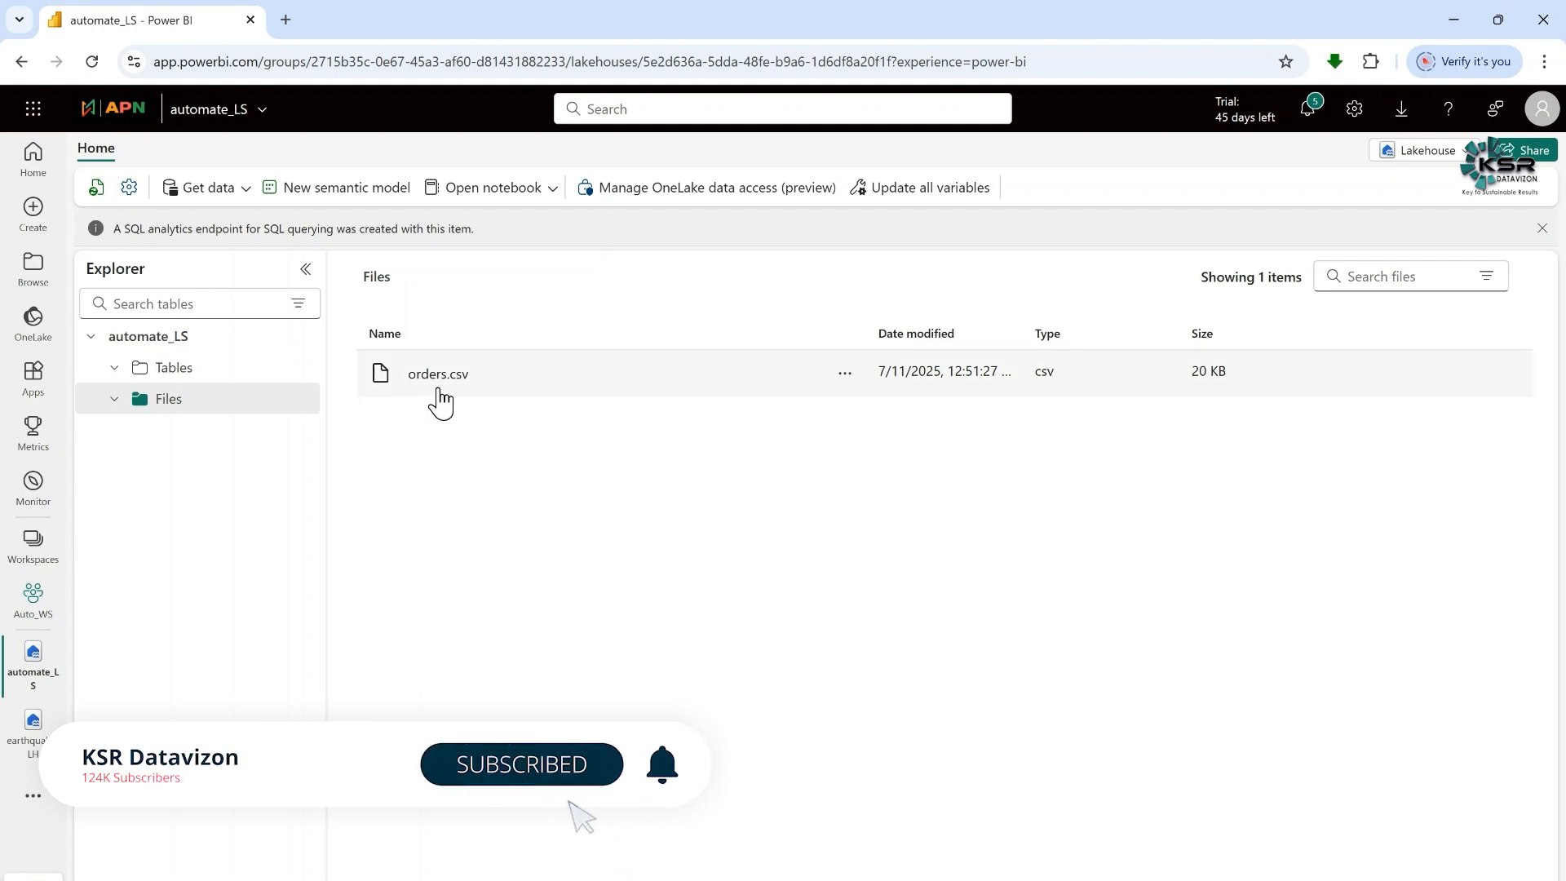
left_click(846, 377)
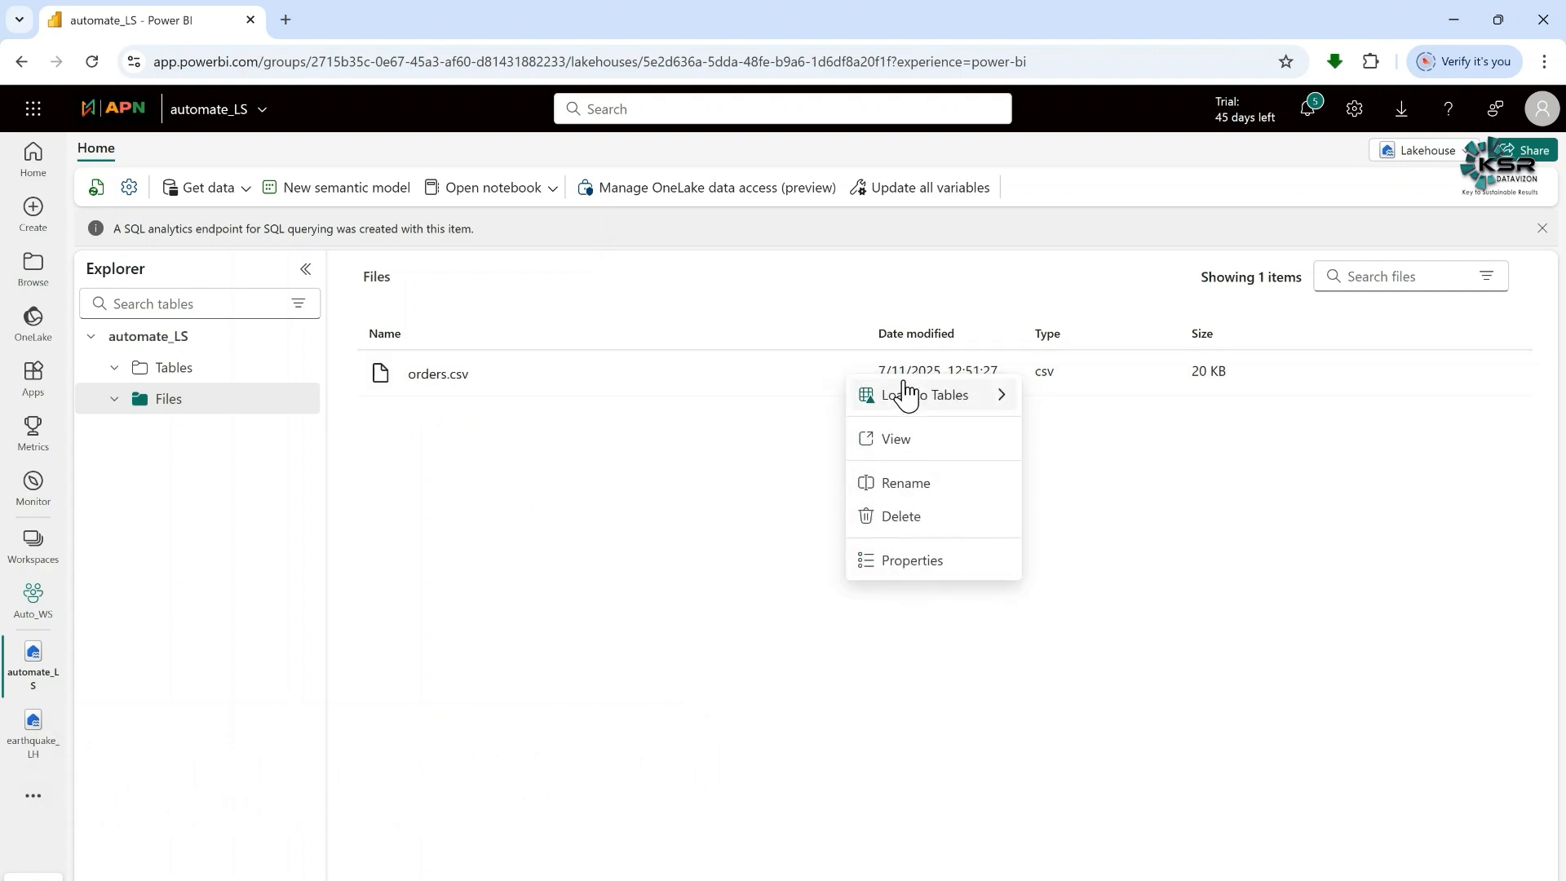
mouse_move(924, 408)
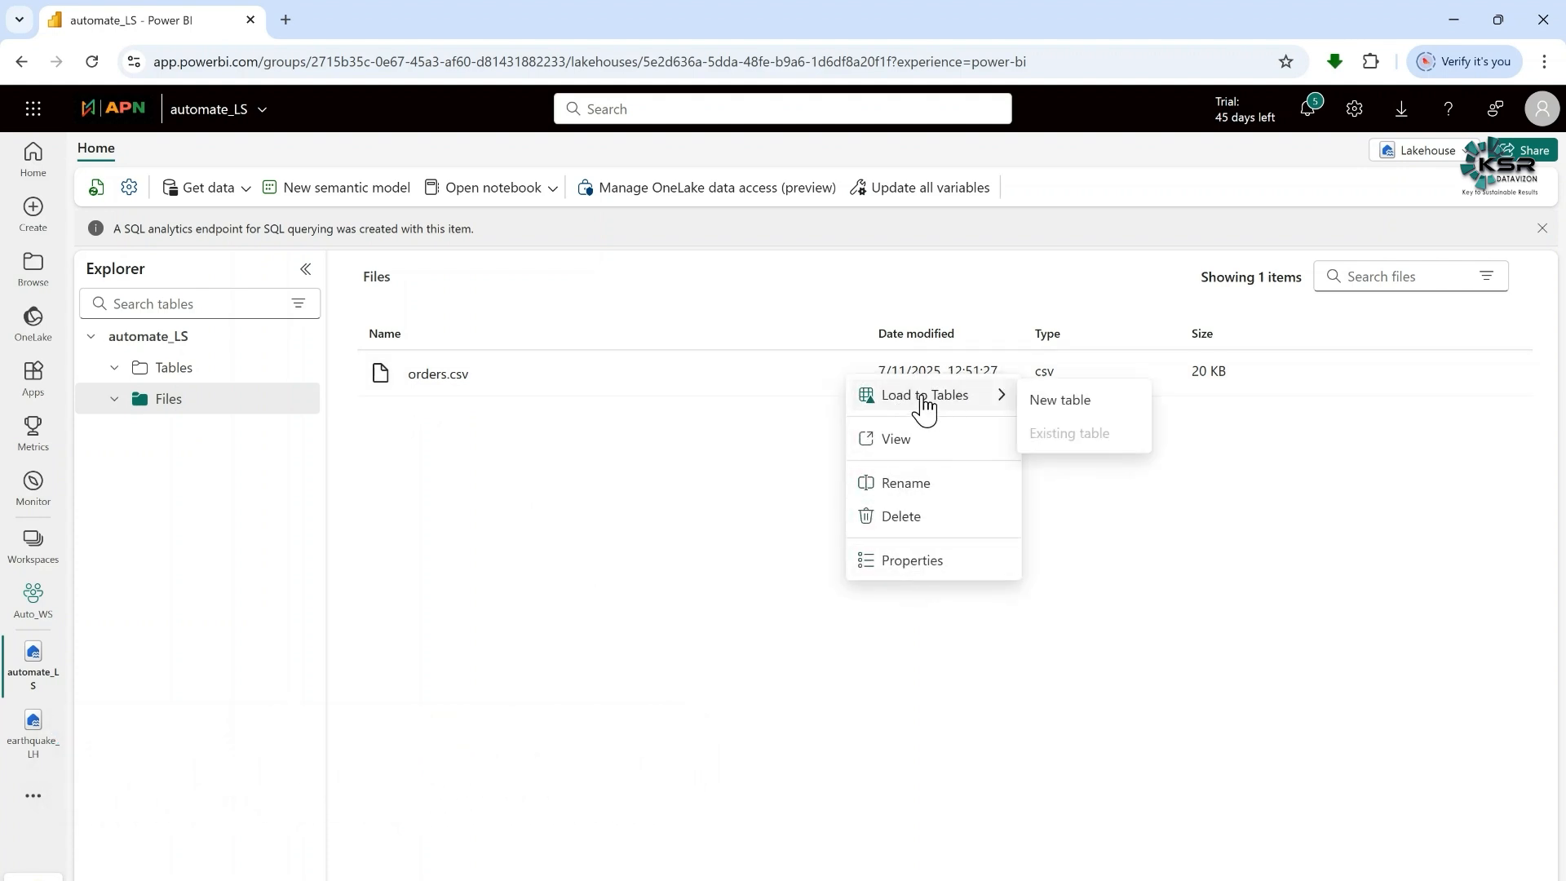
left_click(1053, 413)
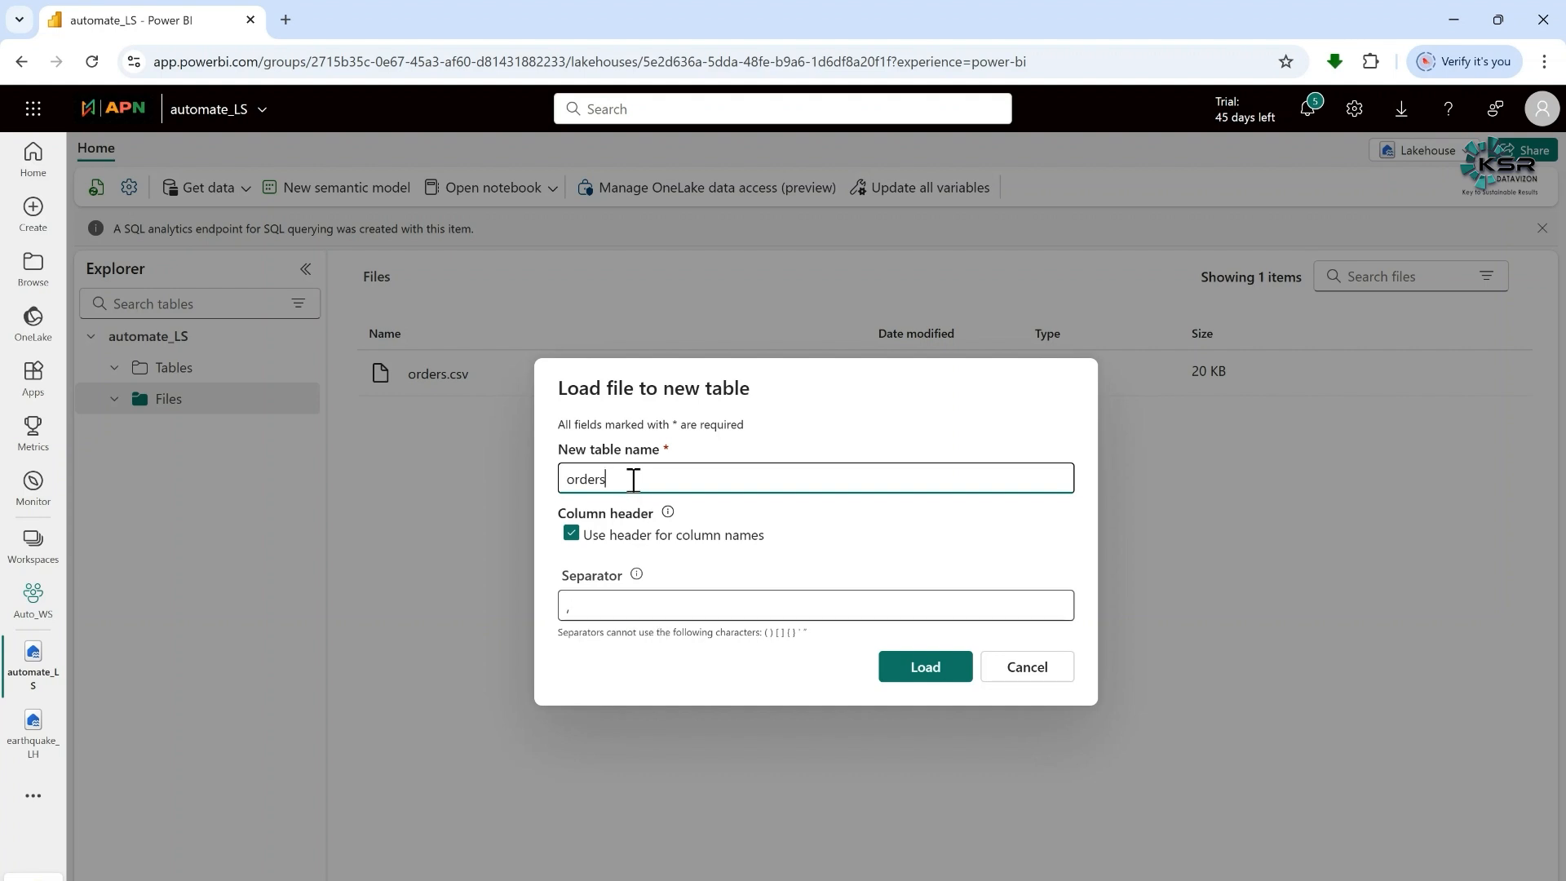
left_click(926, 667)
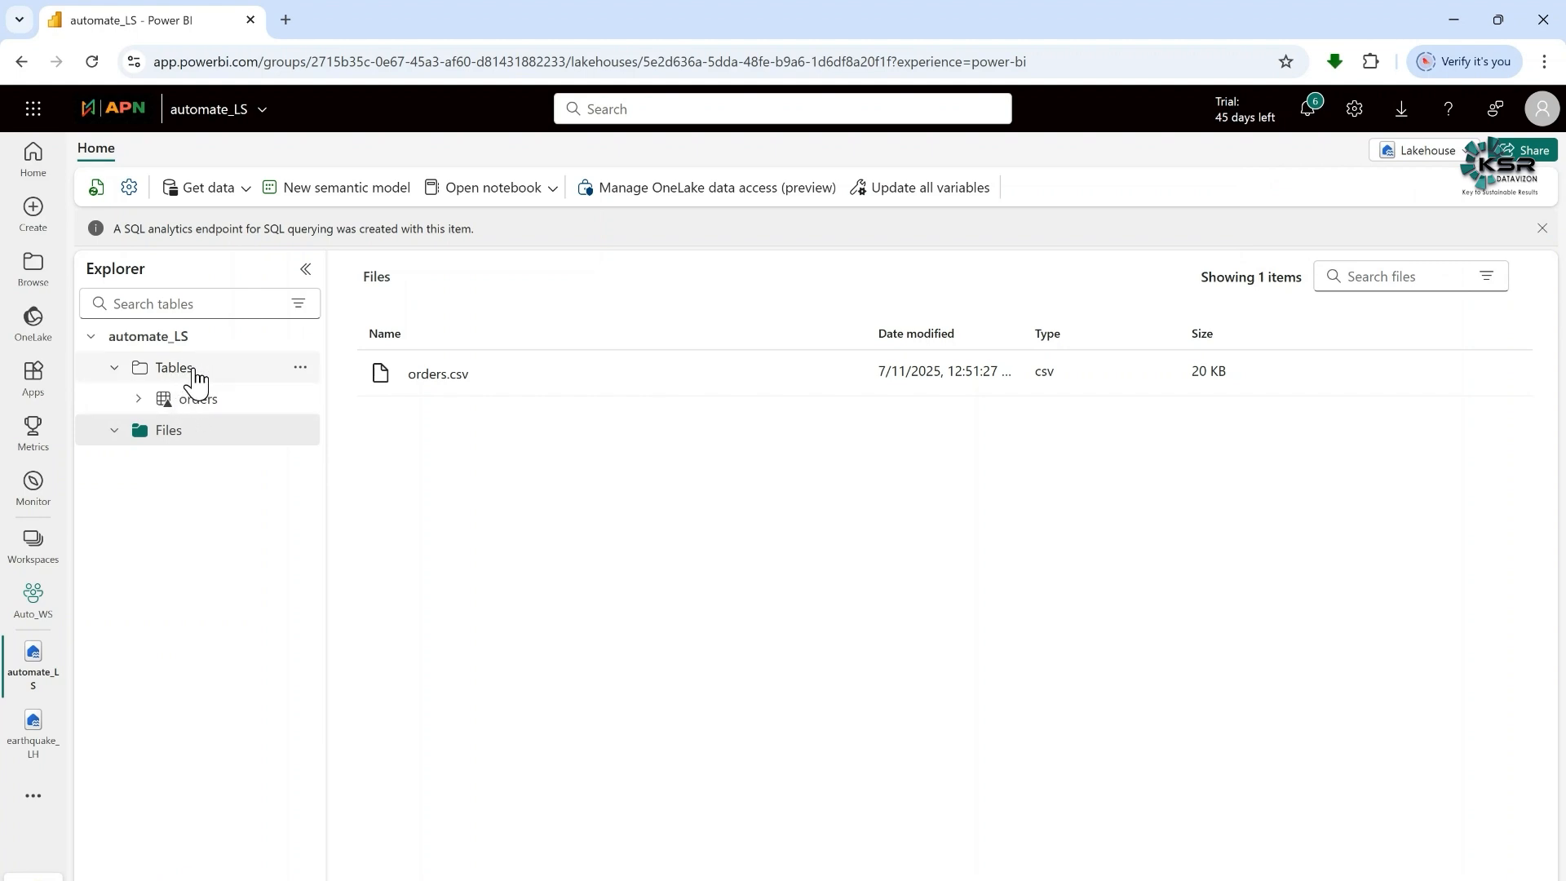
left_click(301, 369)
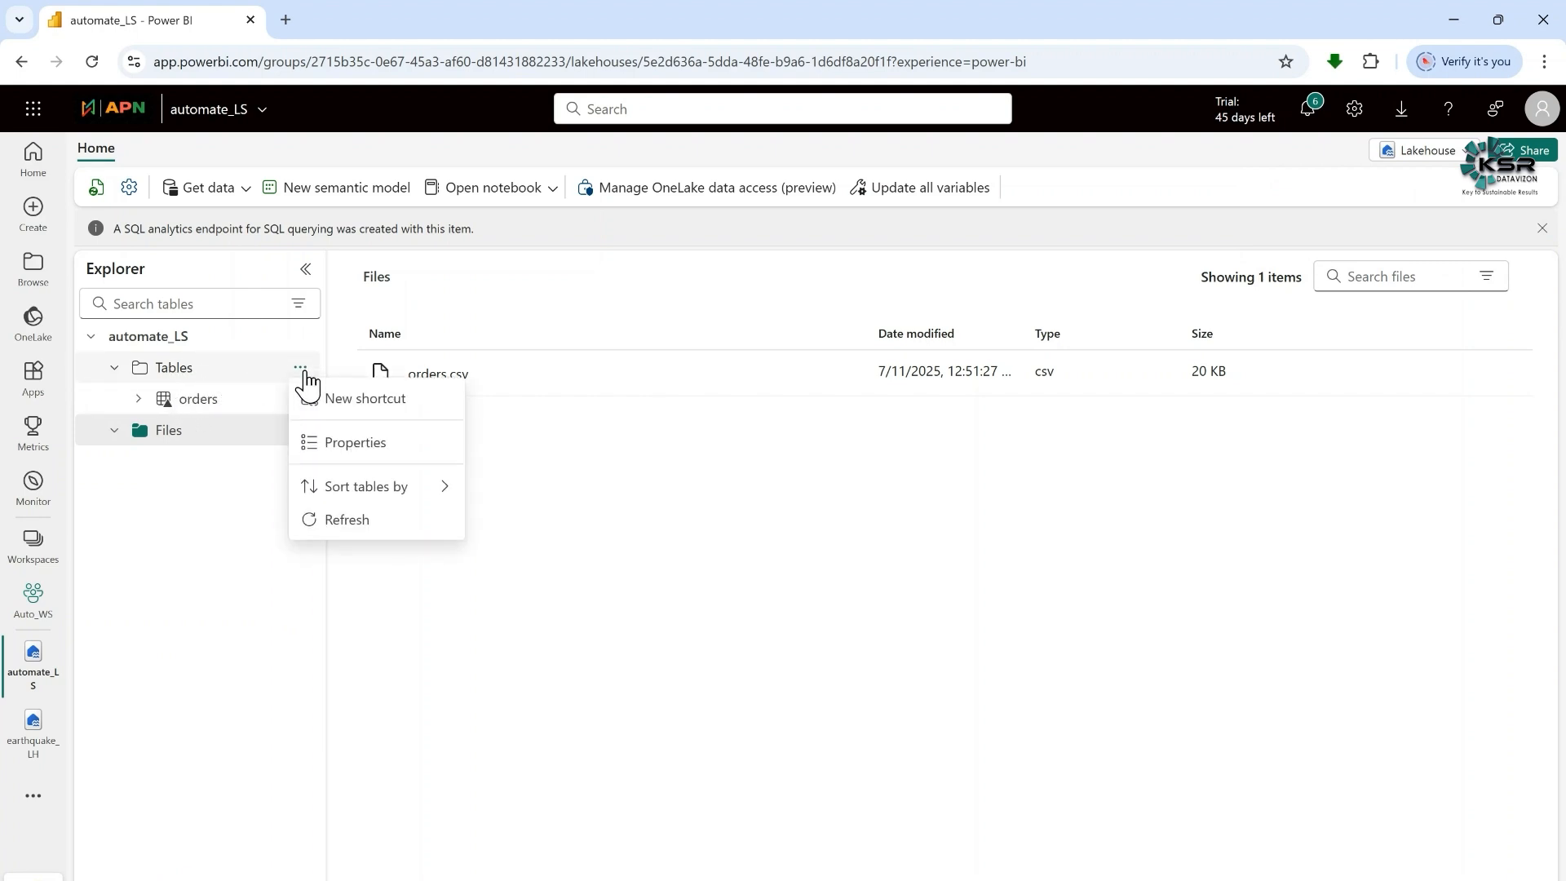
left_click(464, 580)
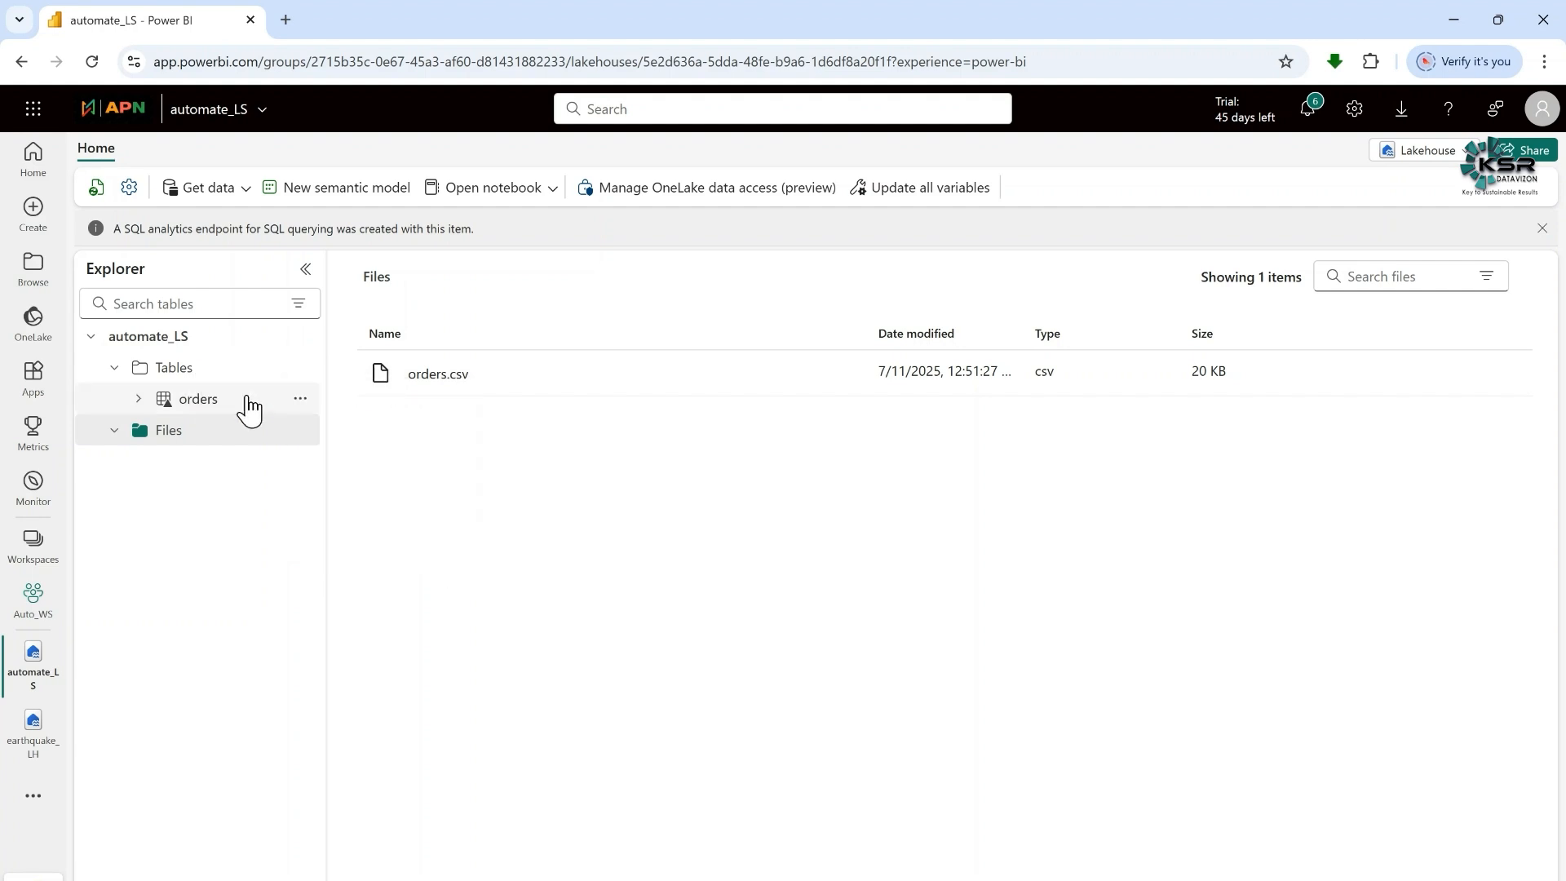
left_click(205, 400)
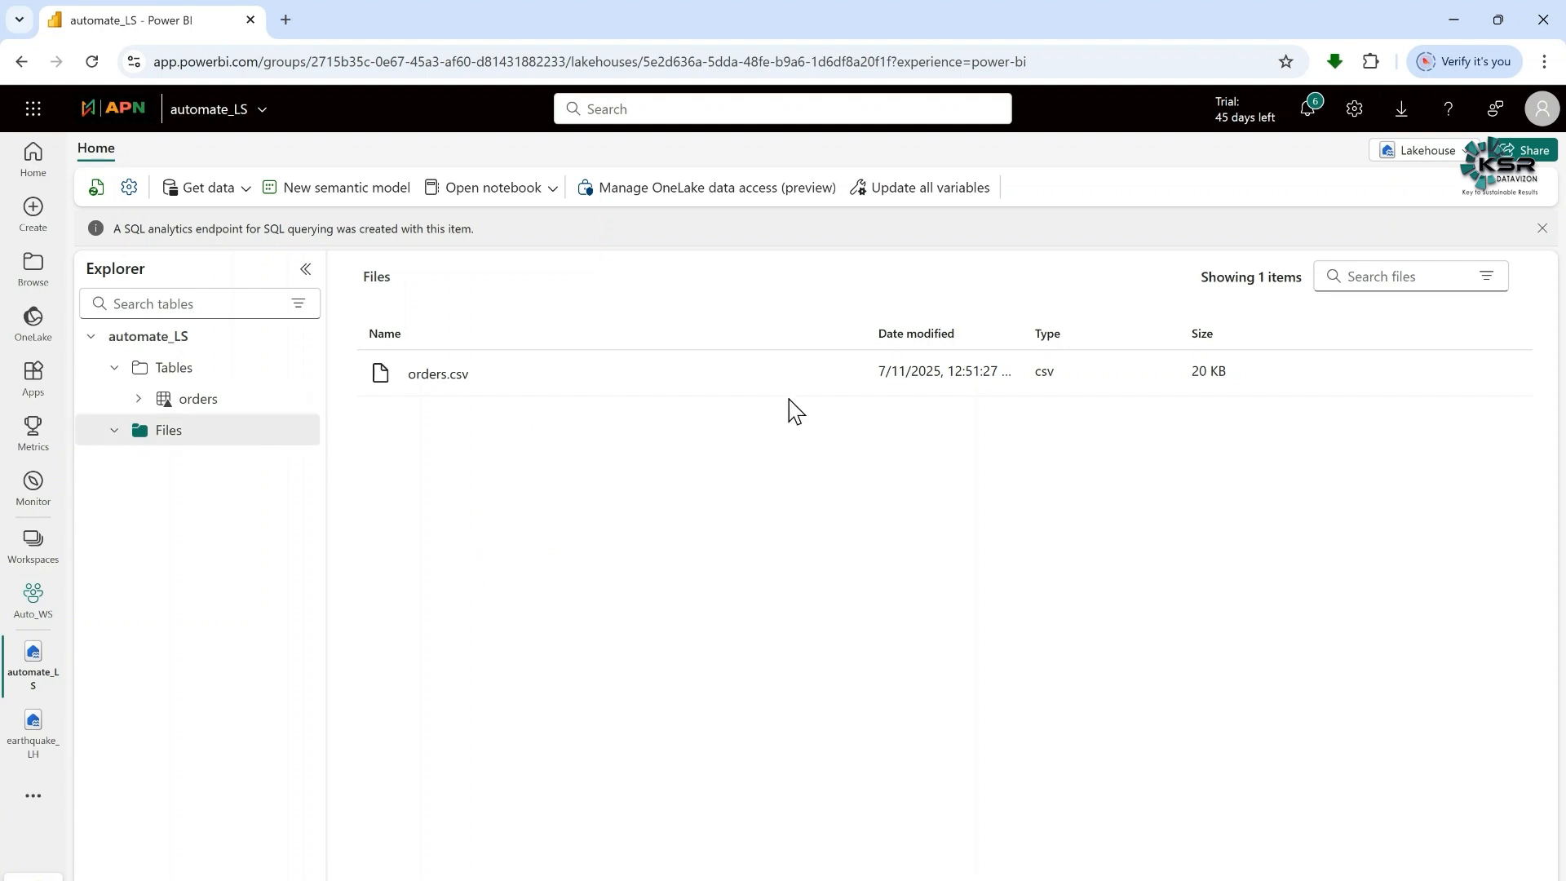
left_click(849, 376)
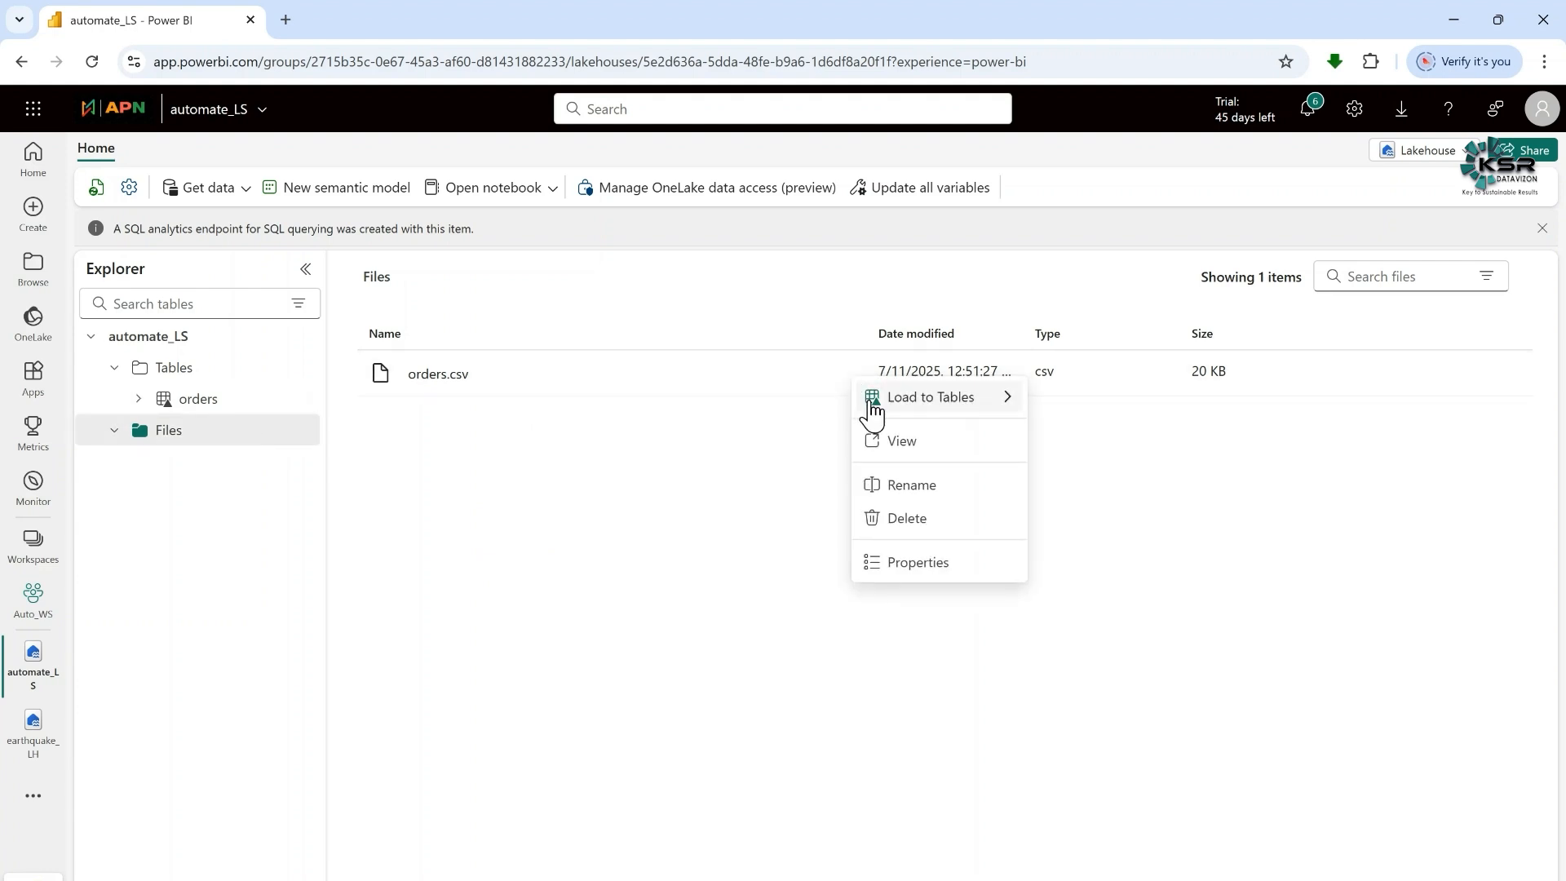
mouse_move(872, 408)
left_click(649, 573)
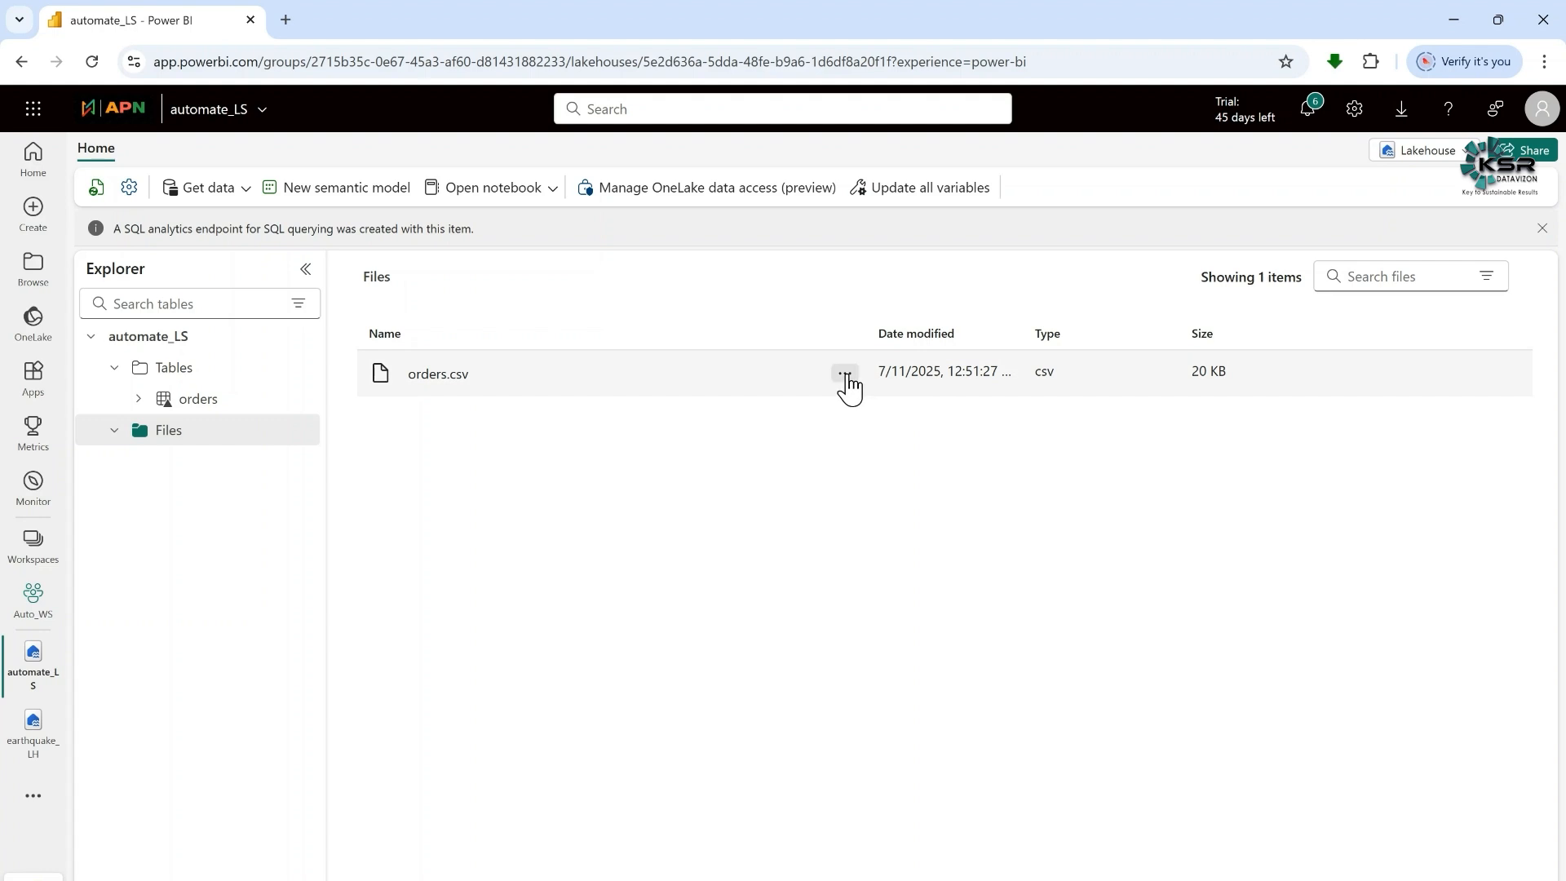
Delete the orders.csv file and the orders table from the automate_LS lakehouse
left_click(849, 377)
left_click(900, 517)
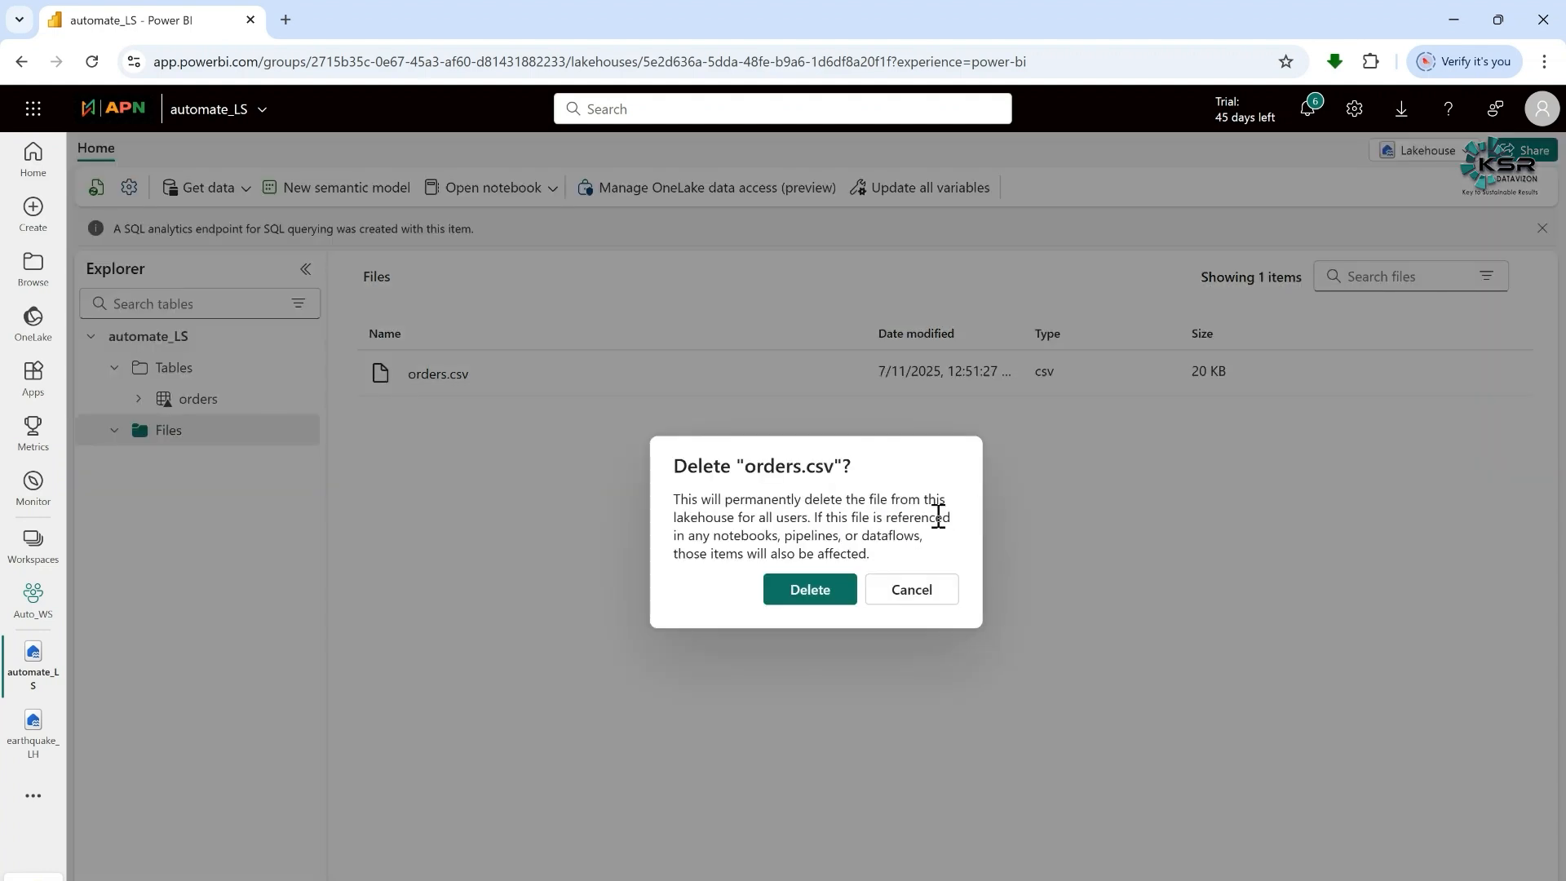
left_click(845, 601)
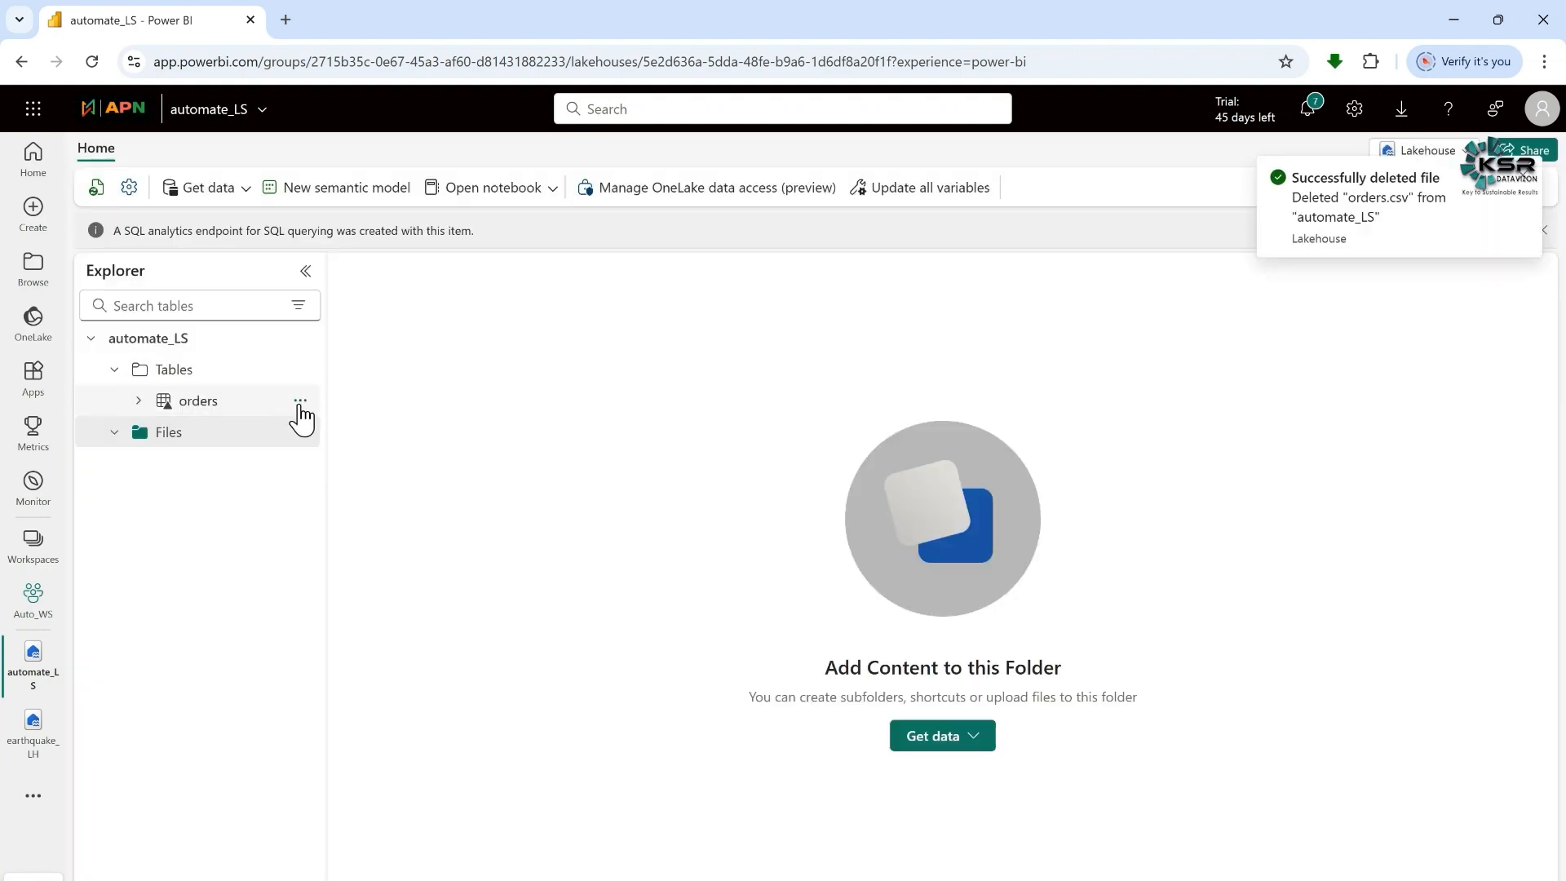
left_click(300, 401)
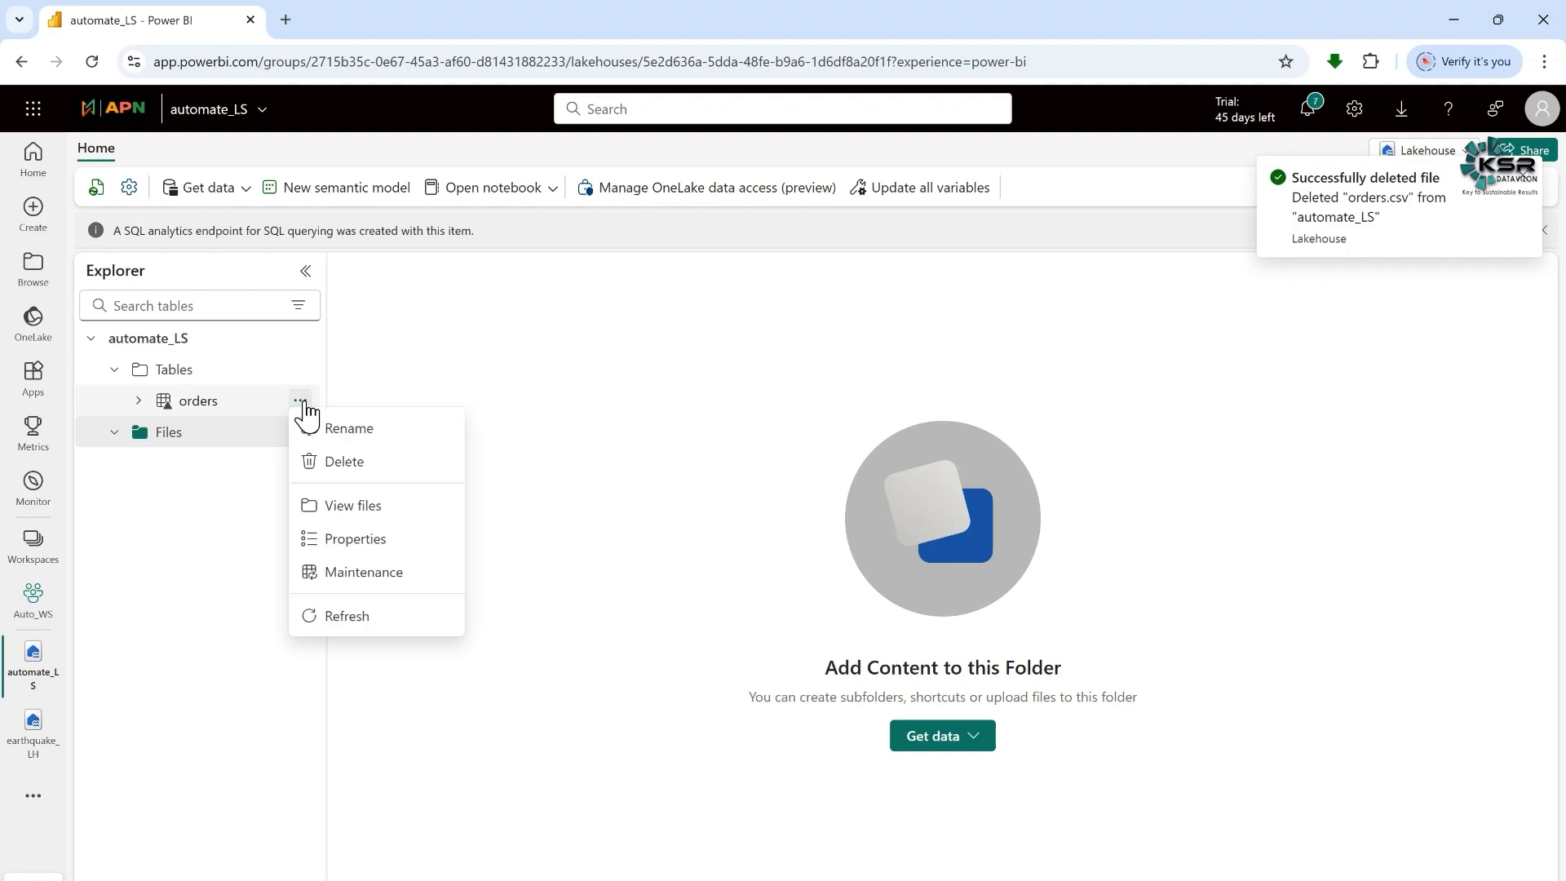
left_click(353, 463)
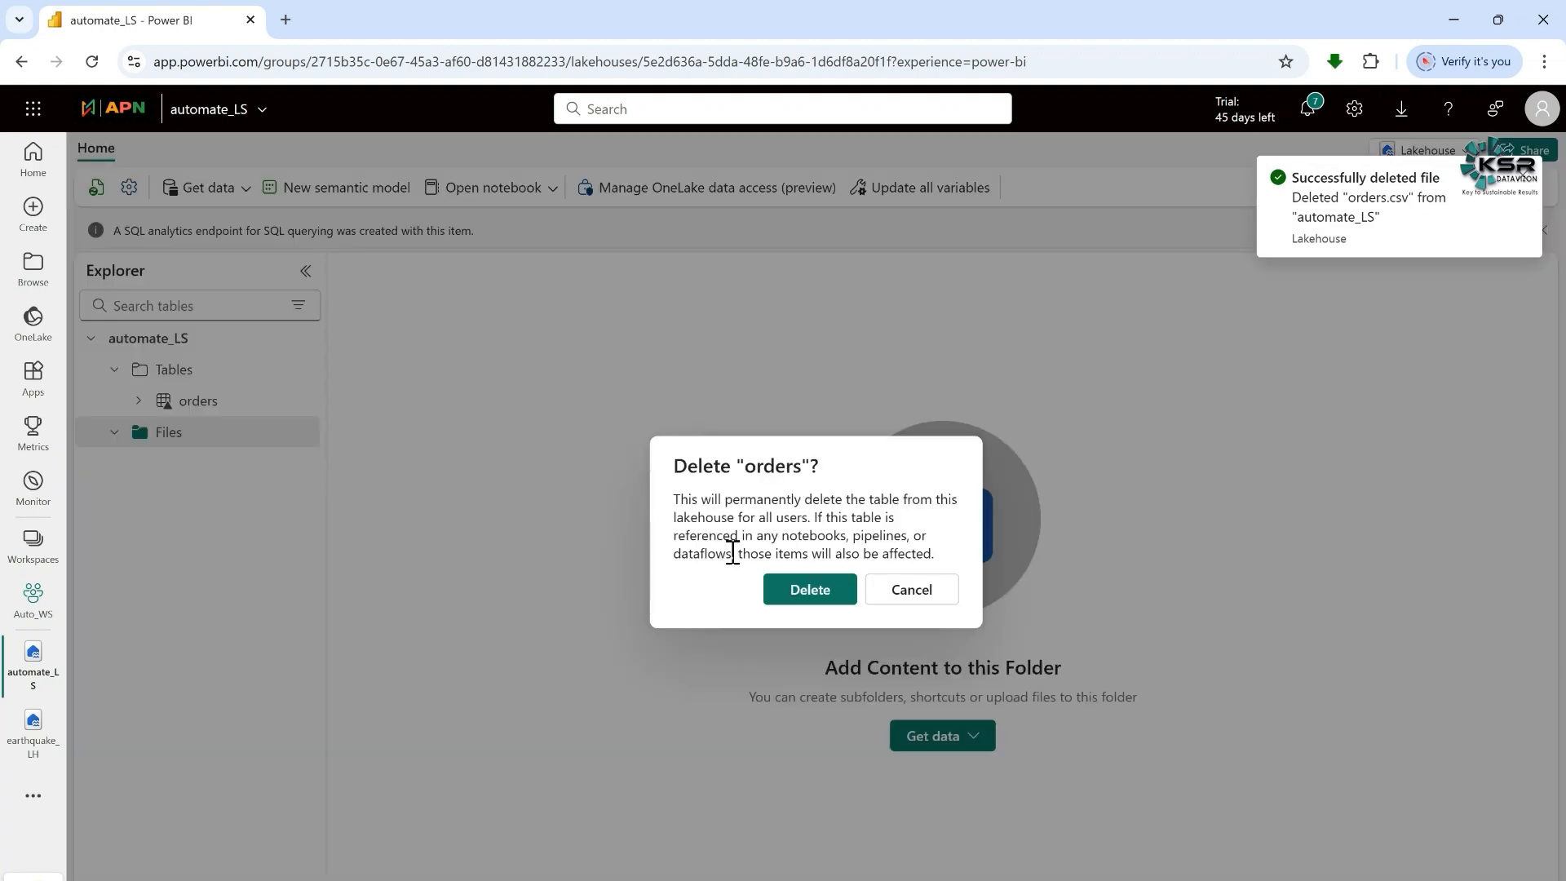
left_click(803, 600)
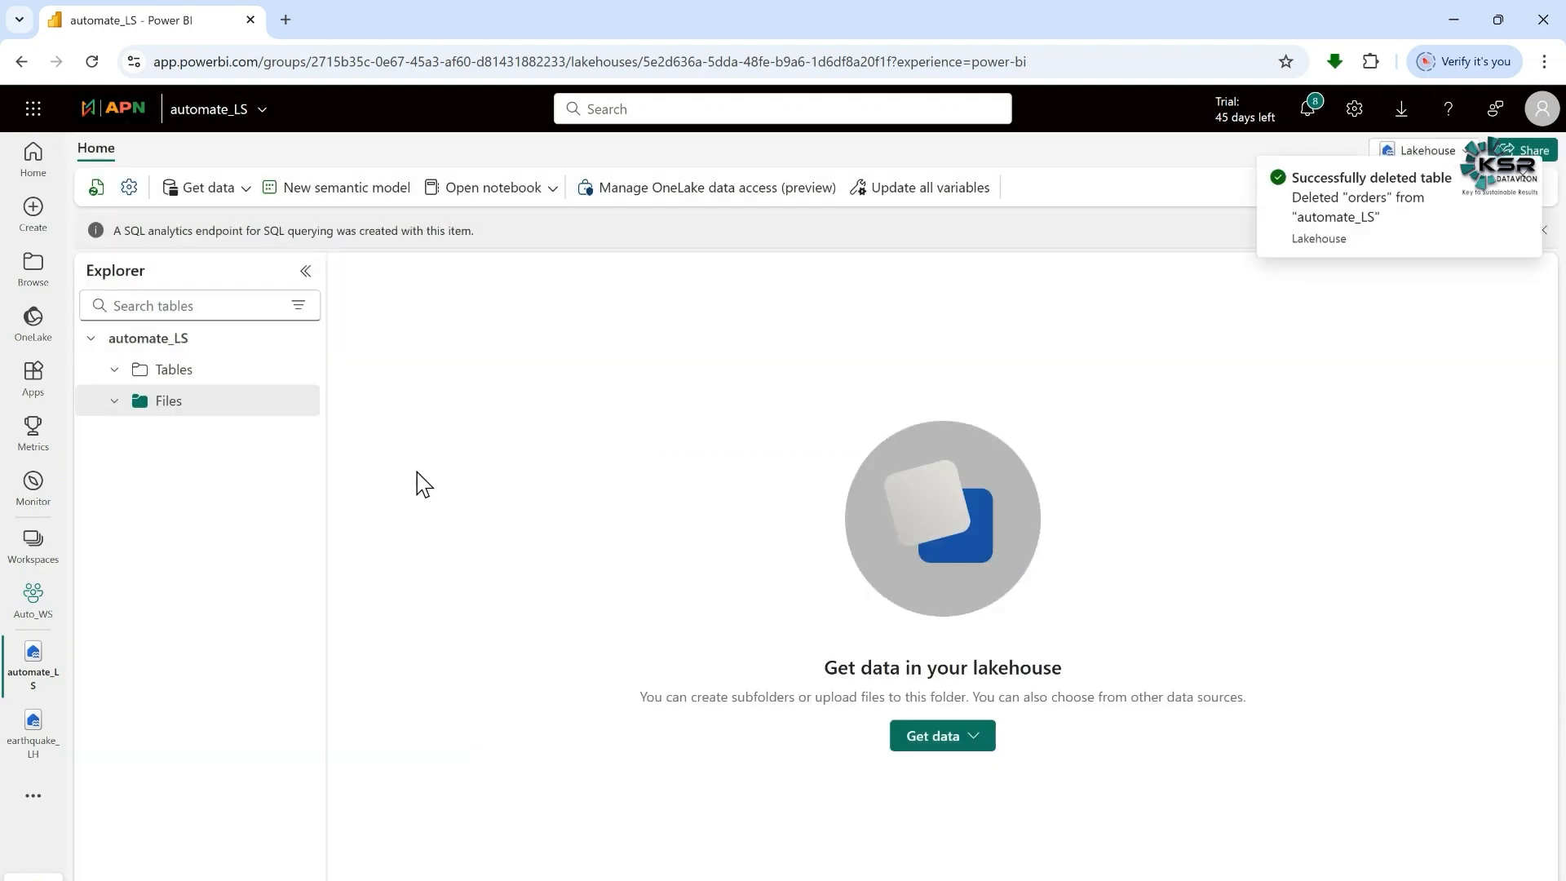
Duplicate the automate_LS browser tab and continue in the copy
right_click(129, 25)
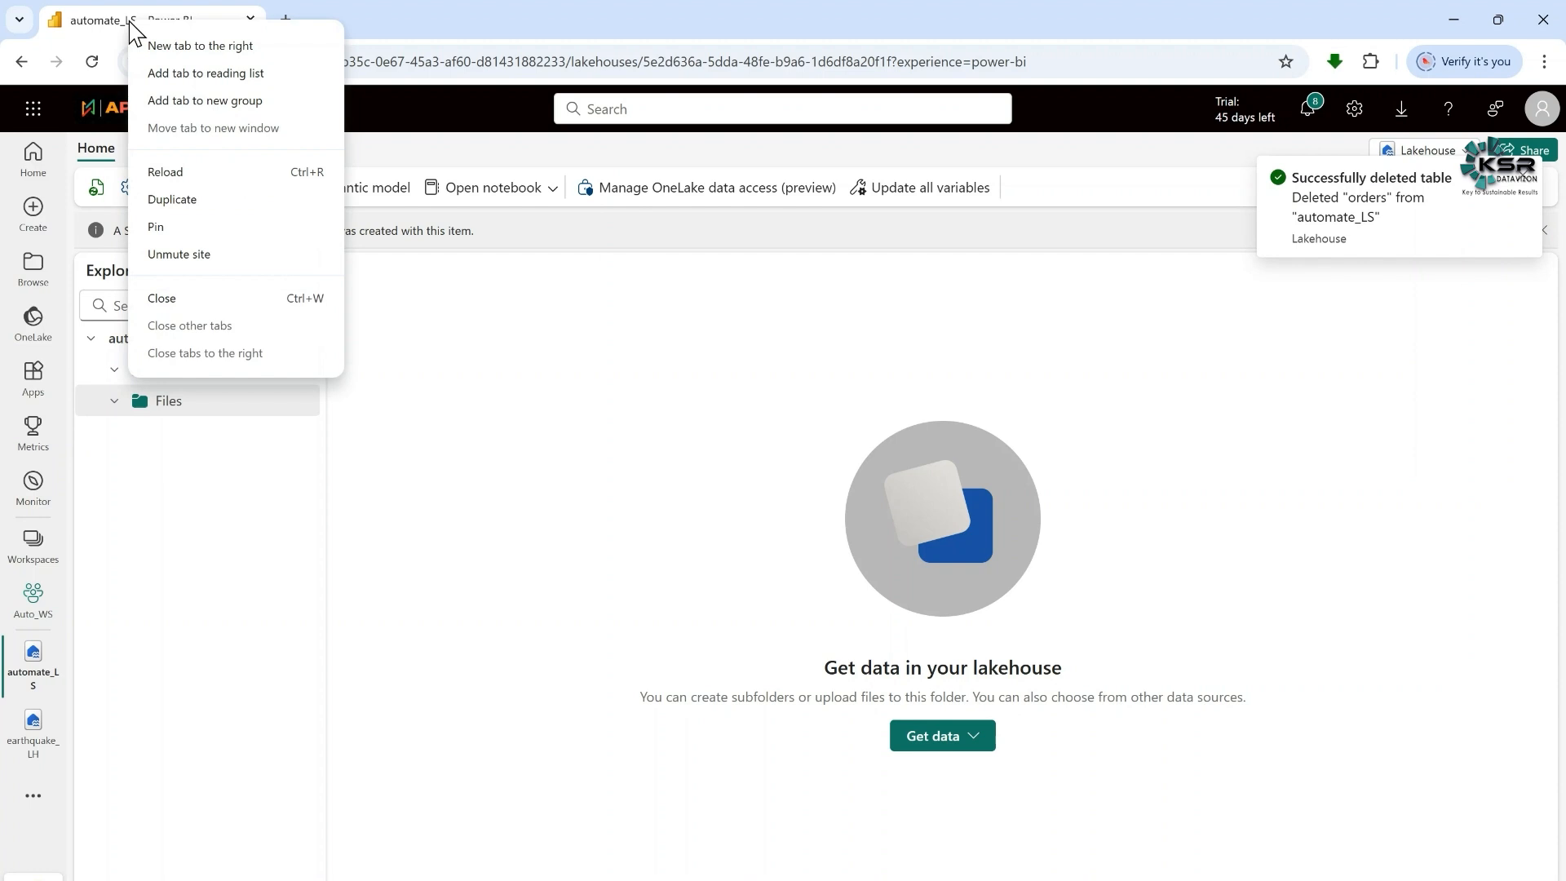
left_click(203, 201)
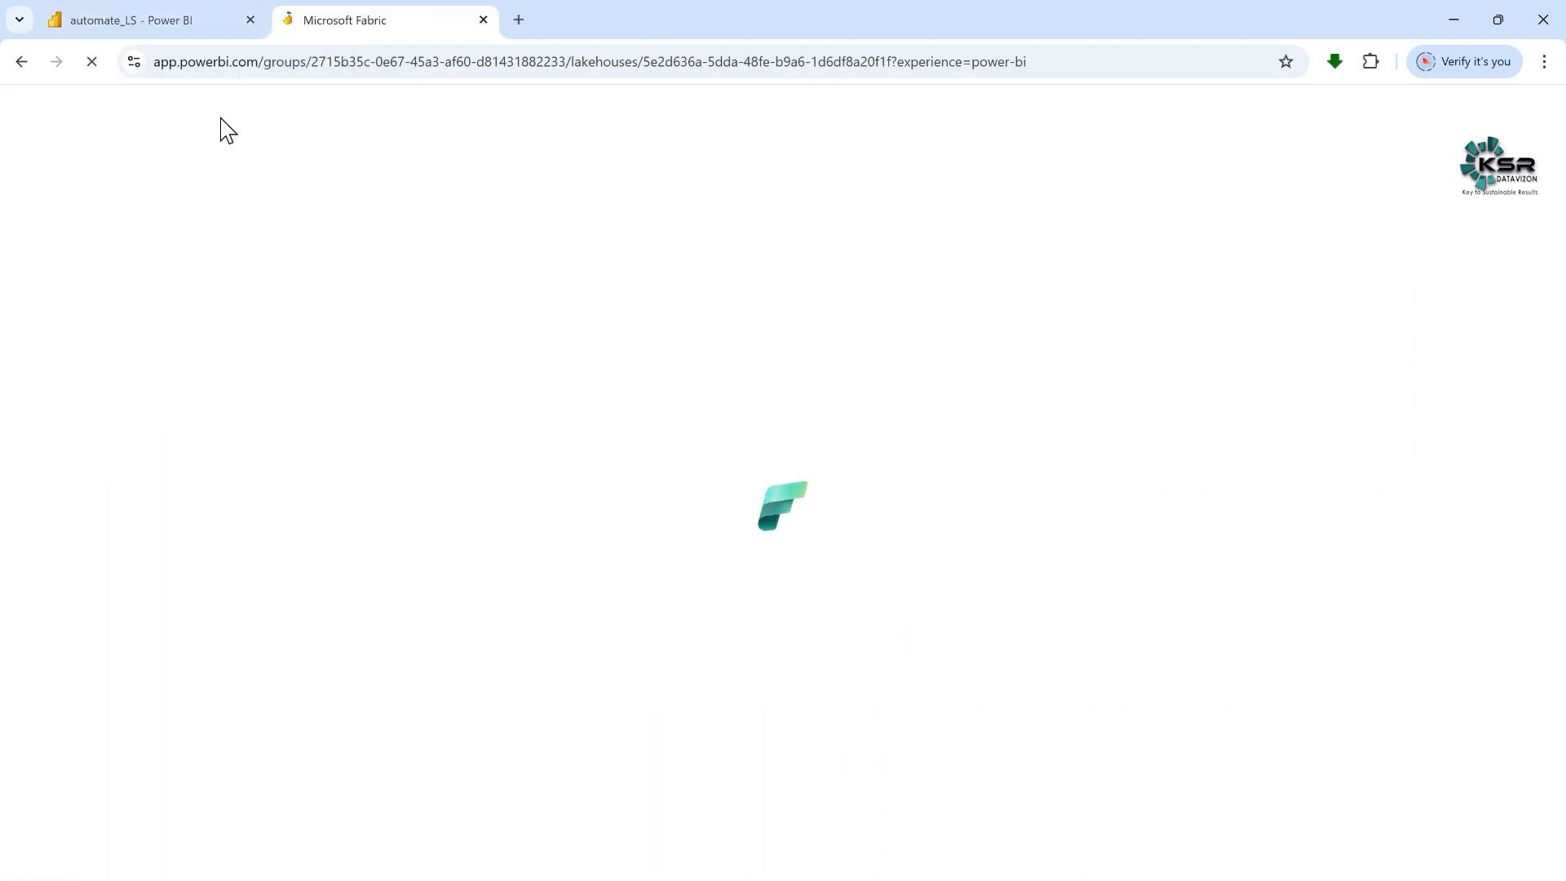
left_click(187, 17)
left_click(408, 24)
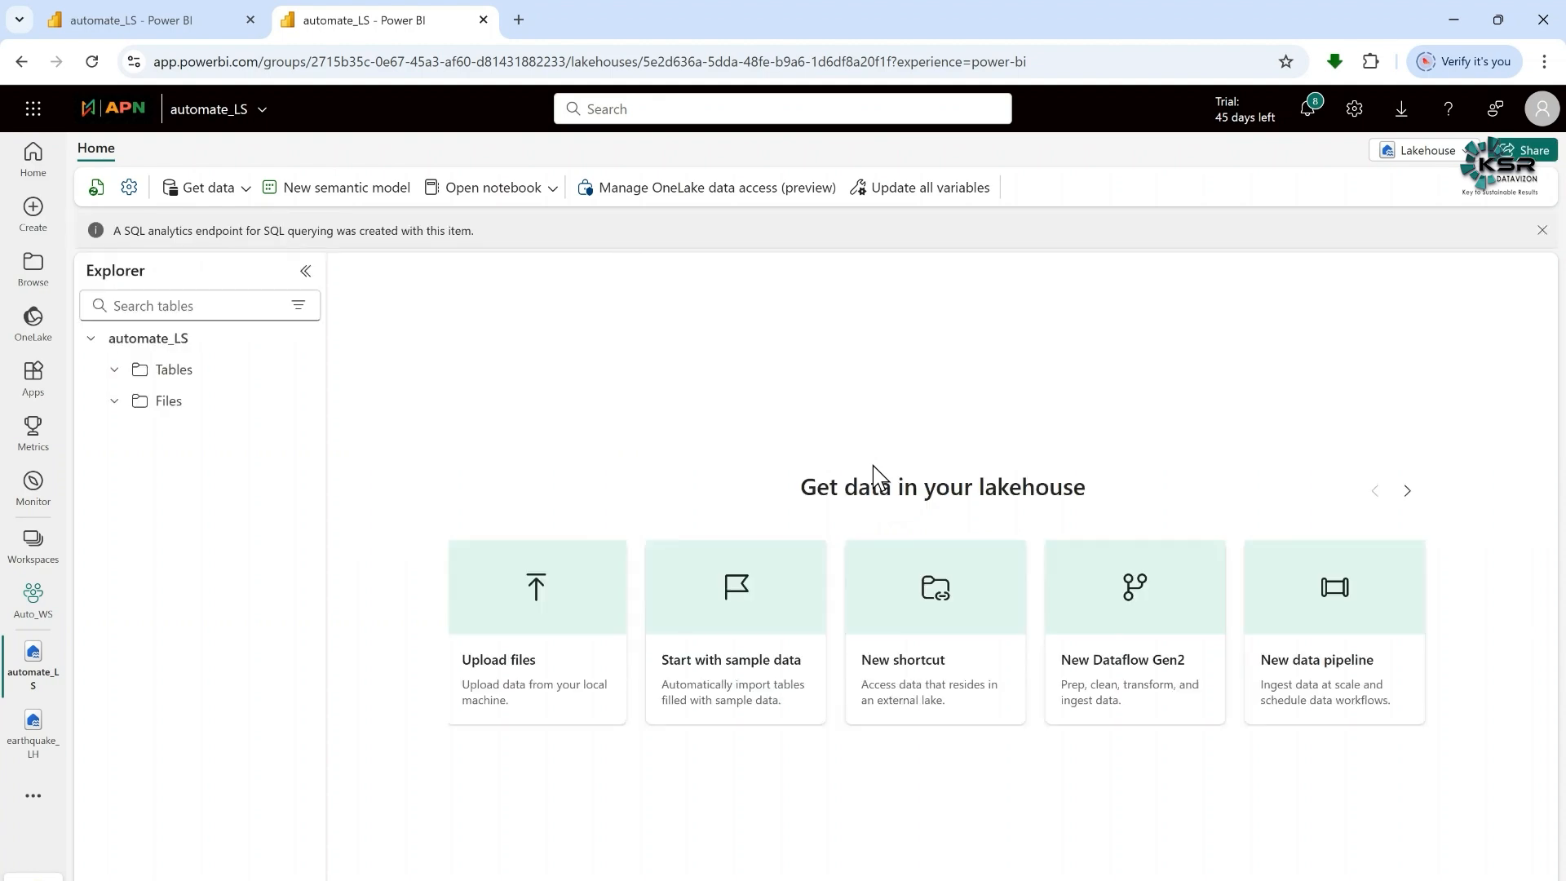
Create a data pipeline named pipeline_auto in the Auto_WS workspace
left_click(39, 615)
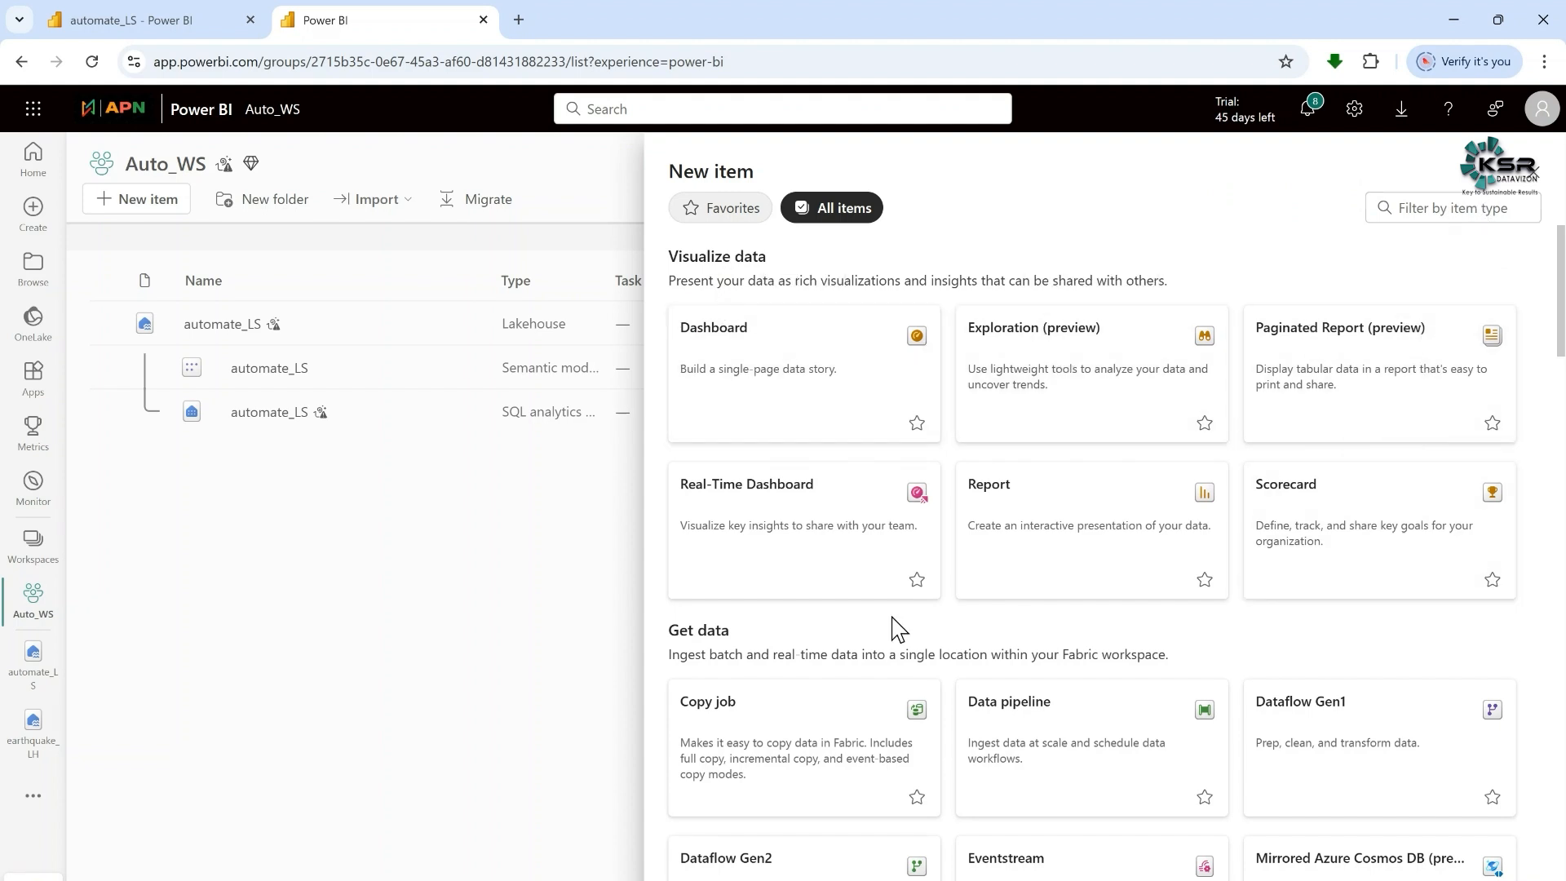
left_click(1070, 721)
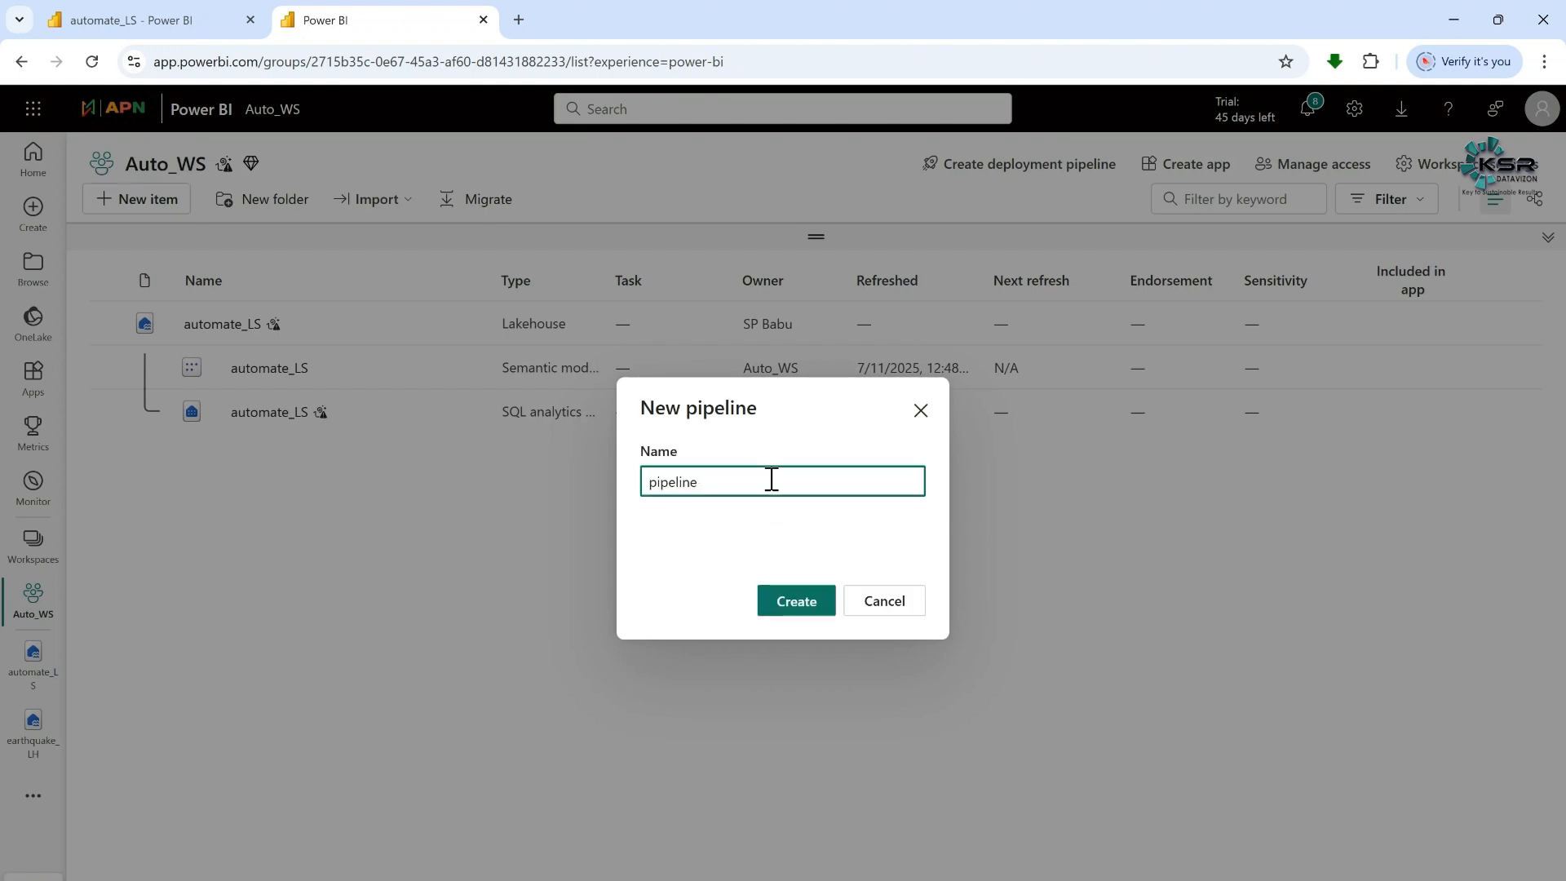
key("BackSpace")
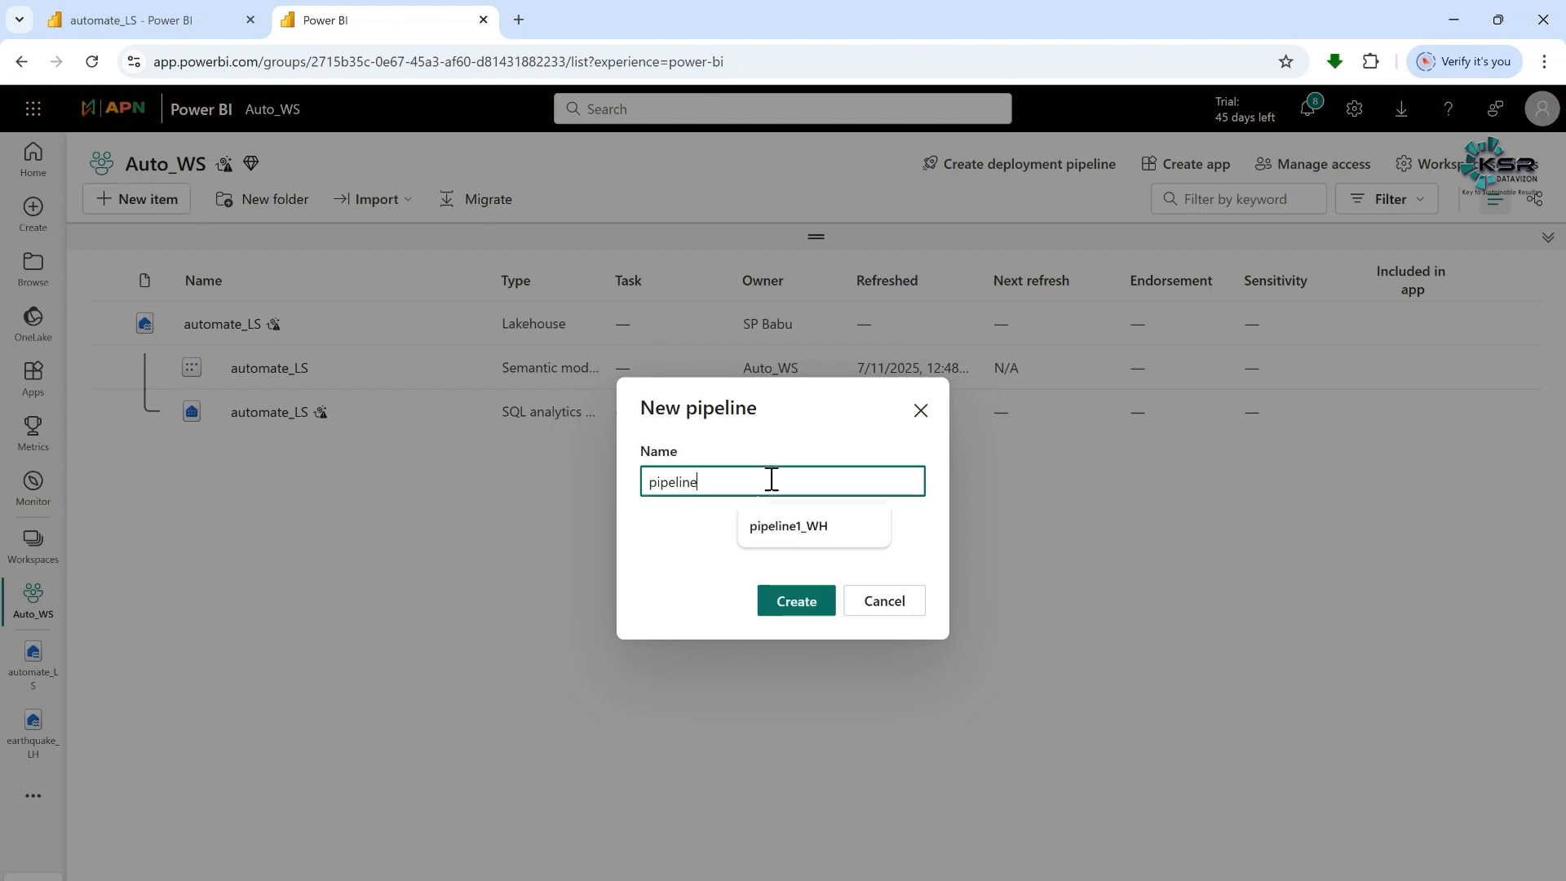
type("e_auto")
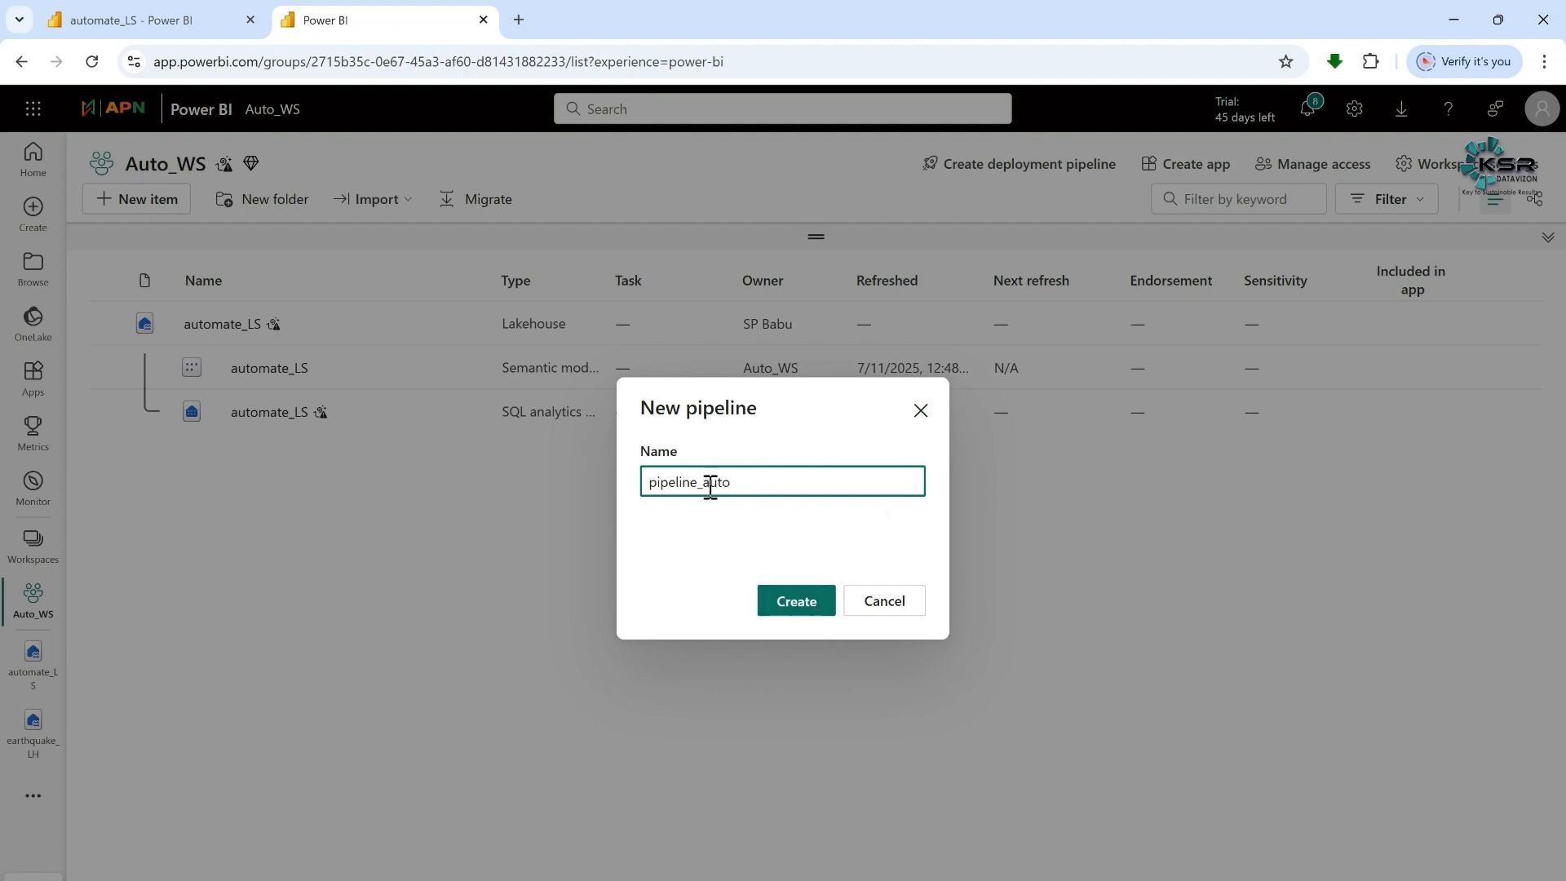
left_click(801, 619)
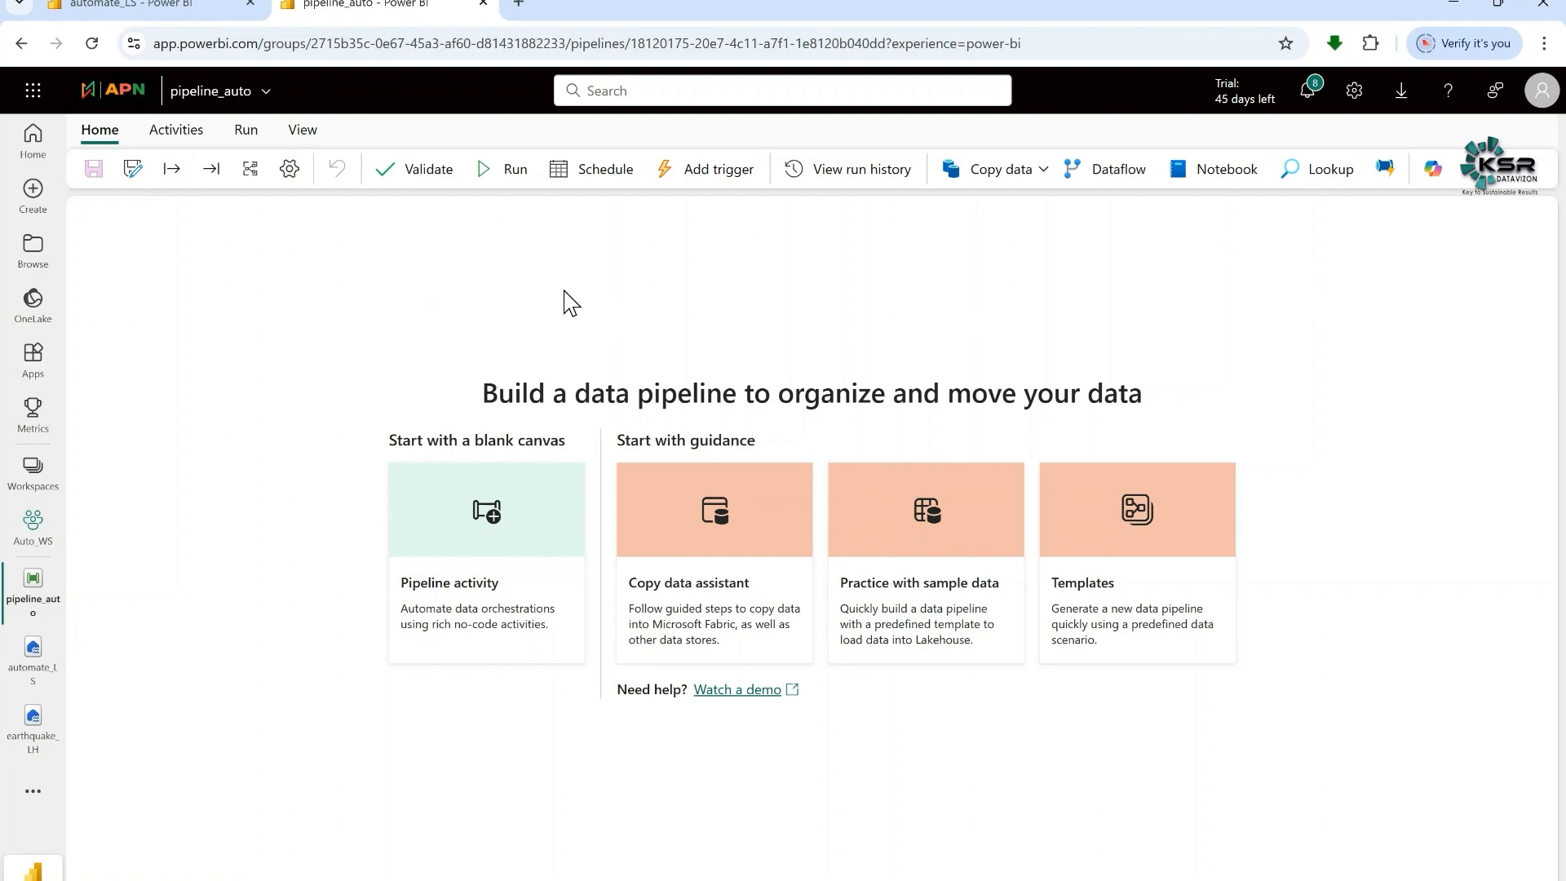
Add a Get Metadata activity to the pipeline, reposition it on the canvas and enlarge its properties area
left_click(178, 135)
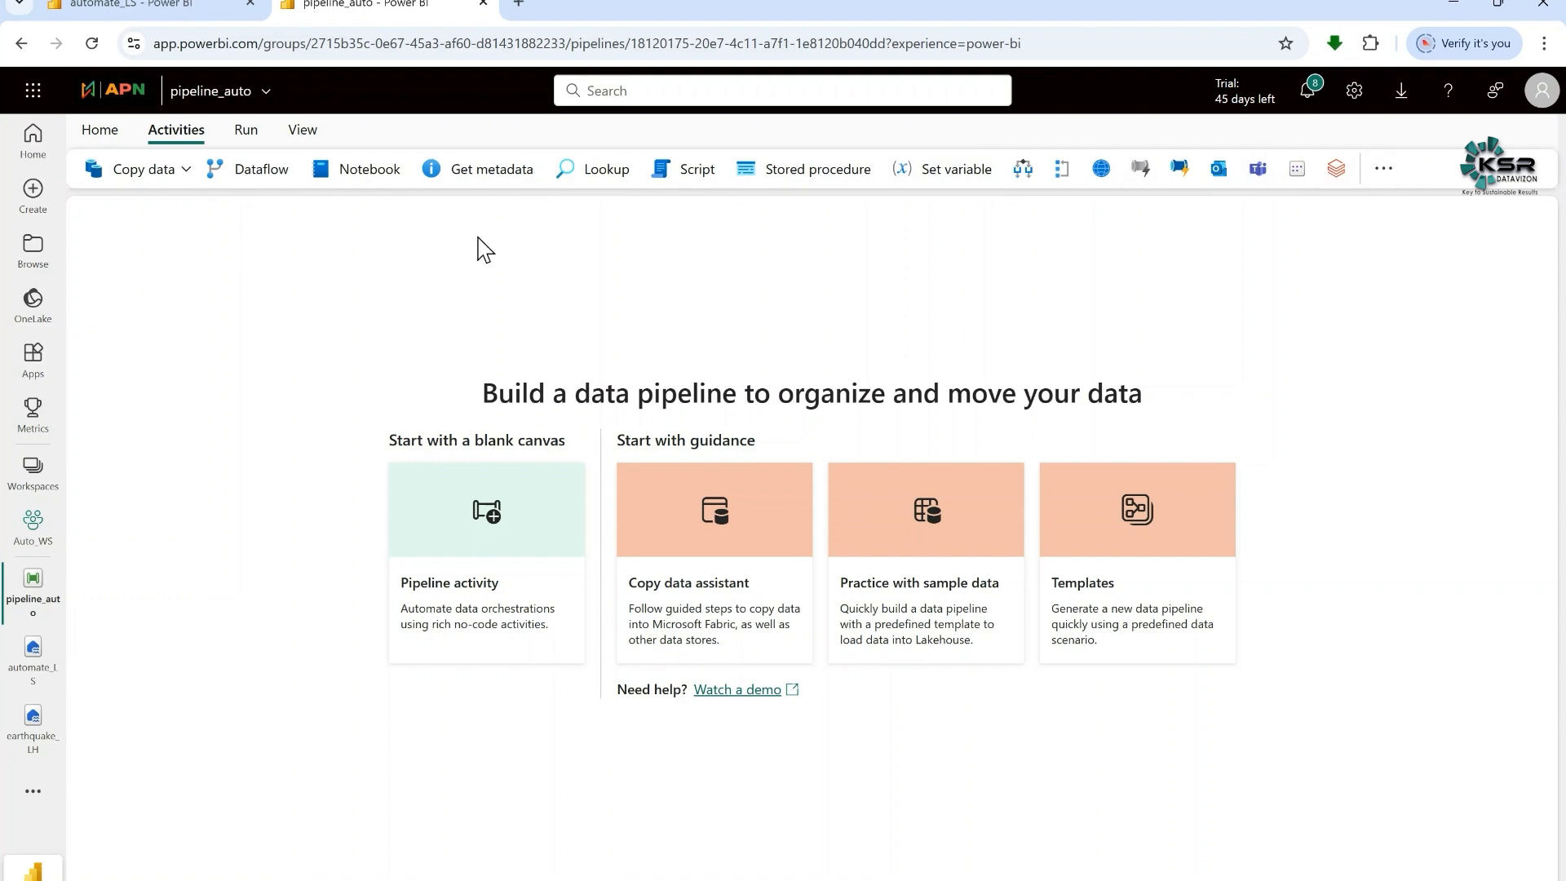
left_click(482, 176)
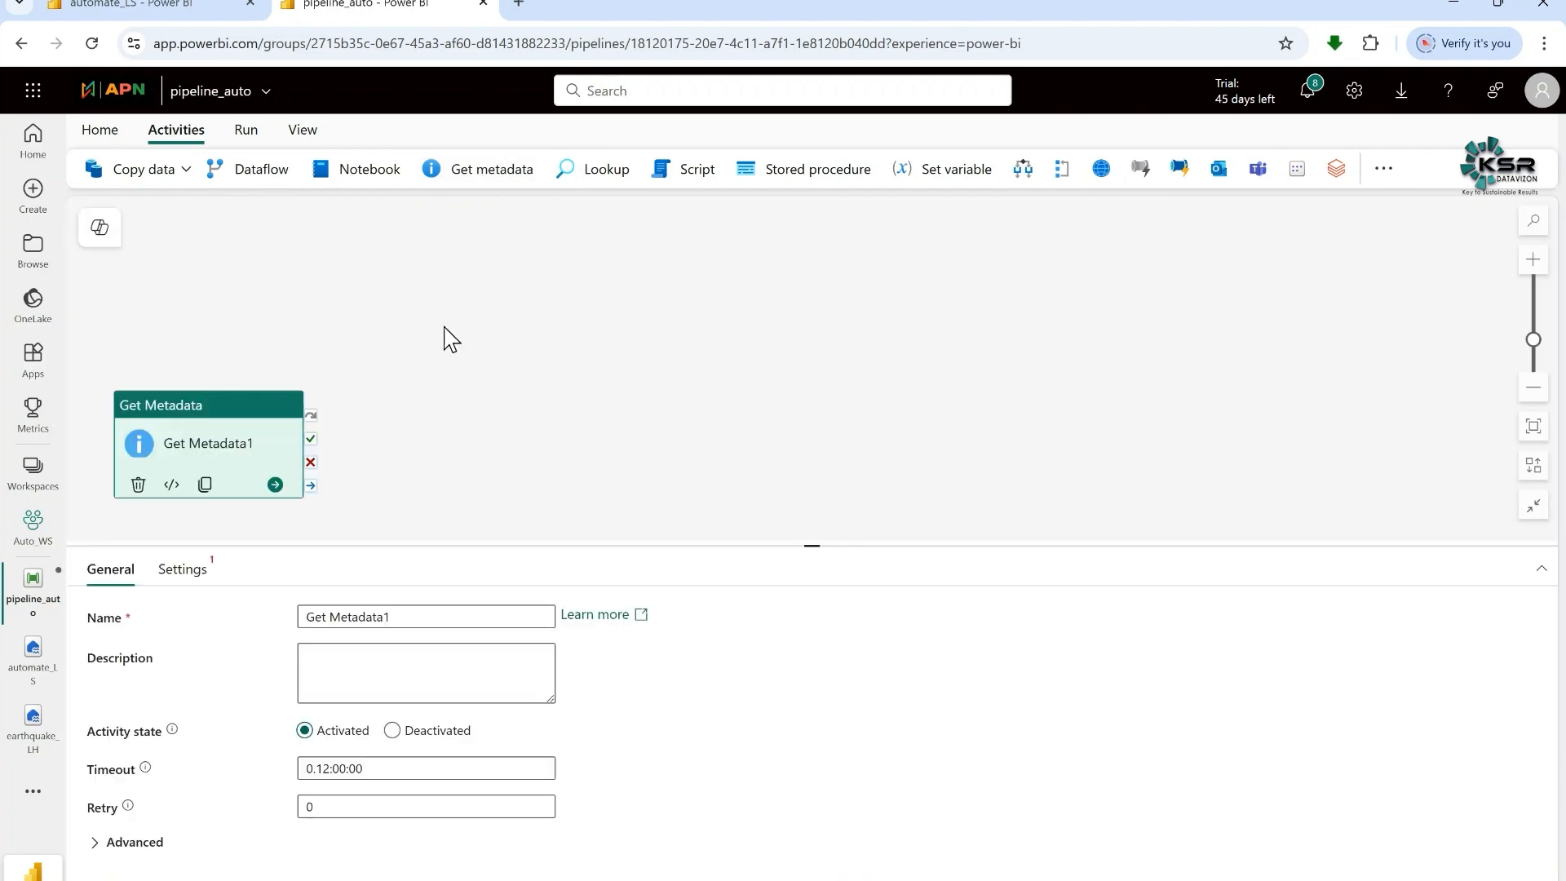
left_click_drag(188, 419, 381, 302)
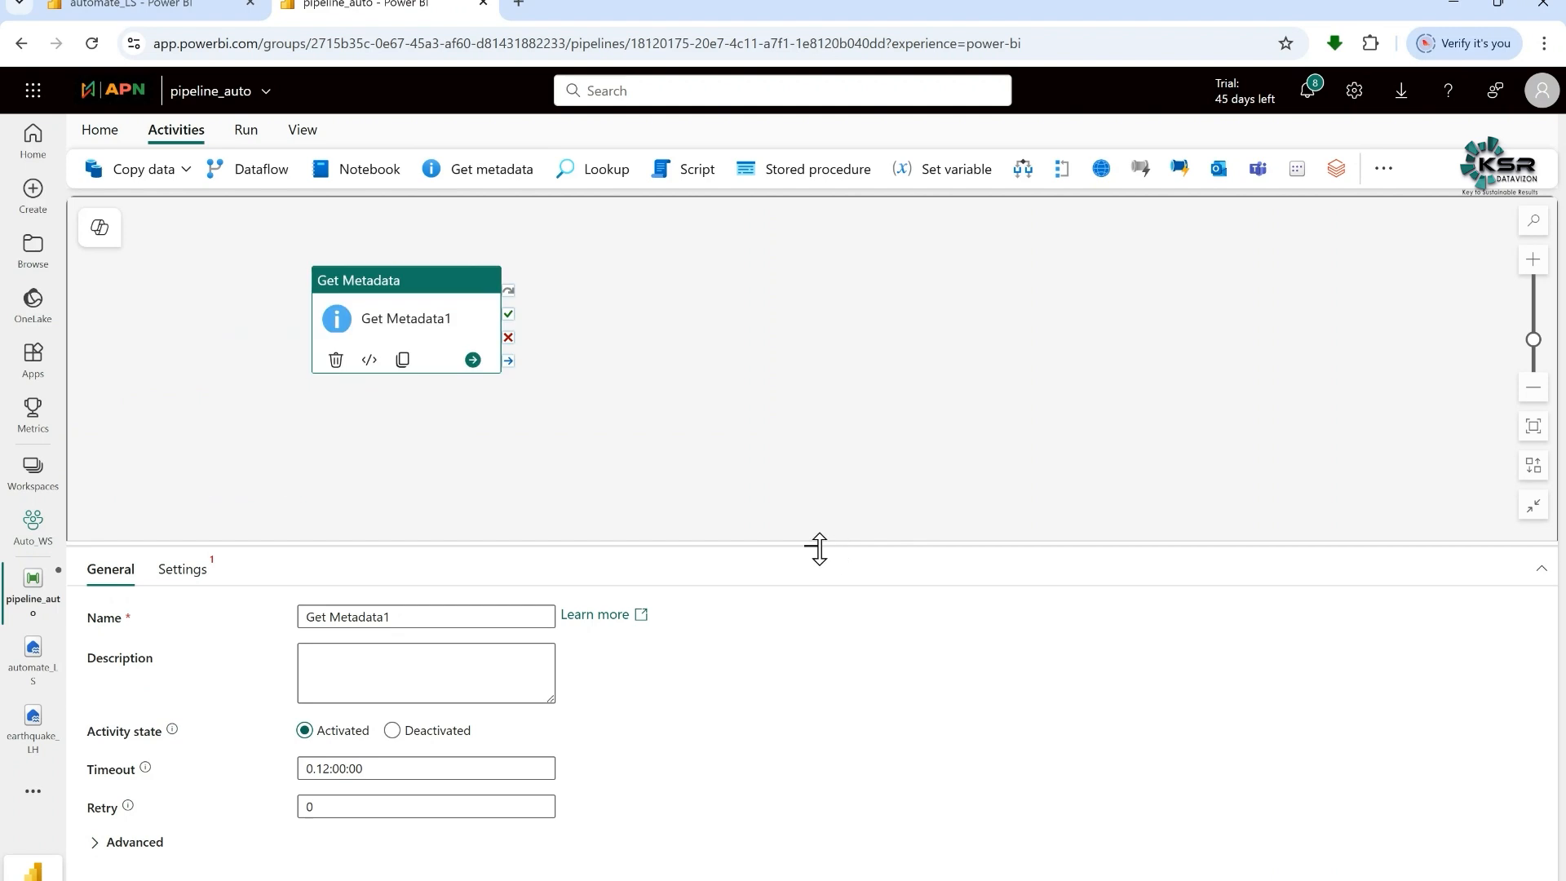
left_click_drag(818, 548, 818, 462)
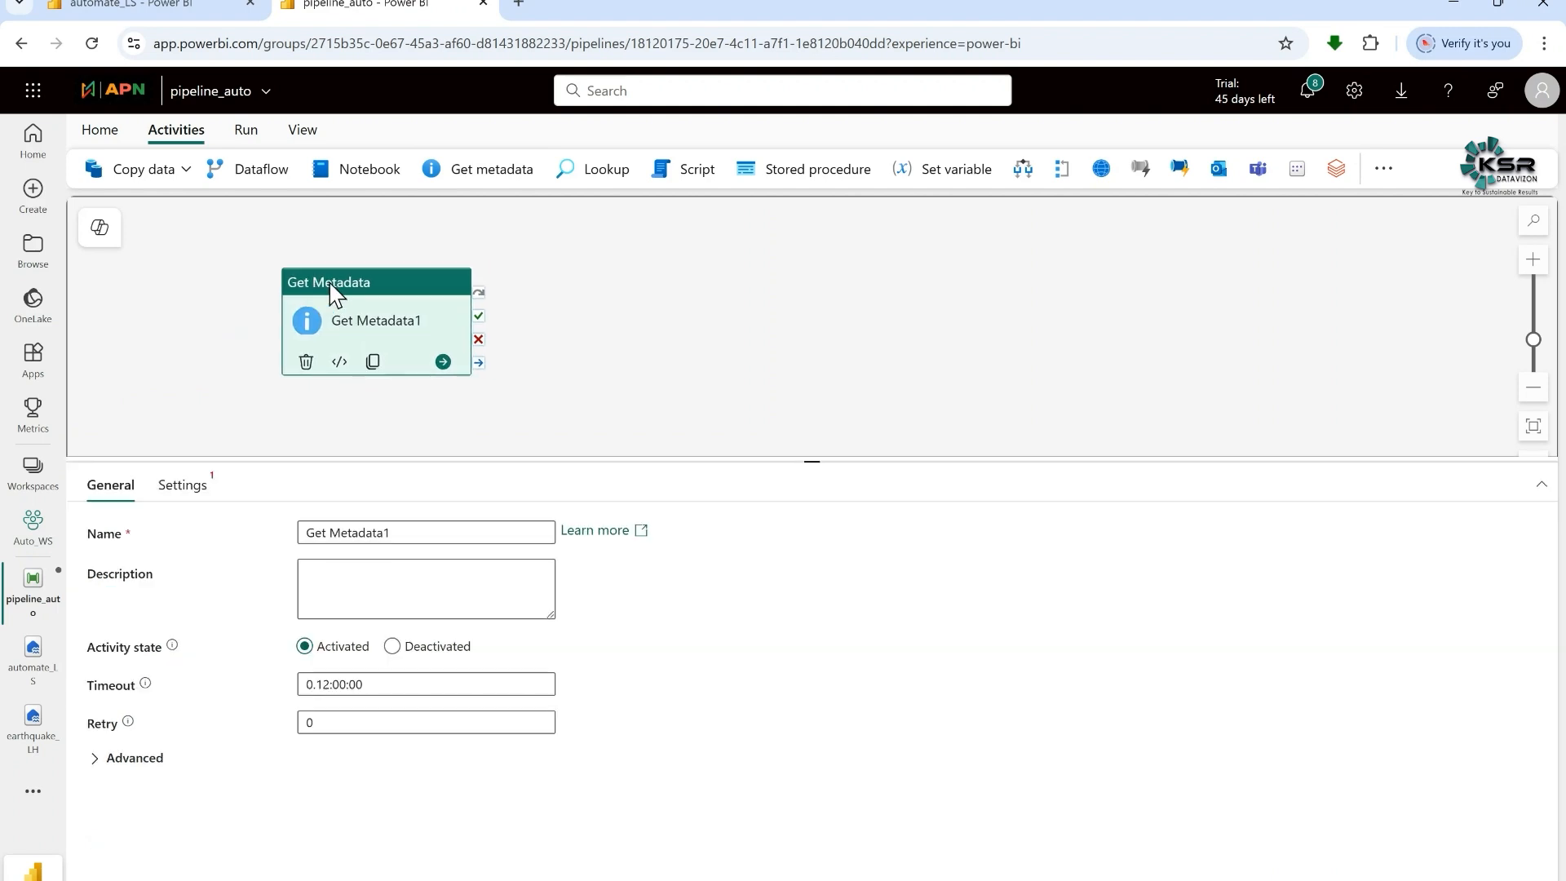
Connect the Get Metadata activity to the automate_LS lakehouse from the OneLake catalog
left_click(182, 486)
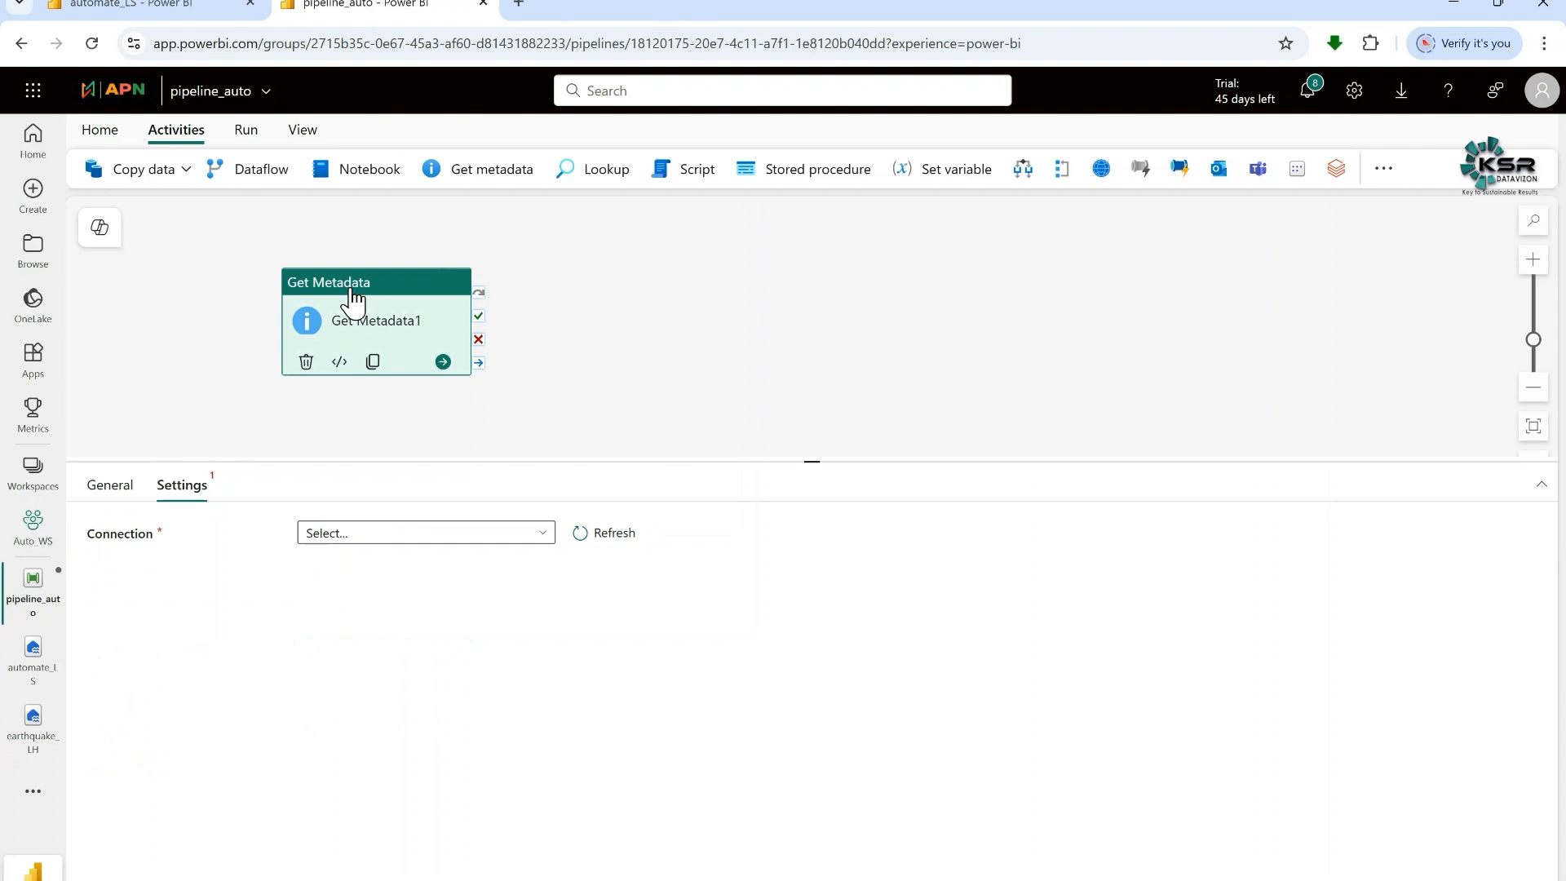
left_click(174, 9)
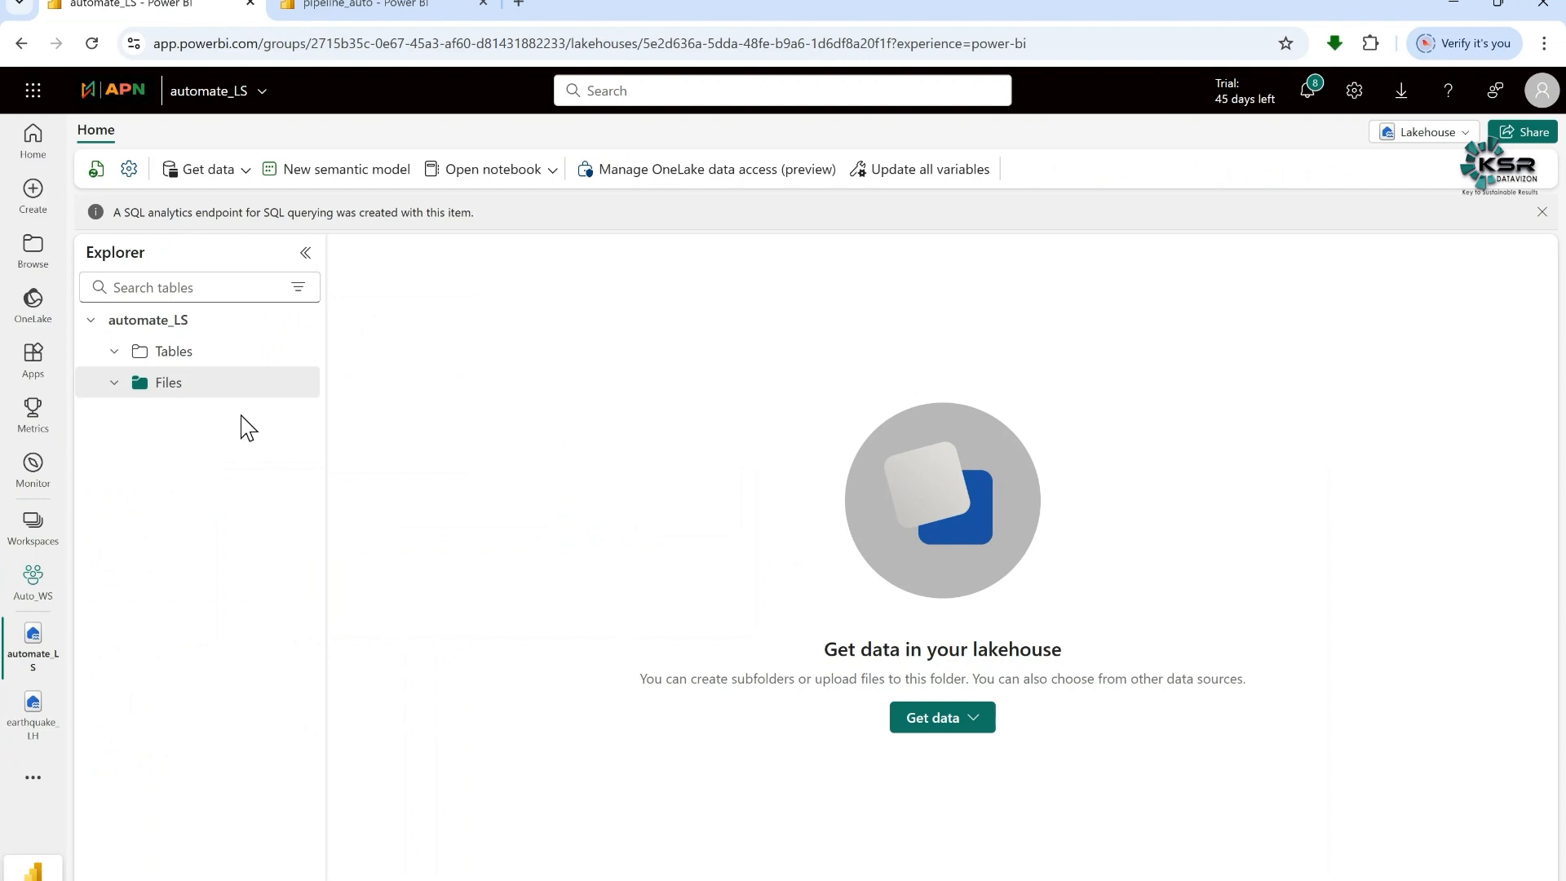
left_click(396, 10)
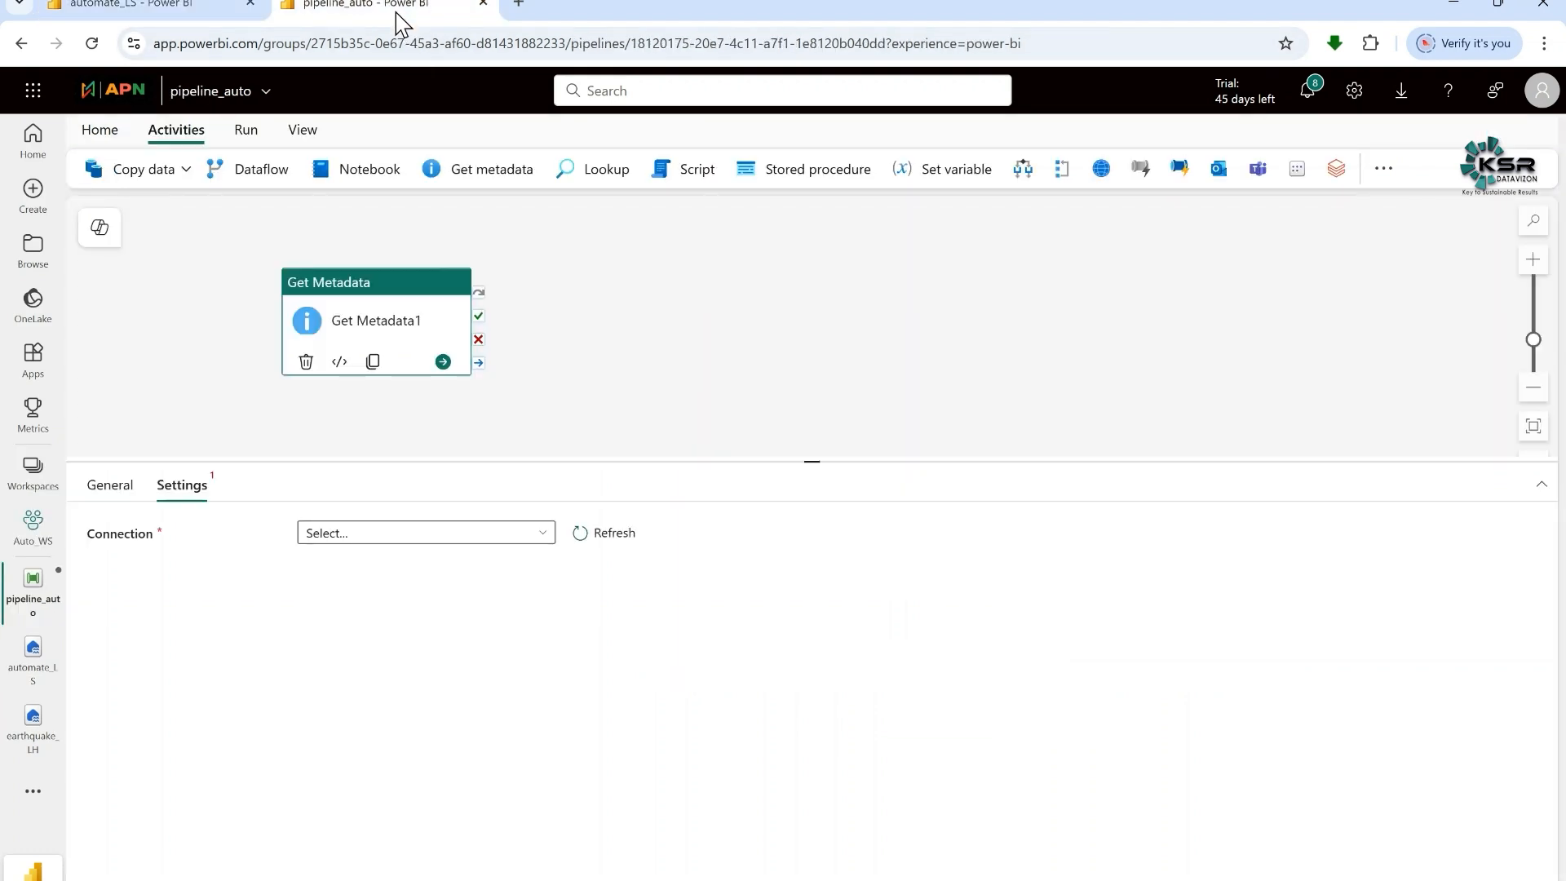
left_click(366, 295)
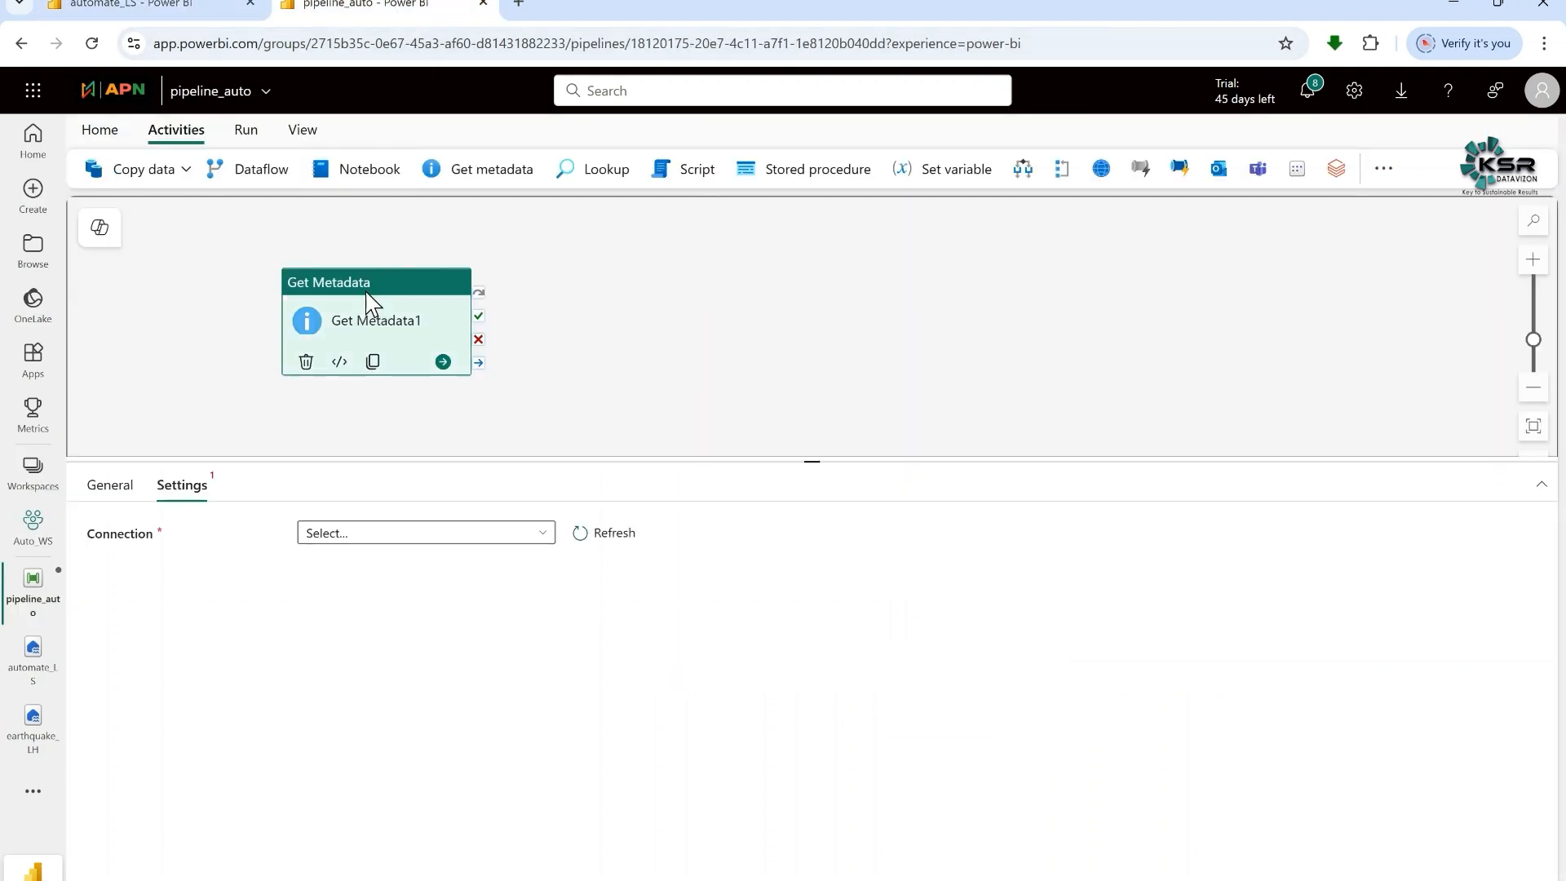
left_click(453, 533)
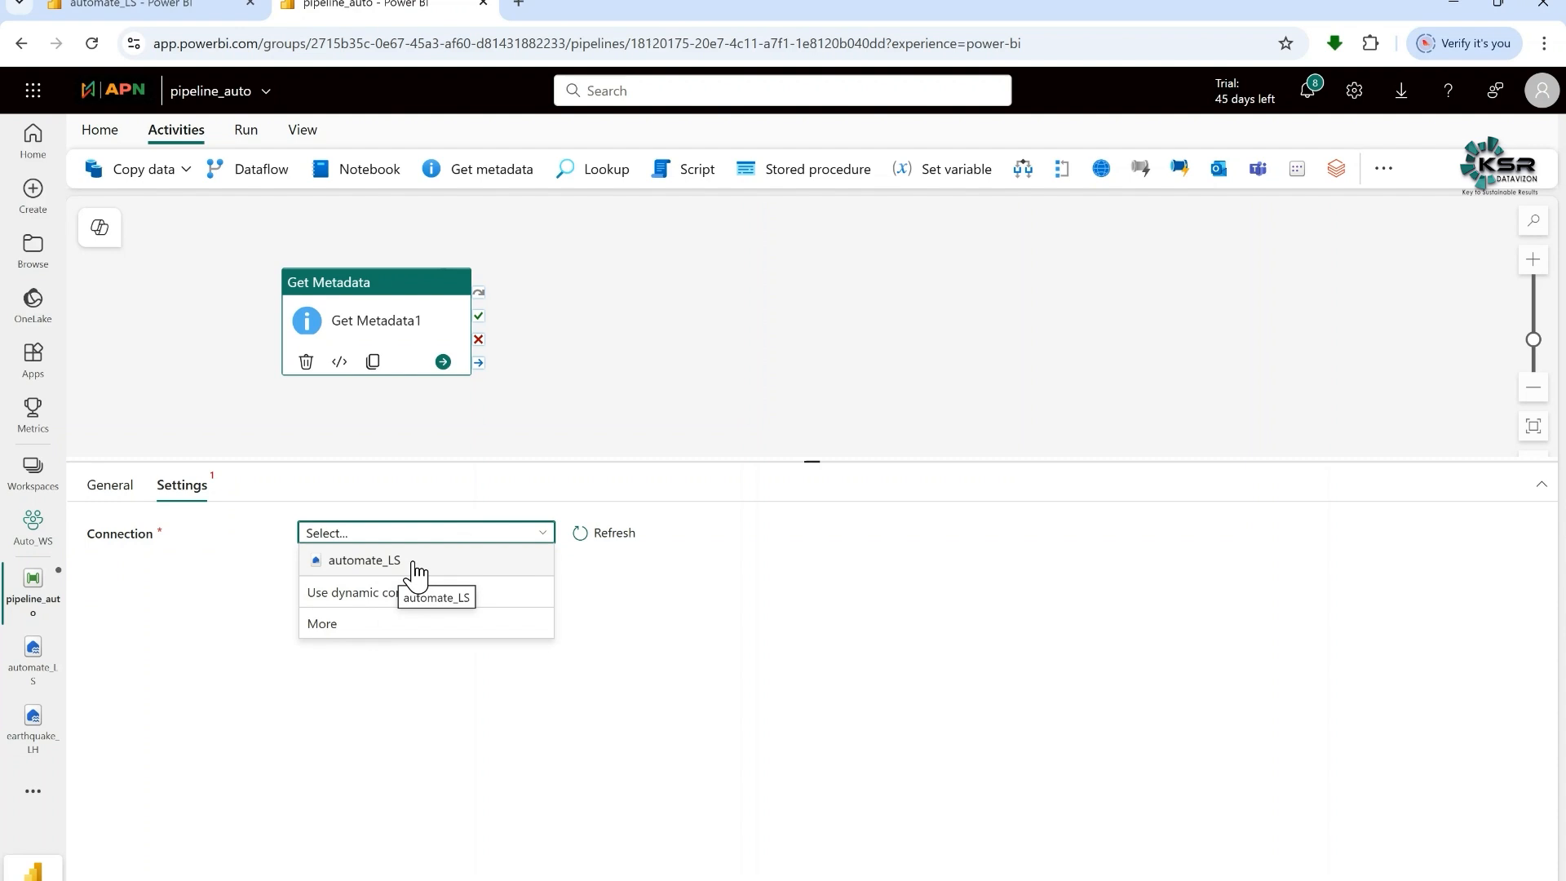
left_click(334, 626)
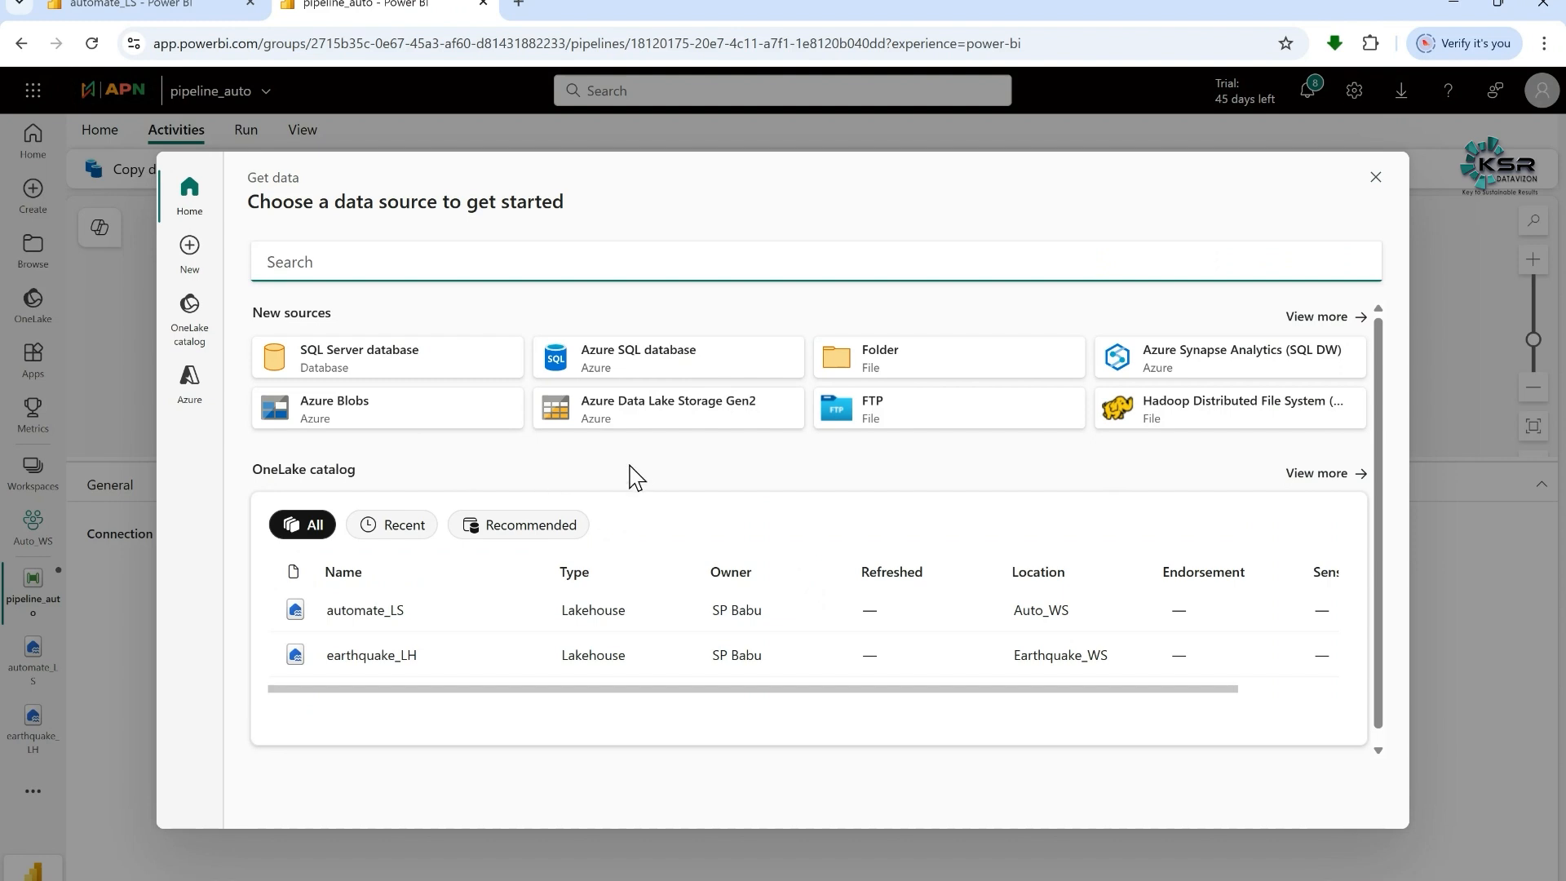
left_click(357, 622)
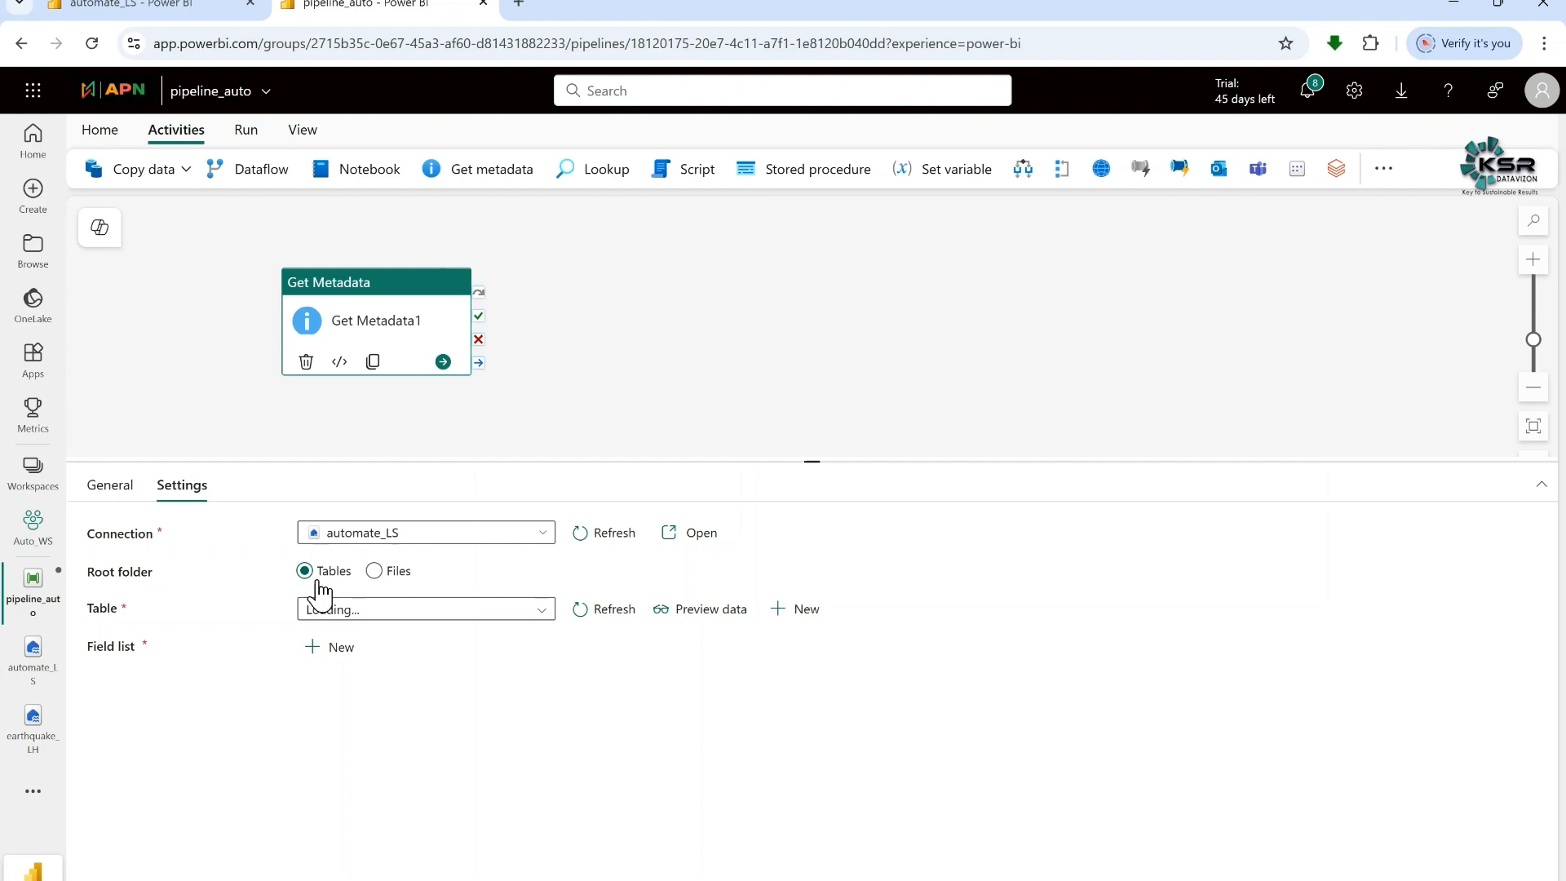
Set the Get Metadata root folder to Files and browse to the lakehouse's root folder as the file path
left_click(161, 17)
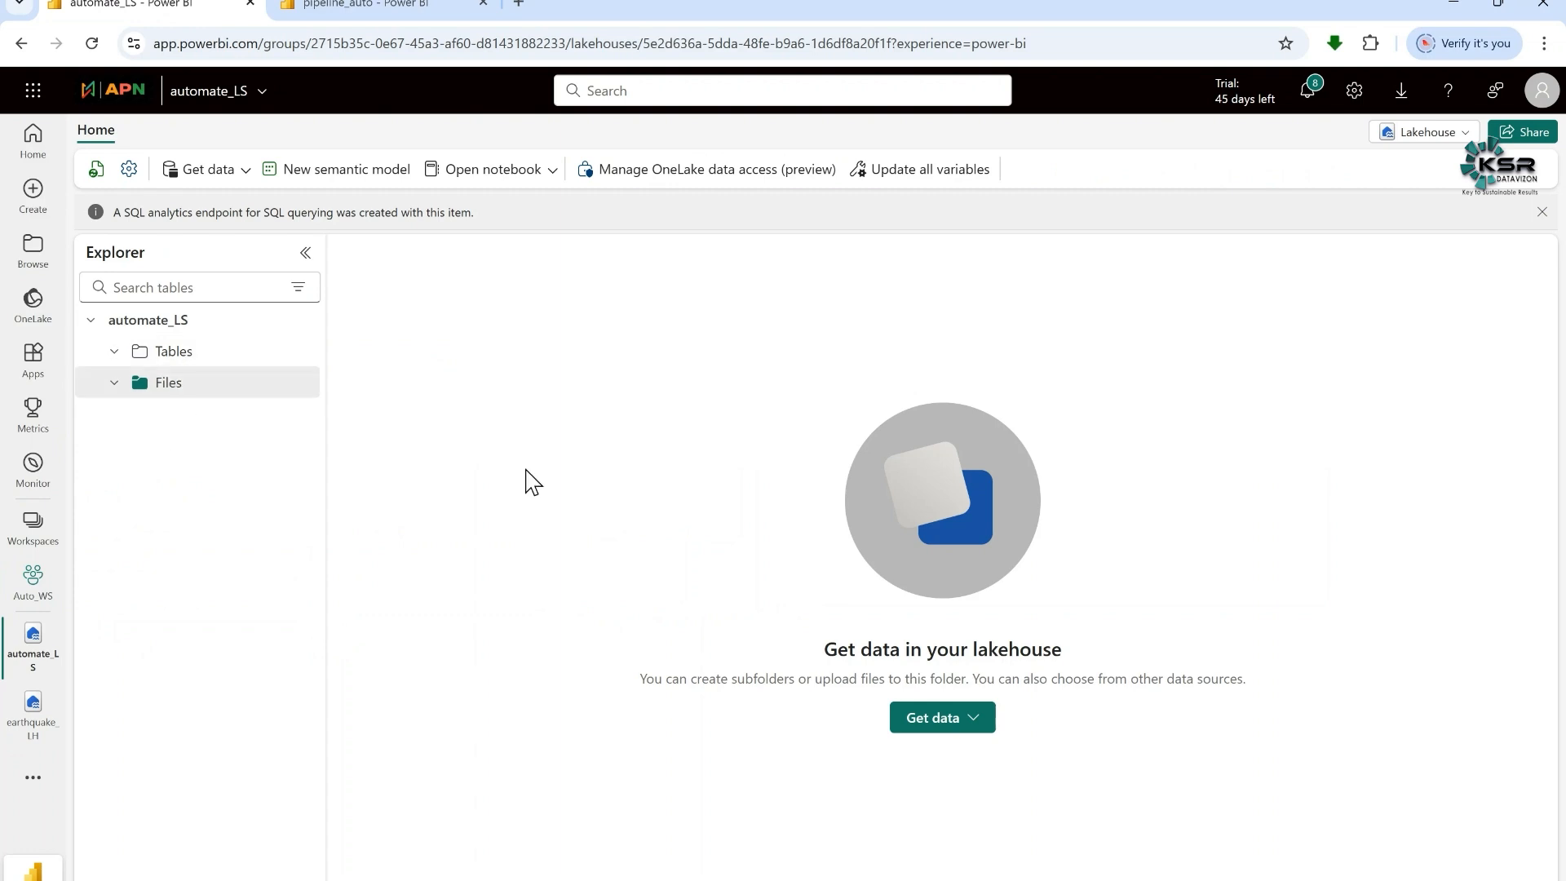
left_click(408, 8)
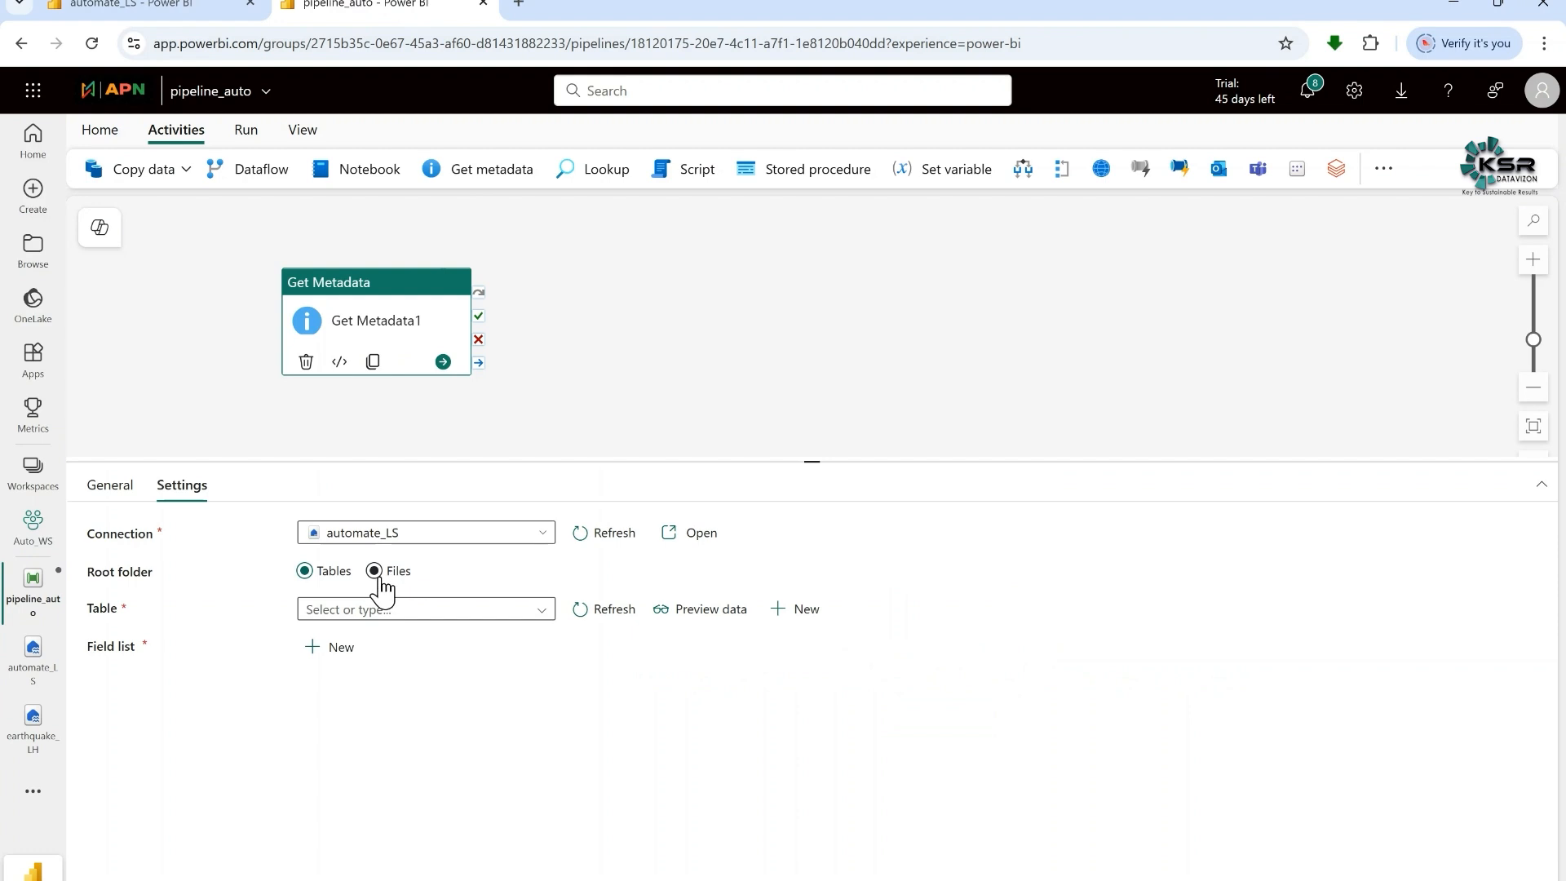
left_click(376, 574)
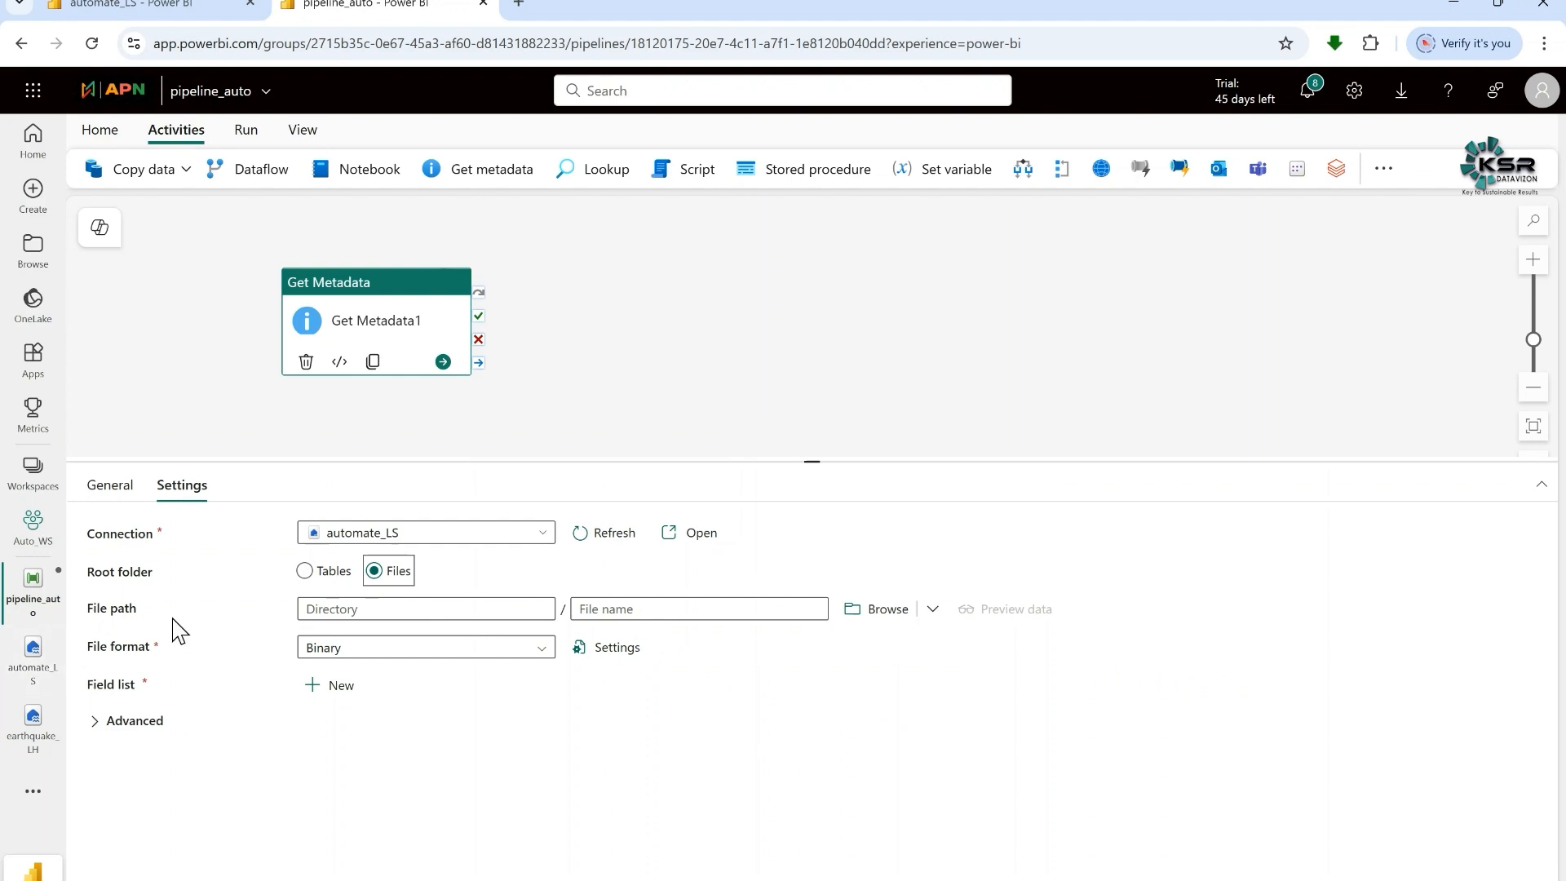
left_click(862, 618)
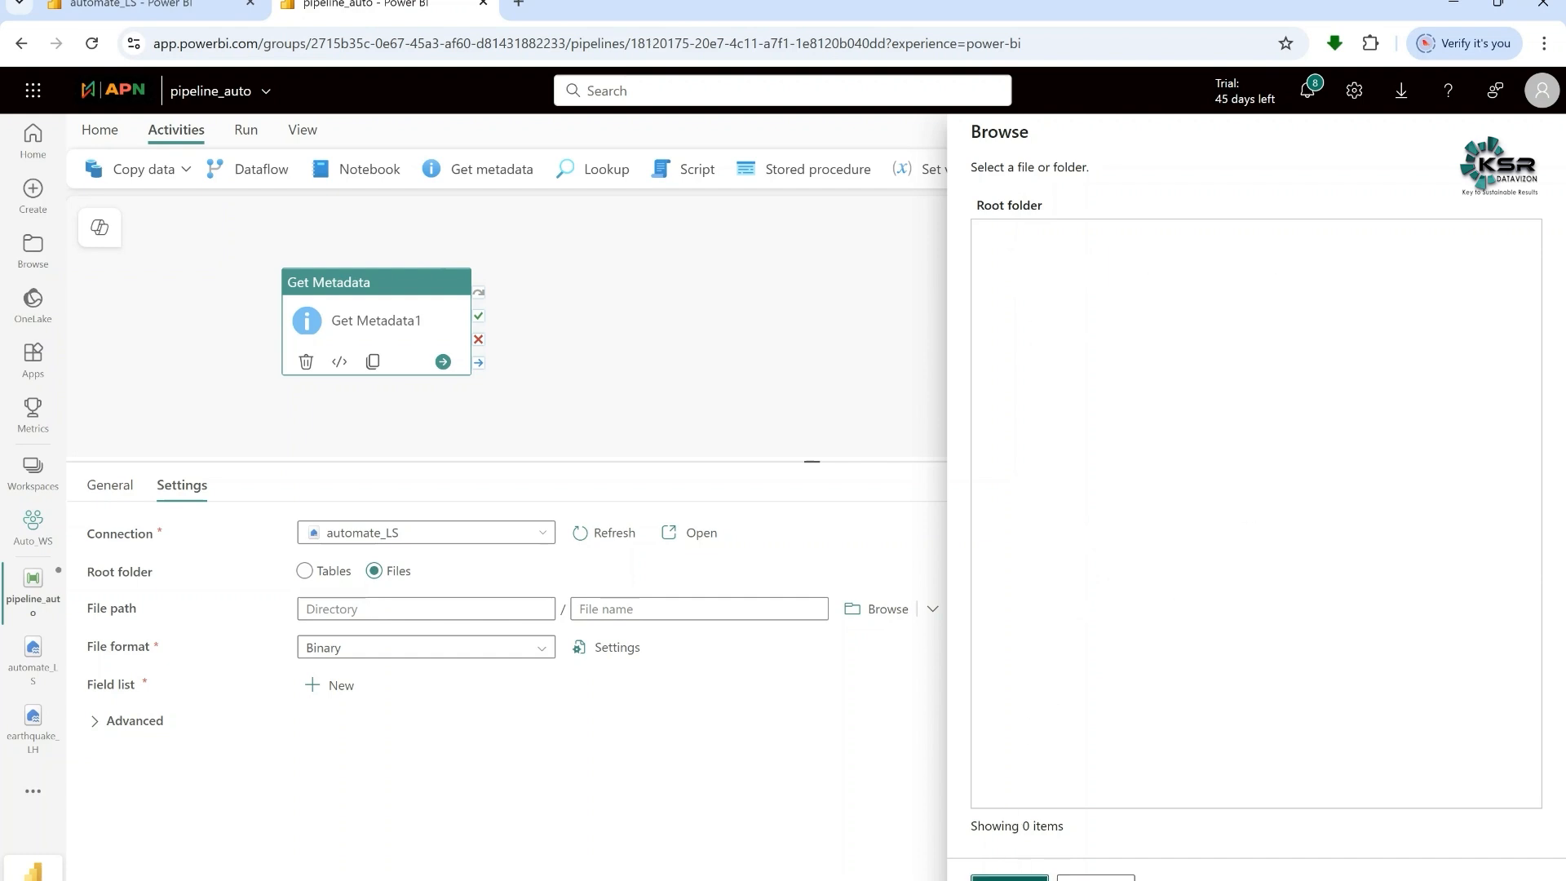
left_click(1009, 877)
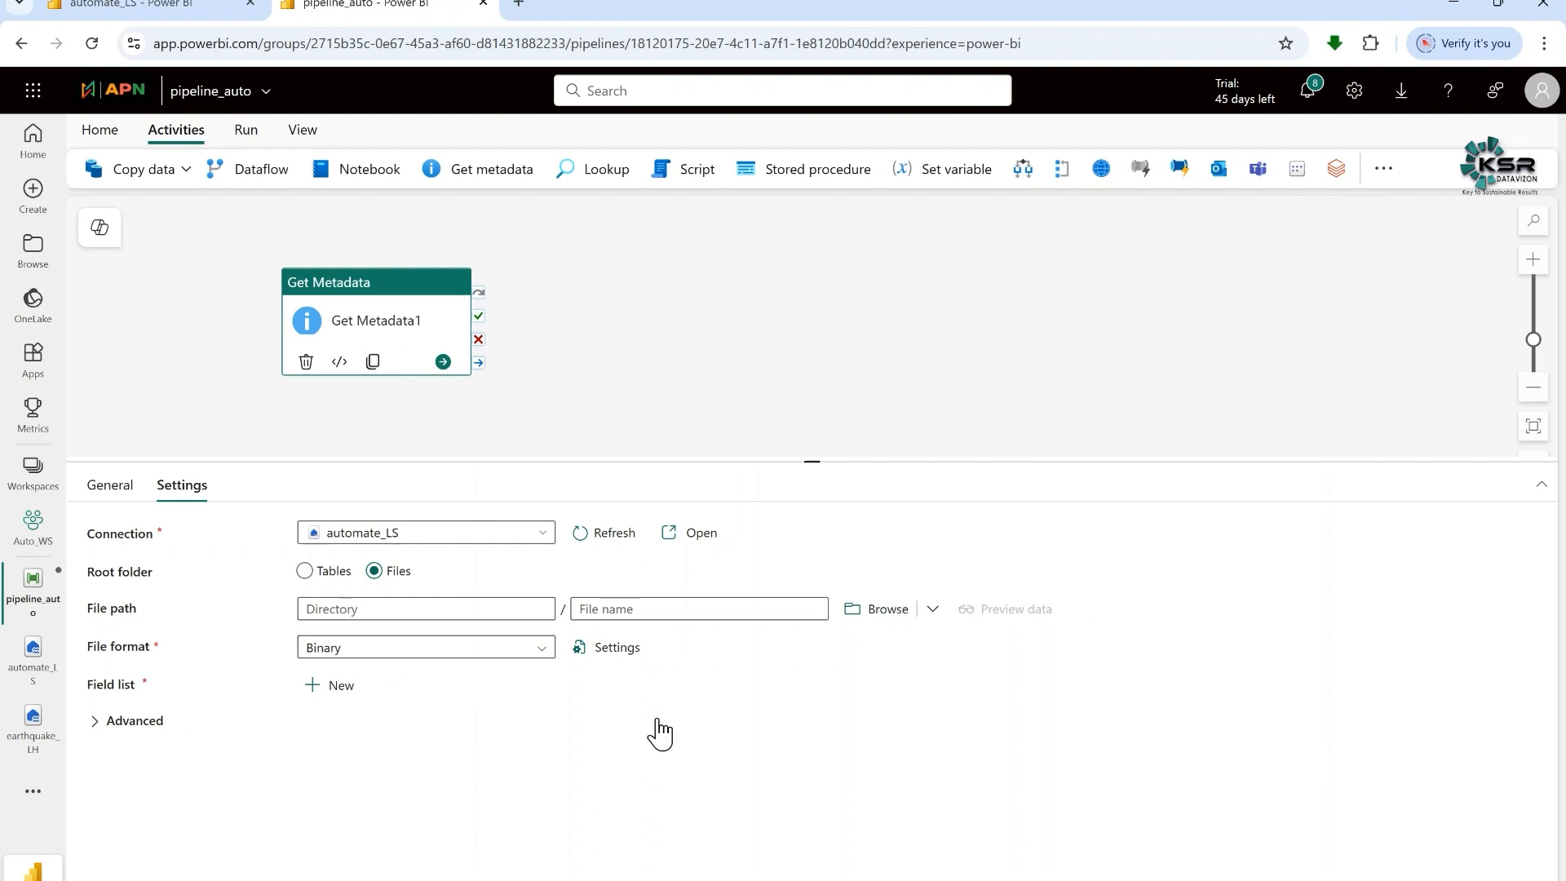
Set the Get Metadata file format to DelimitedText and check the Files folder of the automate_LS lakehouse
left_click(538, 657)
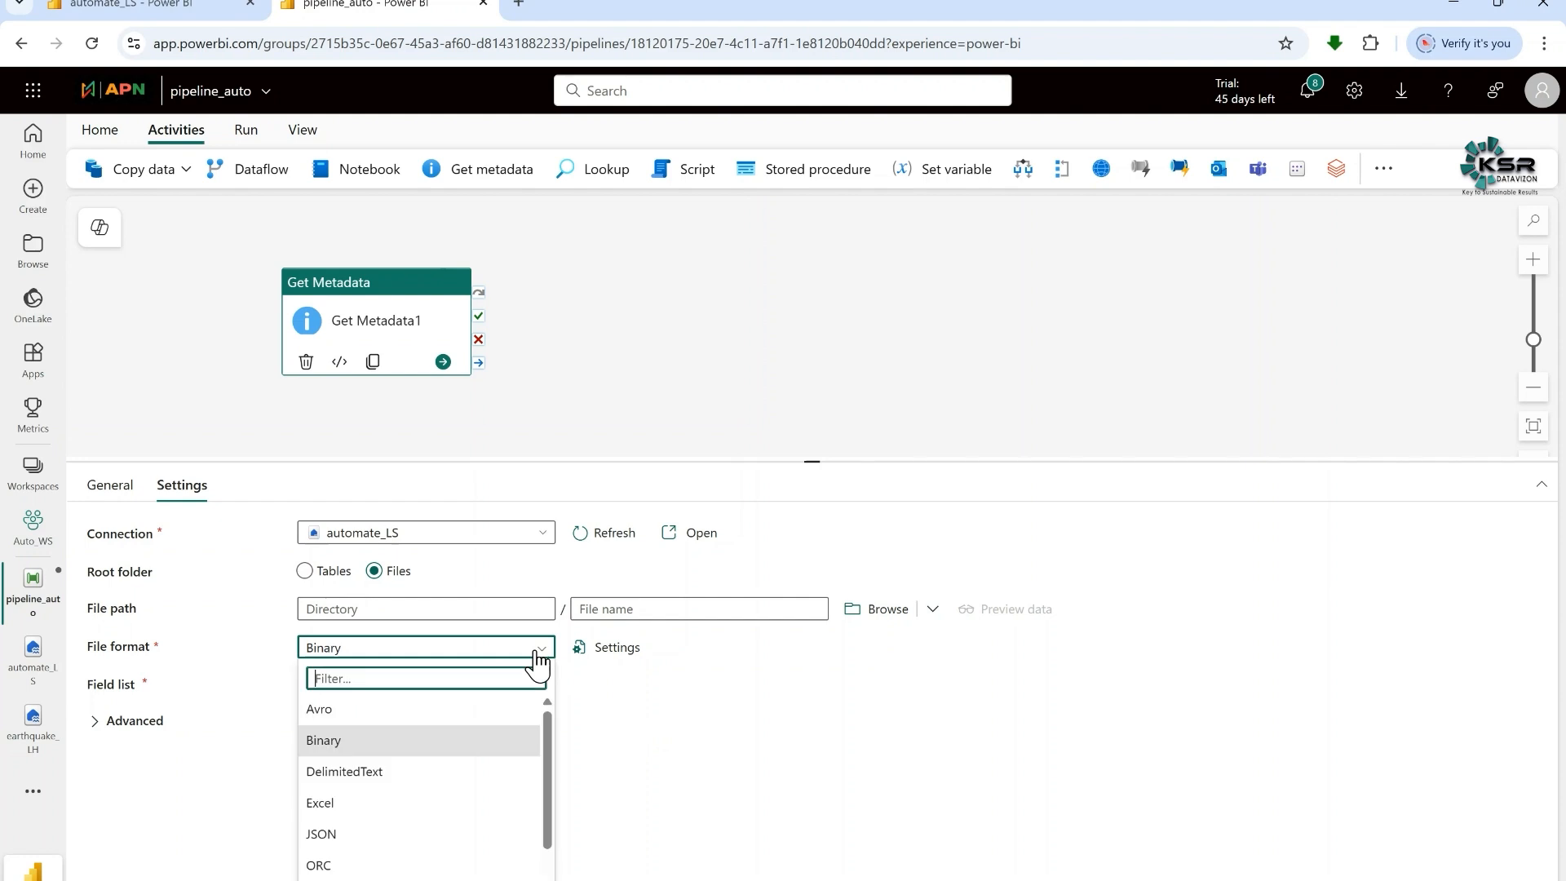
left_click(369, 772)
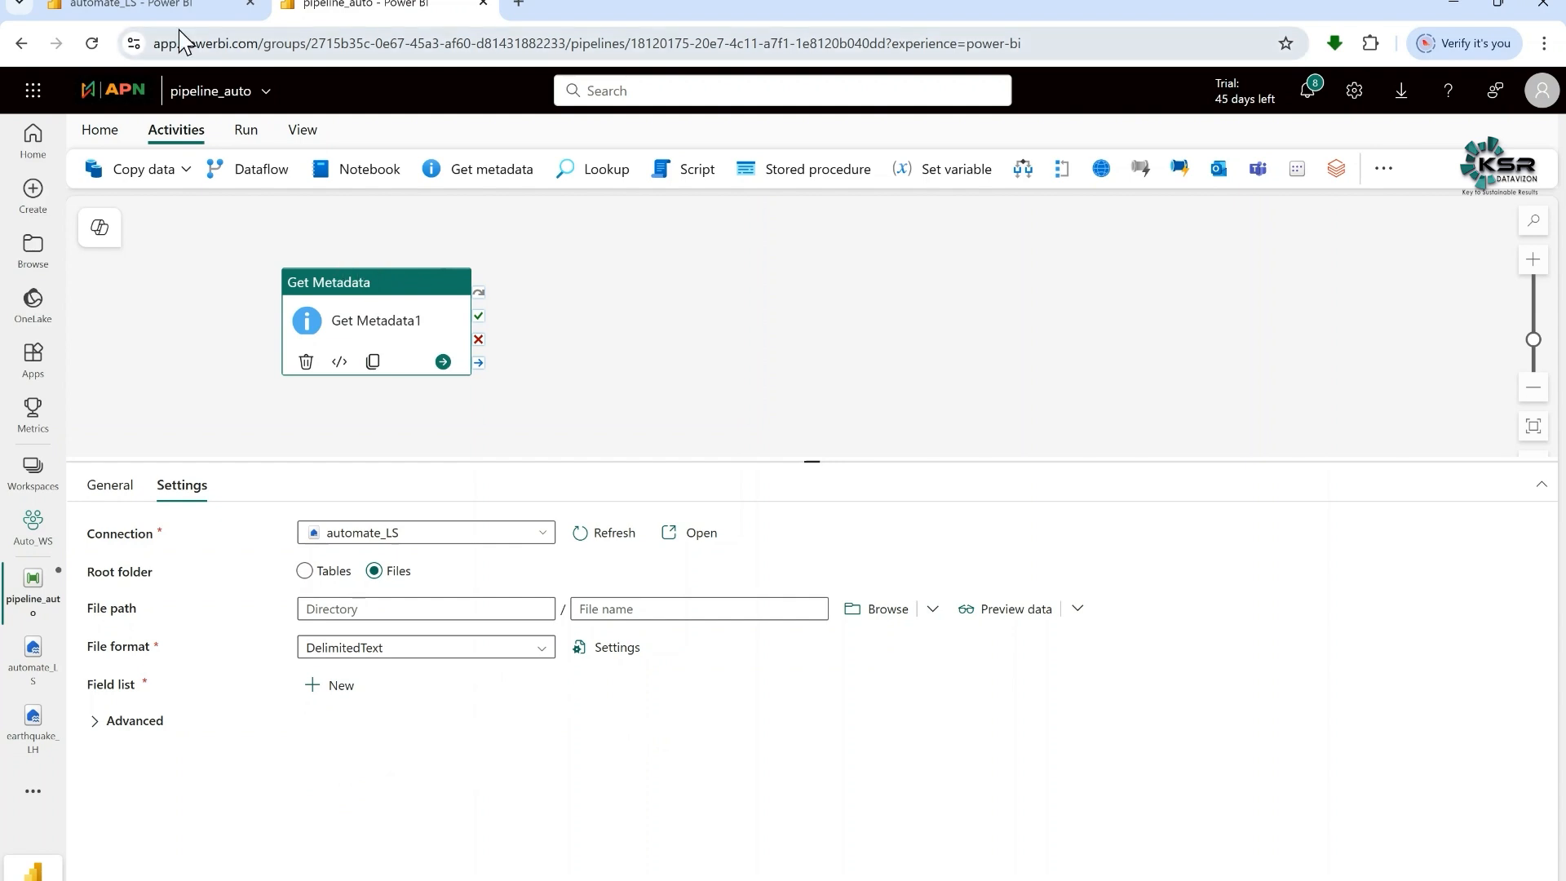
left_click(185, 9)
mouse_move(217, 398)
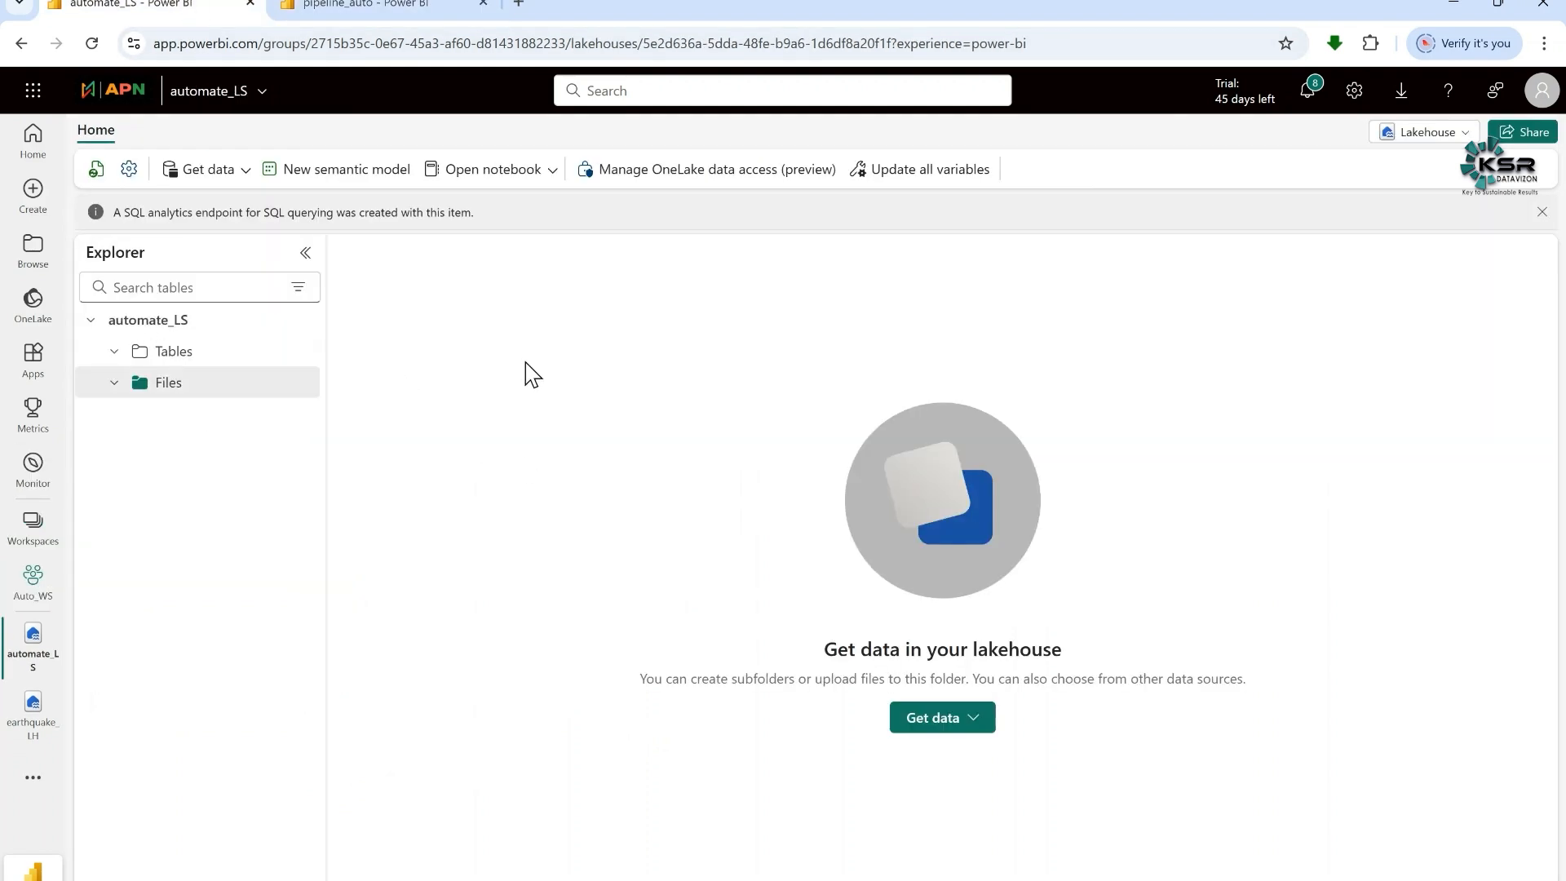
left_click(410, 8)
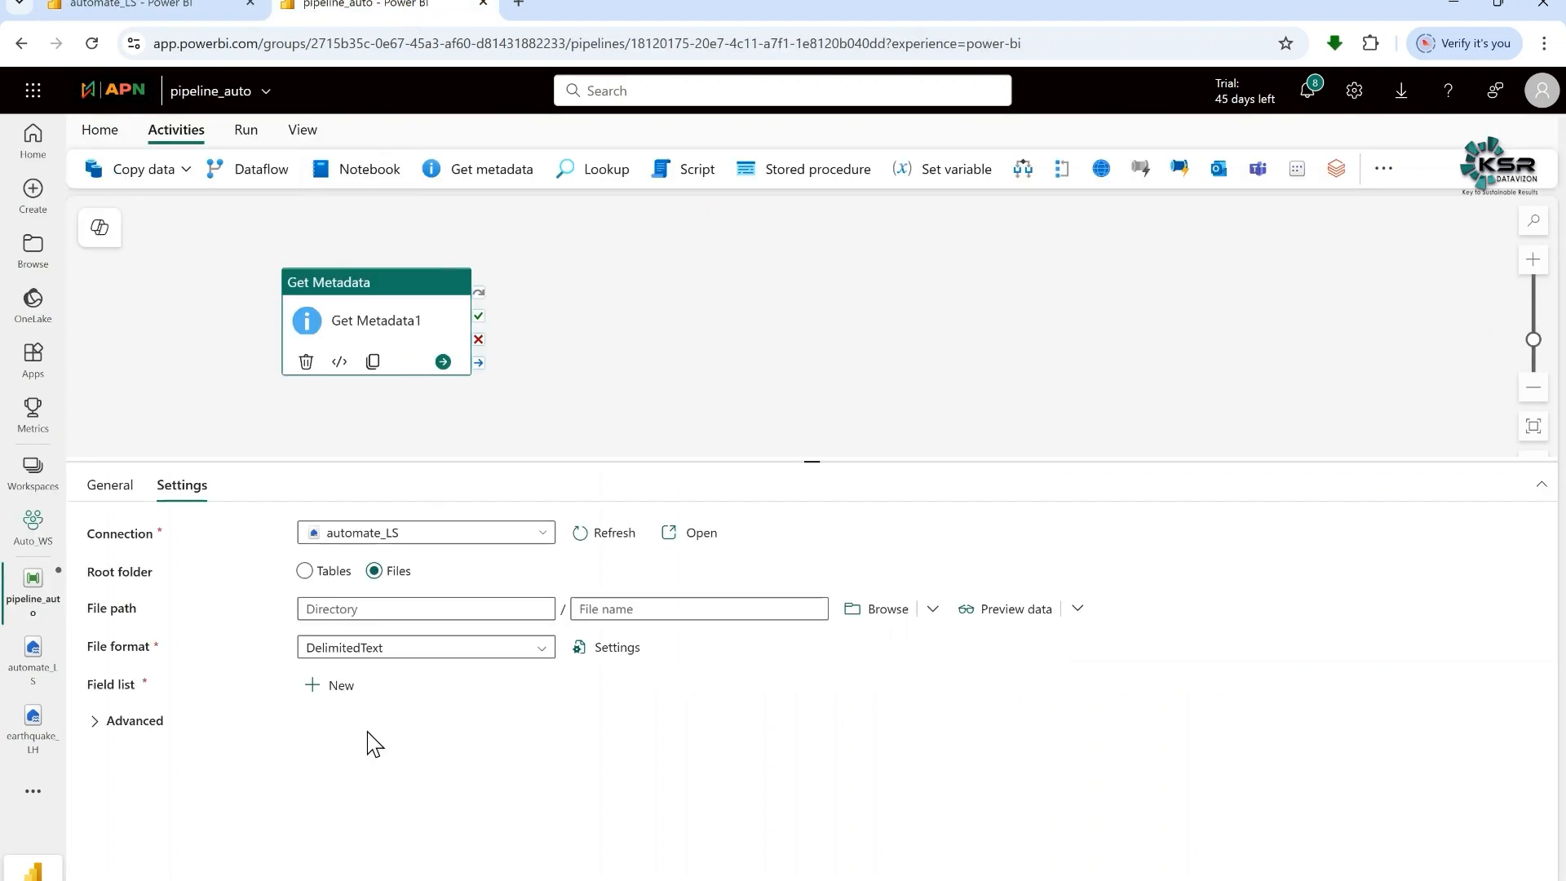
Add a field list argument to the Get Metadata activity and set it to Child items
left_click(340, 687)
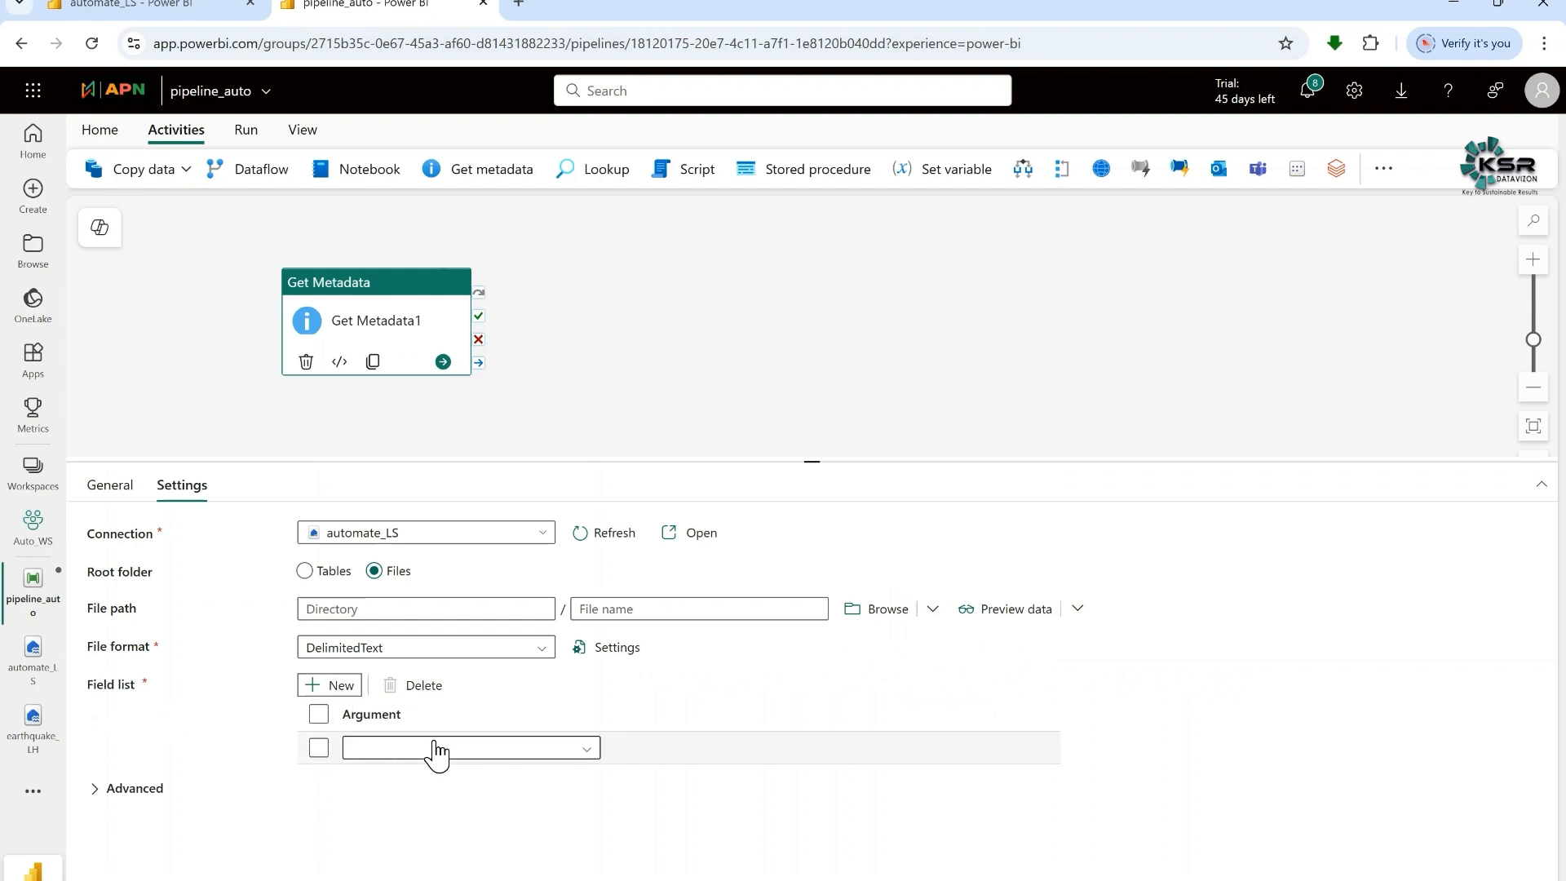
left_click(586, 757)
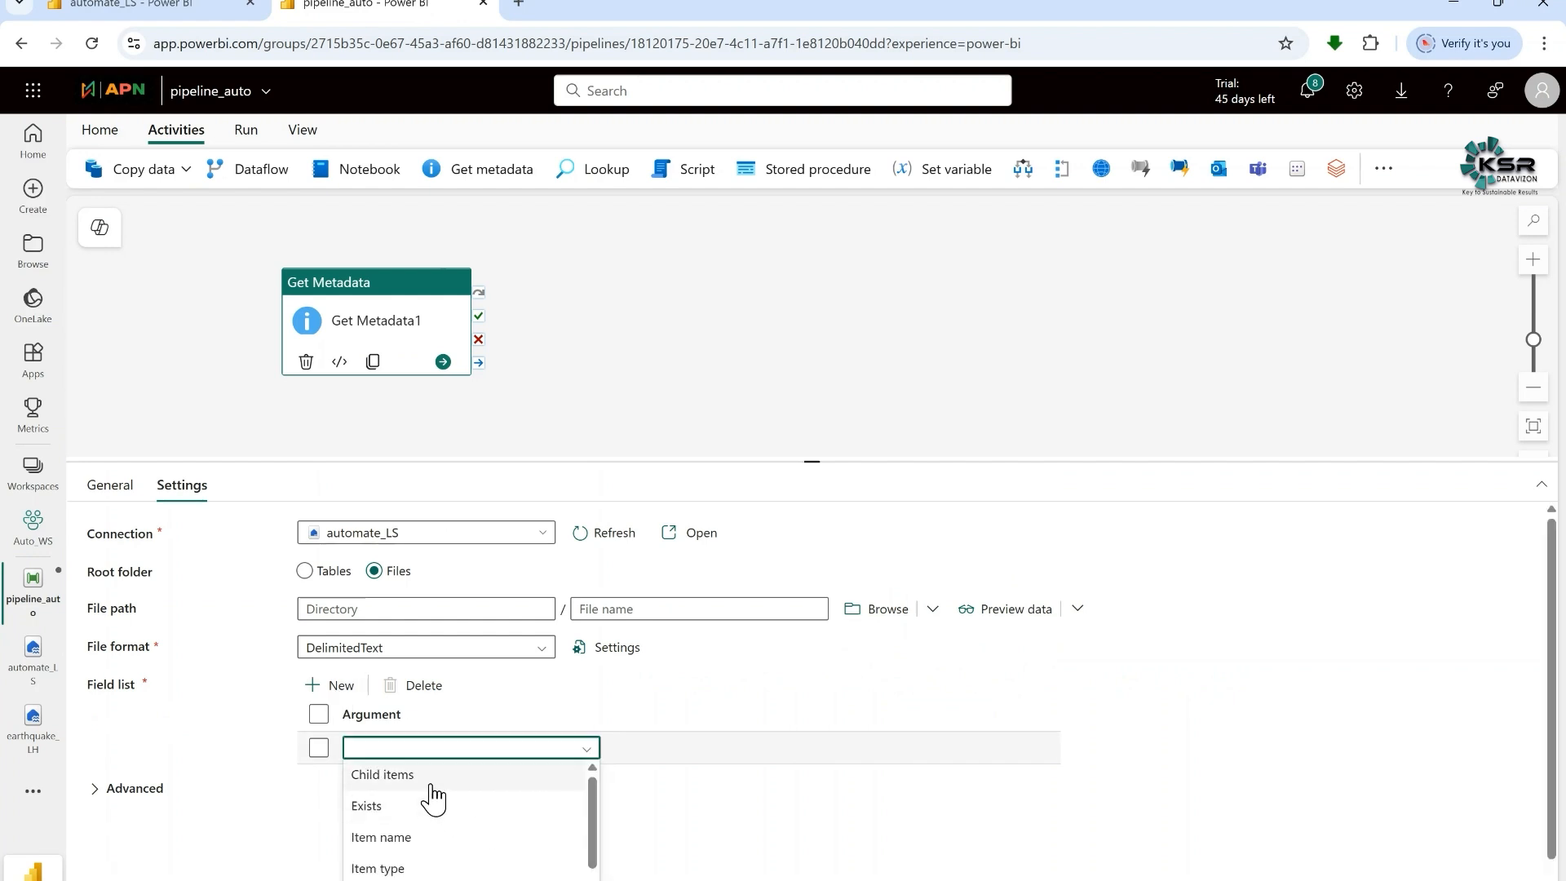
left_click(430, 781)
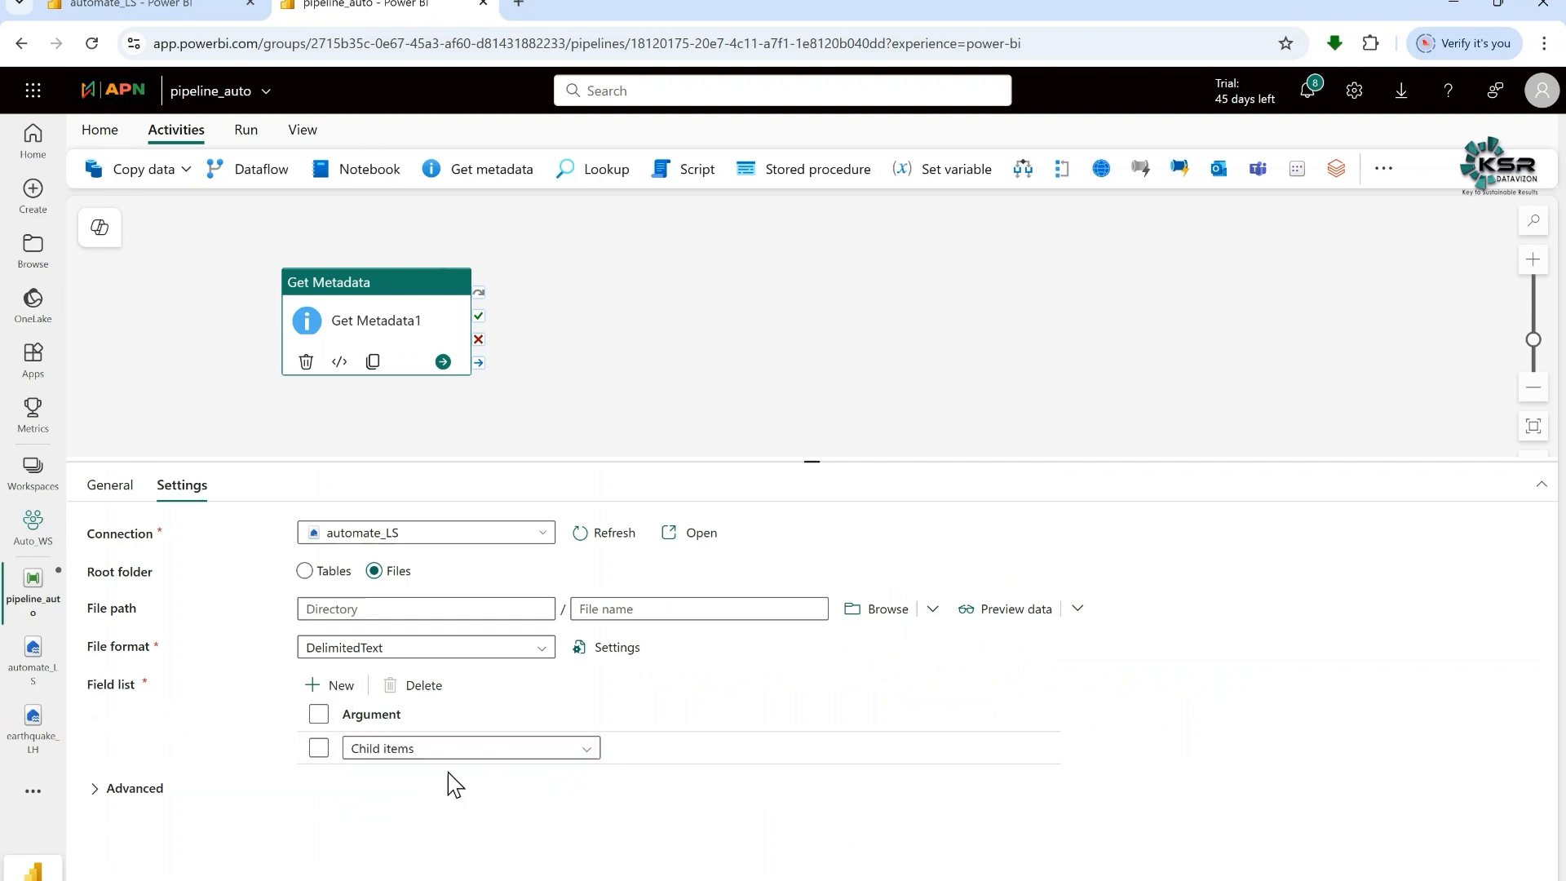
left_click(181, 15)
left_click(371, 10)
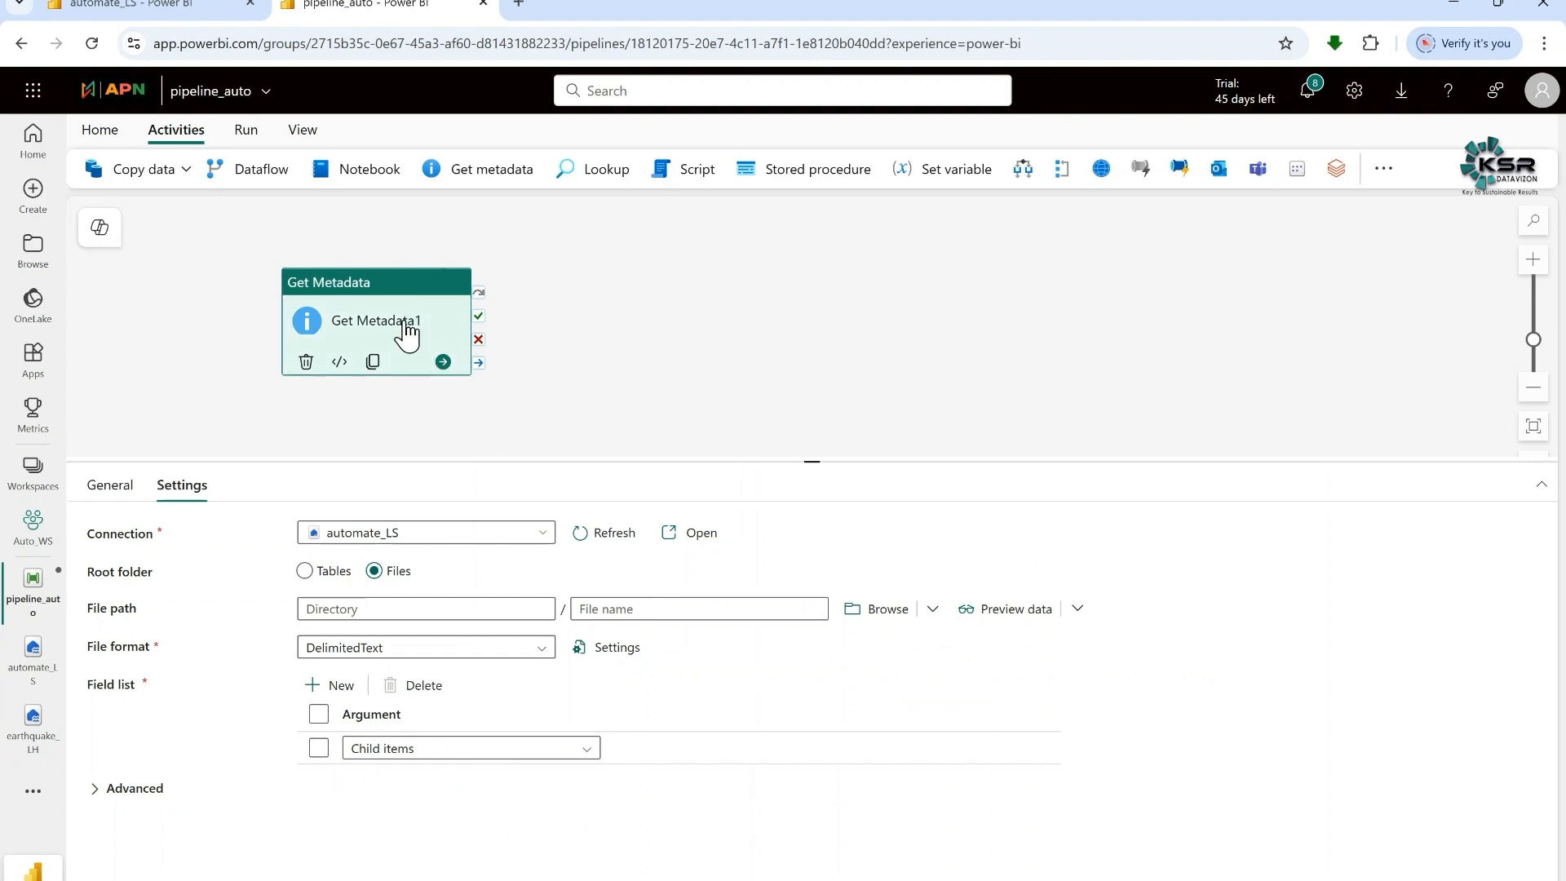
Add a ForEach activity beside Get Metadata and connect the success output of Get Metadata to it
left_click_drag(380, 286, 351, 284)
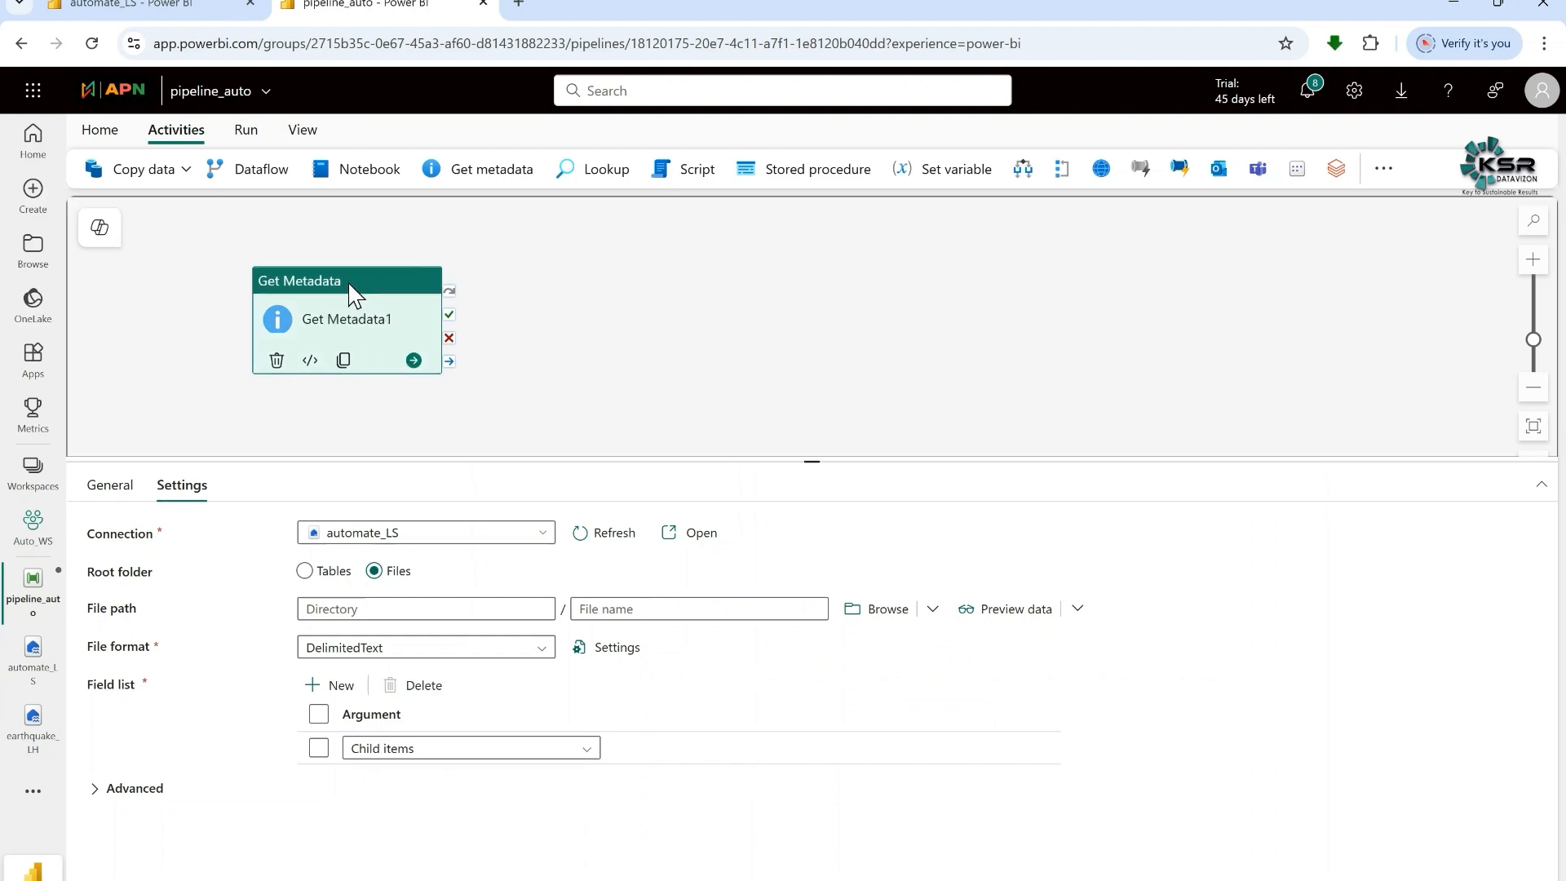
left_click(655, 334)
left_click_drag(353, 308, 301, 308)
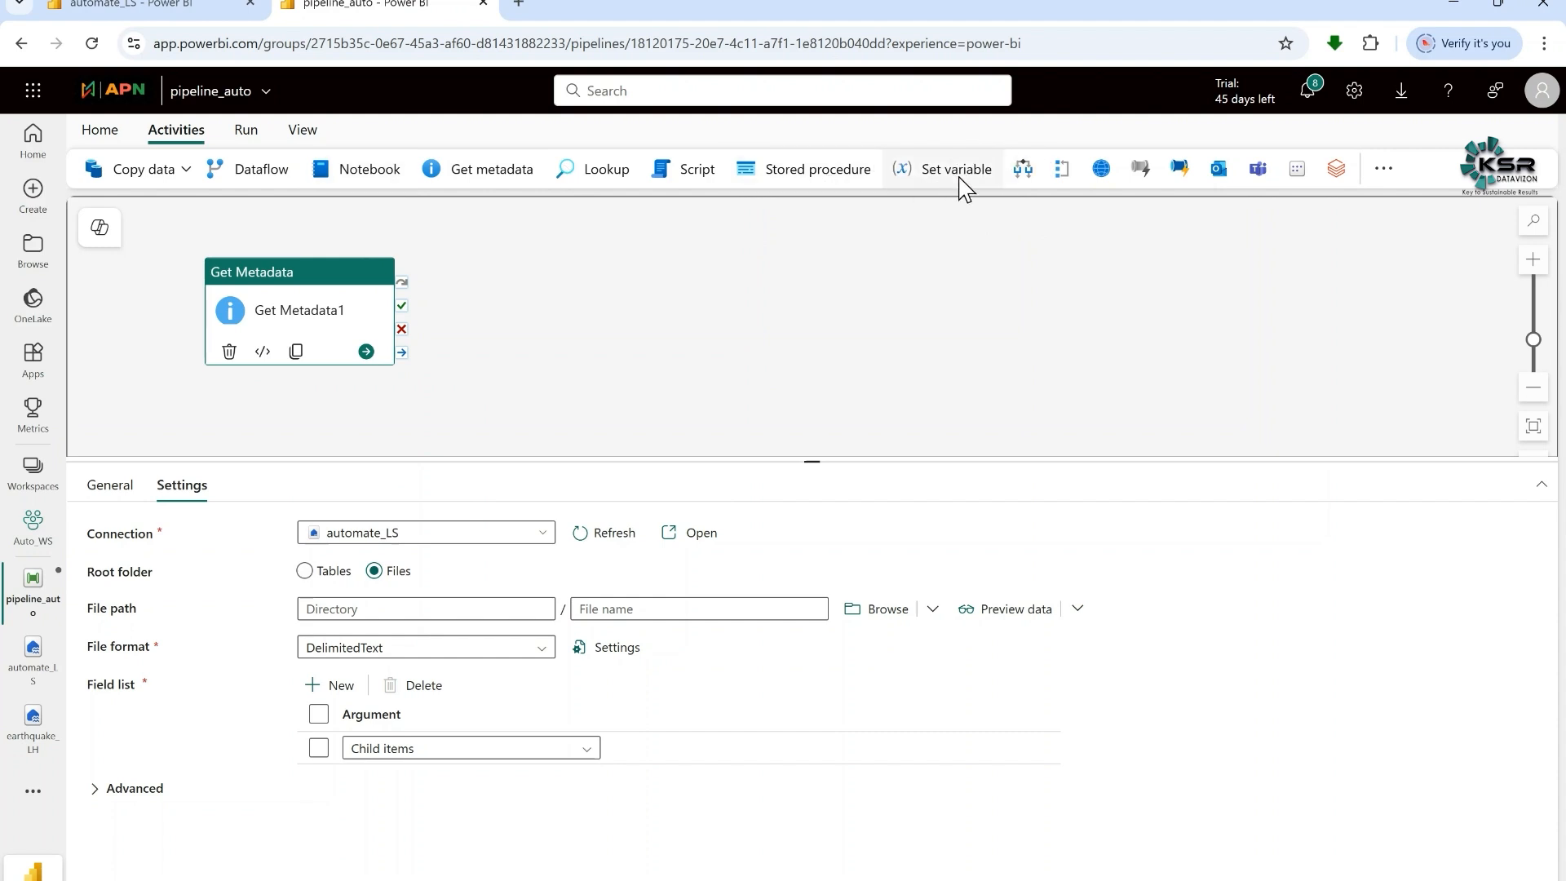
left_click(1063, 176)
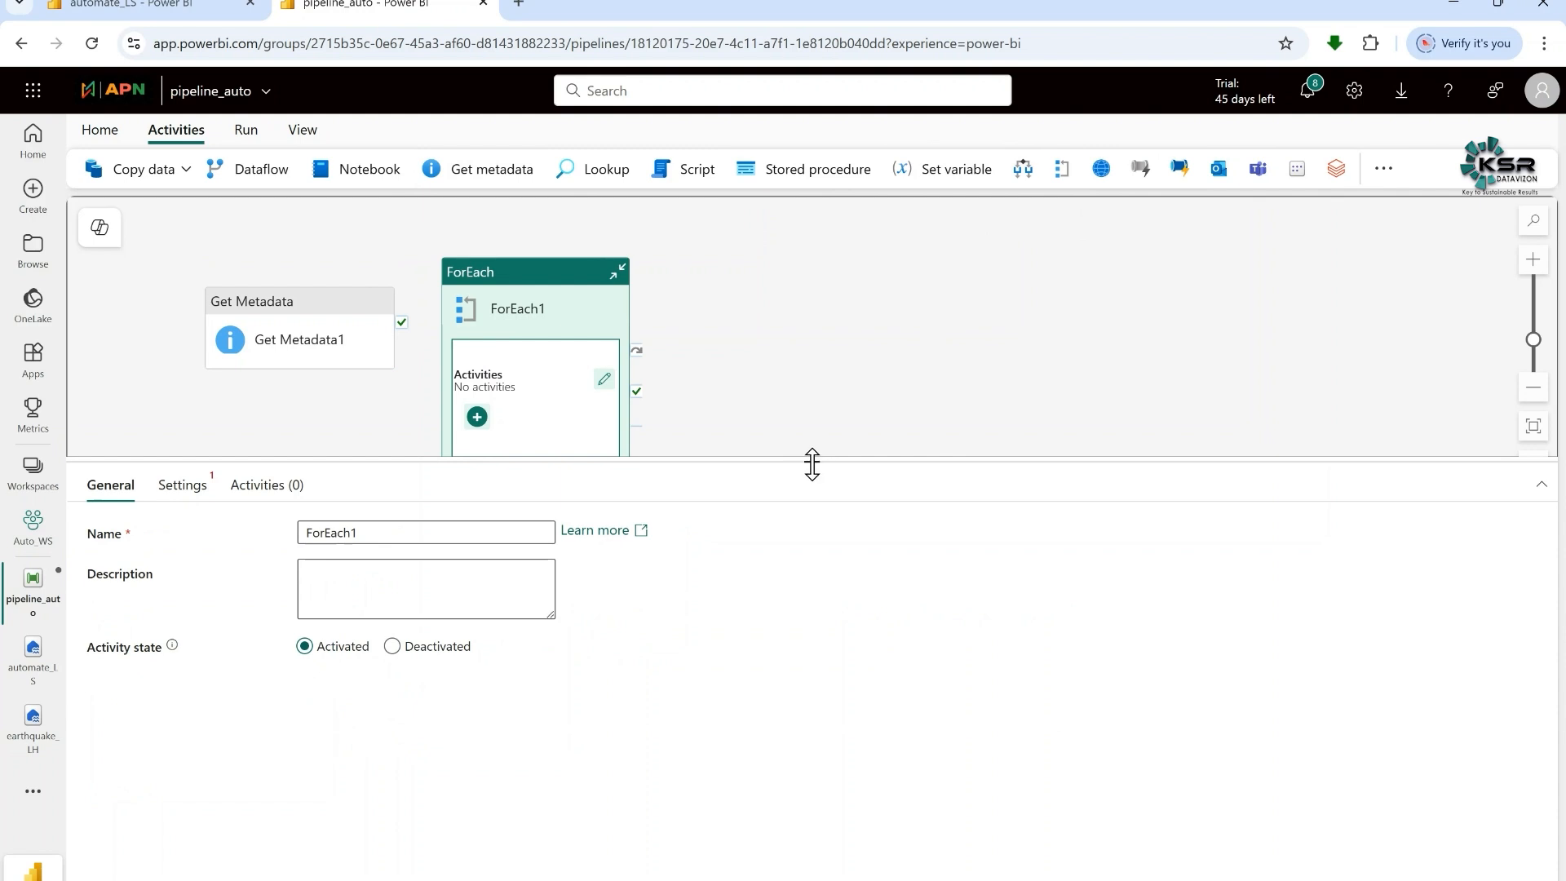
left_click_drag(813, 464, 828, 570)
left_click_drag(544, 277, 598, 289)
left_click_drag(330, 334, 506, 337)
left_click(577, 293)
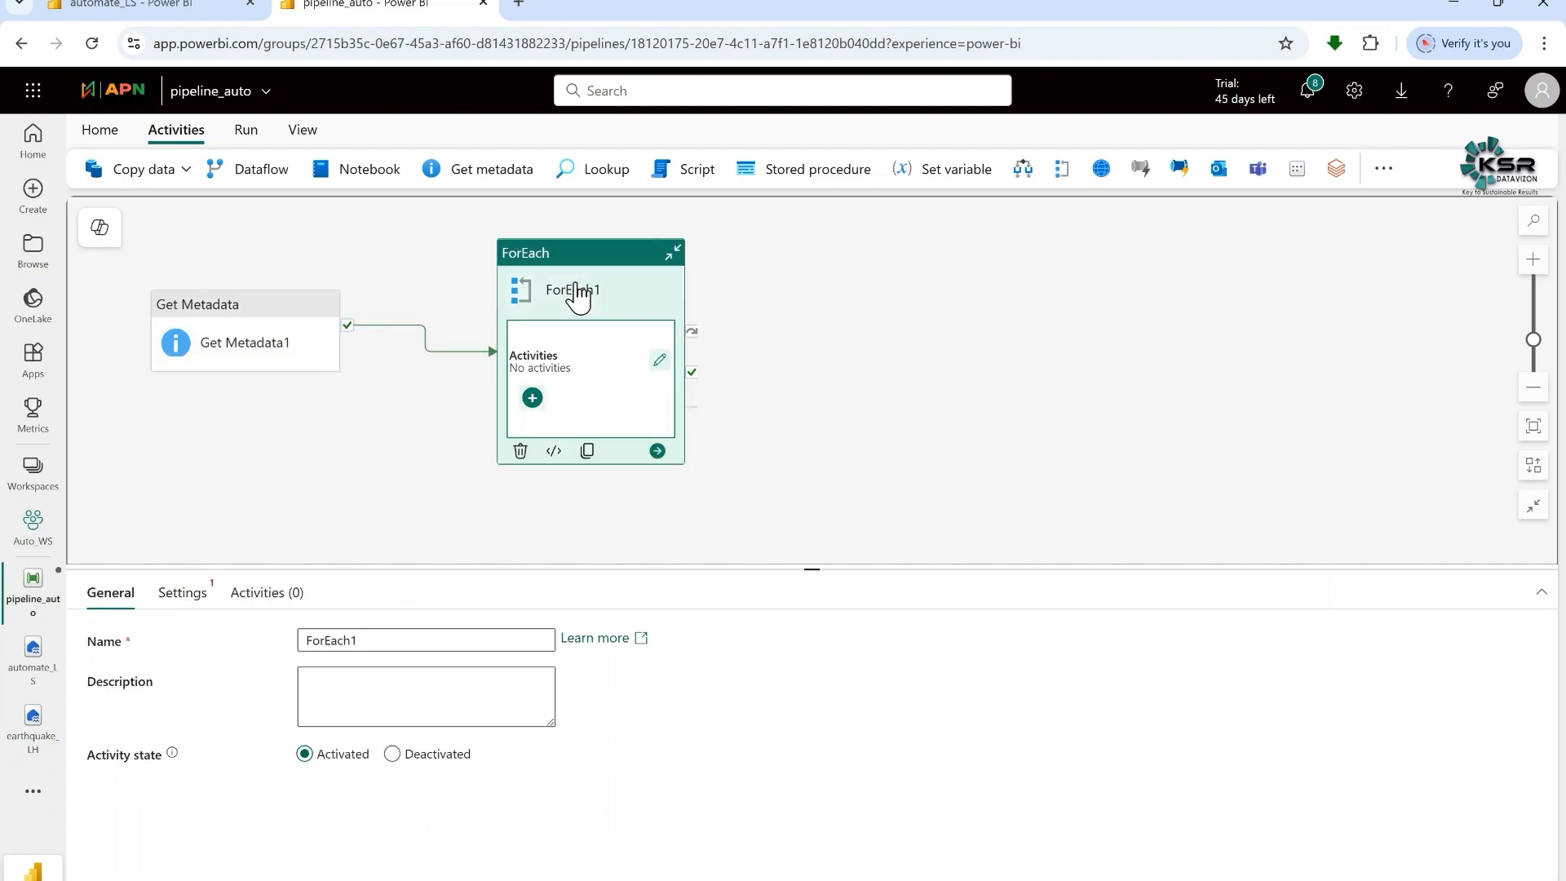
left_click(188, 603)
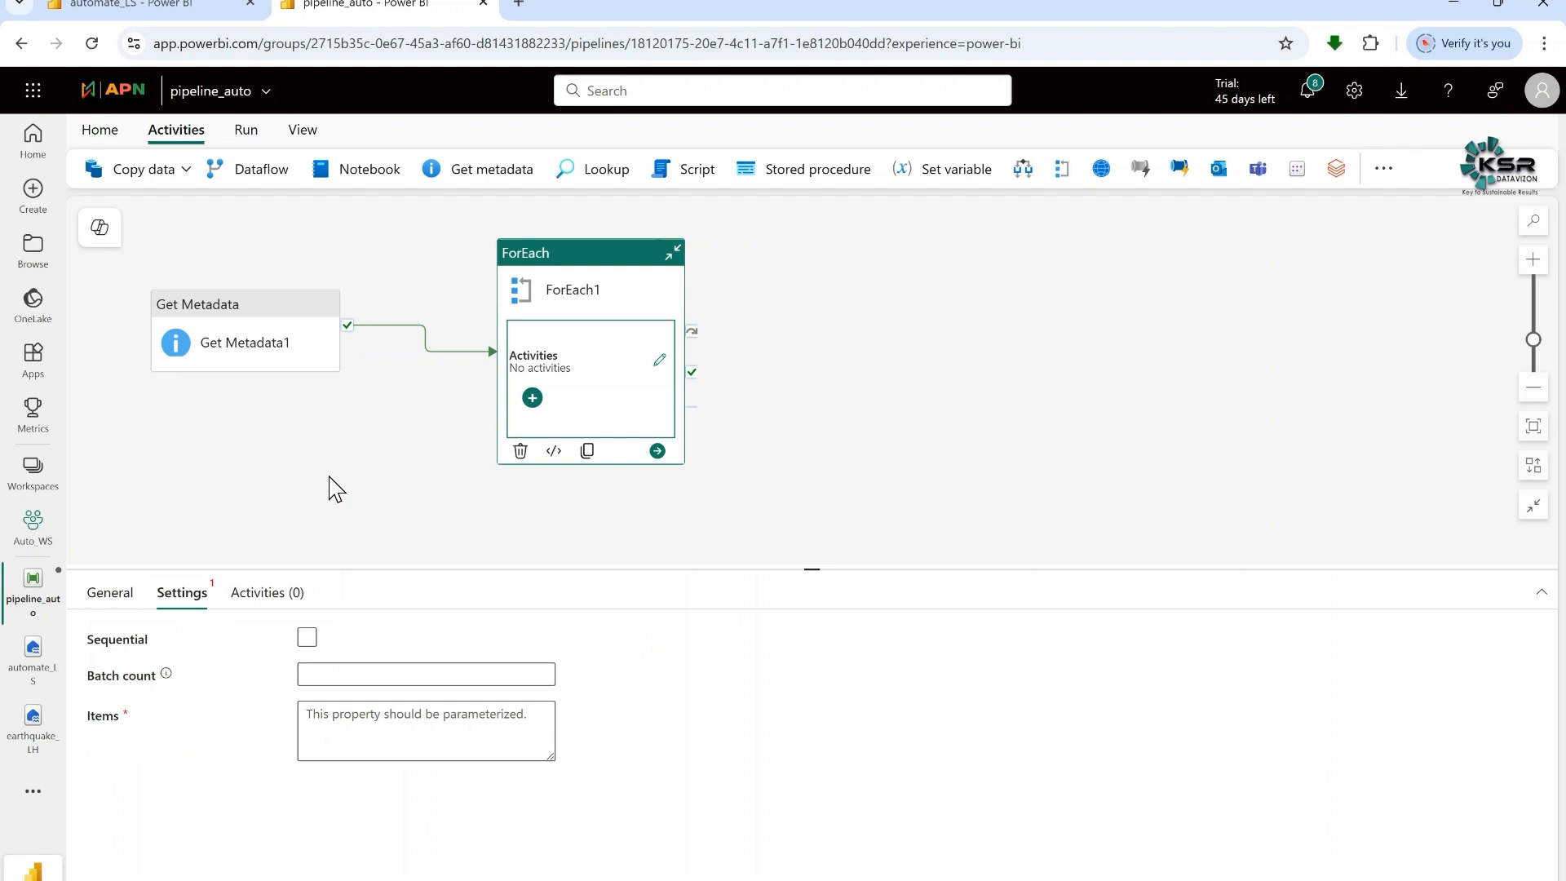
left_click(308, 639)
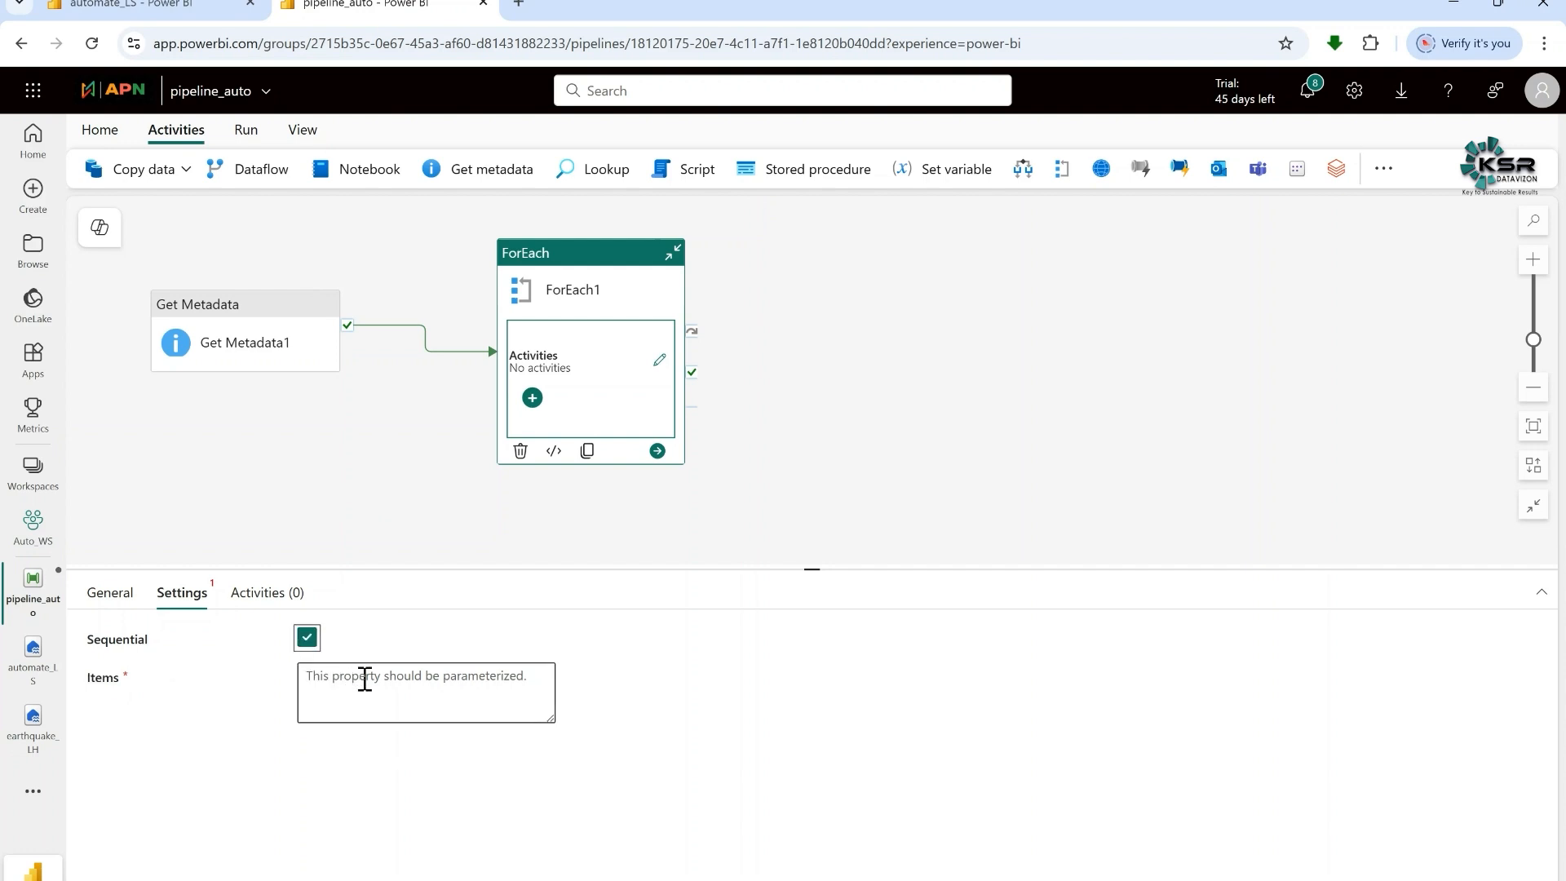
left_click(365, 679)
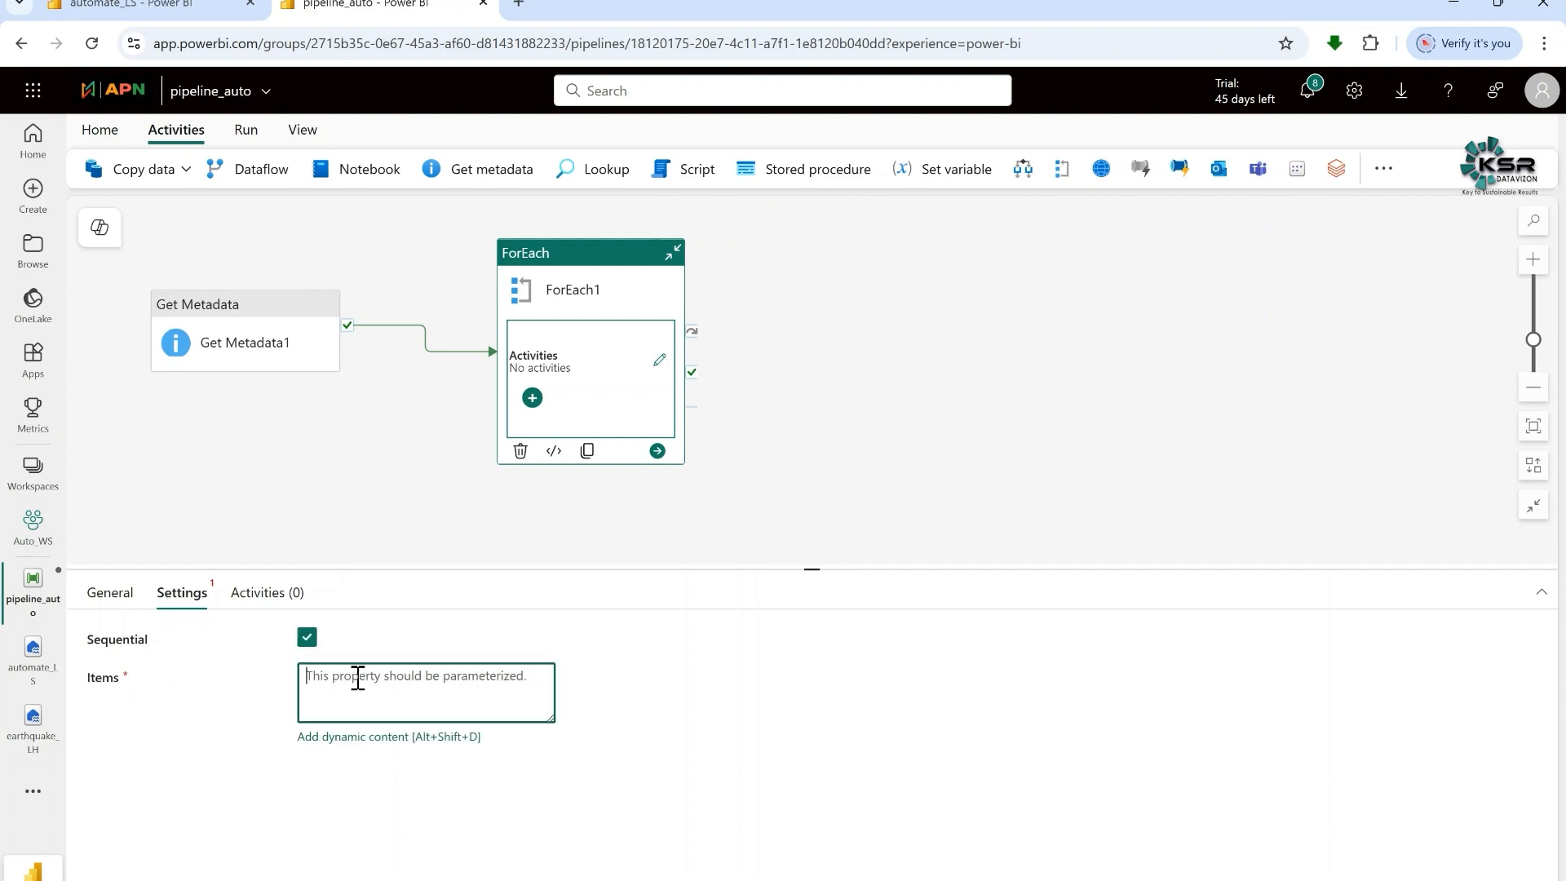
left_click(384, 738)
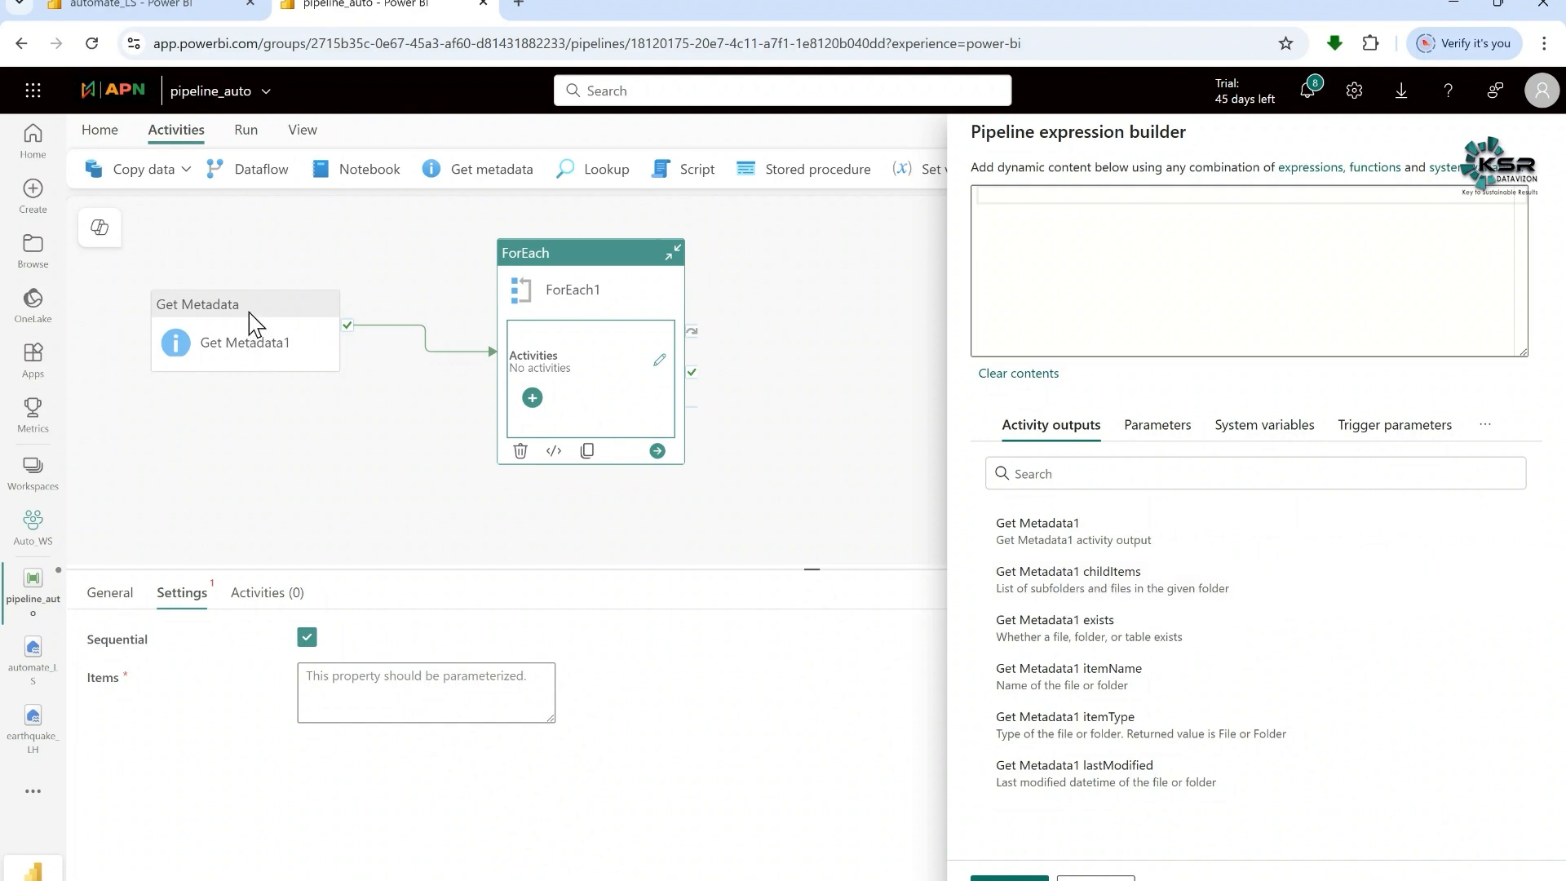
left_click(1108, 600)
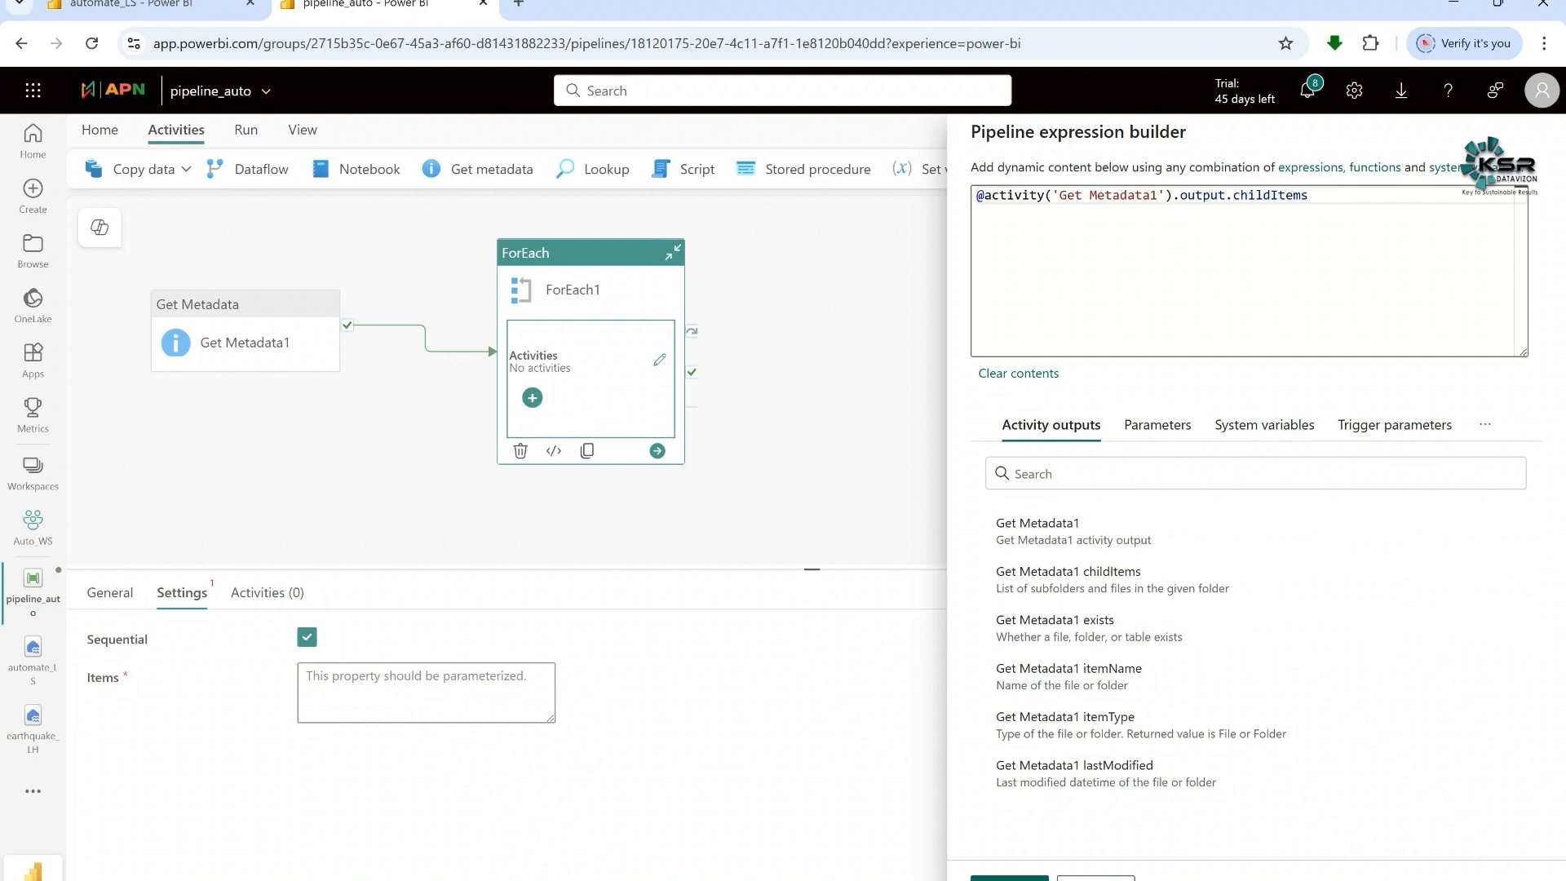
left_click(1009, 878)
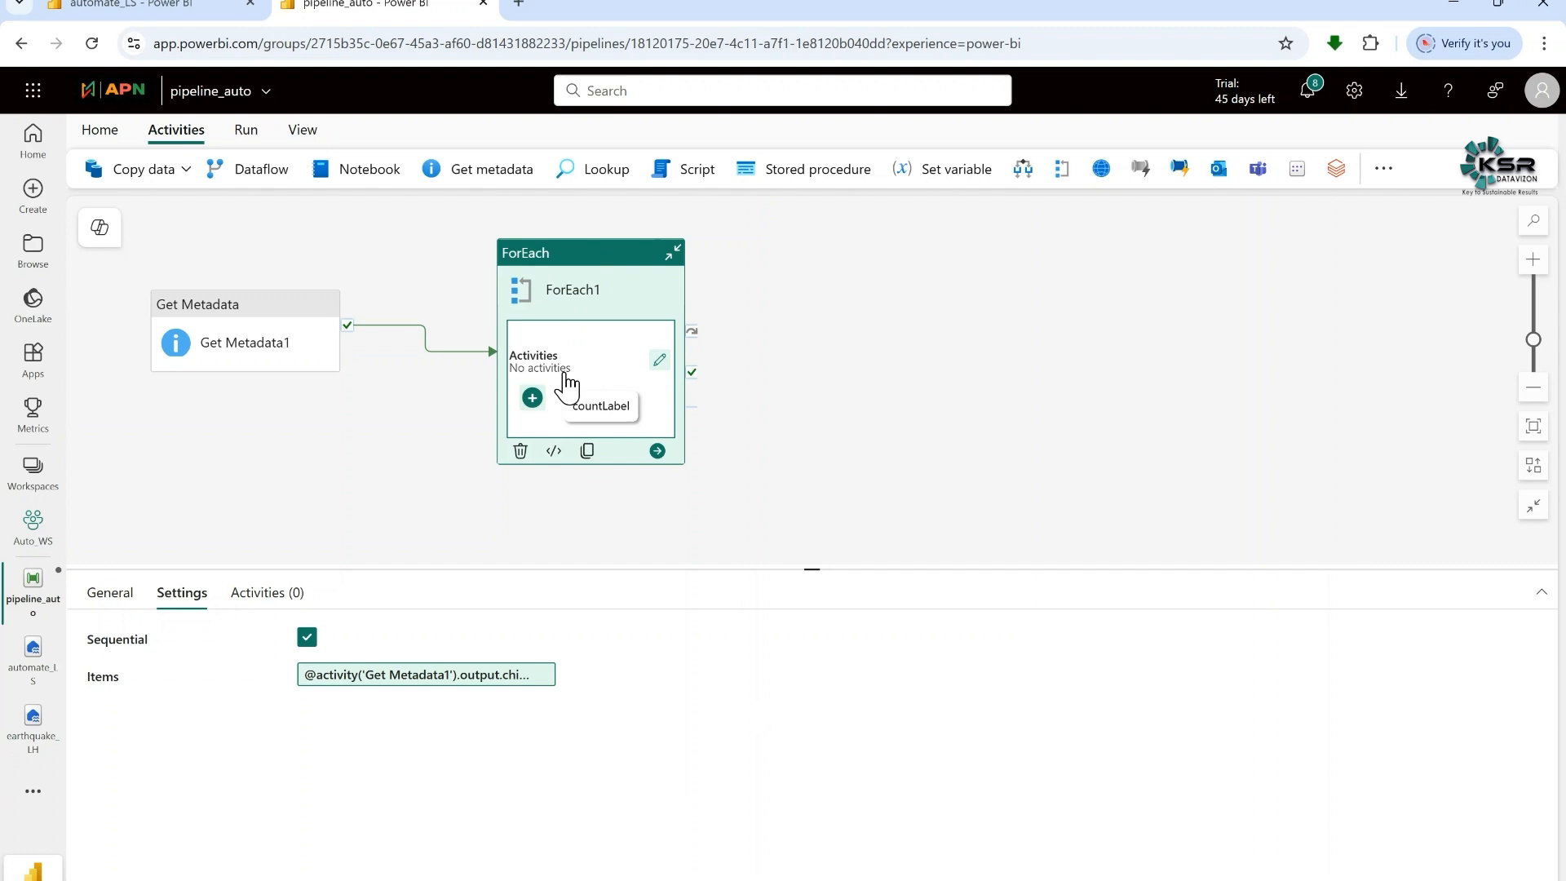
Add a Copy data activity inside the ForEach activity
left_click(533, 405)
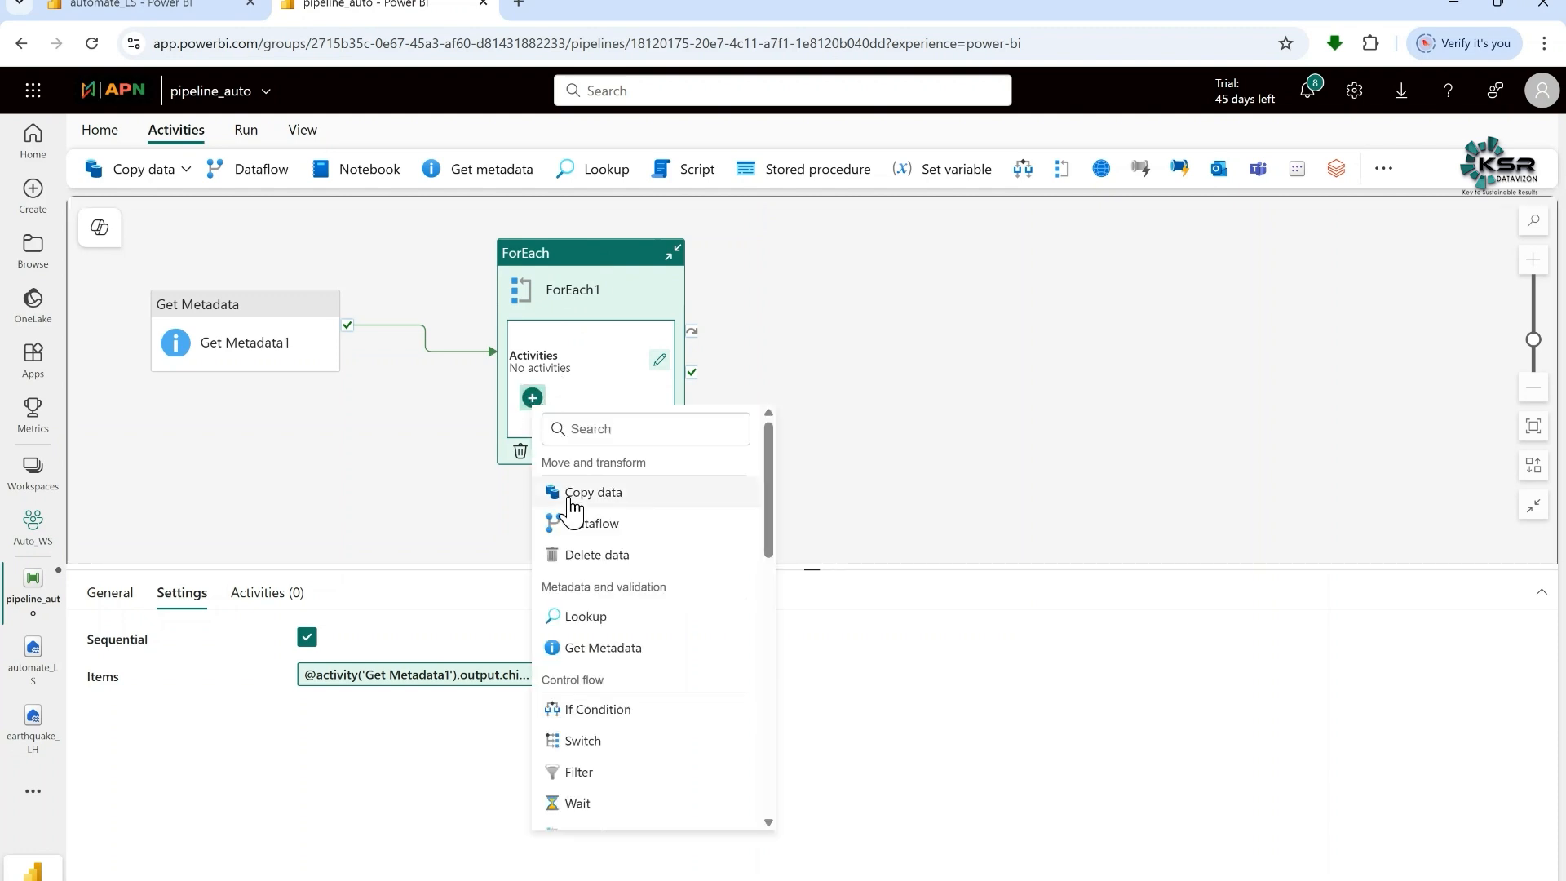
scroll(712, 549, "down", 5)
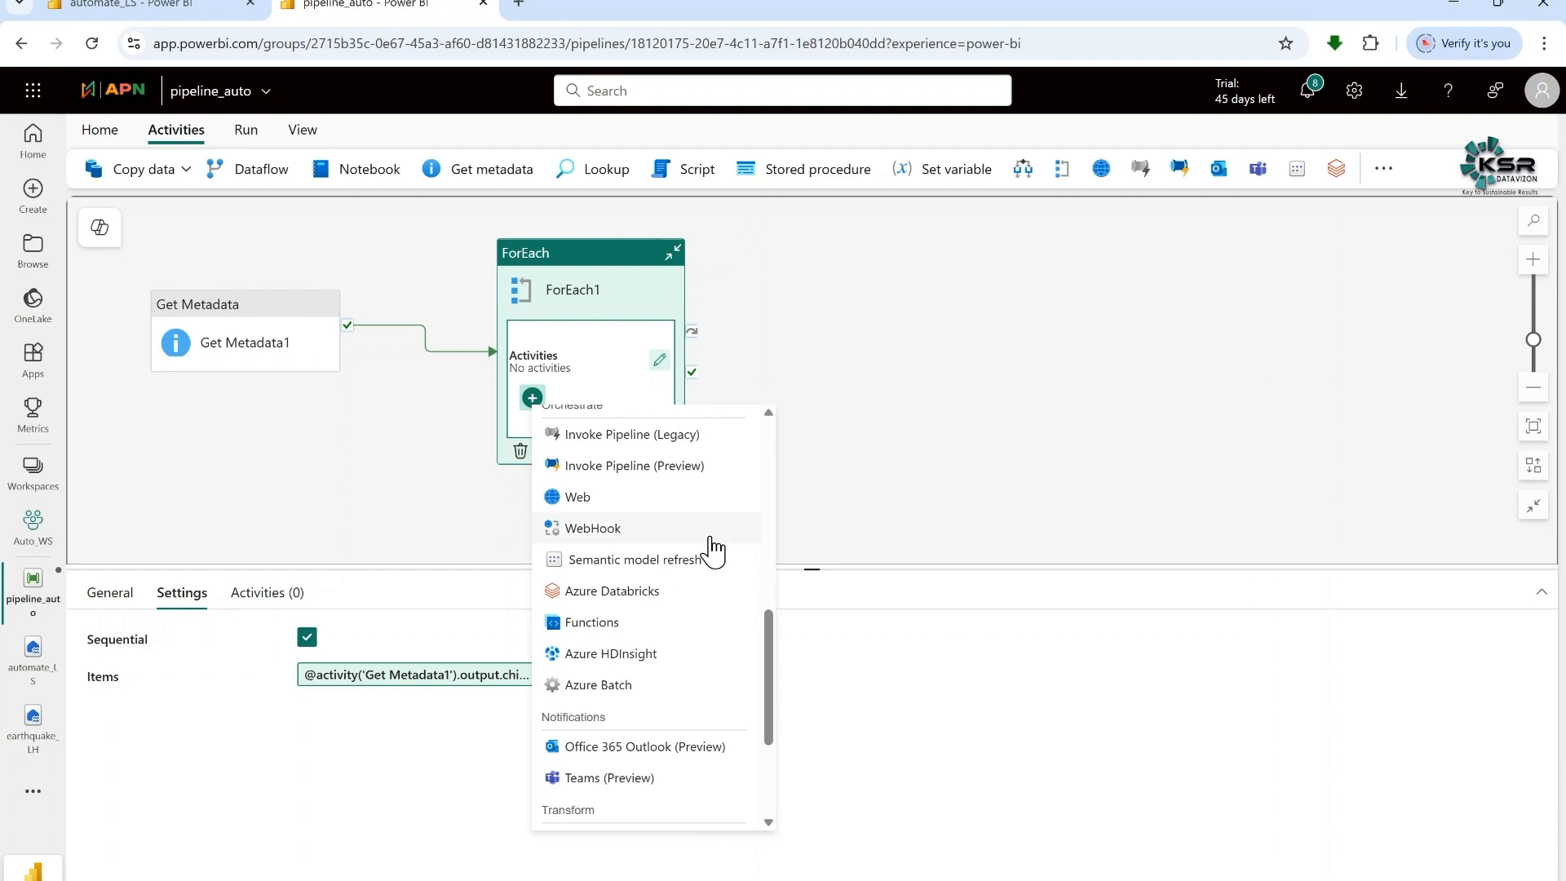
scroll(709, 545, "up", 5)
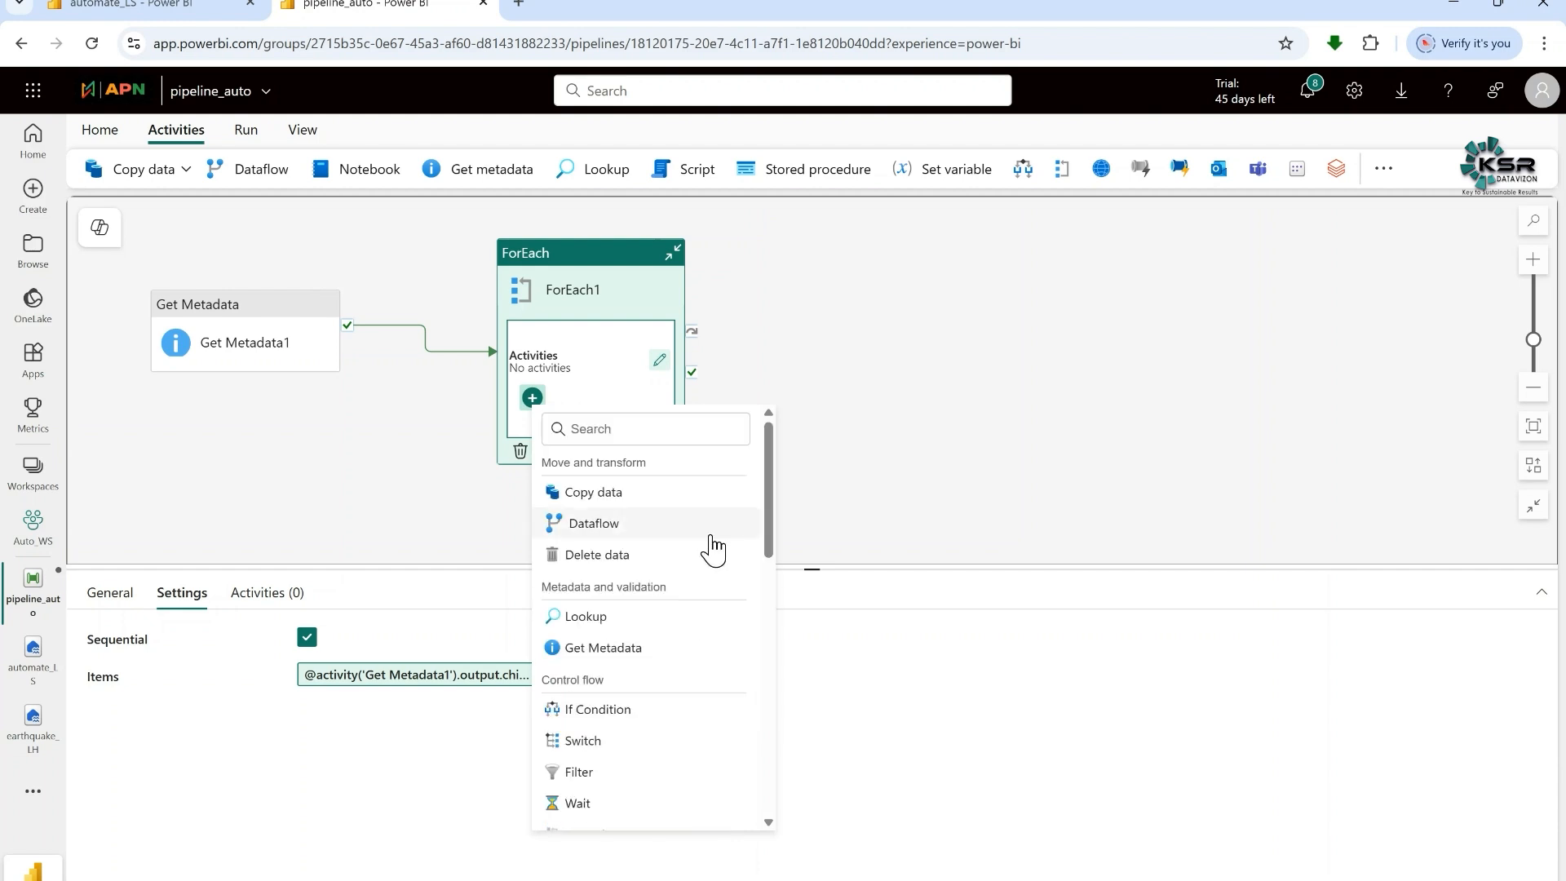
left_click(584, 494)
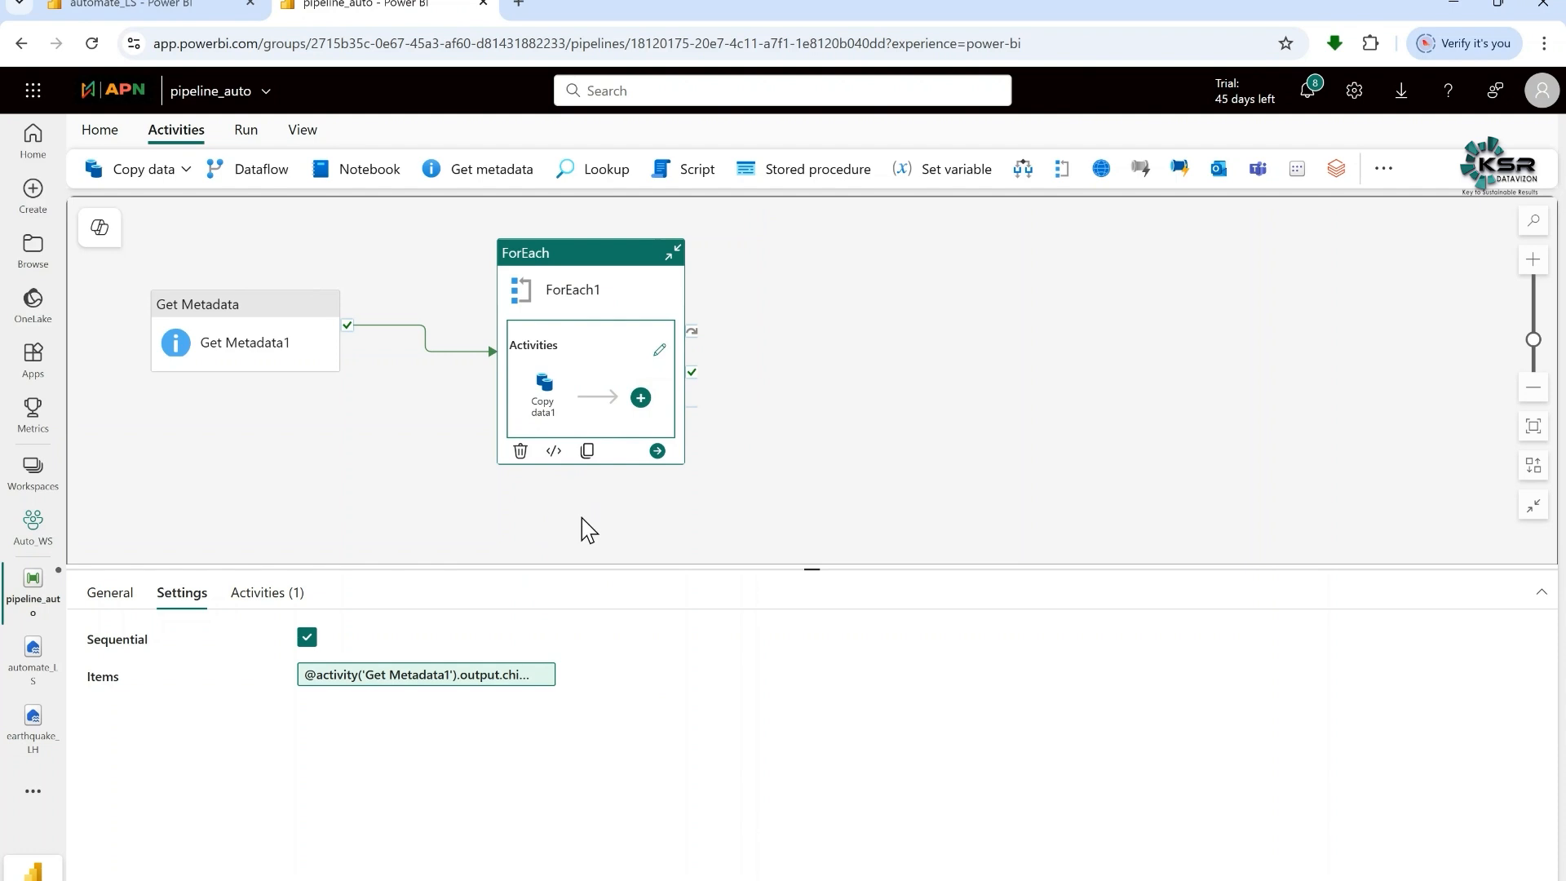
Set the Copy data source connection to the automate_LS lakehouse with Files as the root folder
left_click(547, 398)
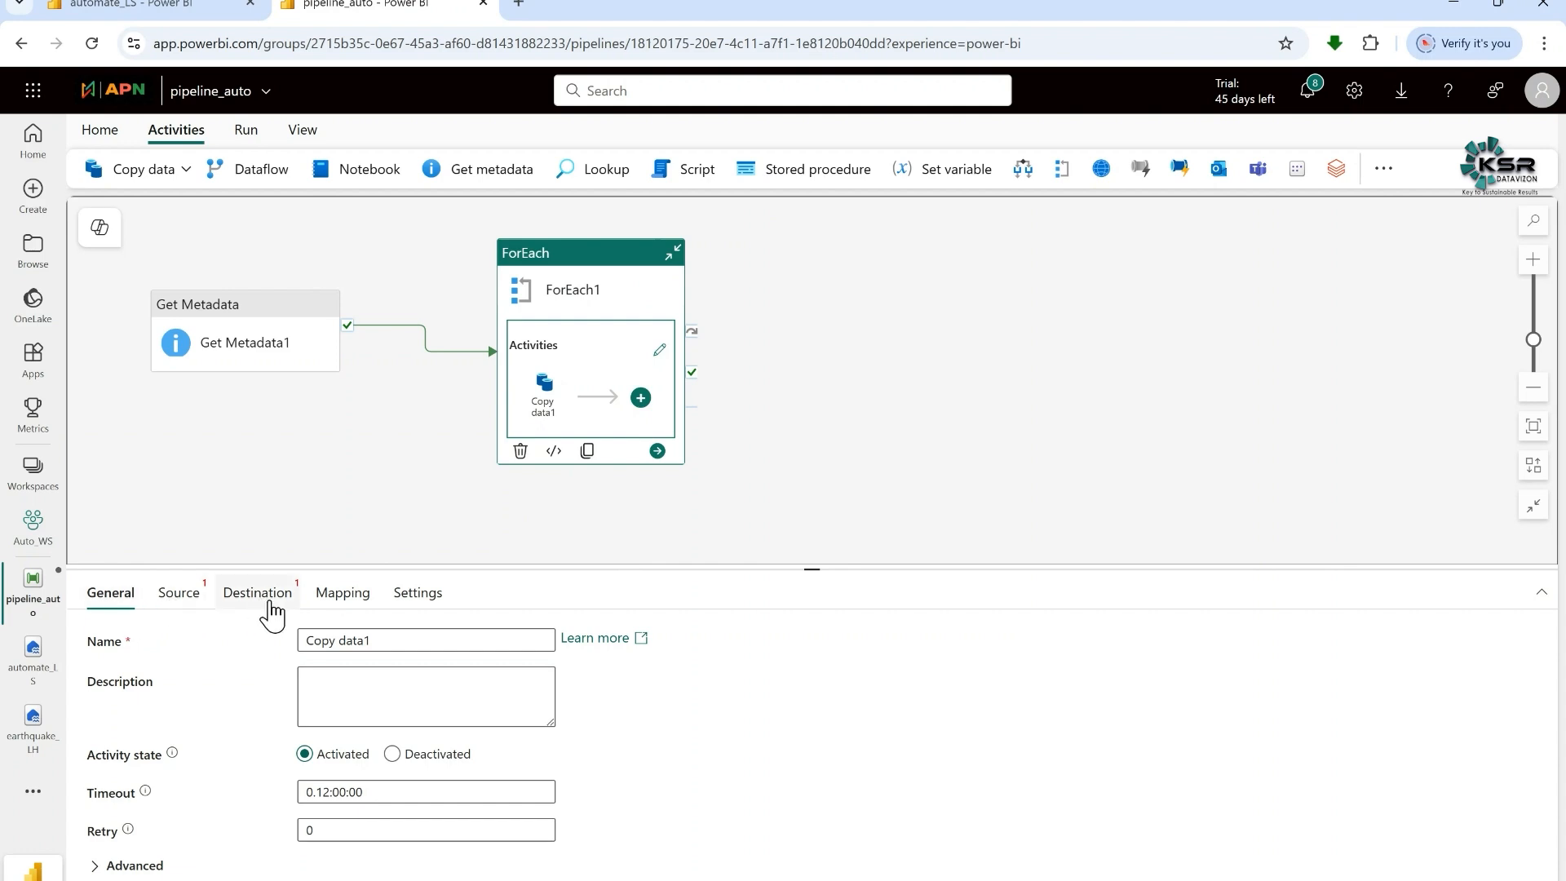
left_click(186, 594)
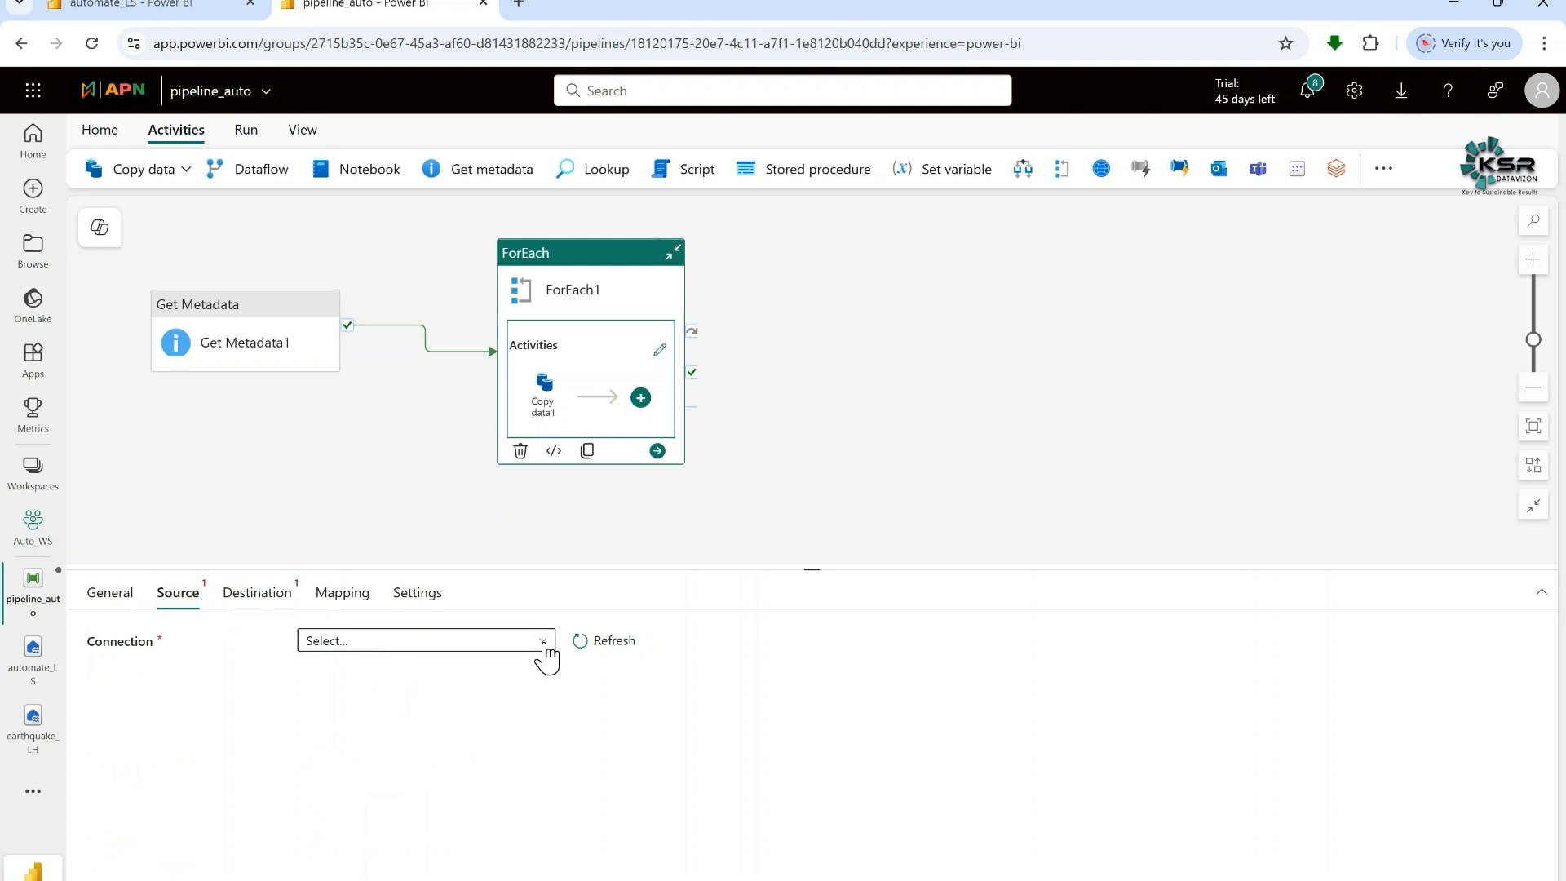
left_click(542, 642)
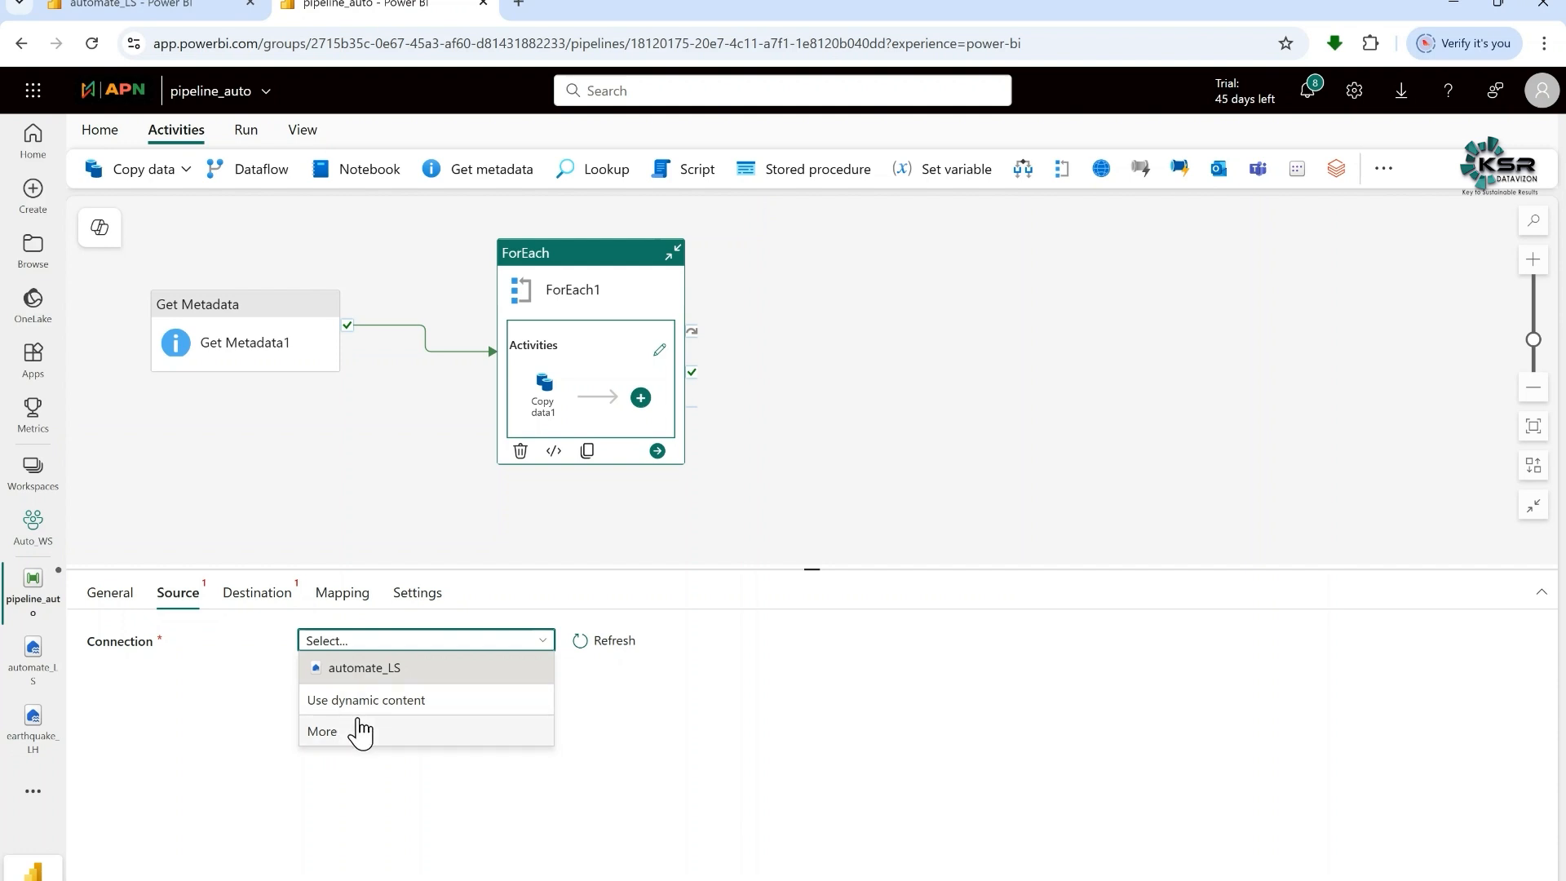
left_click(371, 677)
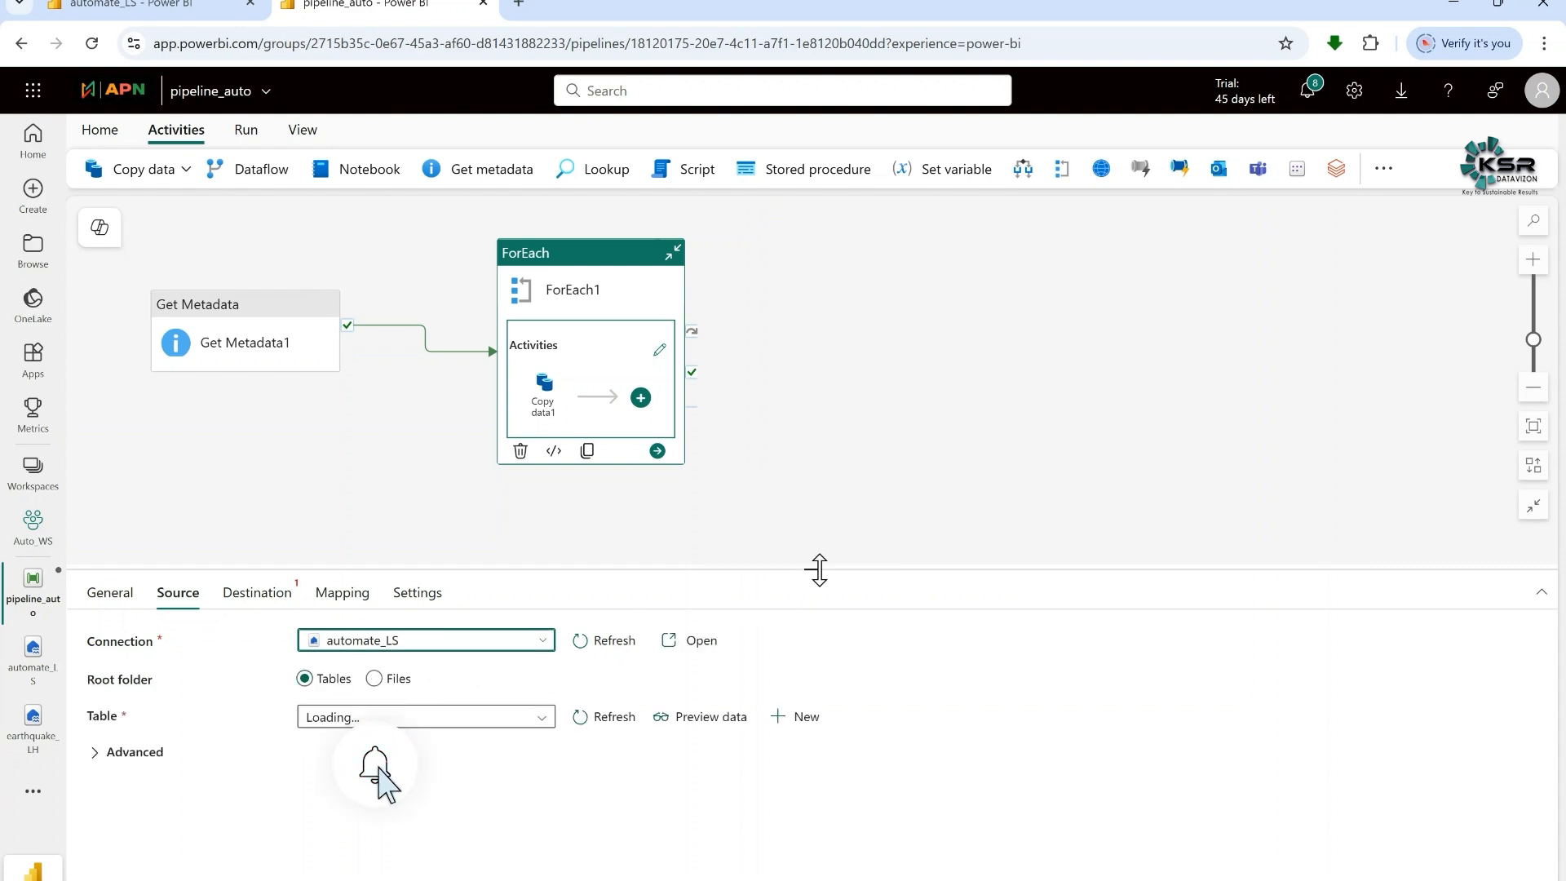
left_click_drag(813, 570, 814, 501)
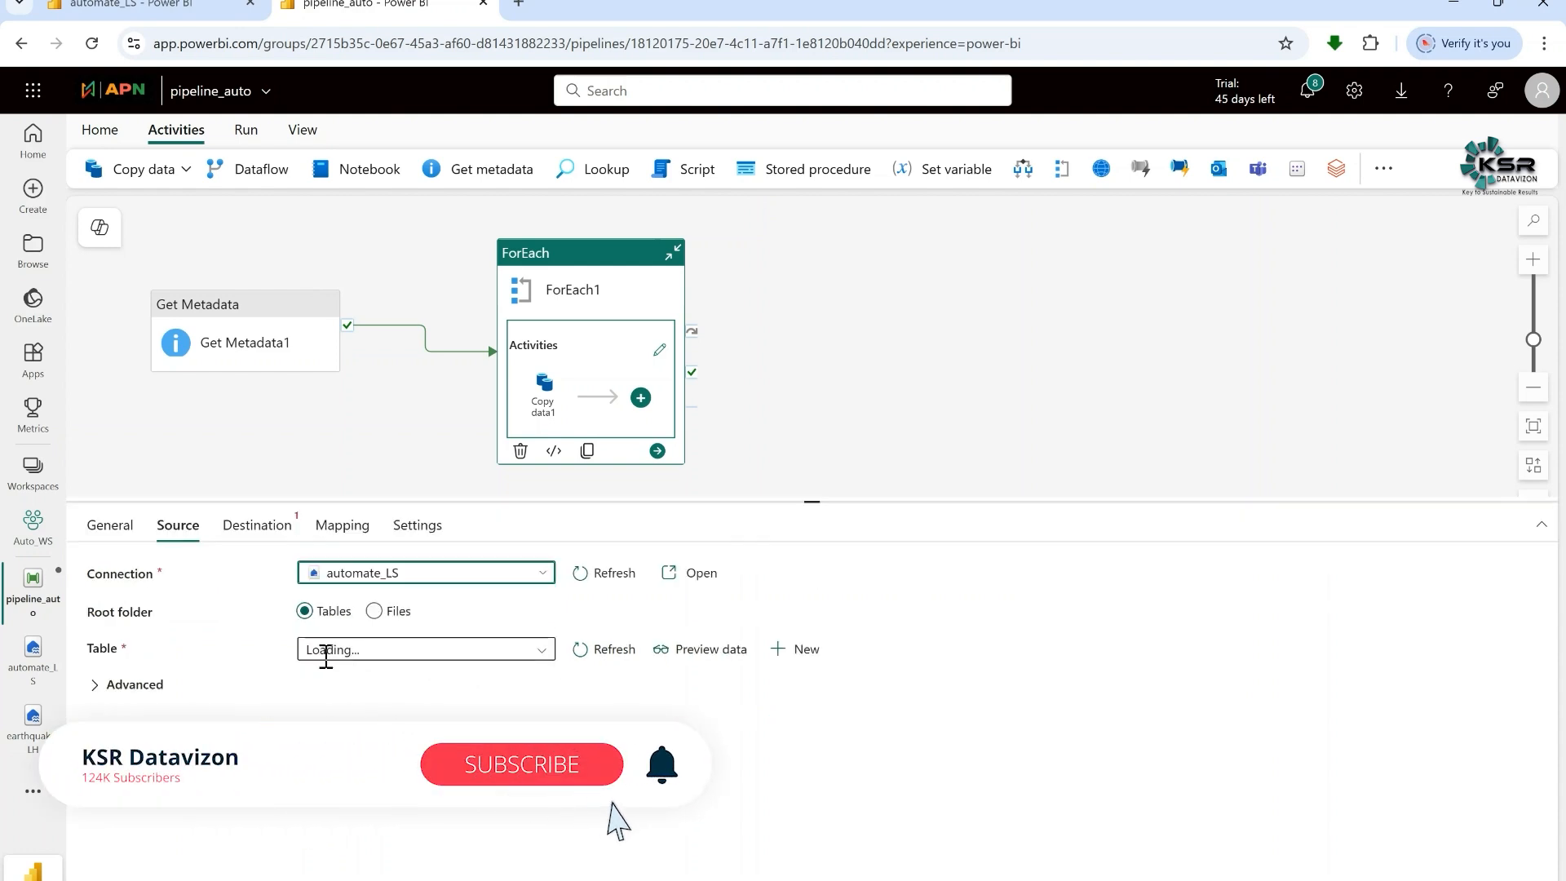
left_click(376, 612)
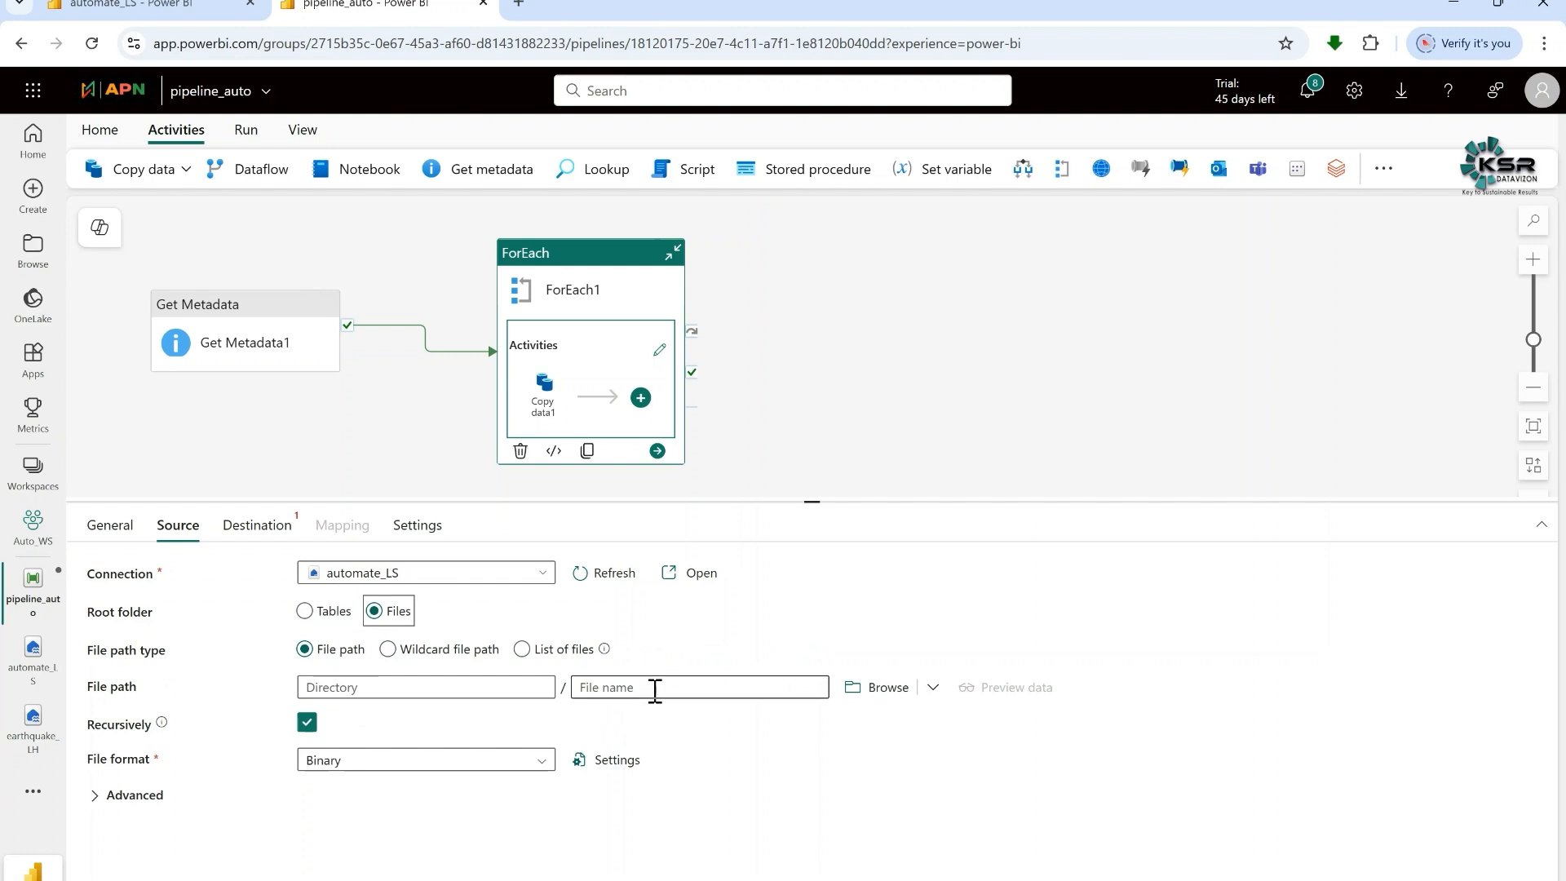
left_click(181, 8)
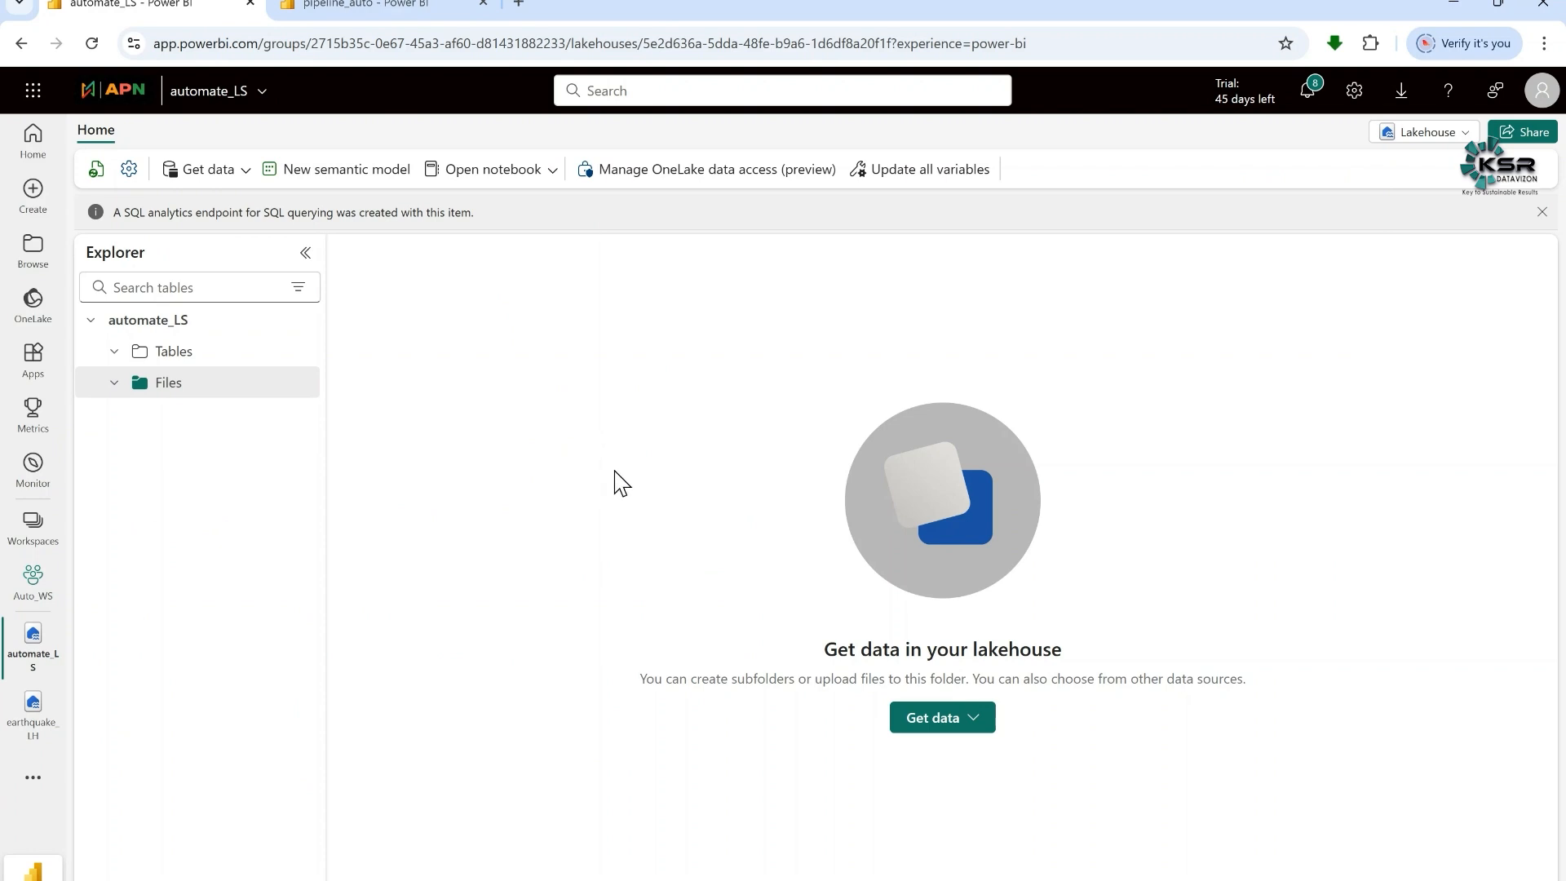
left_click(380, 8)
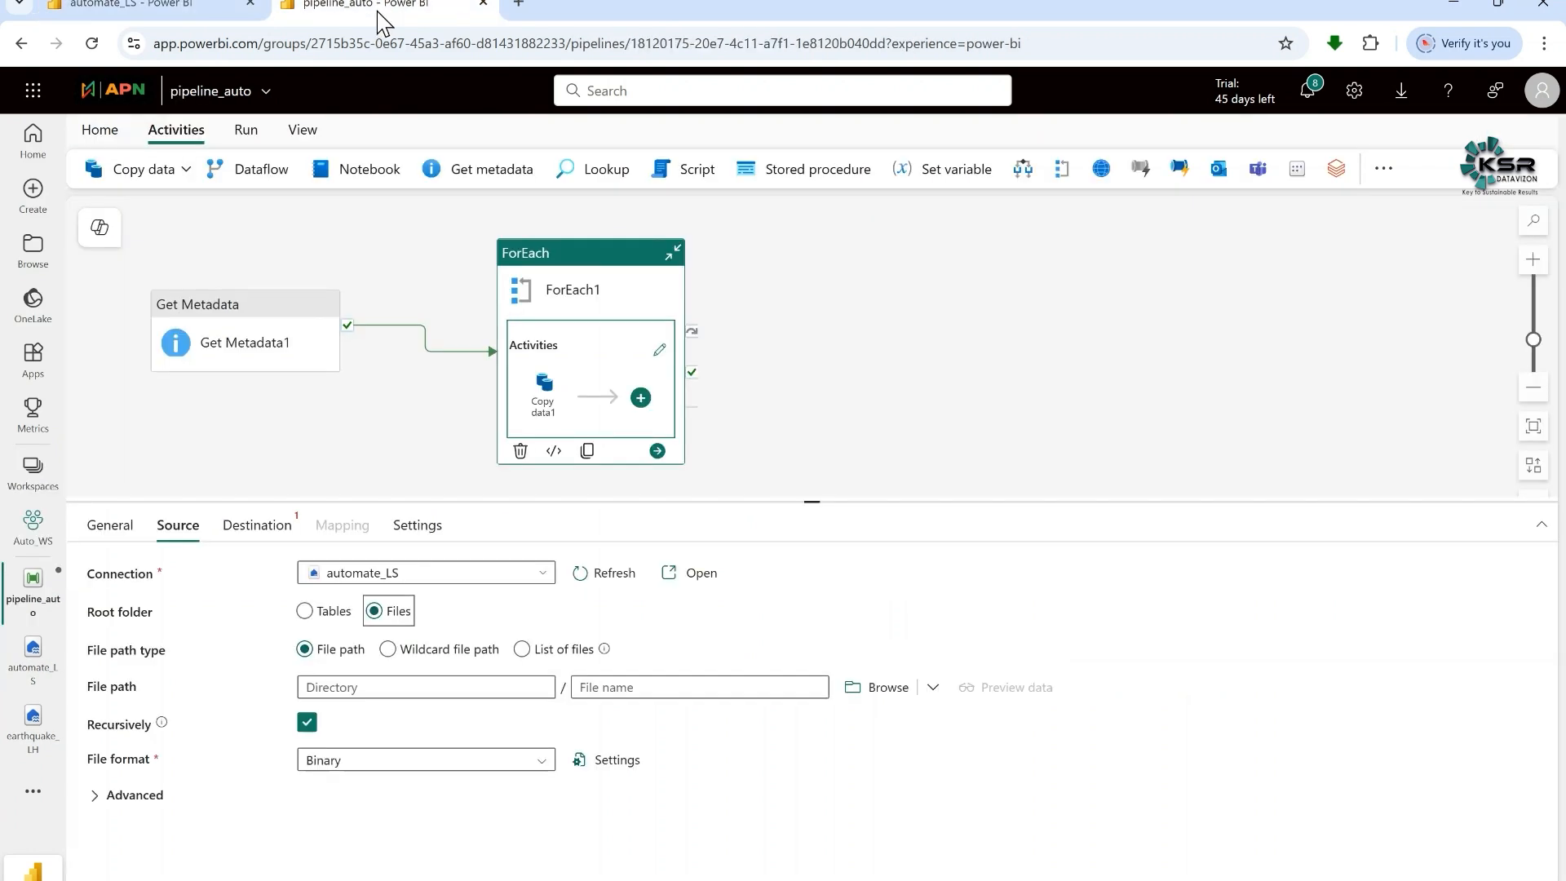
left_click(669, 687)
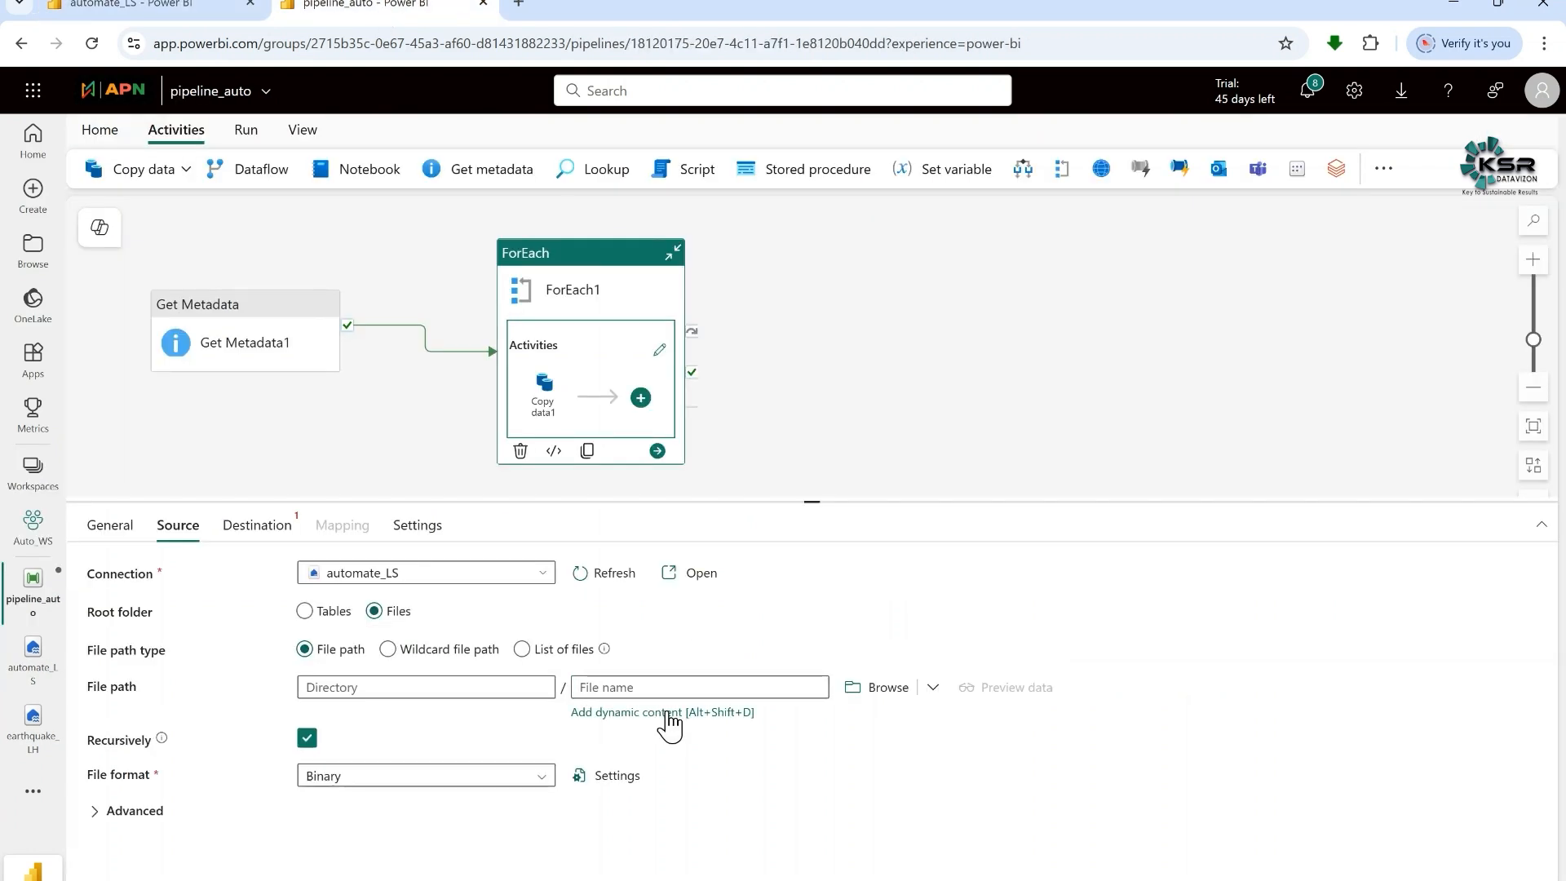
left_click(665, 713)
left_click(1060, 543)
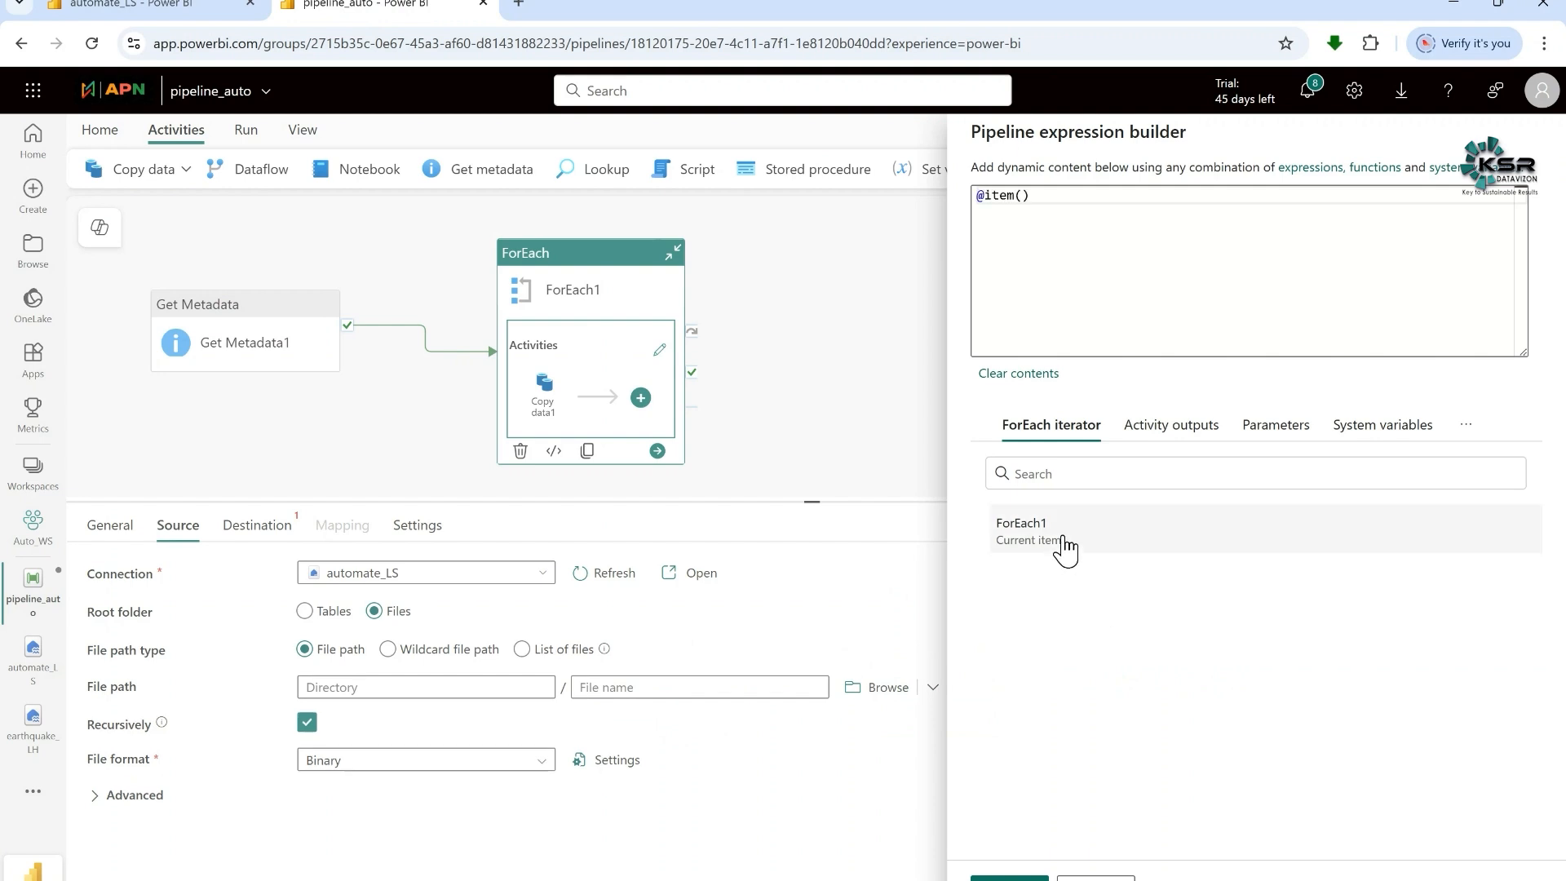
left_click(1040, 196)
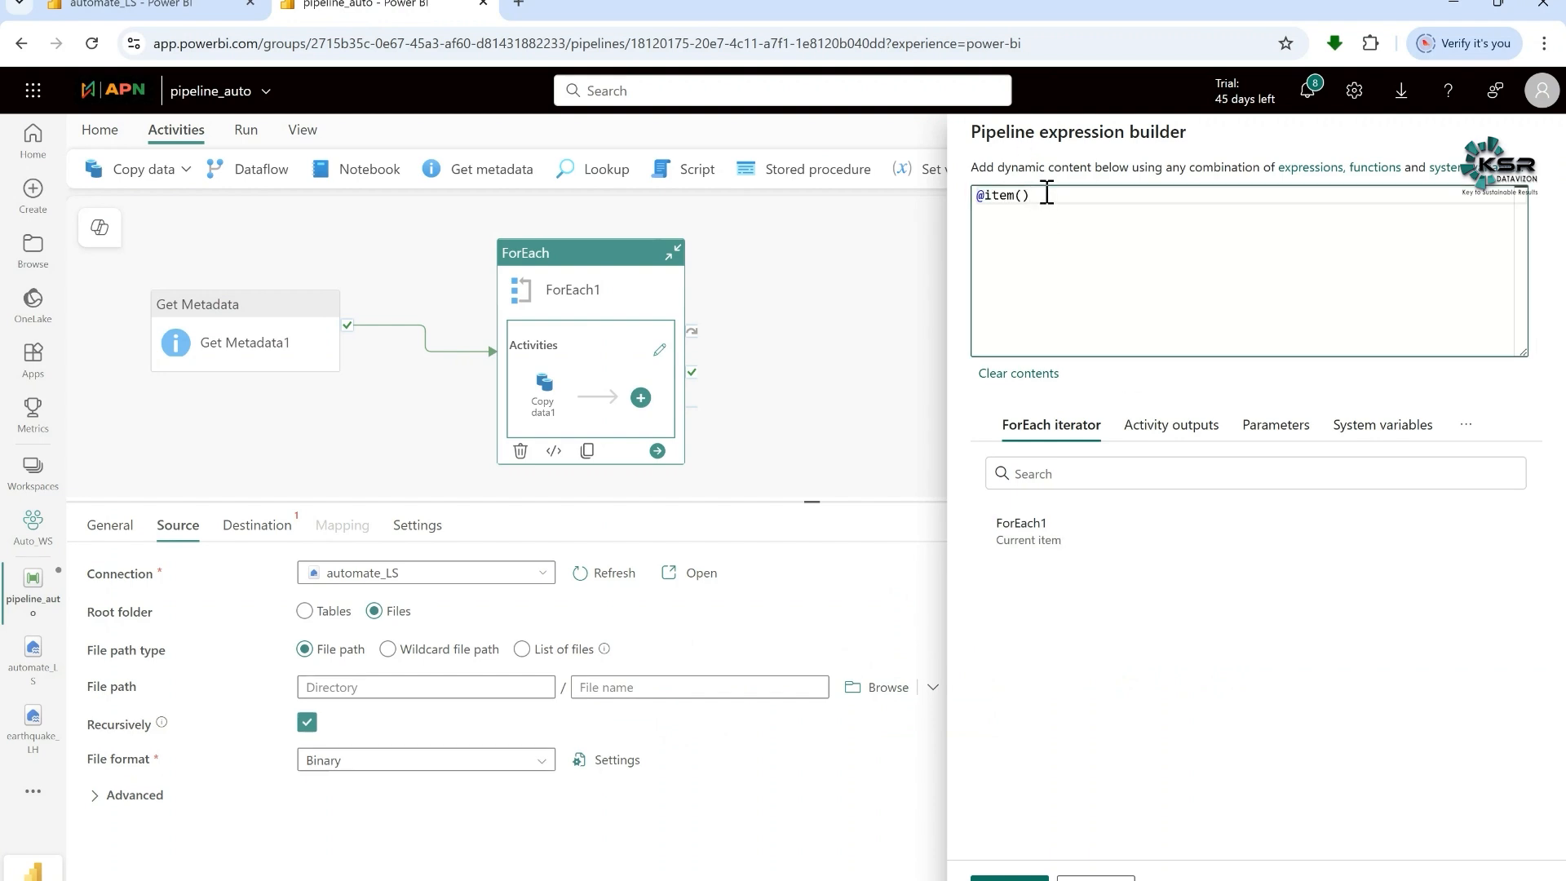
type(".name")
left_click(1009, 876)
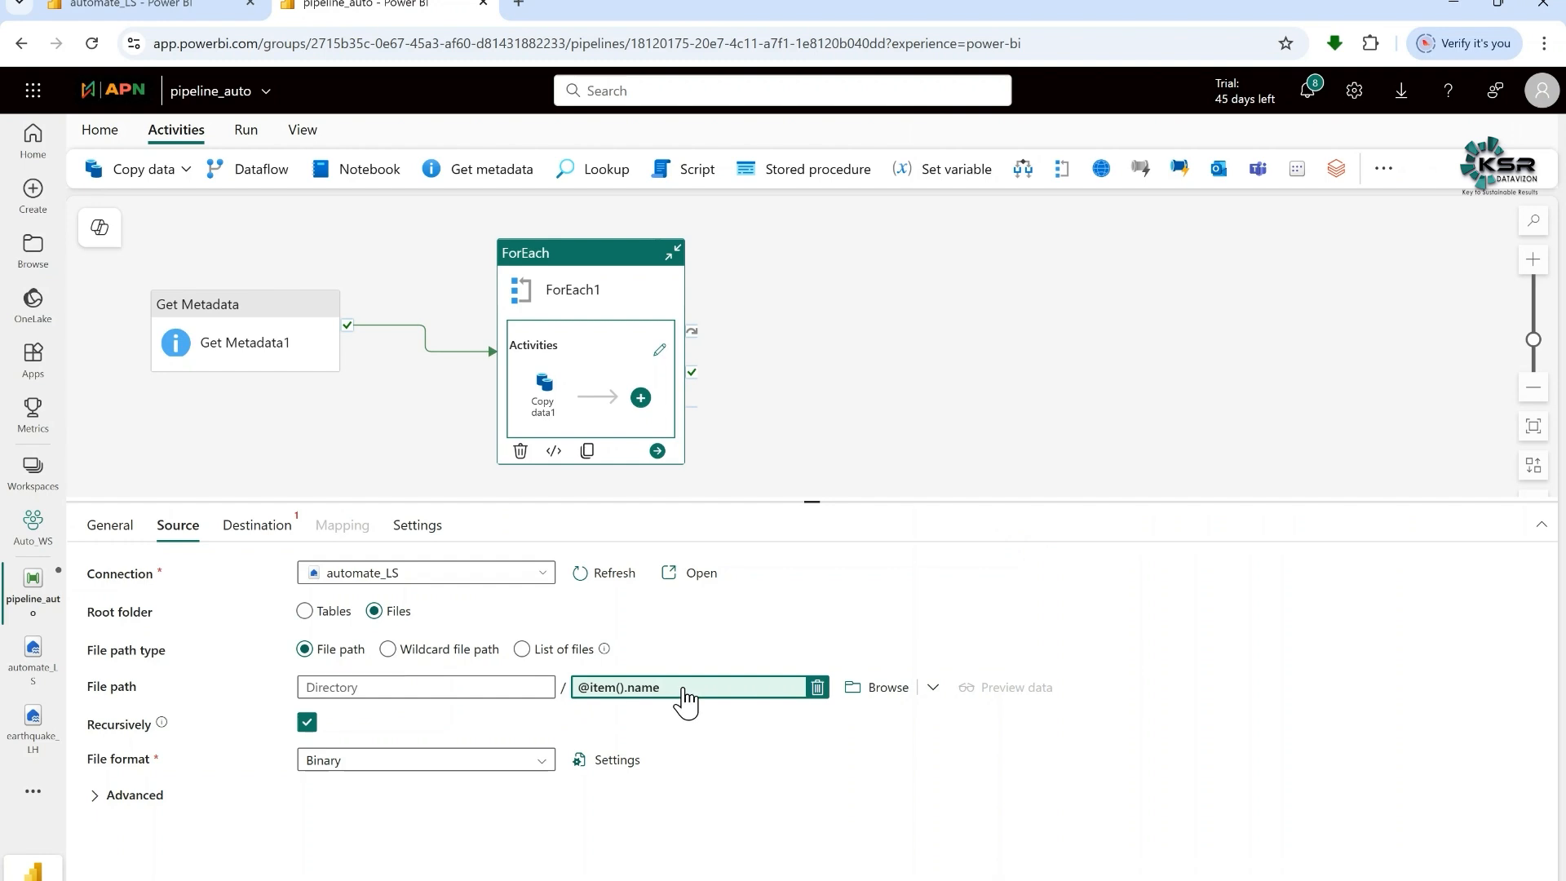
Set the Copy data source's file format to DelimitedText and its destination connection to the automate_LS lakehouse
left_click(543, 767)
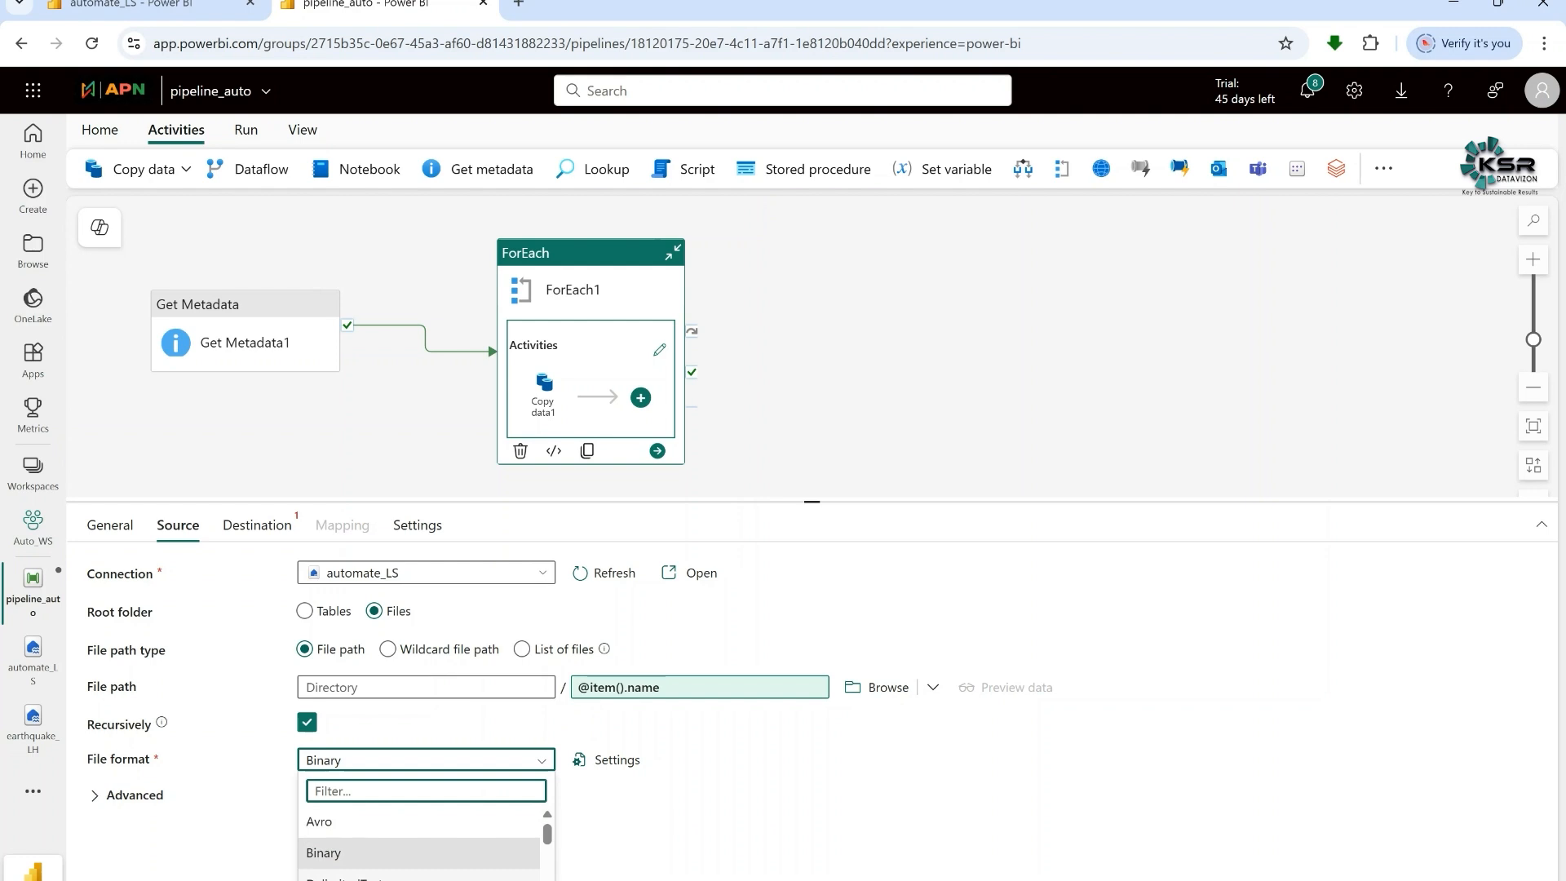
left_click(404, 874)
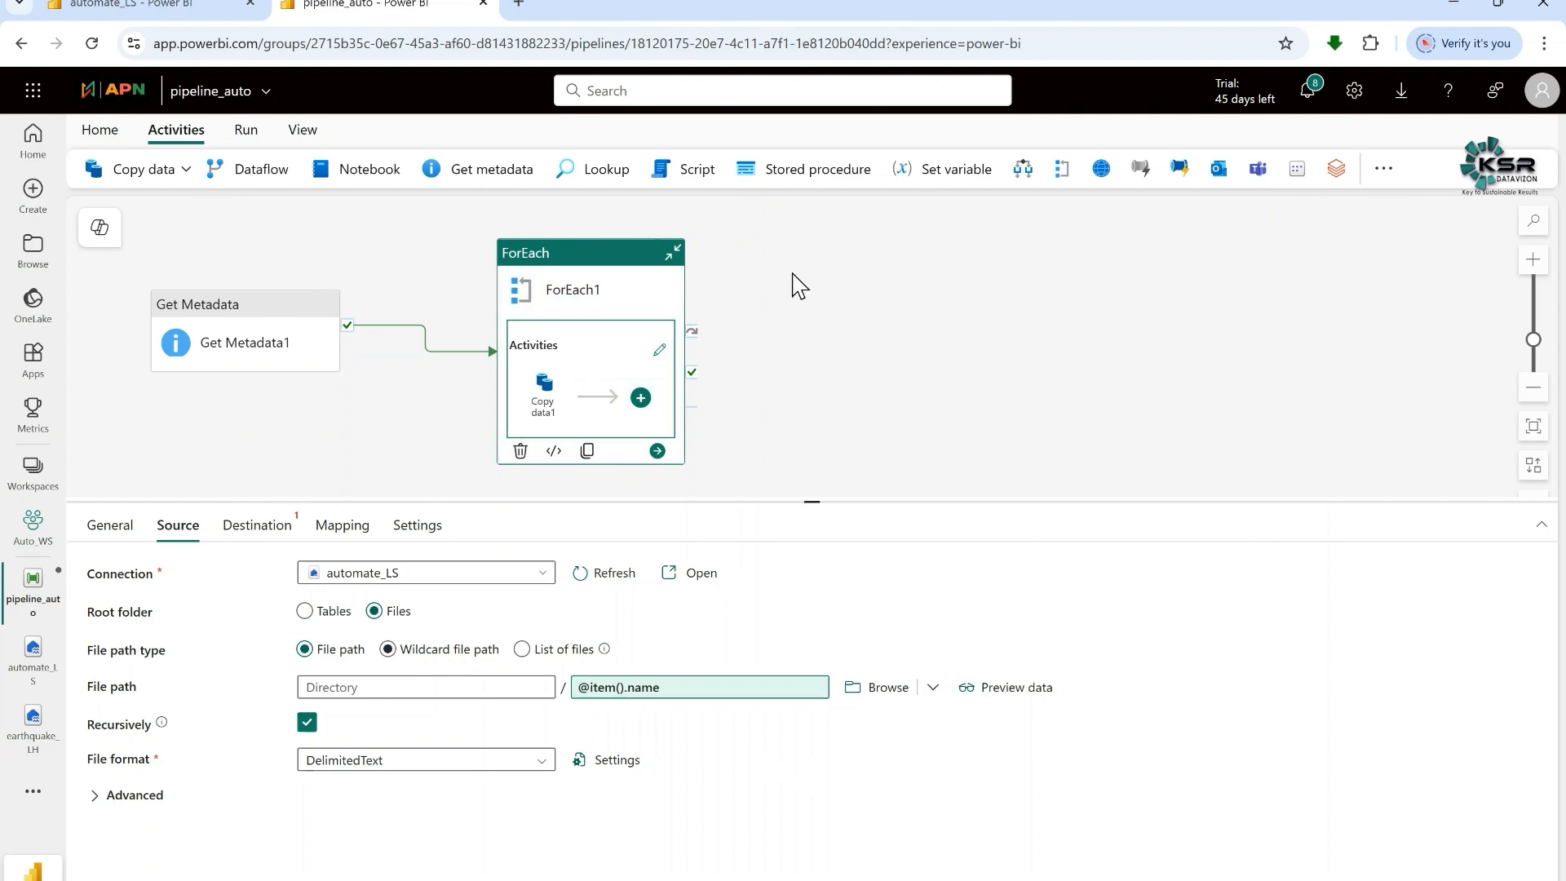
left_click(259, 526)
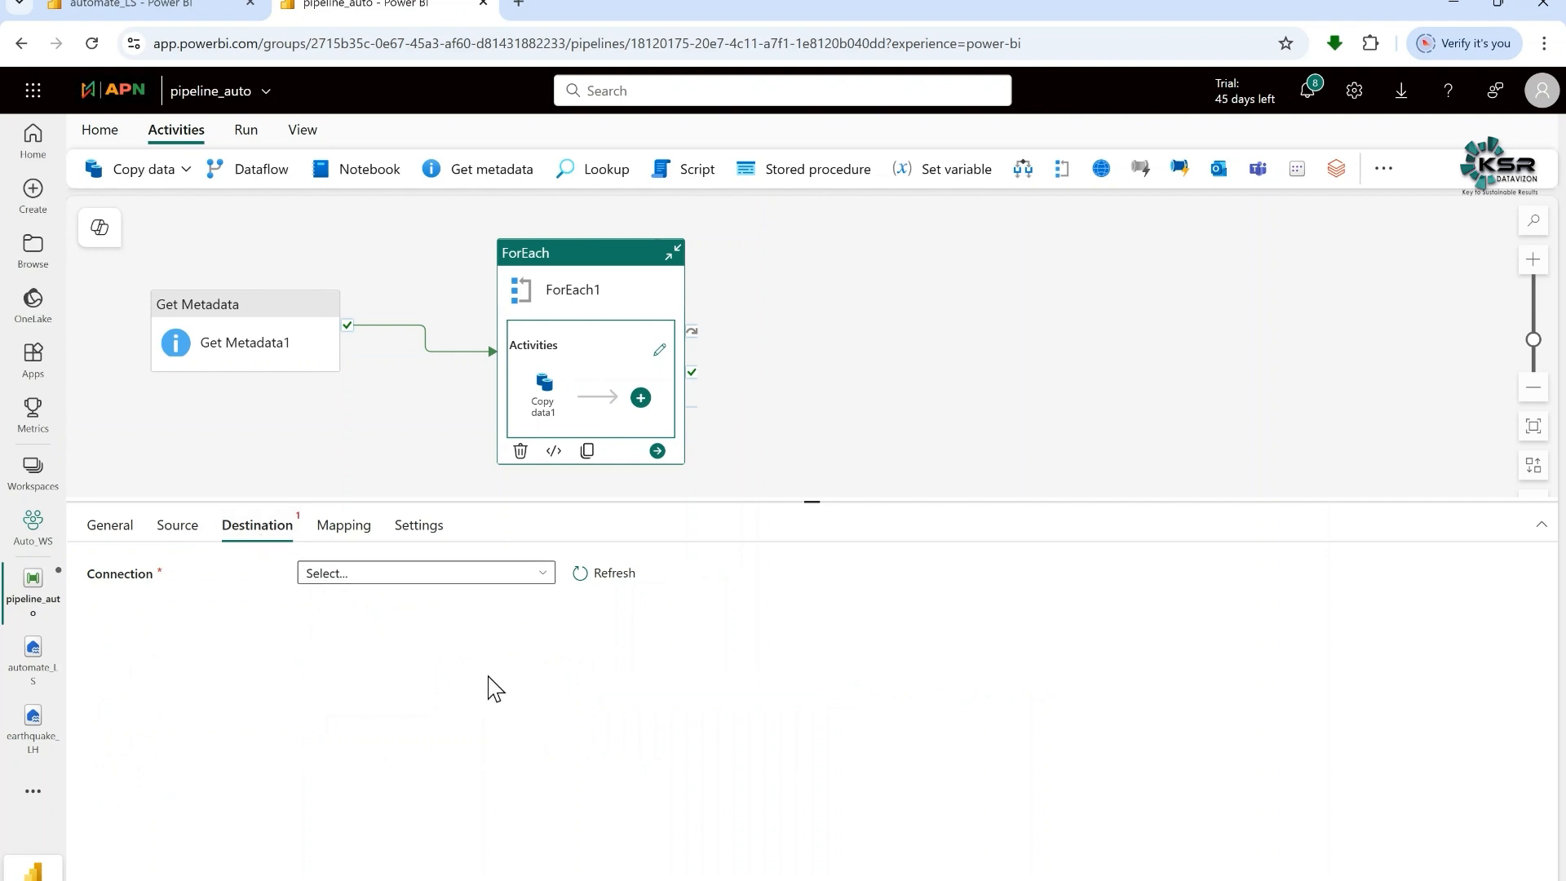
left_click(137, 6)
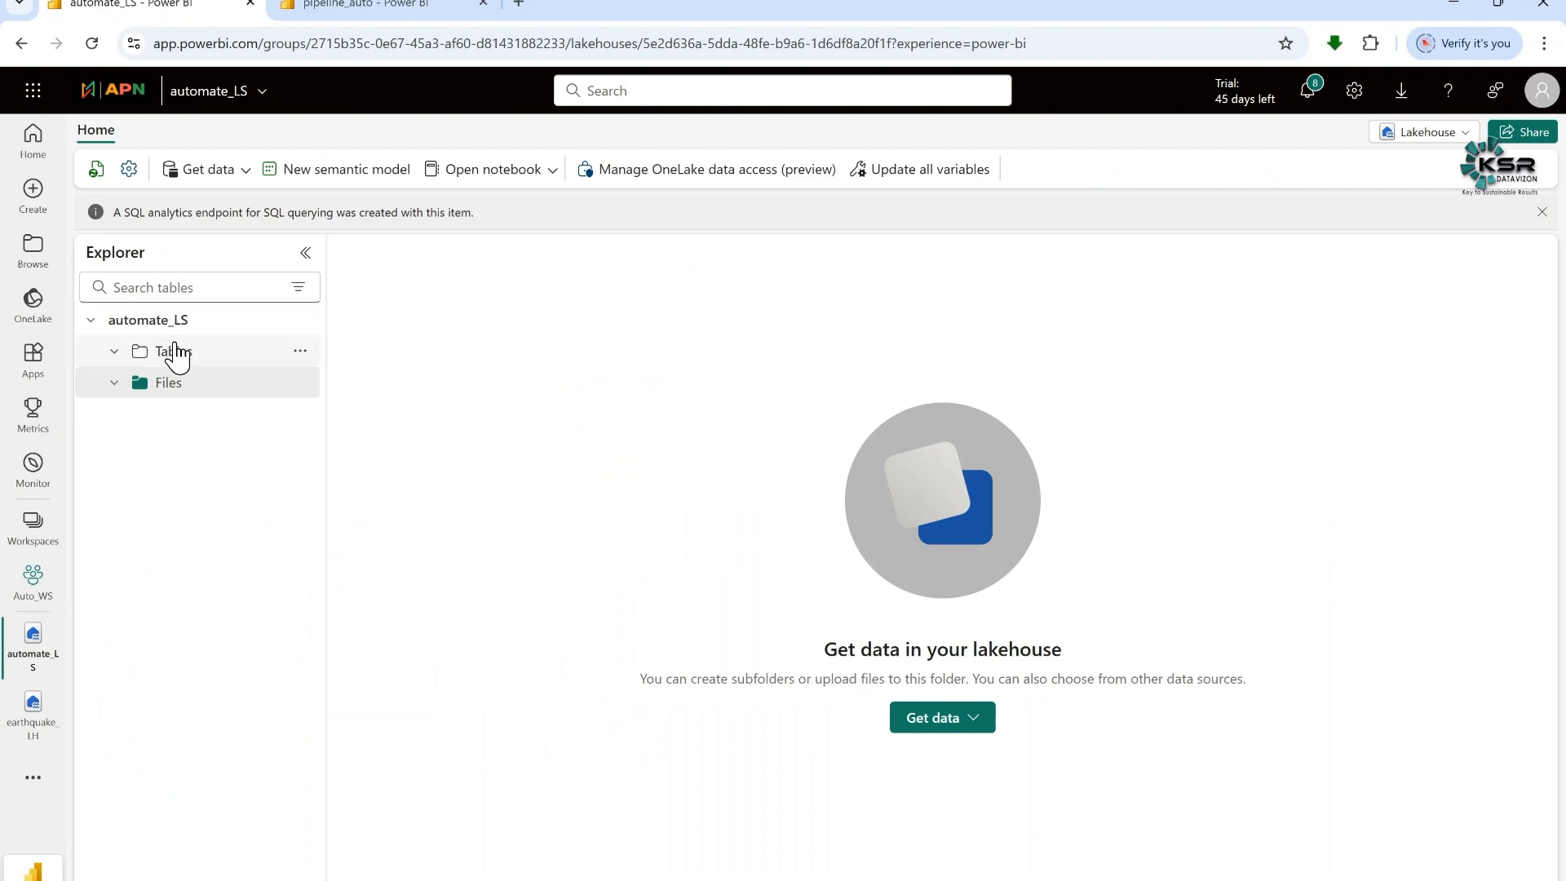
left_click(336, 8)
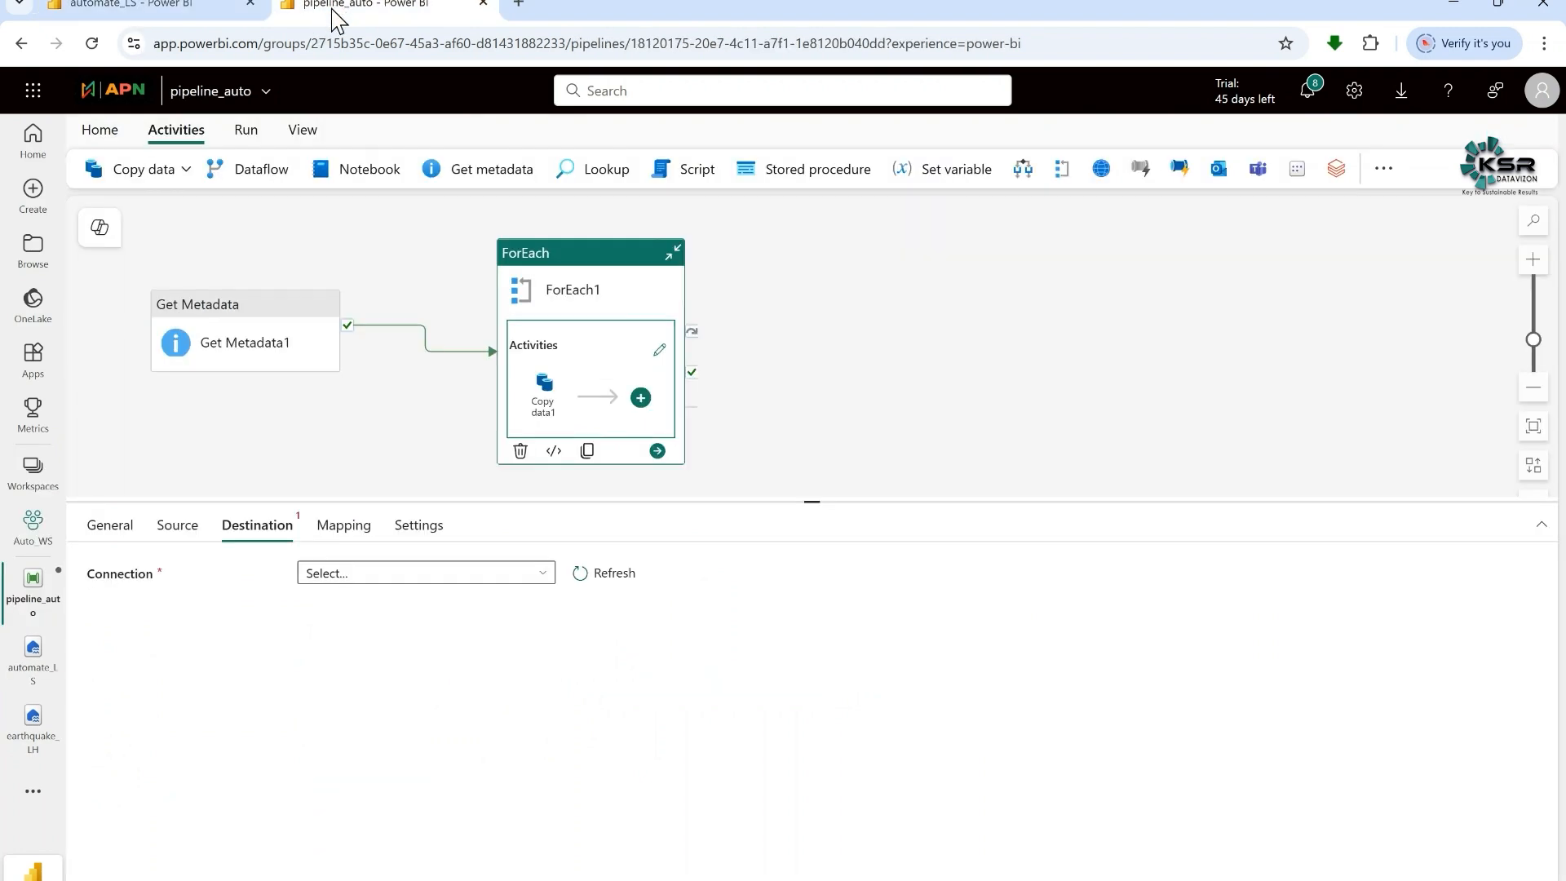
left_click(397, 577)
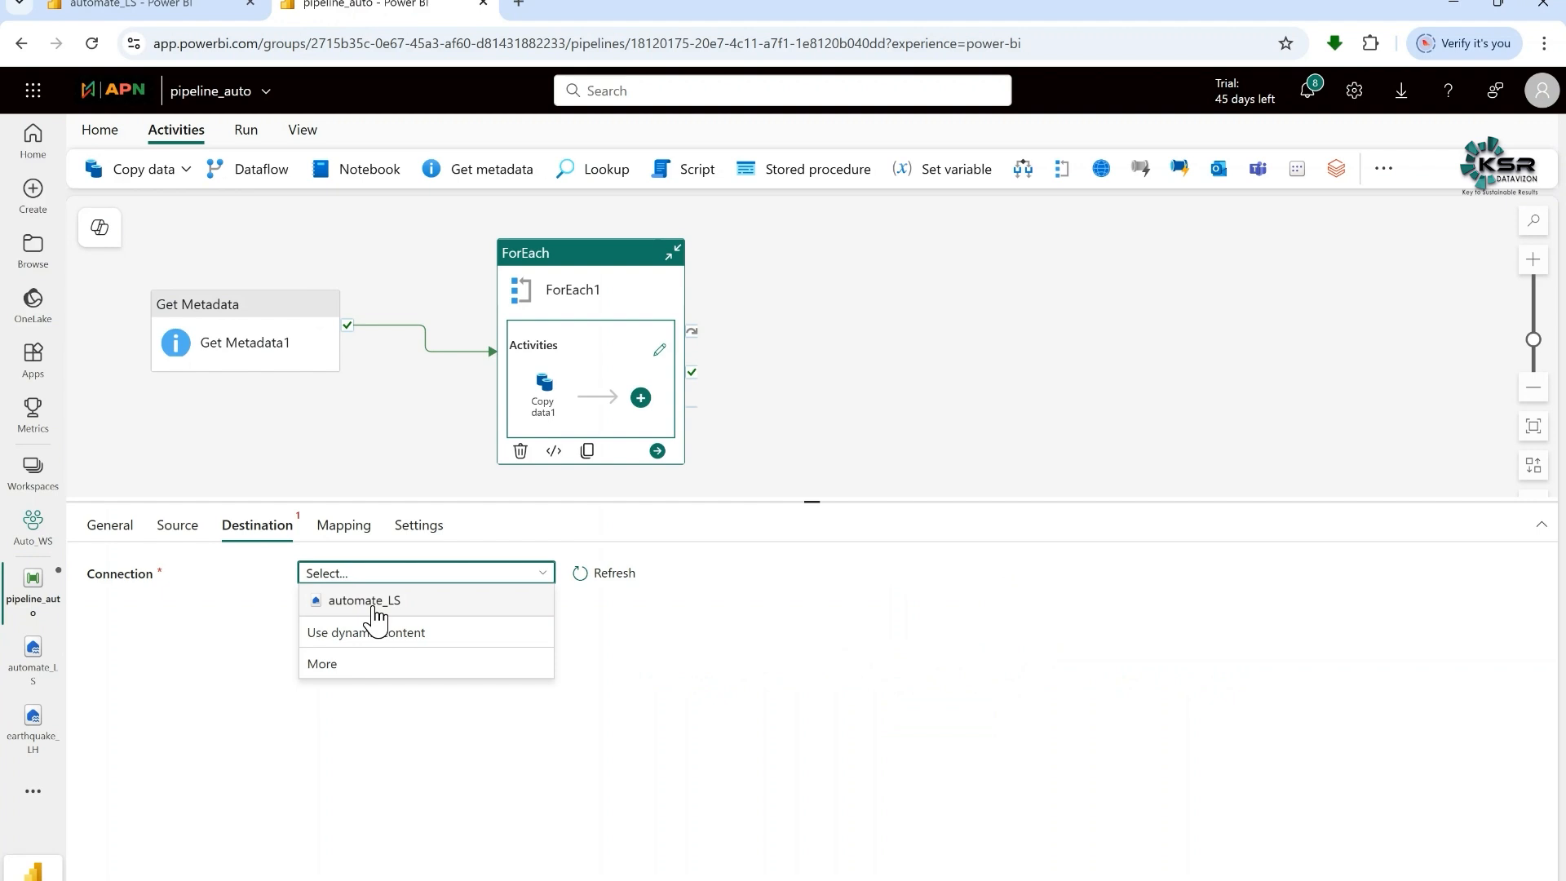
left_click(399, 607)
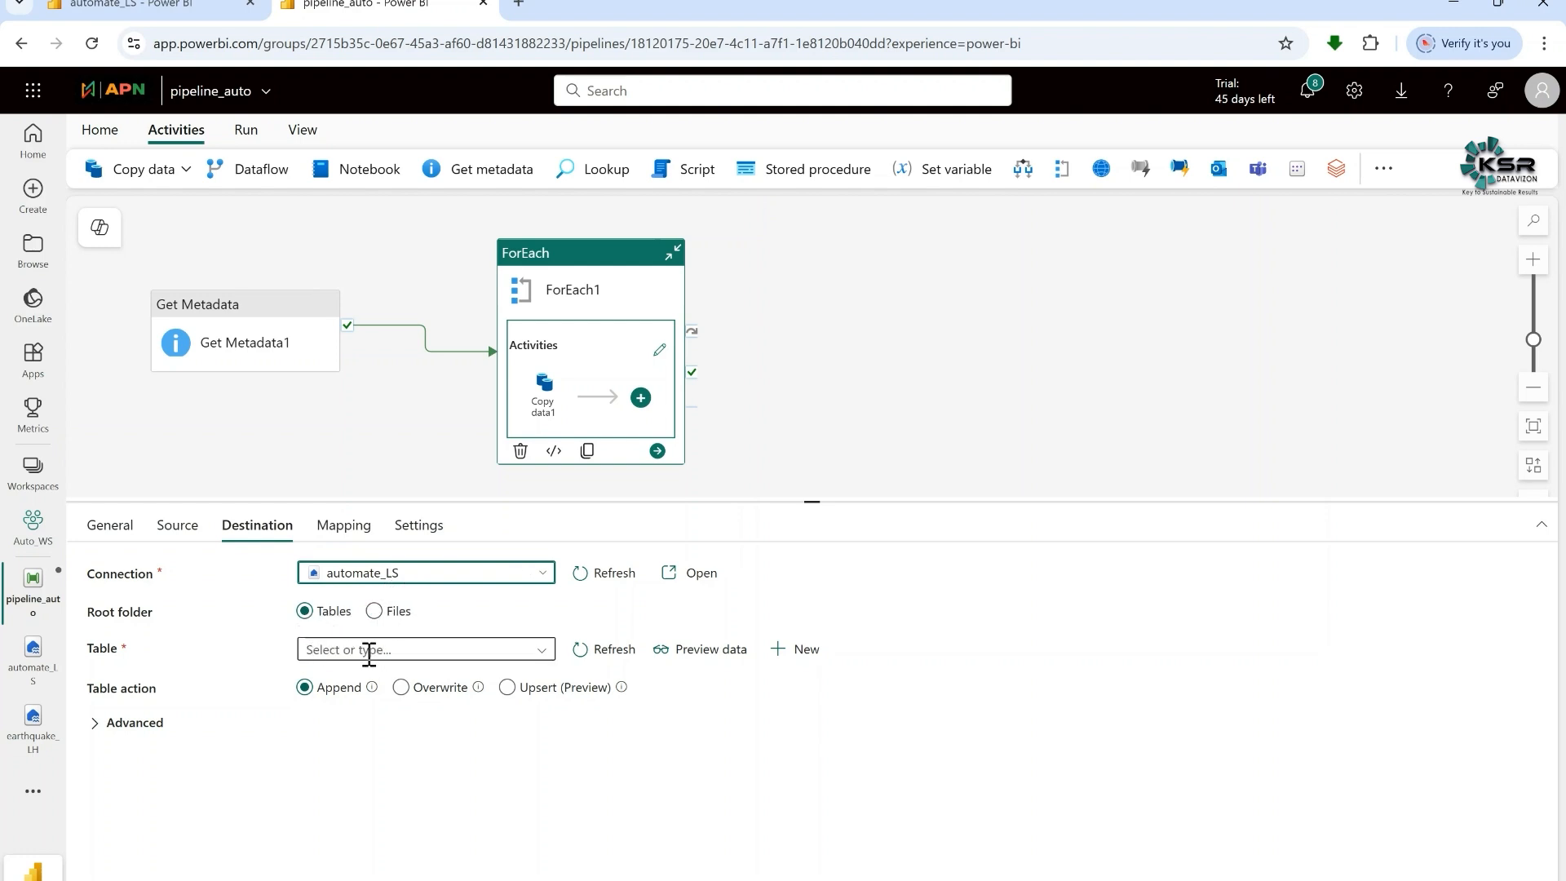
left_click(540, 650)
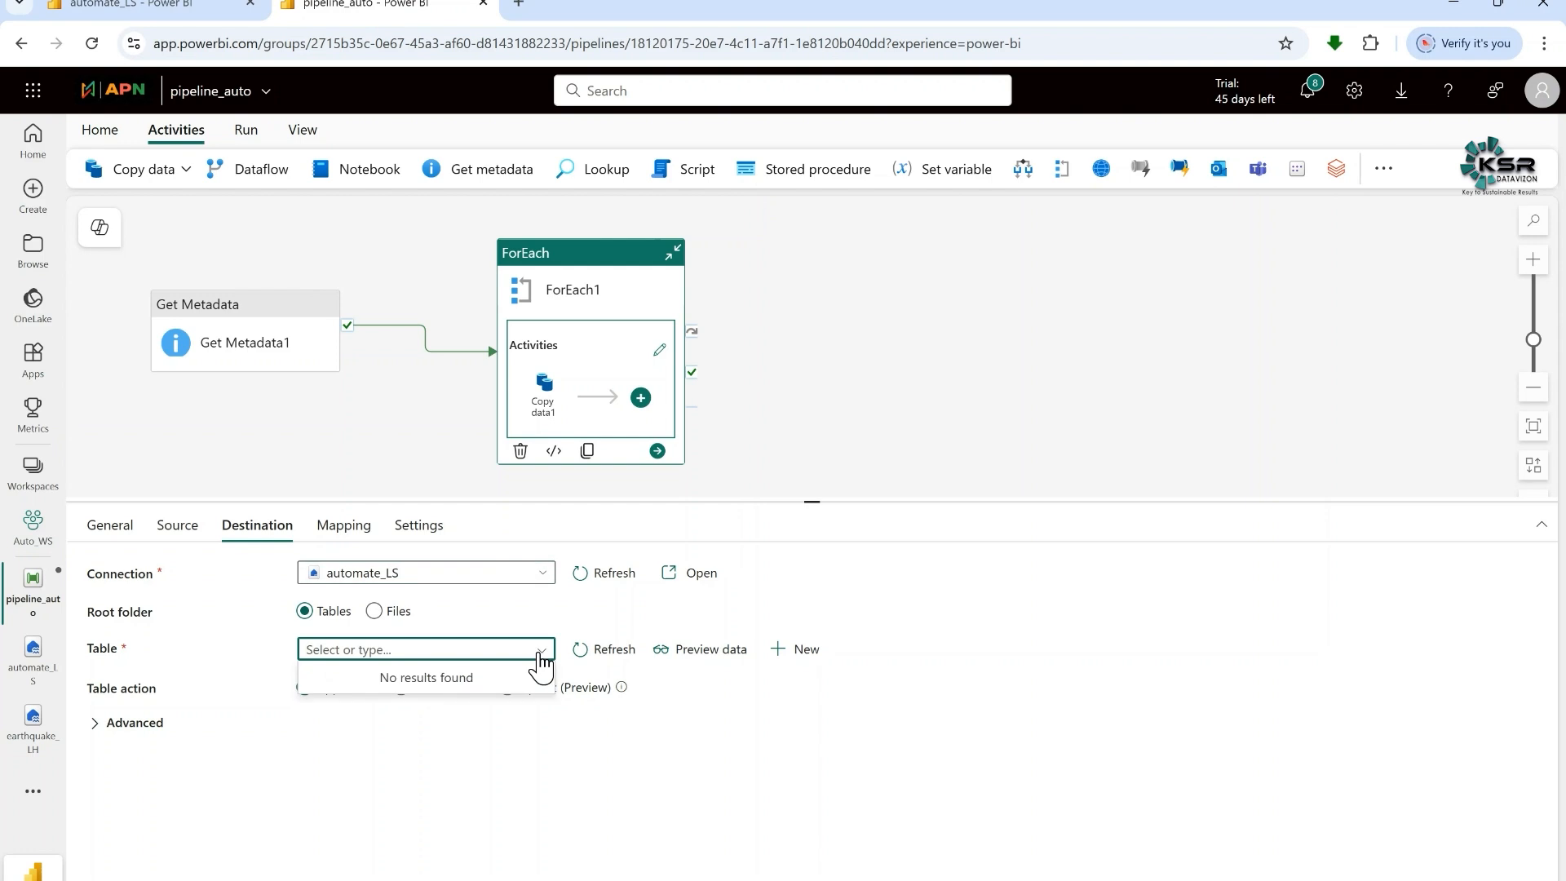
left_click(540, 651)
left_click(441, 650)
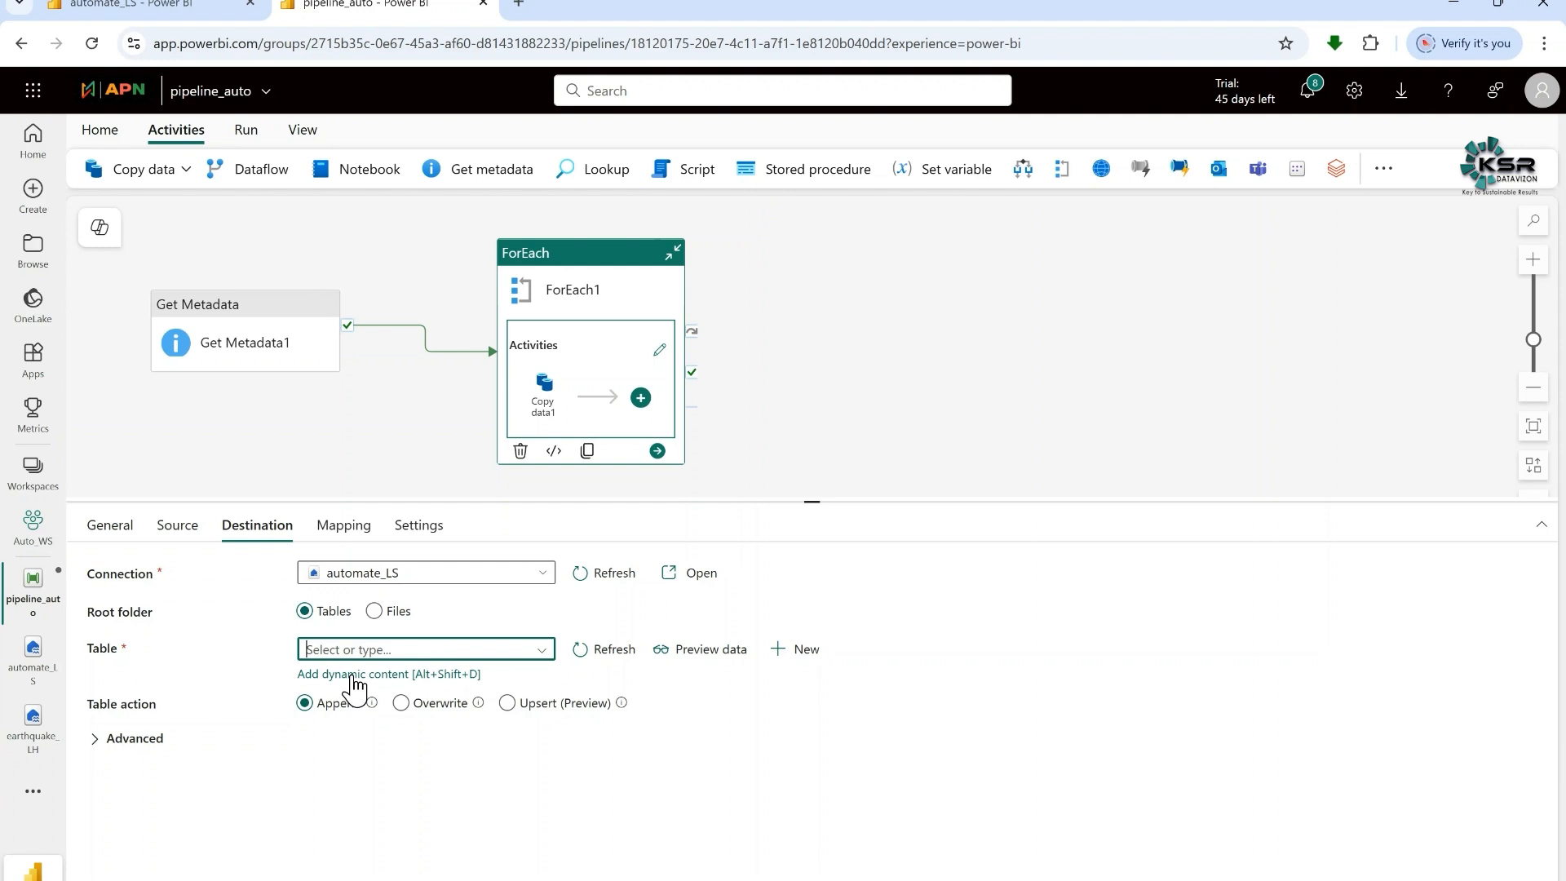
left_click(175, 8)
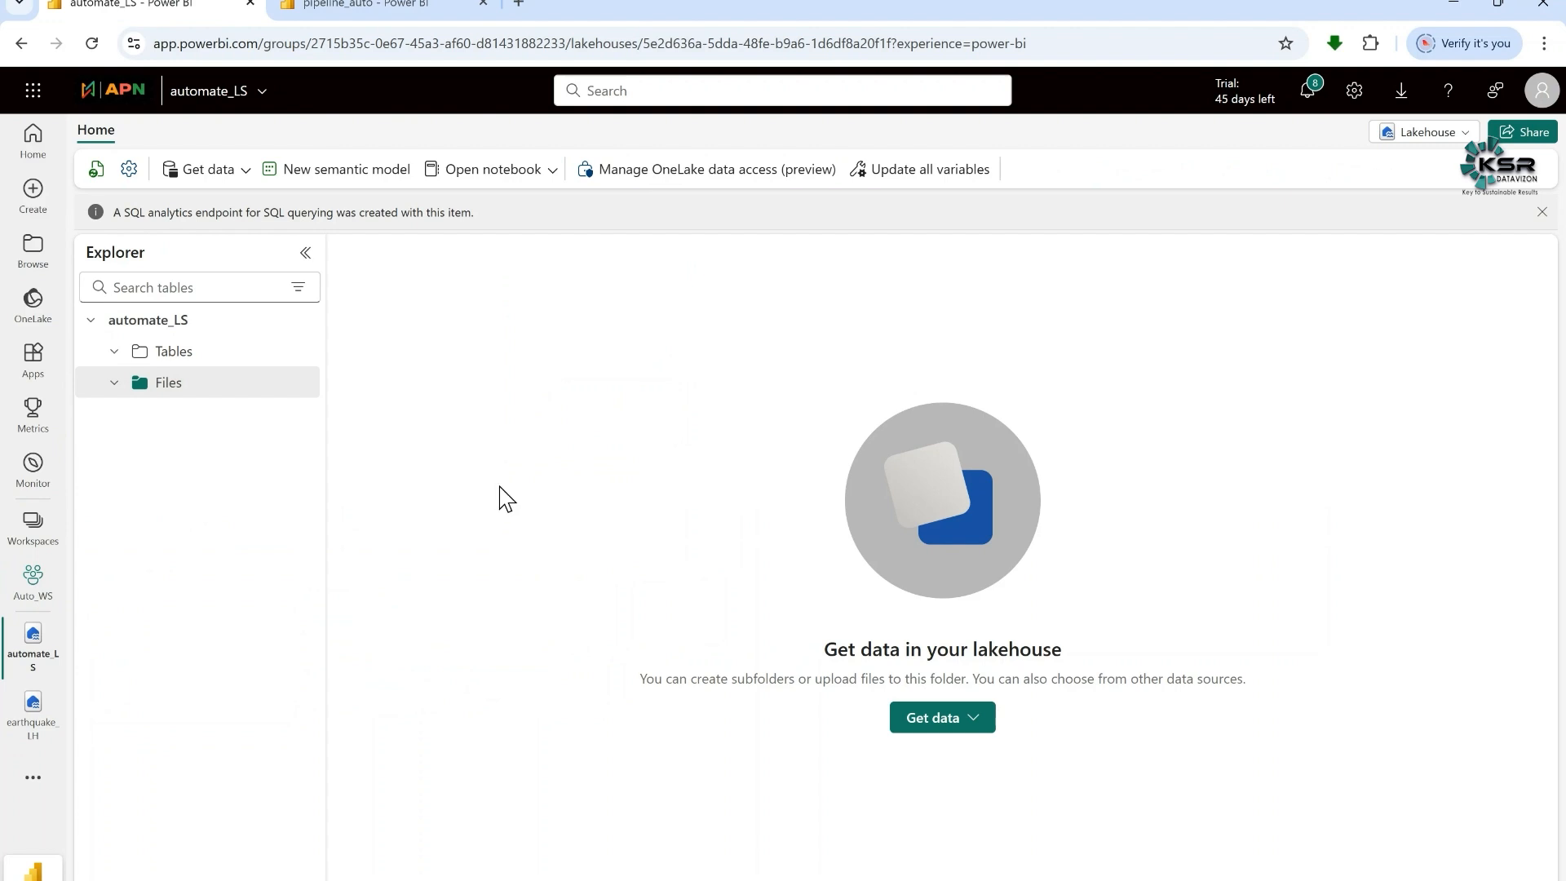
left_click(398, 10)
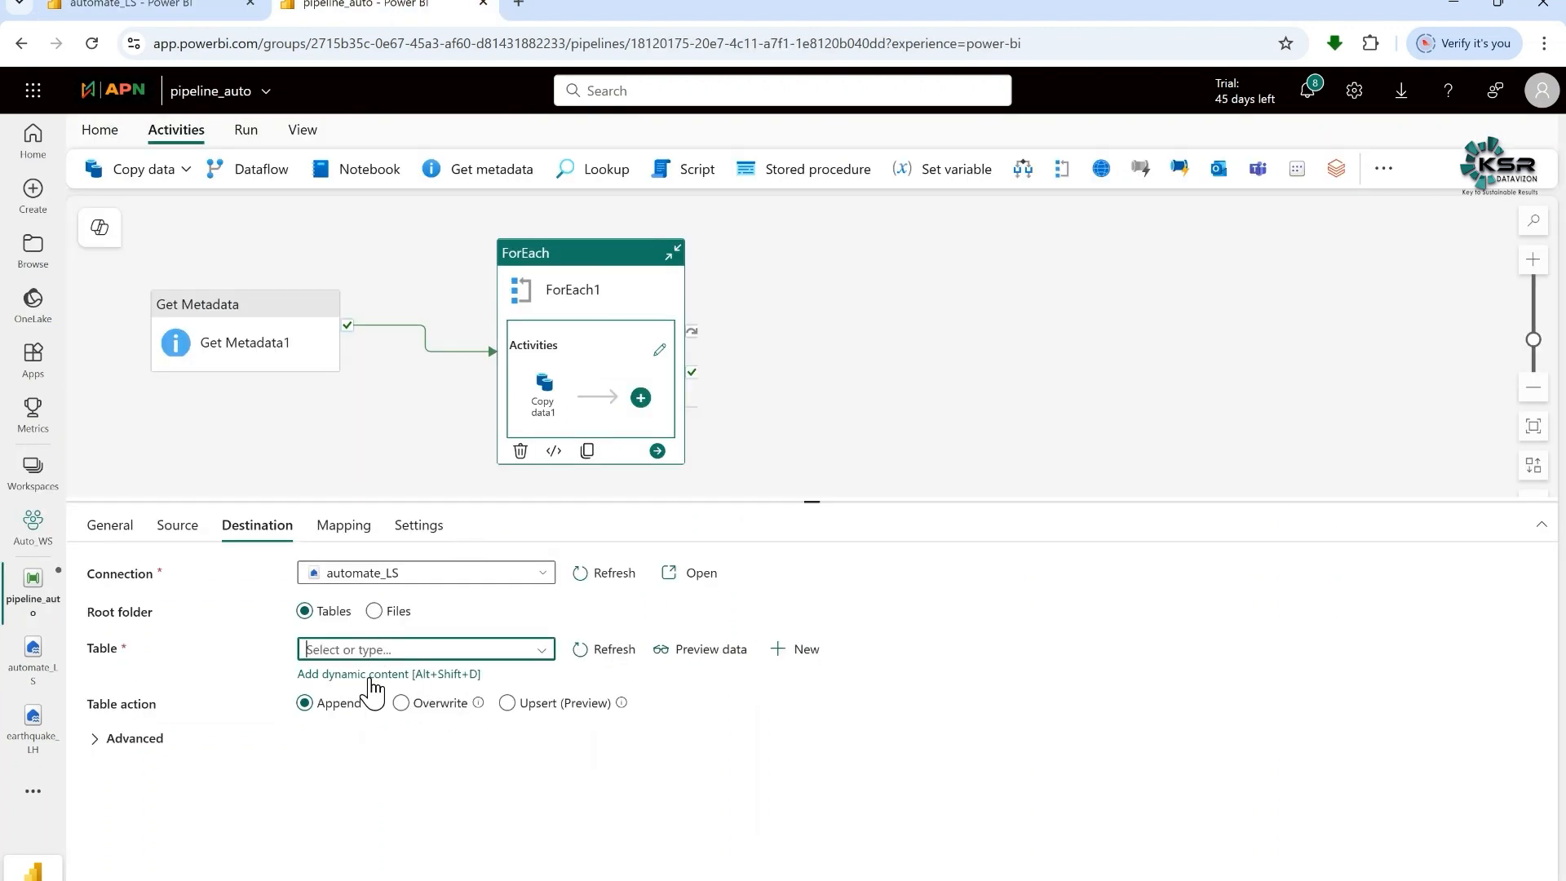
left_click(372, 681)
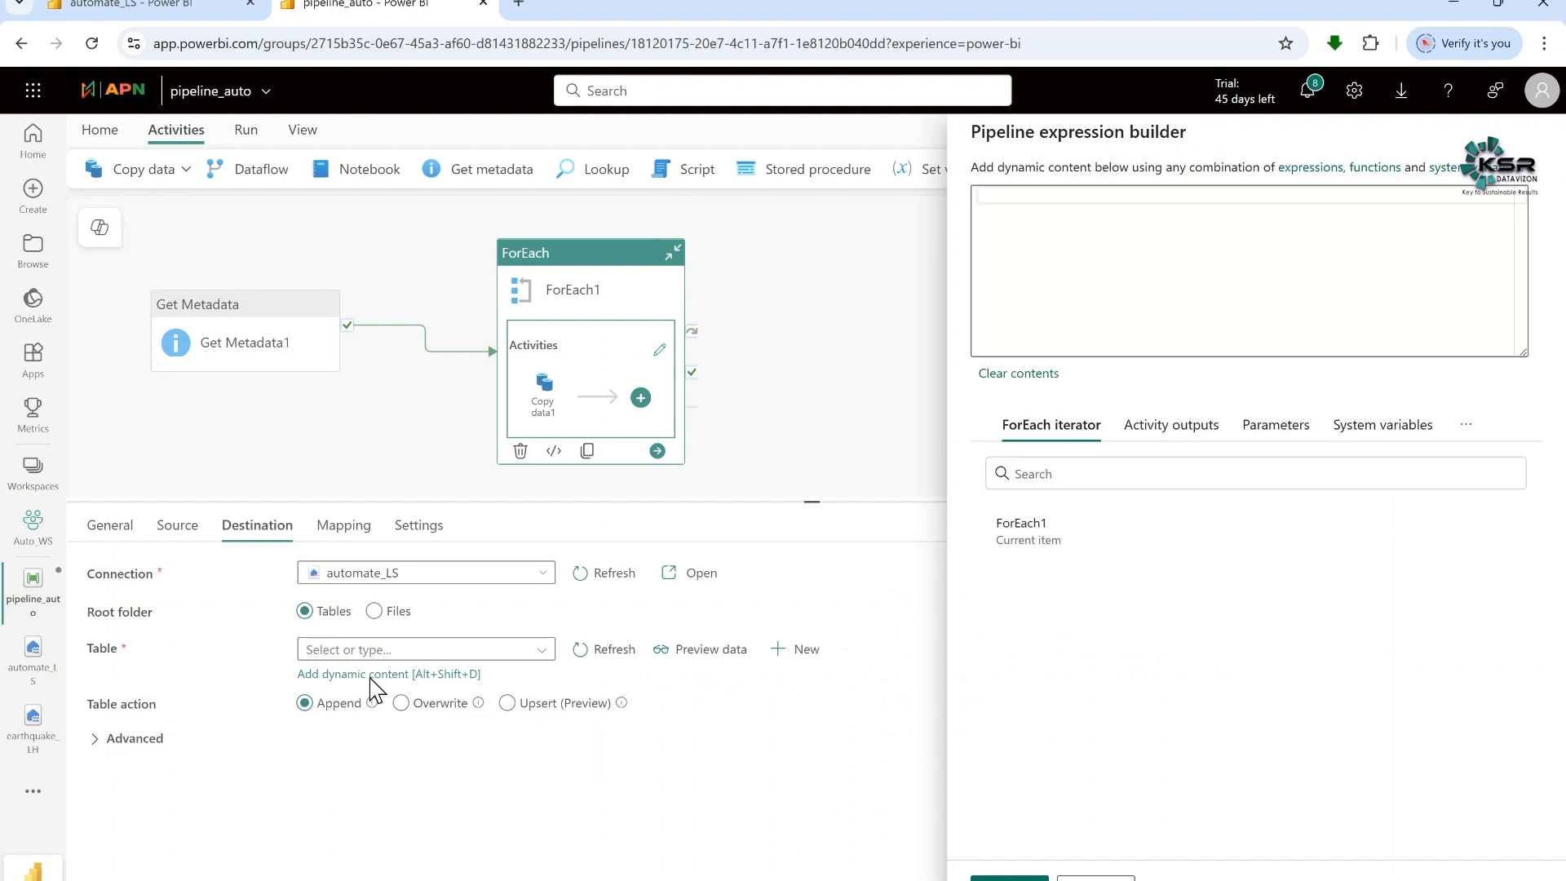
left_click(1057, 545)
type(".")
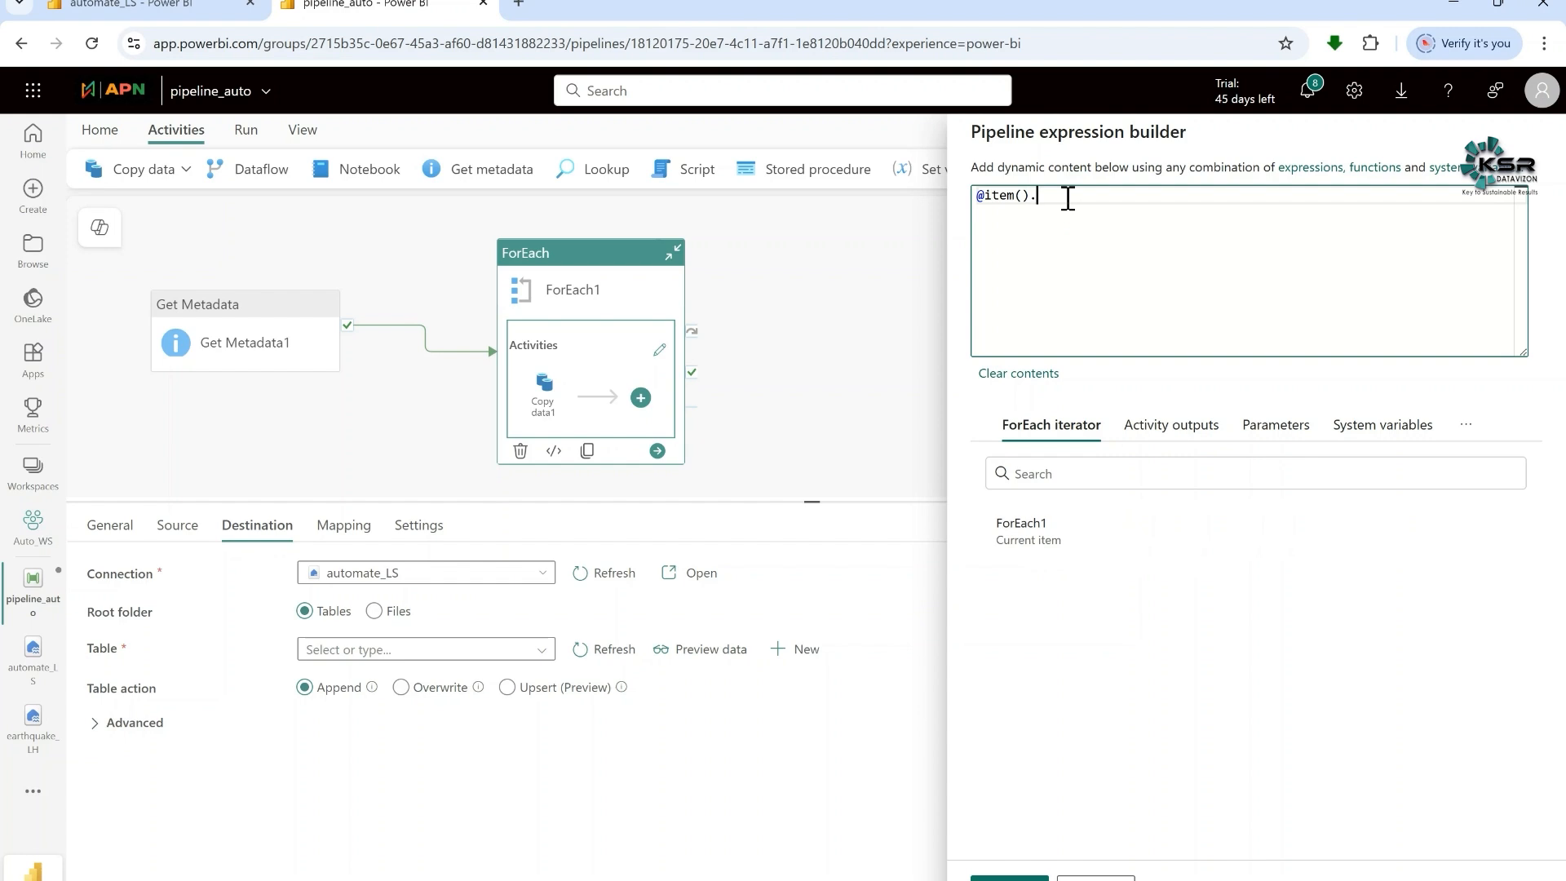
type("name")
left_click(1008, 878)
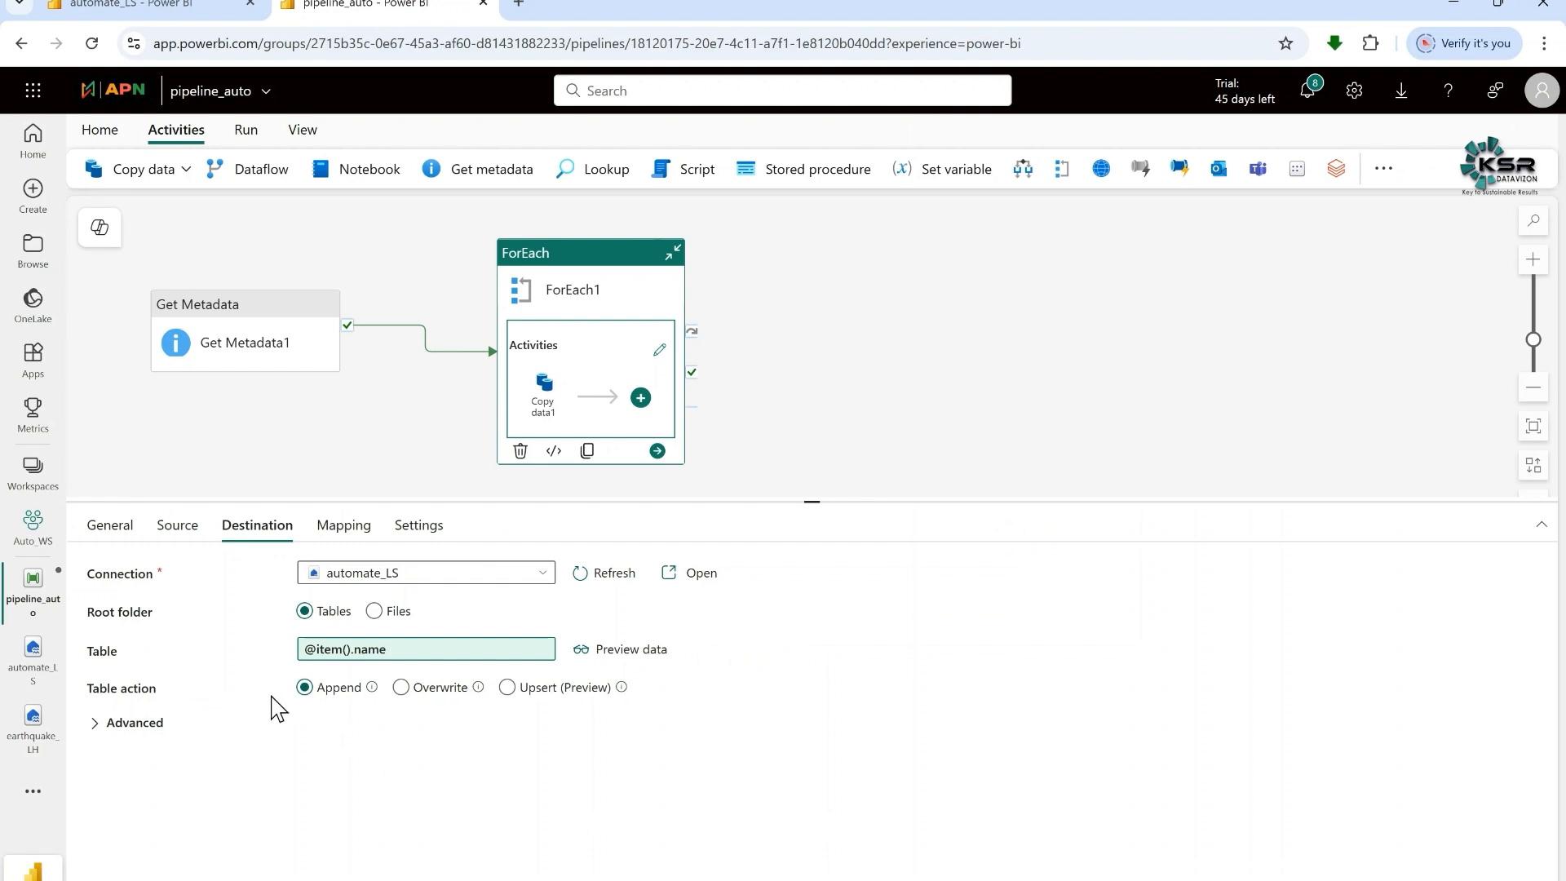
left_click(402, 690)
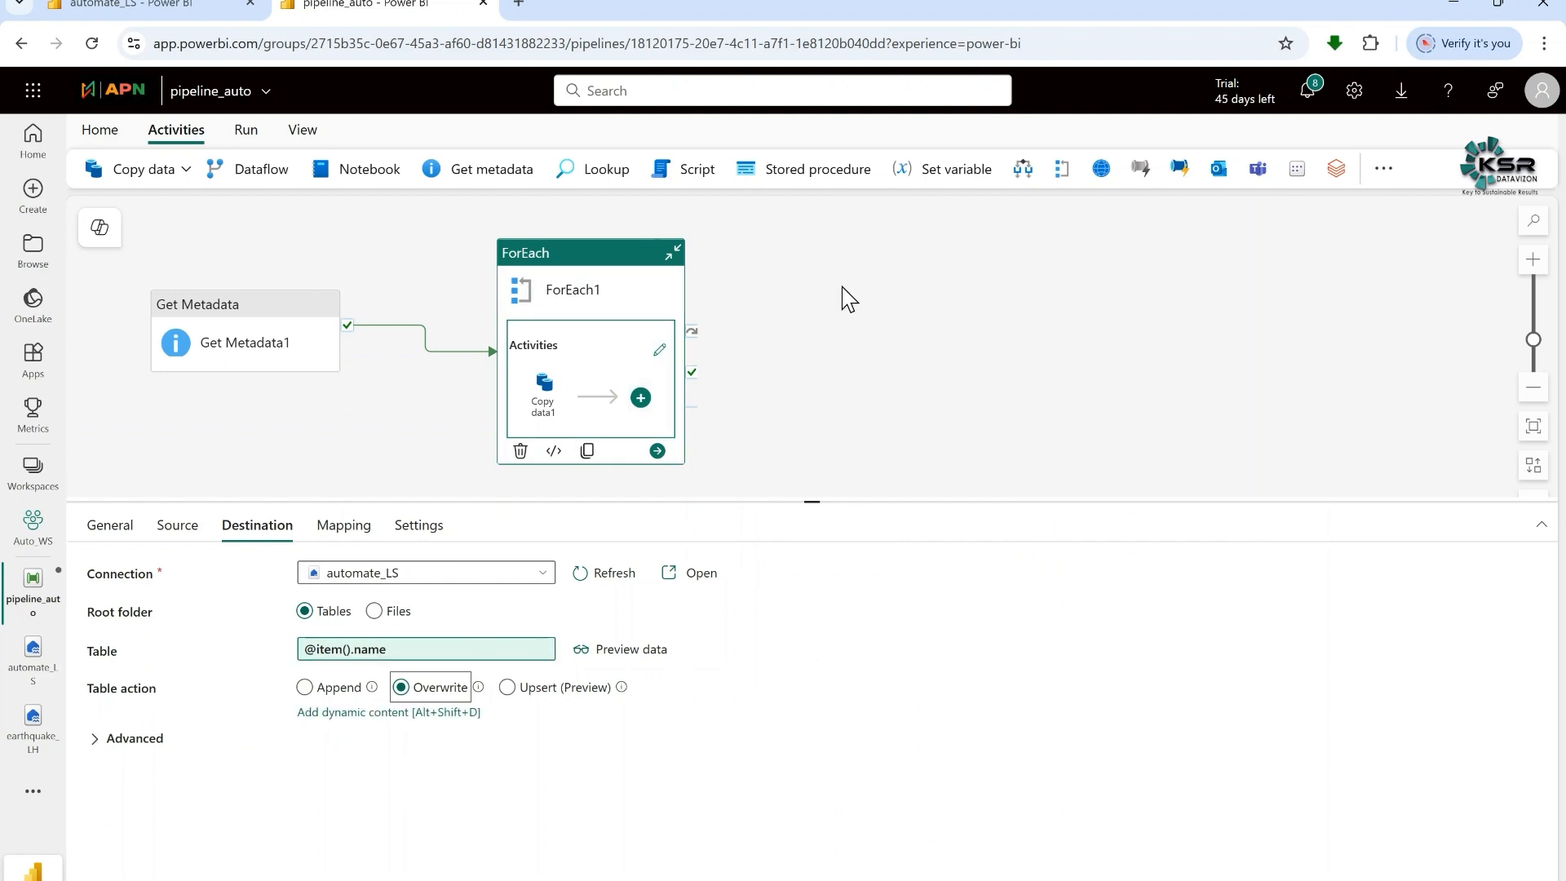
Save the pipeline_auto pipeline with its configured Get Metadata and ForEach activities
left_click_drag(315, 237, 478, 252)
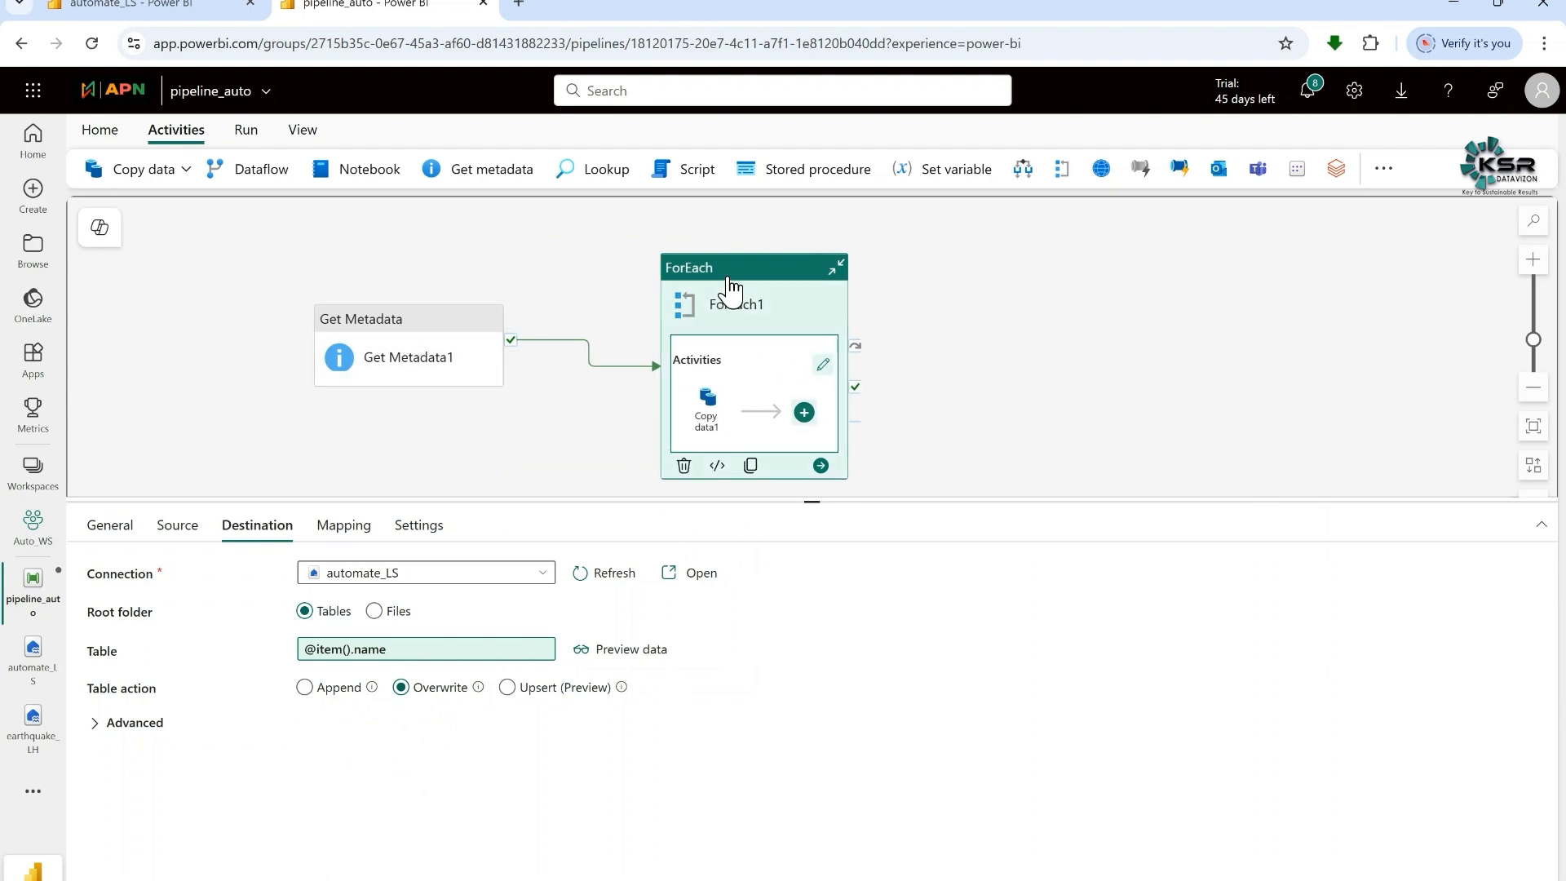
left_click(1032, 379)
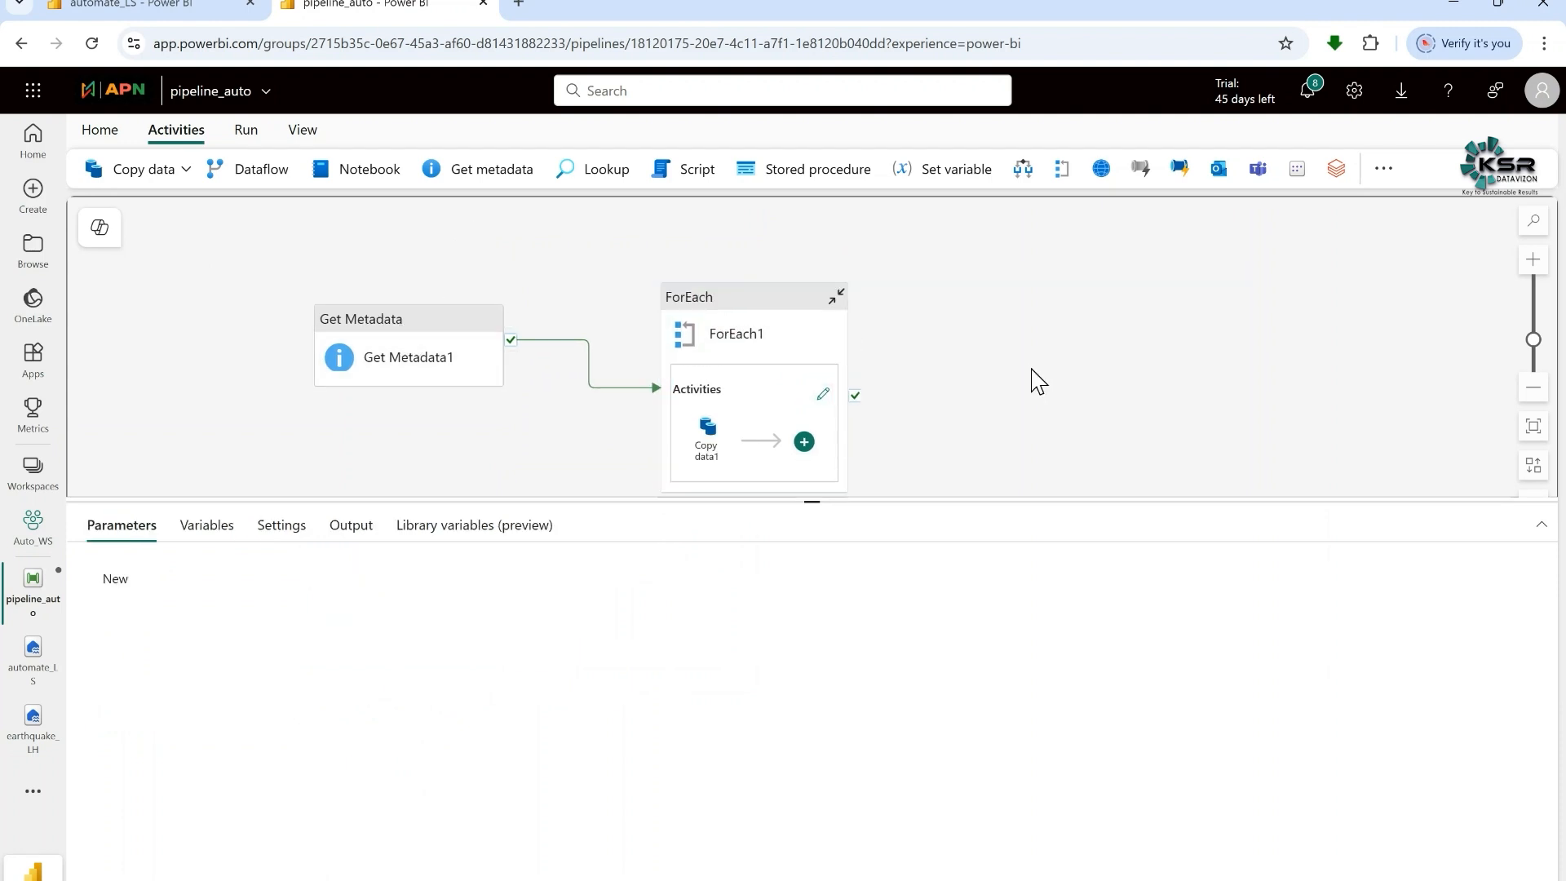
left_click(115, 139)
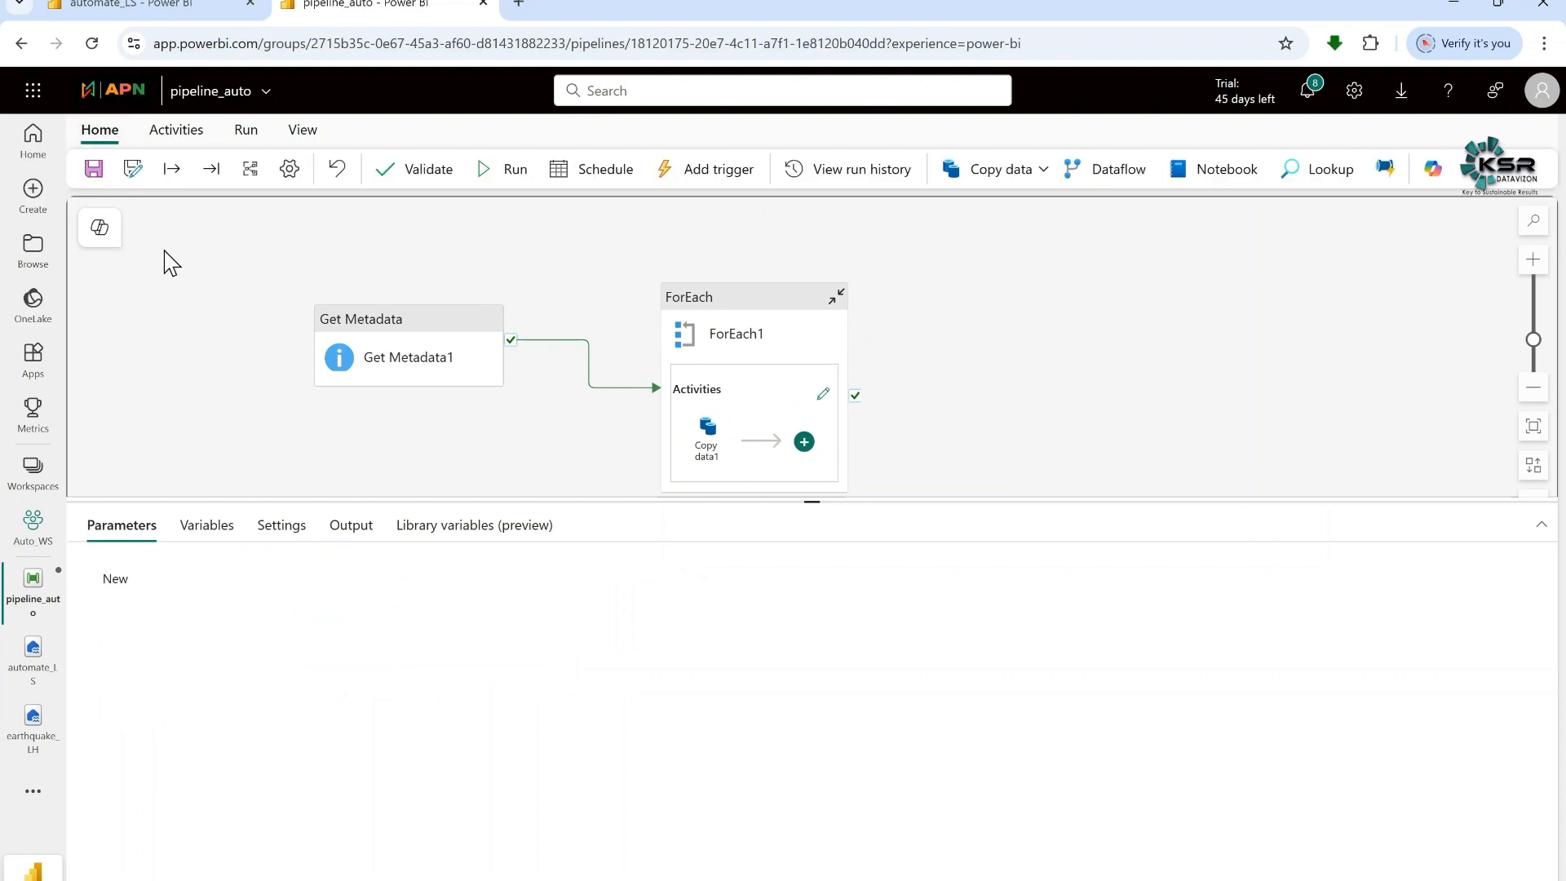
left_click(94, 171)
Upload Custumer_Data.csv from the Blogs folder to the Files section of the automate_LS lakehouse
left_click(176, 14)
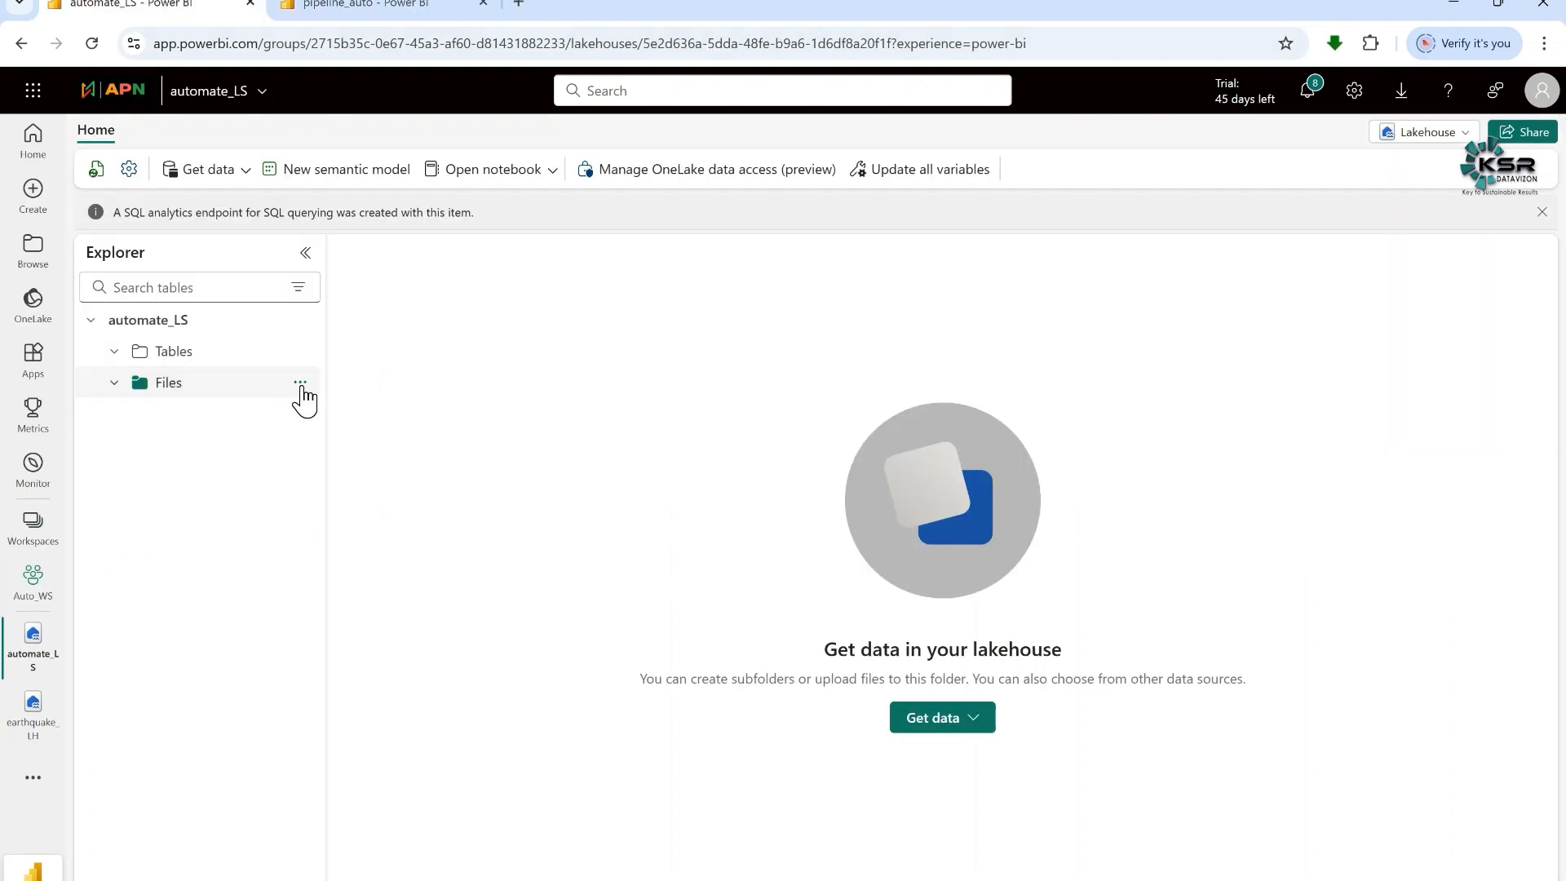
left_click(300, 384)
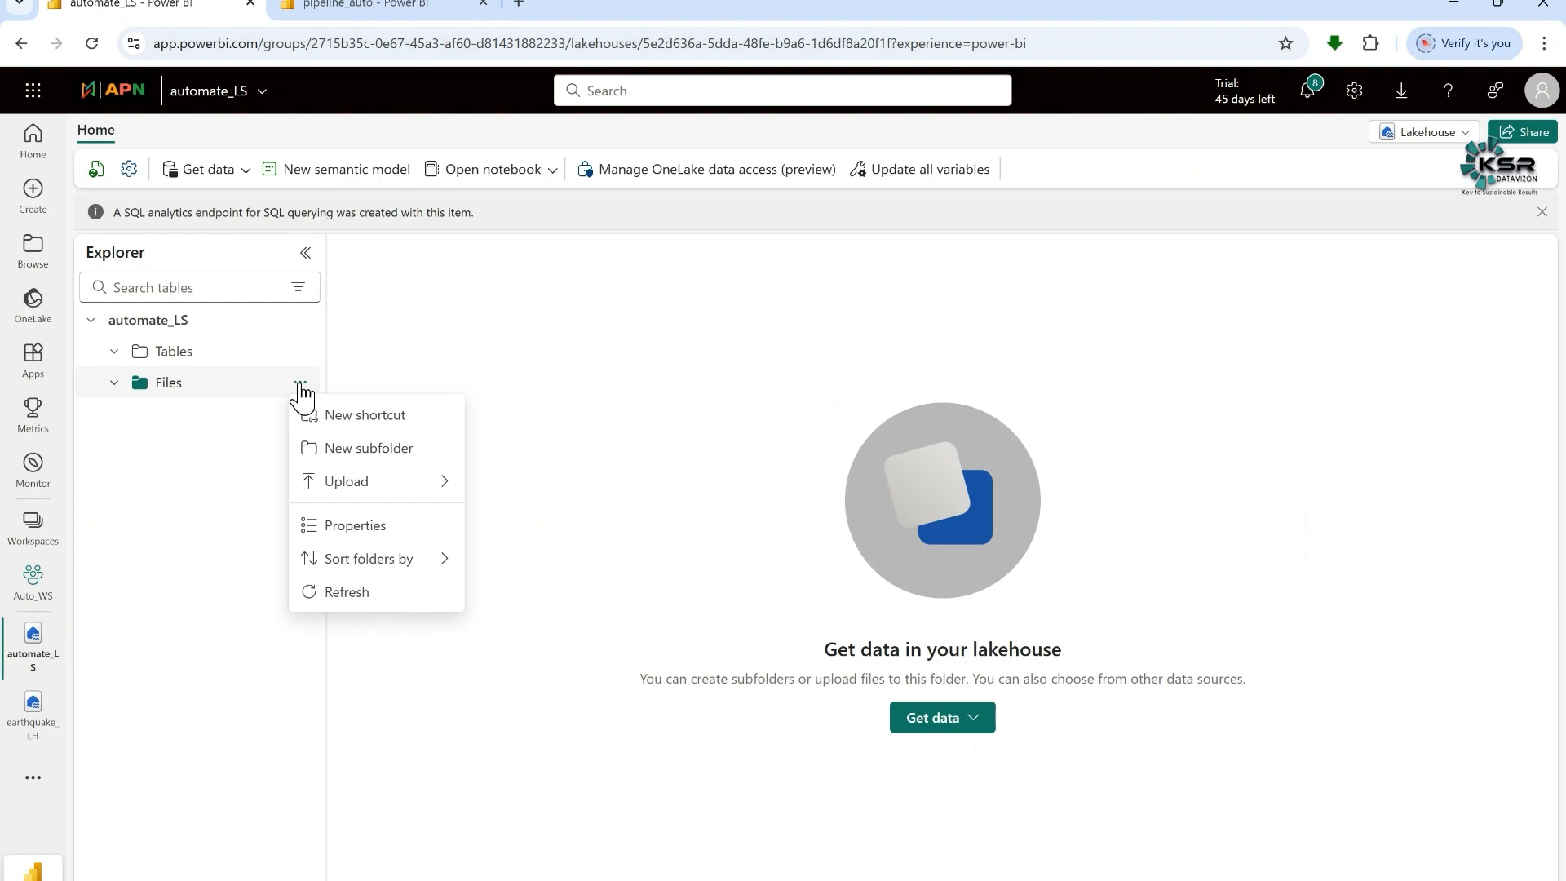
mouse_move(343, 485)
left_click(524, 487)
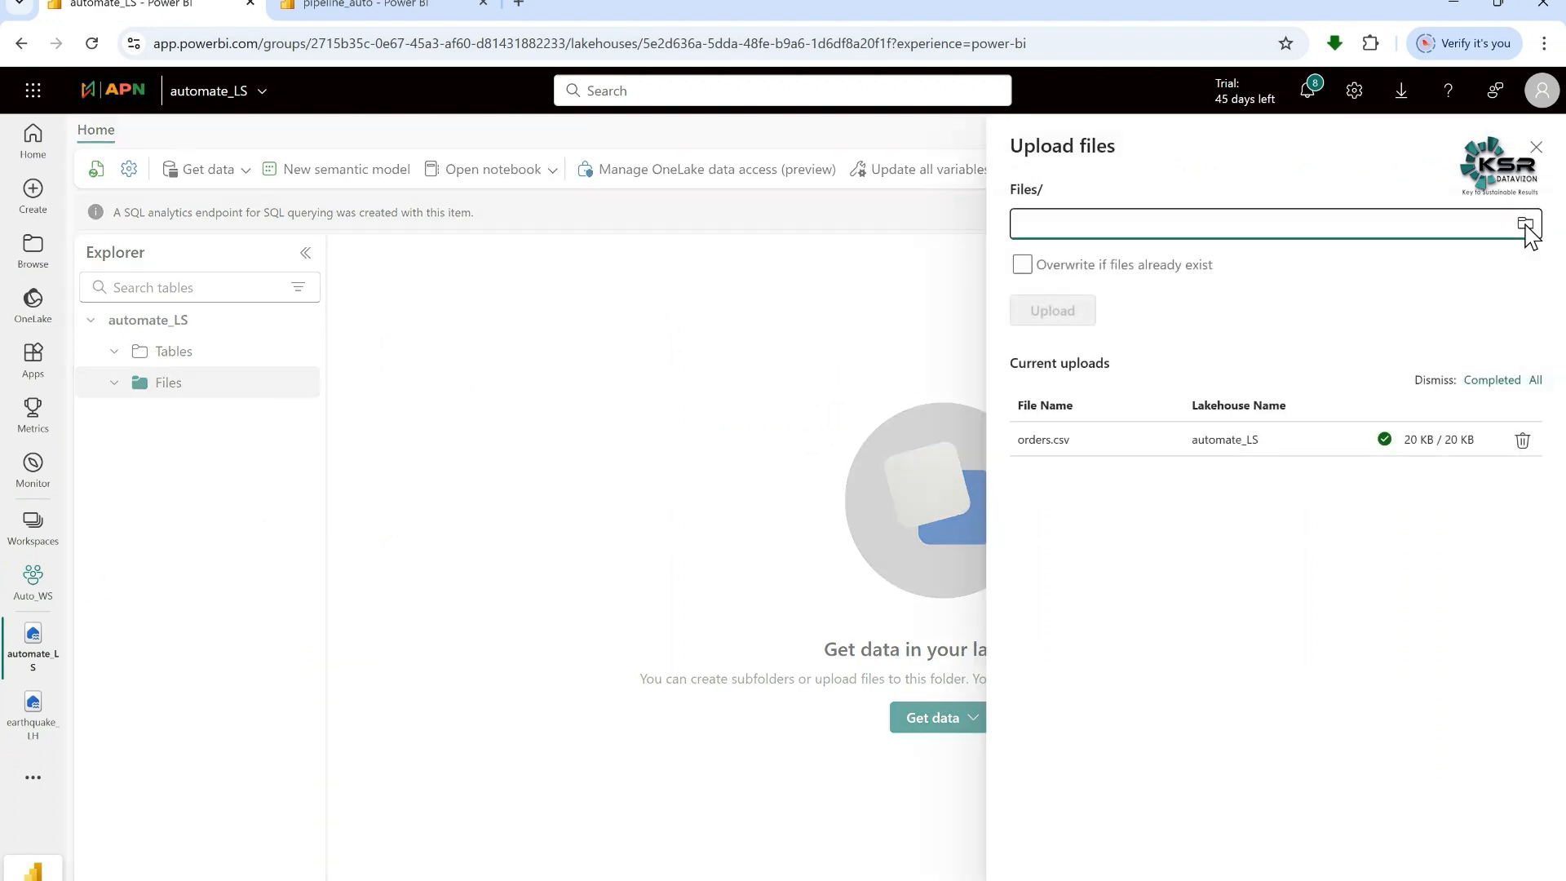
left_click(1525, 224)
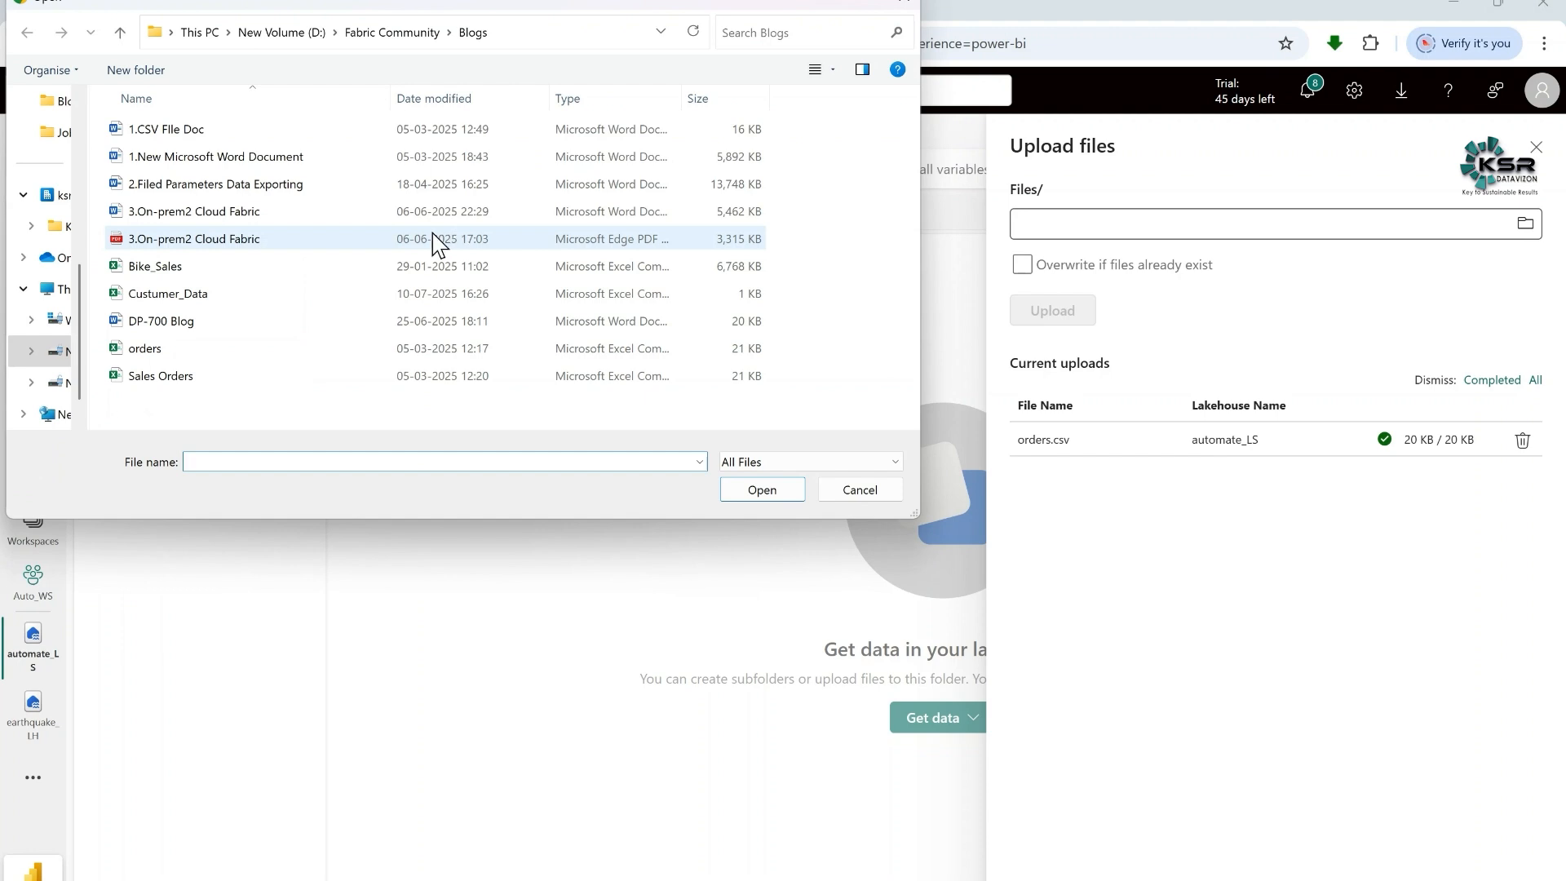
left_click(186, 302)
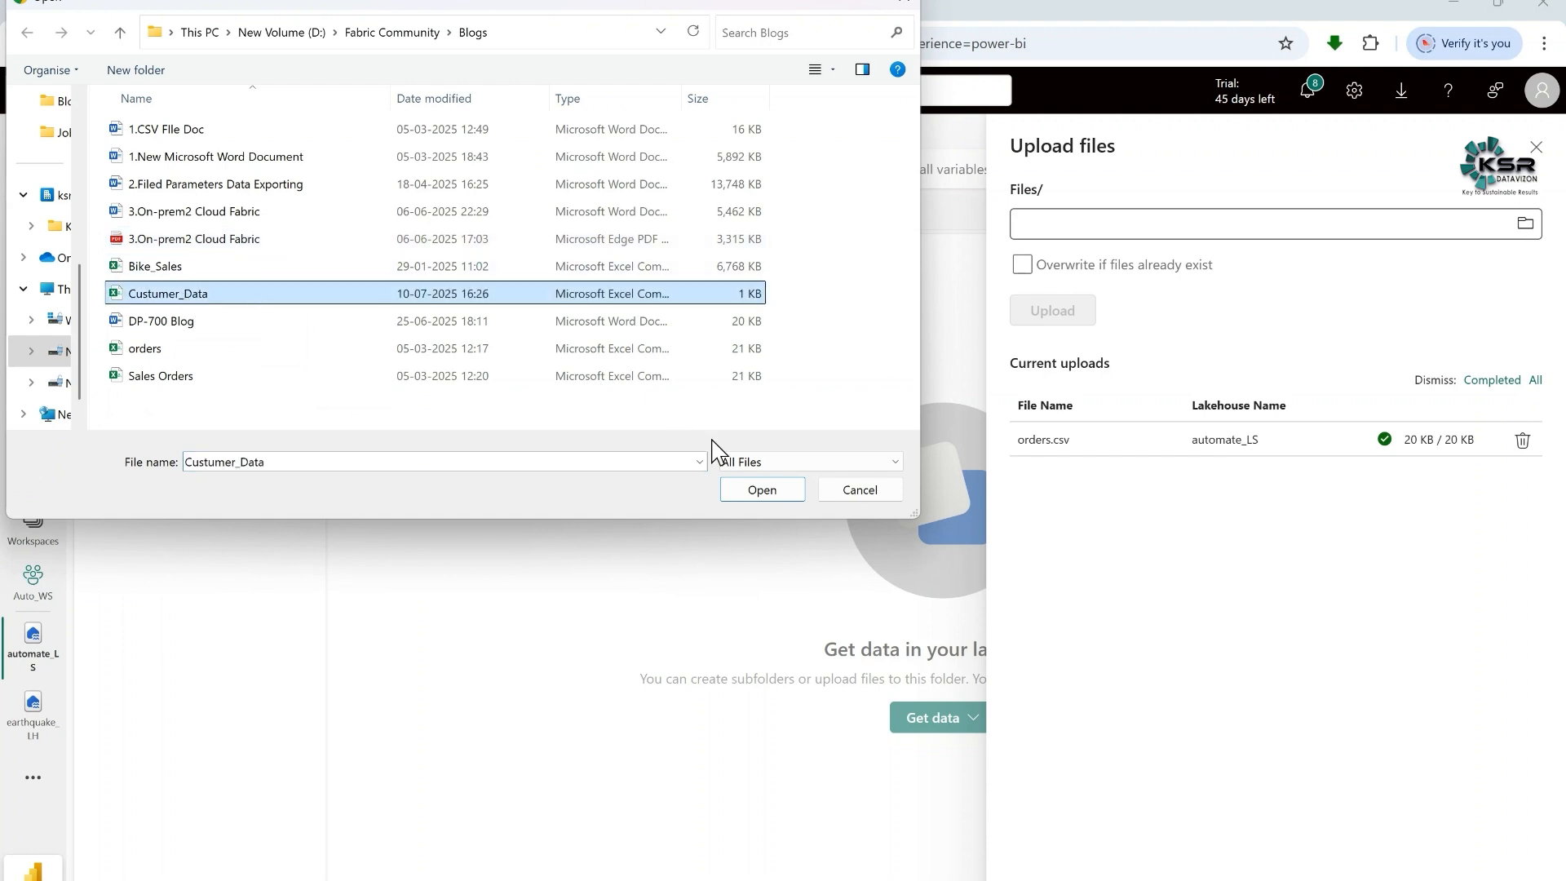
left_click(761, 490)
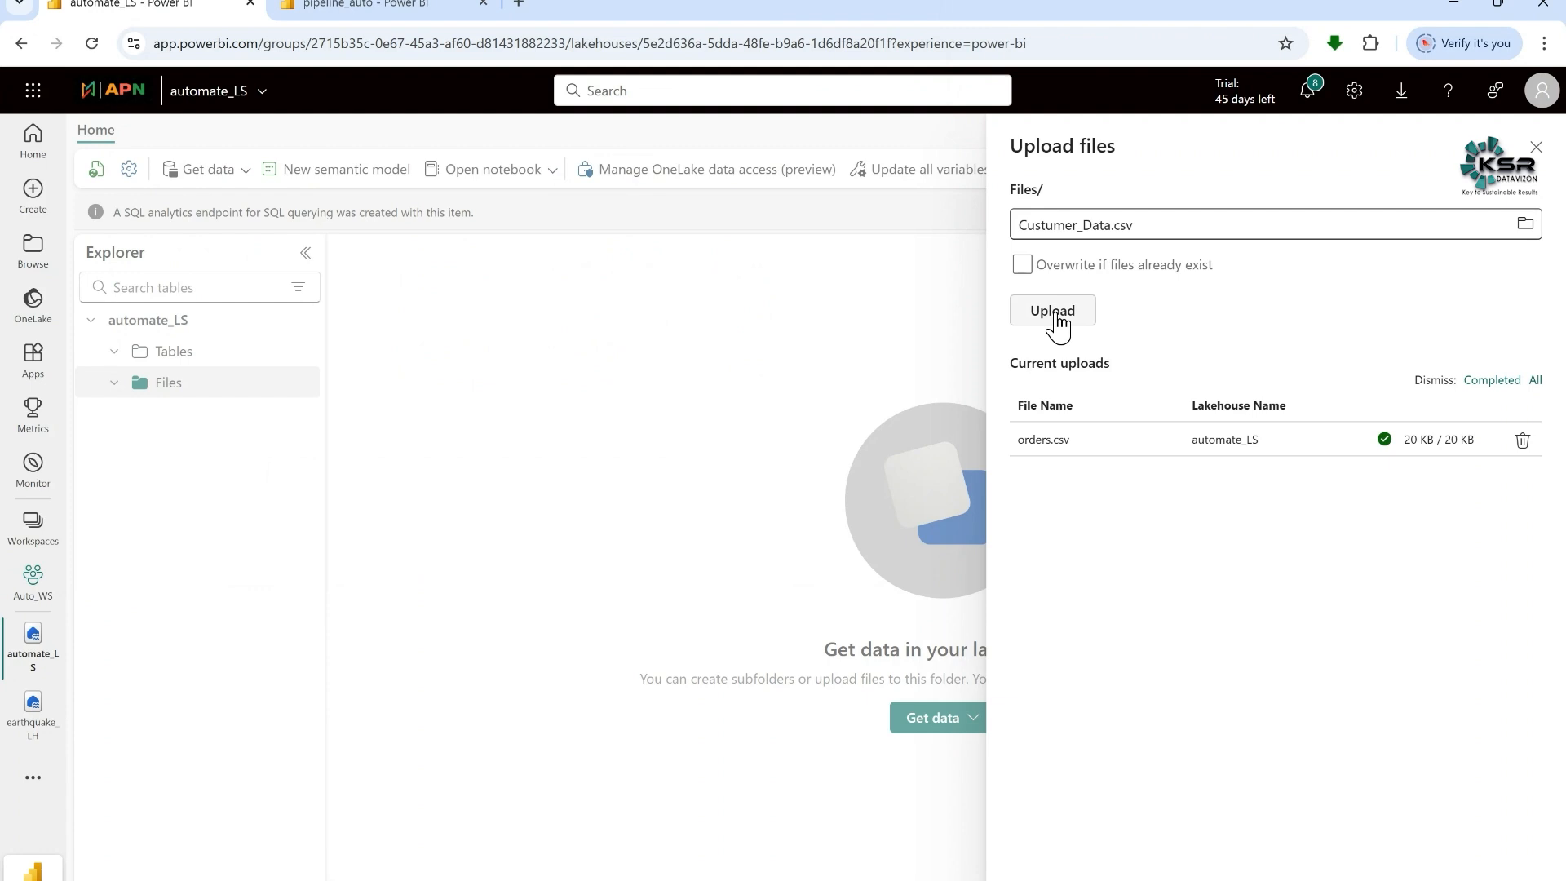
left_click(1058, 323)
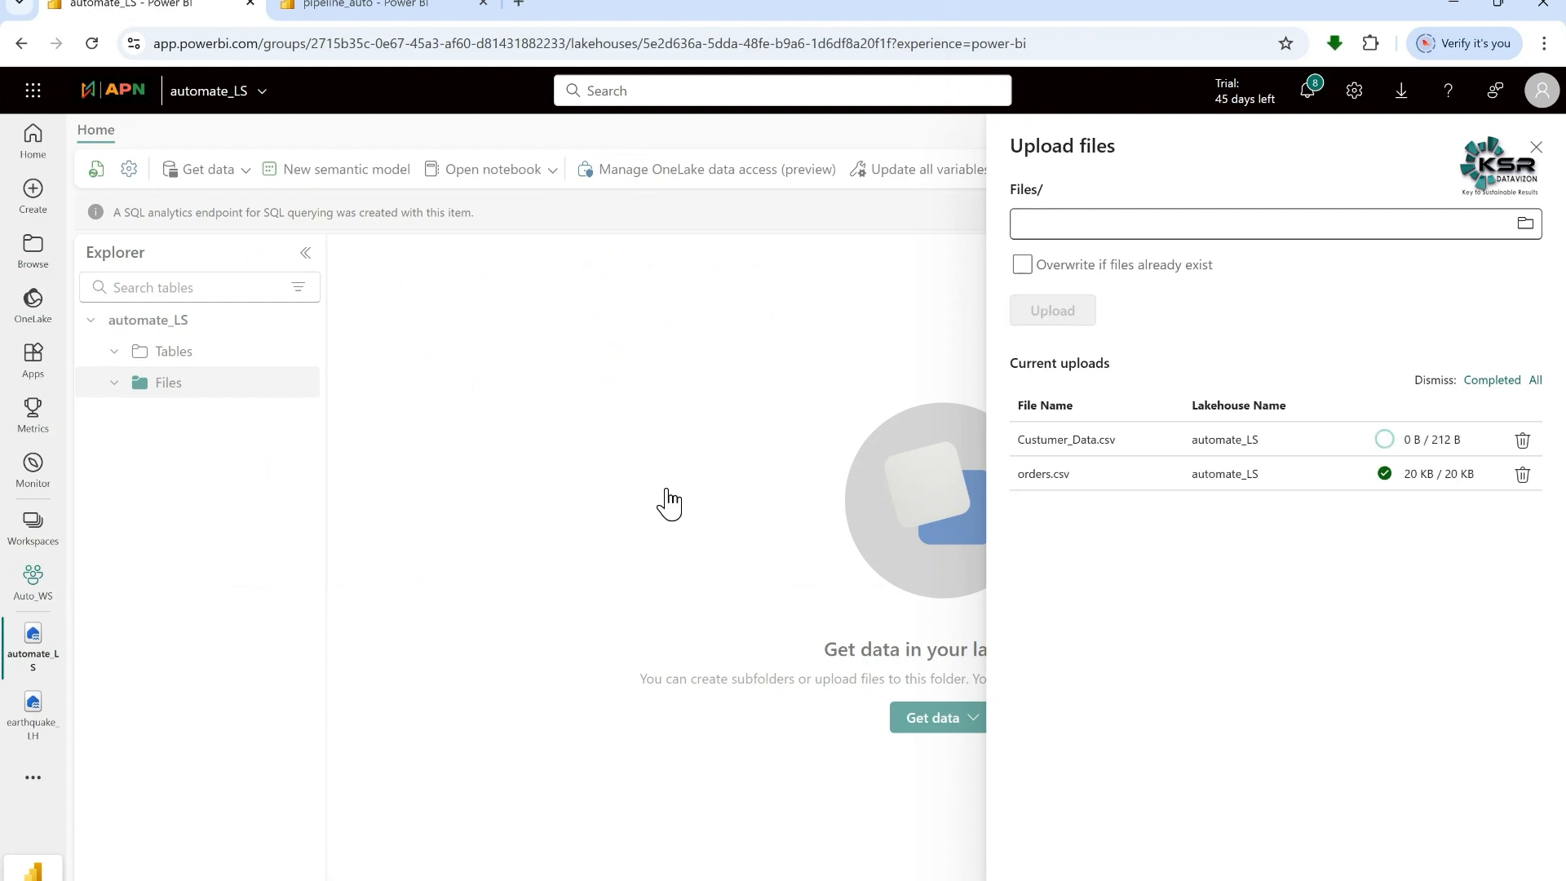
left_click(1536, 147)
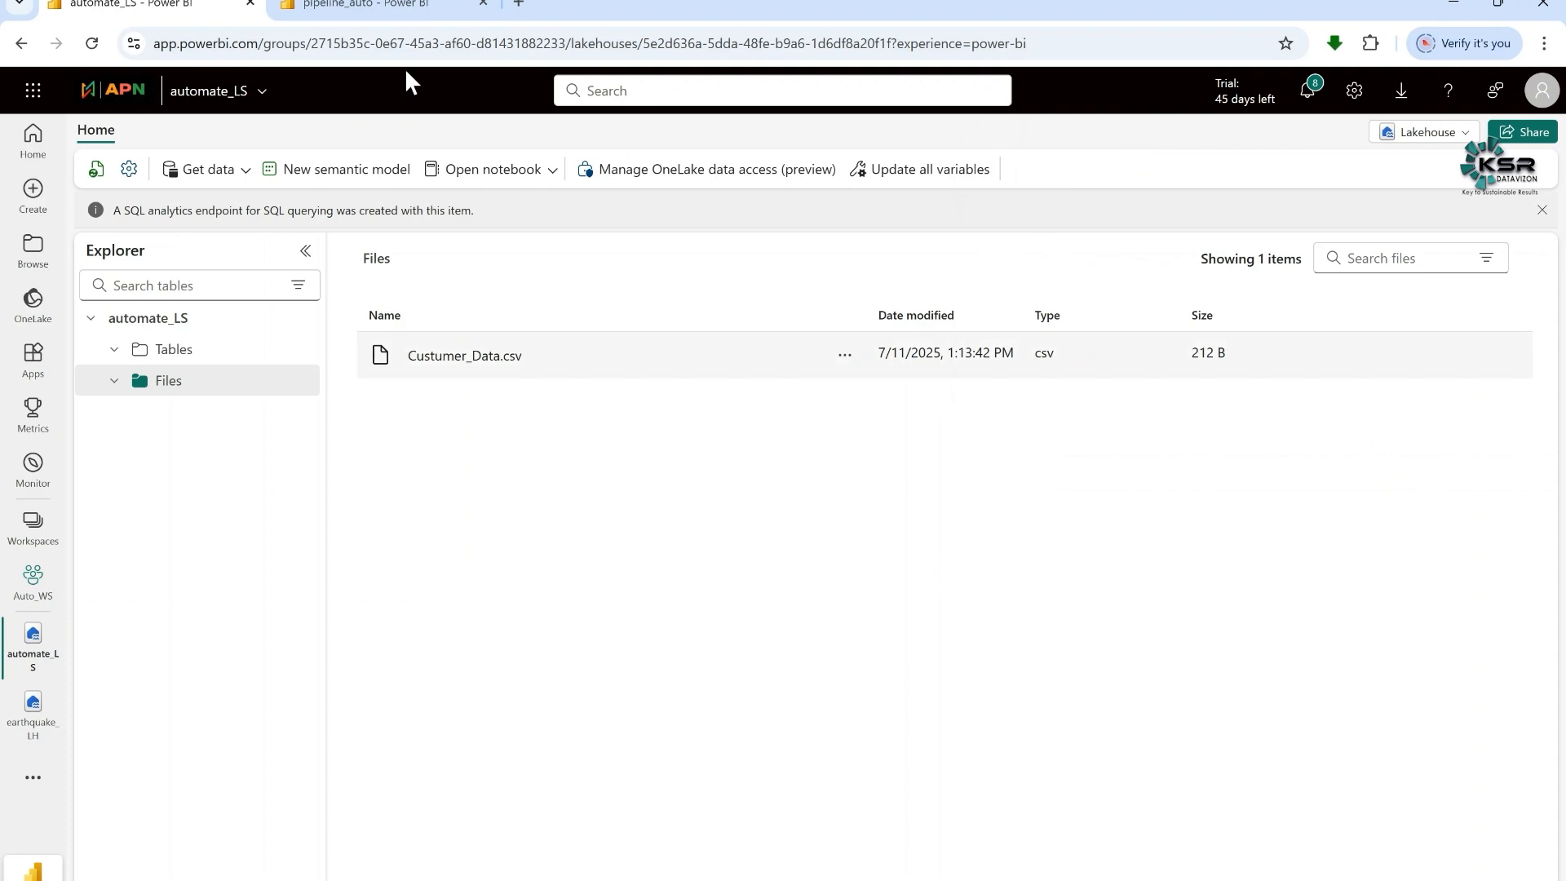
Check the Tables section of the automate_LS lakehouse and run the pipeline_auto pipeline
left_click(368, 12)
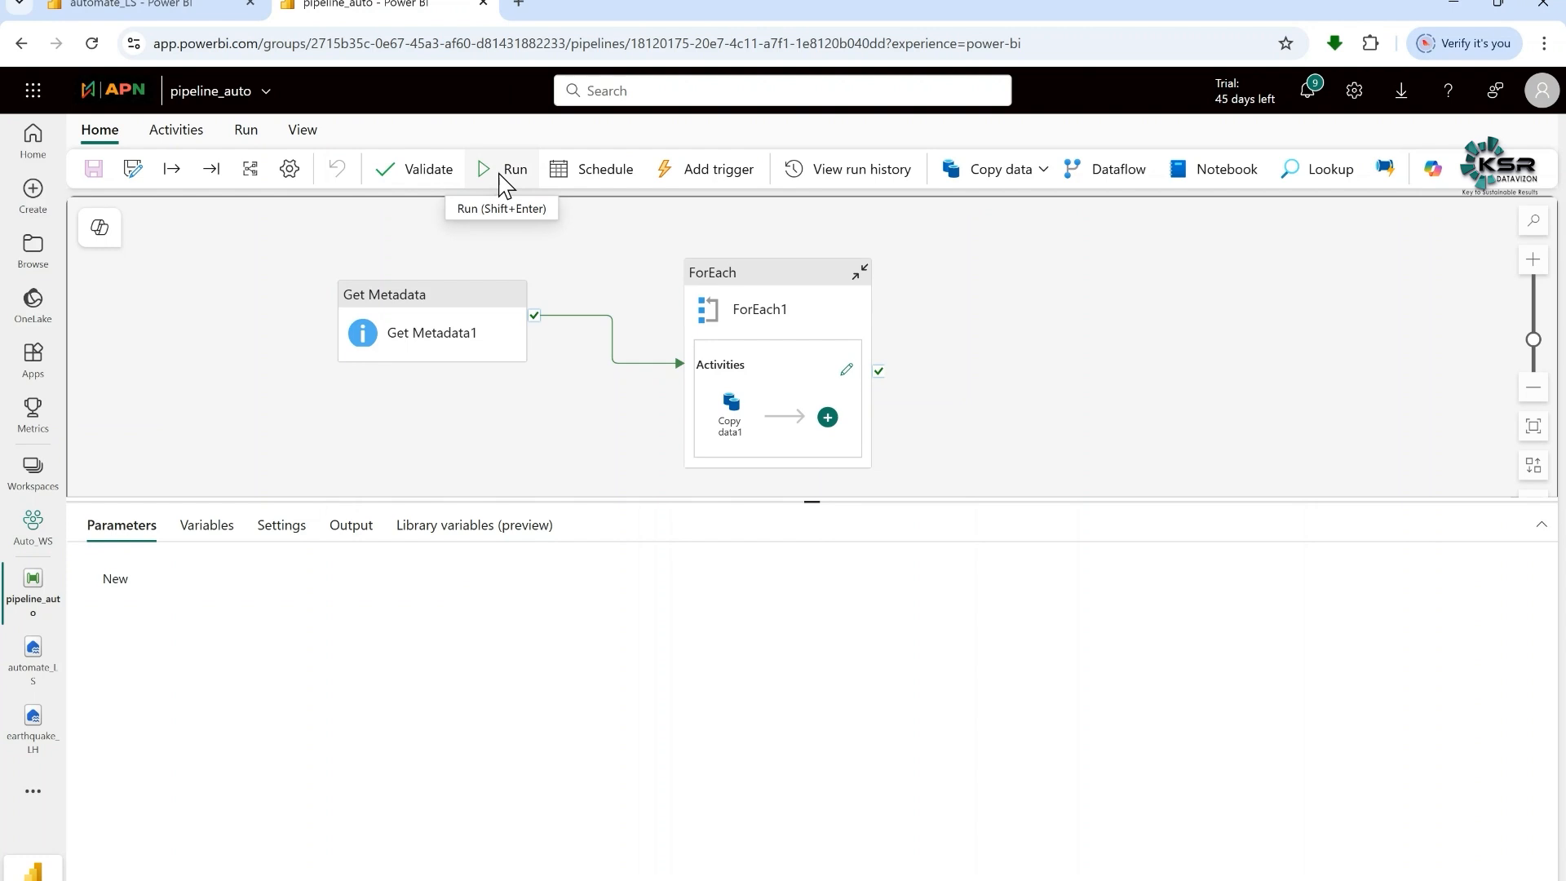
left_click(160, 13)
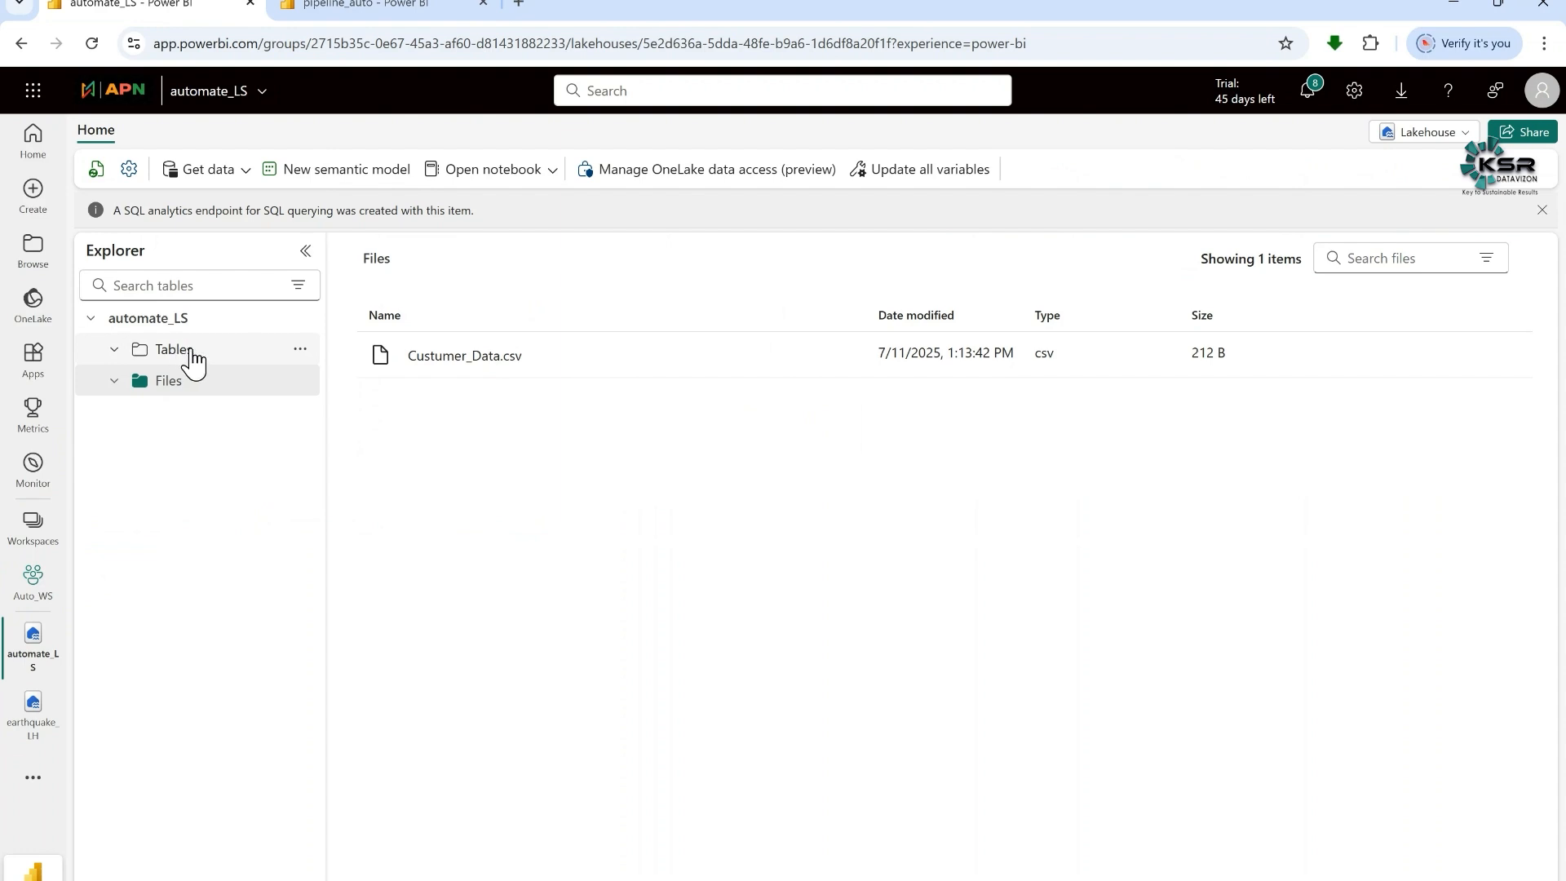
left_click(359, 10)
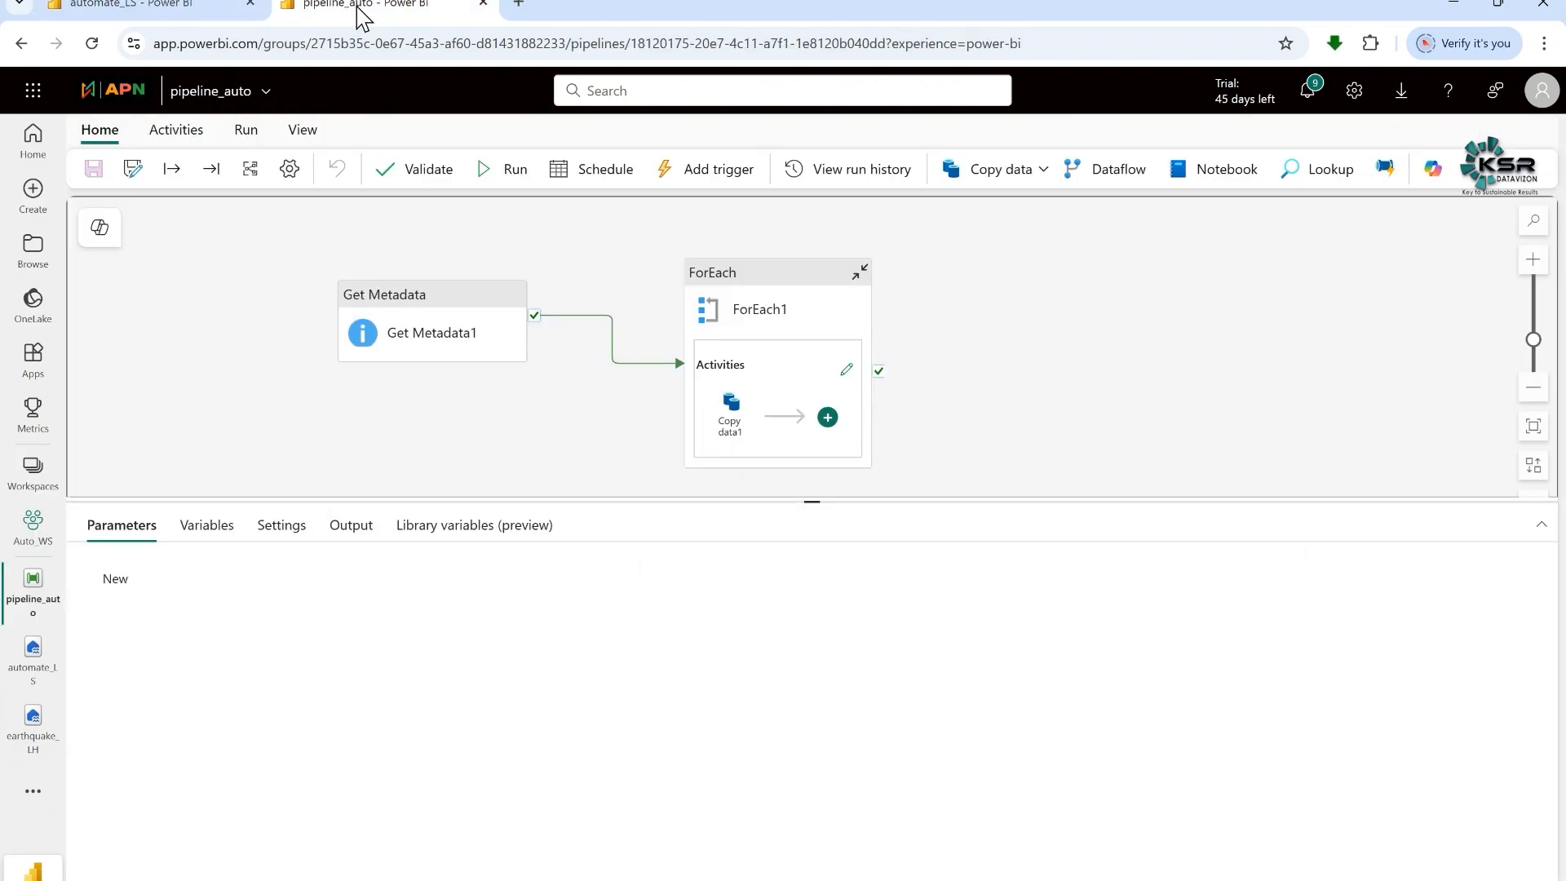
left_click(512, 183)
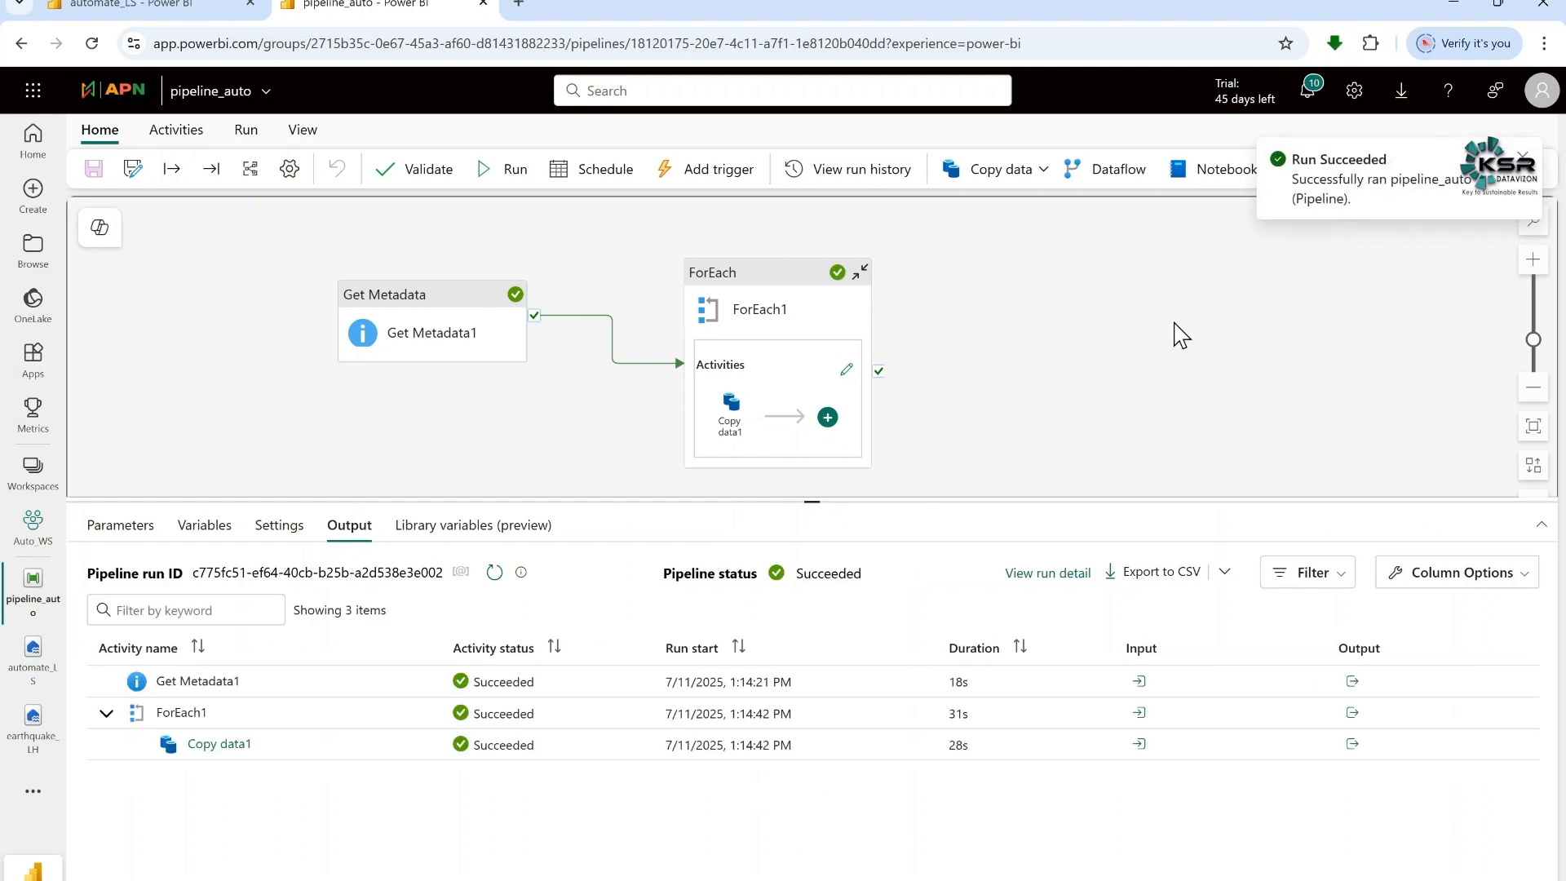
Refresh the Tables section of the automate_LS lakehouse, reload the lakehouse page and return to the pipeline_auto run output
left_click(192, 13)
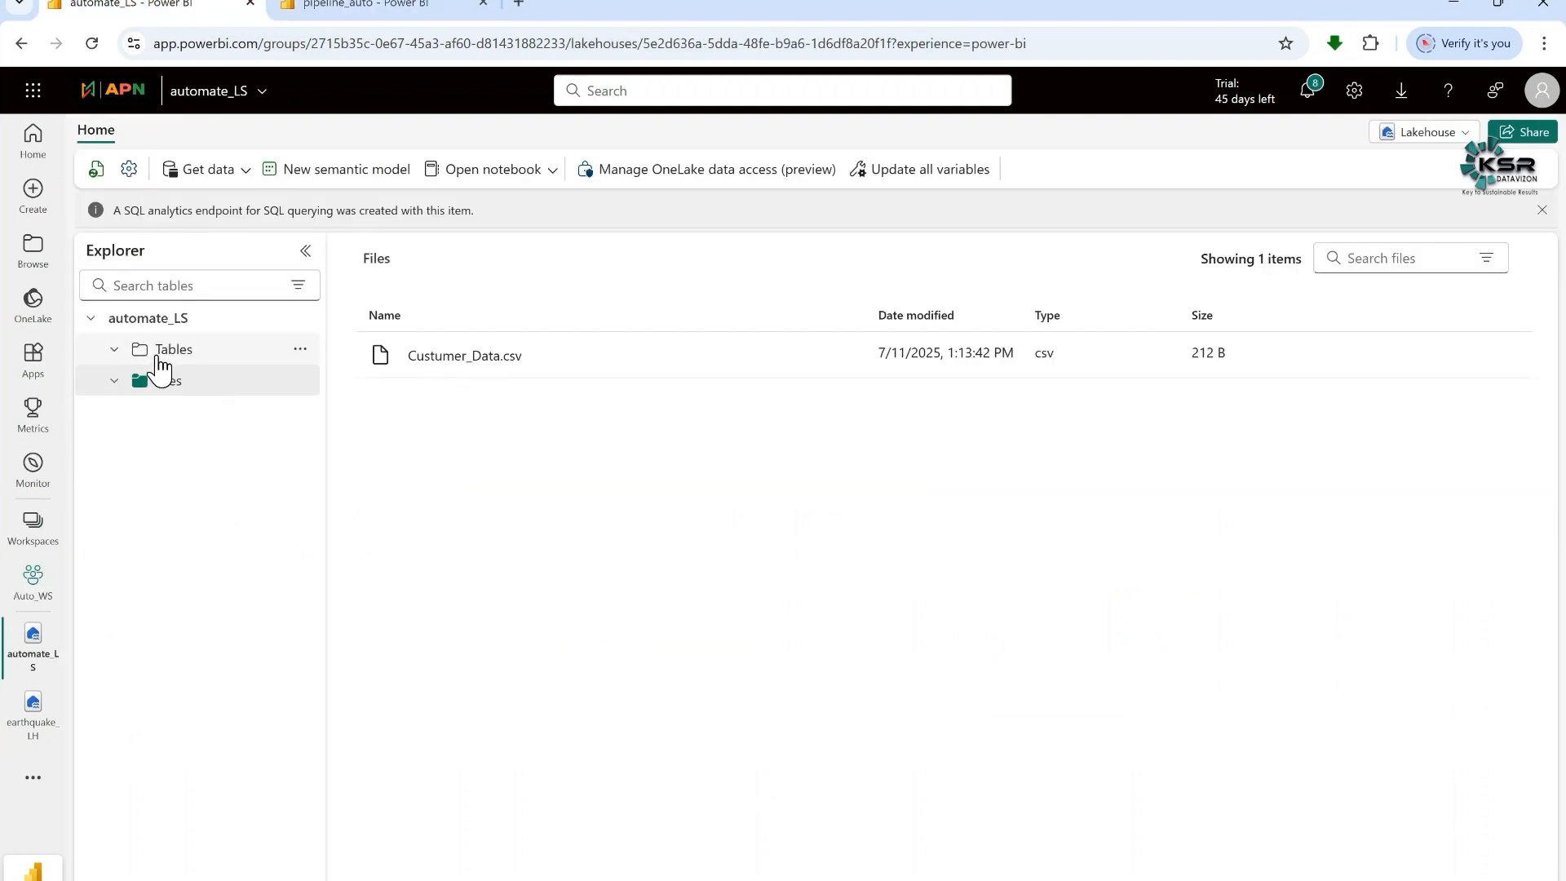
left_click(300, 350)
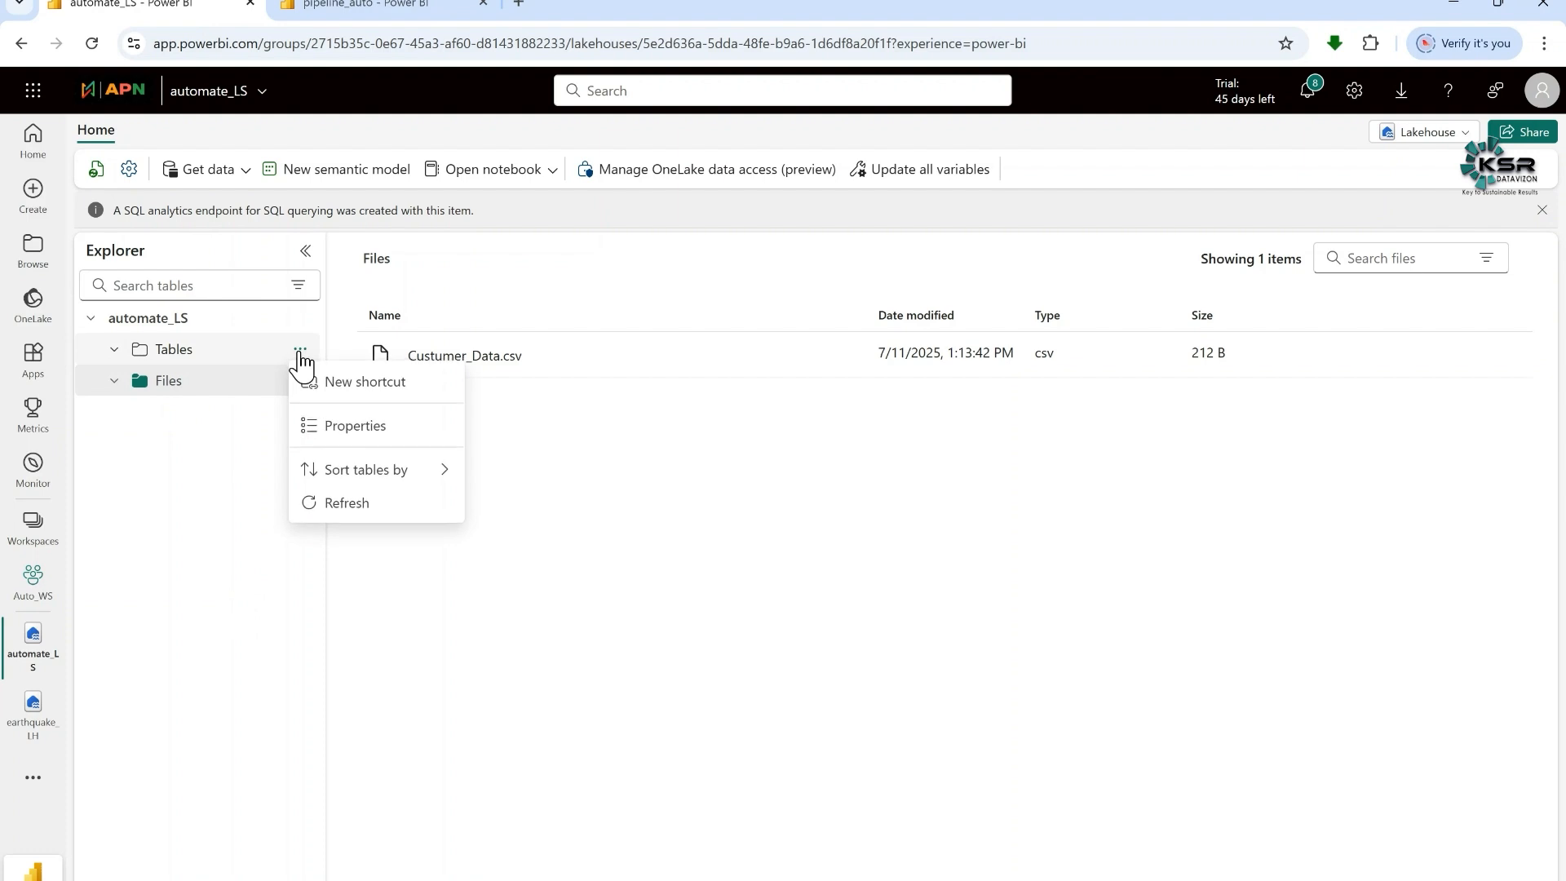
left_click(343, 506)
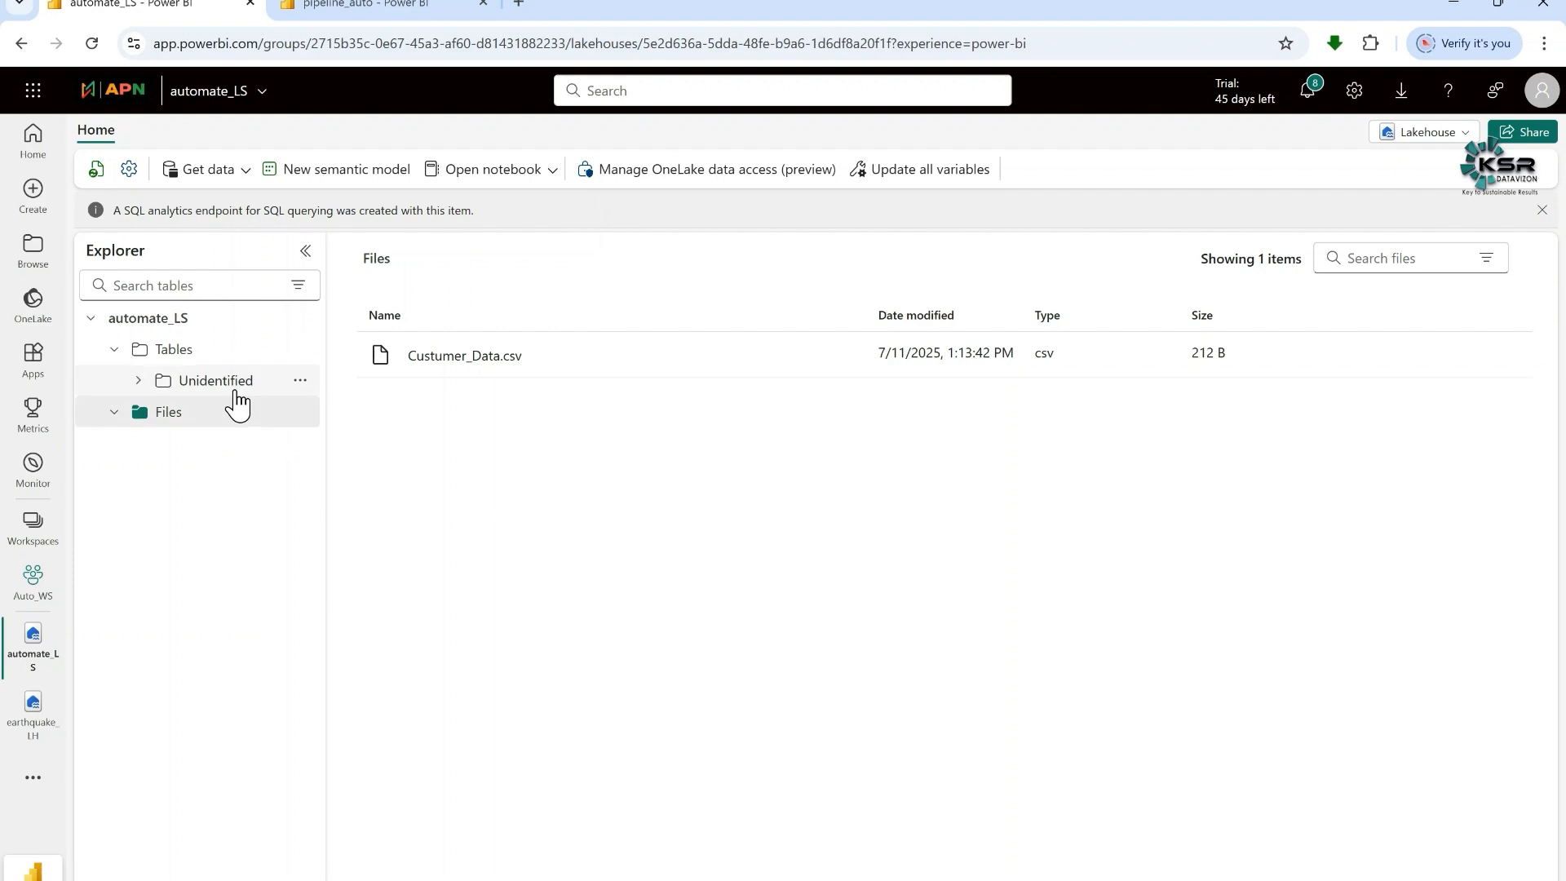
left_click(92, 48)
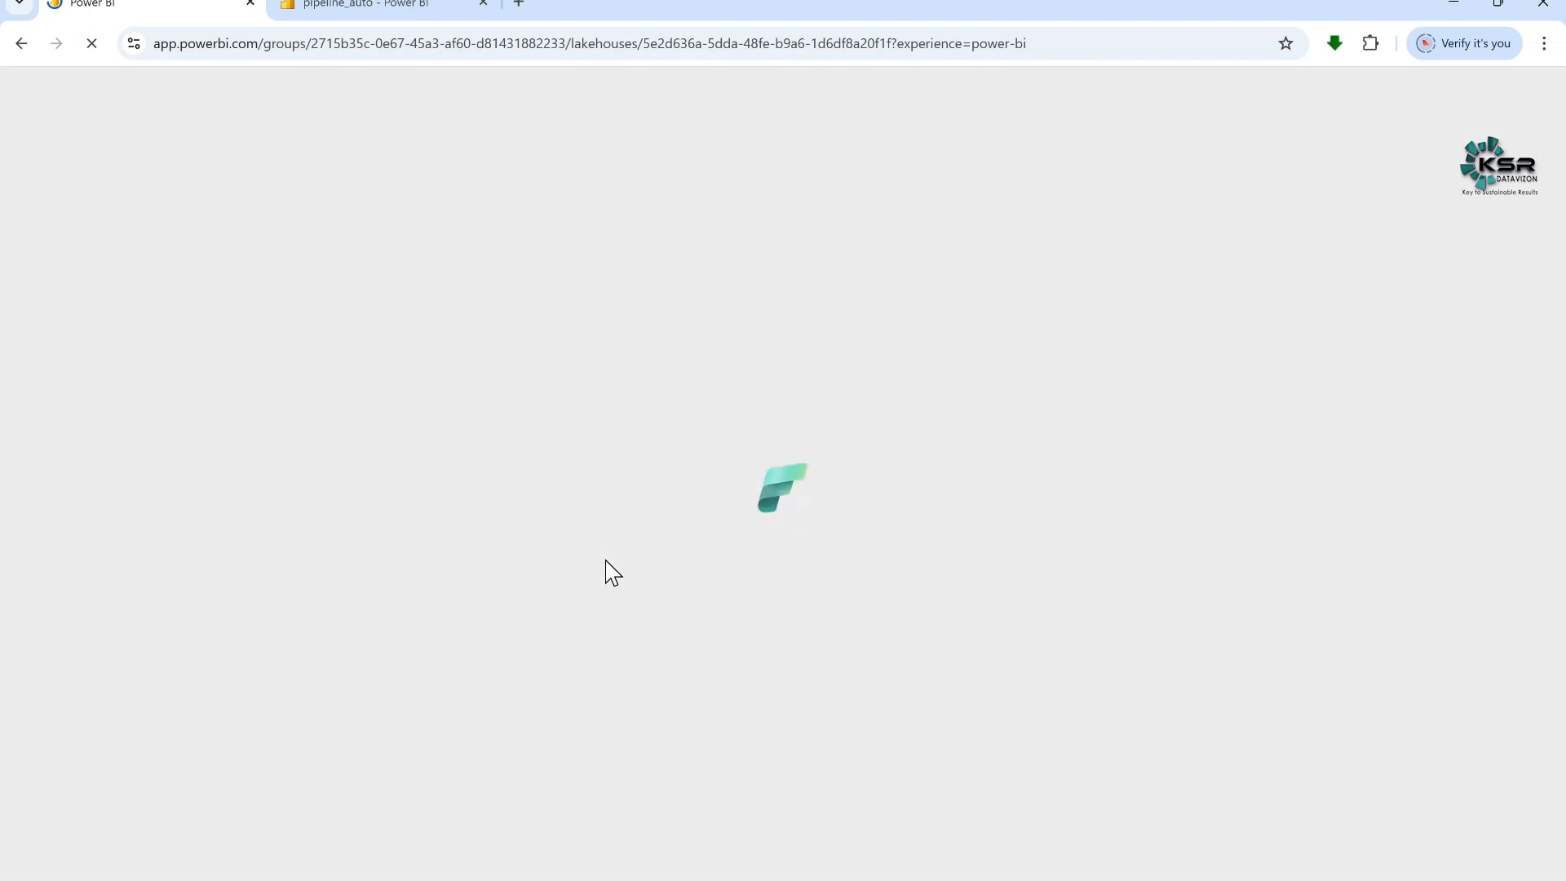
left_click(382, 6)
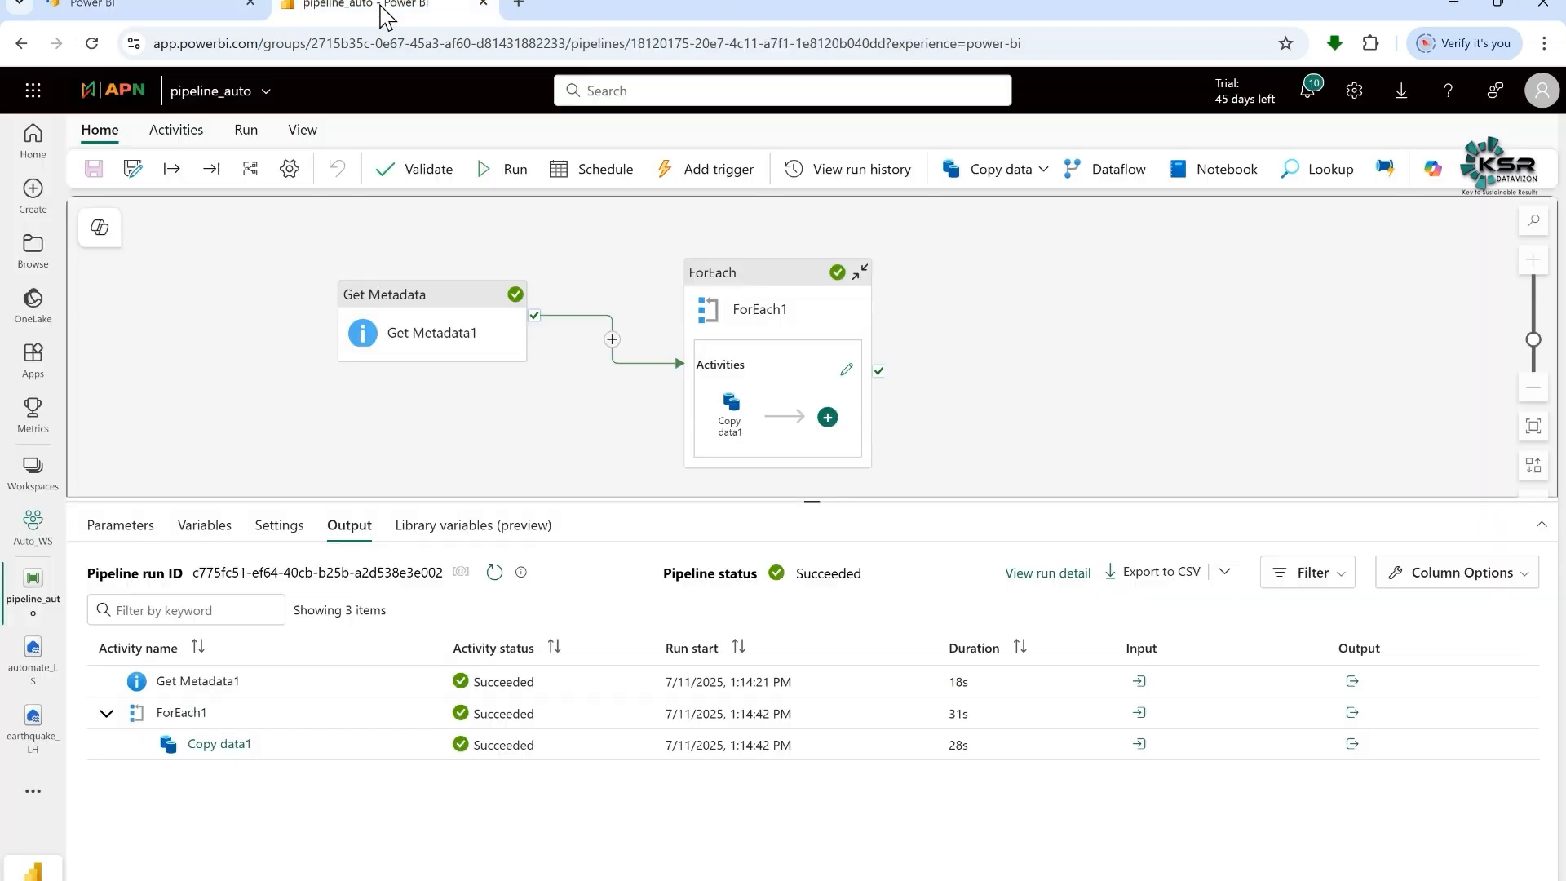
Check the Custumer_Data.csv table in the automate_LS lakehouse with a widened Explorer pane, and return to pipeline_auto
left_click(139, 10)
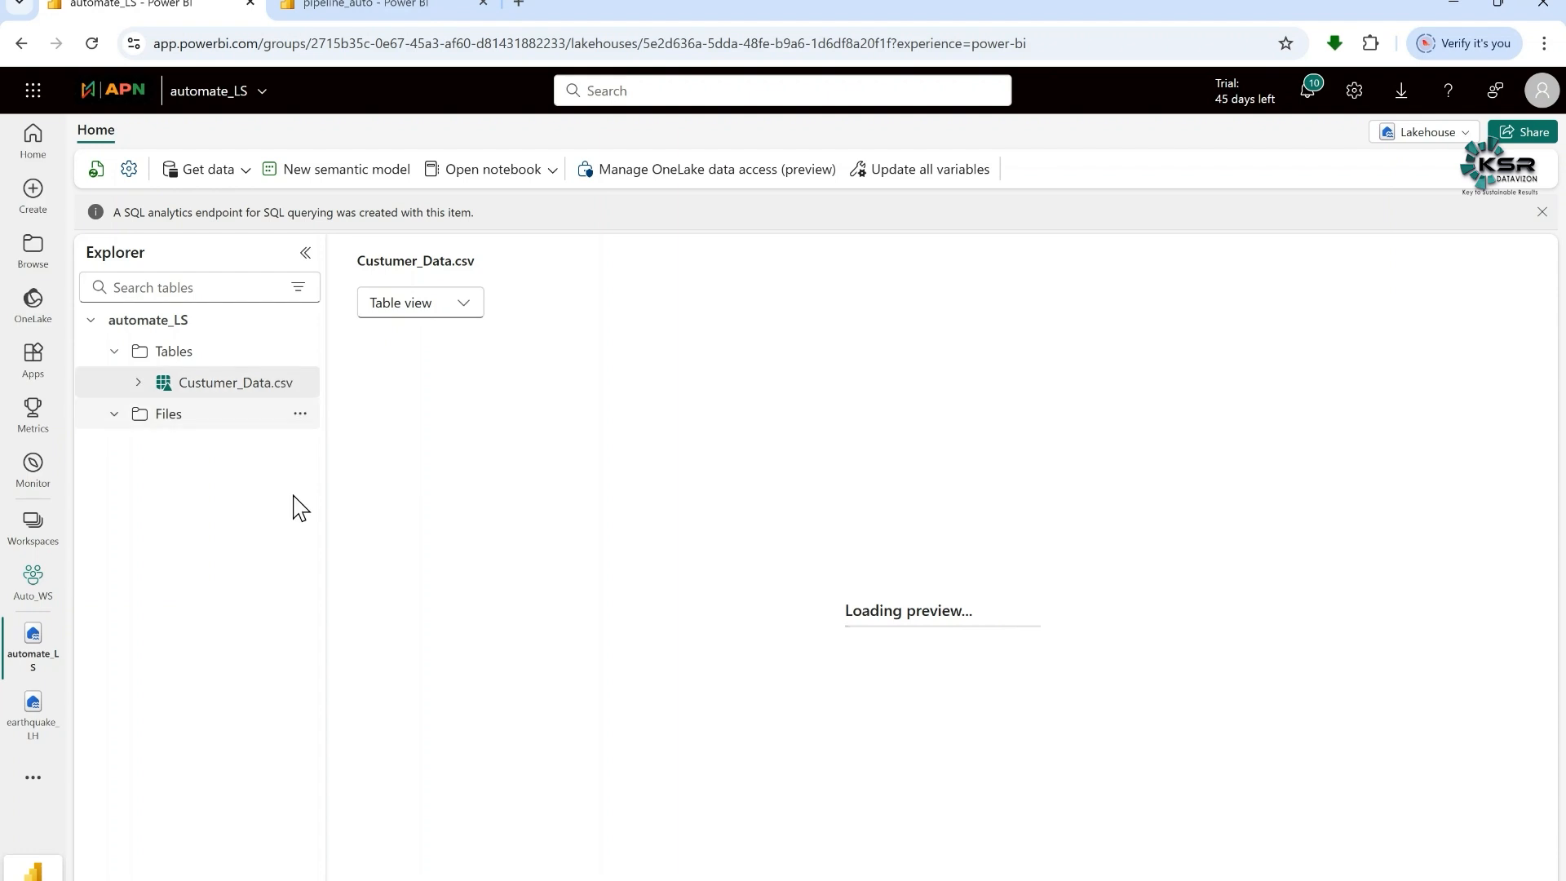
left_click_drag(394, 511, 396, 510)
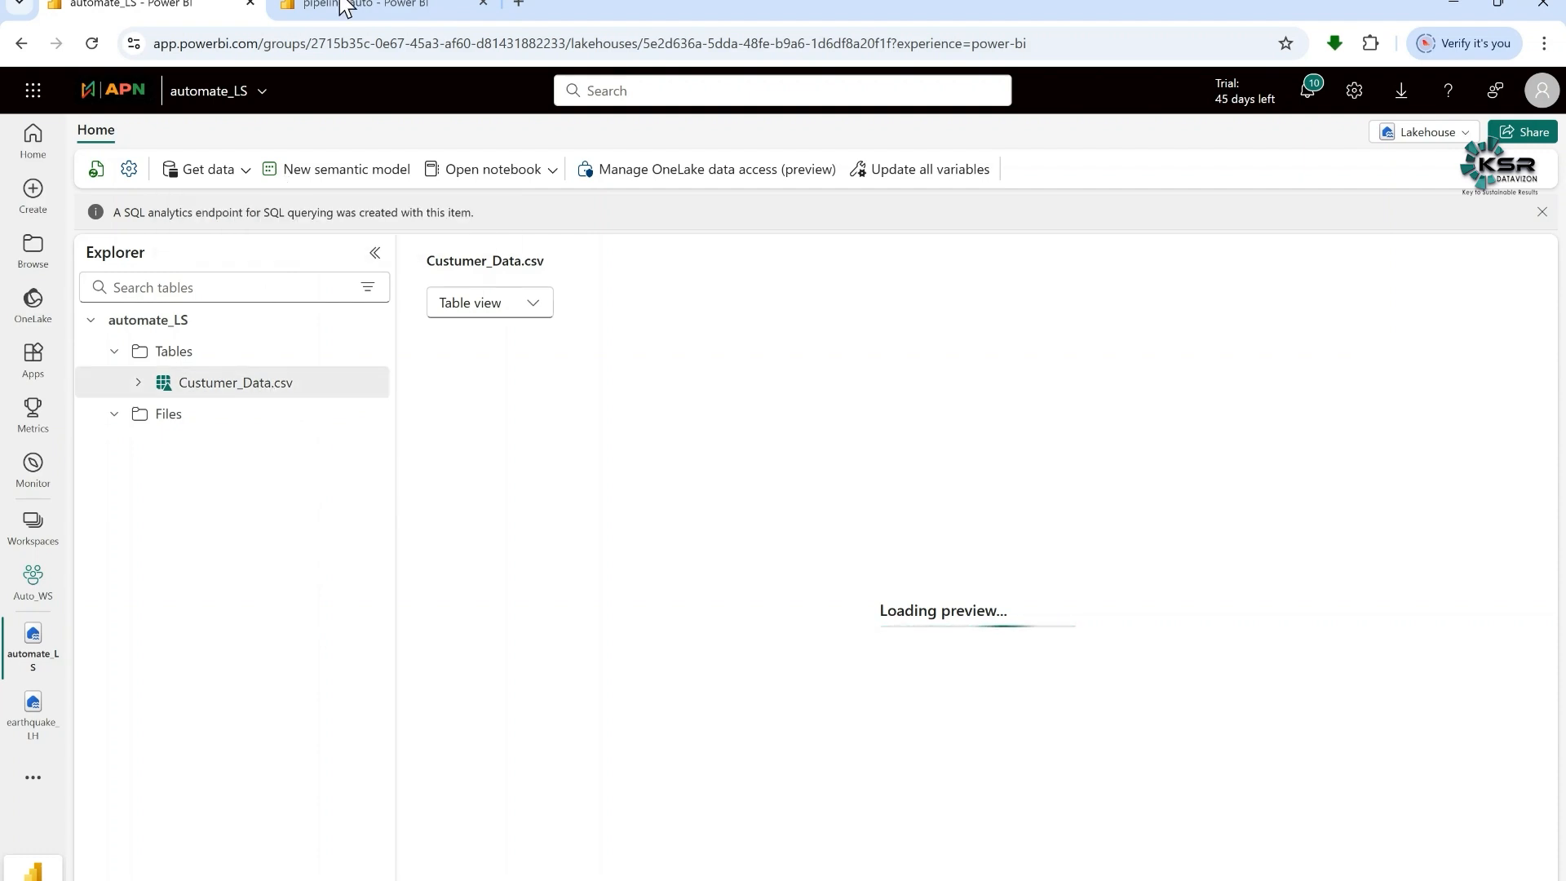
left_click(375, 7)
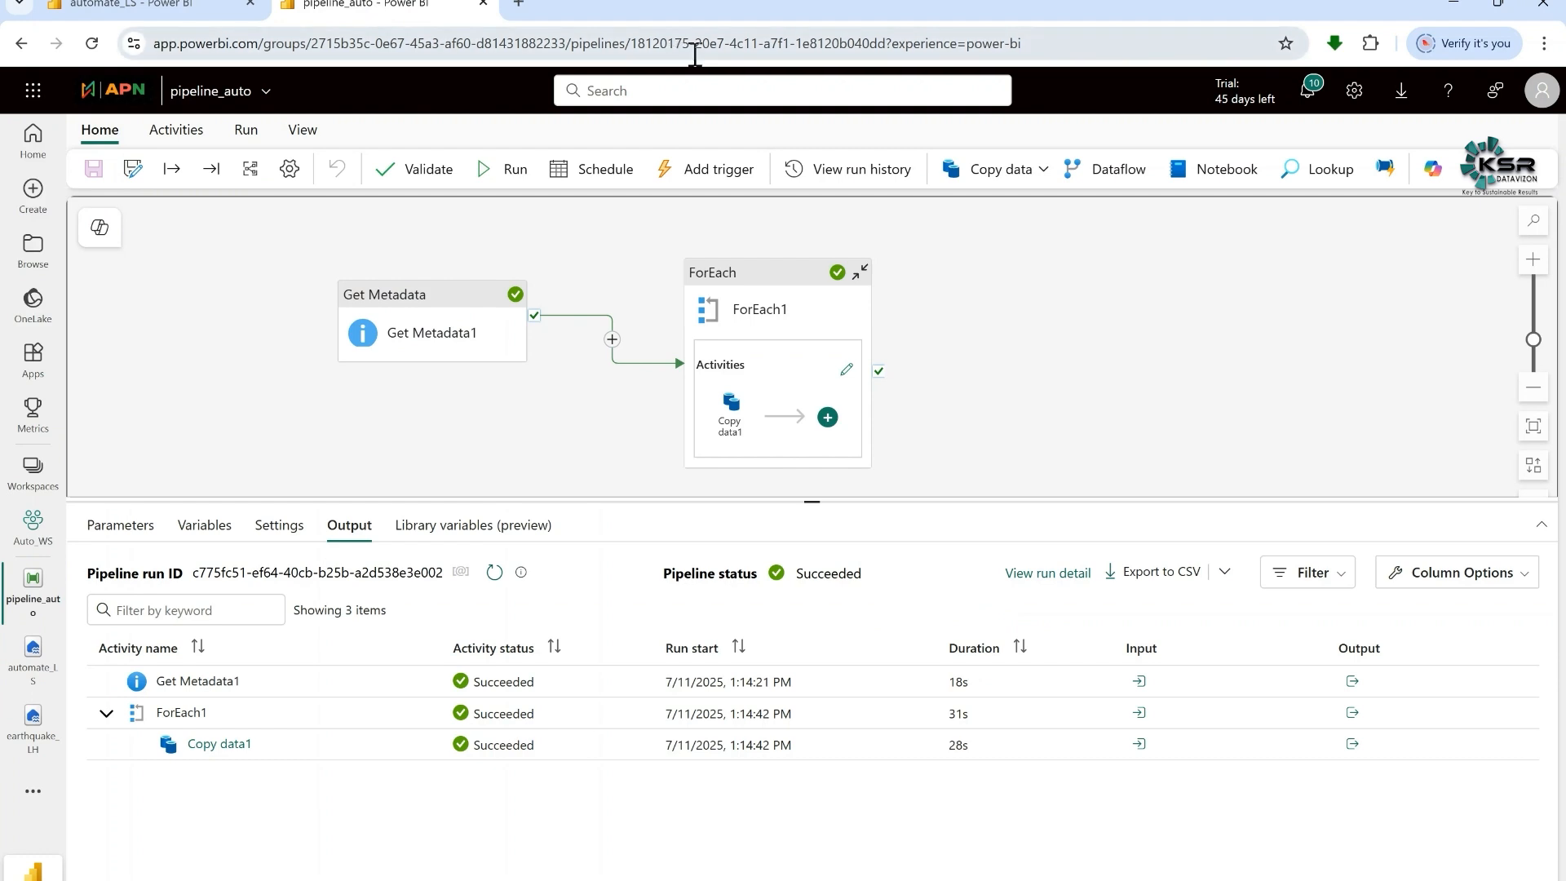
Set the destination table of Copy data1 inside ForEach1 to the expression @{replace(item().name,'.csv','')} and save the pipeline
left_click(754, 291)
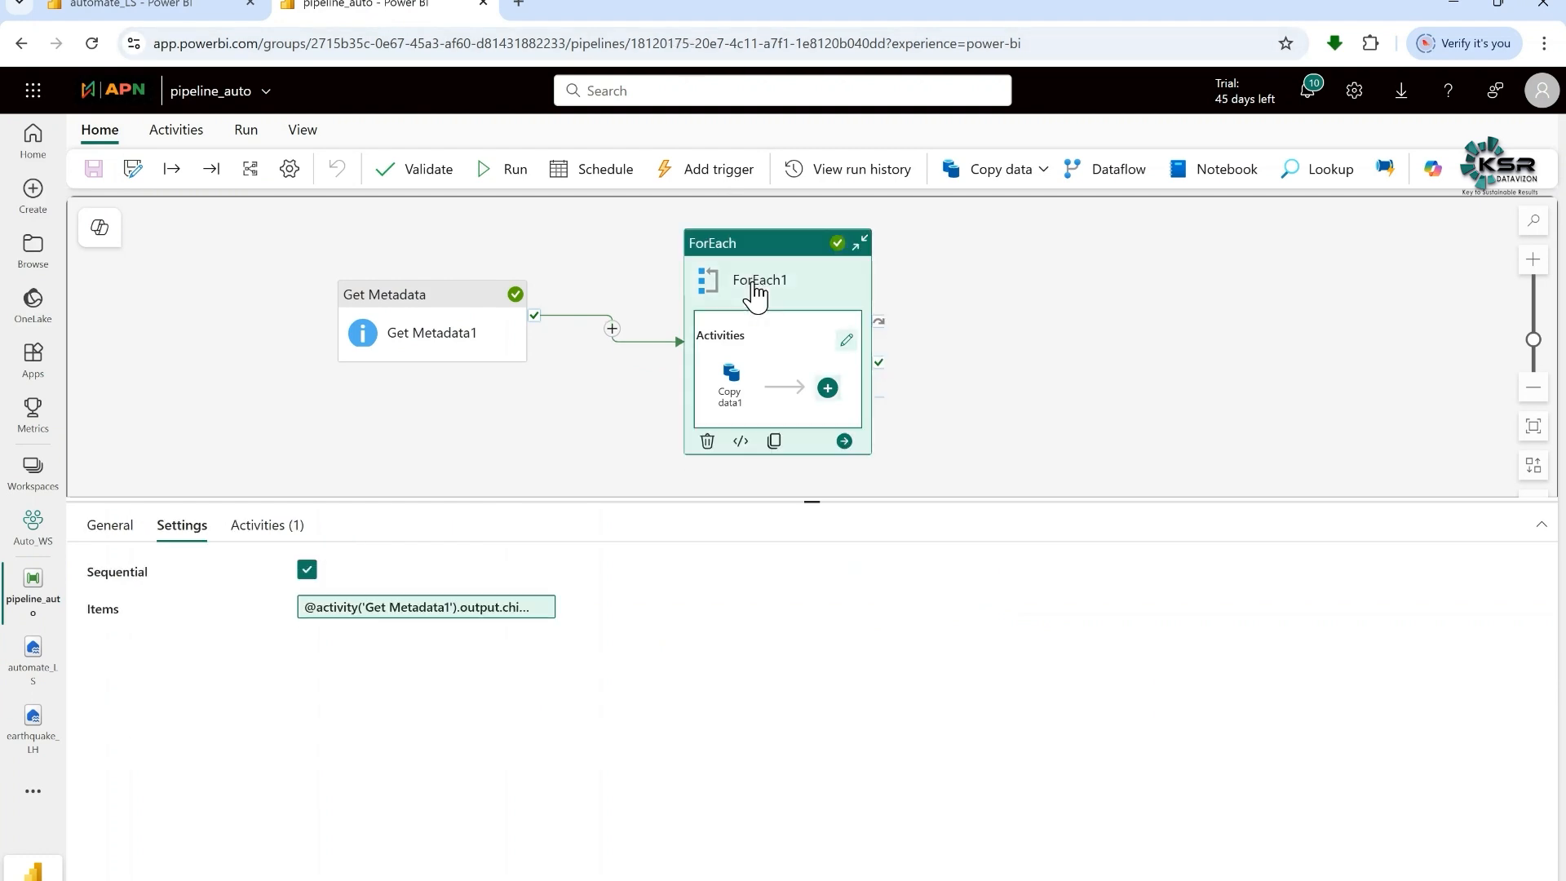
left_click(734, 391)
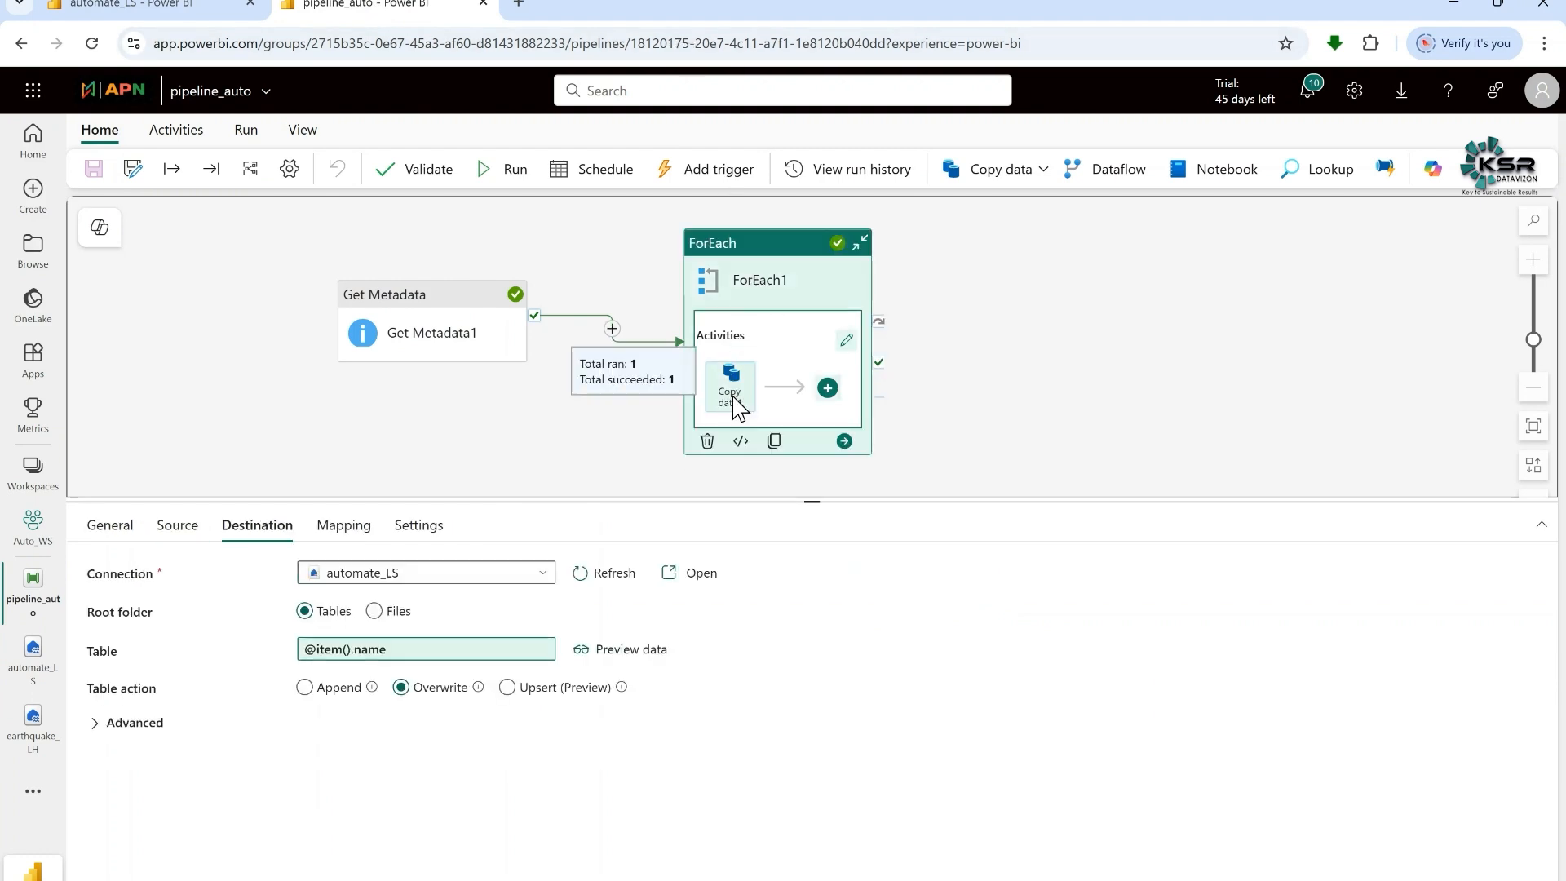
left_click(473, 650)
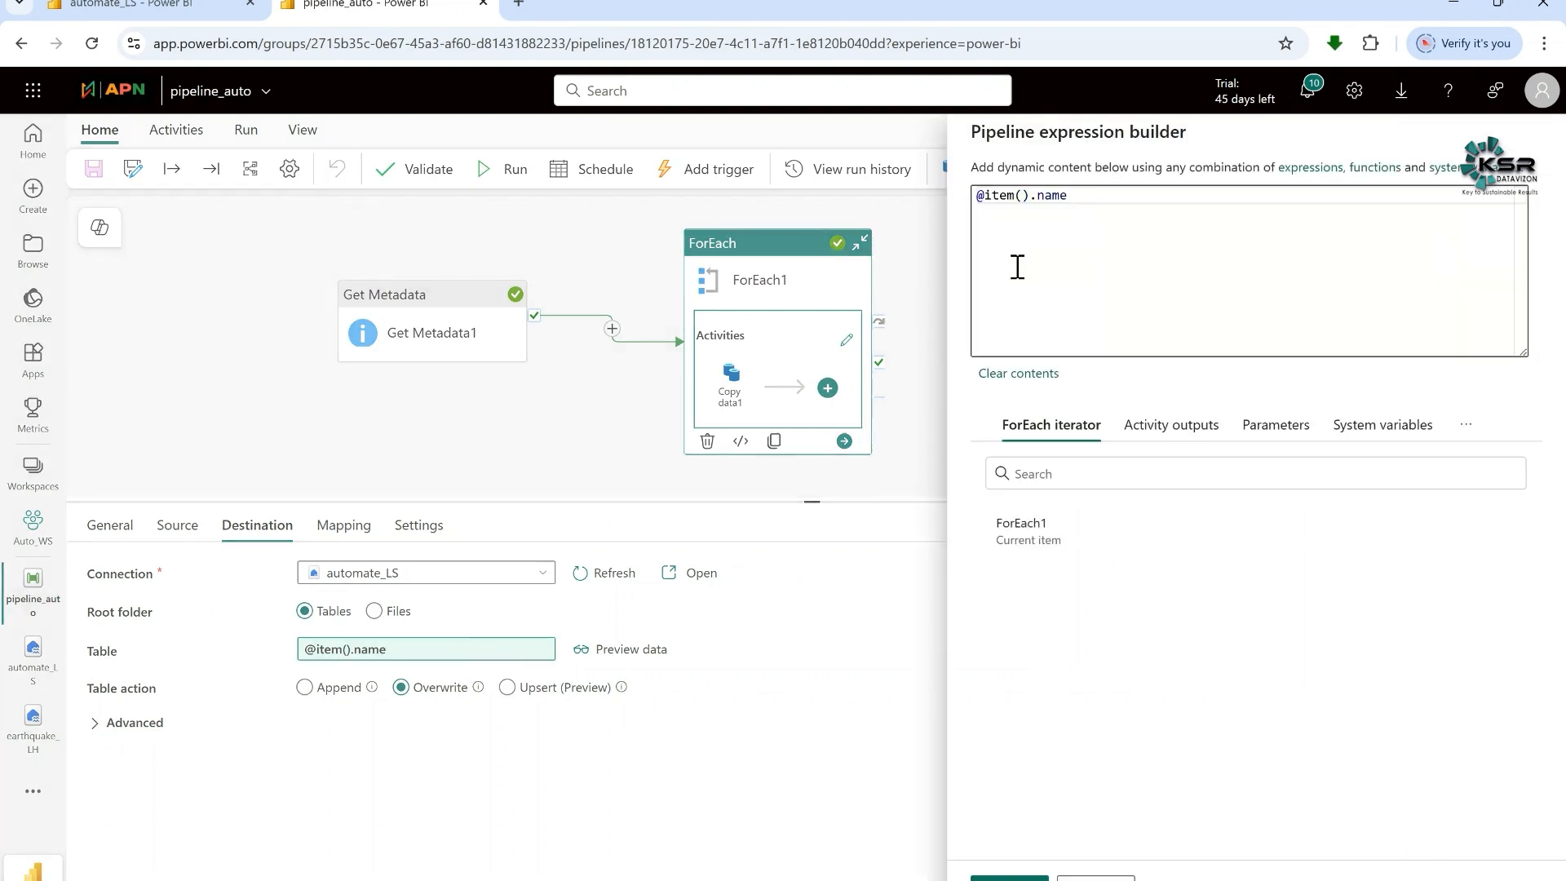
left_click(1091, 196)
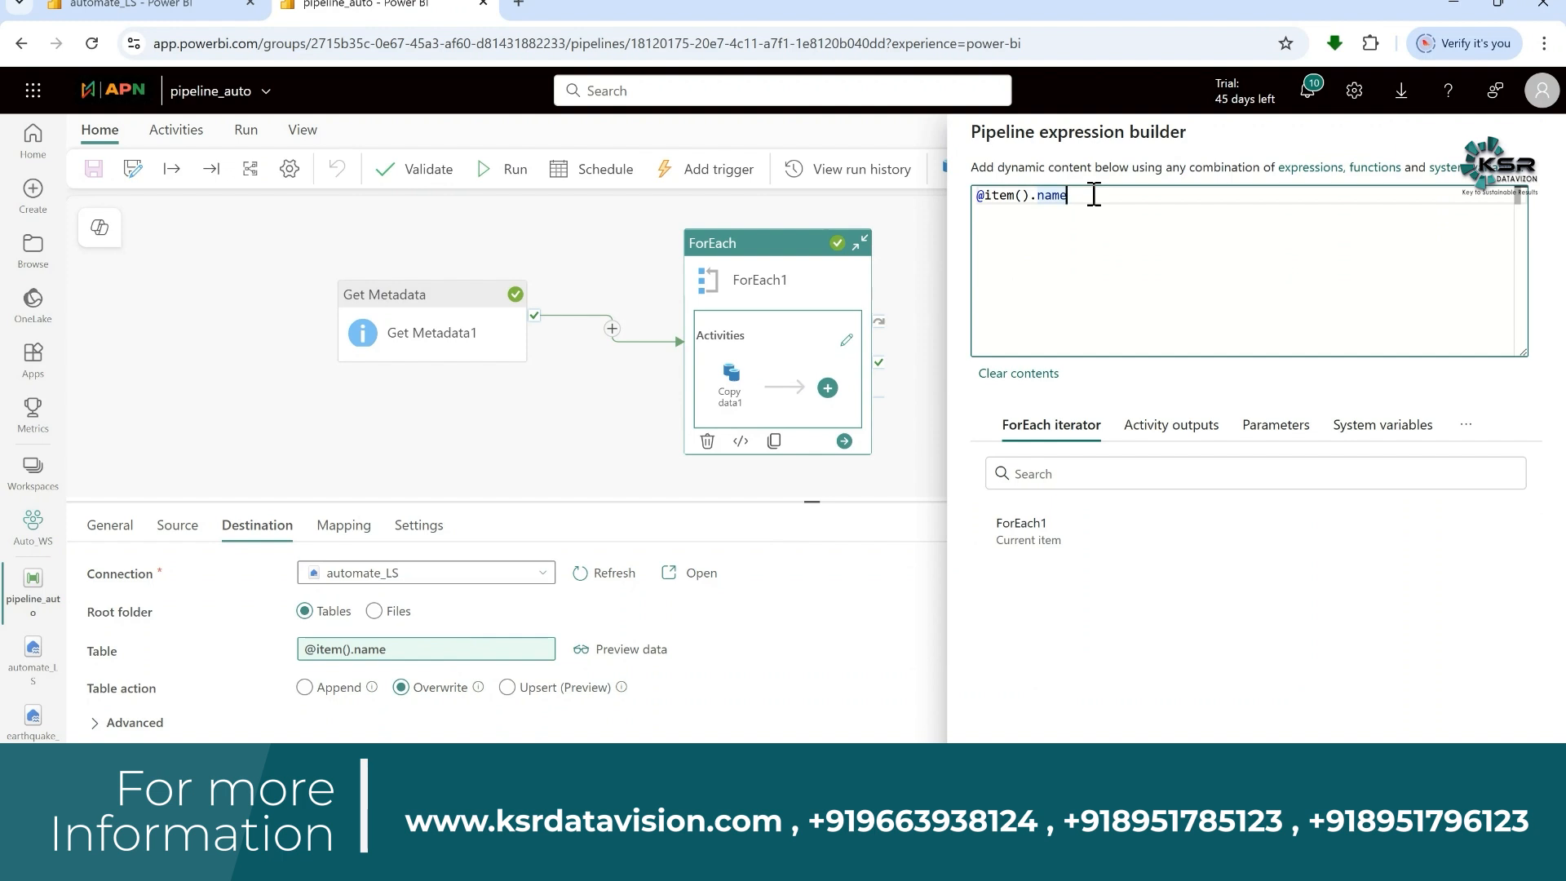
key("Left")
key("Left")
key("Left")
key("Left")
key("Left")
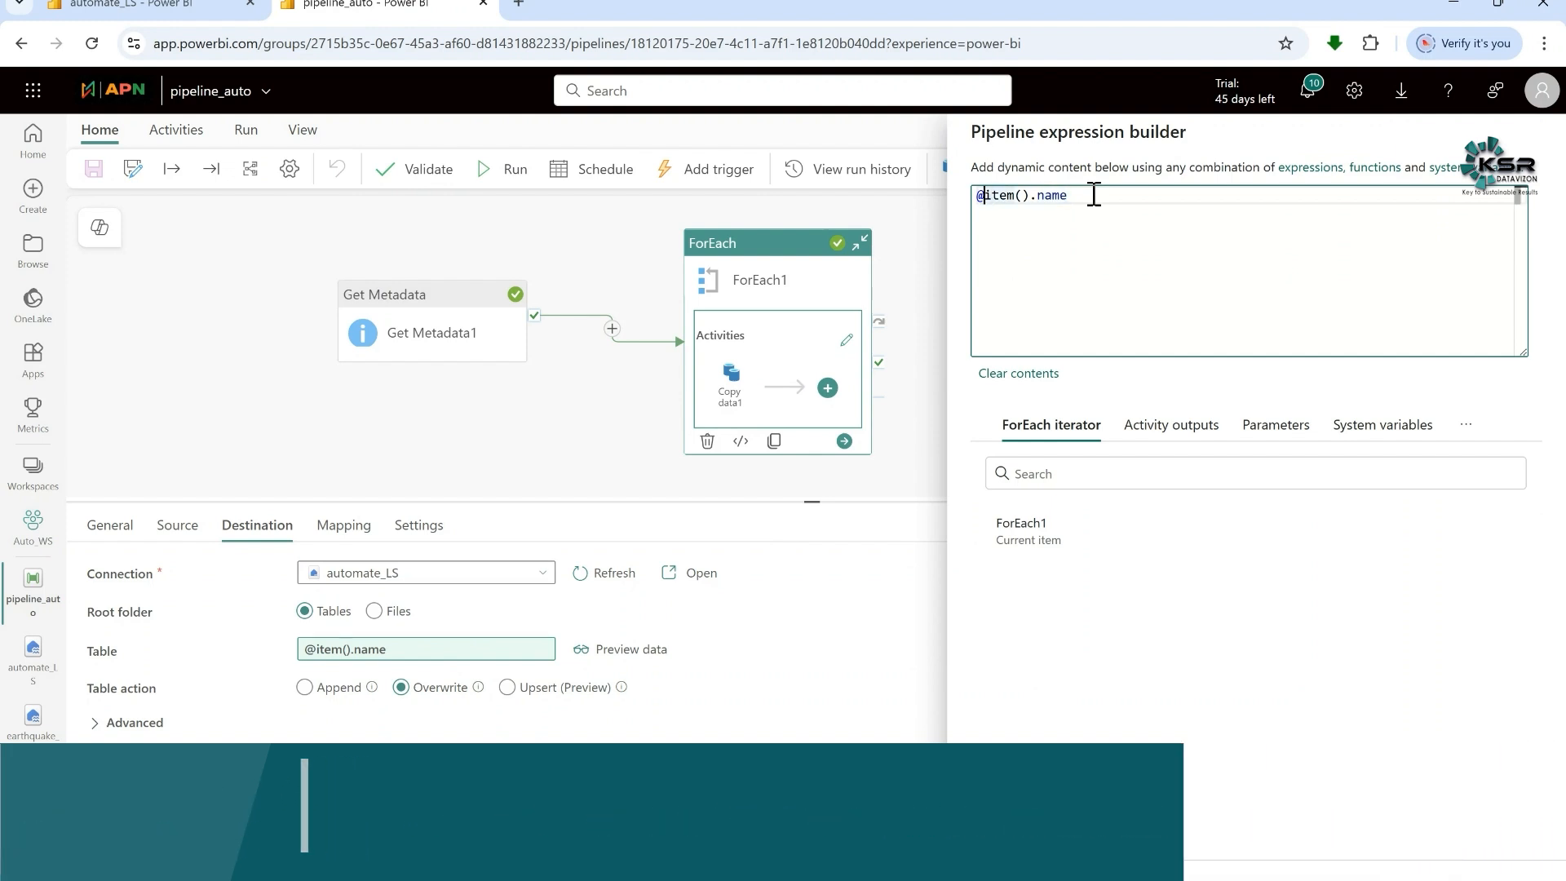
type("{")
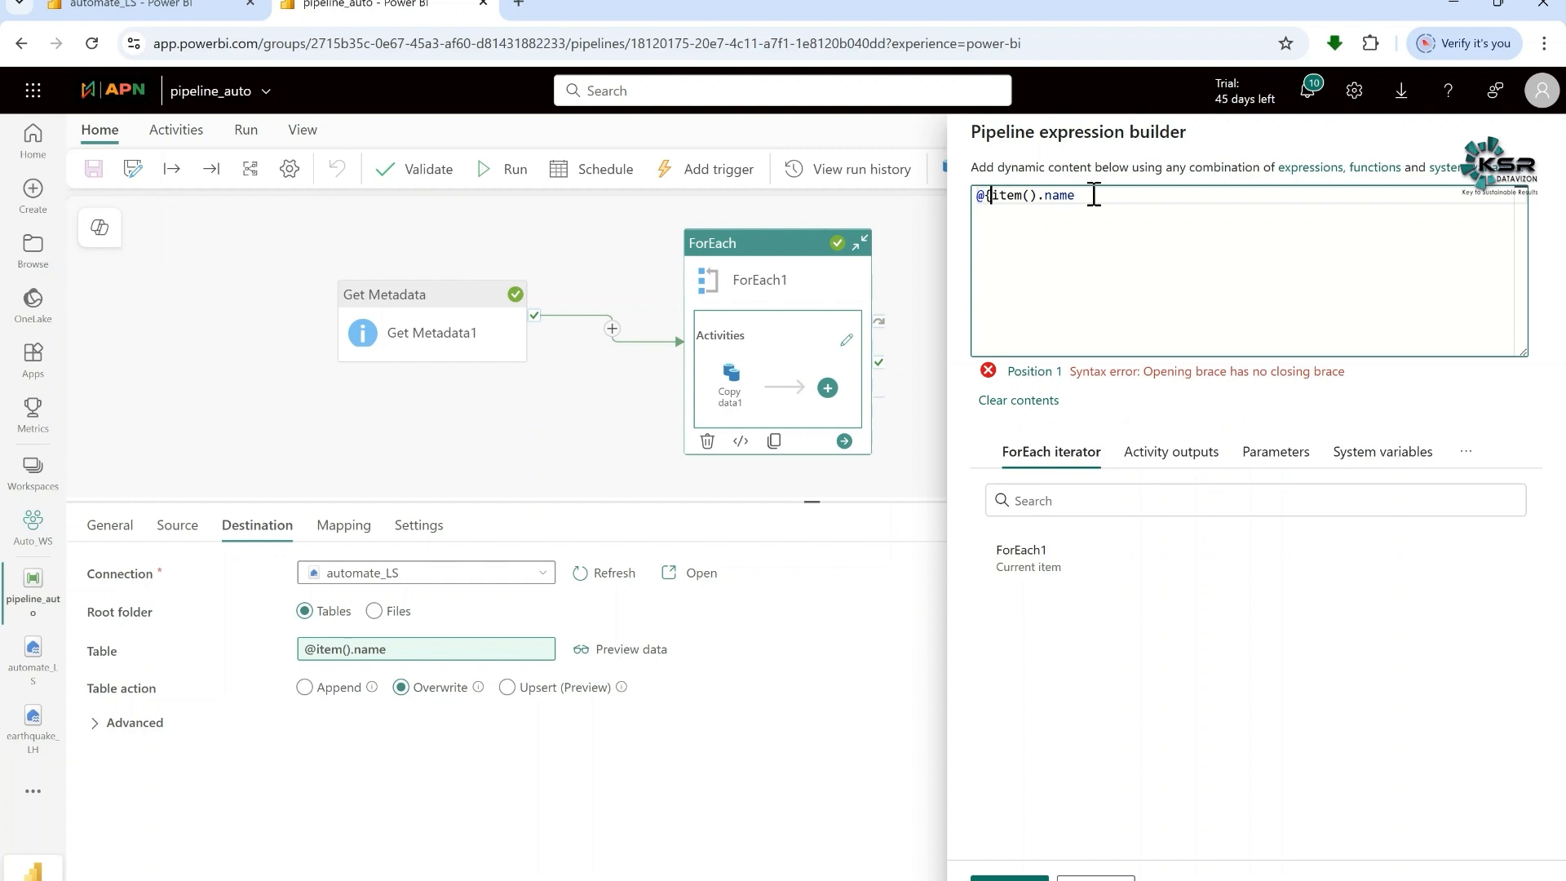
type("replace")
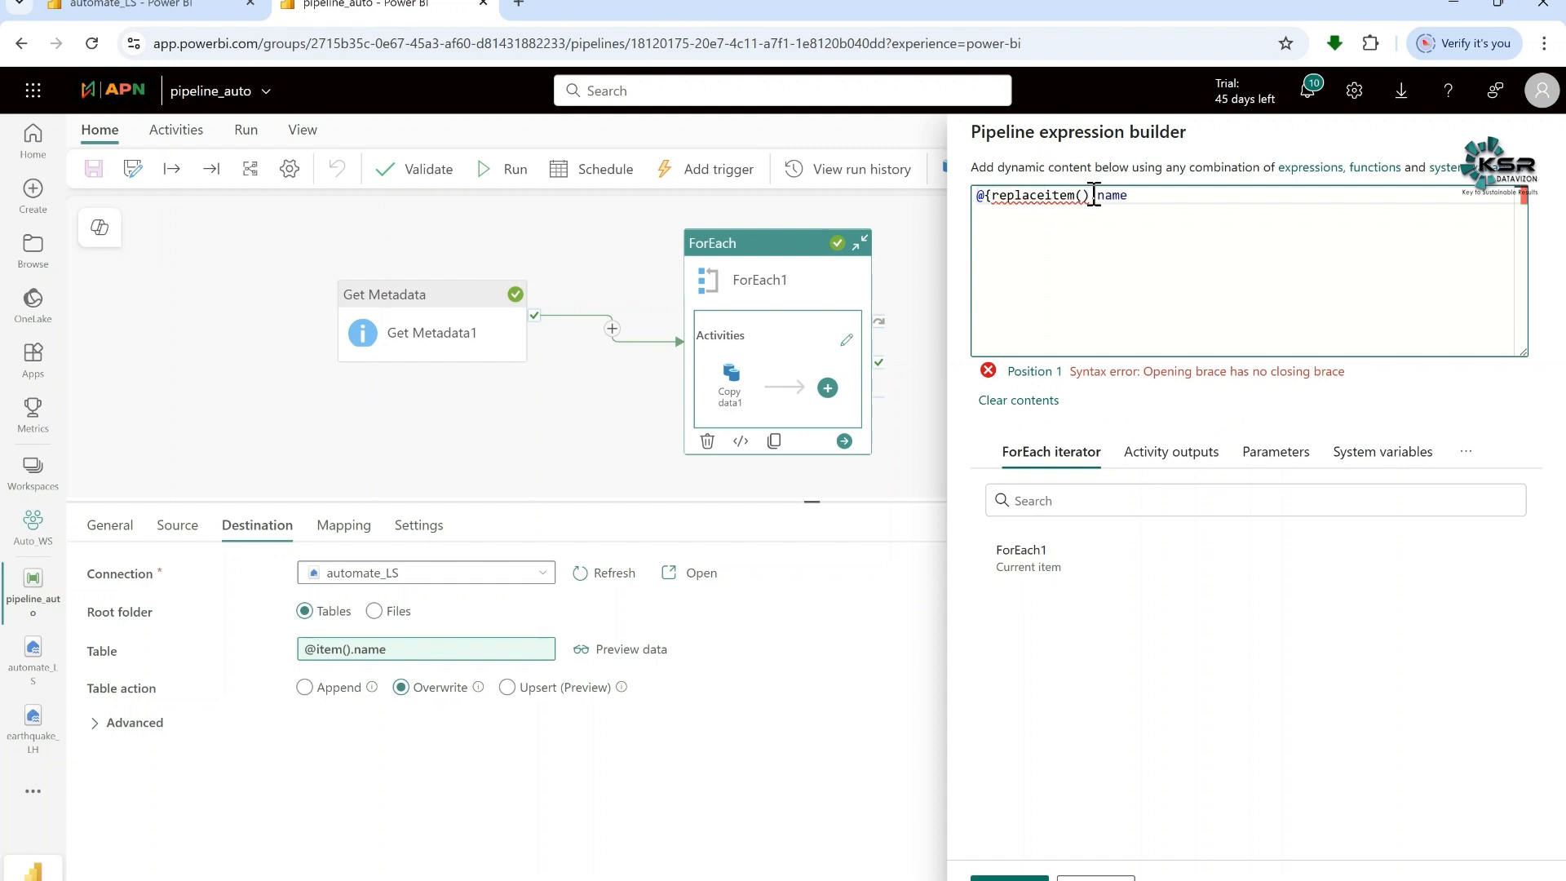
type("(")
left_click(1142, 198)
type(",'.csv'")
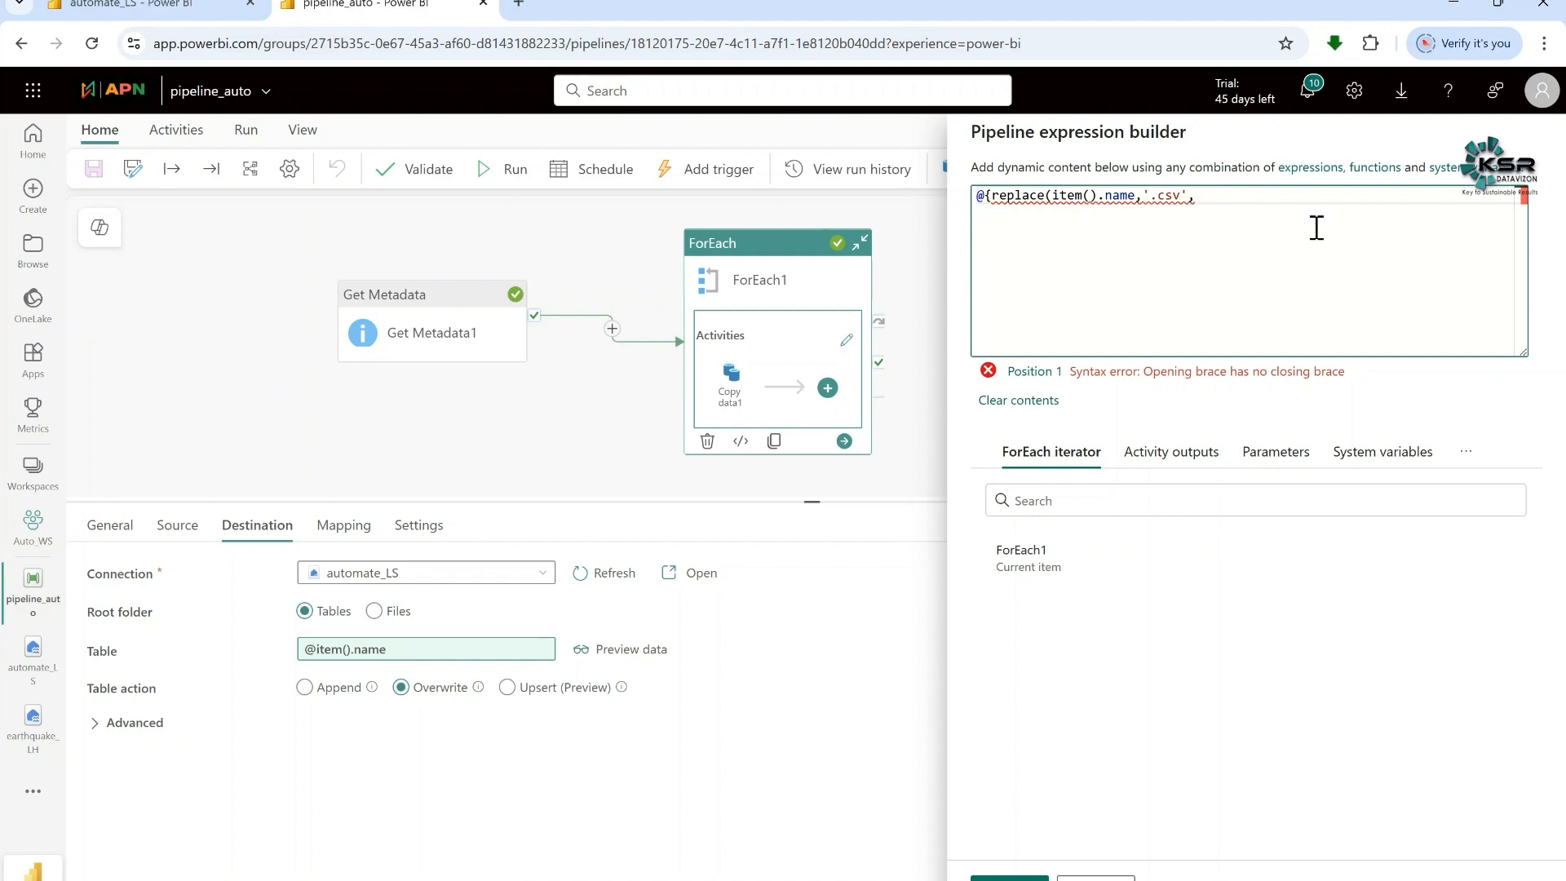
type(",'')}")
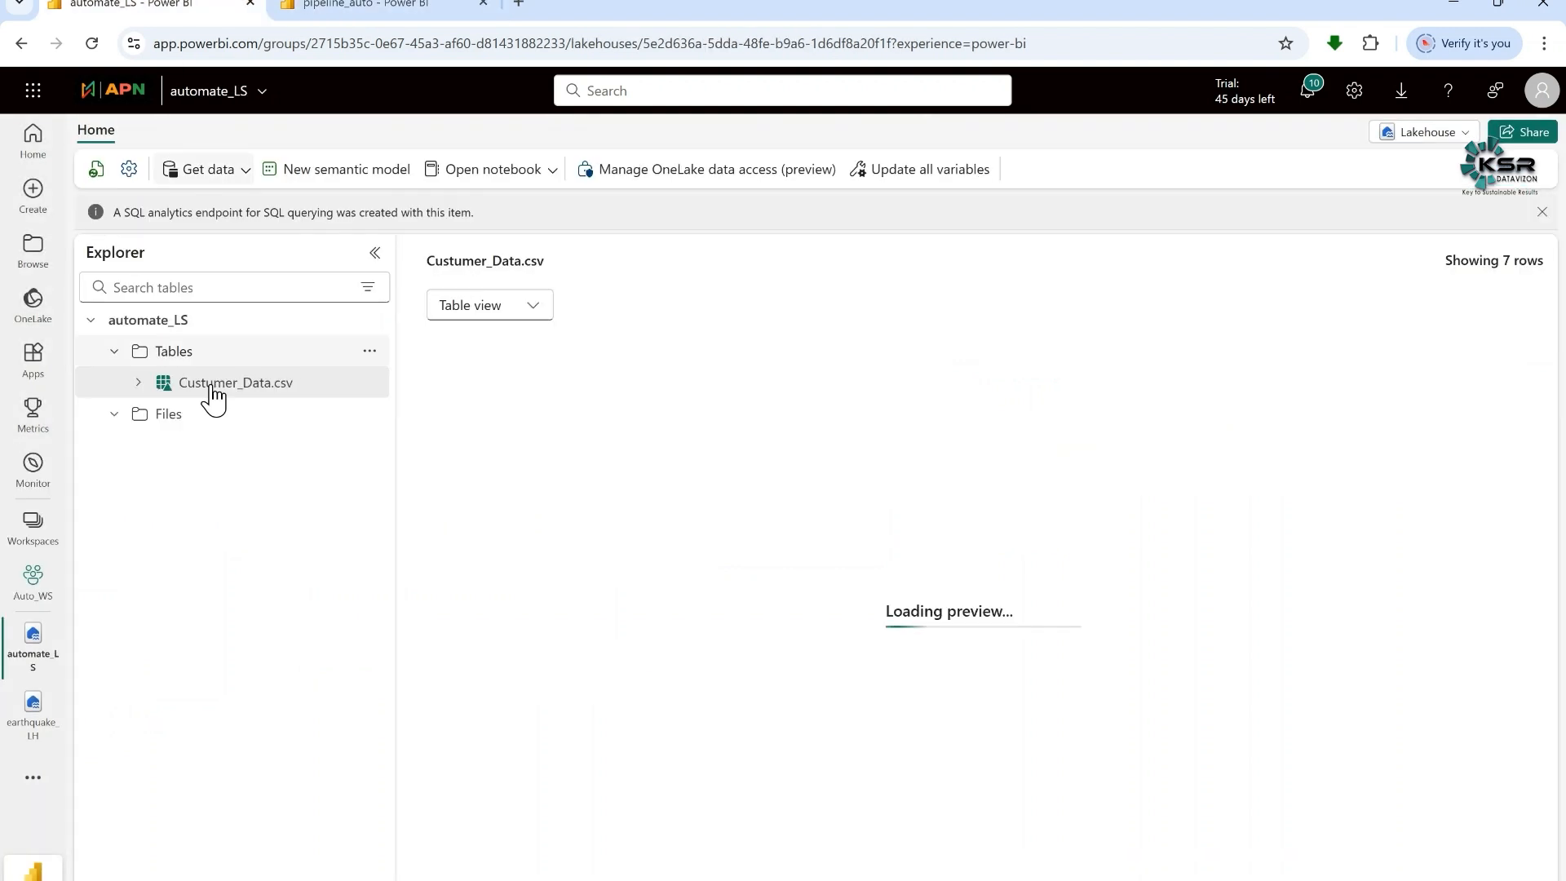
left_click(376, 10)
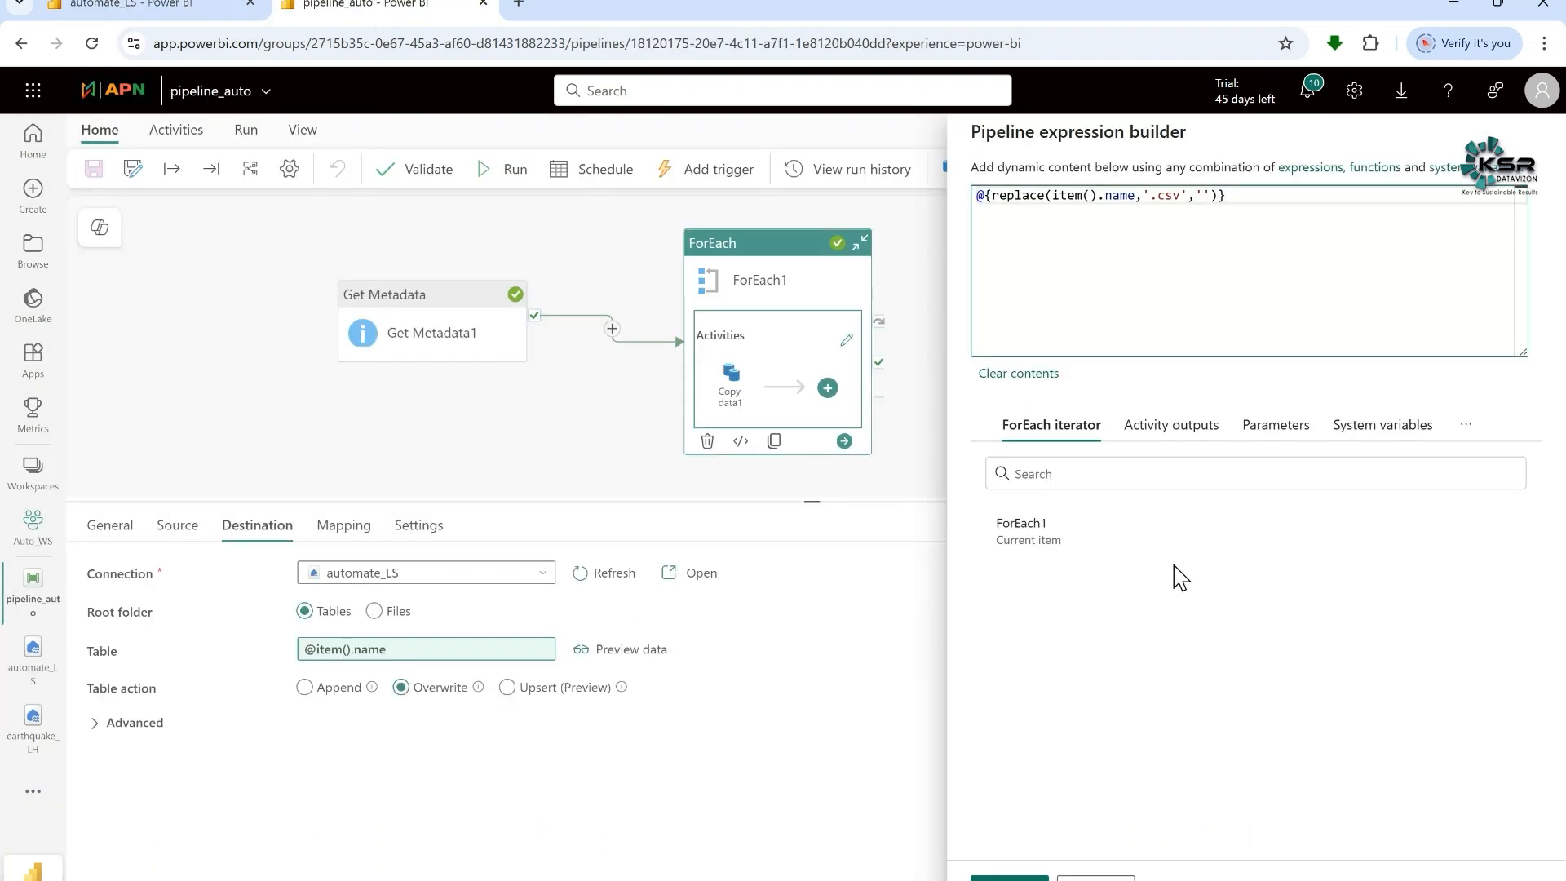
left_click(1009, 877)
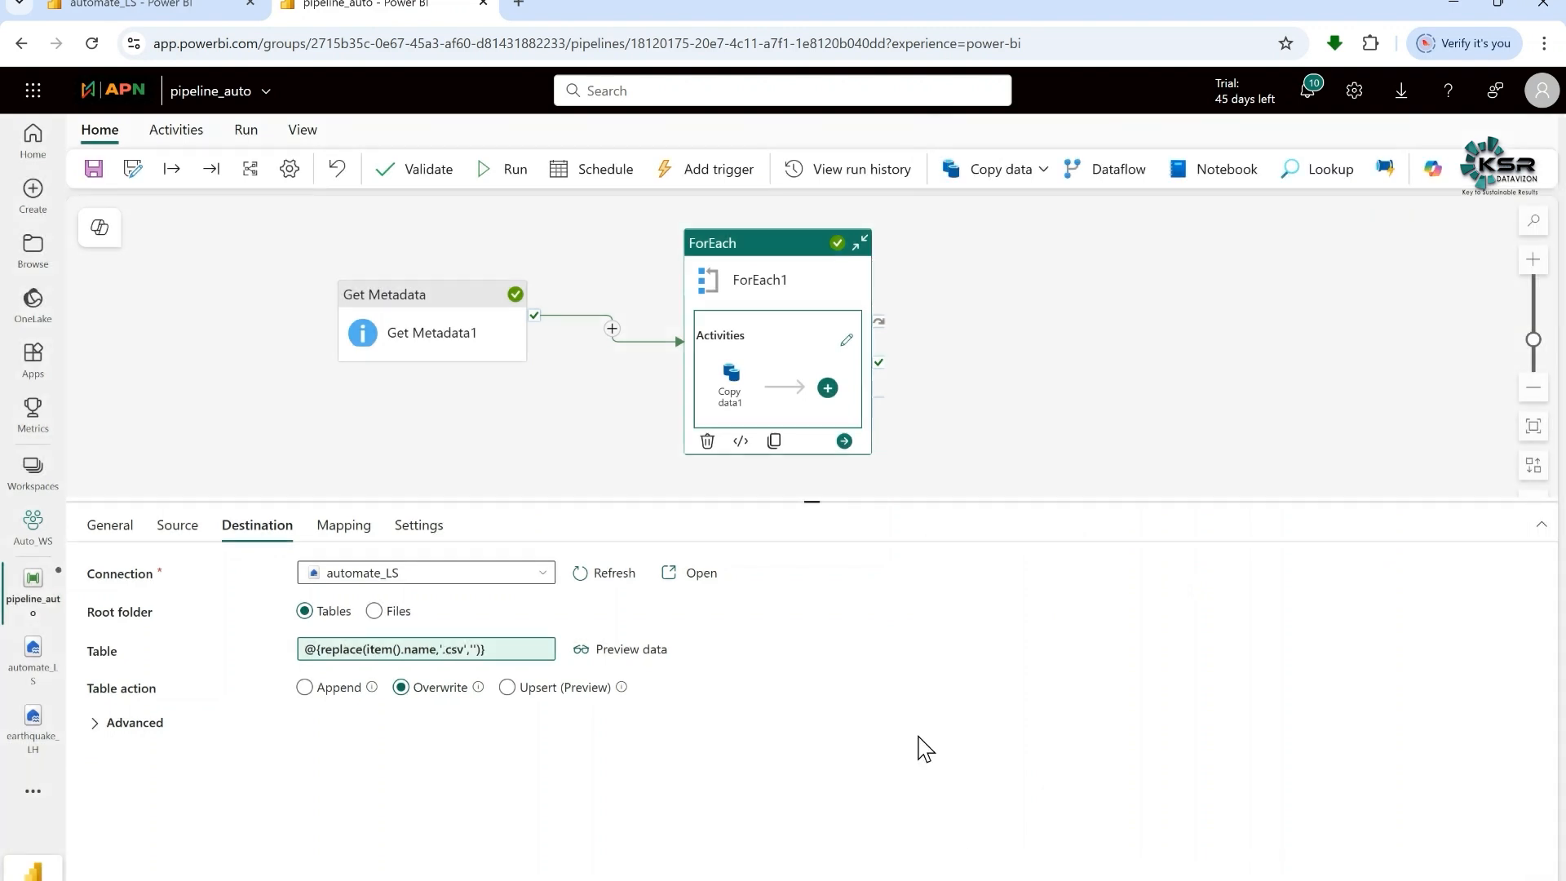
left_click(95, 171)
Delete the Custumer_Data.csv file from the Files section of the automate_LS lakehouse
left_click(186, 12)
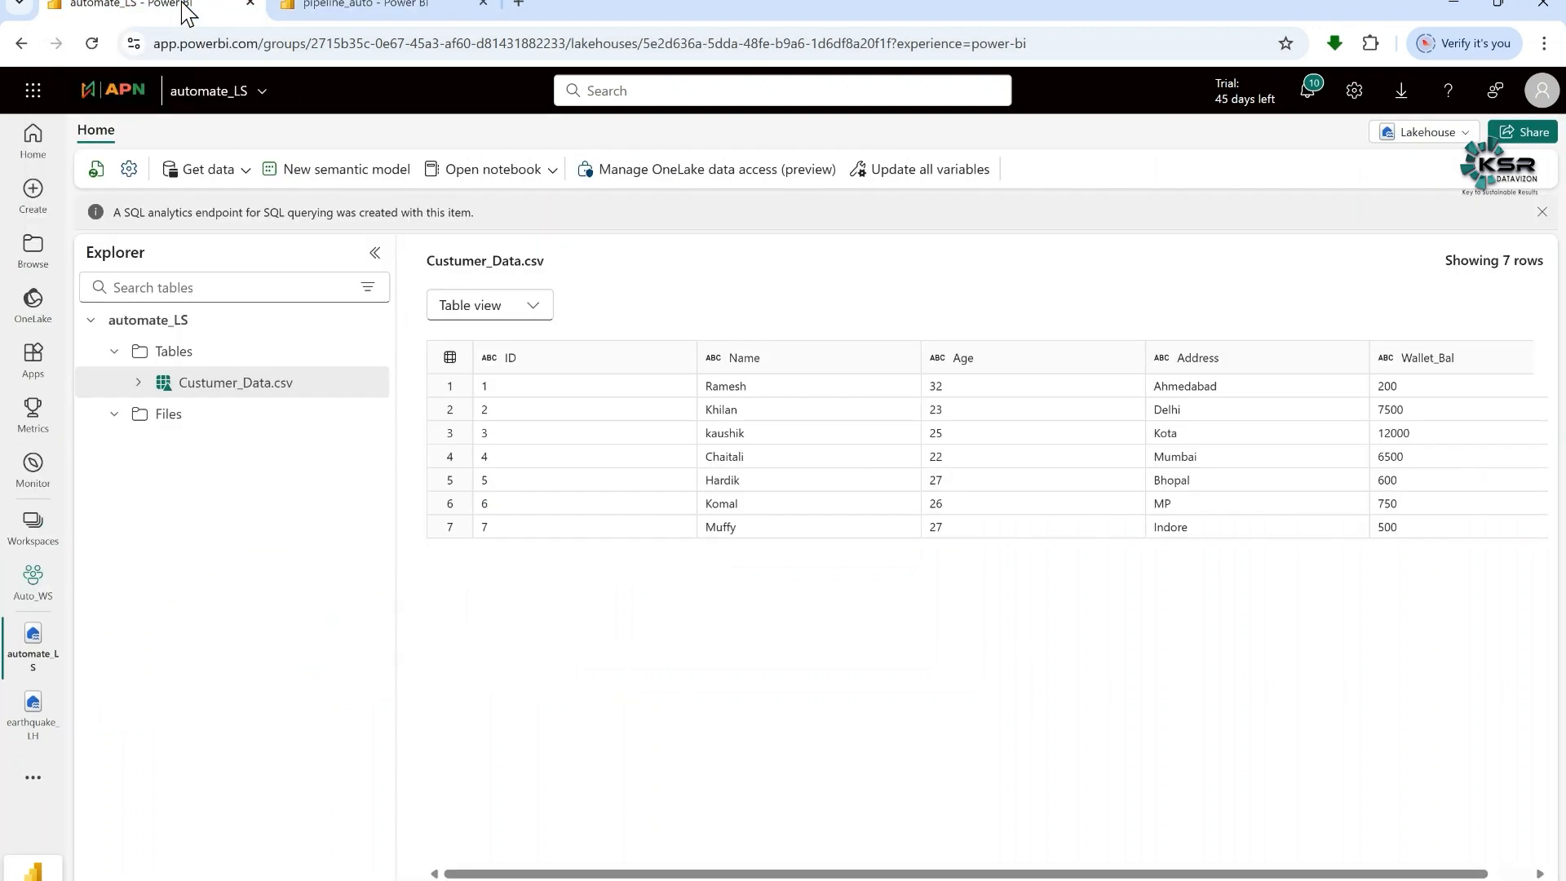
left_click(217, 424)
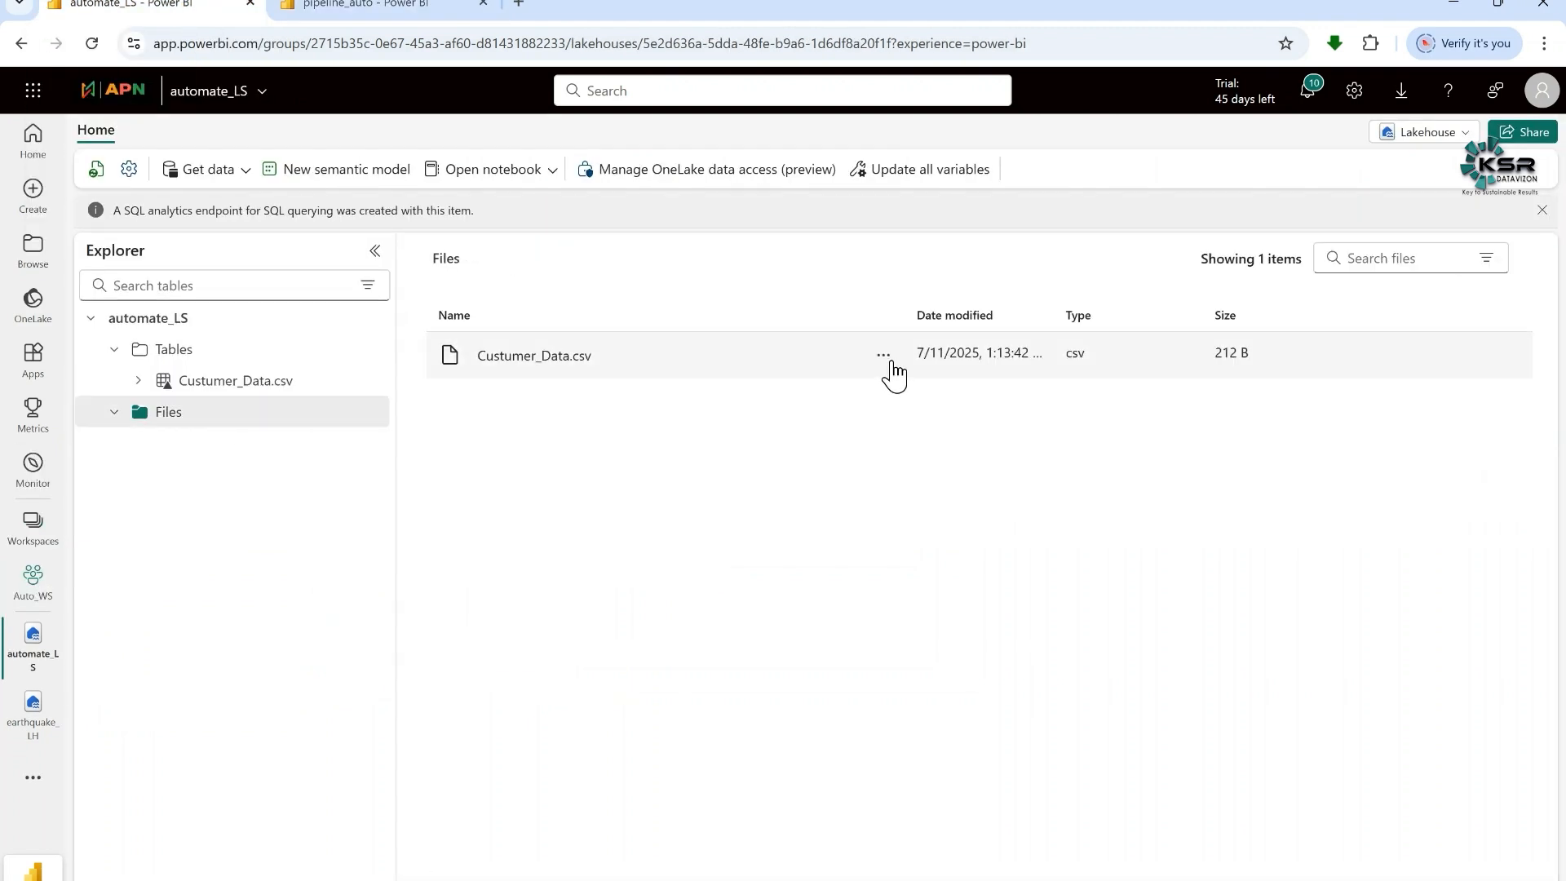
left_click(883, 356)
left_click(938, 499)
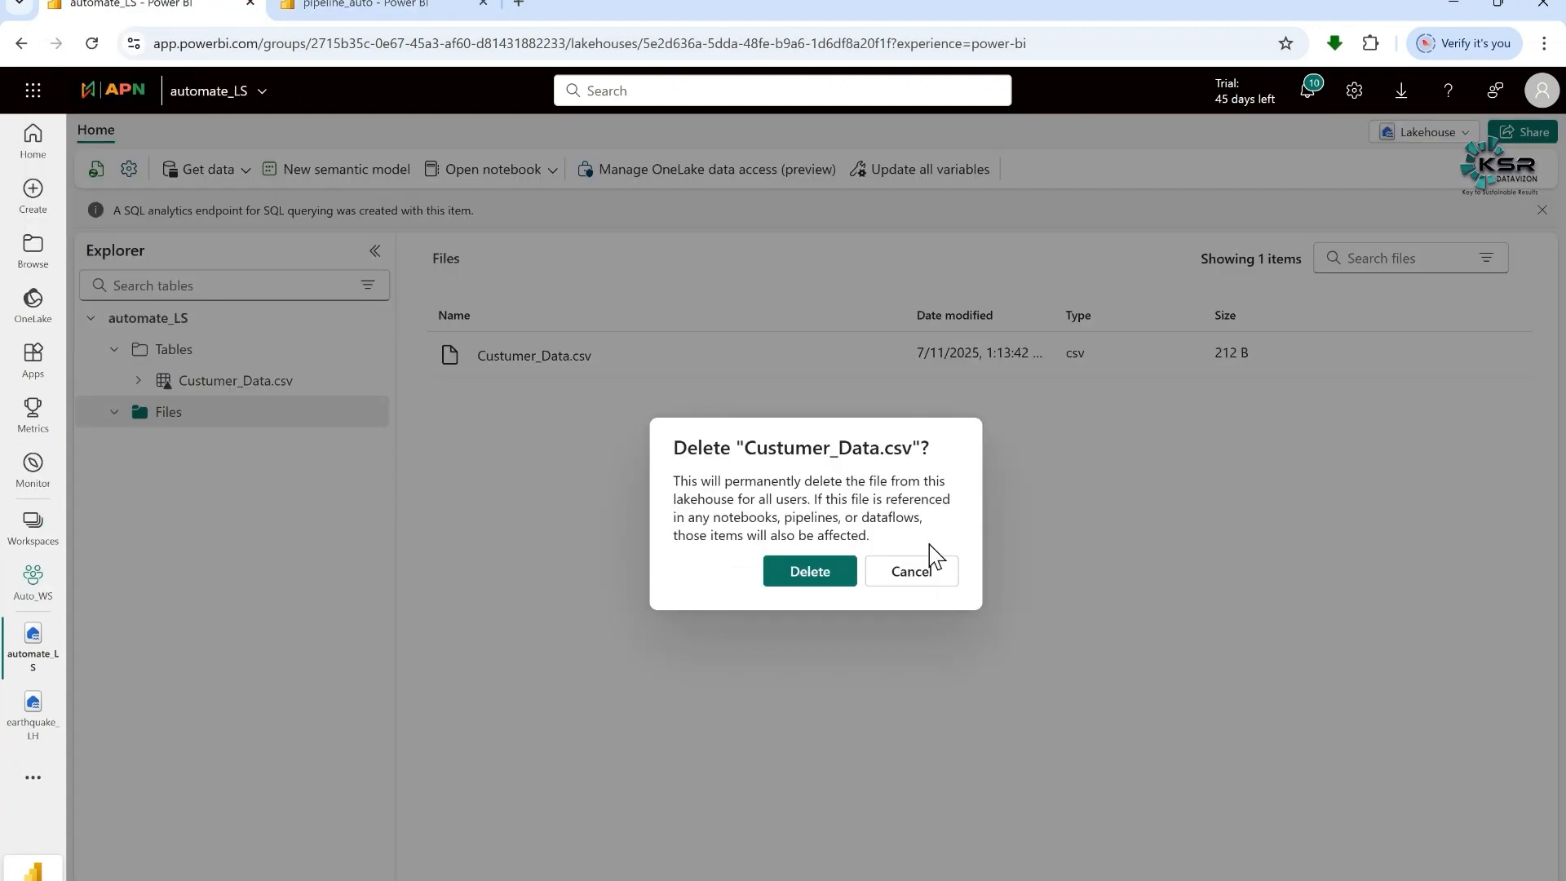
left_click(826, 575)
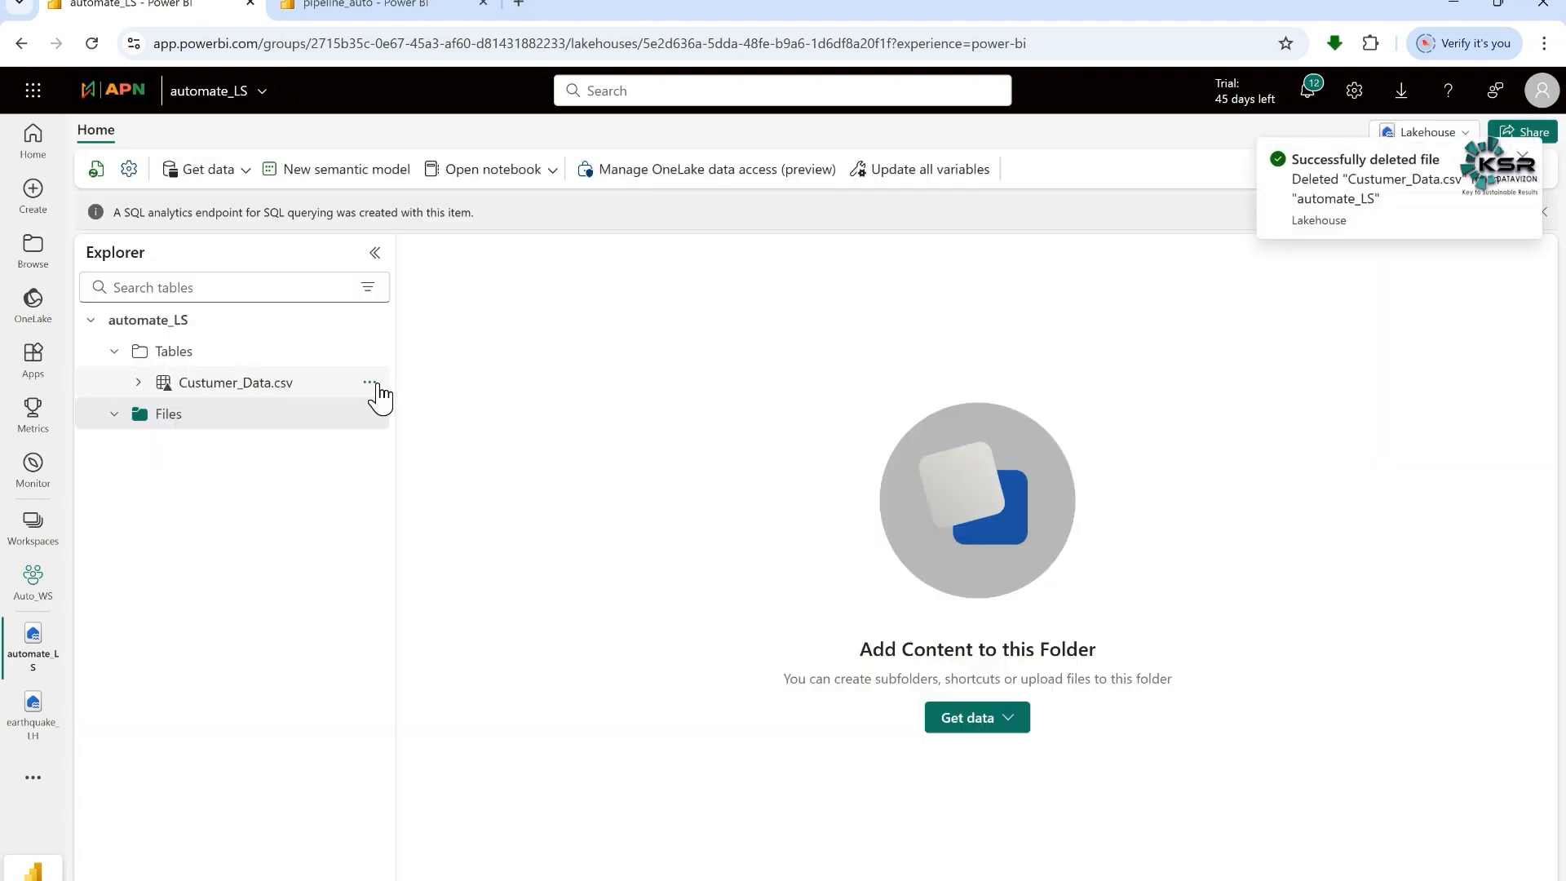
Delete the Custumer_Data.csv table from the automate_LS lakehouse and return to the pipeline_auto pipeline
left_click(369, 382)
left_click(446, 447)
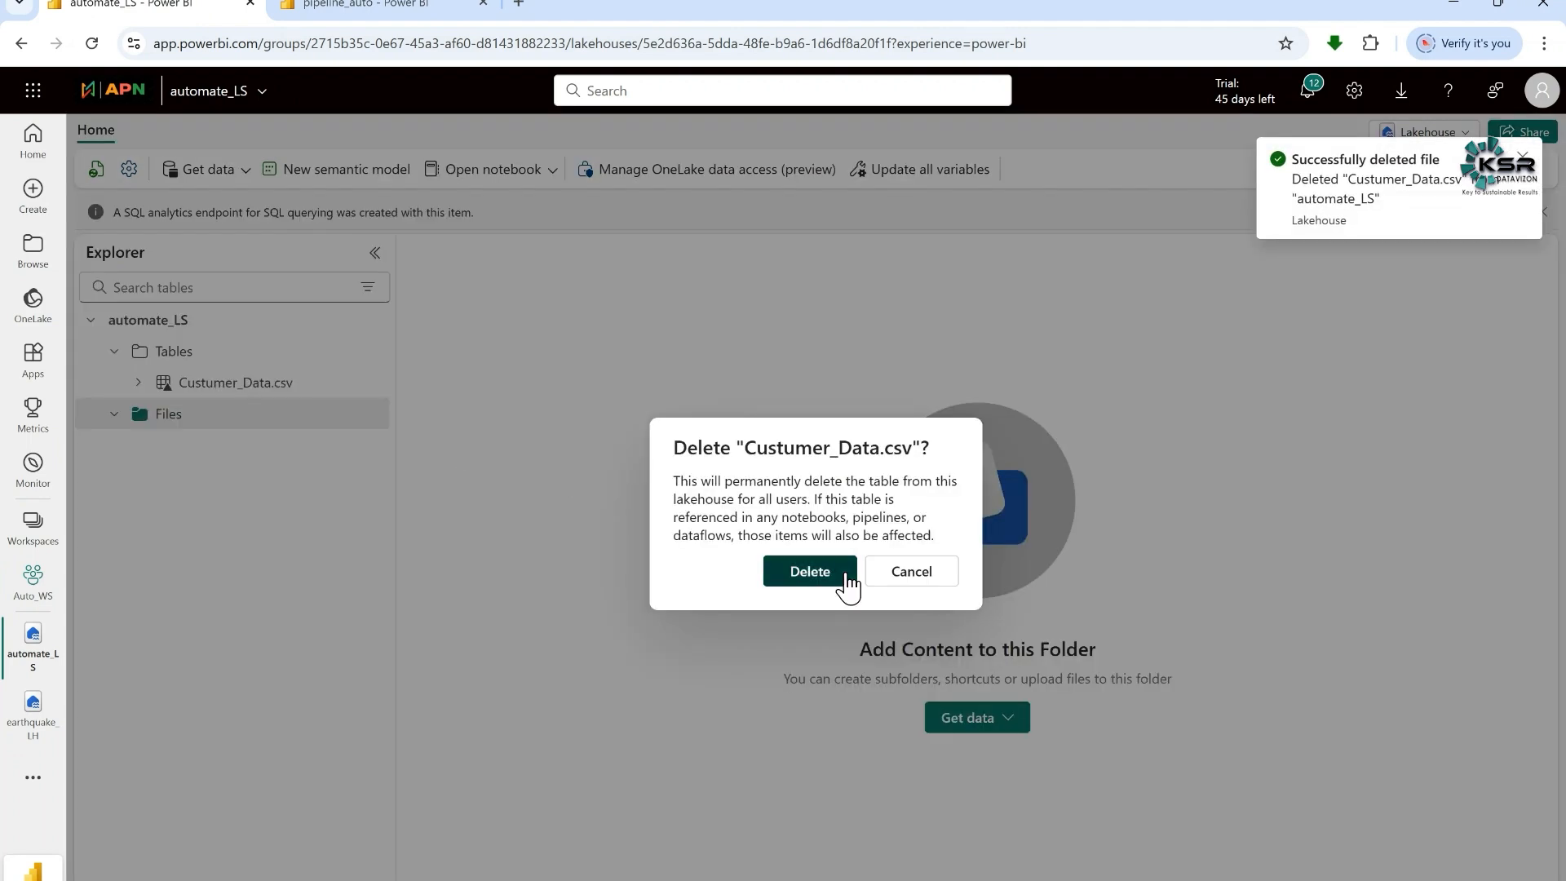
left_click(847, 576)
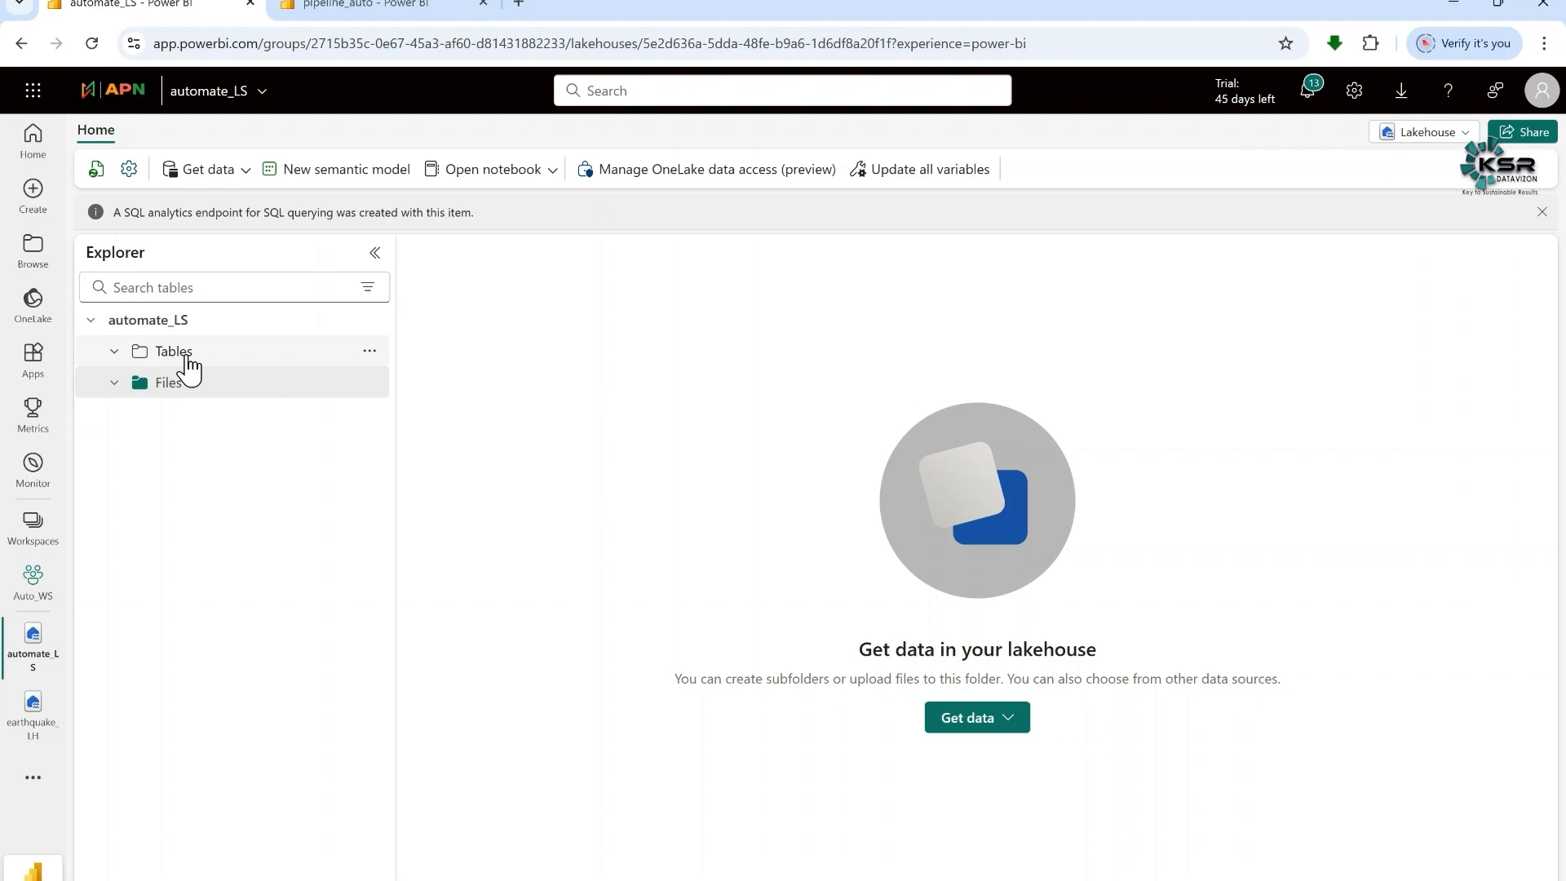
left_click(346, 14)
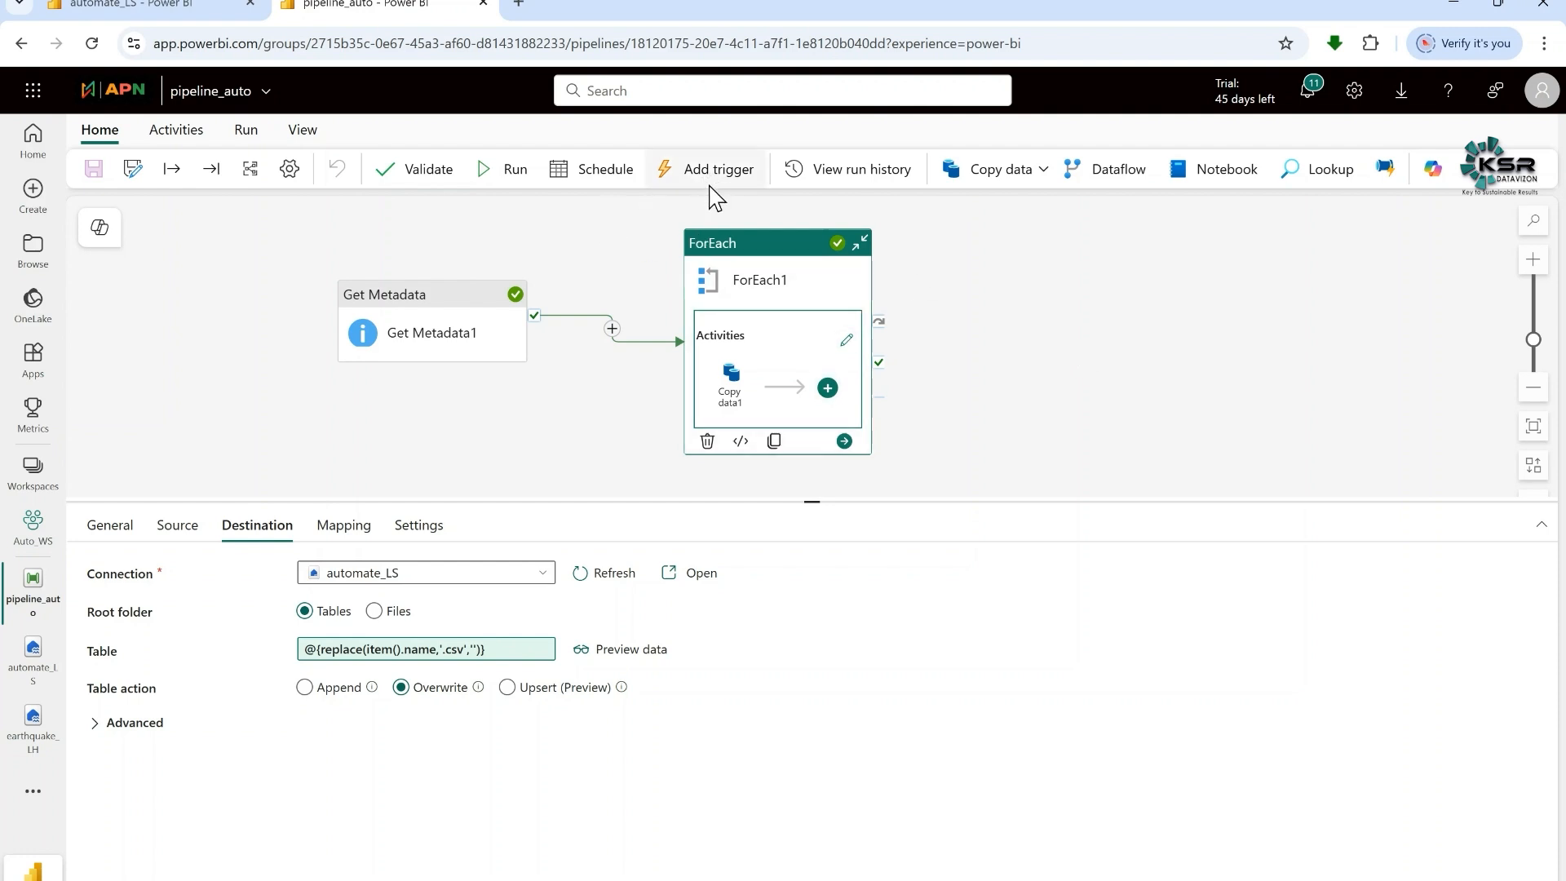
left_click(597, 179)
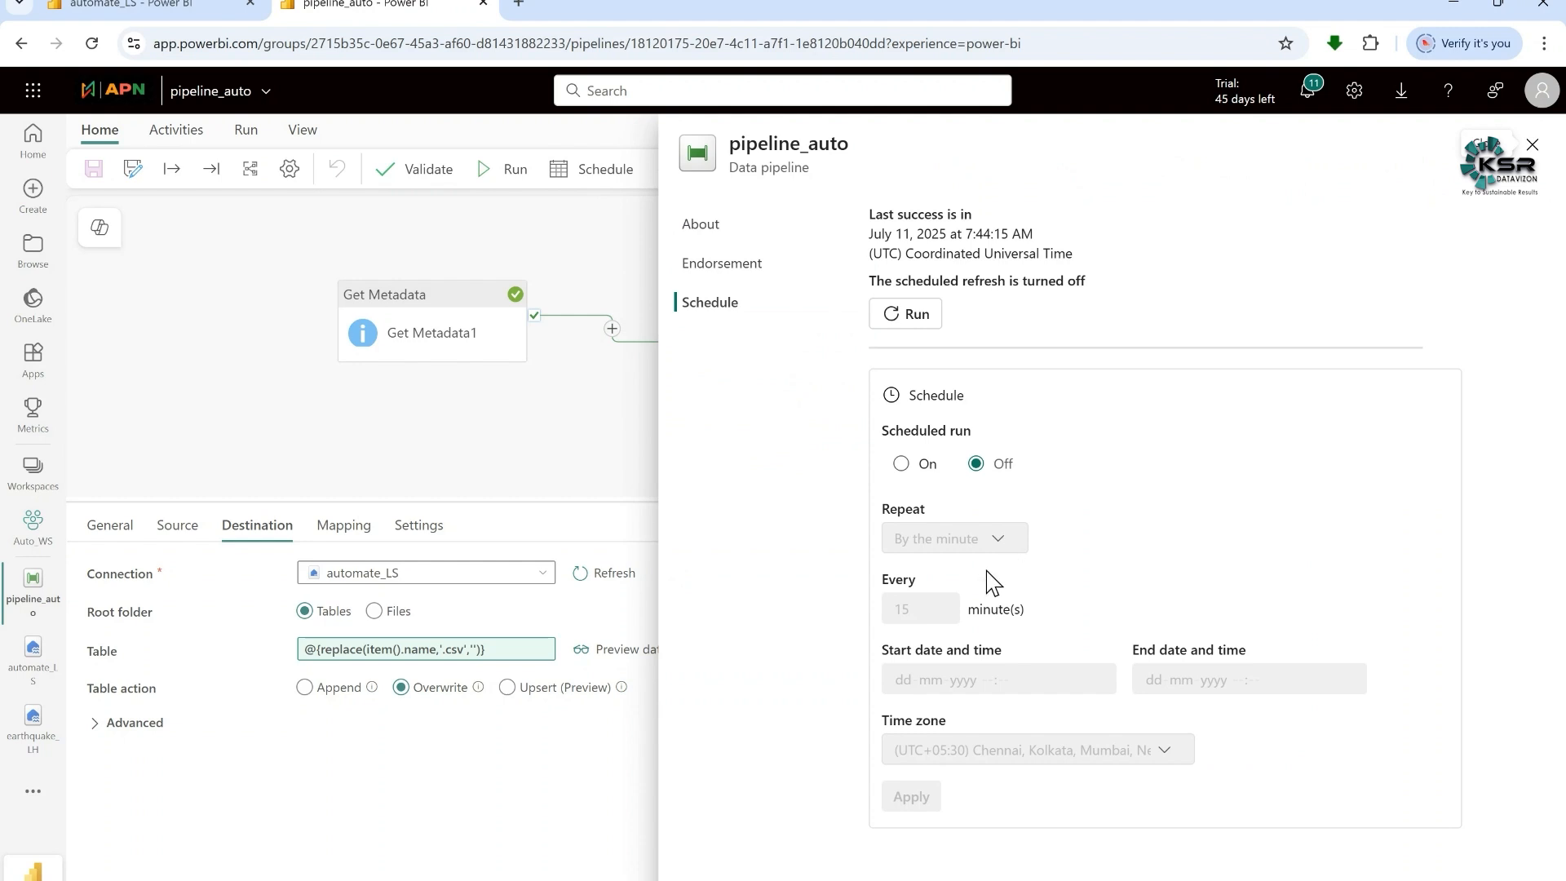
left_click(912, 468)
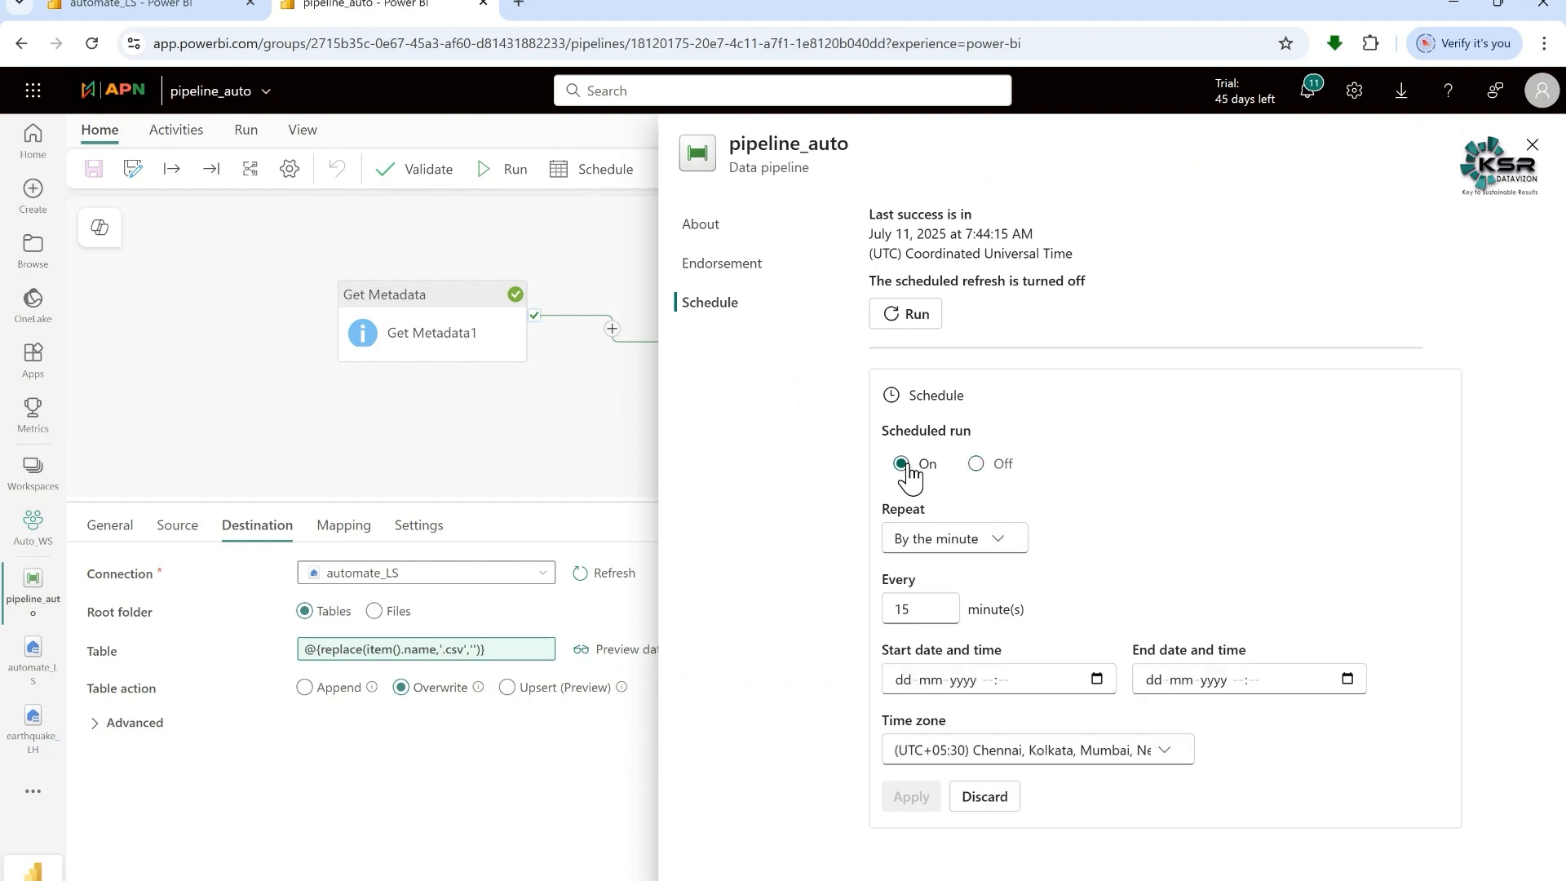
left_click(1001, 547)
left_click(962, 606)
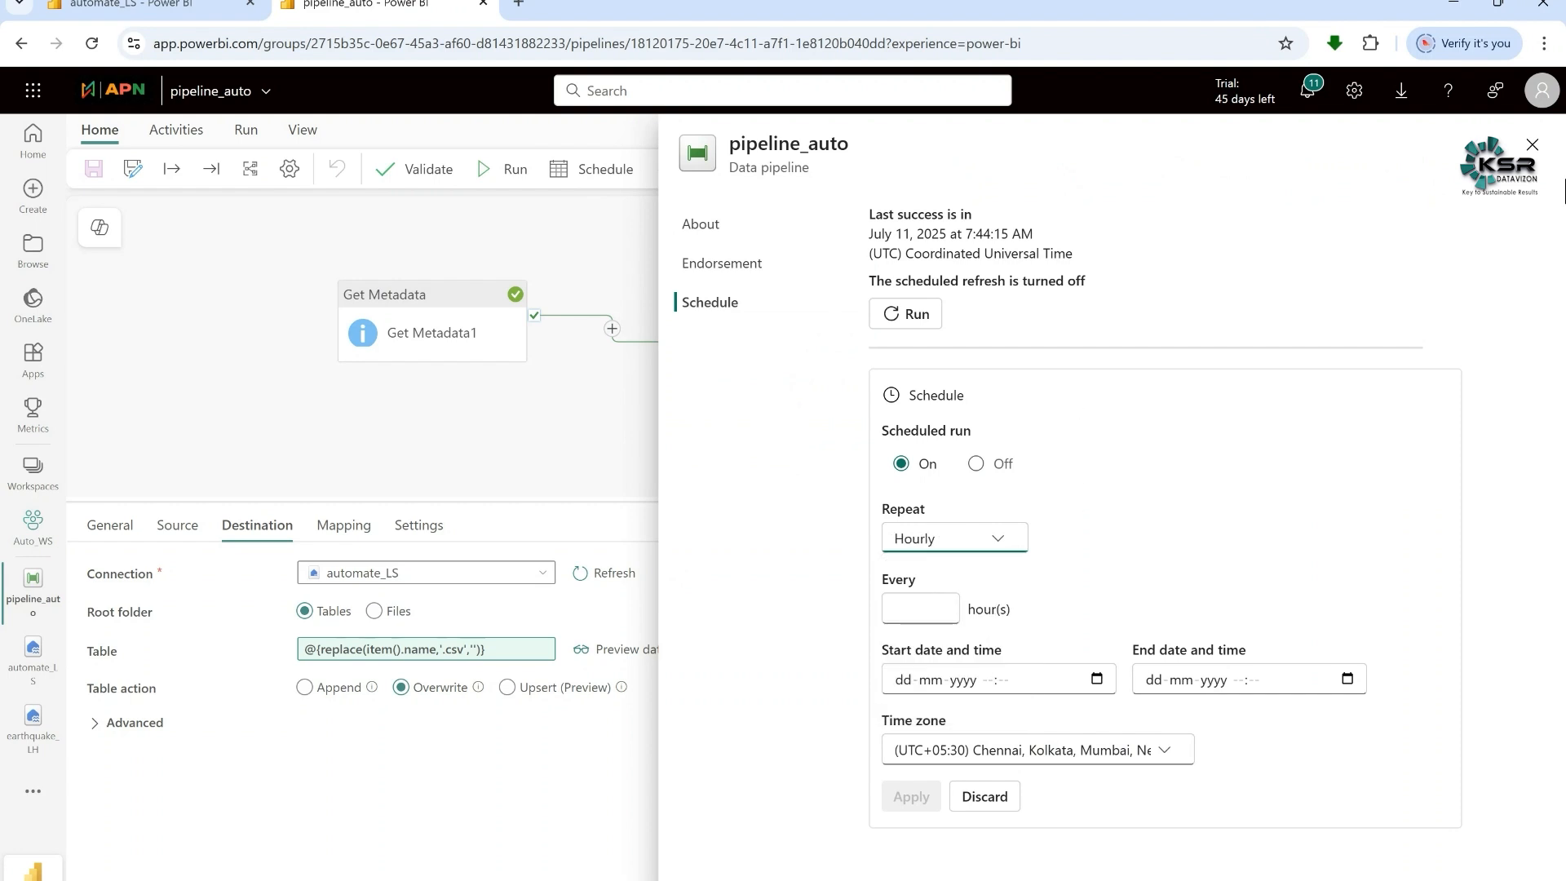
left_click(1532, 145)
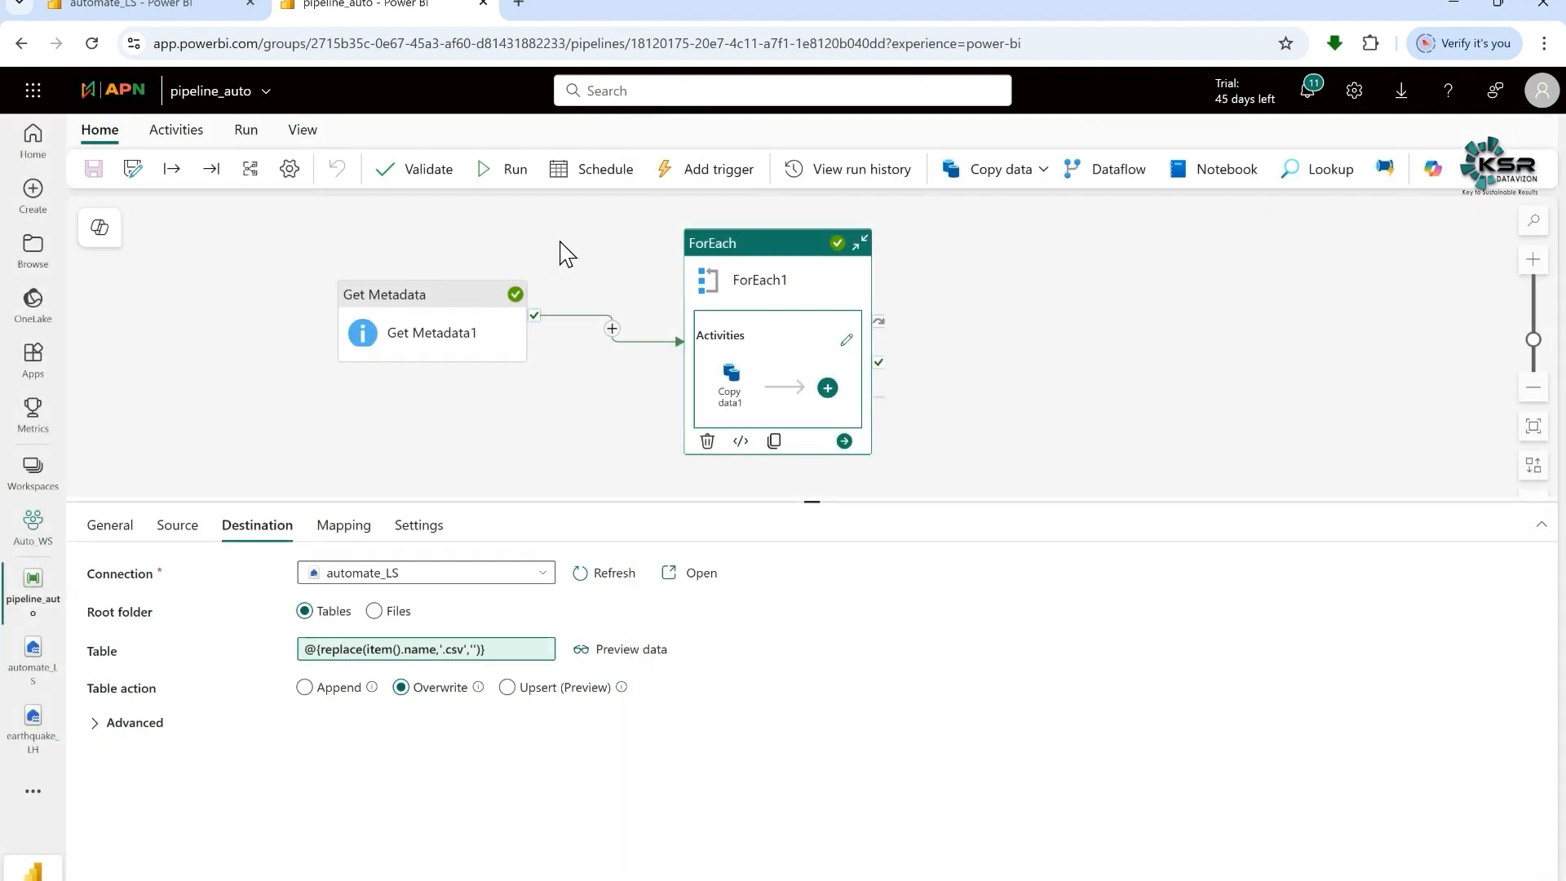
left_click(122, 10)
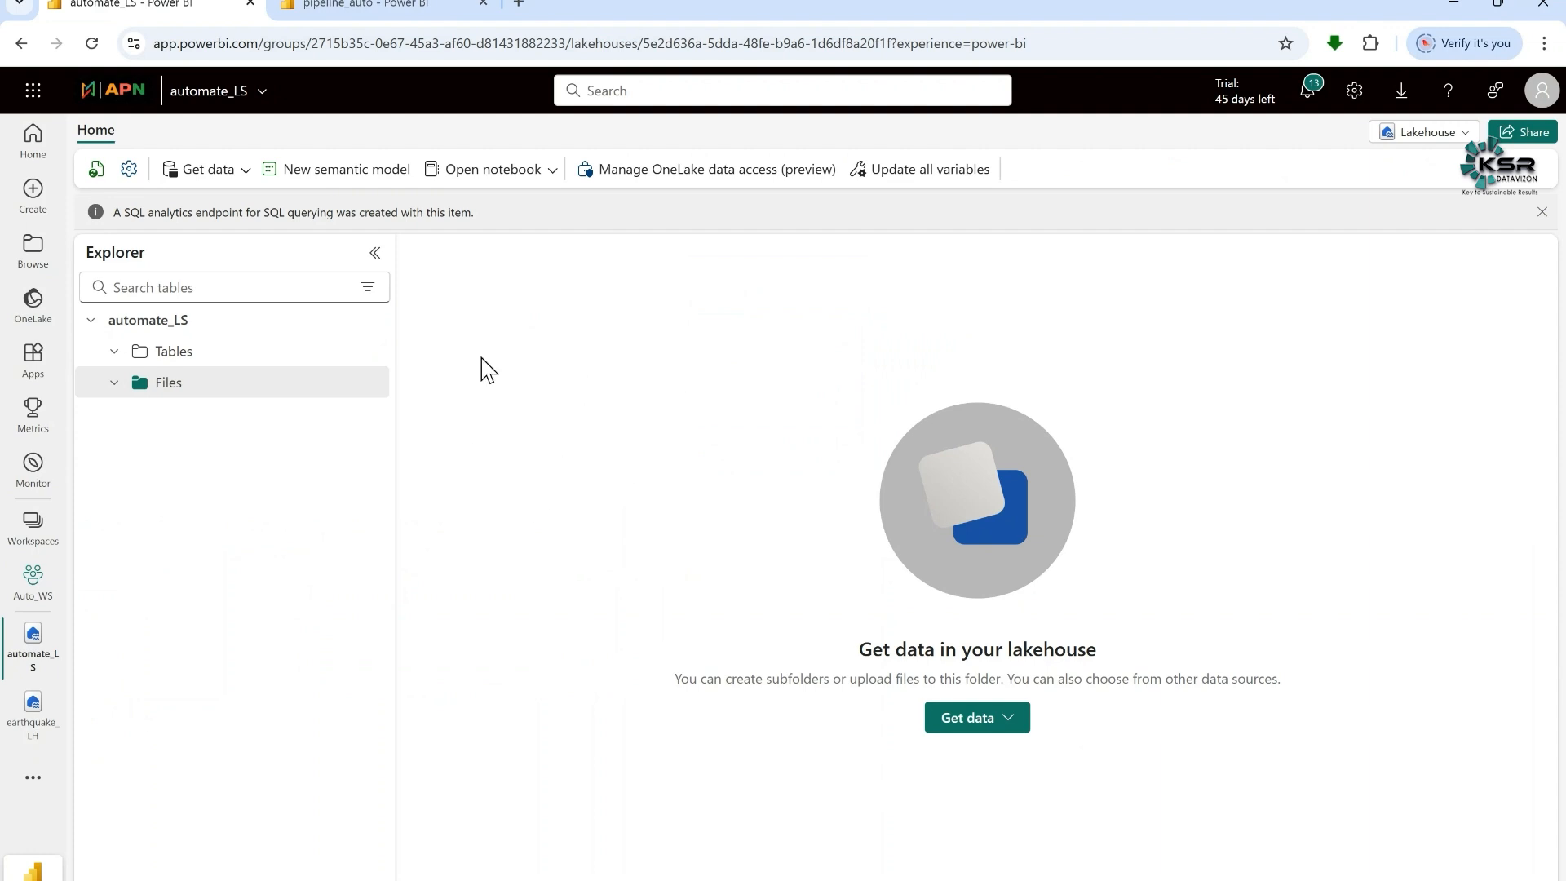
left_click(416, 10)
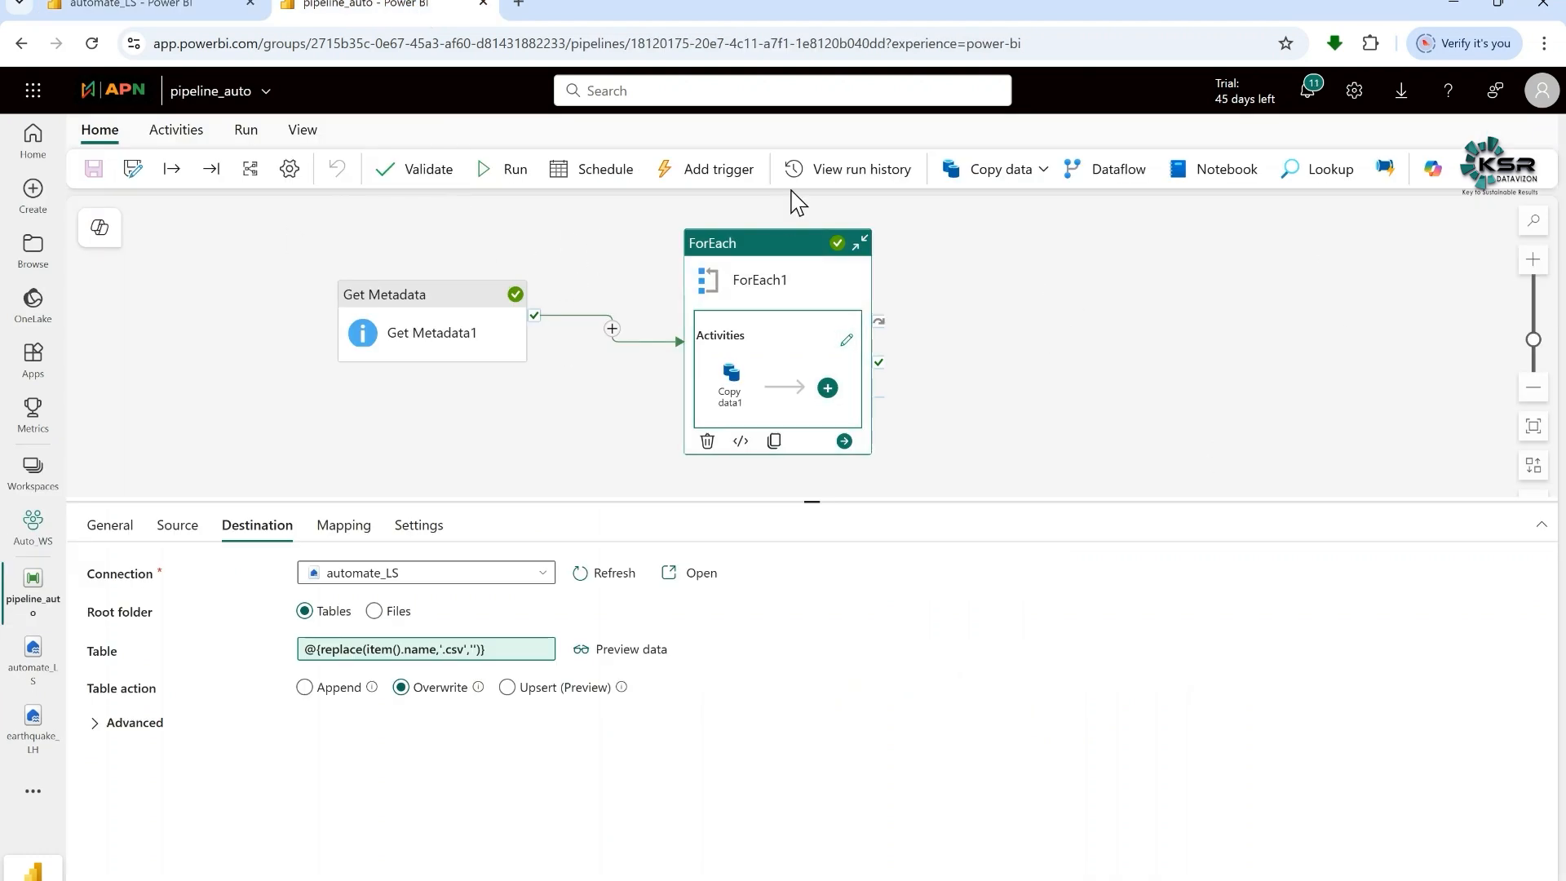
Start adding a trigger to pipeline_auto and choose OneLake events as its event source
left_click(722, 178)
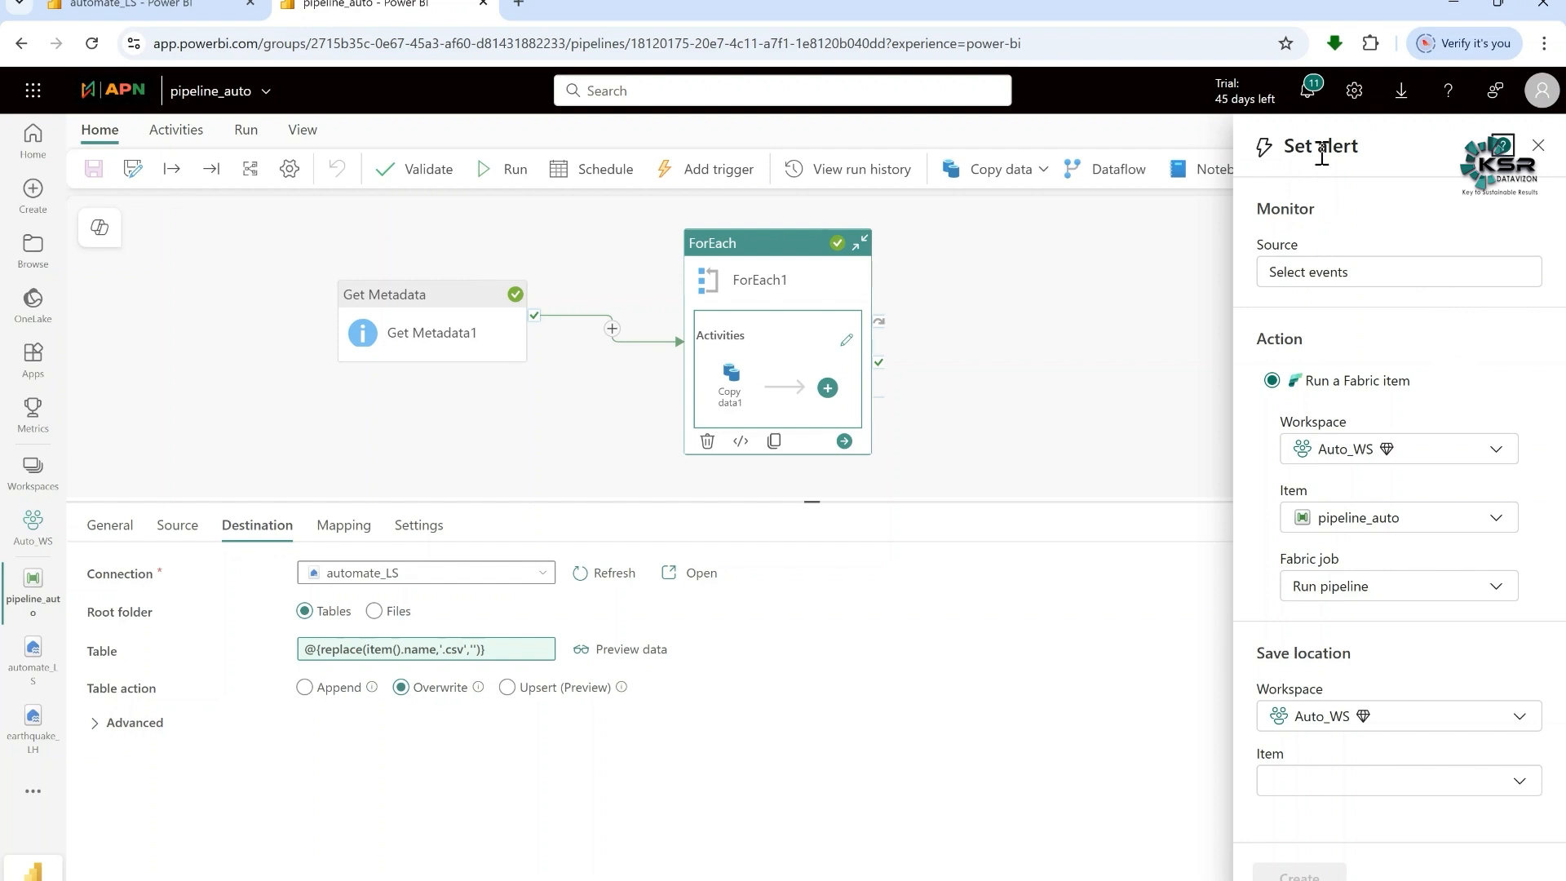
left_click(1310, 274)
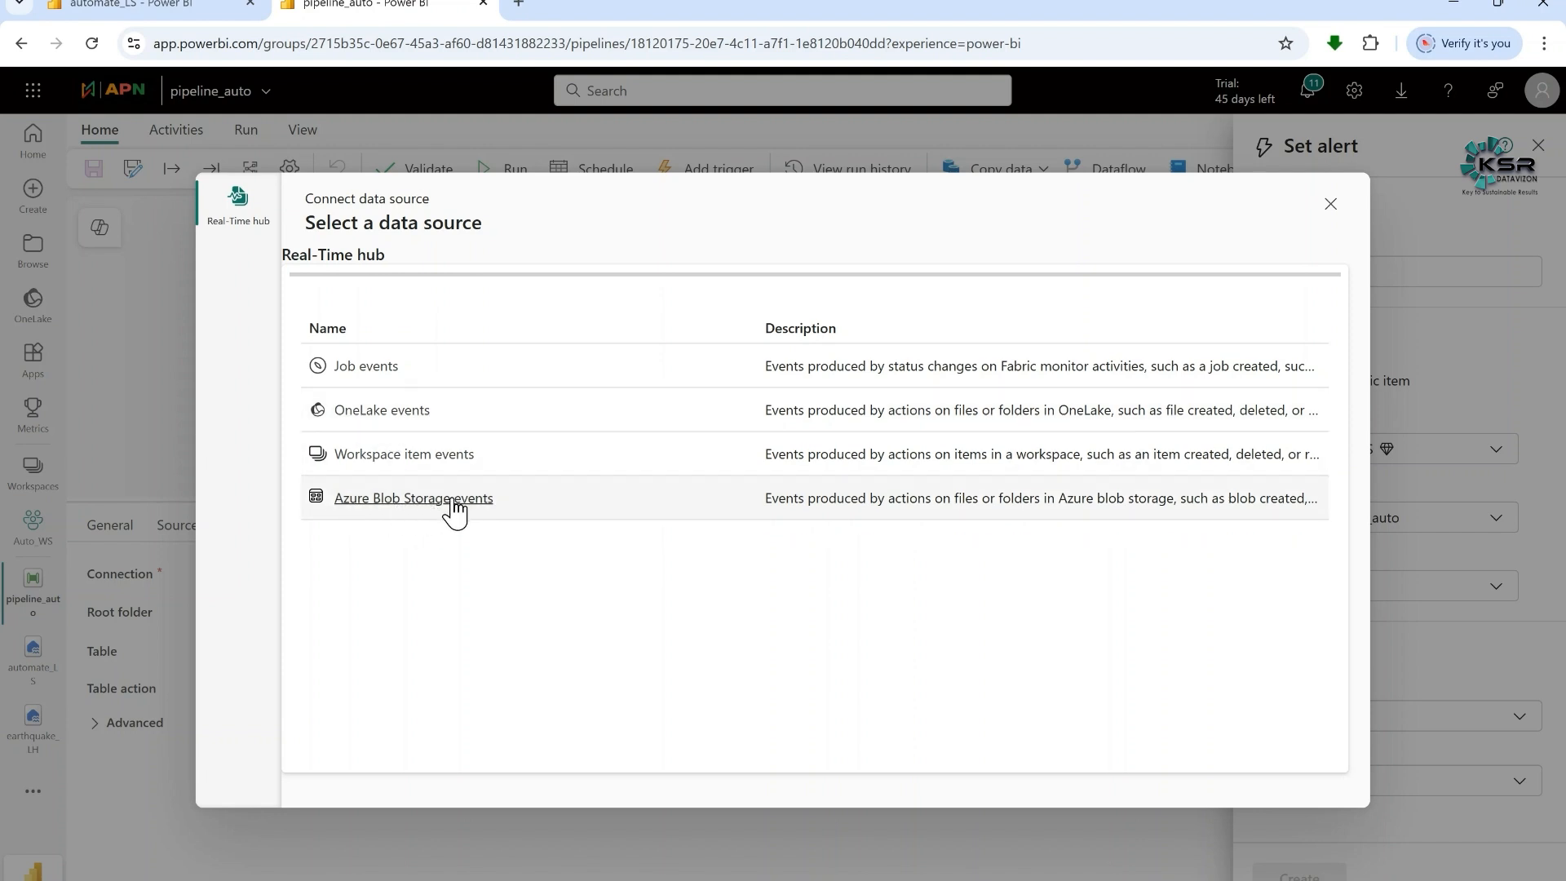
left_click(381, 418)
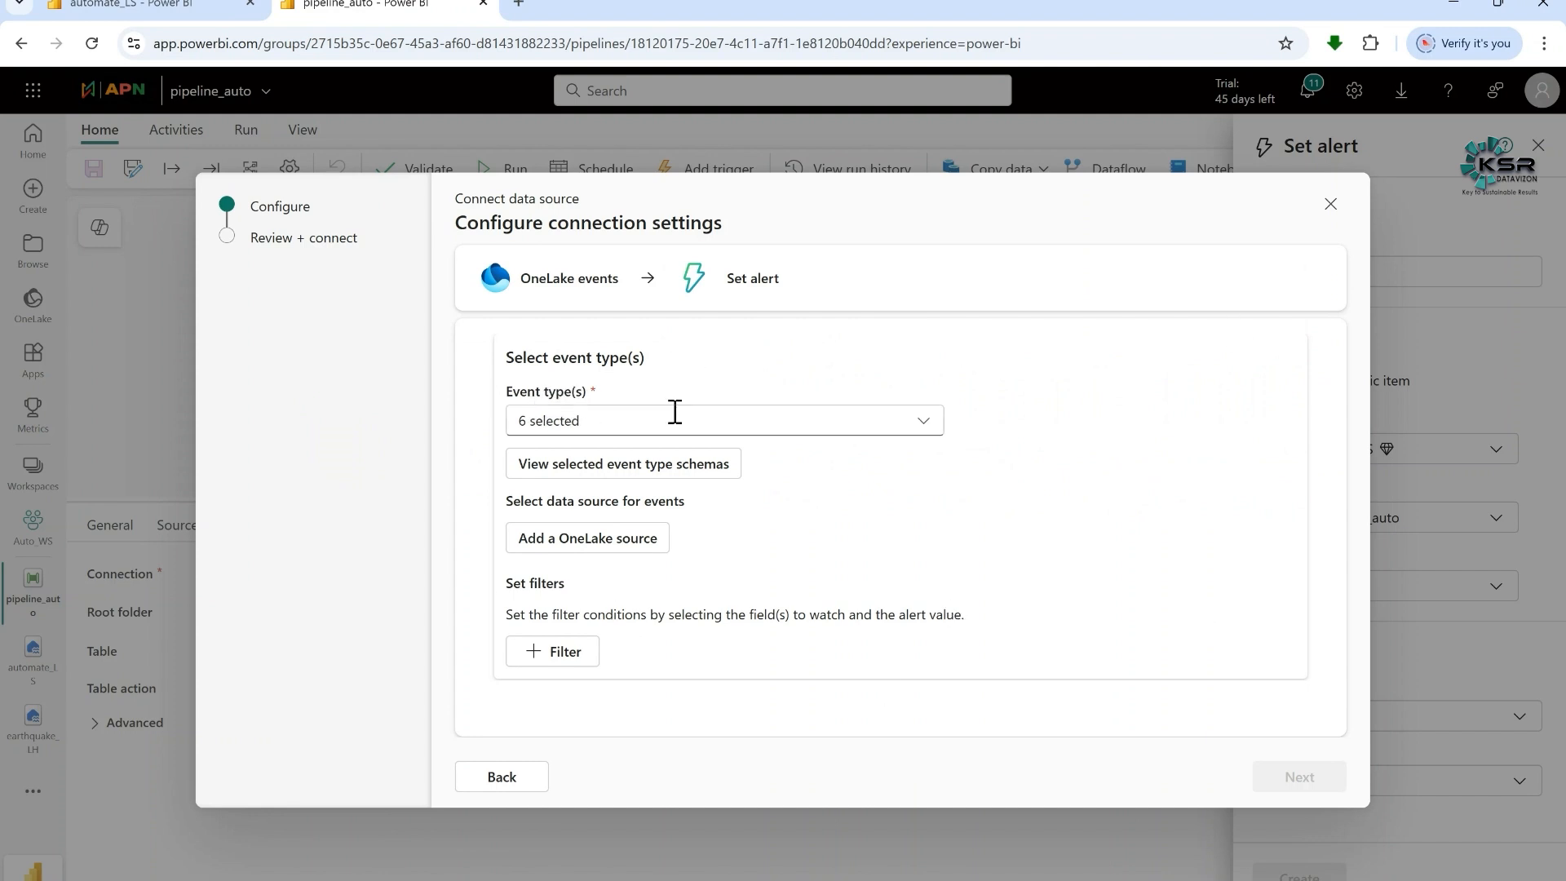
Limit the trigger's OneLake event types to Microsoft.Fabric.OneLake.FileCreated by deselecting the FileDeleted, FileRenamed and all folder events
left_click(924, 422)
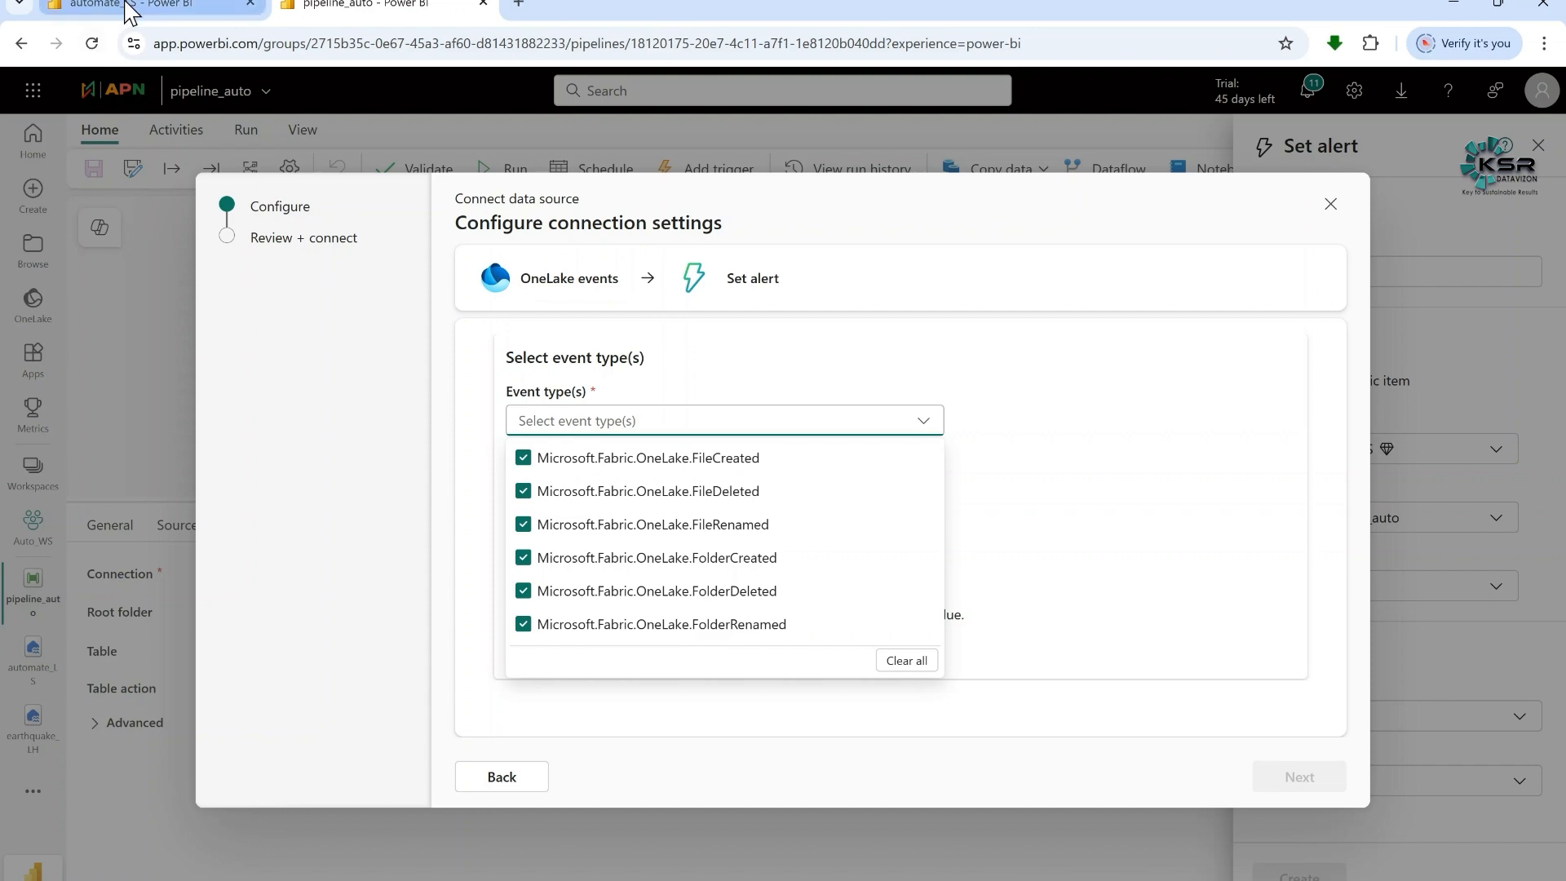
left_click(131, 7)
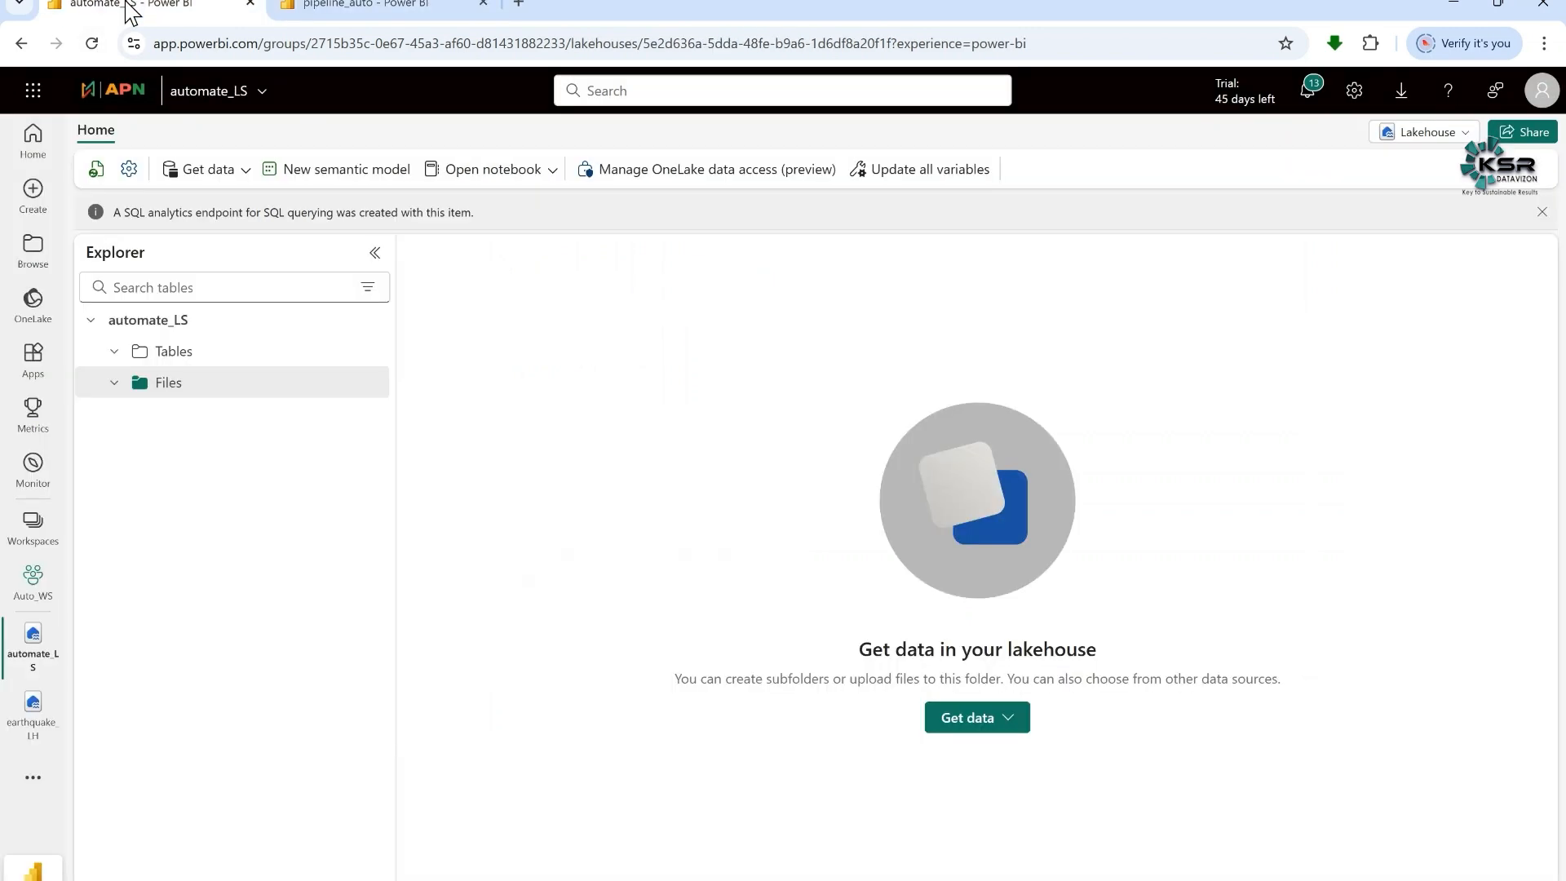
left_click(359, 11)
left_click(808, 421)
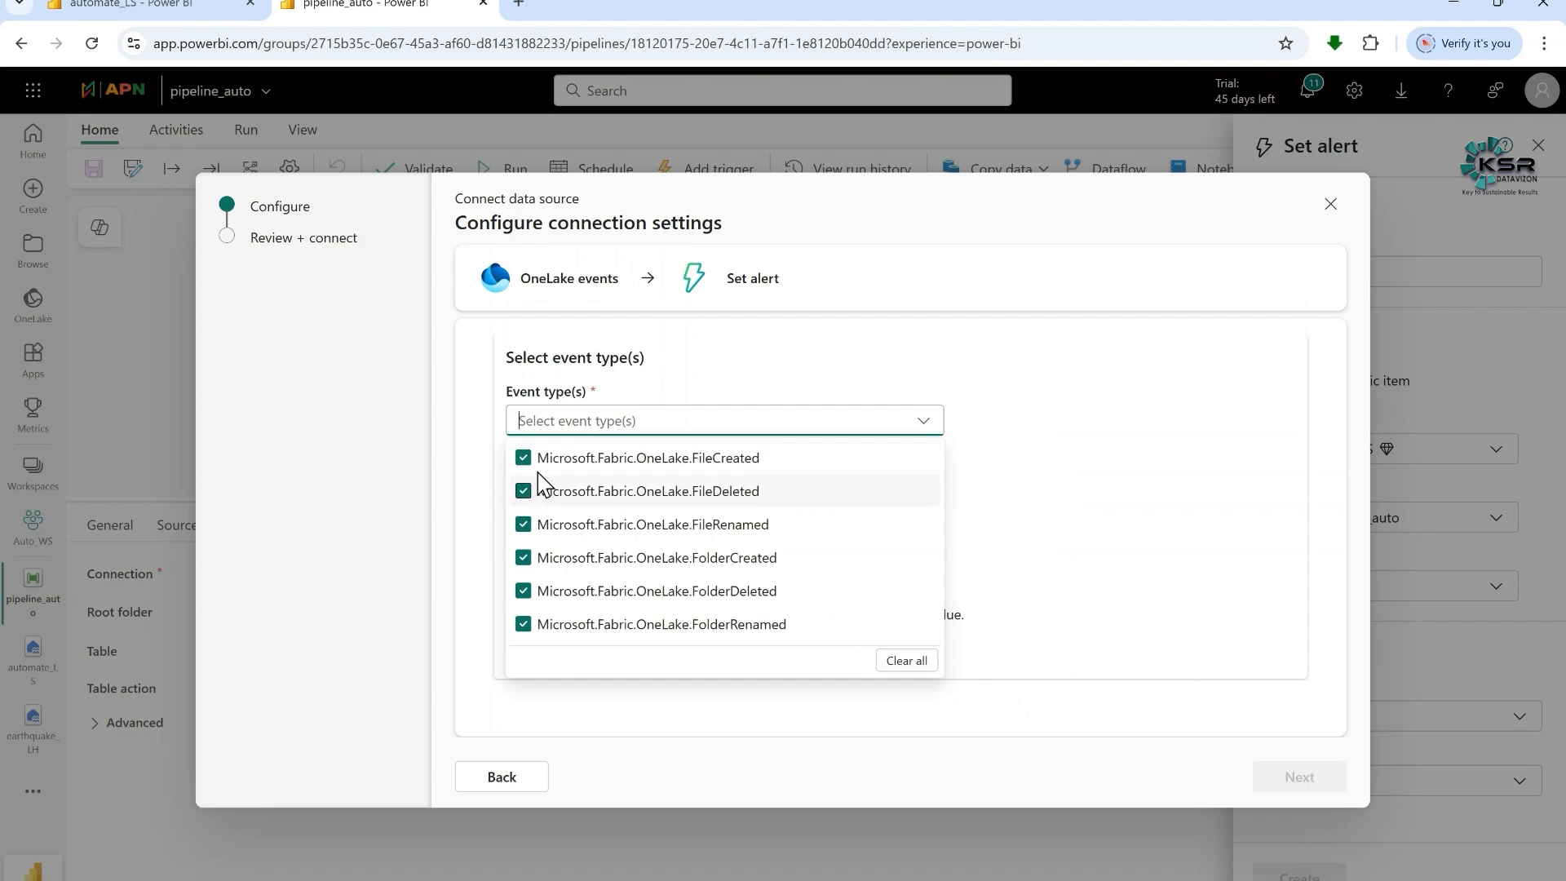
left_click(523, 491)
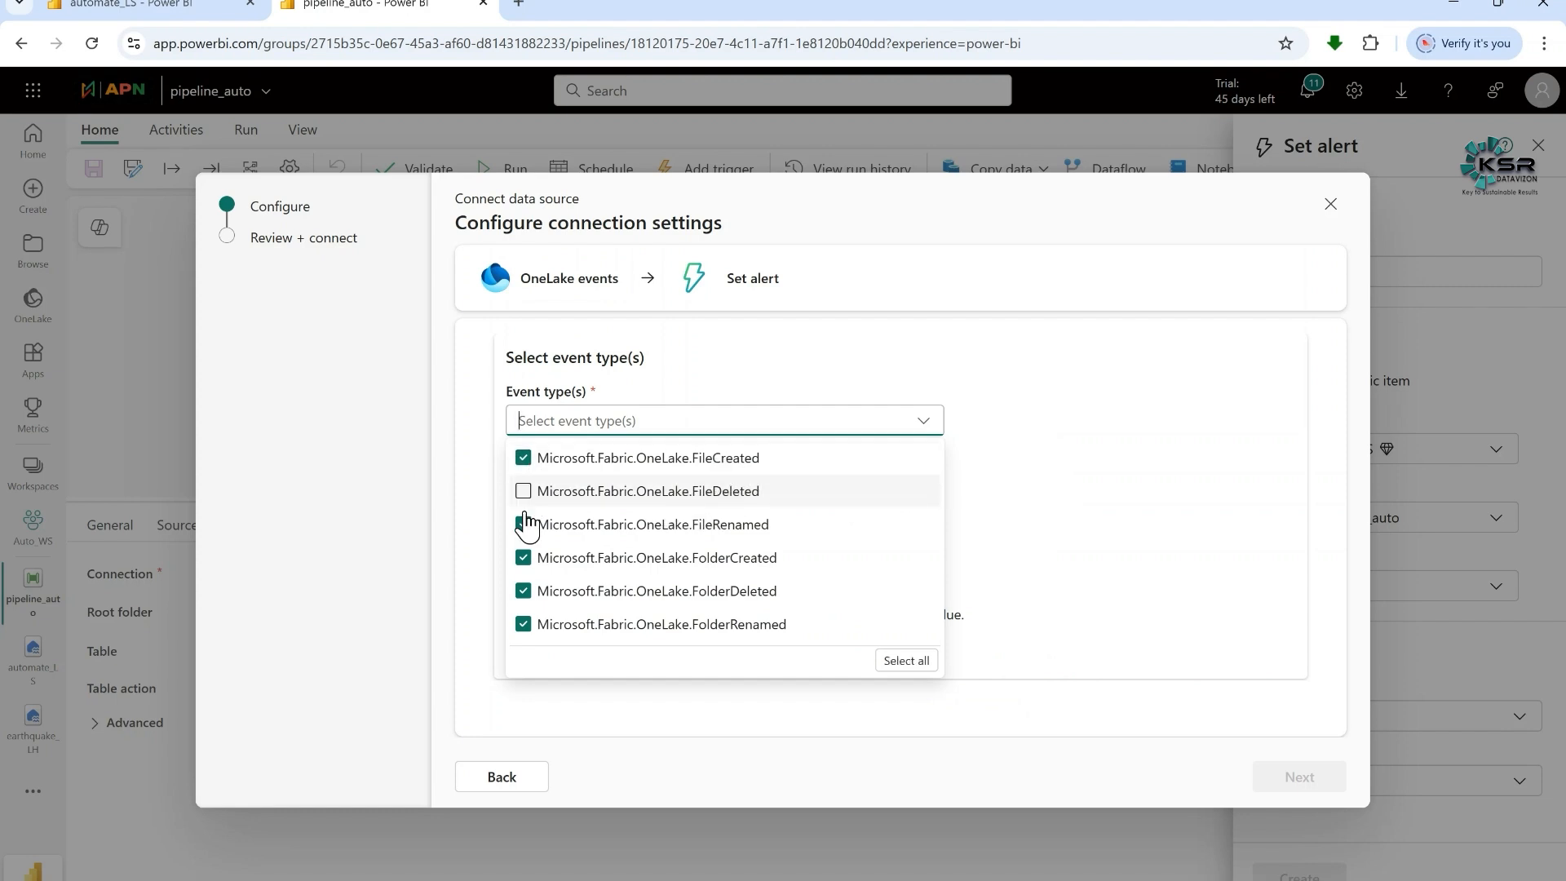
left_click(523, 524)
left_click(522, 557)
left_click(523, 591)
left_click(523, 624)
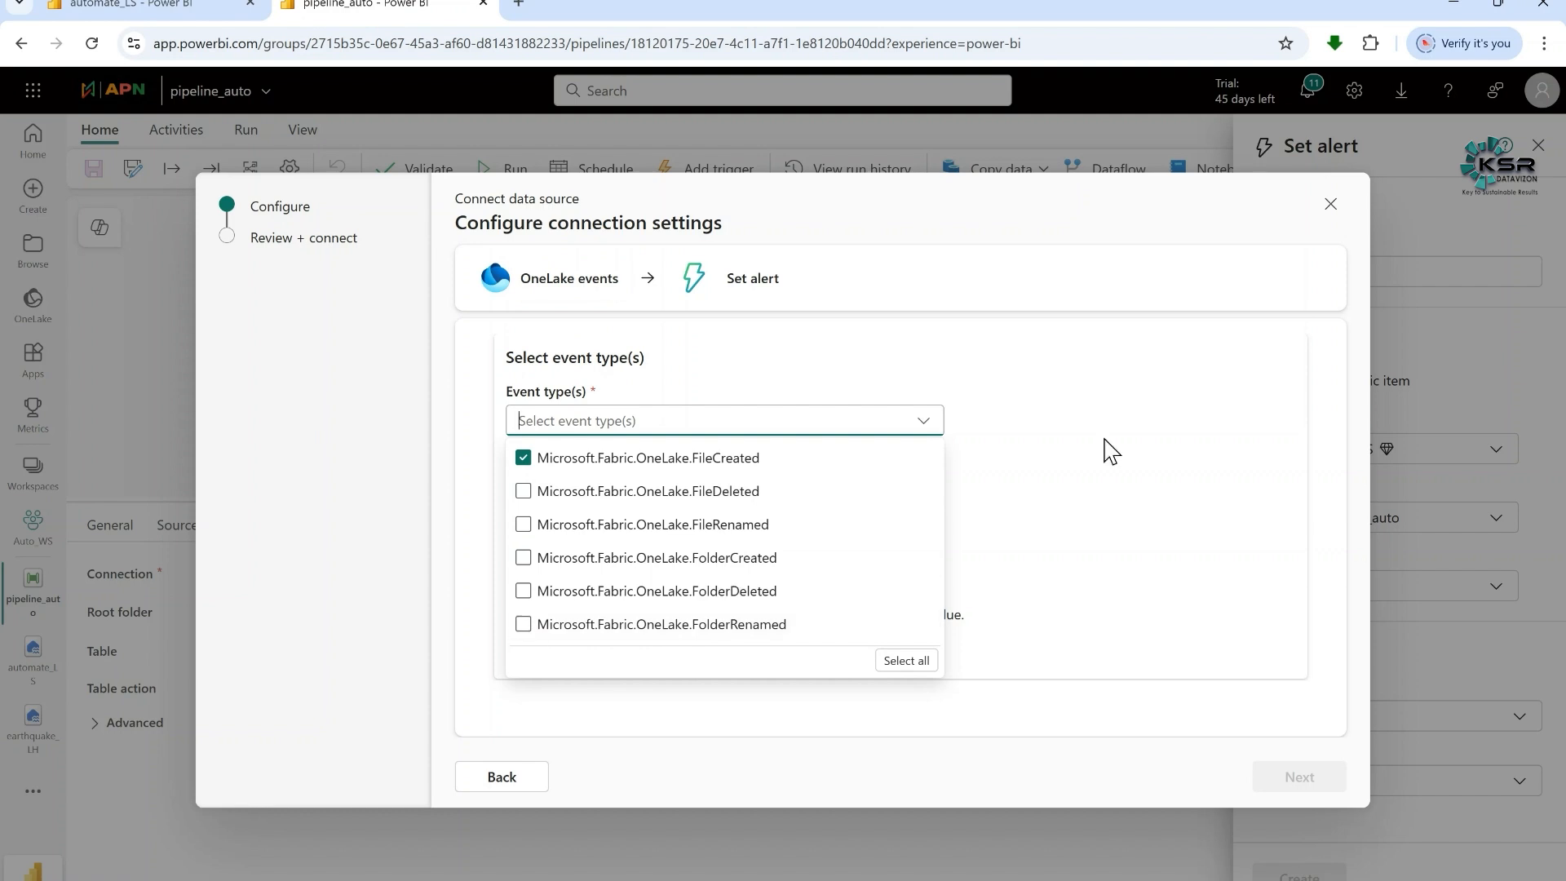
Add the Files folder of the automate_LS lakehouse as the OneLake source for the trigger's events
left_click(1055, 469)
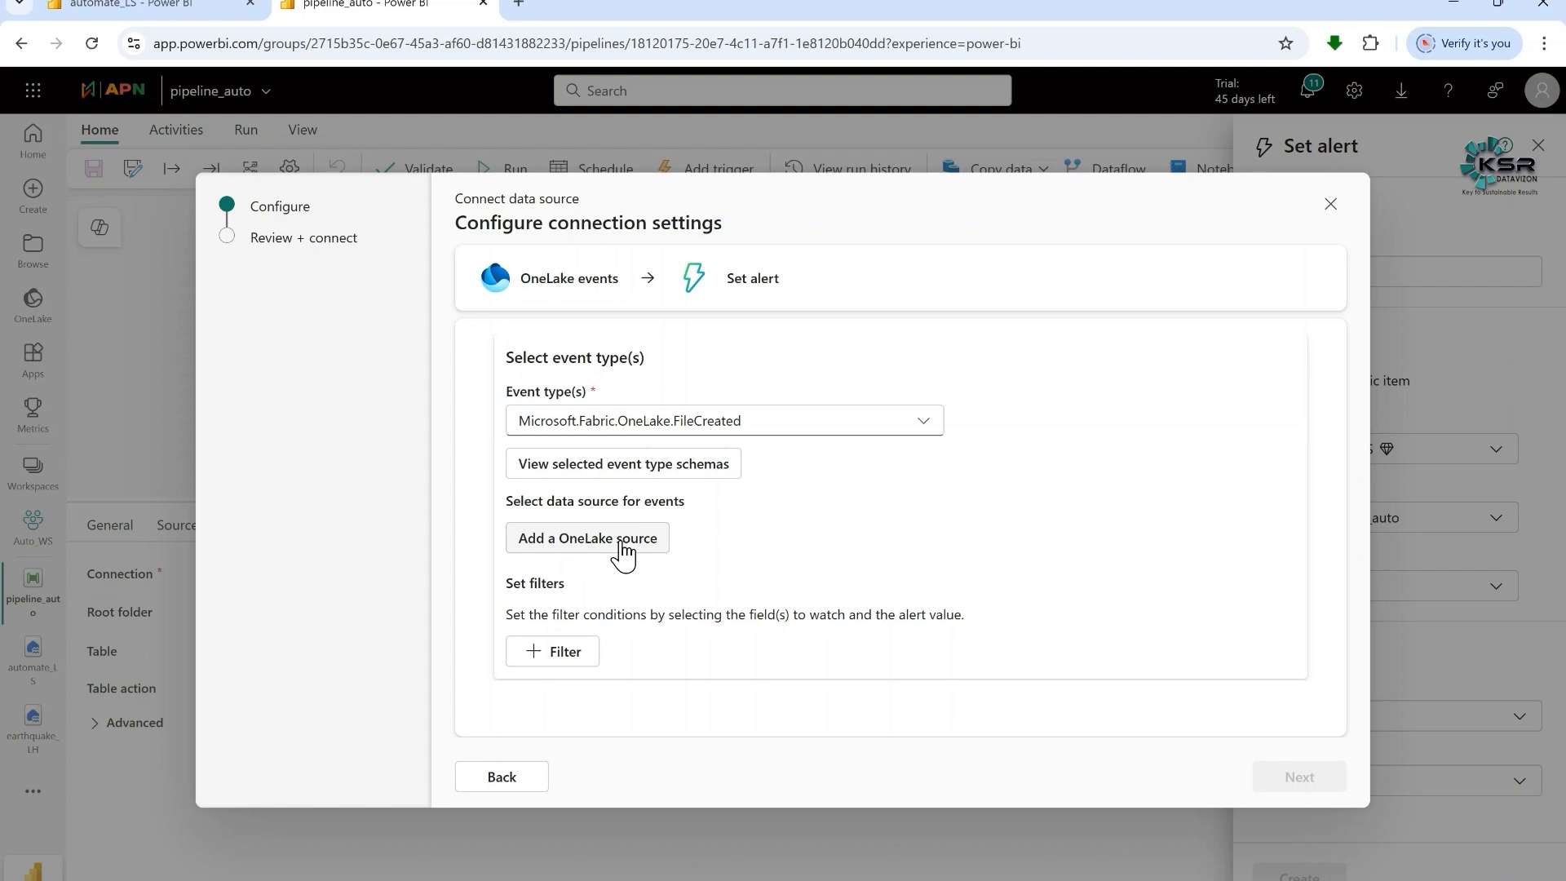
left_click(624, 551)
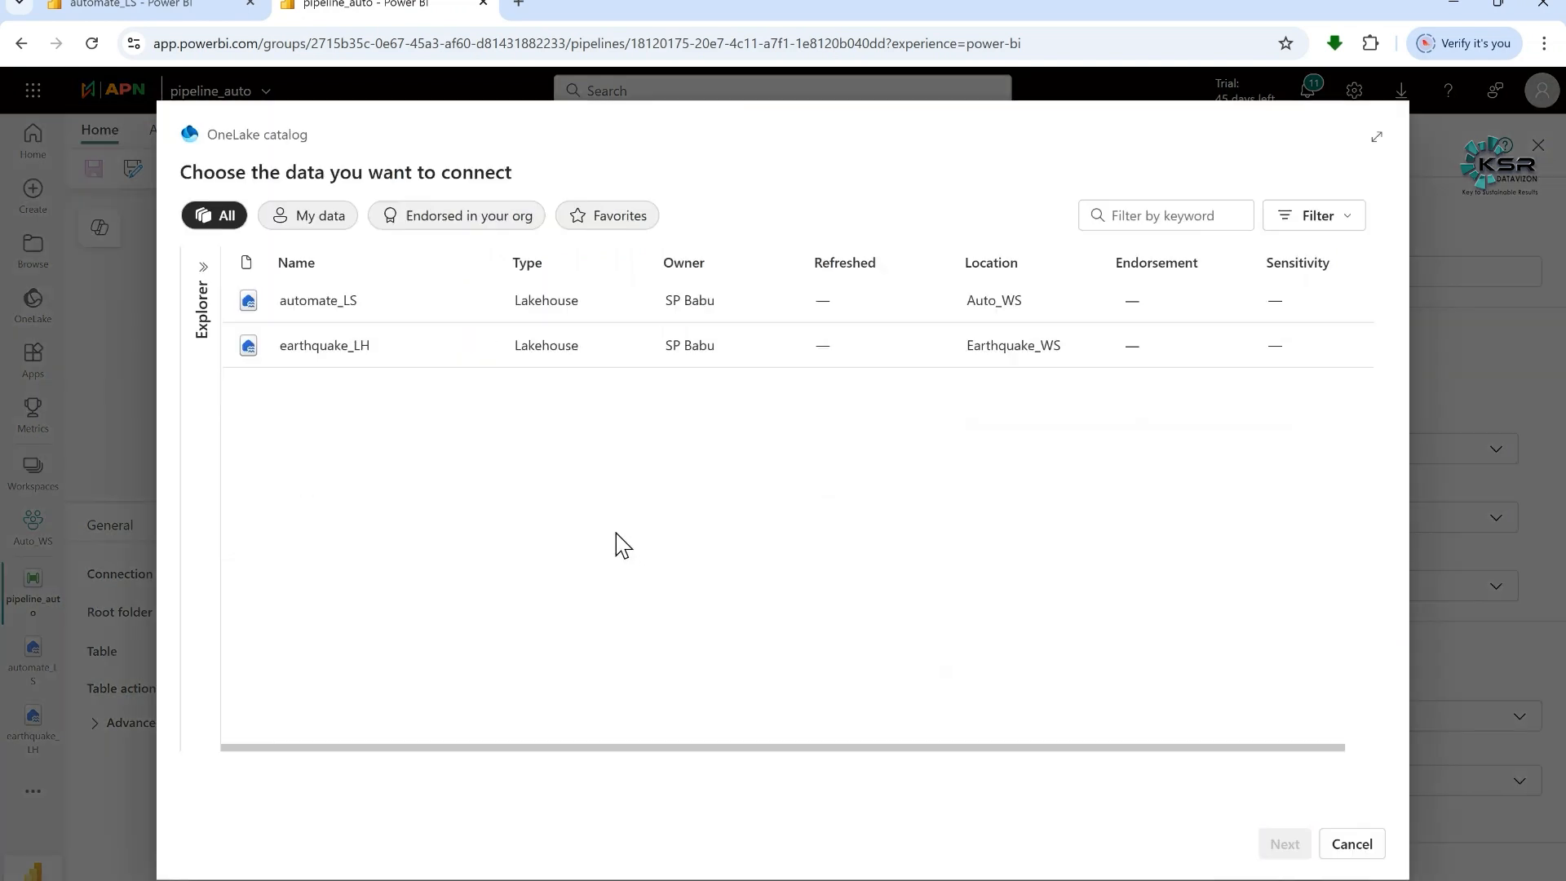
left_click(374, 301)
left_click(1285, 845)
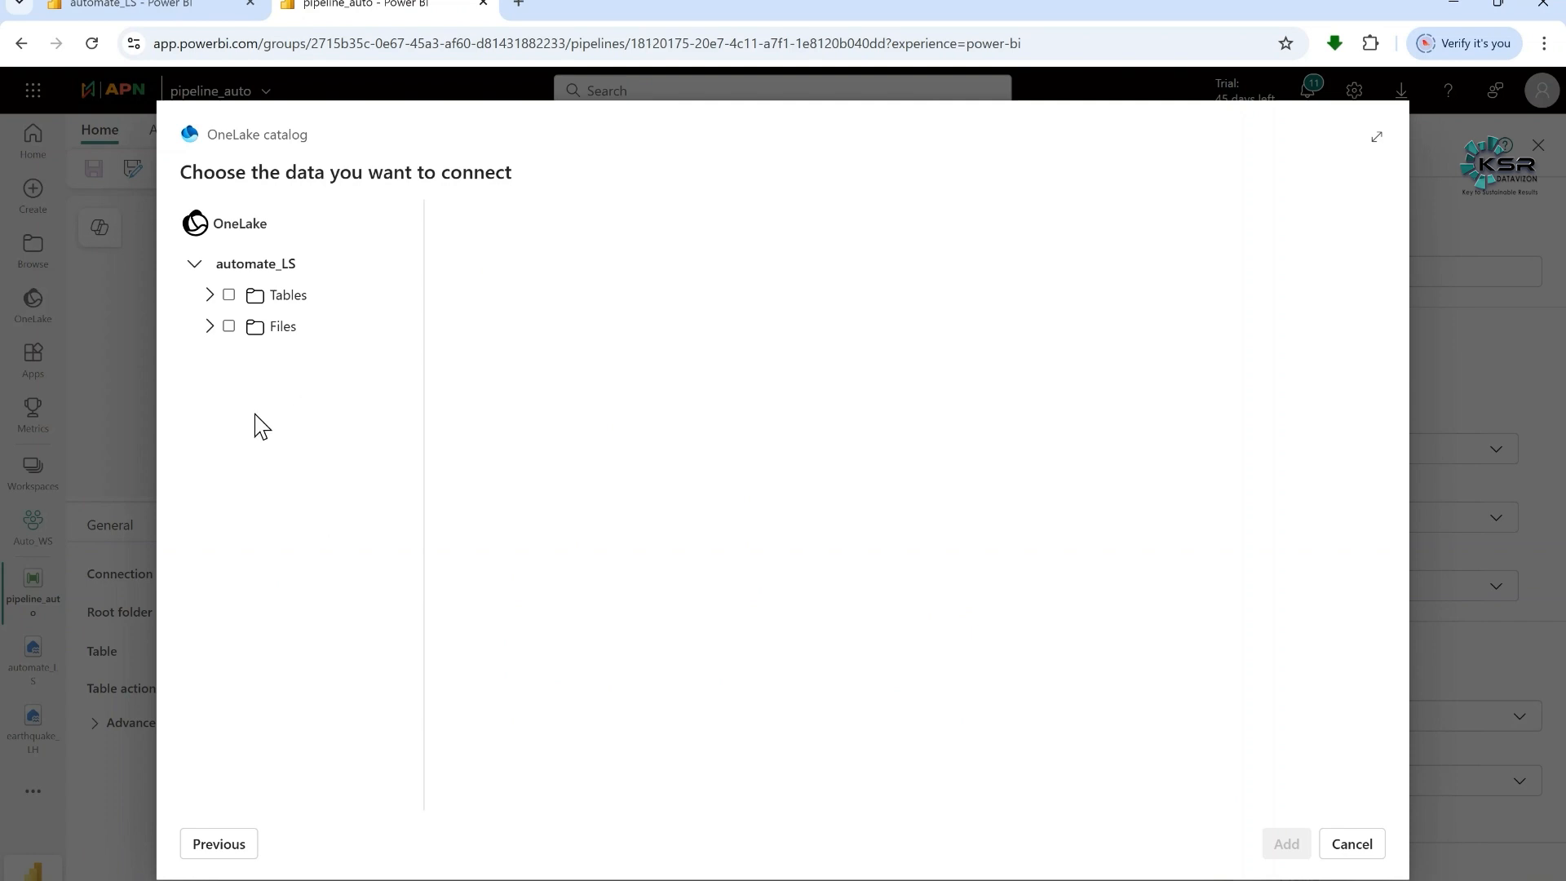
left_click(229, 327)
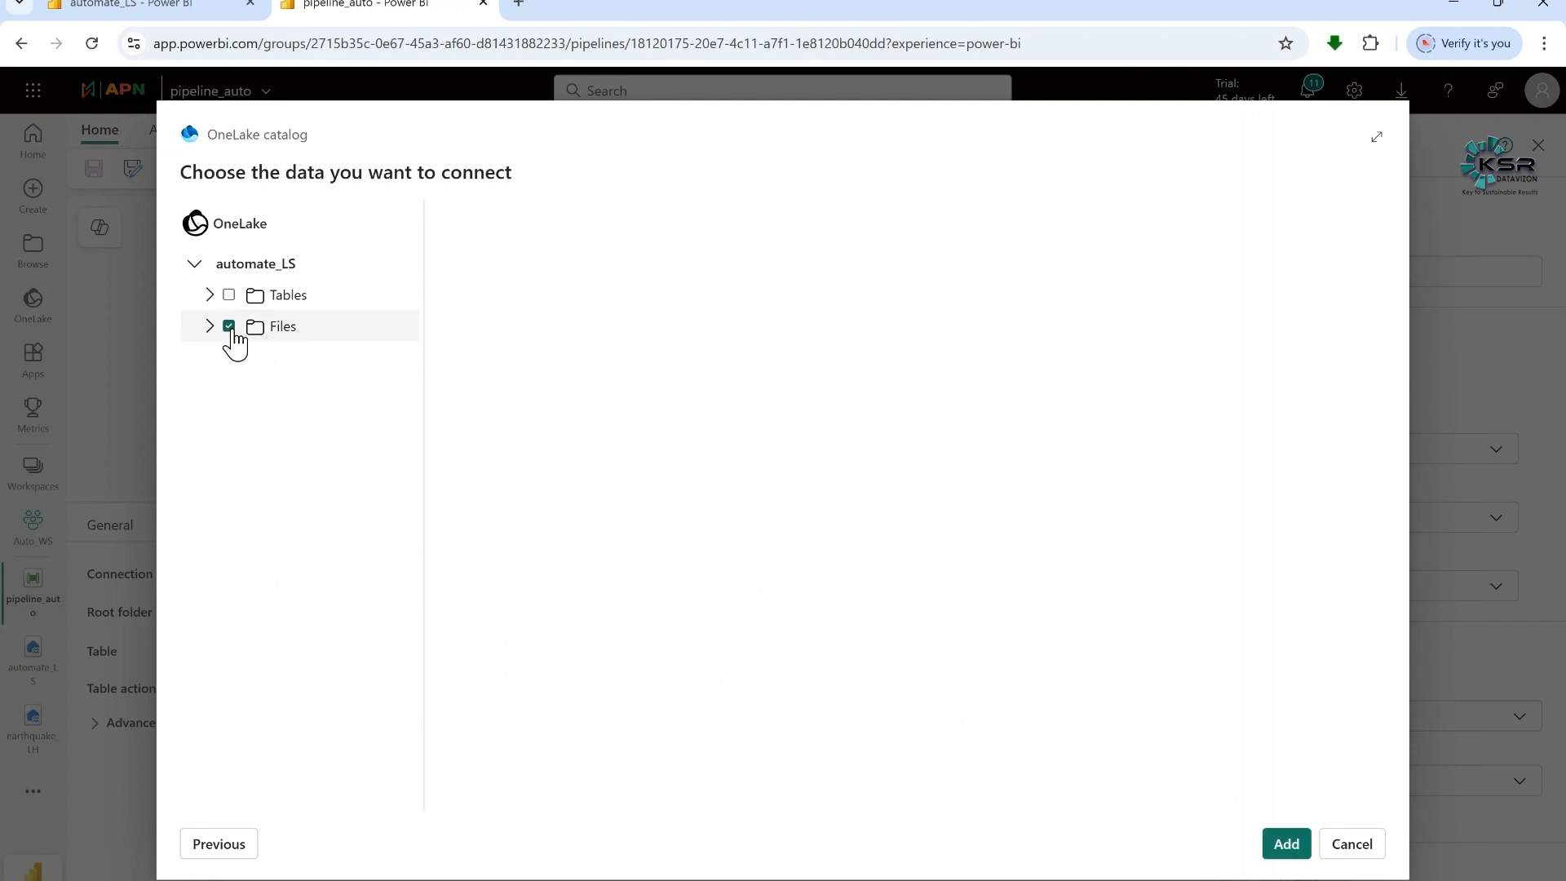
left_click(1278, 848)
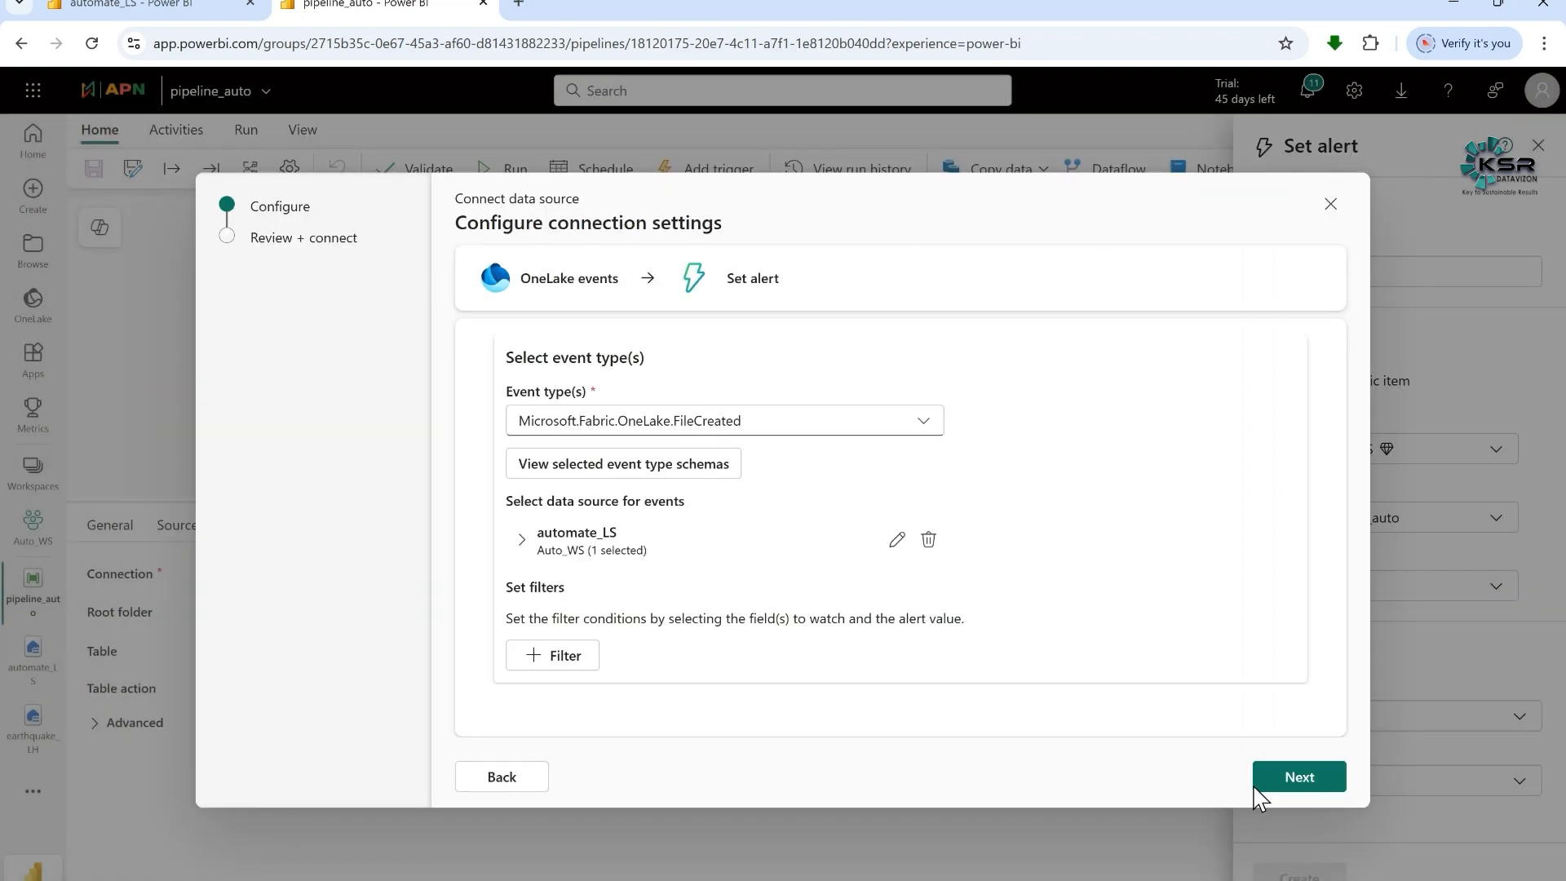
Review the event source details and save the OneLake events connection for the alert
left_click(1316, 788)
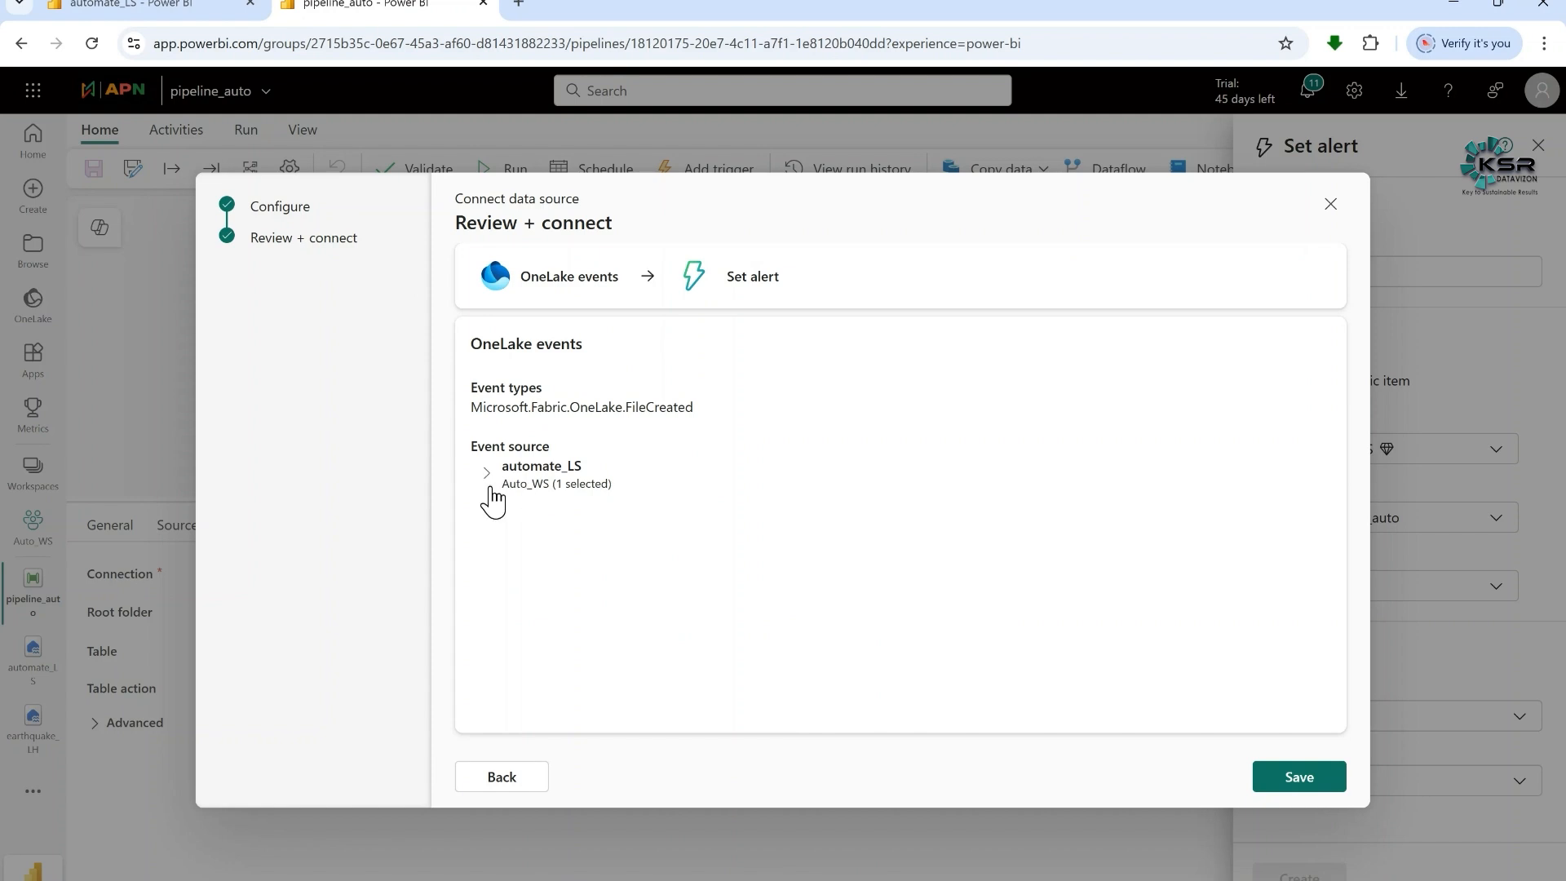
left_click(487, 475)
left_click(1299, 781)
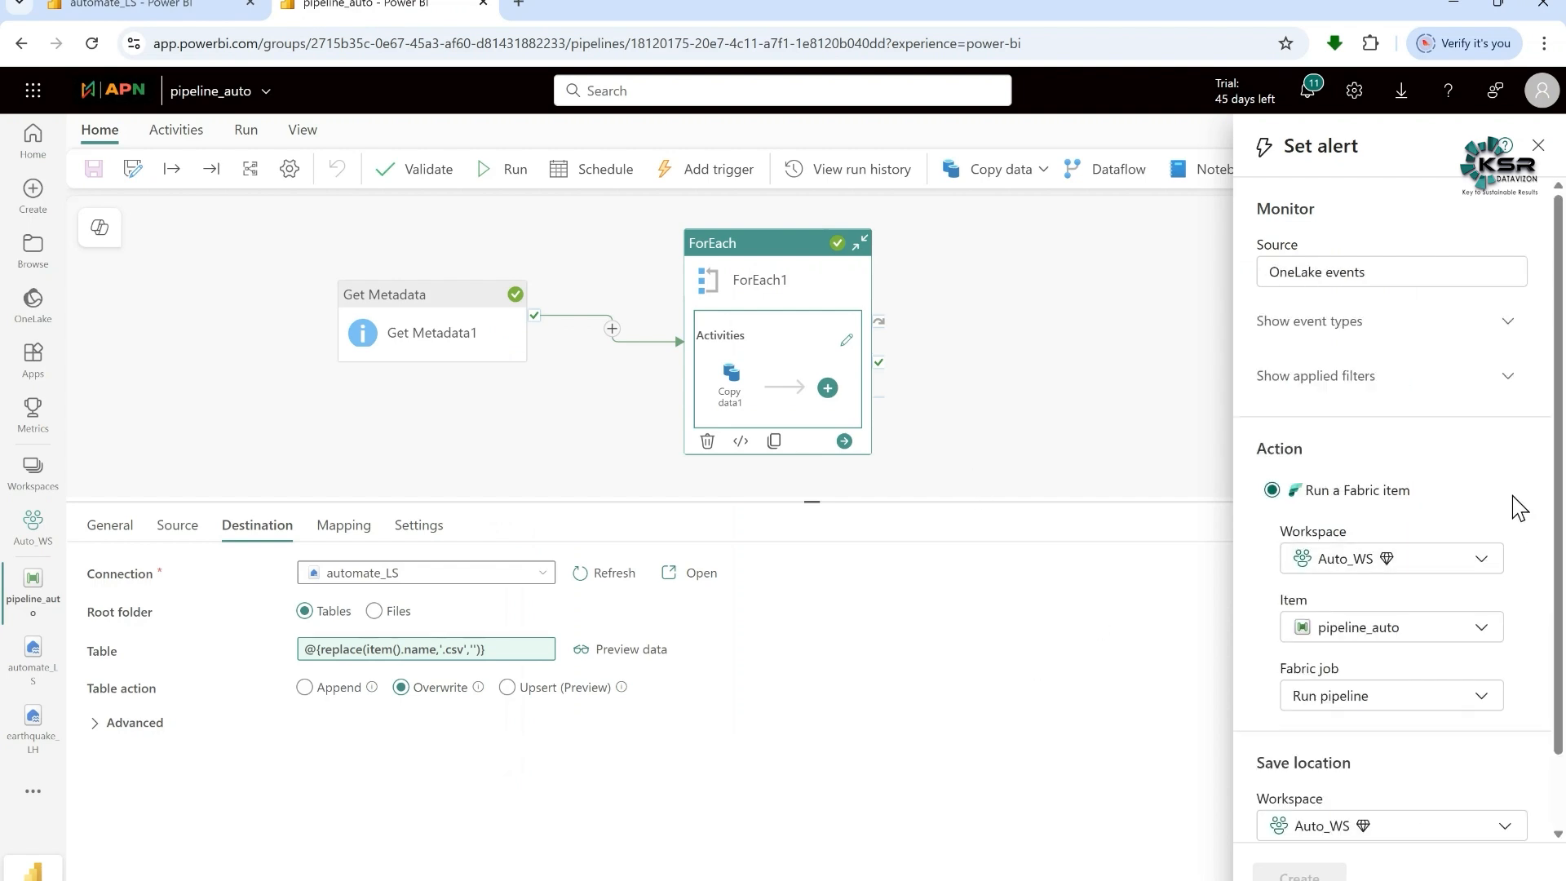
Create the alert in the Auto_WS workspace as a new item named My activator and open that activator
scroll(1518, 507, "down", 1)
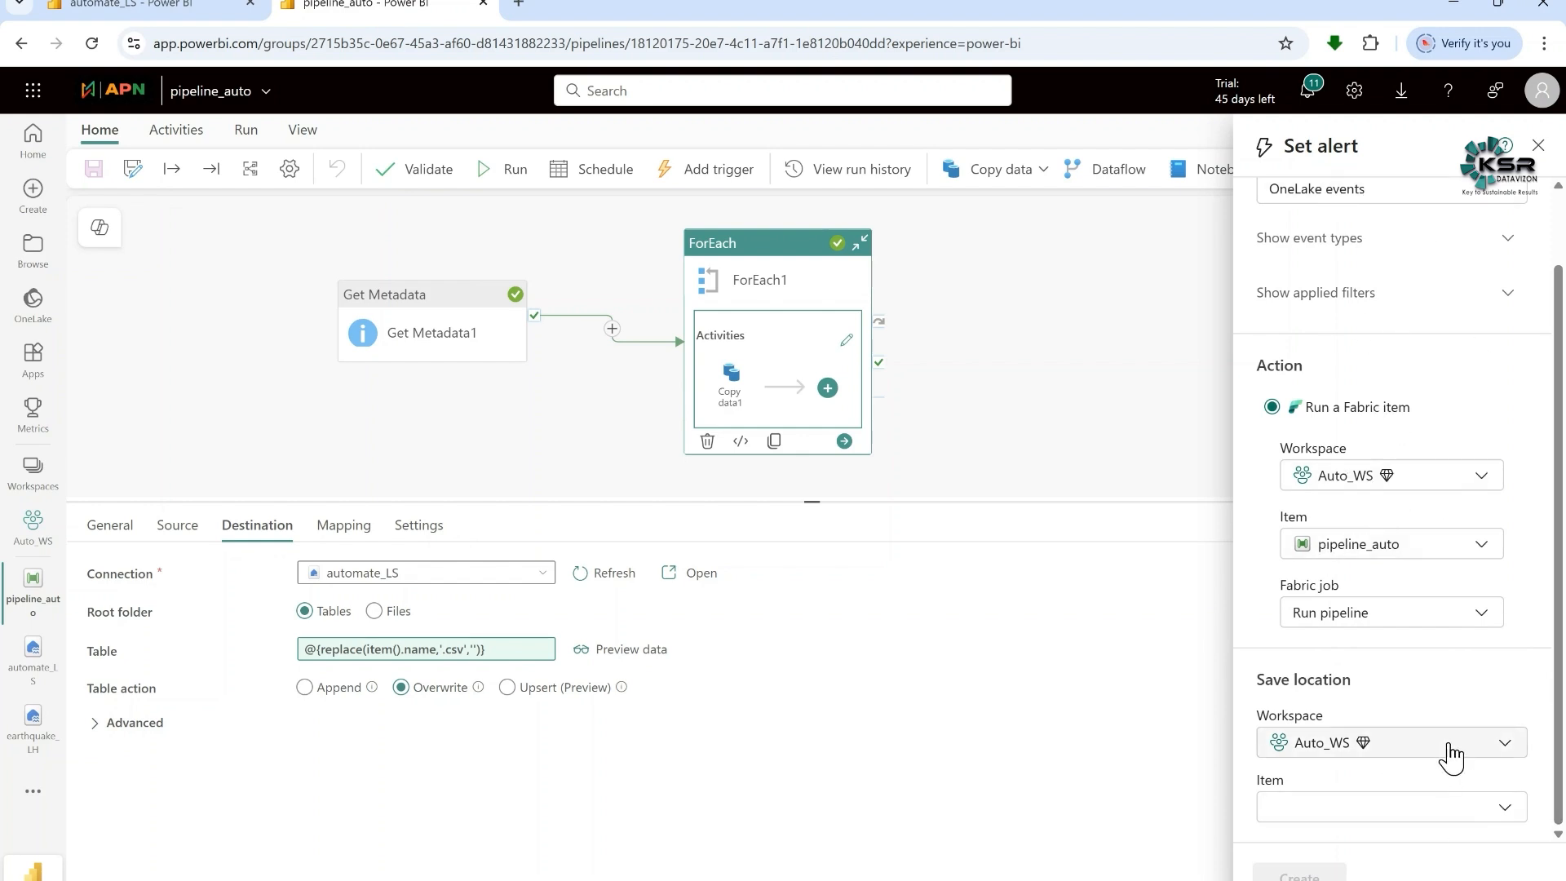
left_click(1508, 809)
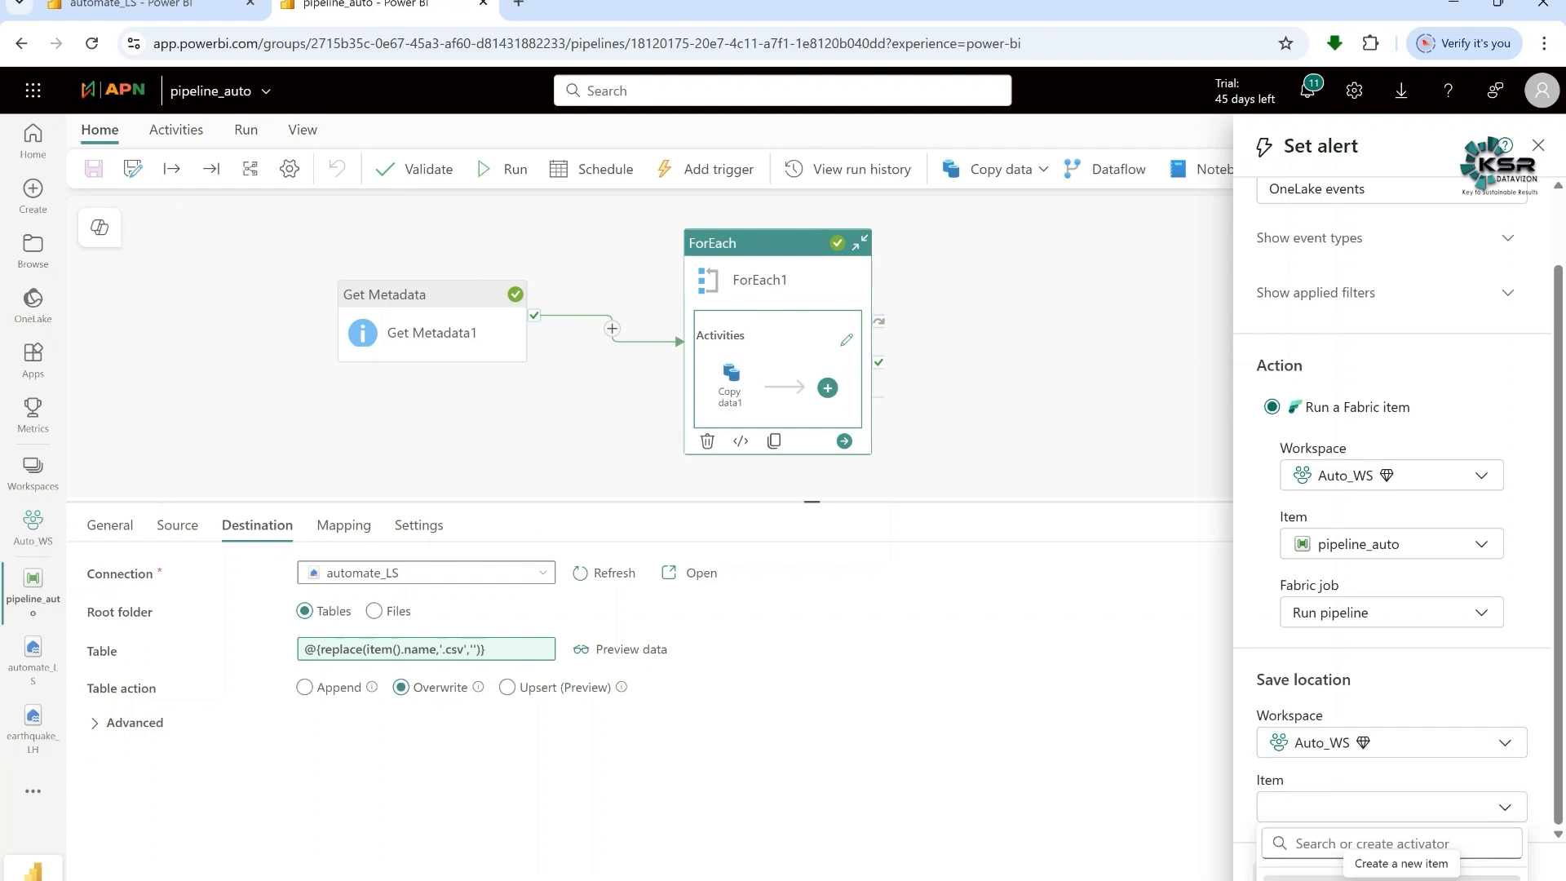
left_click(1423, 863)
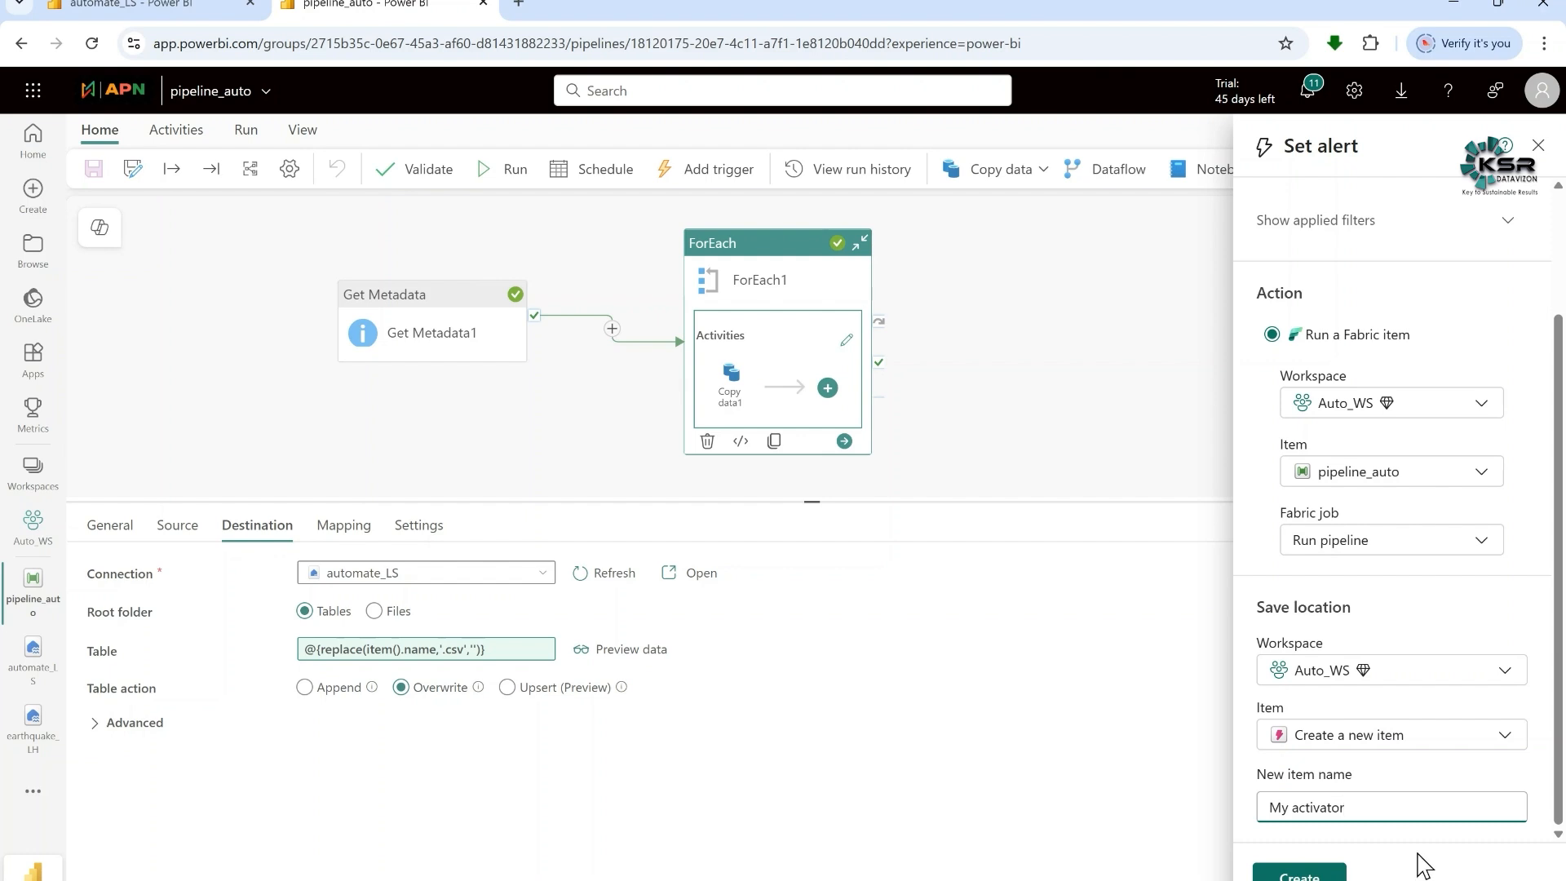
key("ctrl+minus")
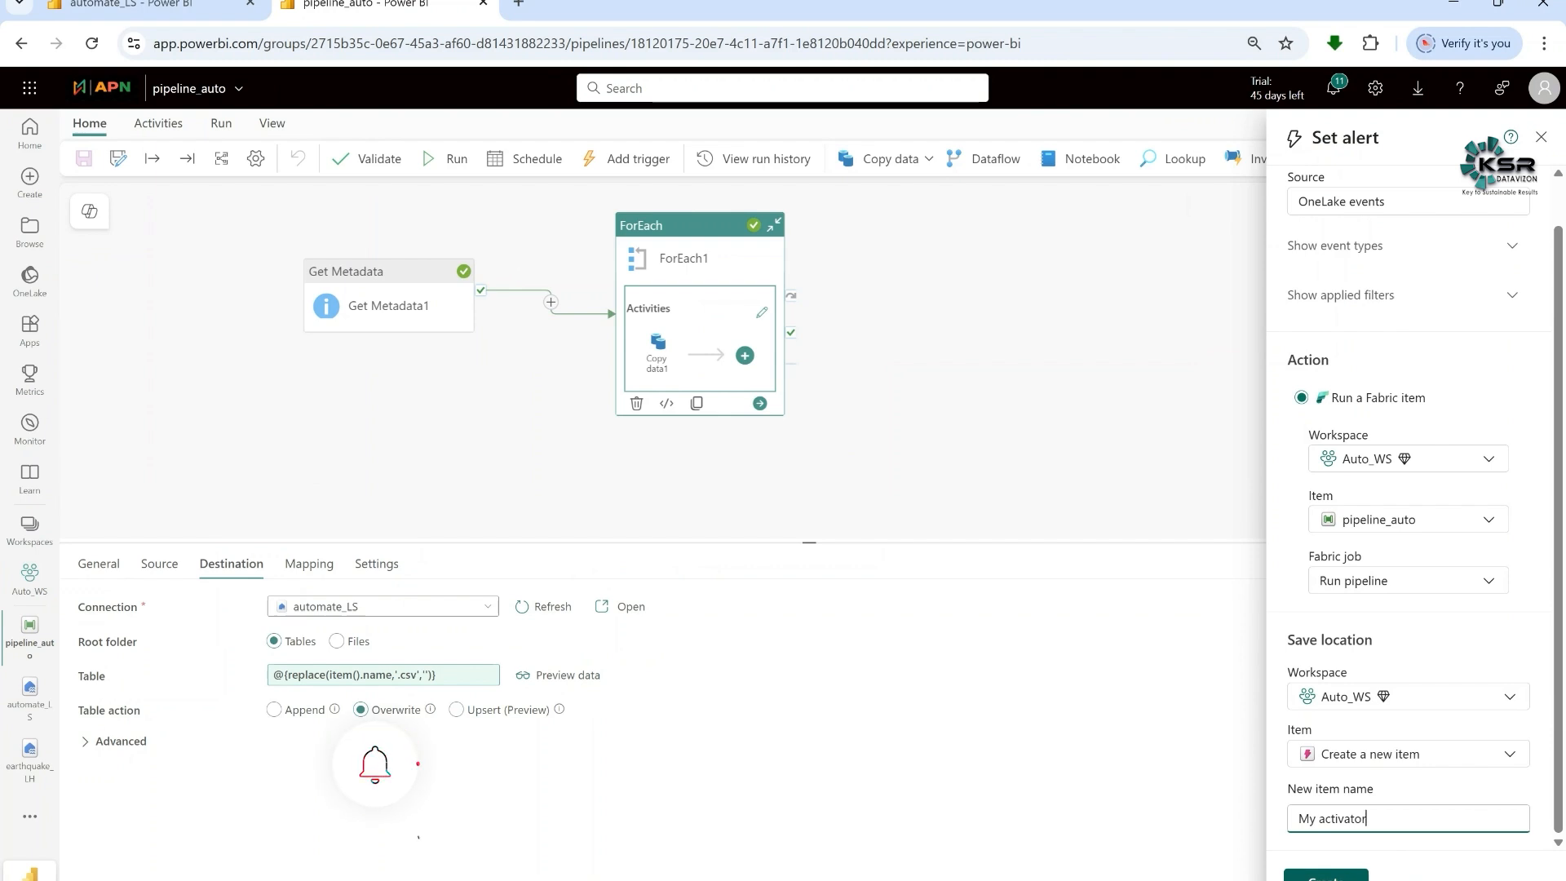
left_click(1326, 876)
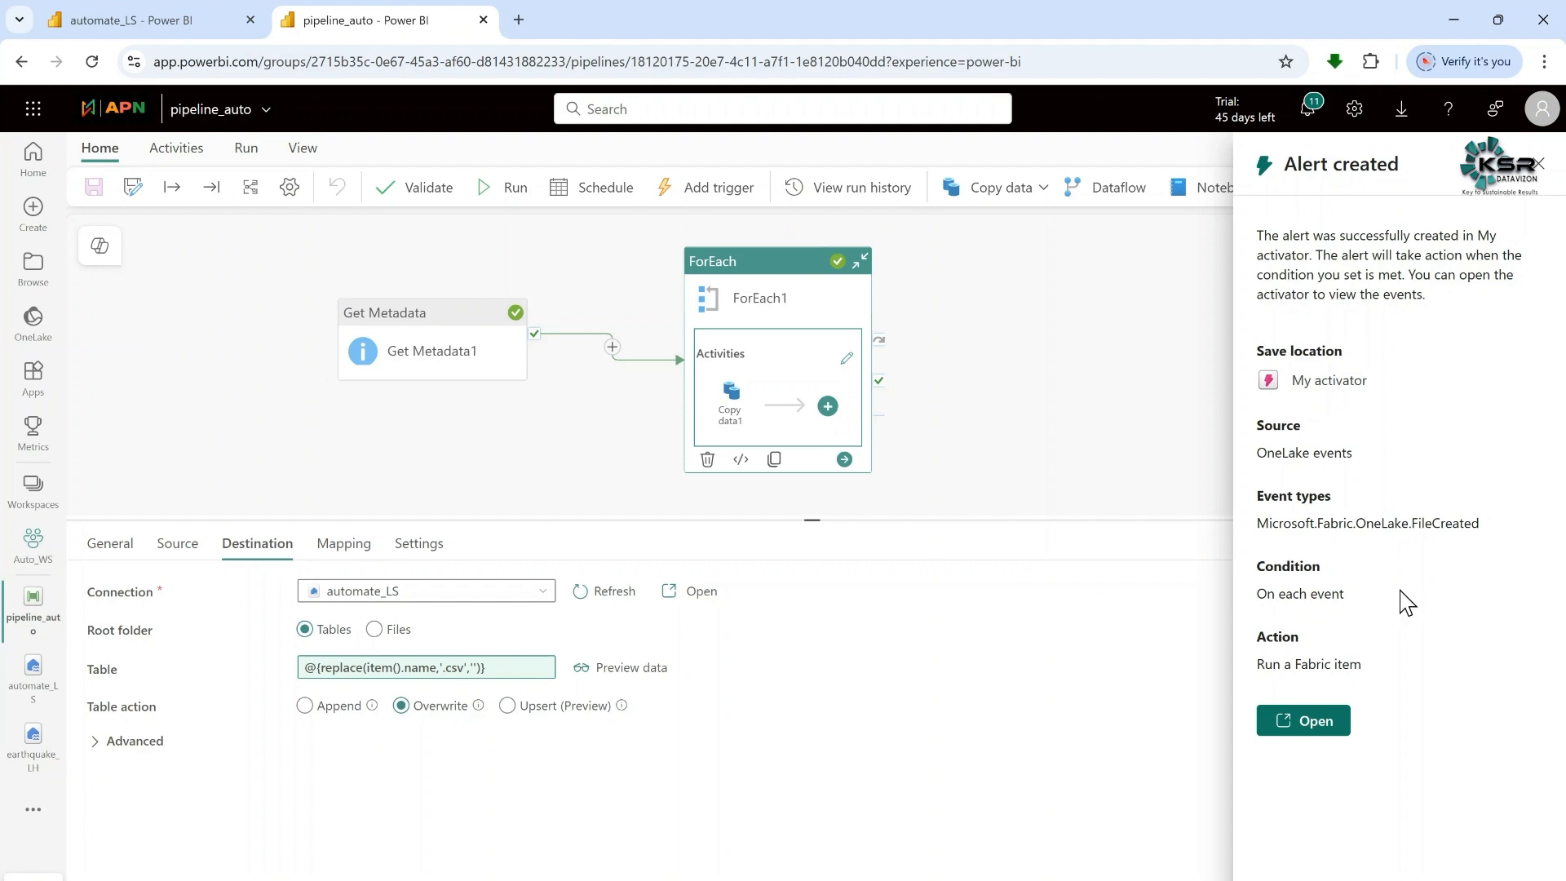
left_click(1313, 737)
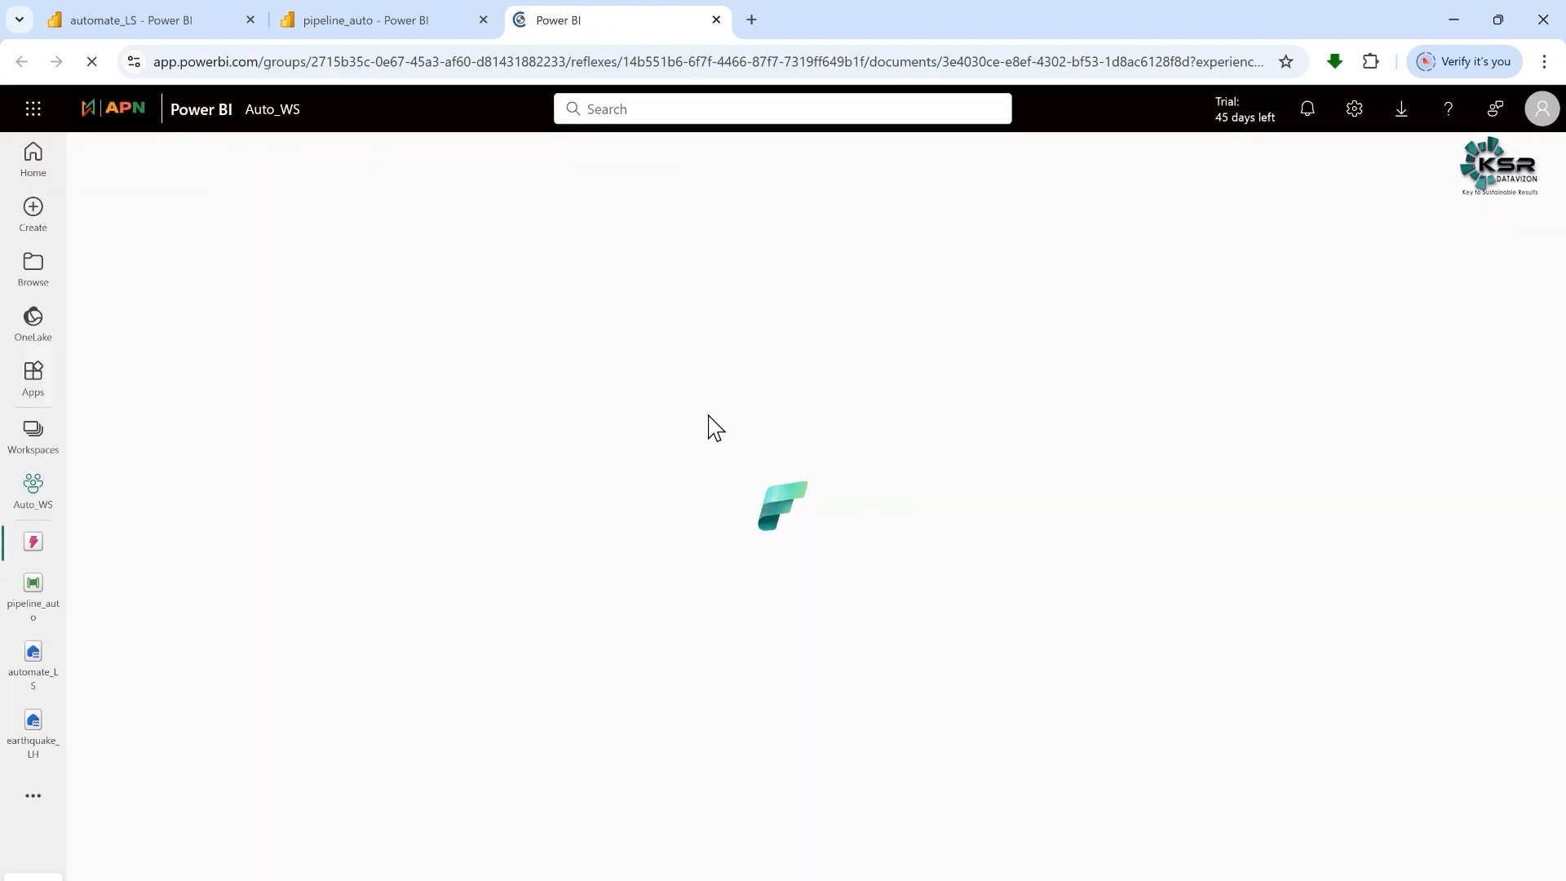
Duplicate the automate_LS lakehouse browser tab and open the Auto_WS workspace in the original tab
left_click(133, 21)
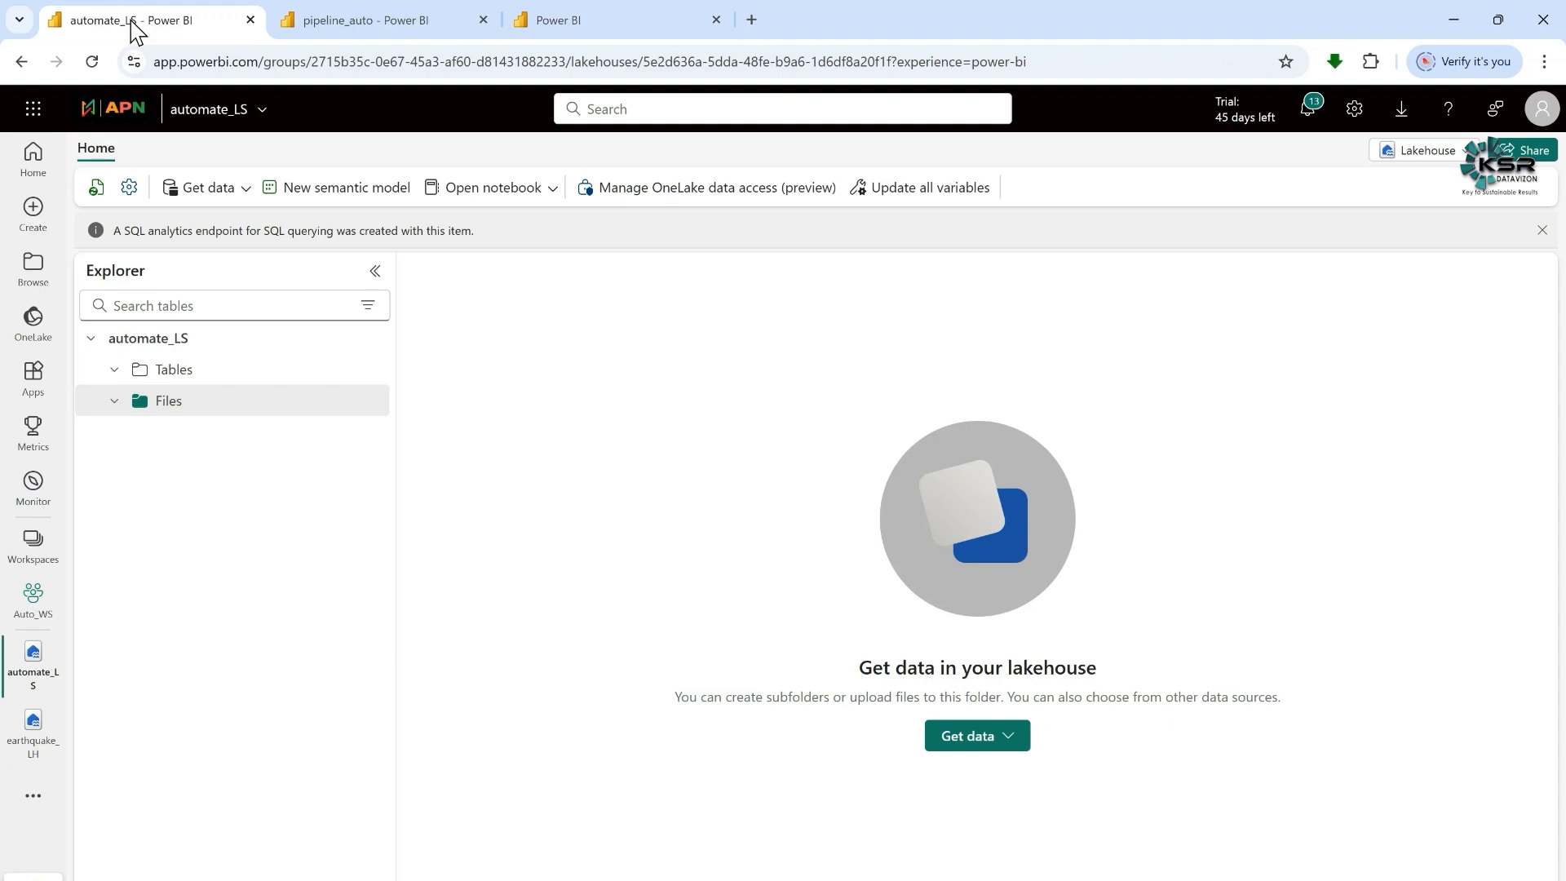
right_click(132, 23)
left_click(206, 204)
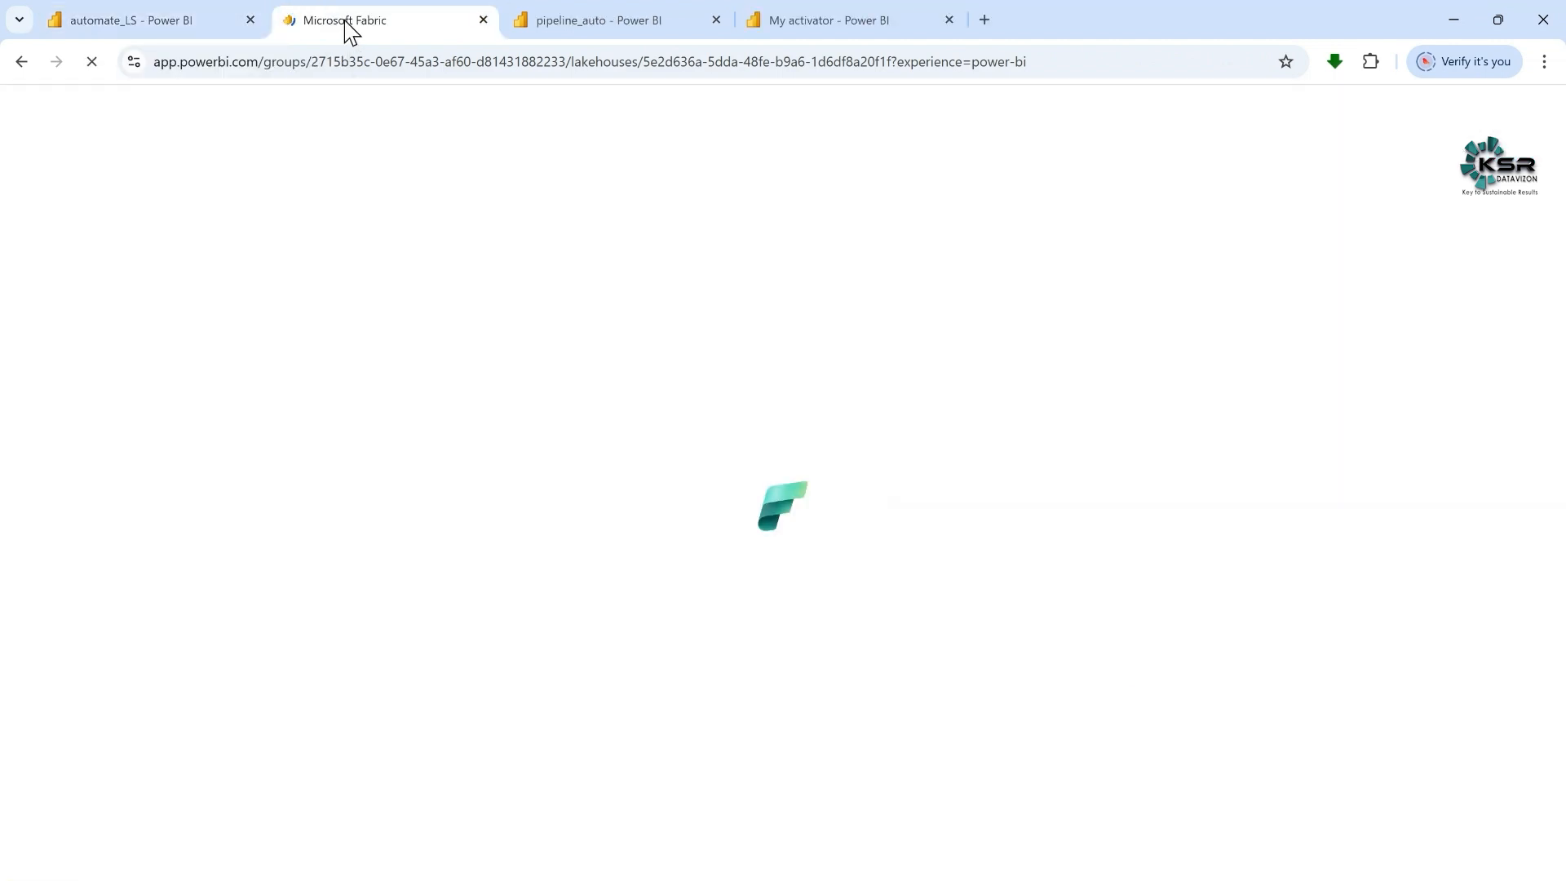
left_click(187, 26)
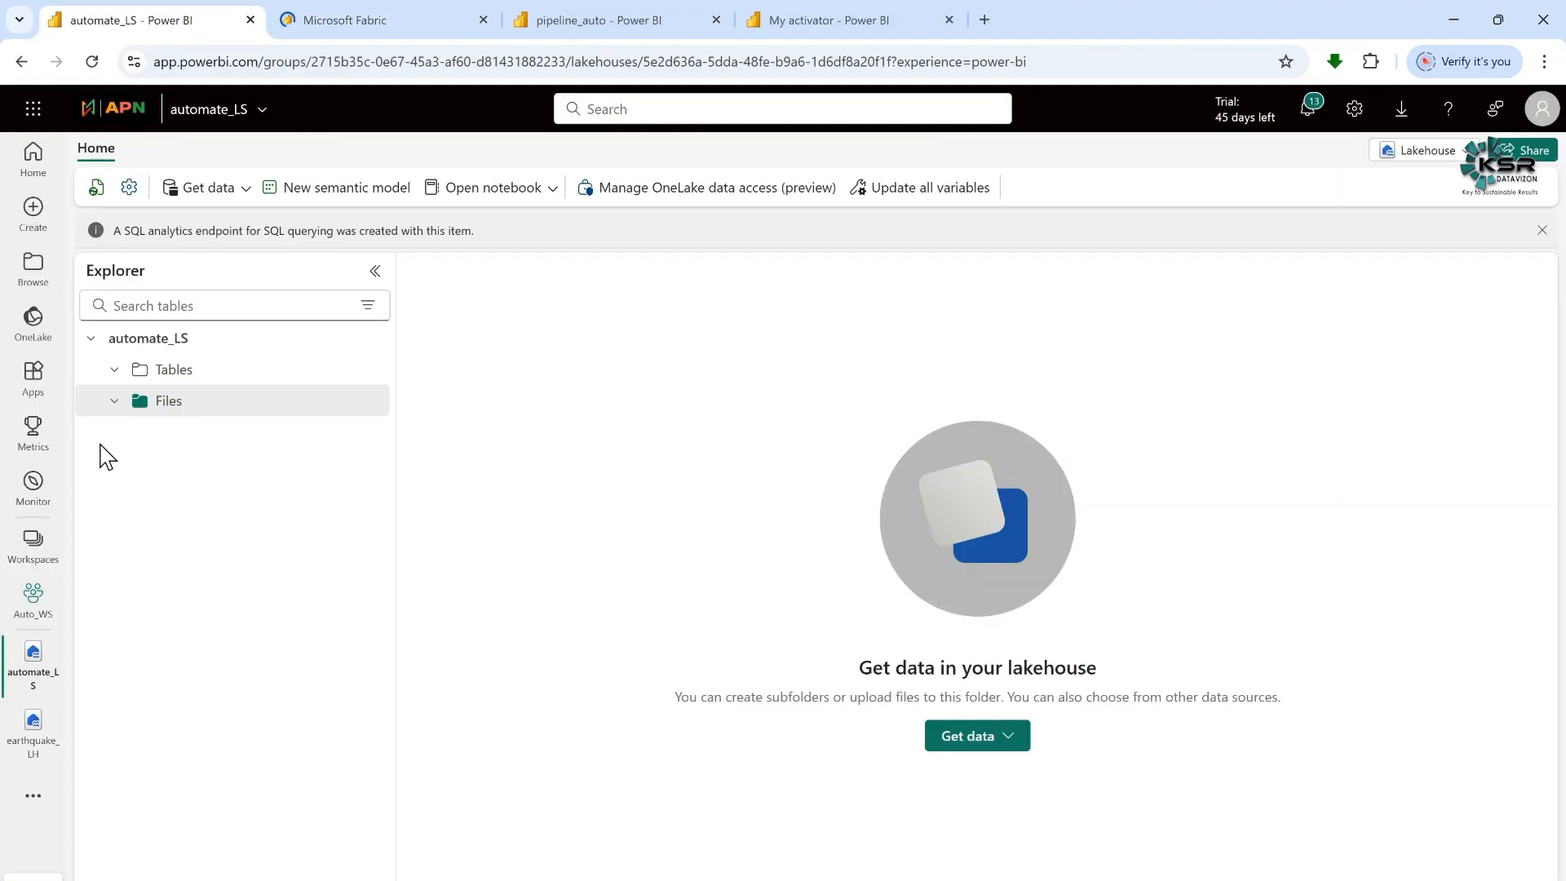
left_click(28, 604)
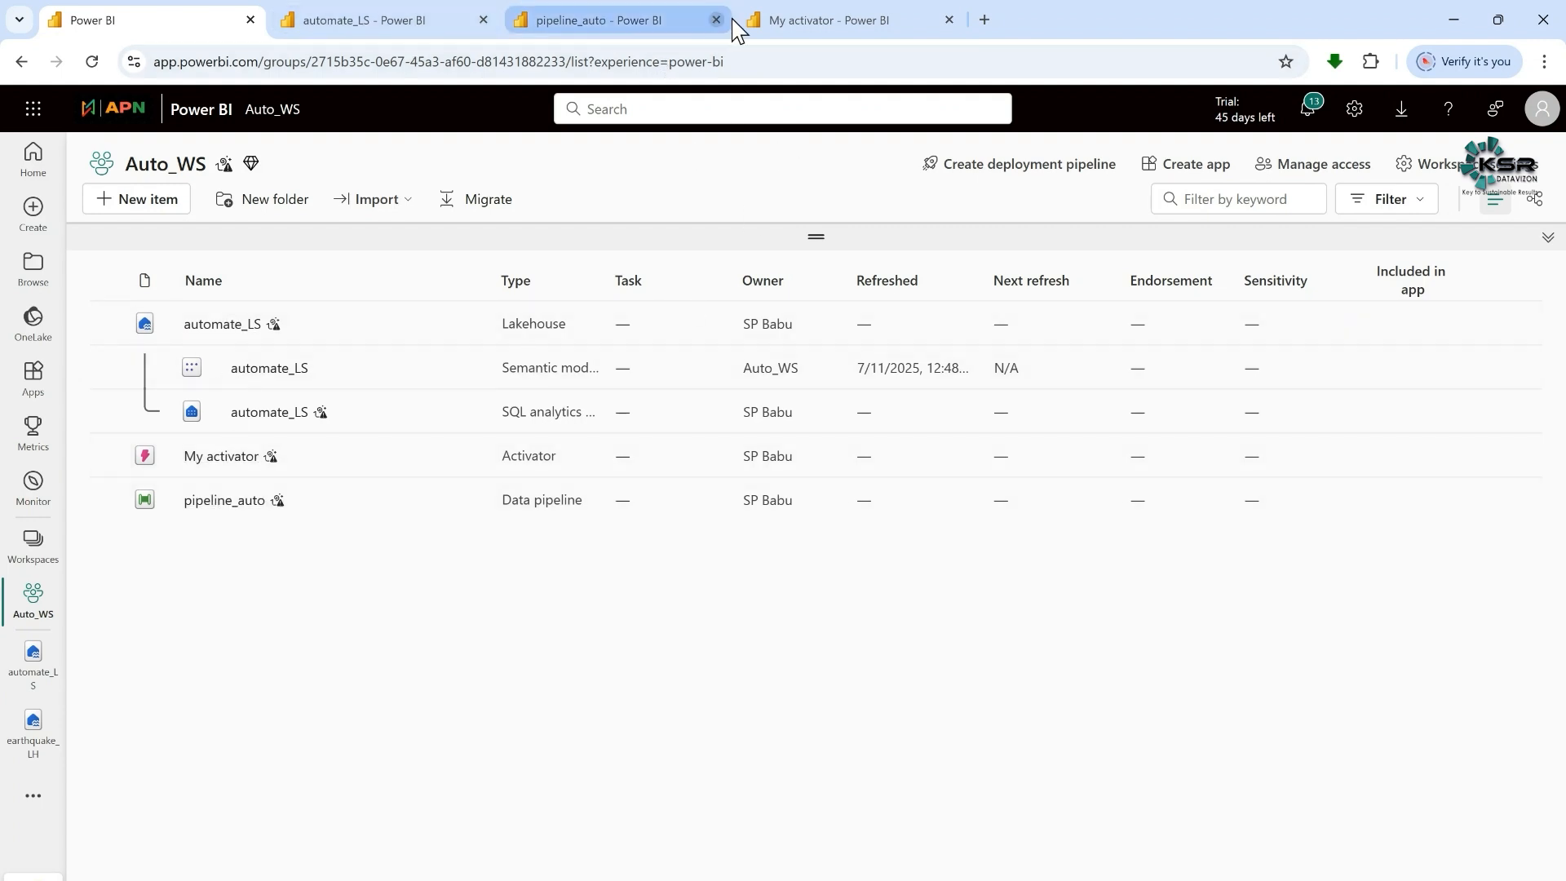
Set the time range of the automate_LS alert in My activator to Last 15 minutes
left_click(804, 24)
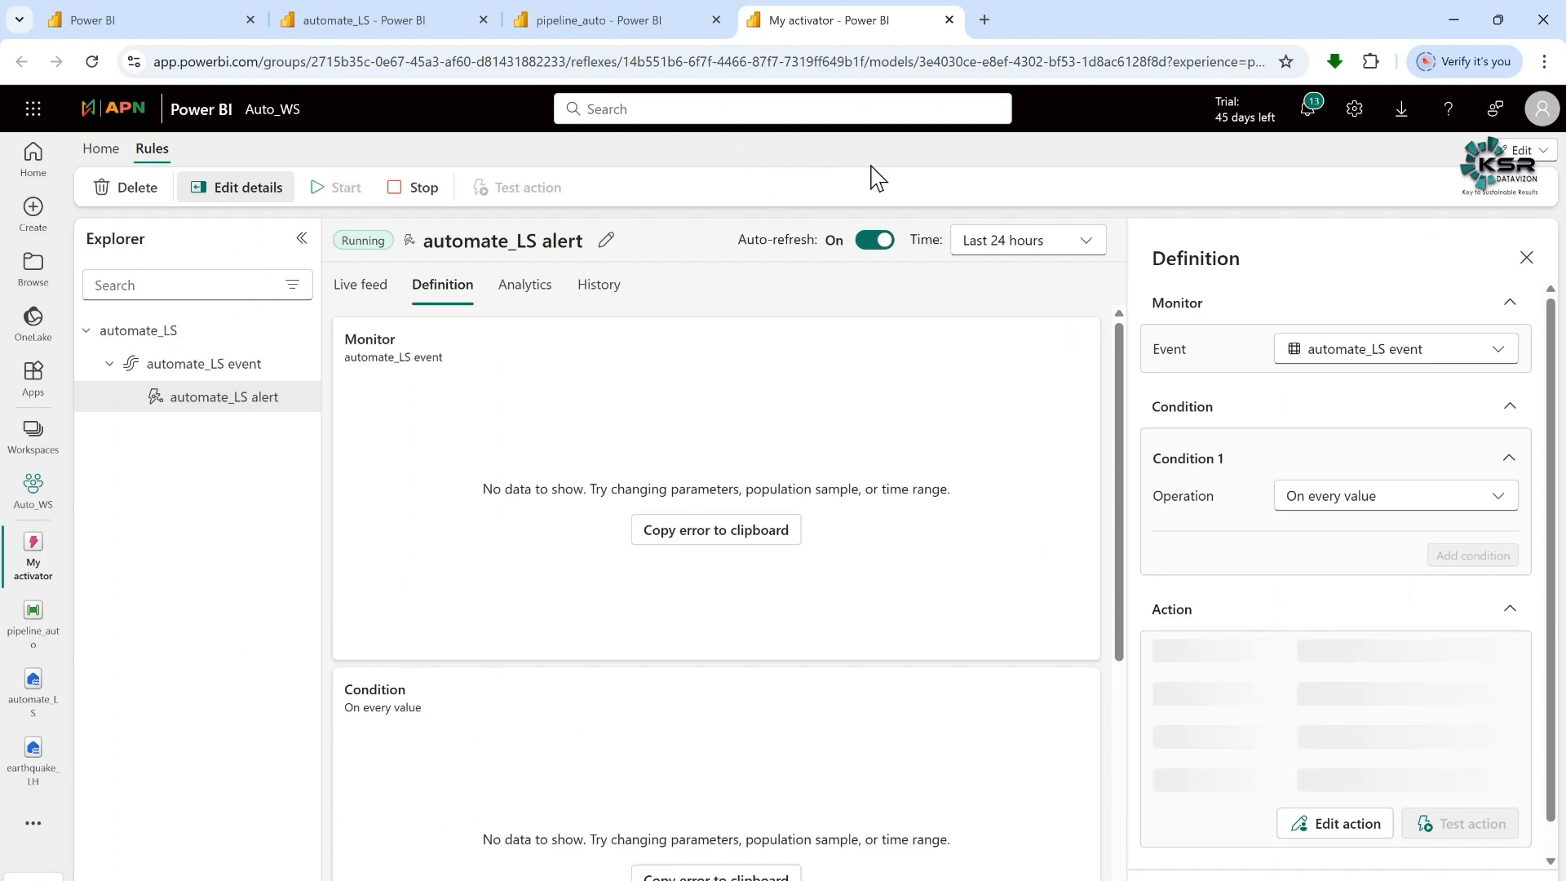
left_click(1084, 246)
scroll(1076, 342, "up", 3)
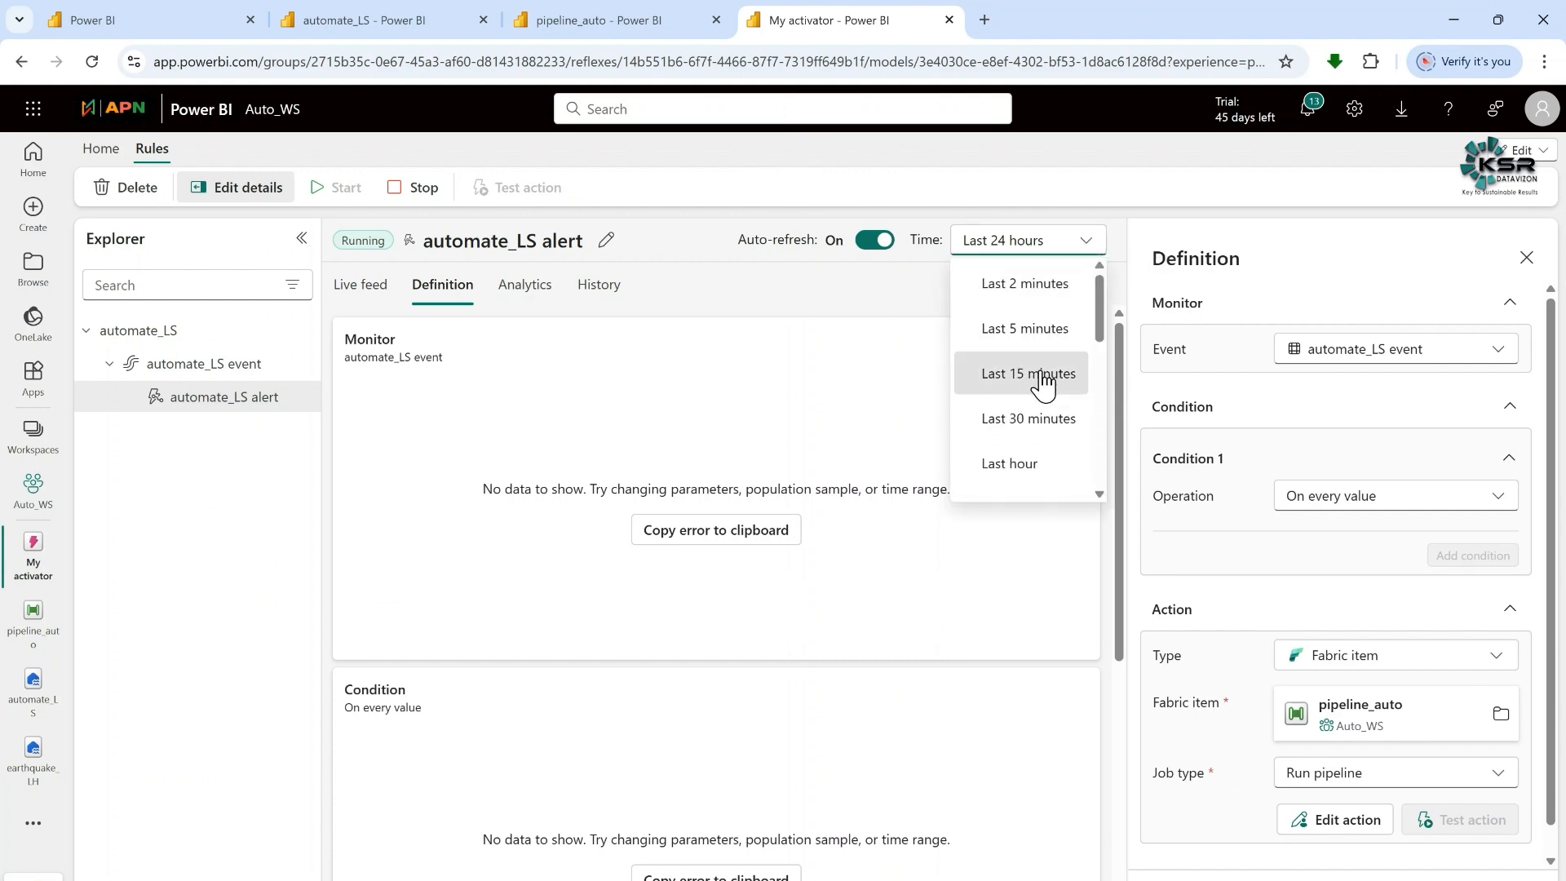
left_click(1034, 371)
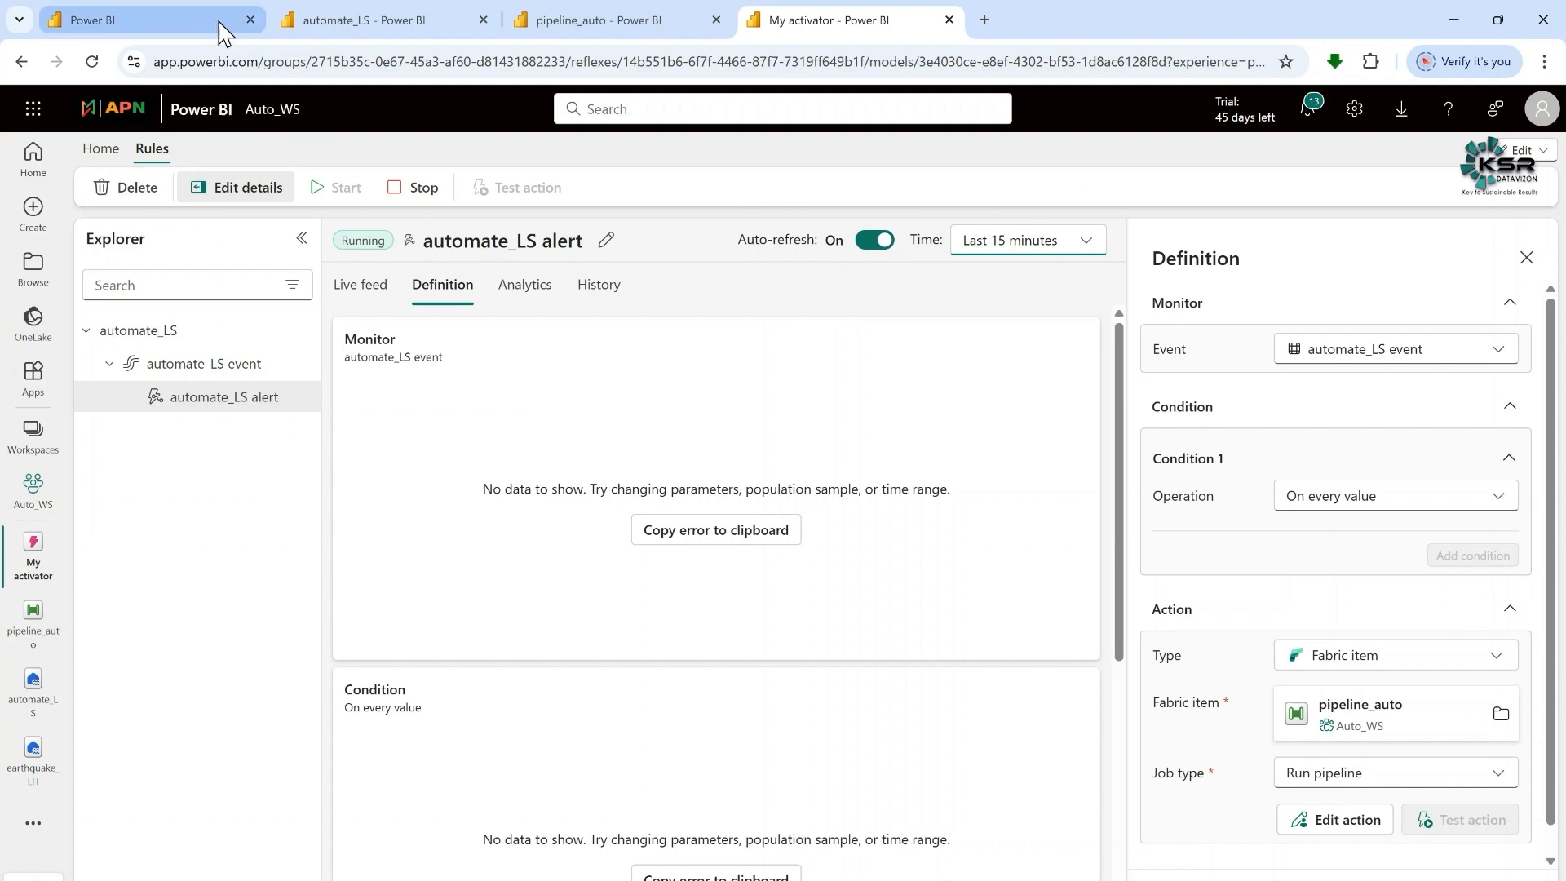
Upload orders.csv from the Blogs folder into the Files section of the automate_LS lakehouse
left_click(384, 24)
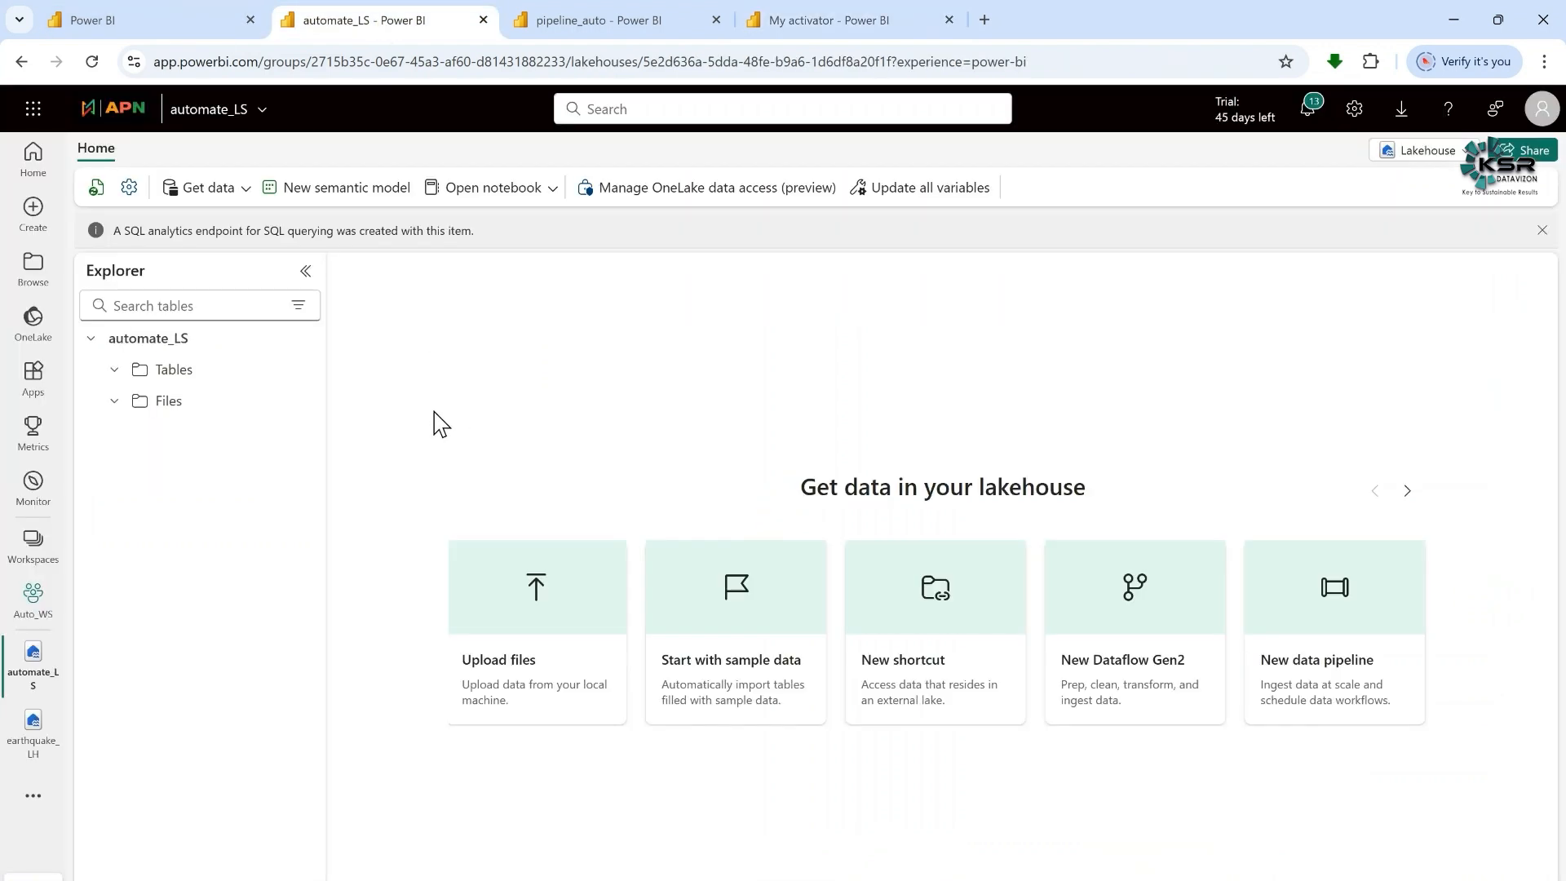
left_click(300, 402)
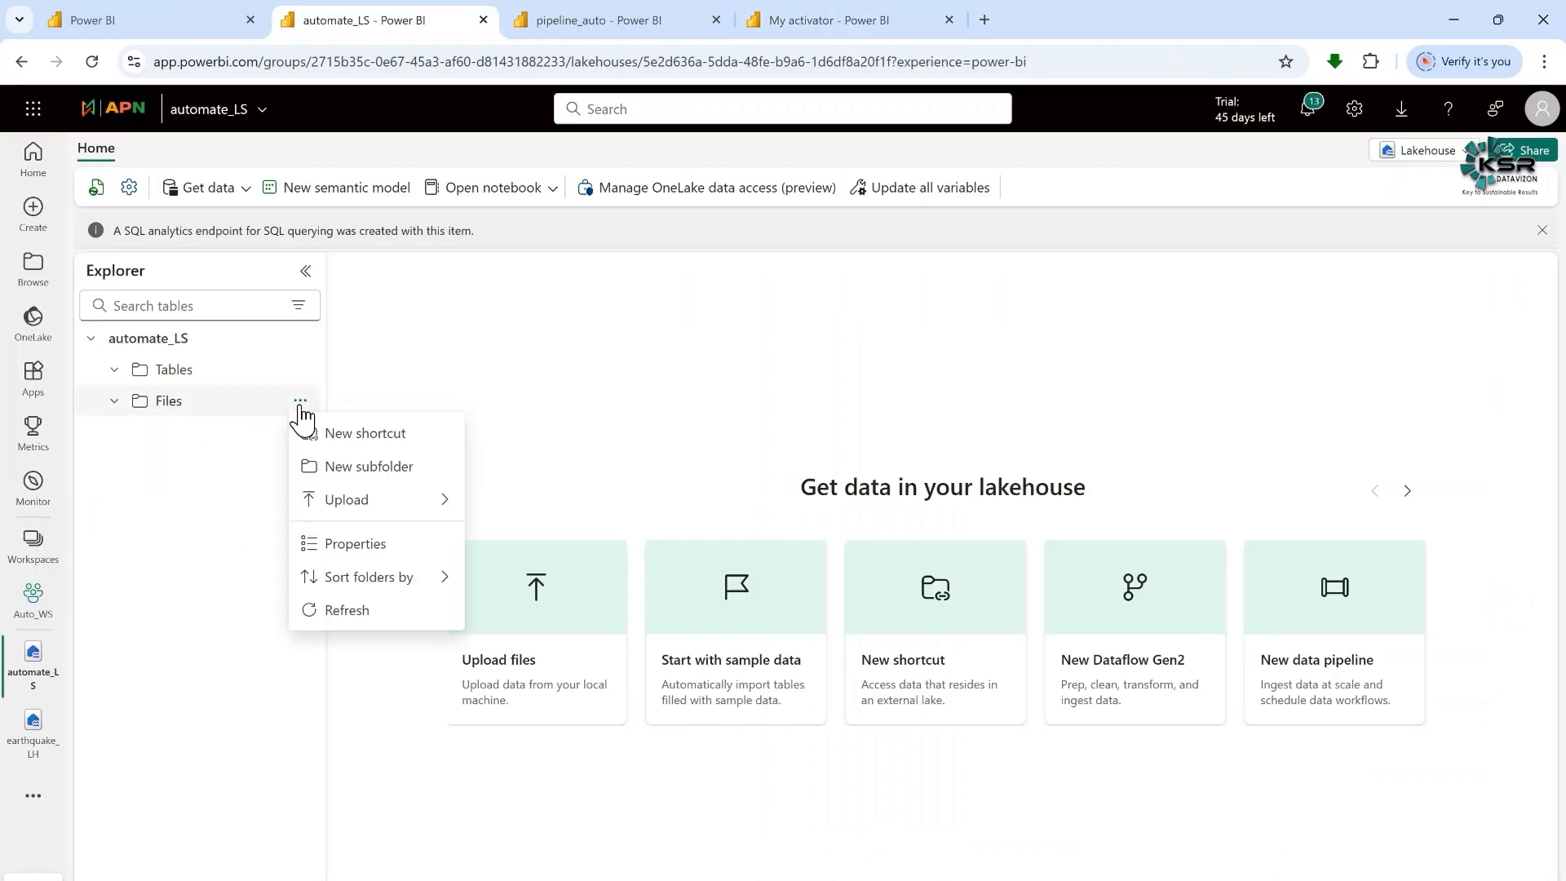
mouse_move(428, 501)
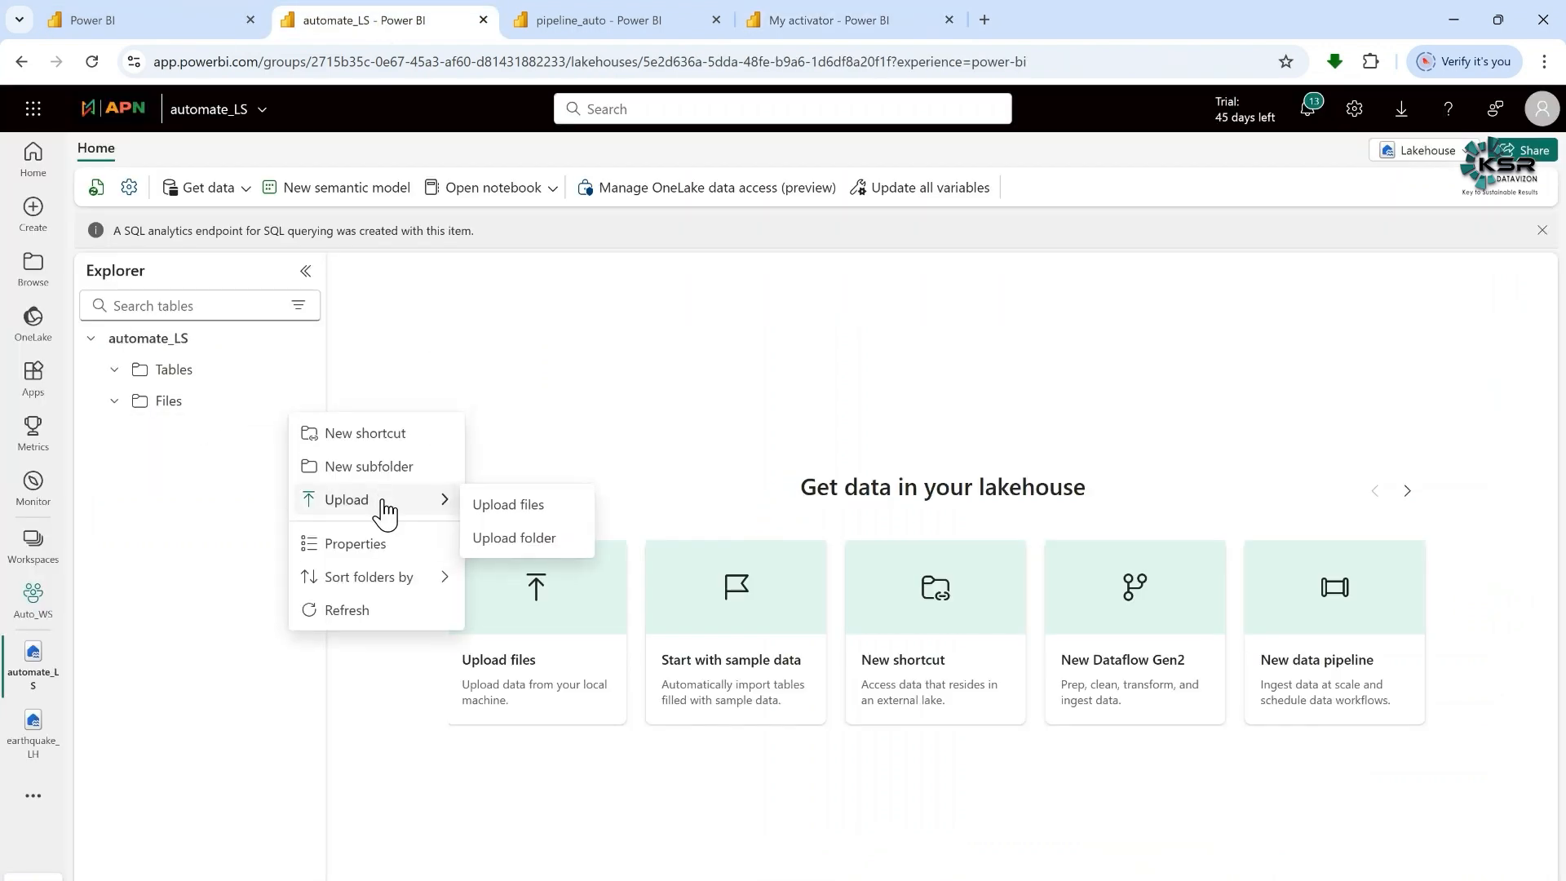
left_click(505, 506)
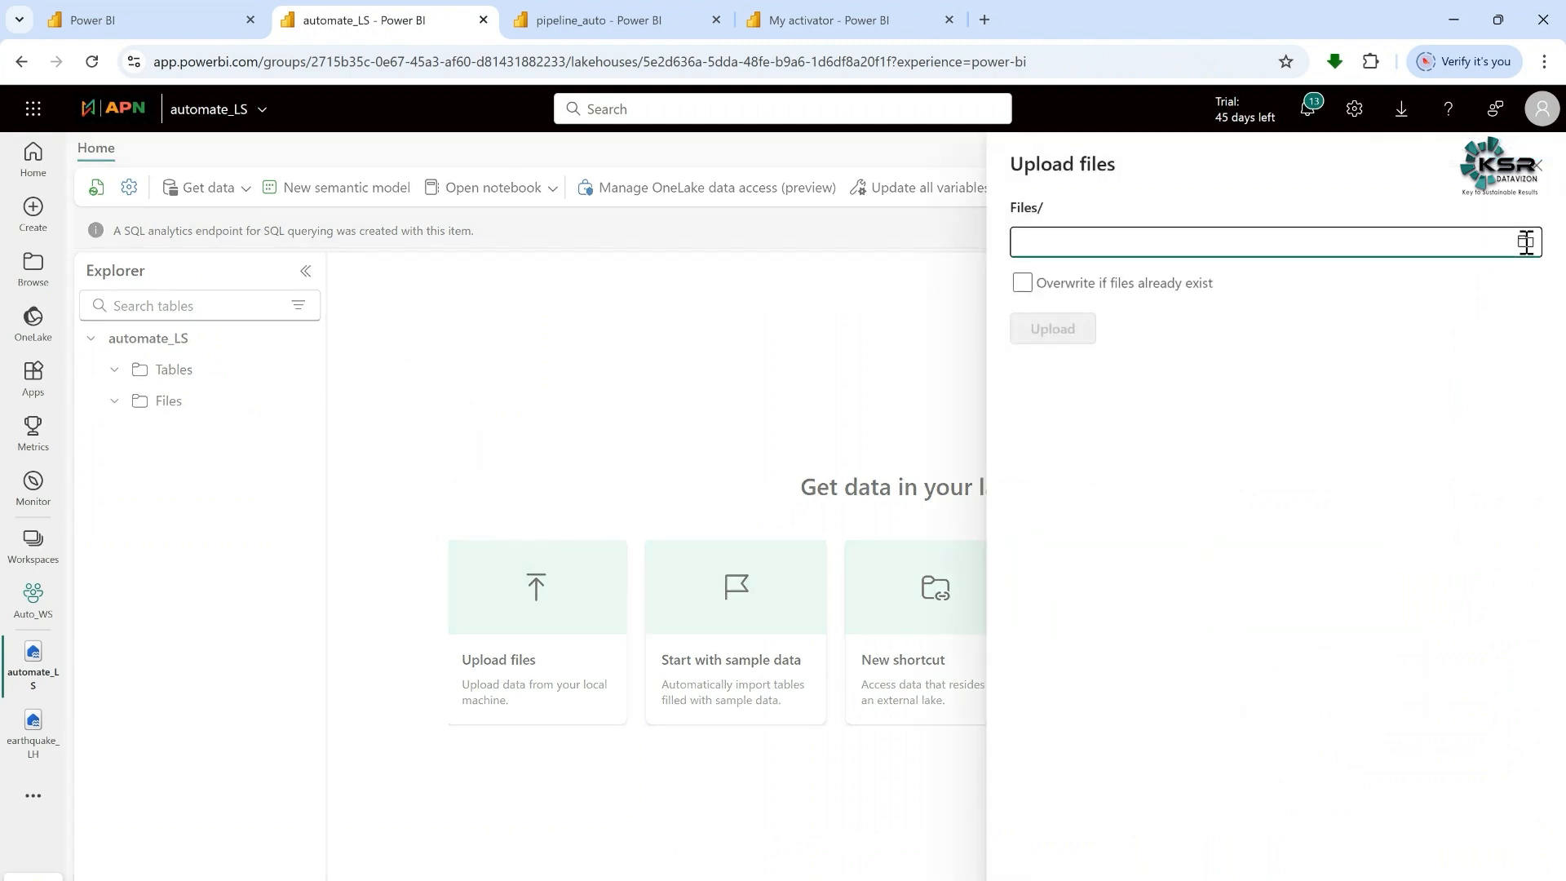
left_click(1525, 243)
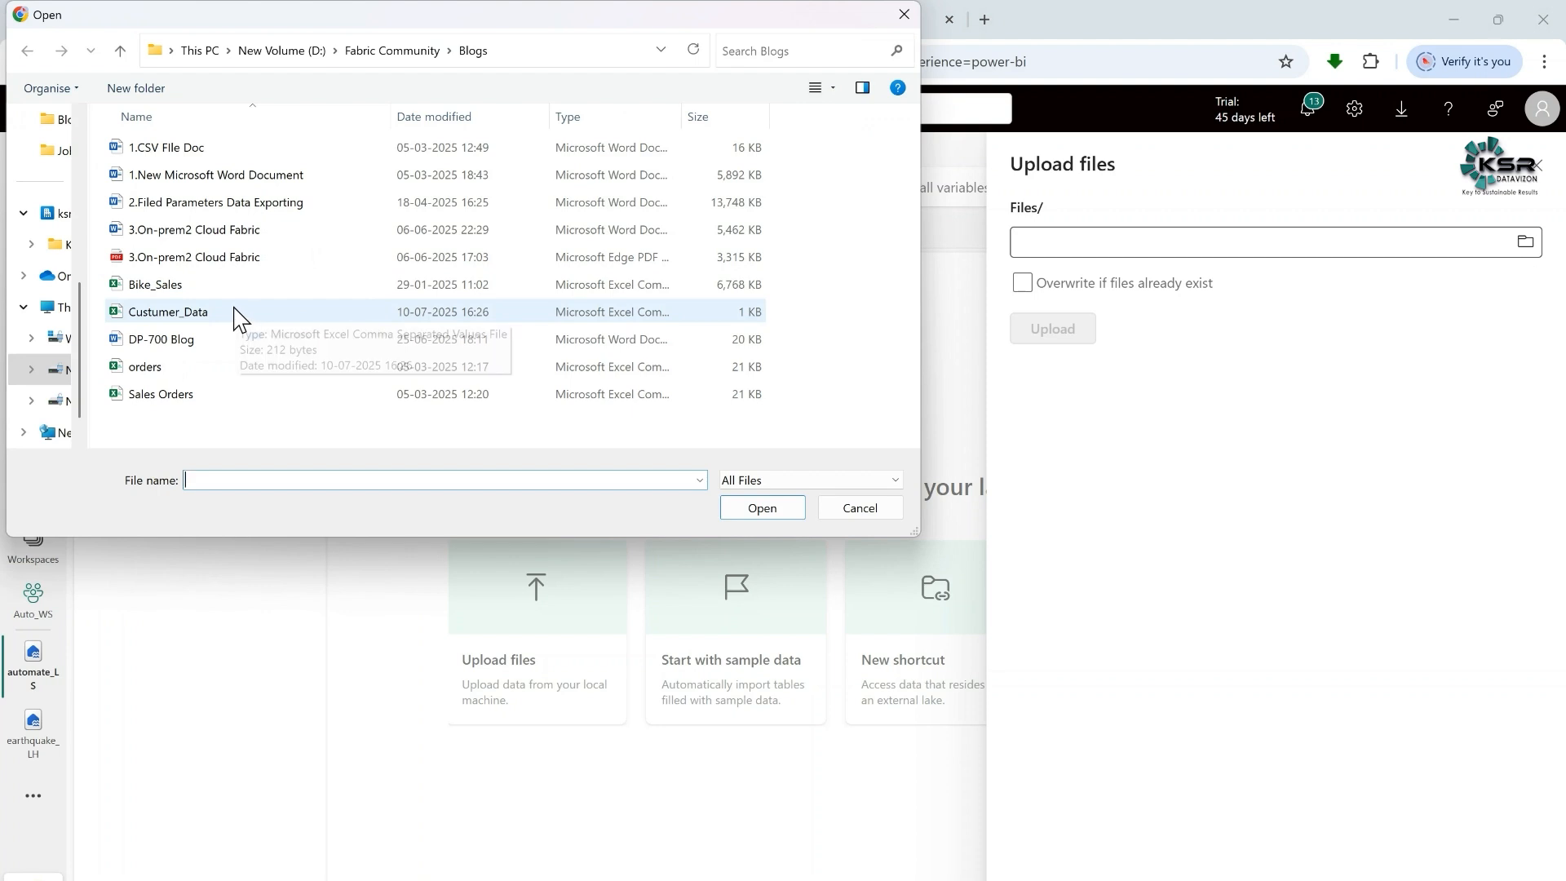
left_click(192, 369)
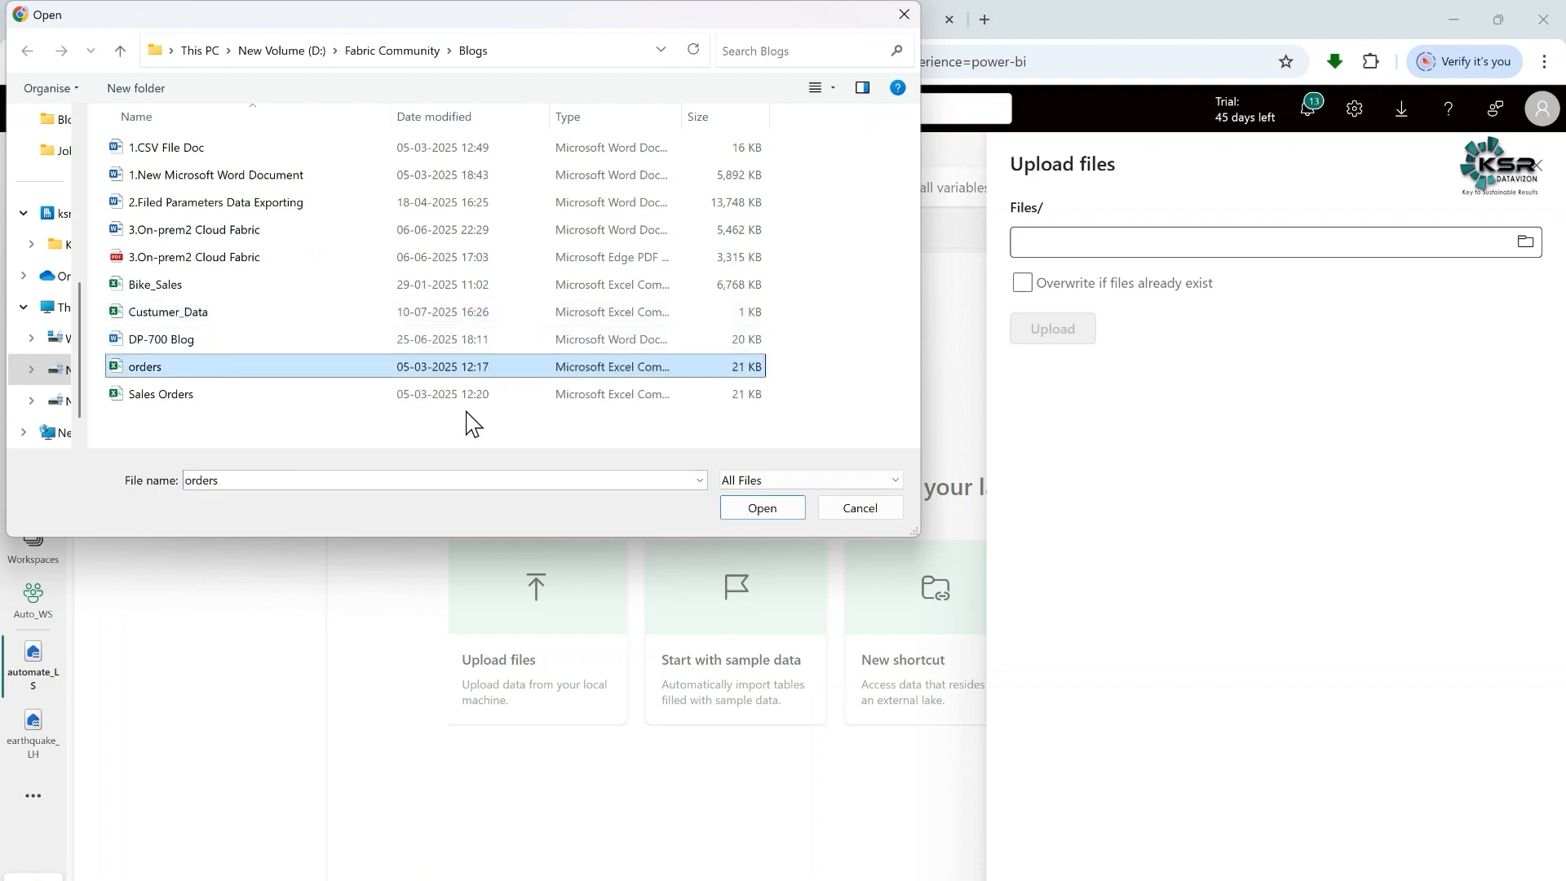
left_click(749, 512)
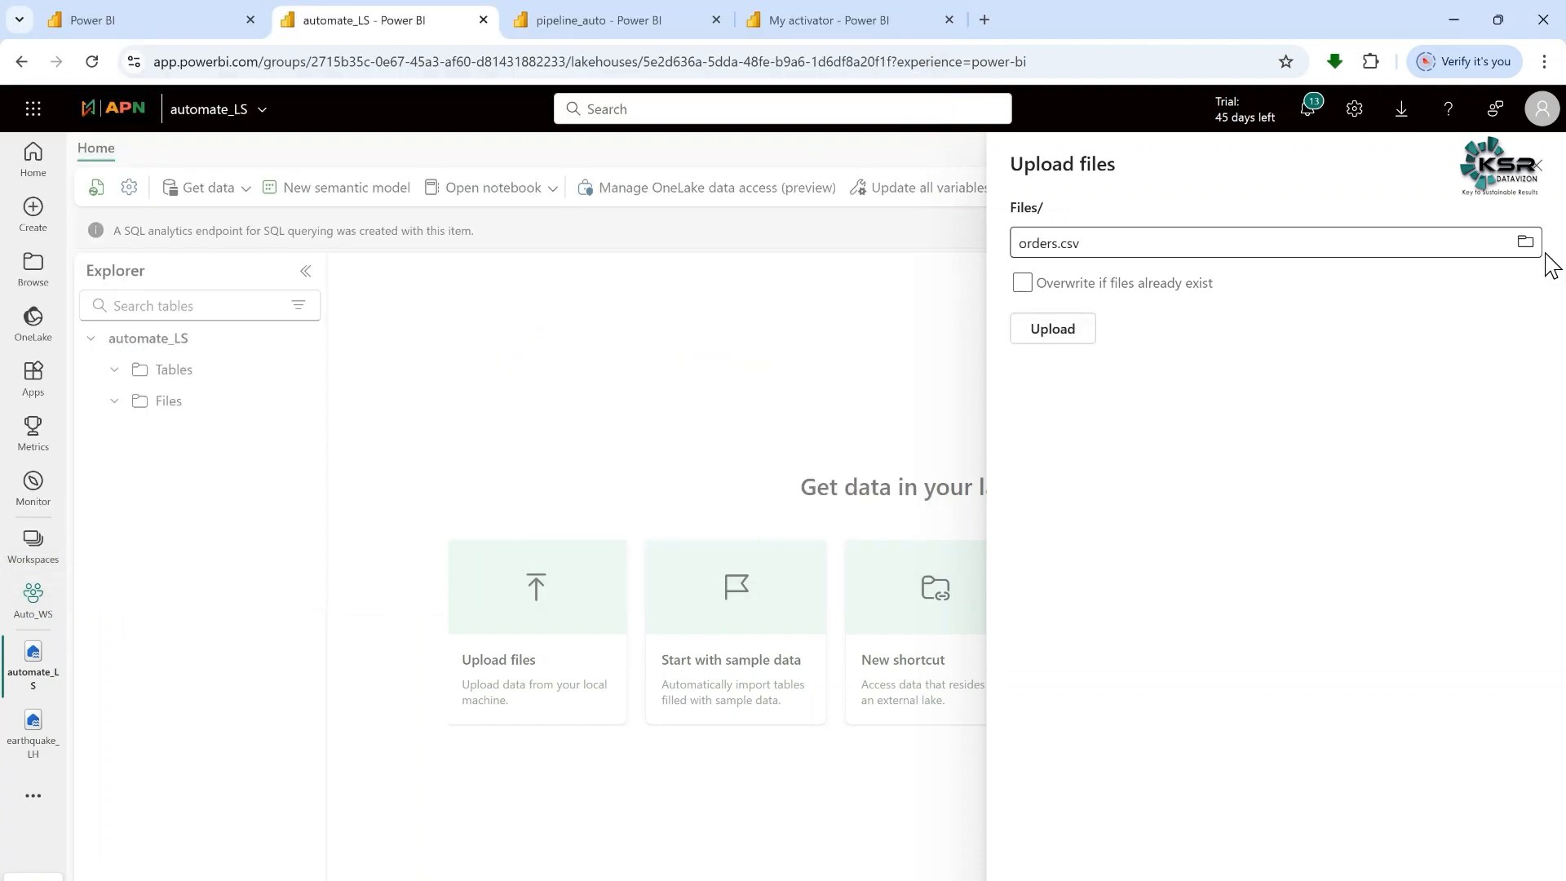
left_click(1070, 337)
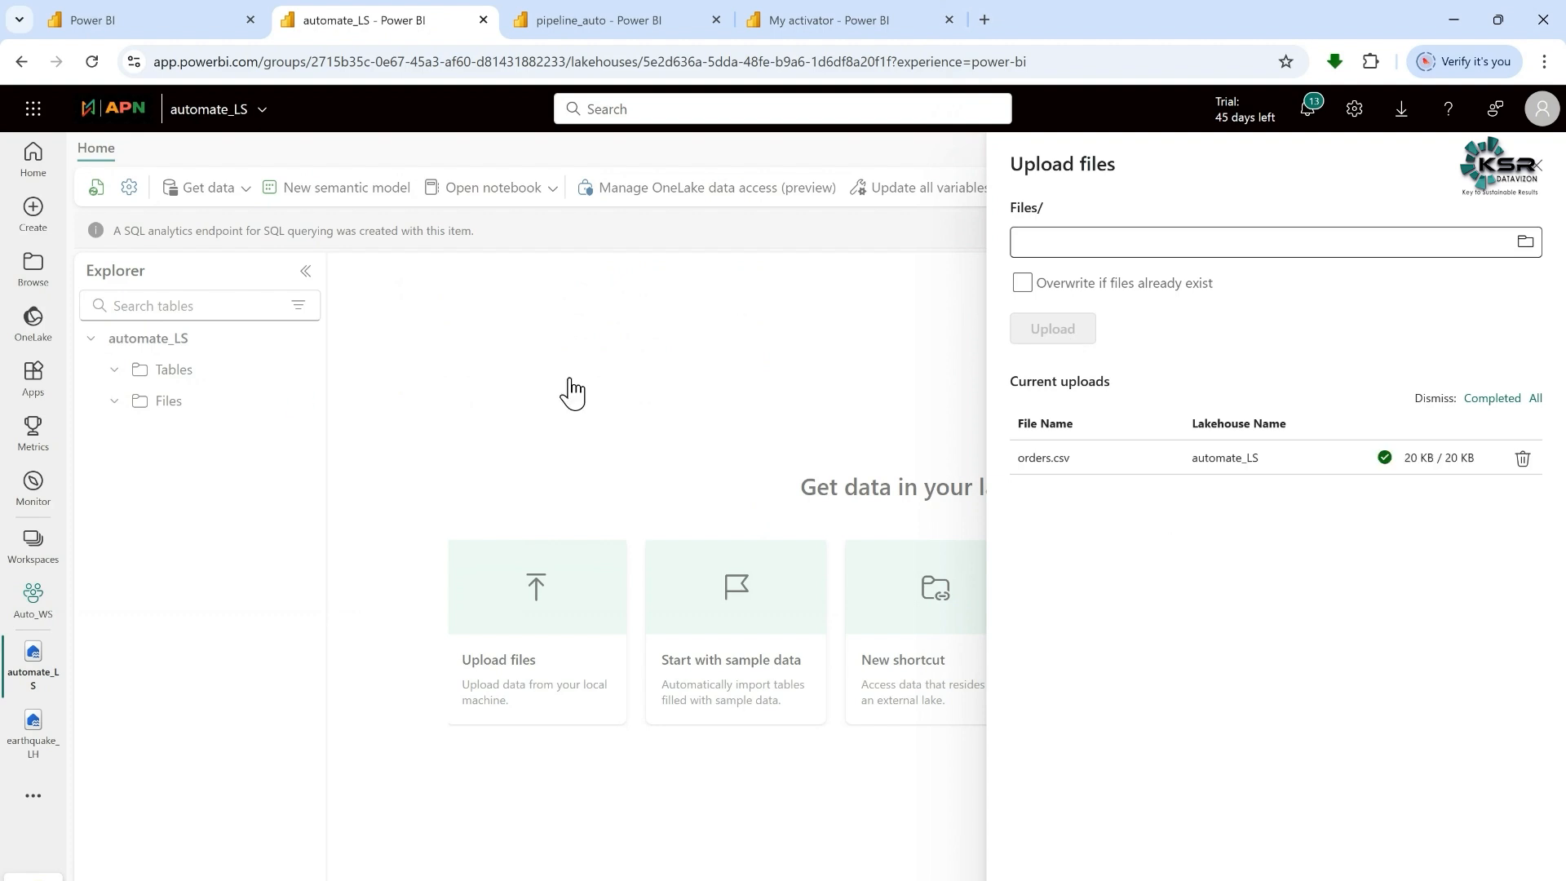
left_click(1537, 165)
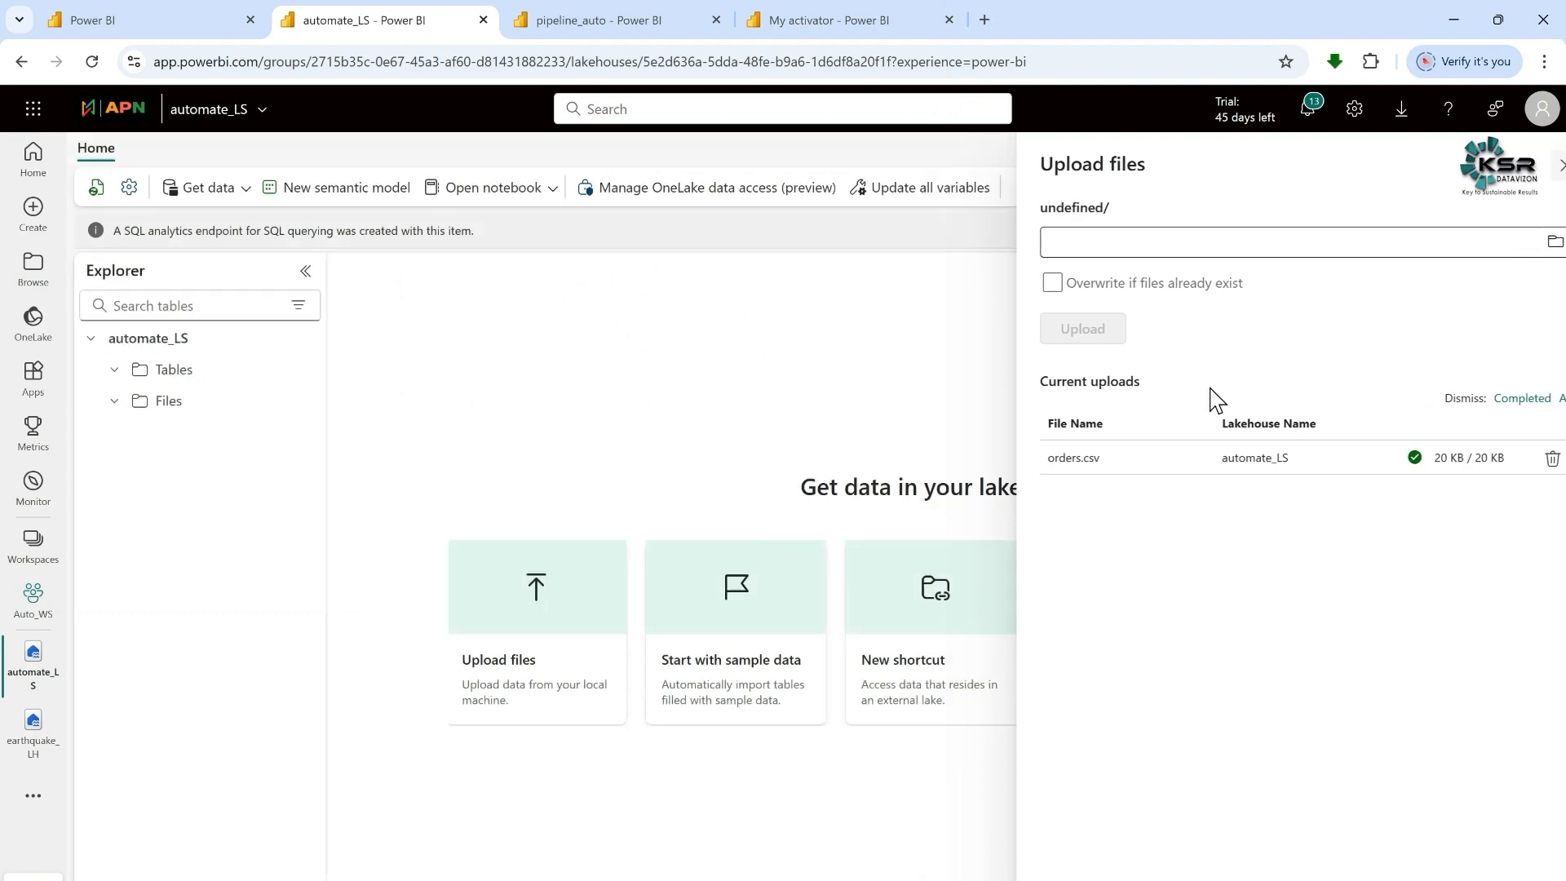
Refresh the Files section and reload the automate_LS lakehouse page to check for the uploaded file
left_click(302, 402)
left_click(363, 613)
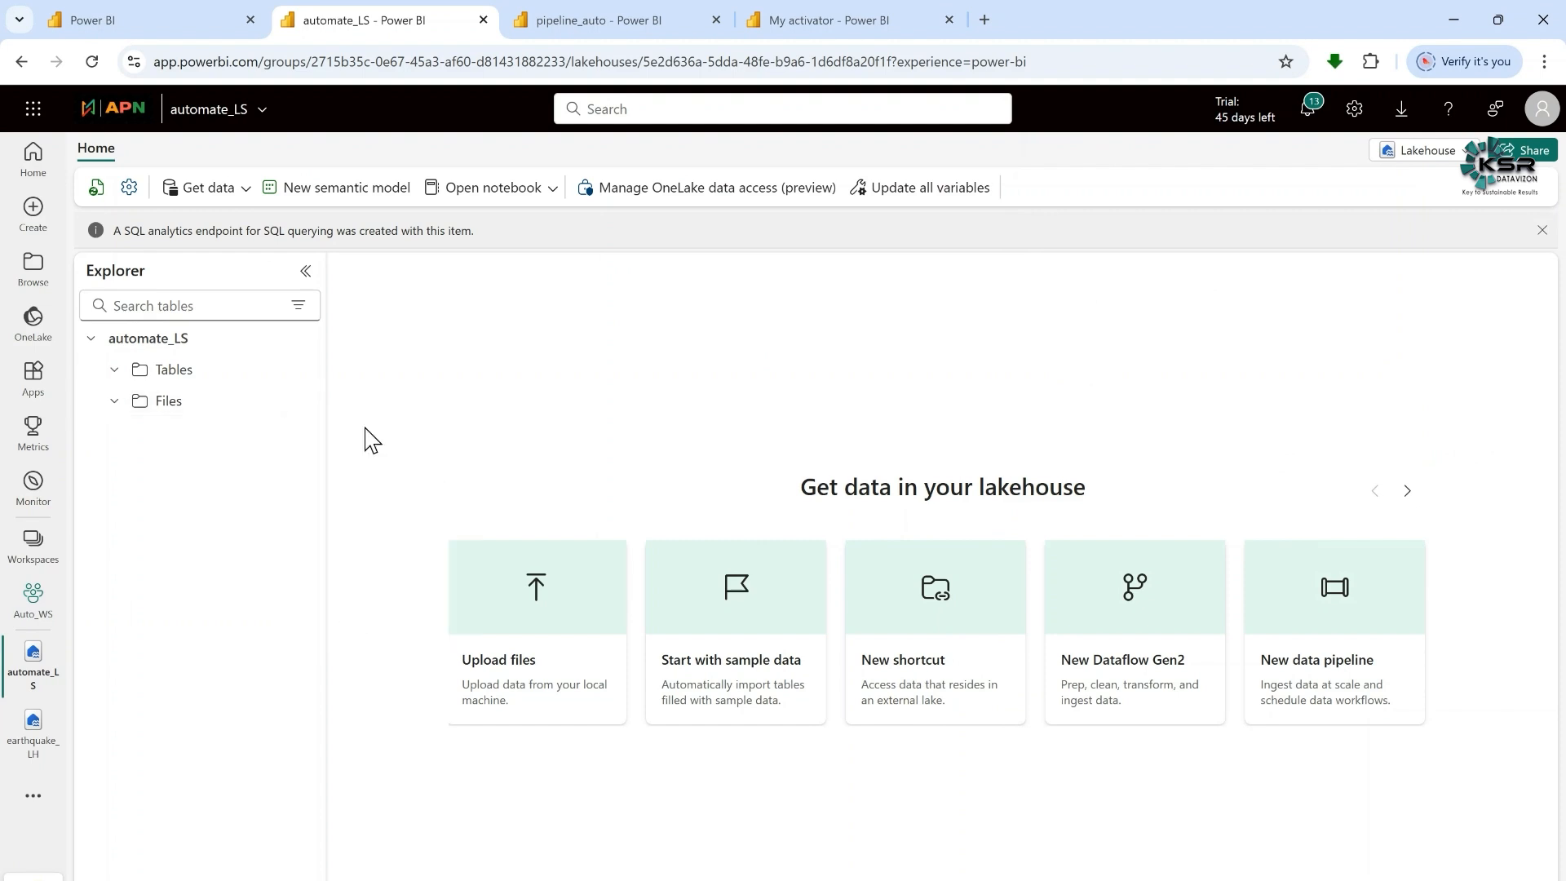
left_click(92, 62)
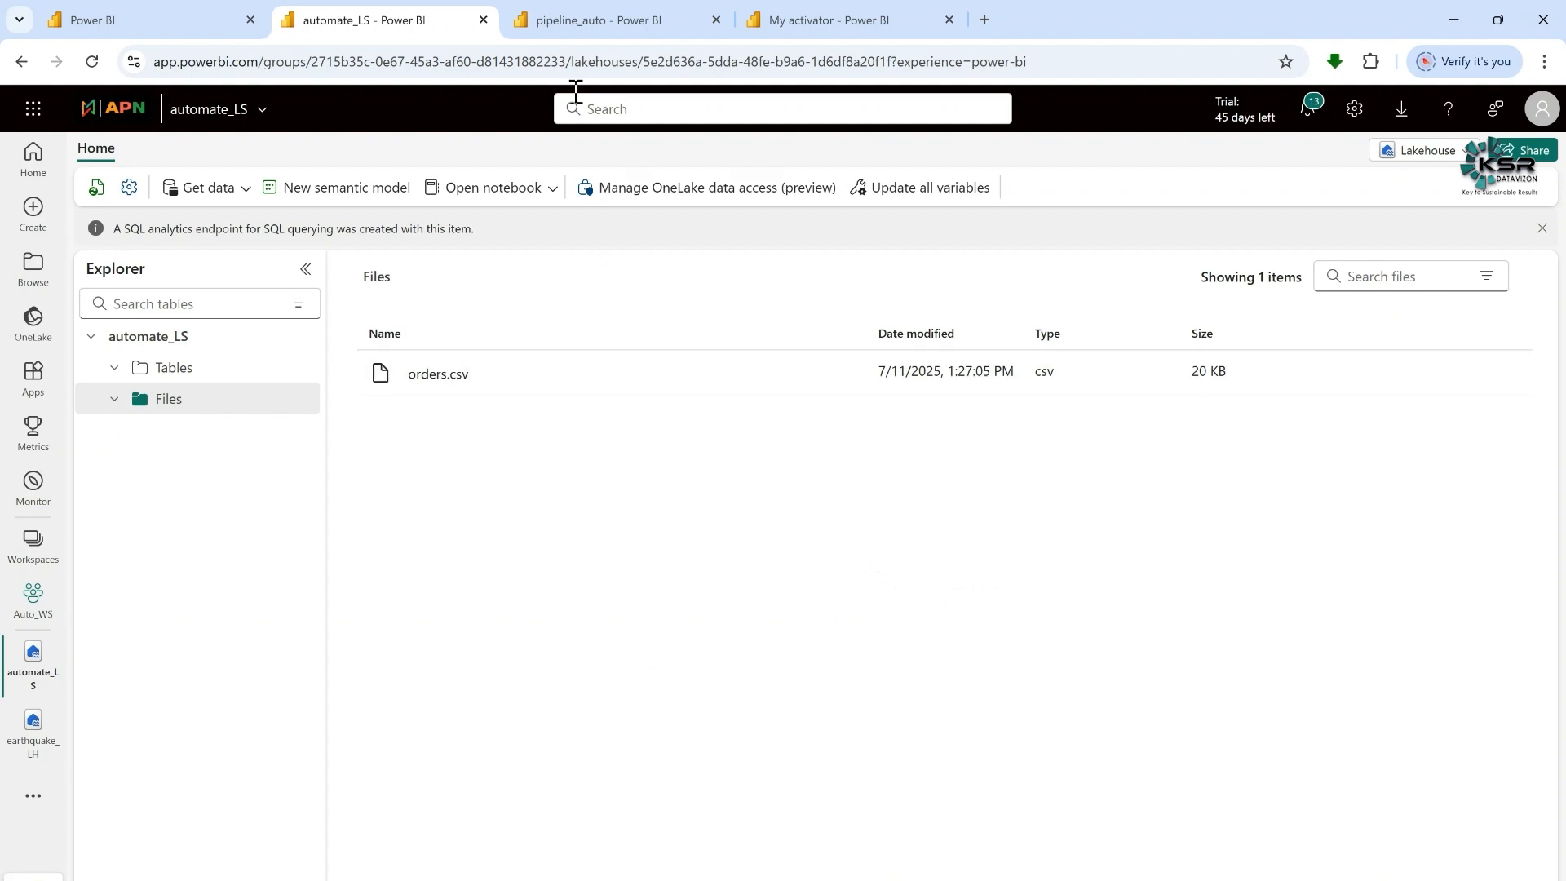
Reload My activator and examine the projected activations in the automate_LS alert's analytics
left_click(781, 25)
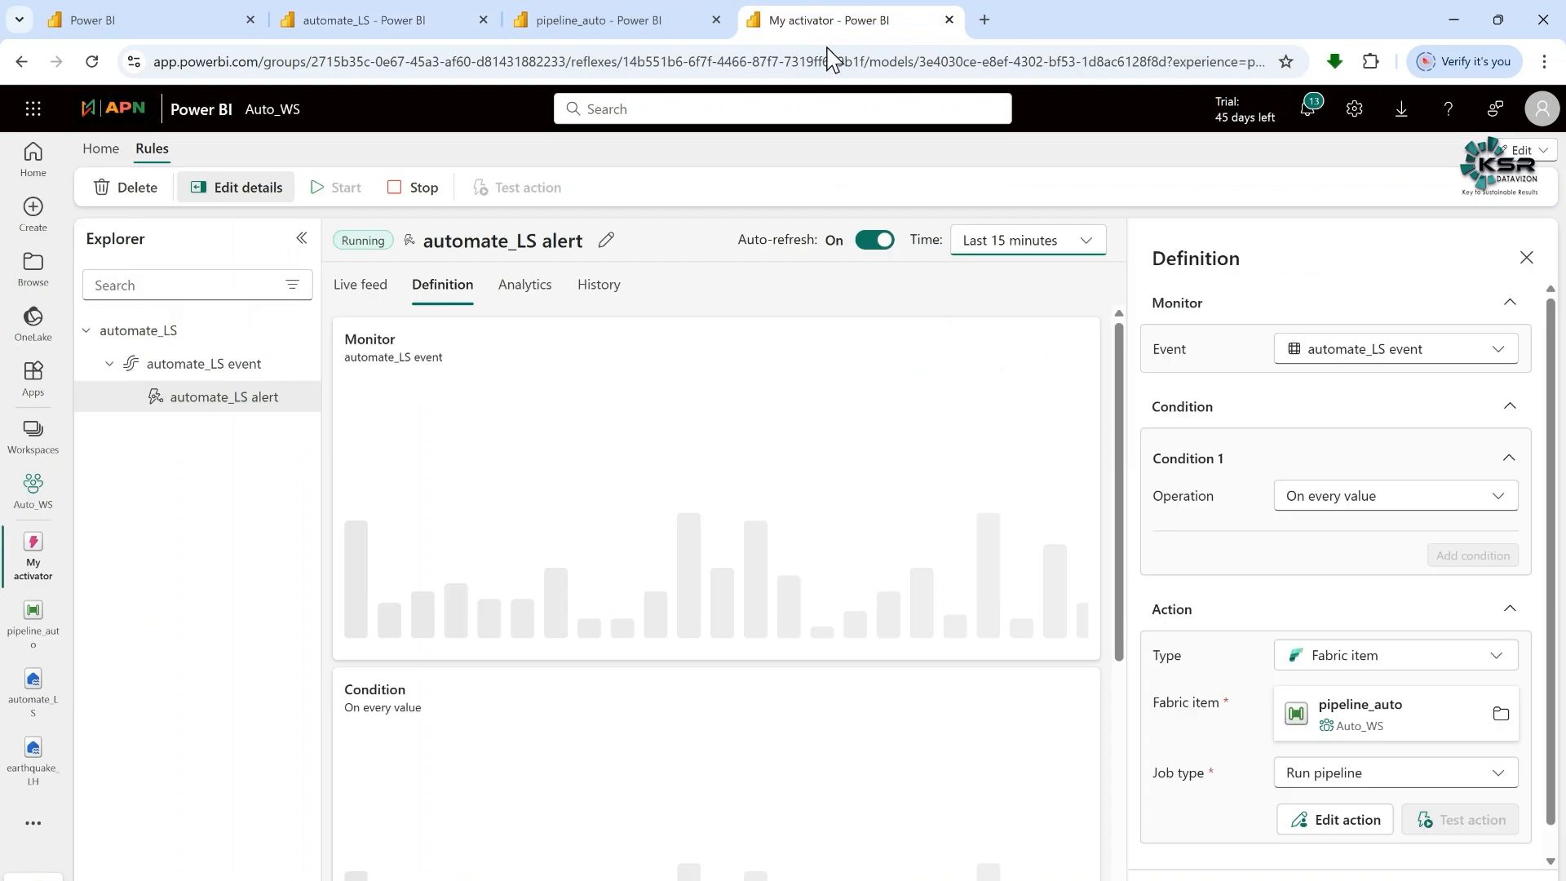
left_click(93, 63)
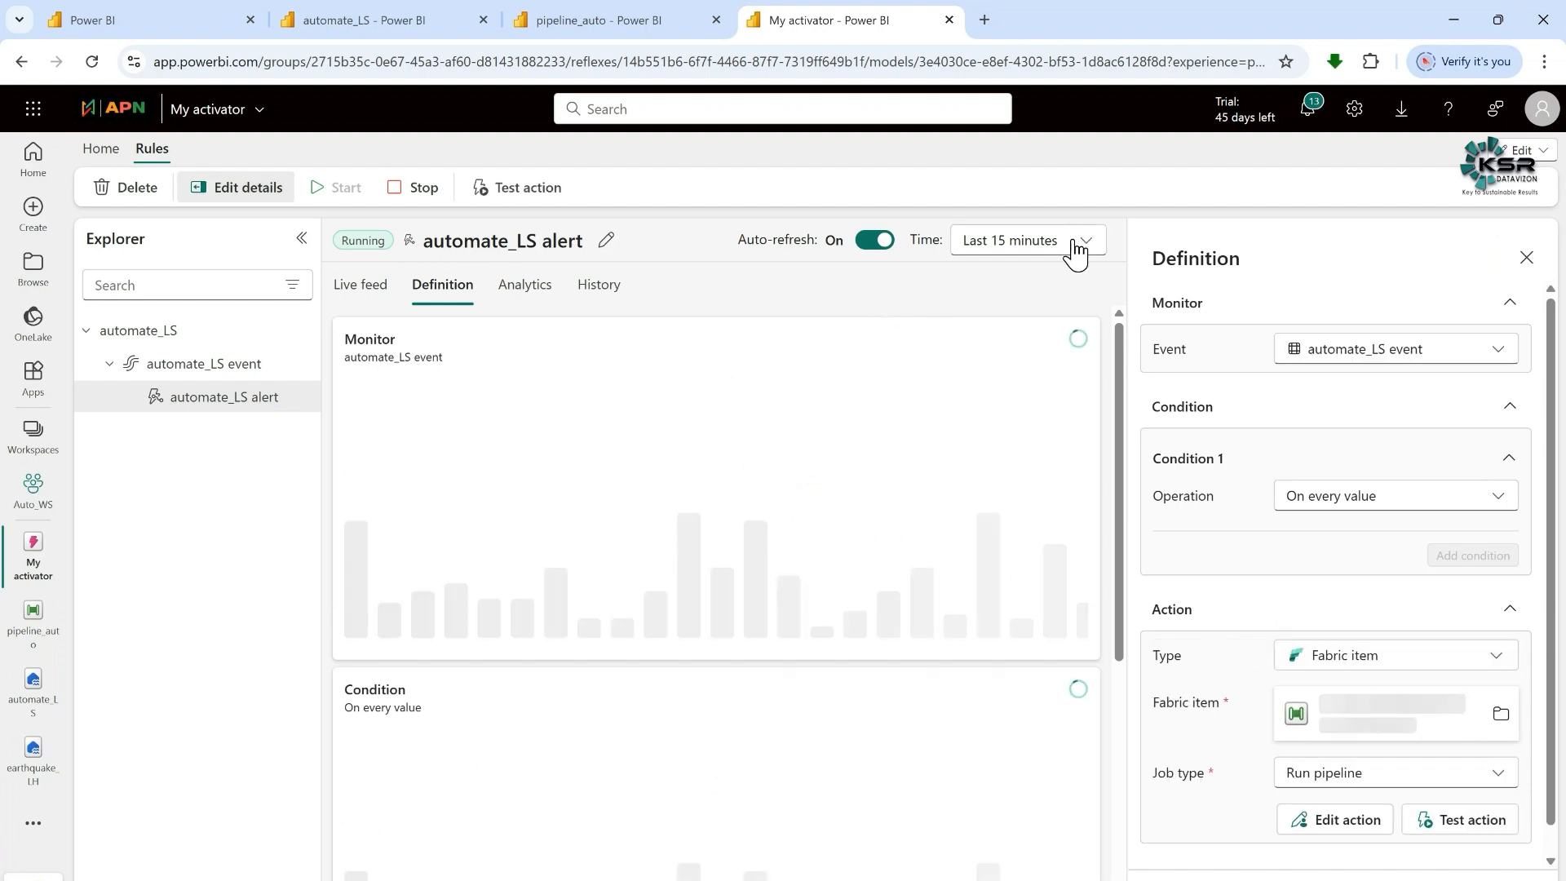
left_click(524, 294)
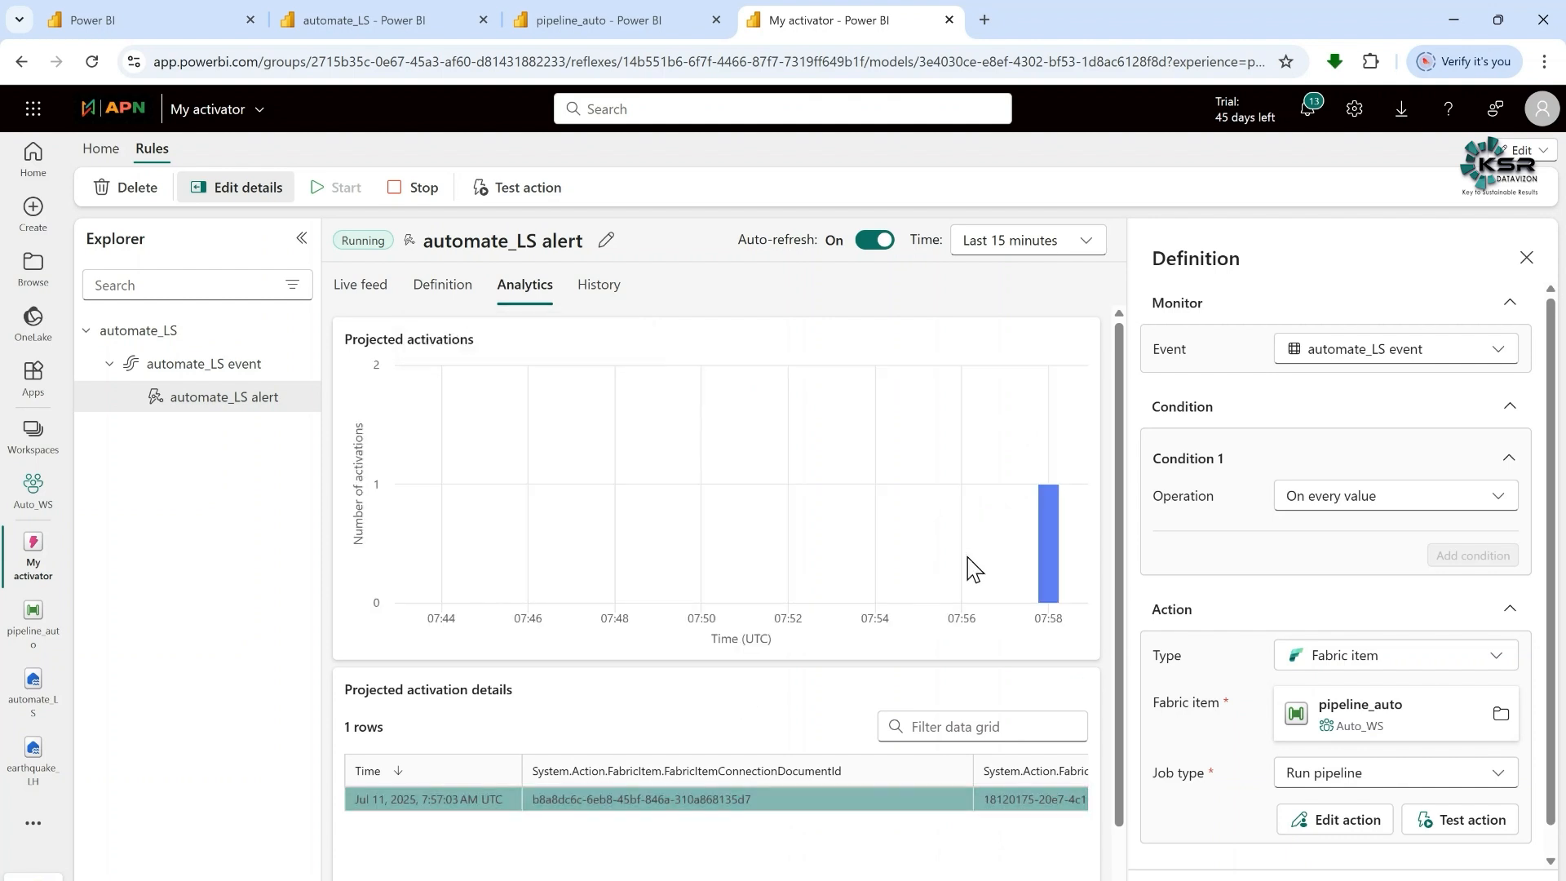
mouse_move(1048, 542)
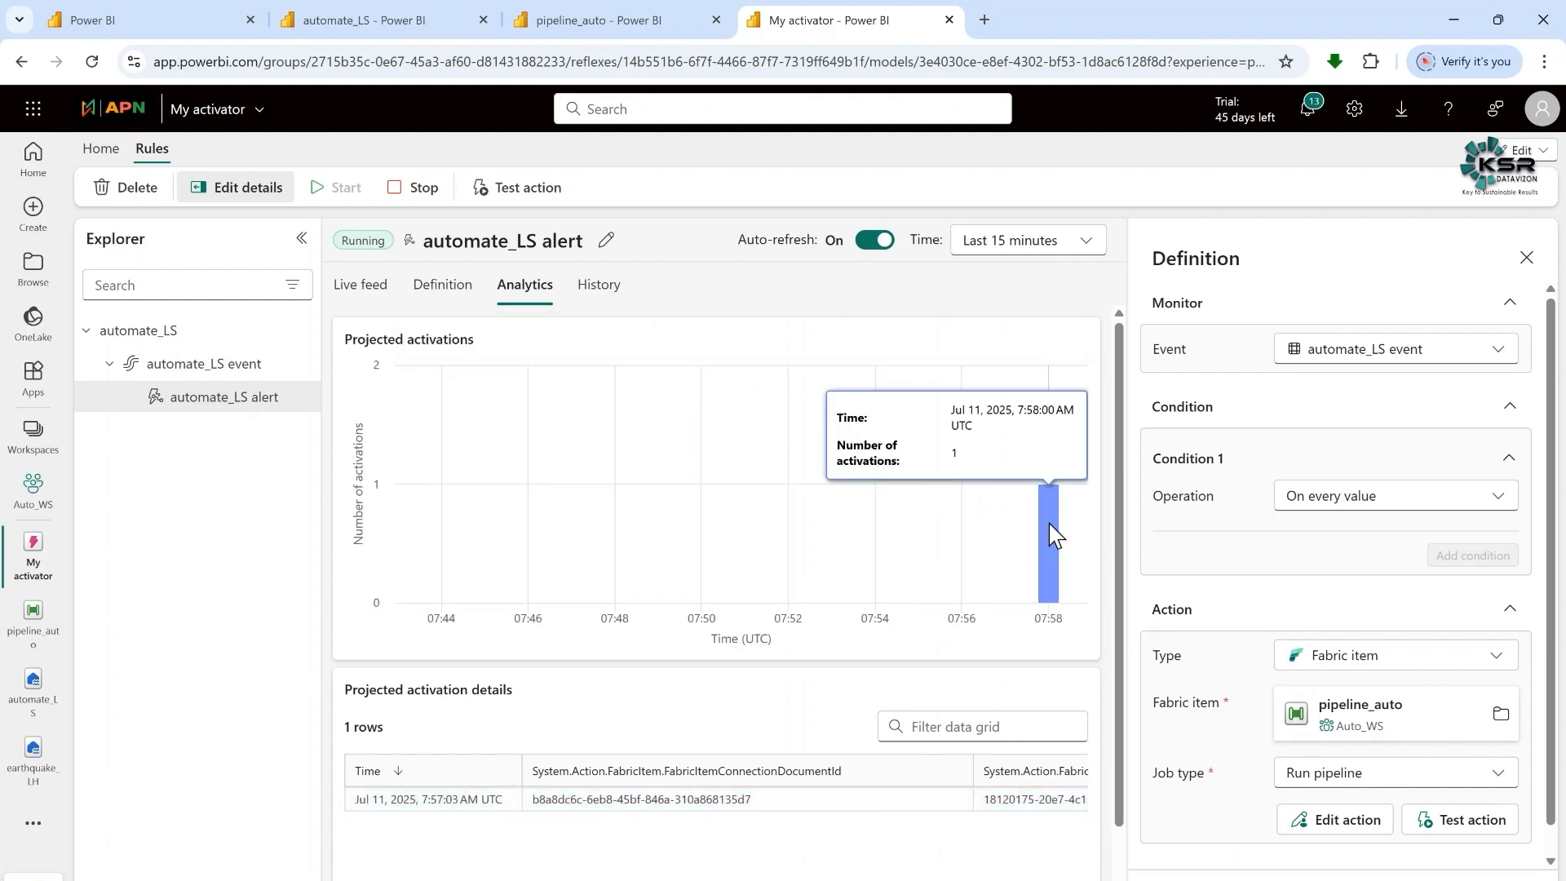
Check the uploaded file's timestamp in automate_LS and send a test action from the automate_LS alert in My activator
left_click(363, 20)
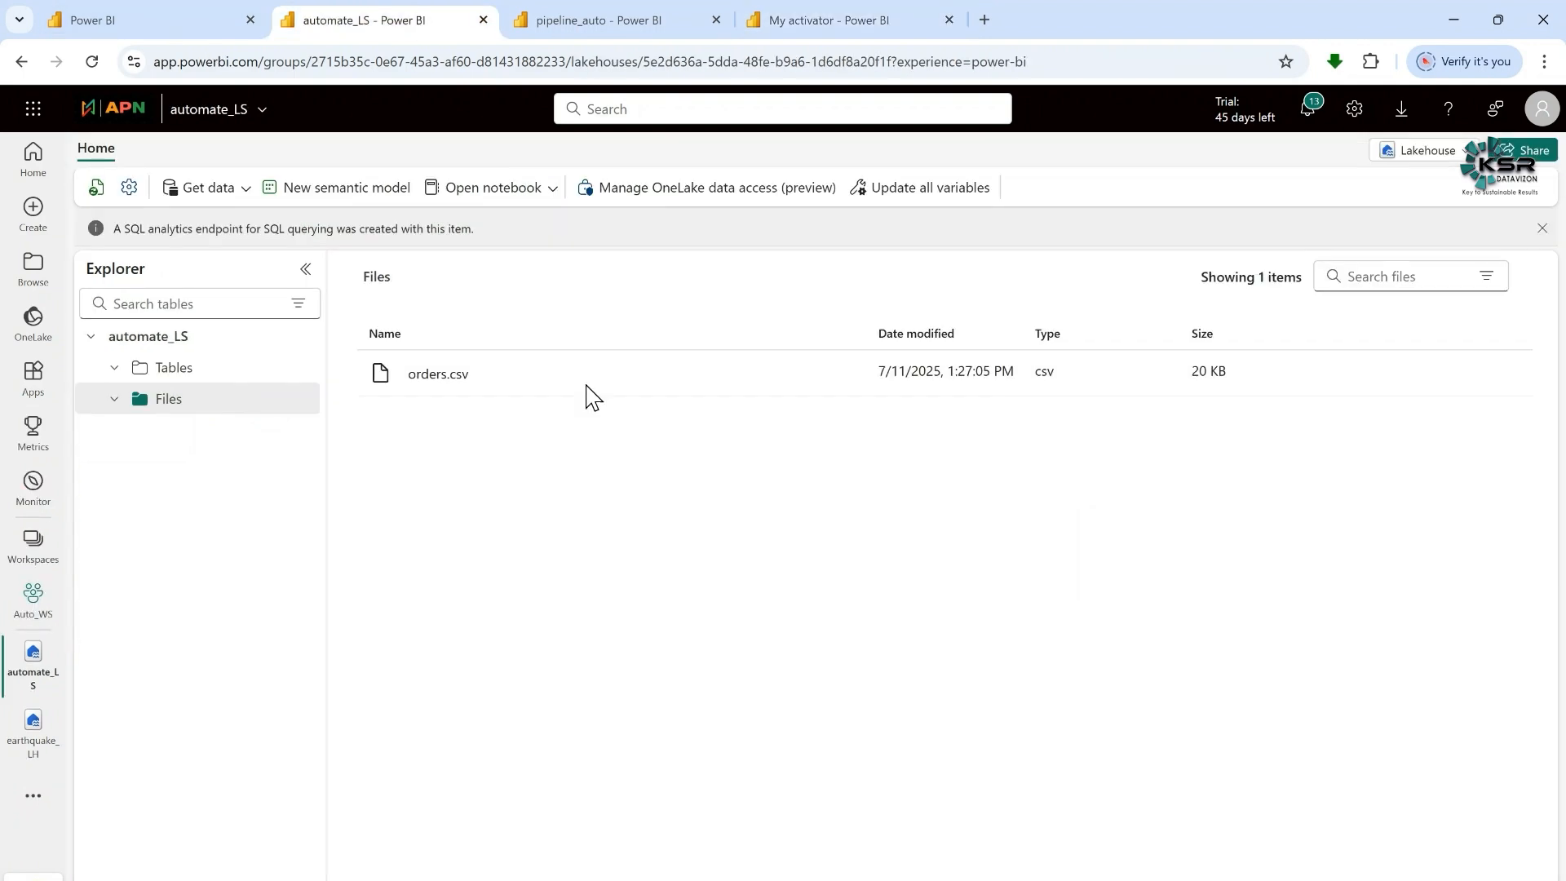
left_click(848, 21)
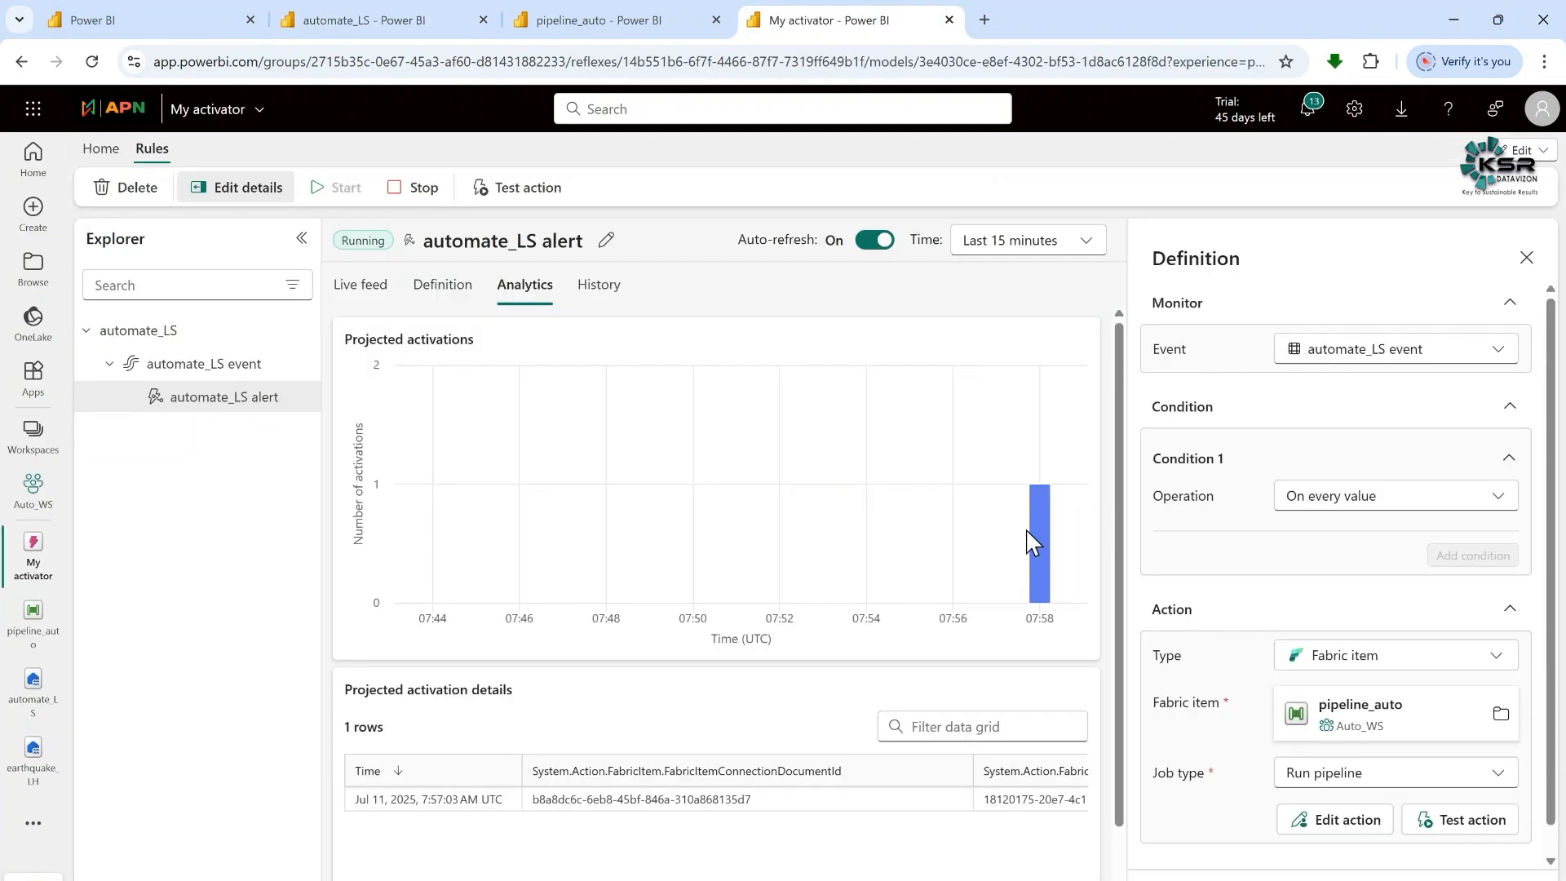
mouse_move(1026, 525)
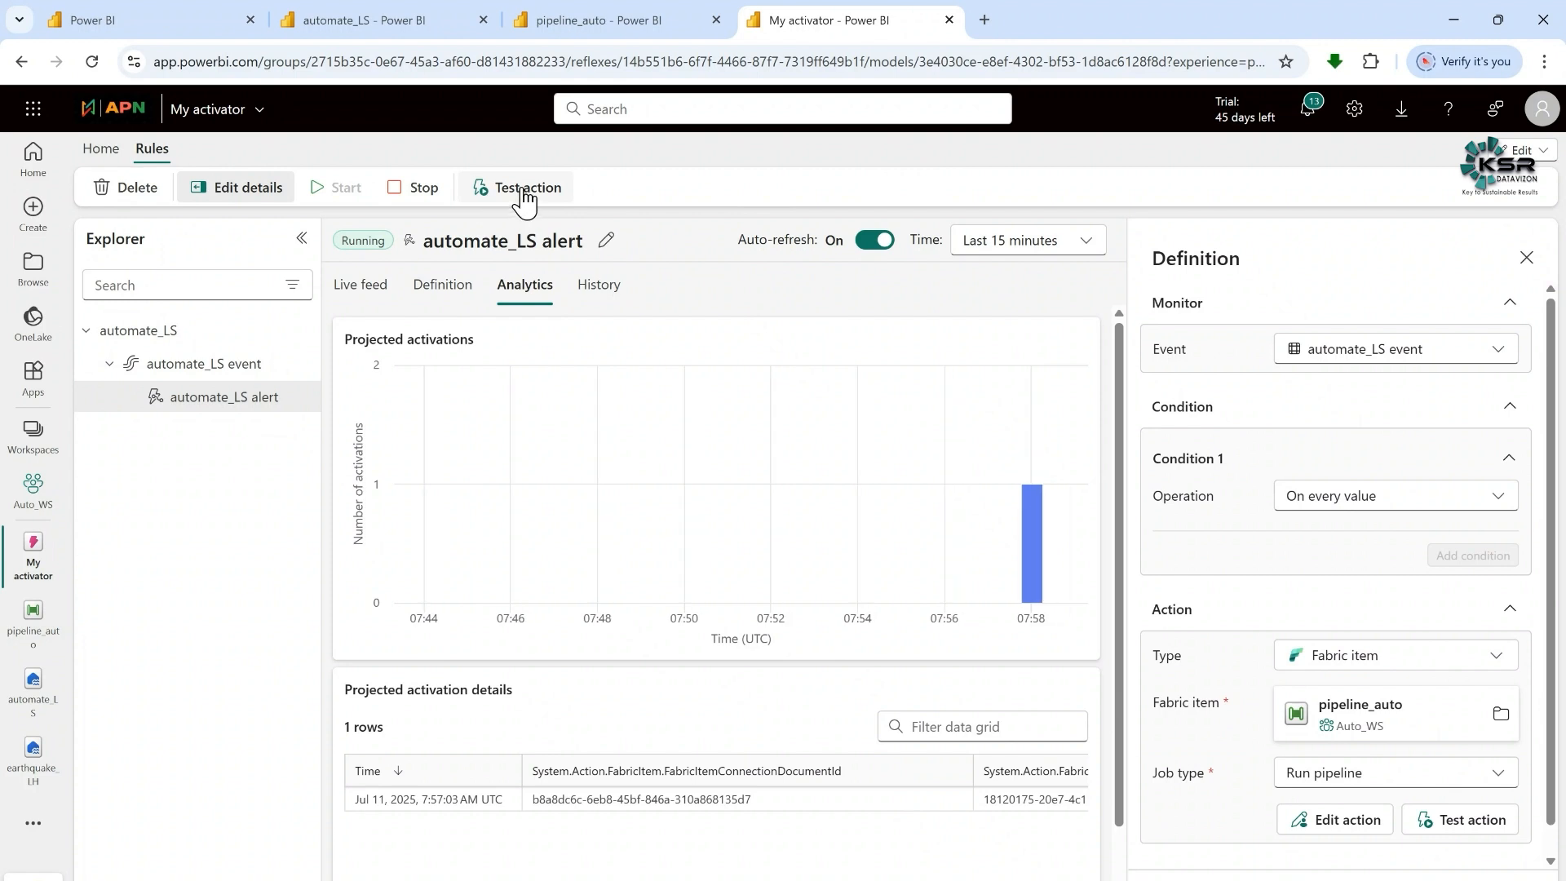
left_click(522, 188)
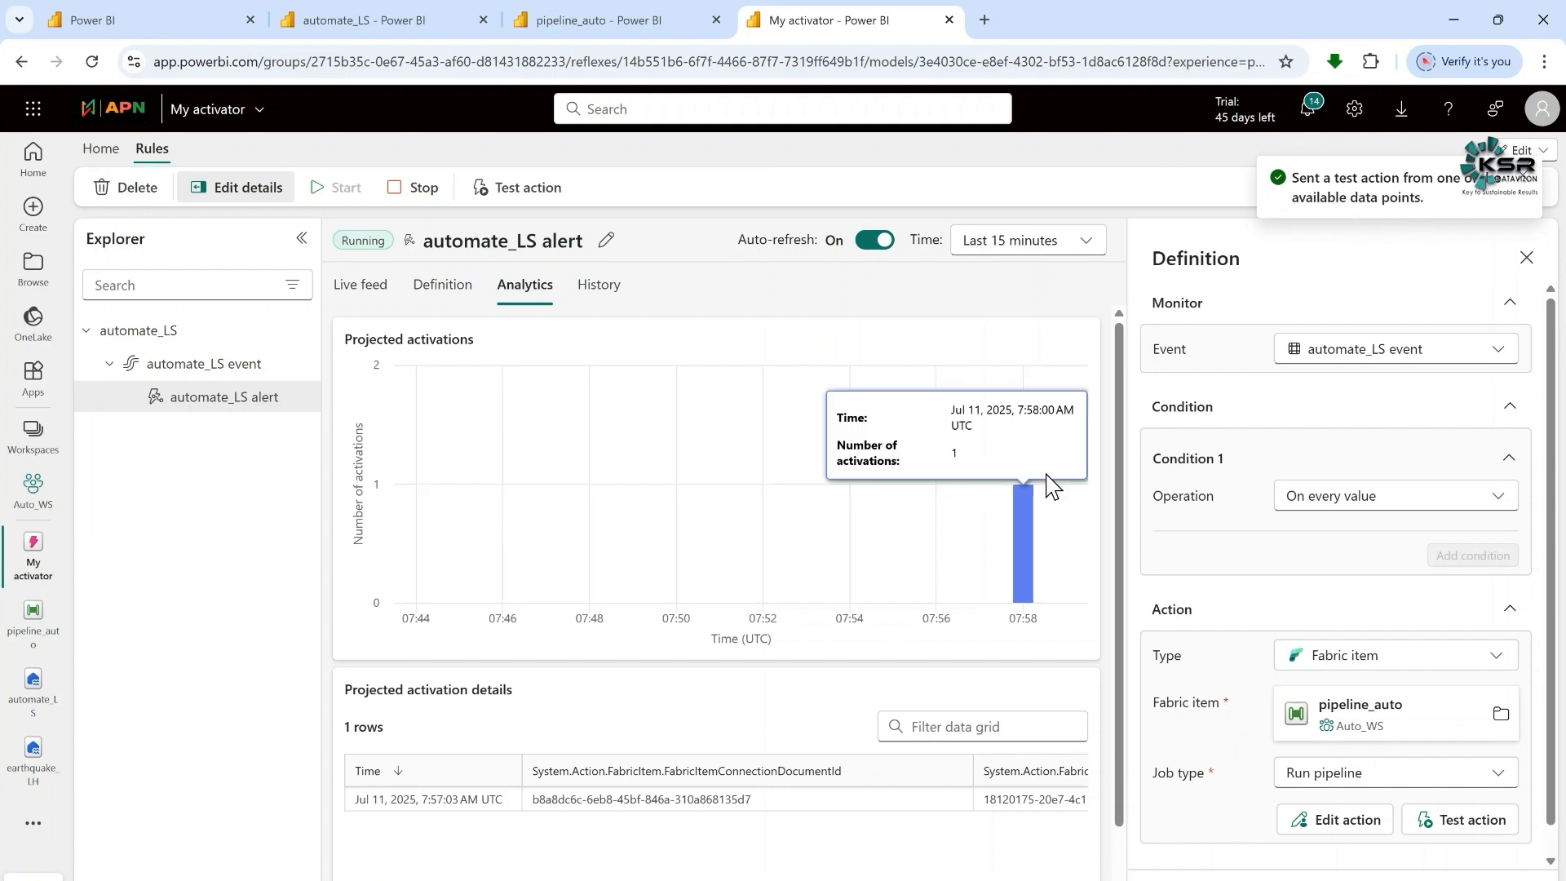
left_click(1031, 526)
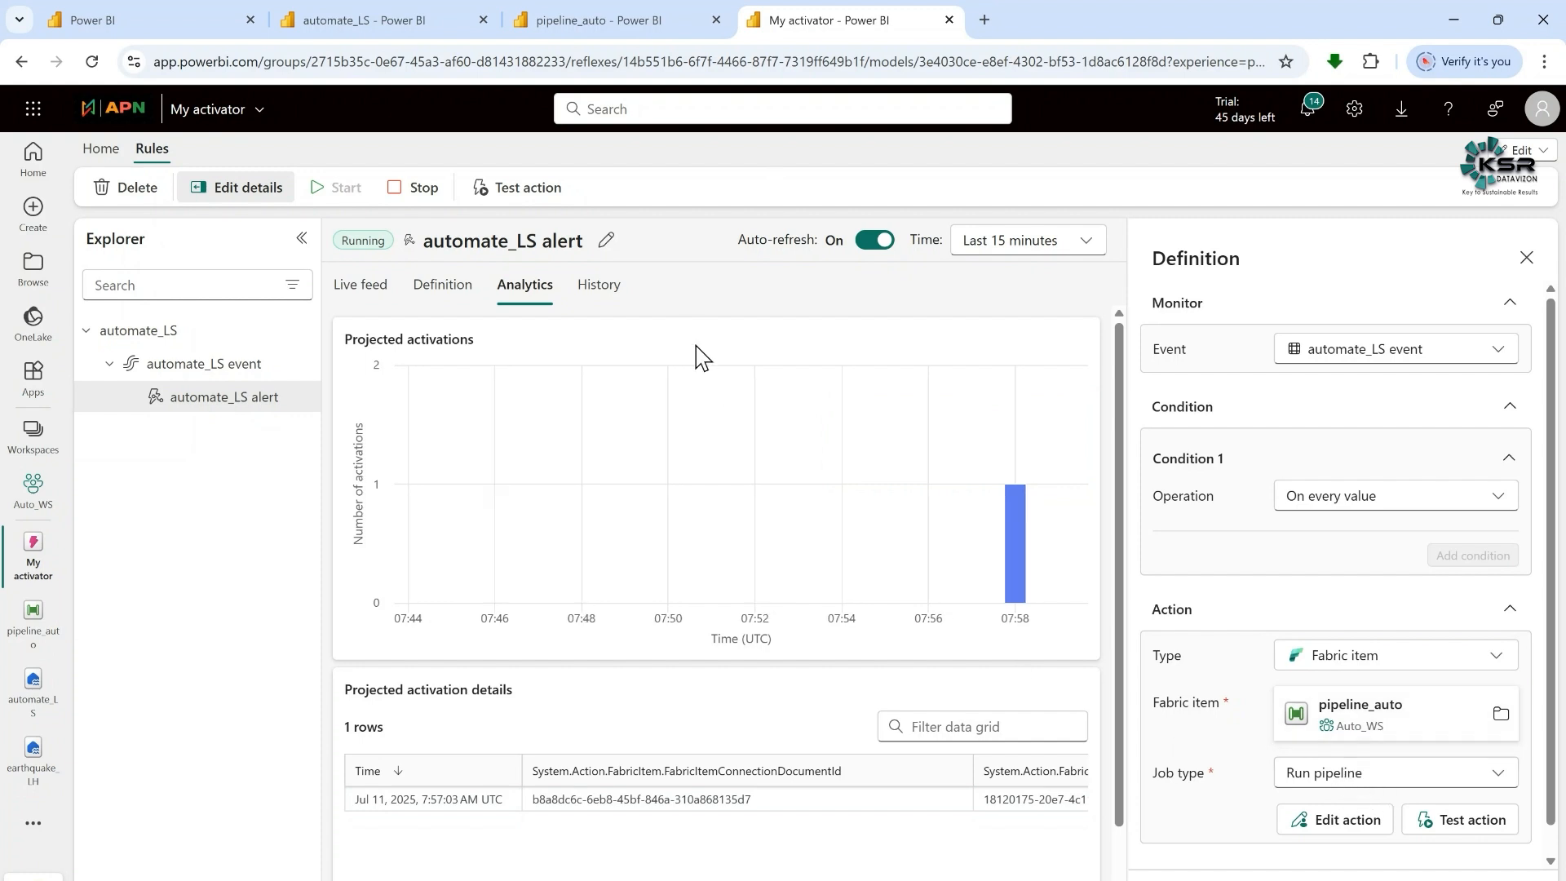
Dismiss the alert summary in pipeline_auto and check the pipeline's recent run history
left_click(584, 23)
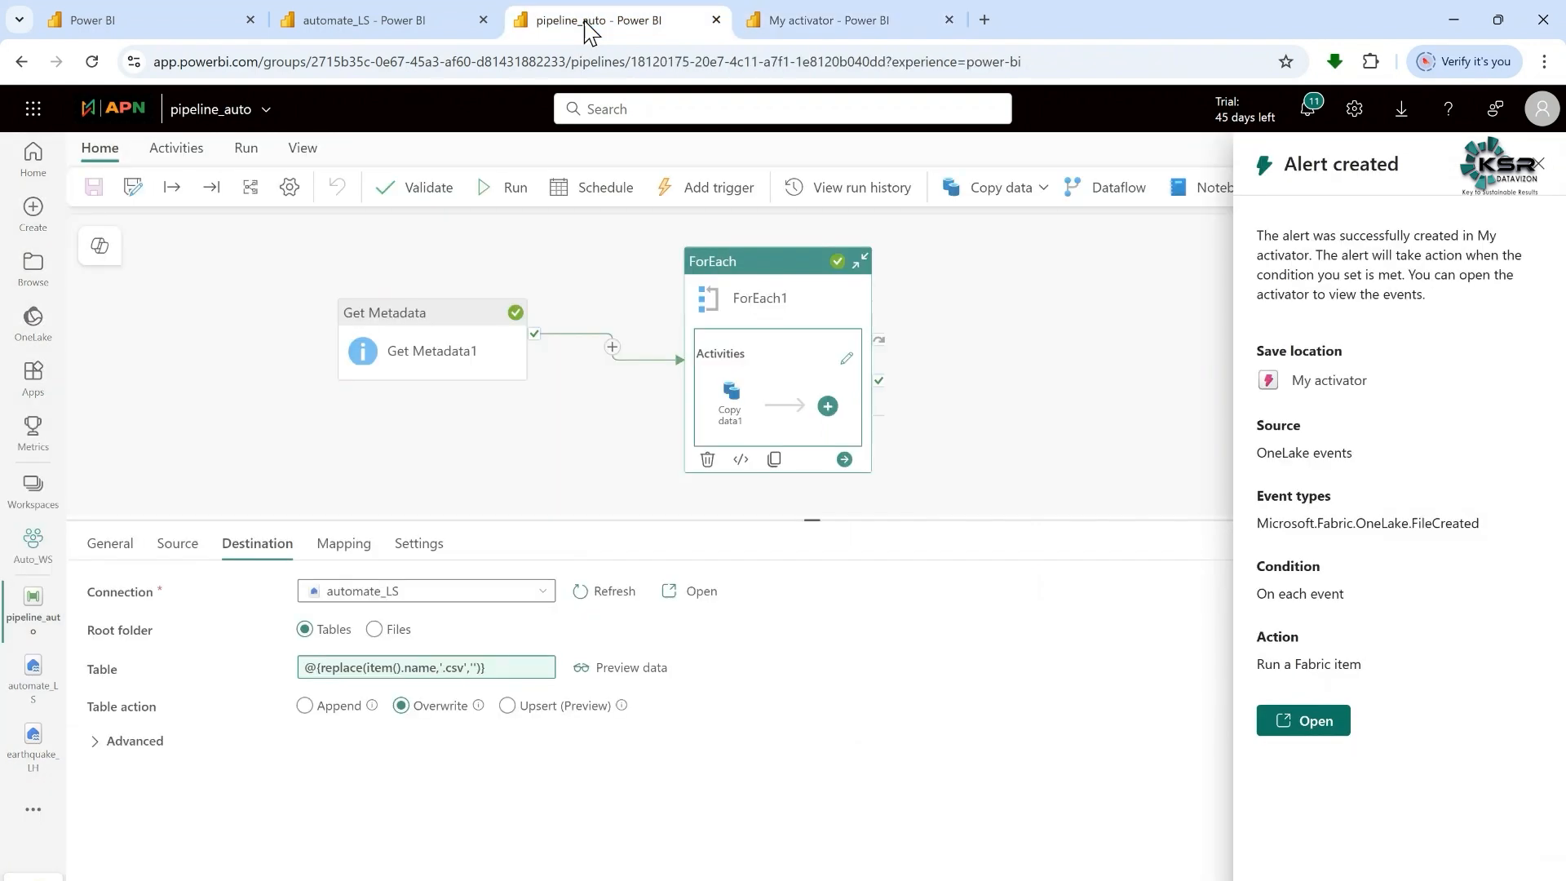
left_click(1543, 164)
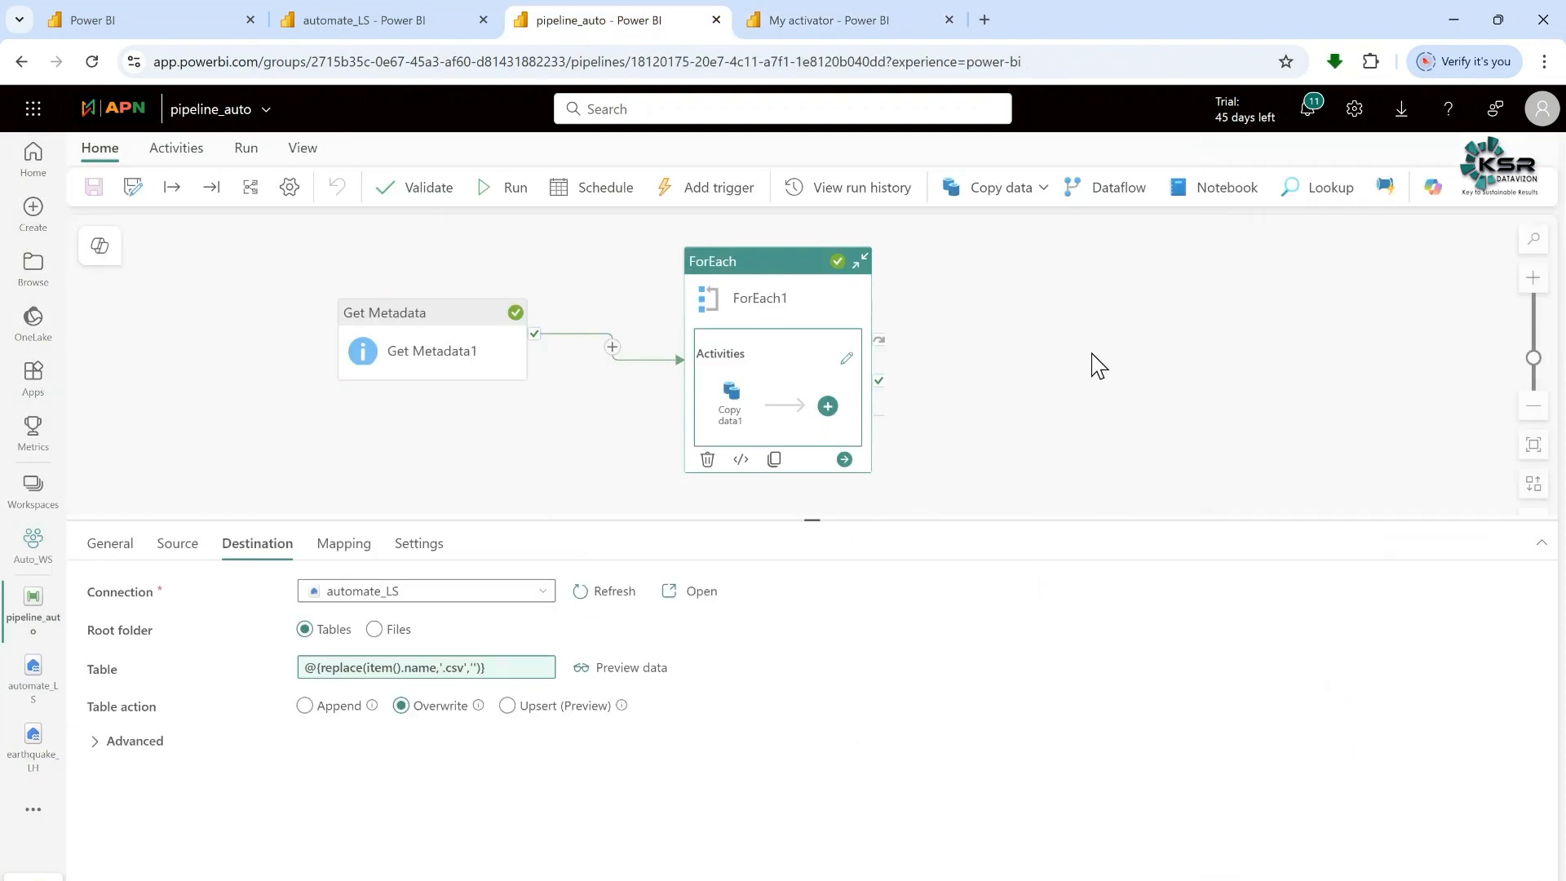
left_click(854, 189)
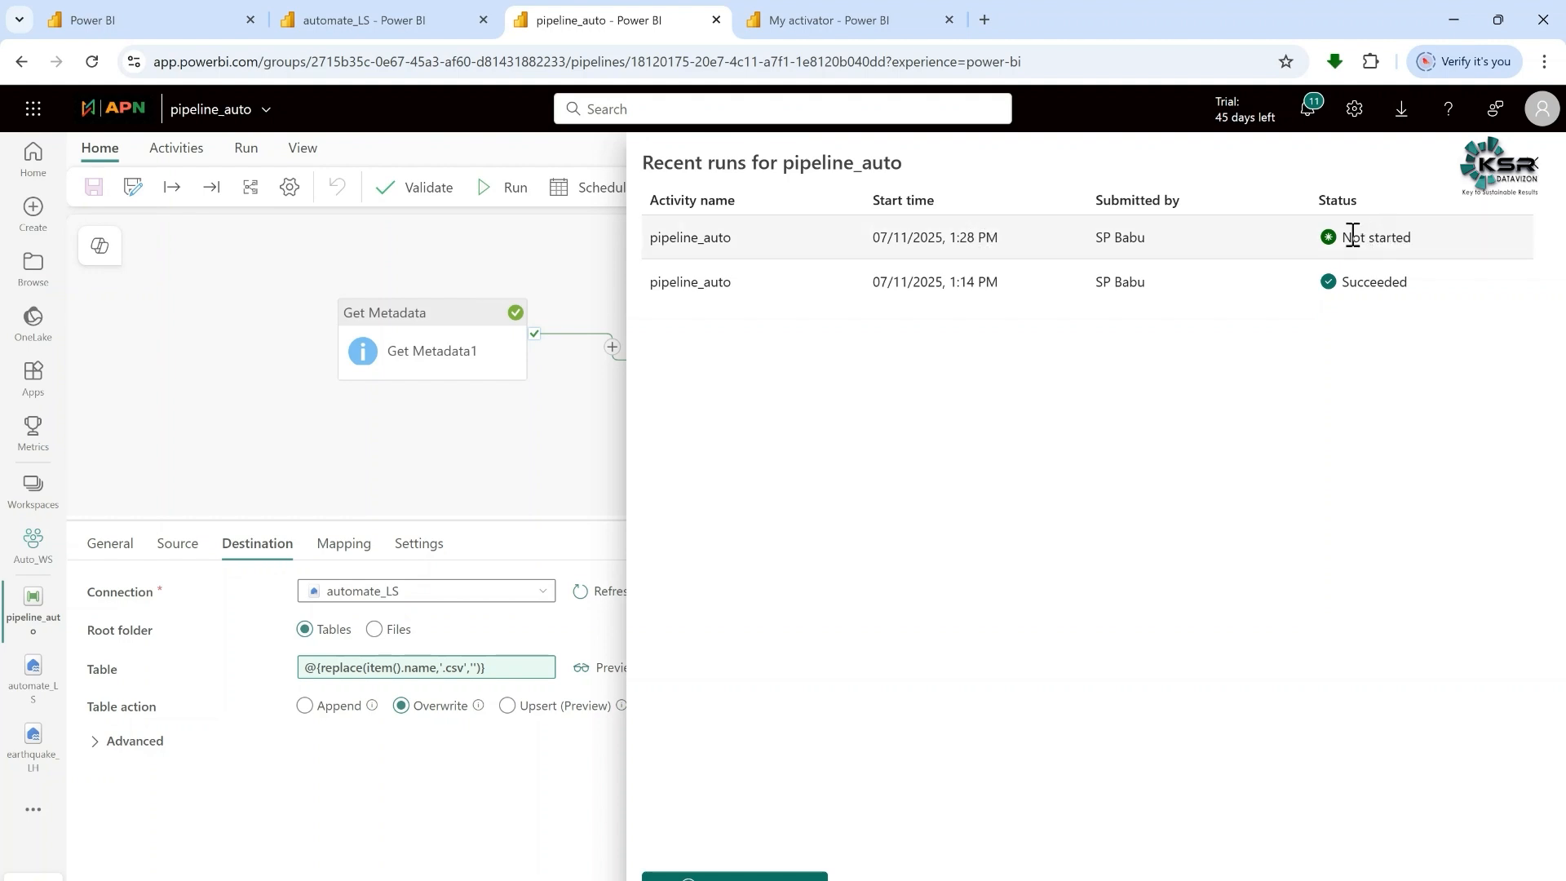
left_click(1535, 170)
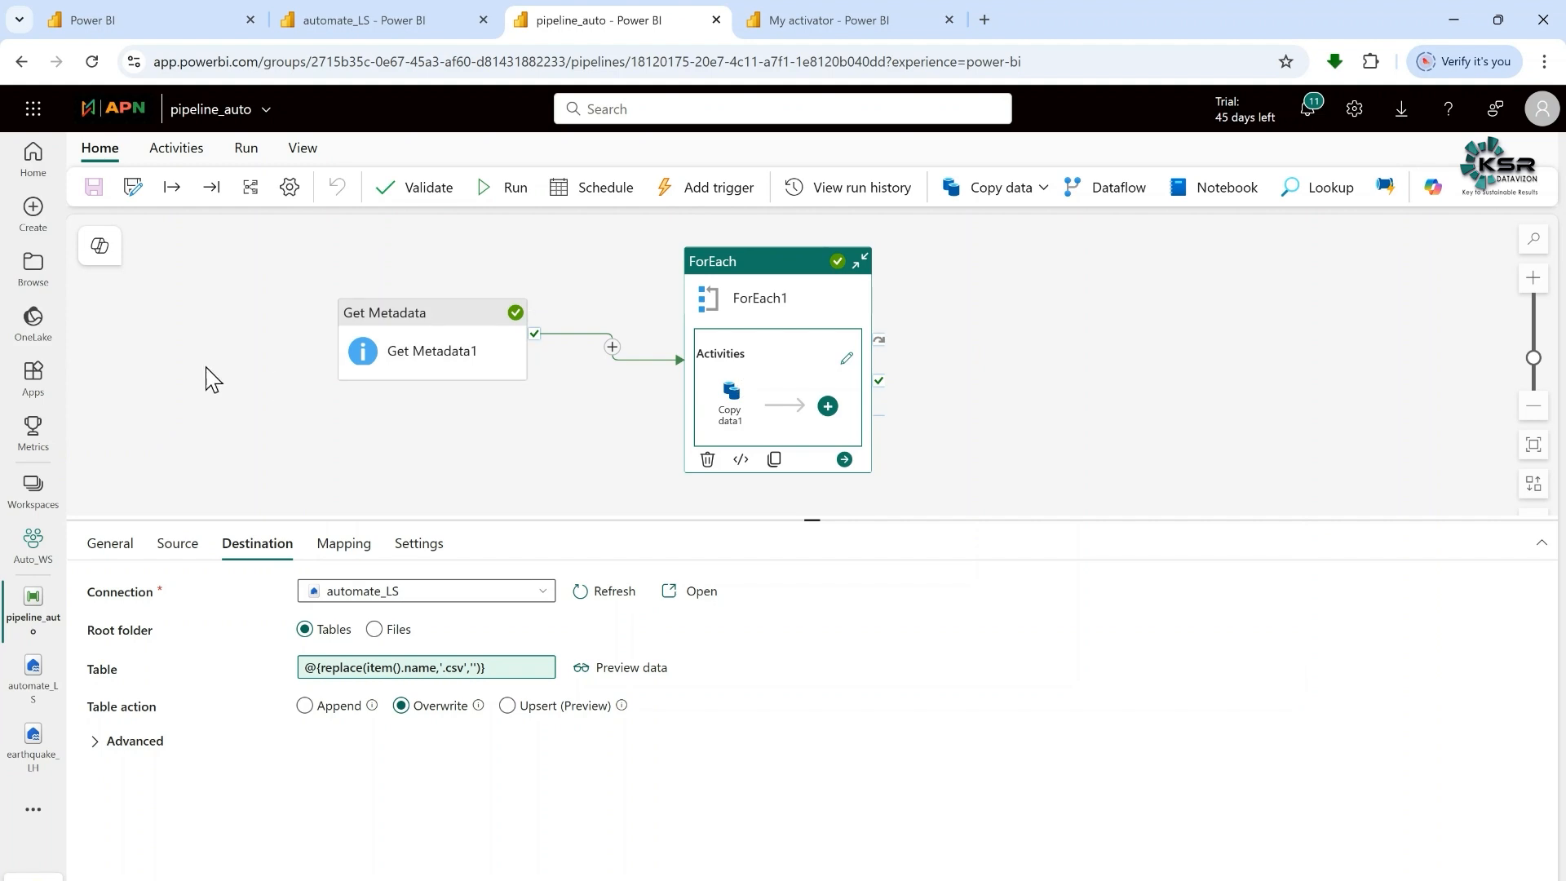
Open Monitor from the Auto_WS workspace, refresh it, and return to the main activity list to check the pipeline_auto runs
left_click(136, 26)
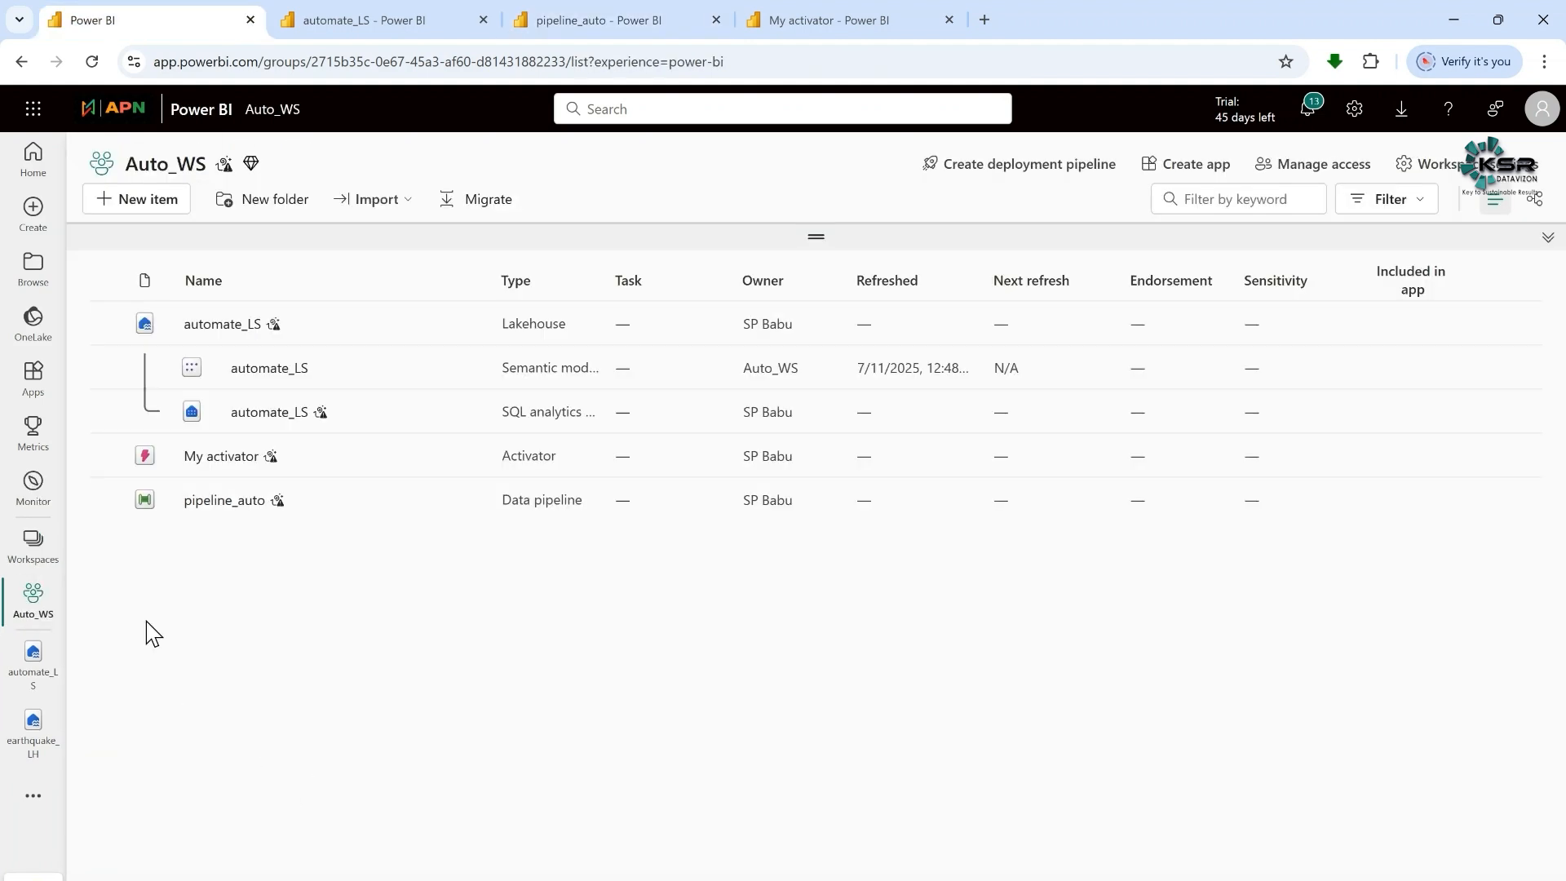
left_click(35, 498)
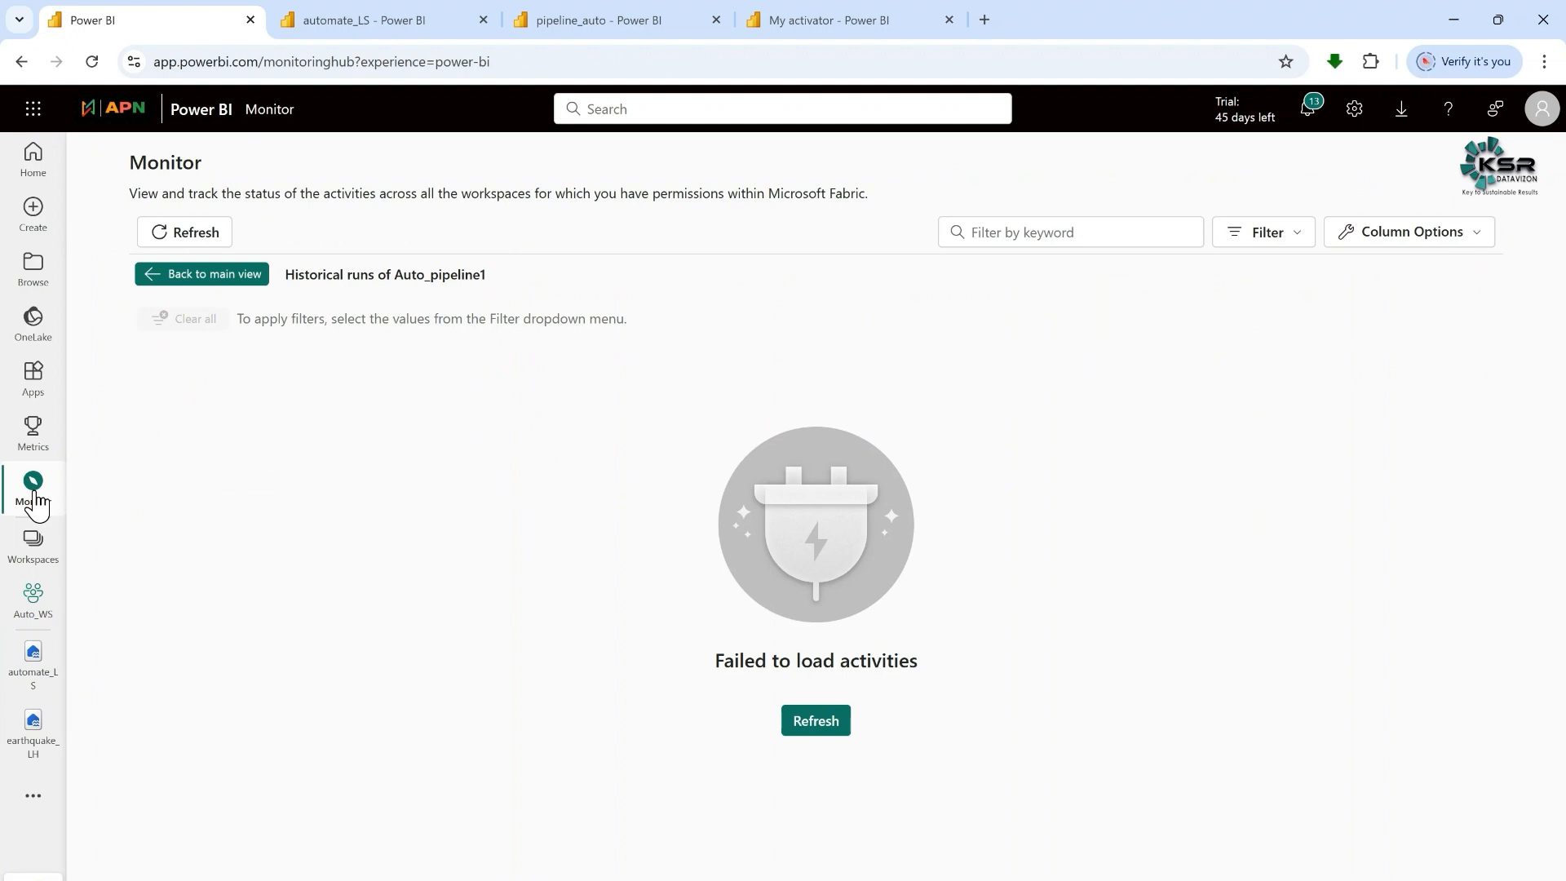
left_click(196, 238)
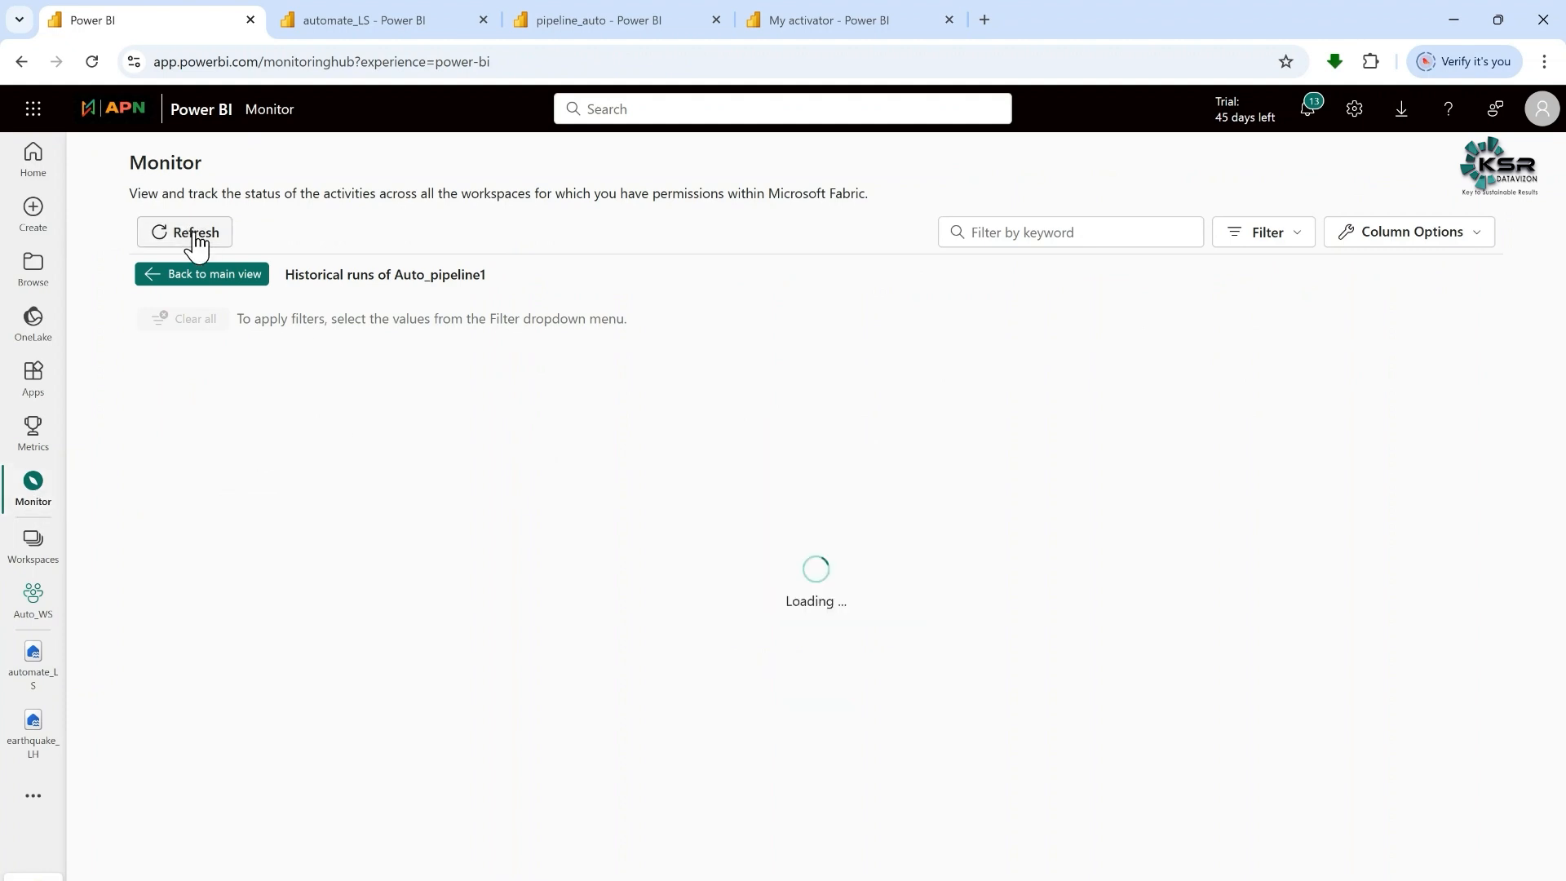
left_click(200, 278)
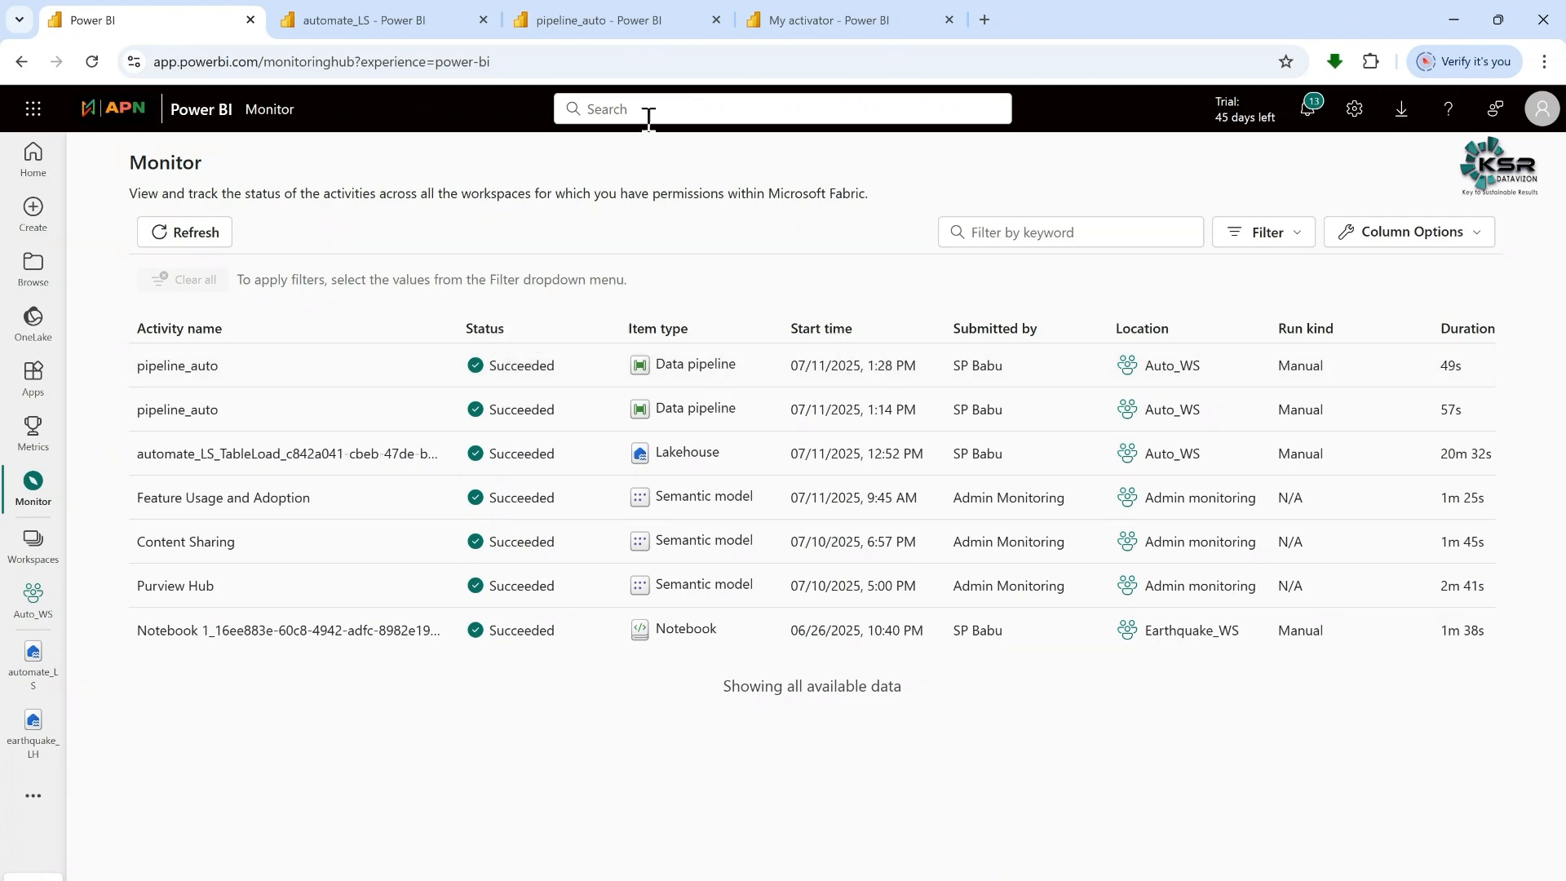
Refresh the Tables section of the automate_LS lakehouse and preview the orders table
left_click(401, 25)
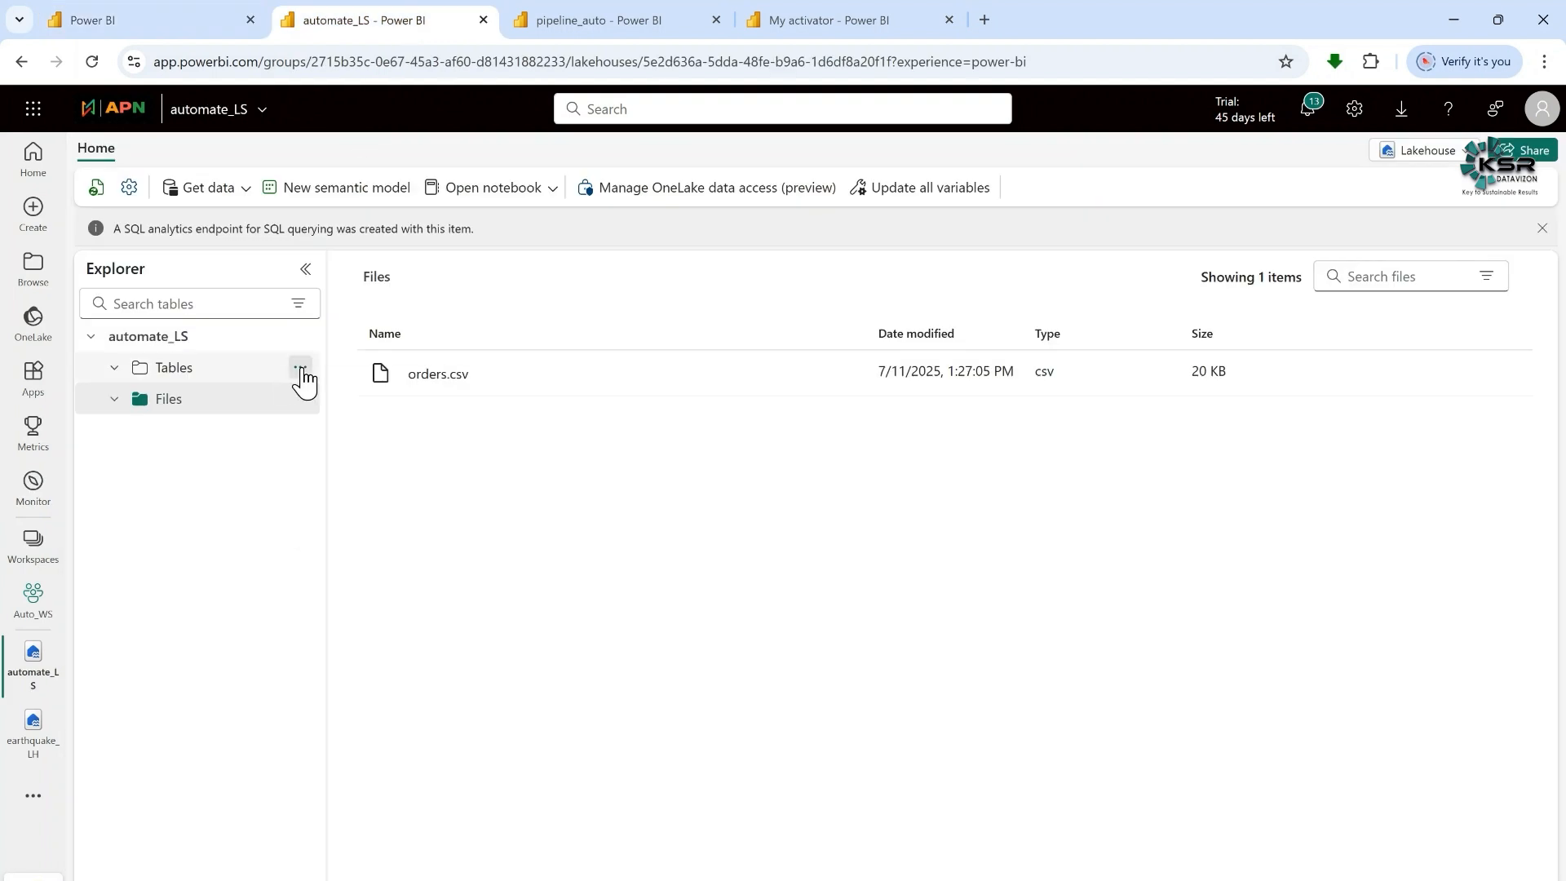
left_click(301, 369)
left_click(356, 525)
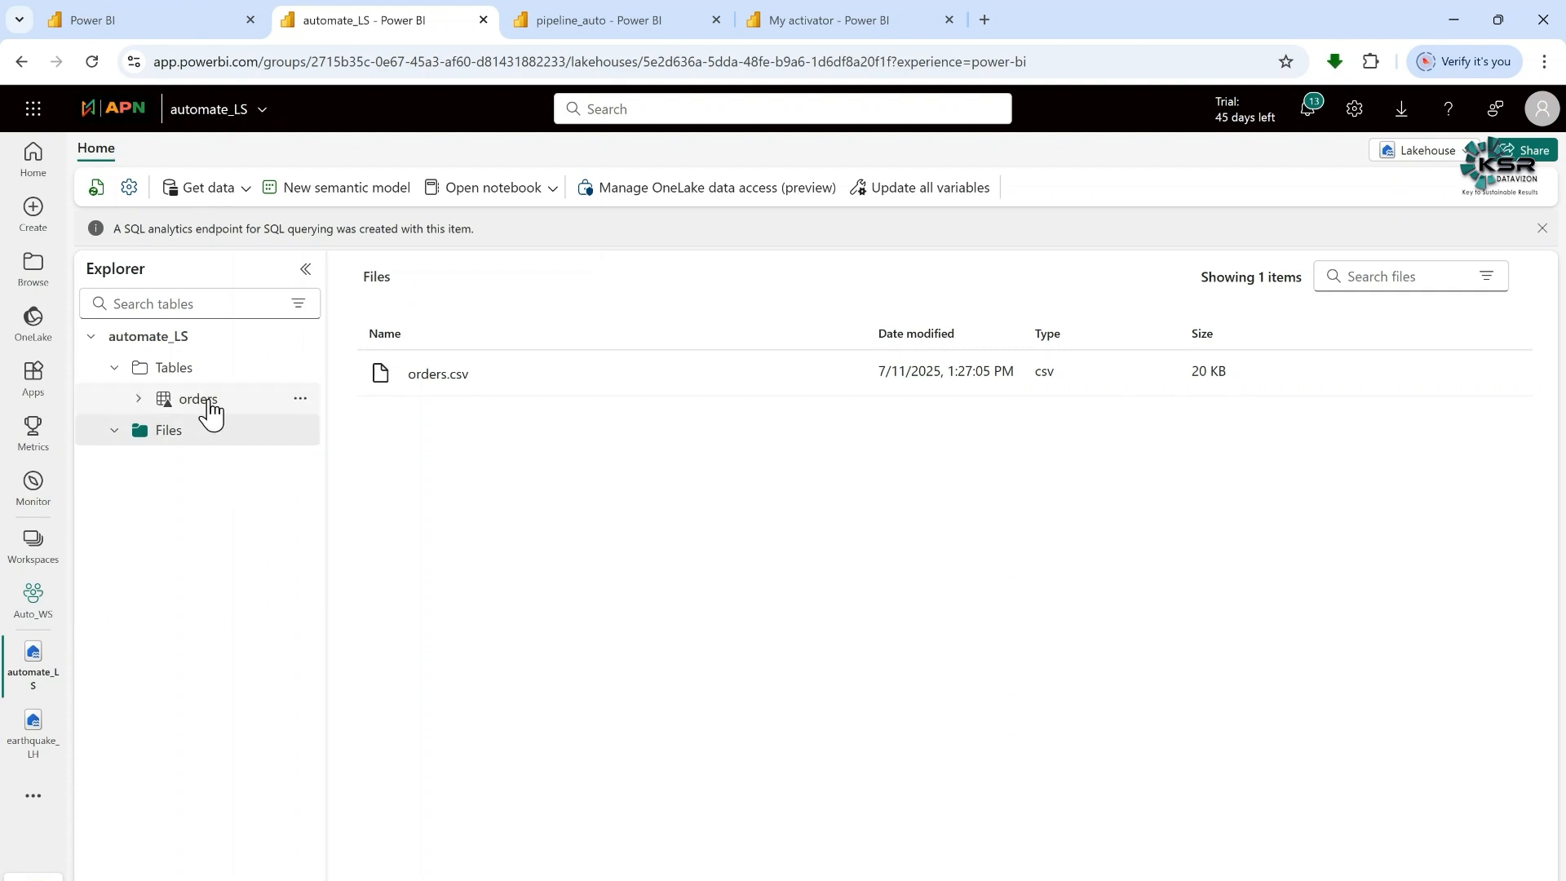
left_click(198, 399)
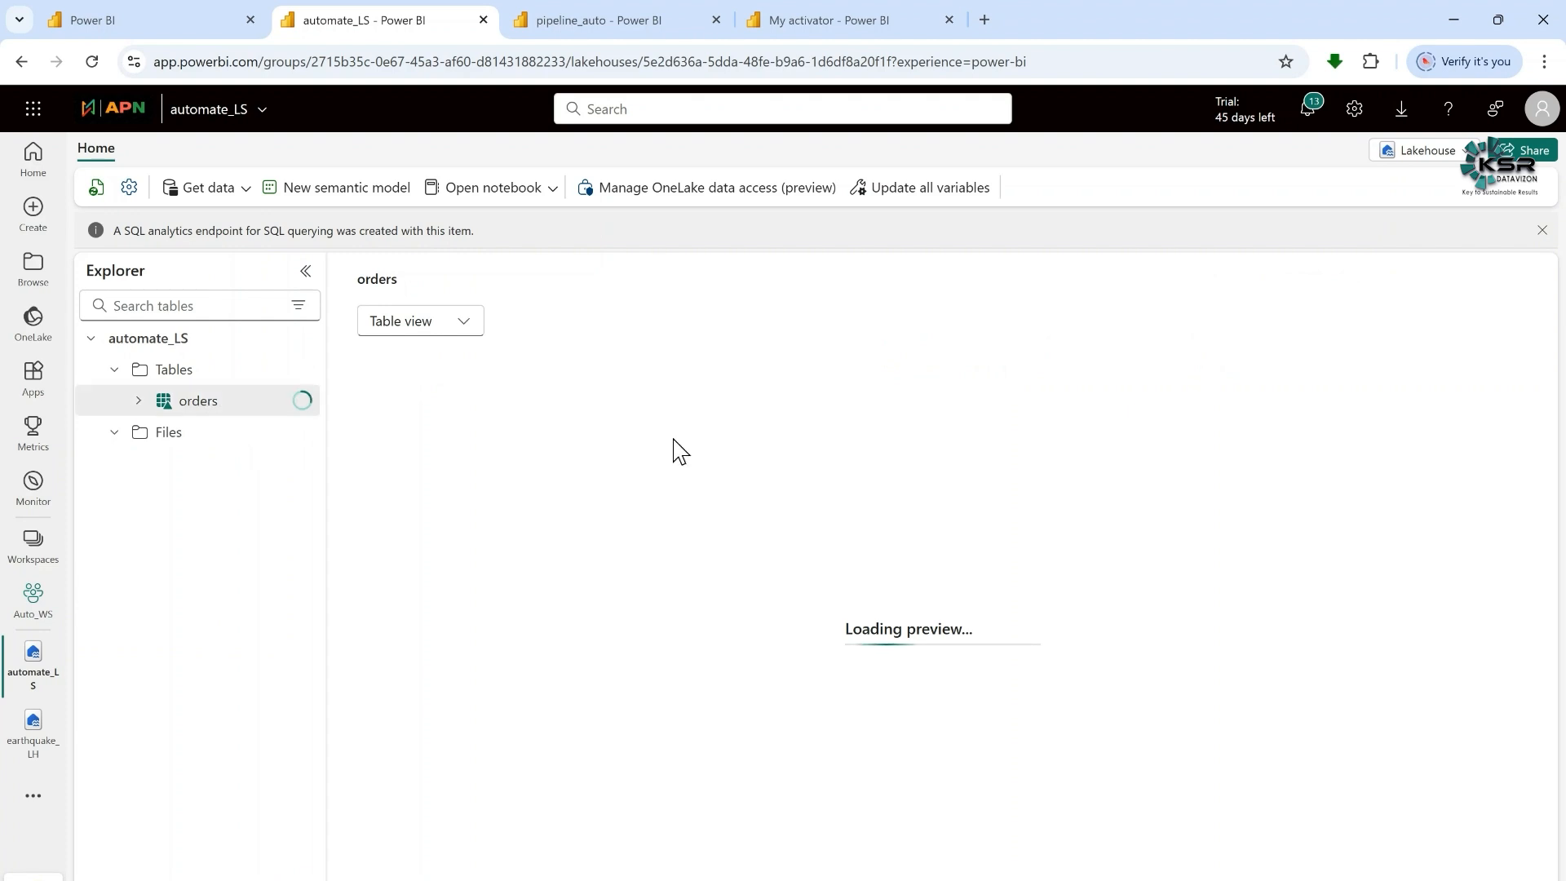
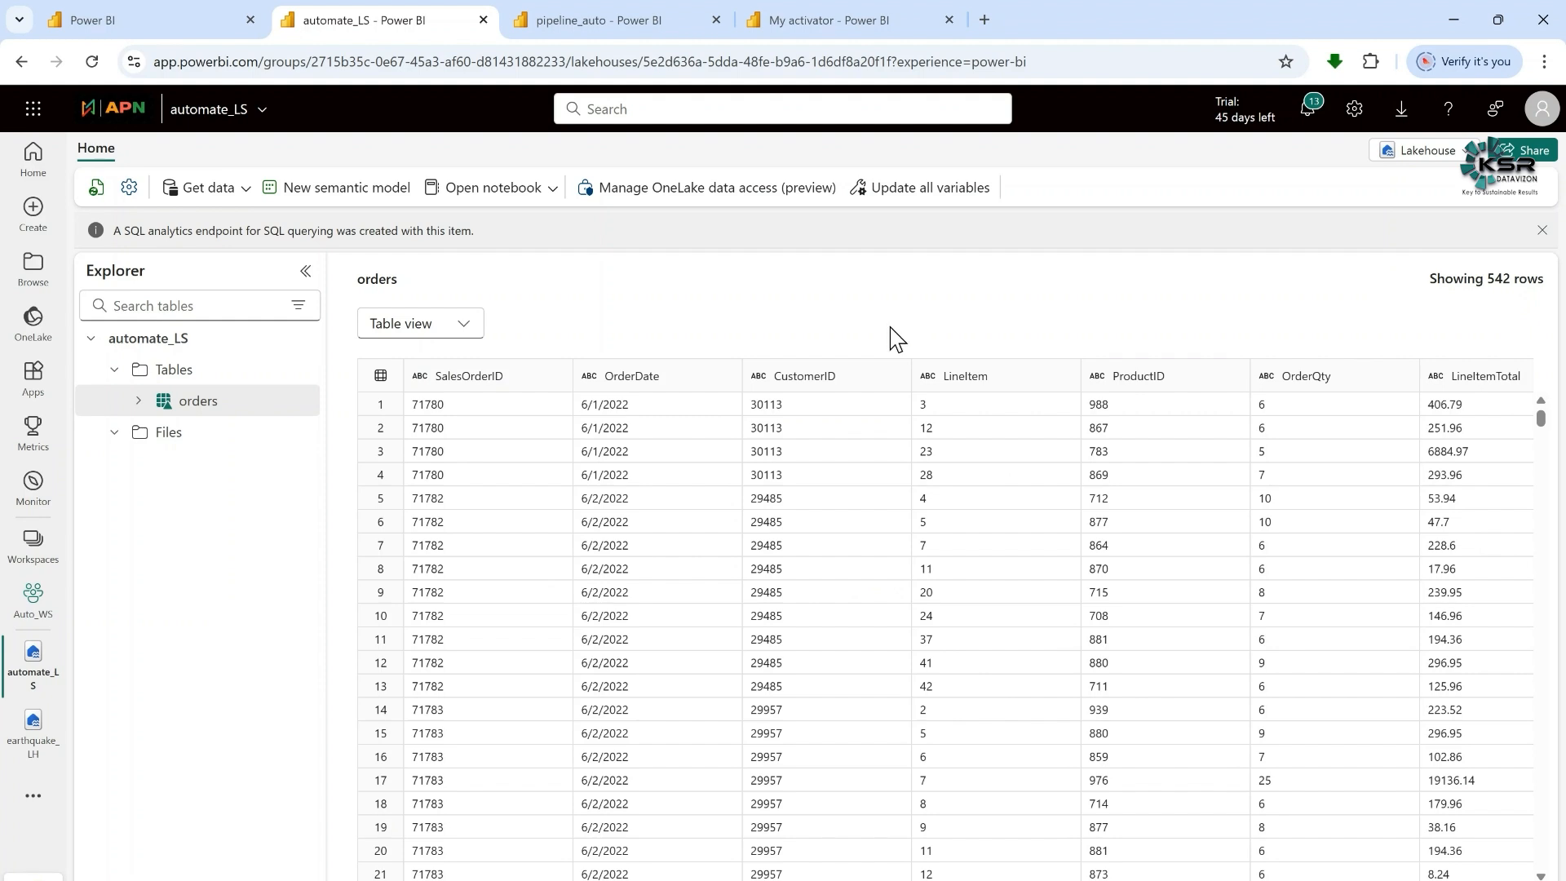
left_click(127, 23)
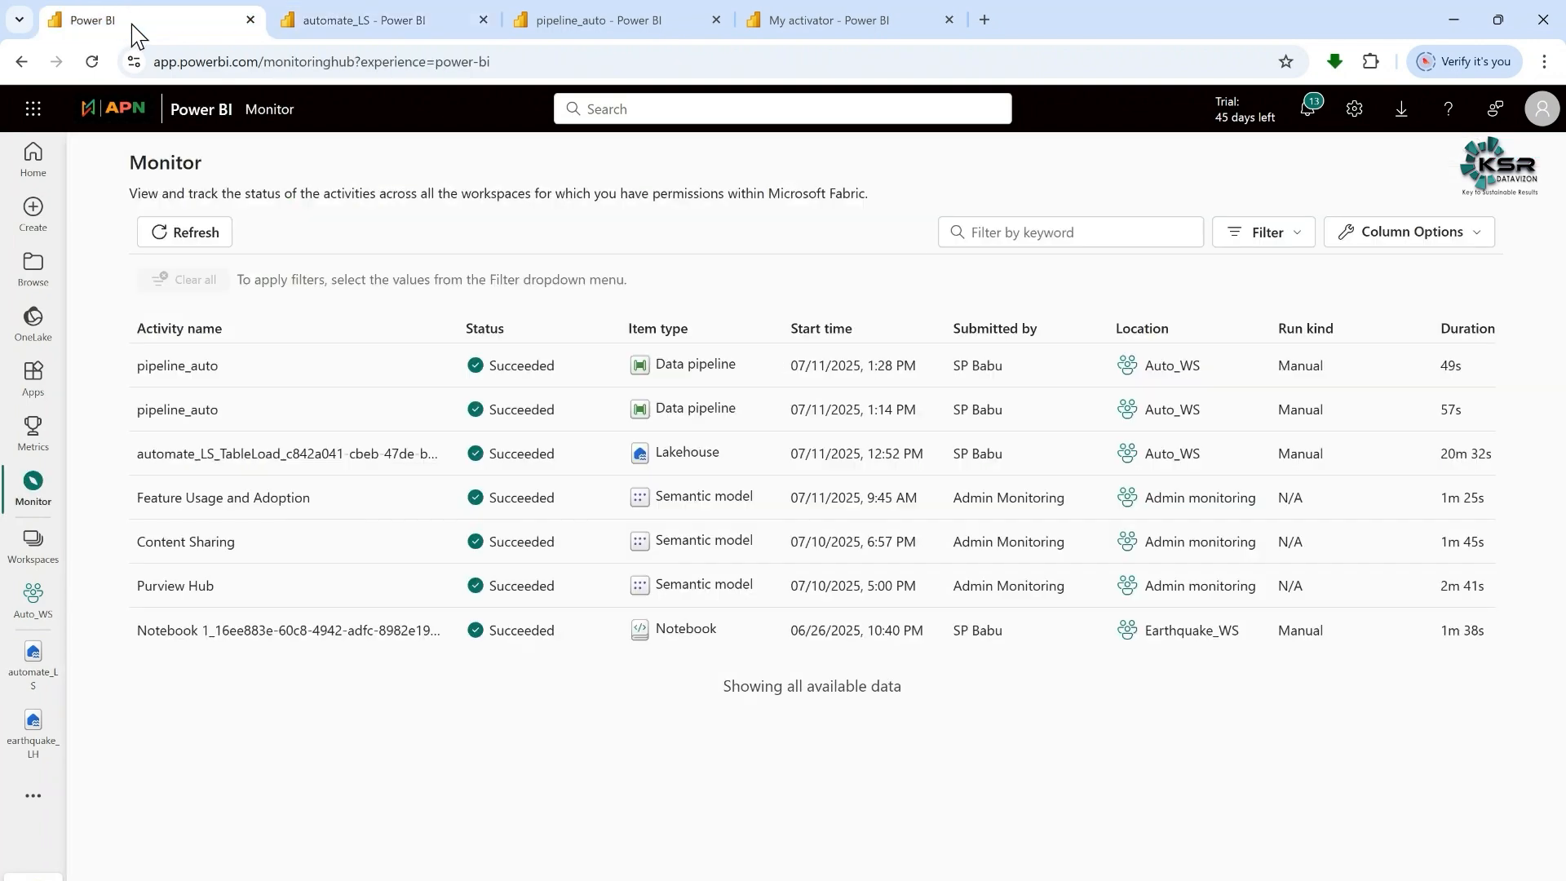
left_click(22, 63)
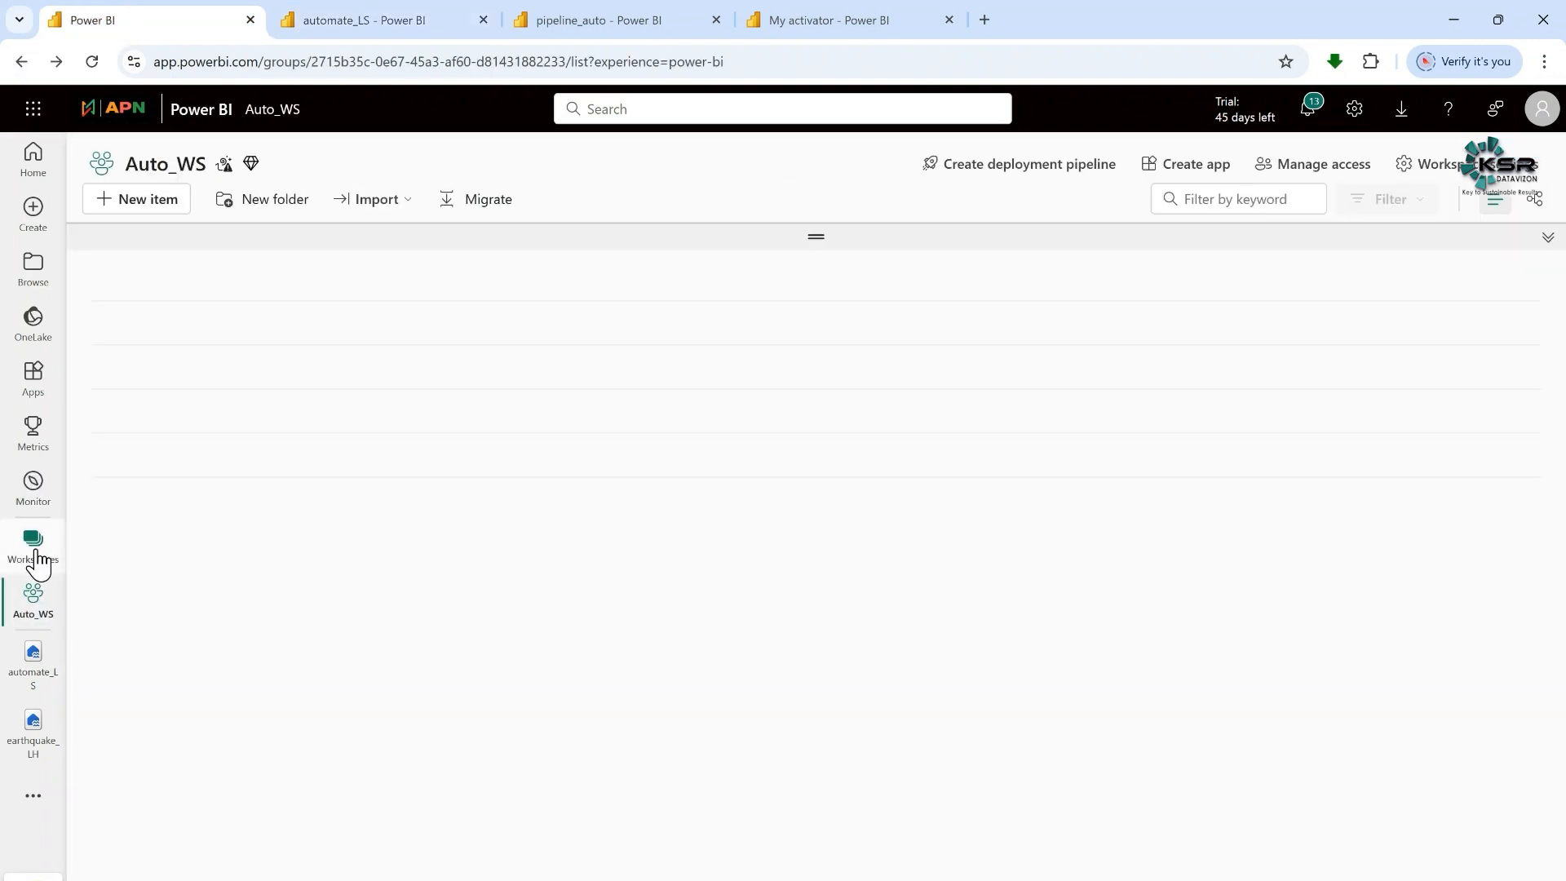
Upload Custumer_Data.csv from the Blogs folder into the Files section of the automate_LS lakehouse and display the section's file list
left_click(407, 22)
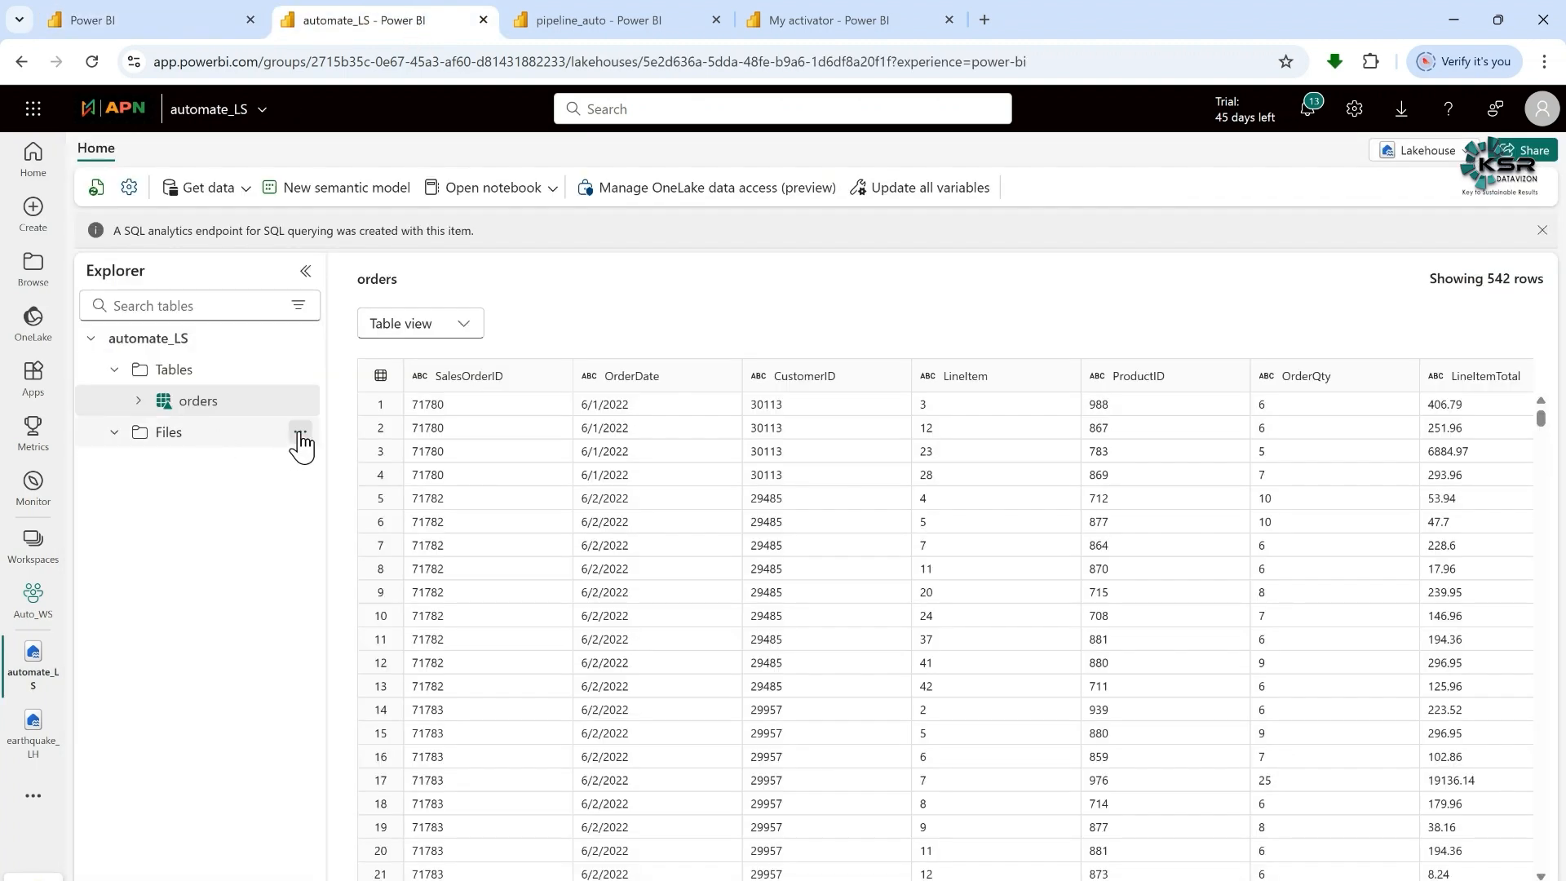
left_click(301, 436)
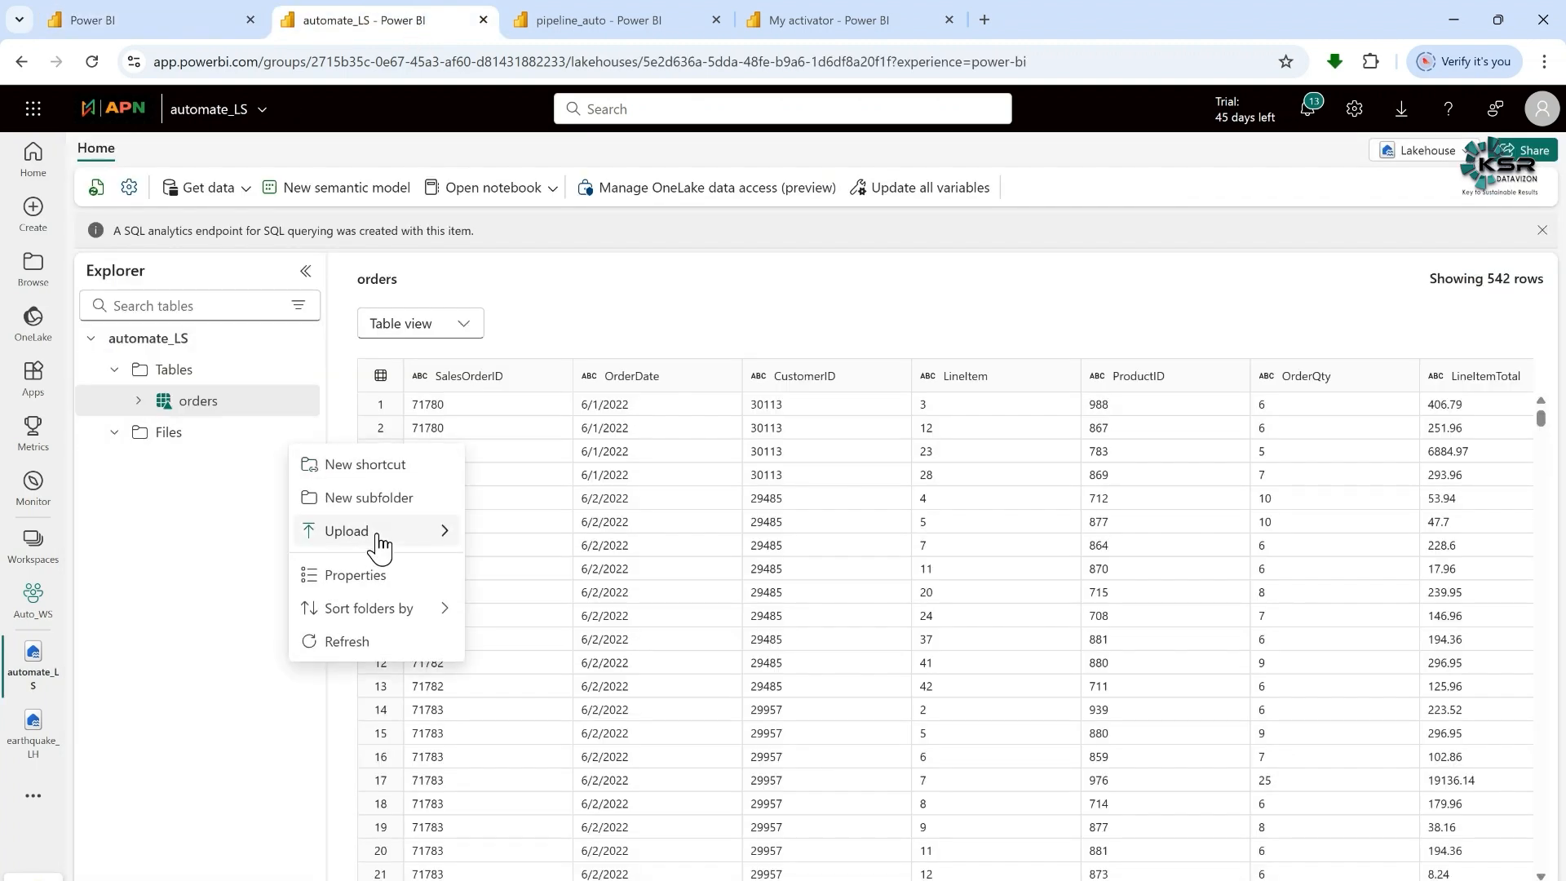
mouse_move(379, 543)
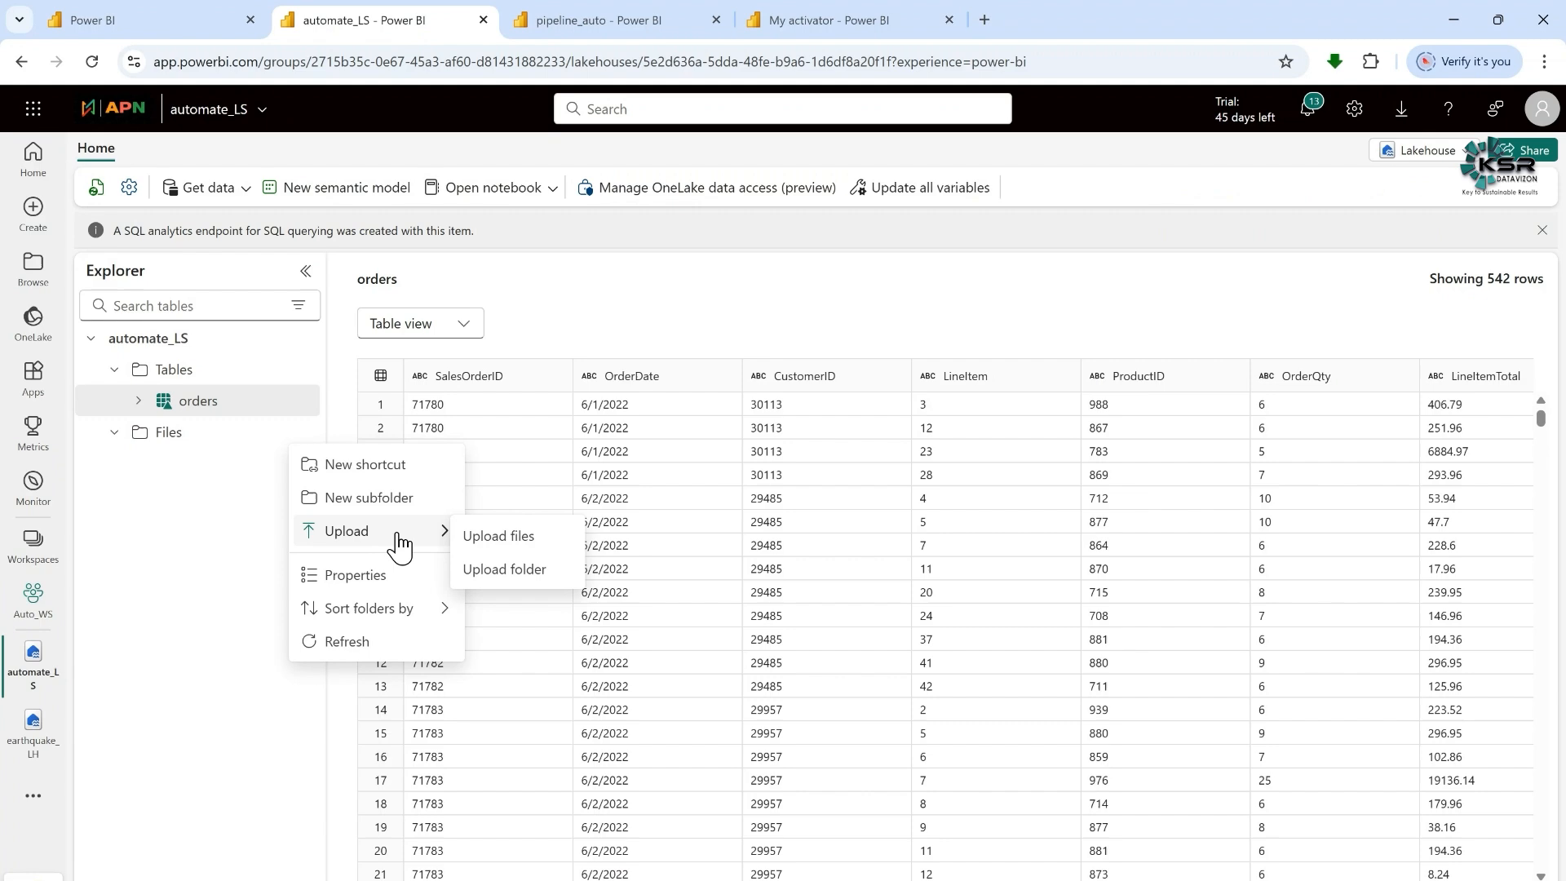
left_click(523, 542)
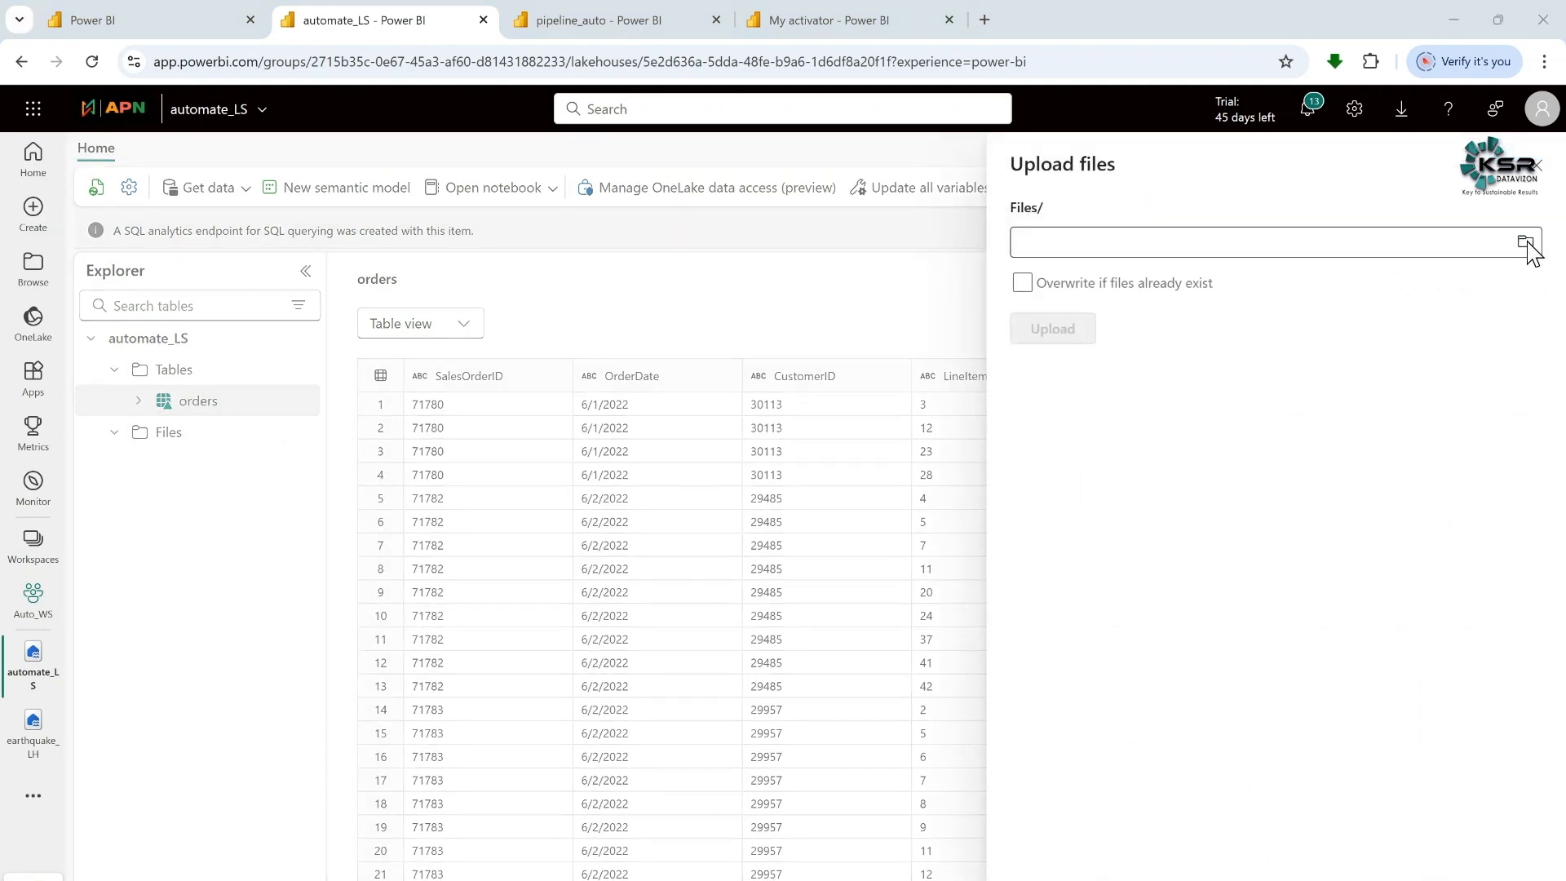
left_click(1525, 243)
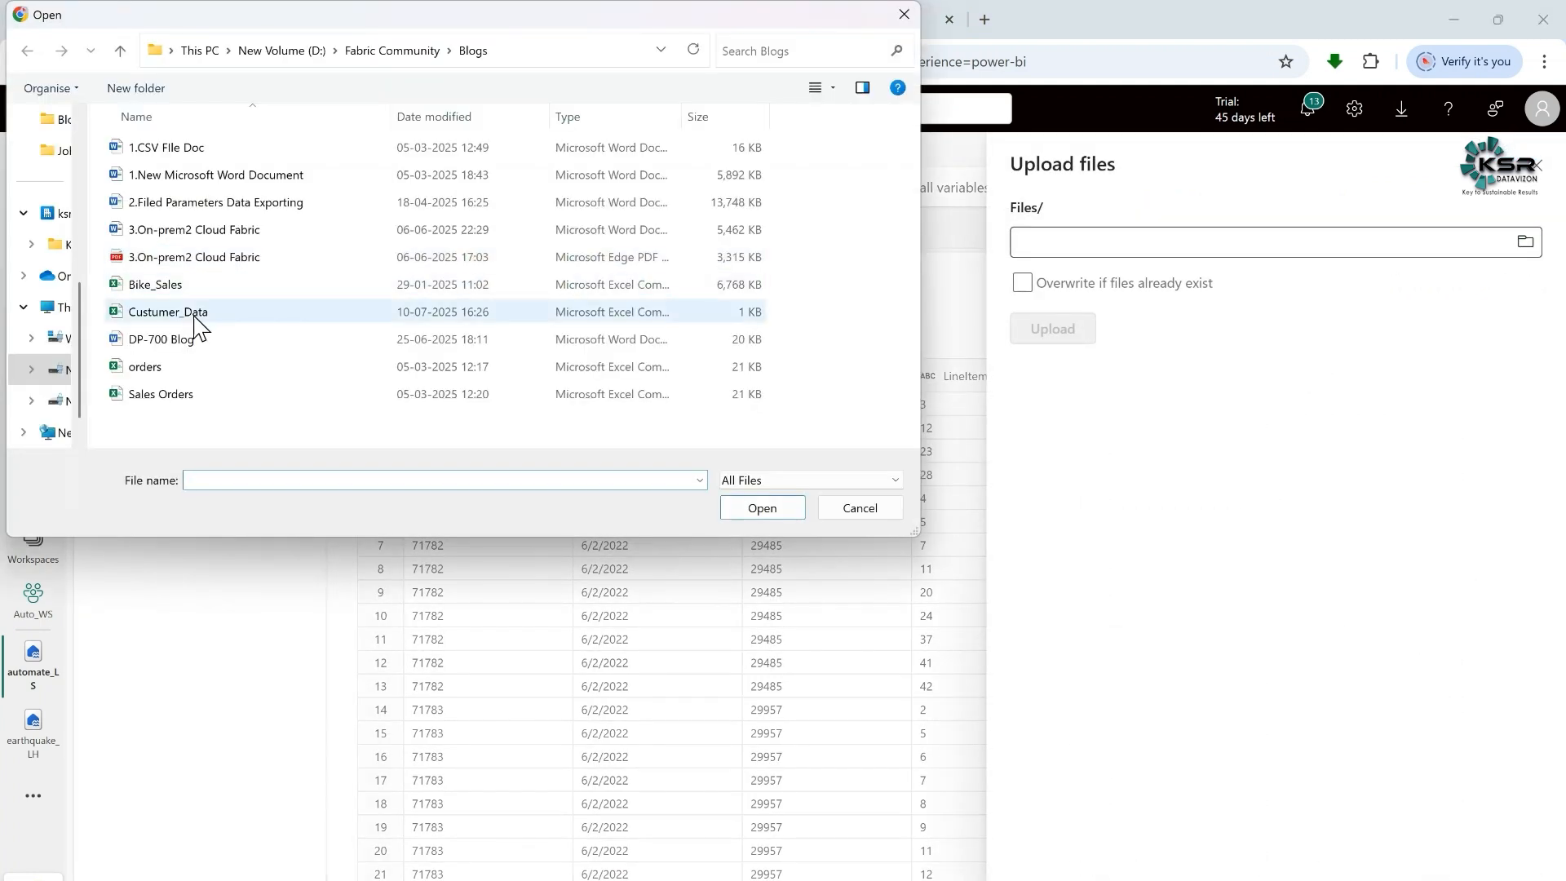
left_click(198, 320)
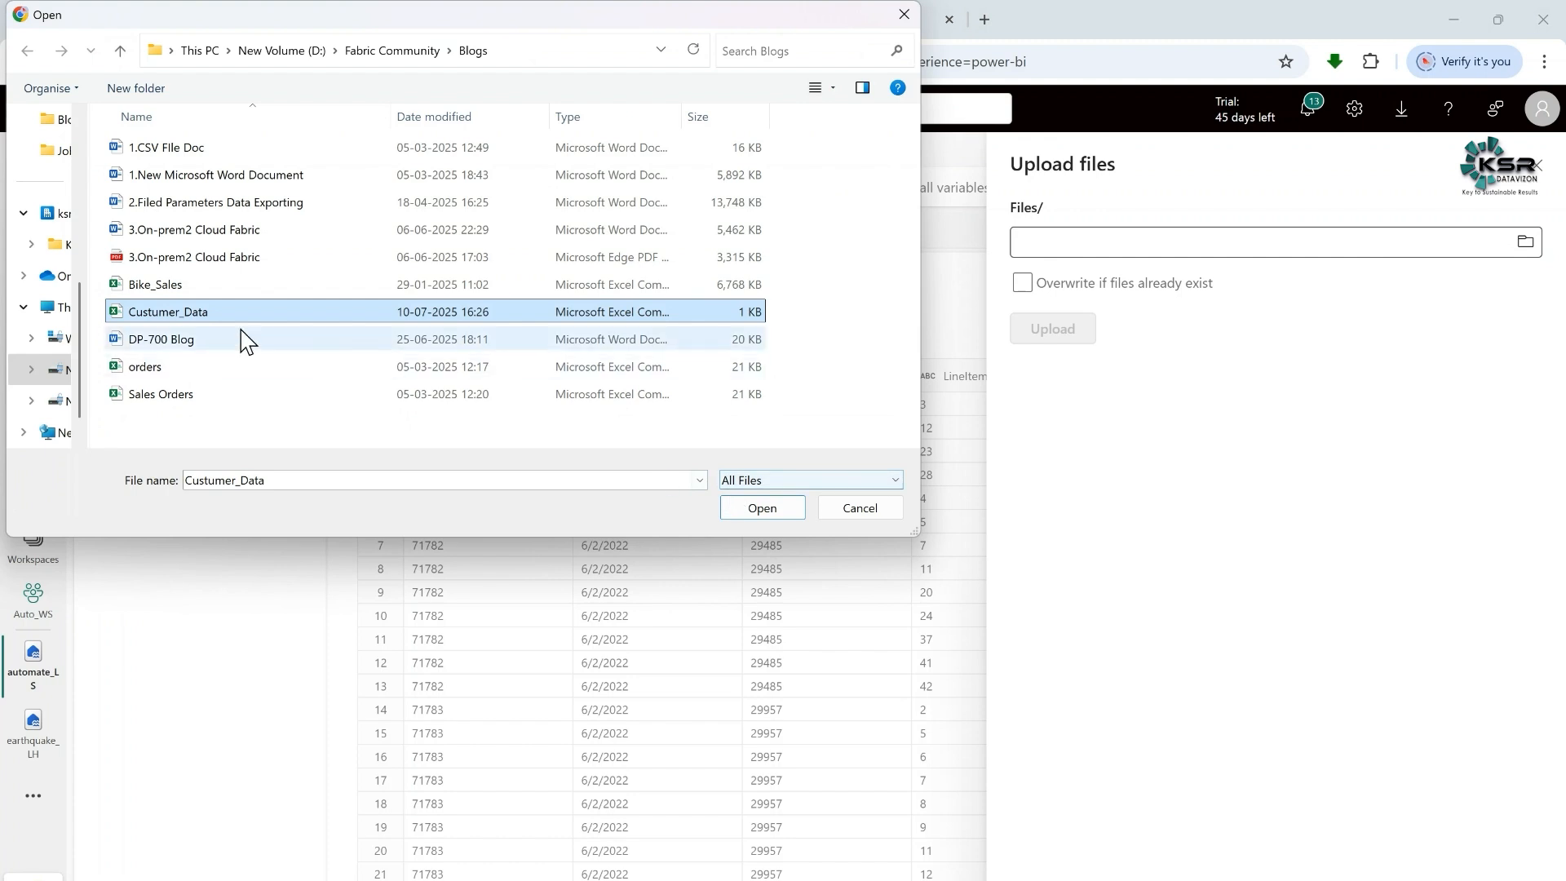
left_click(778, 512)
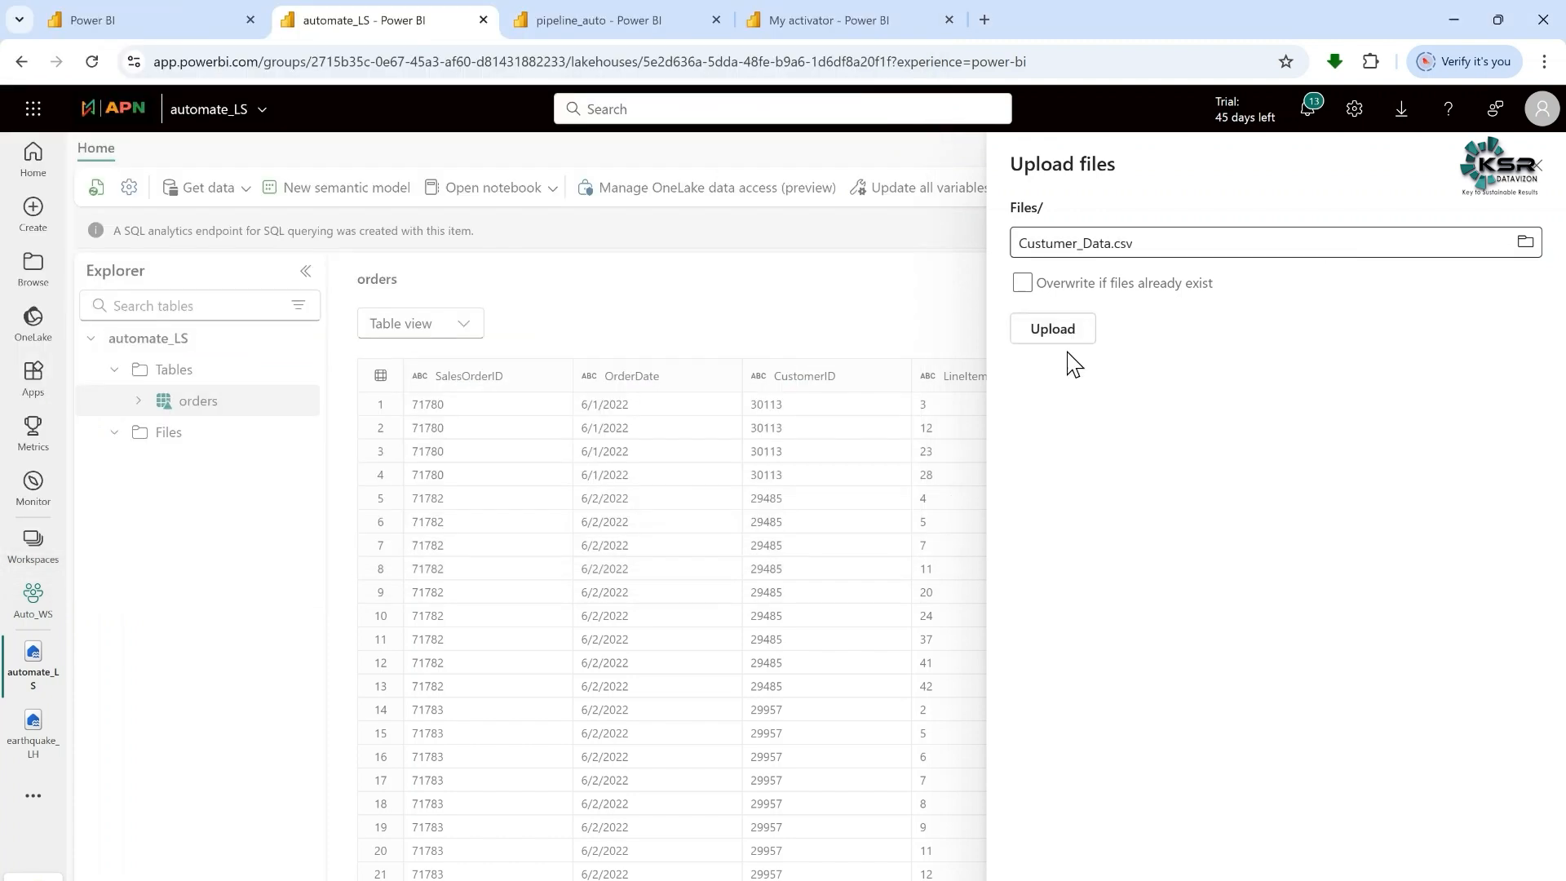
left_click(1029, 327)
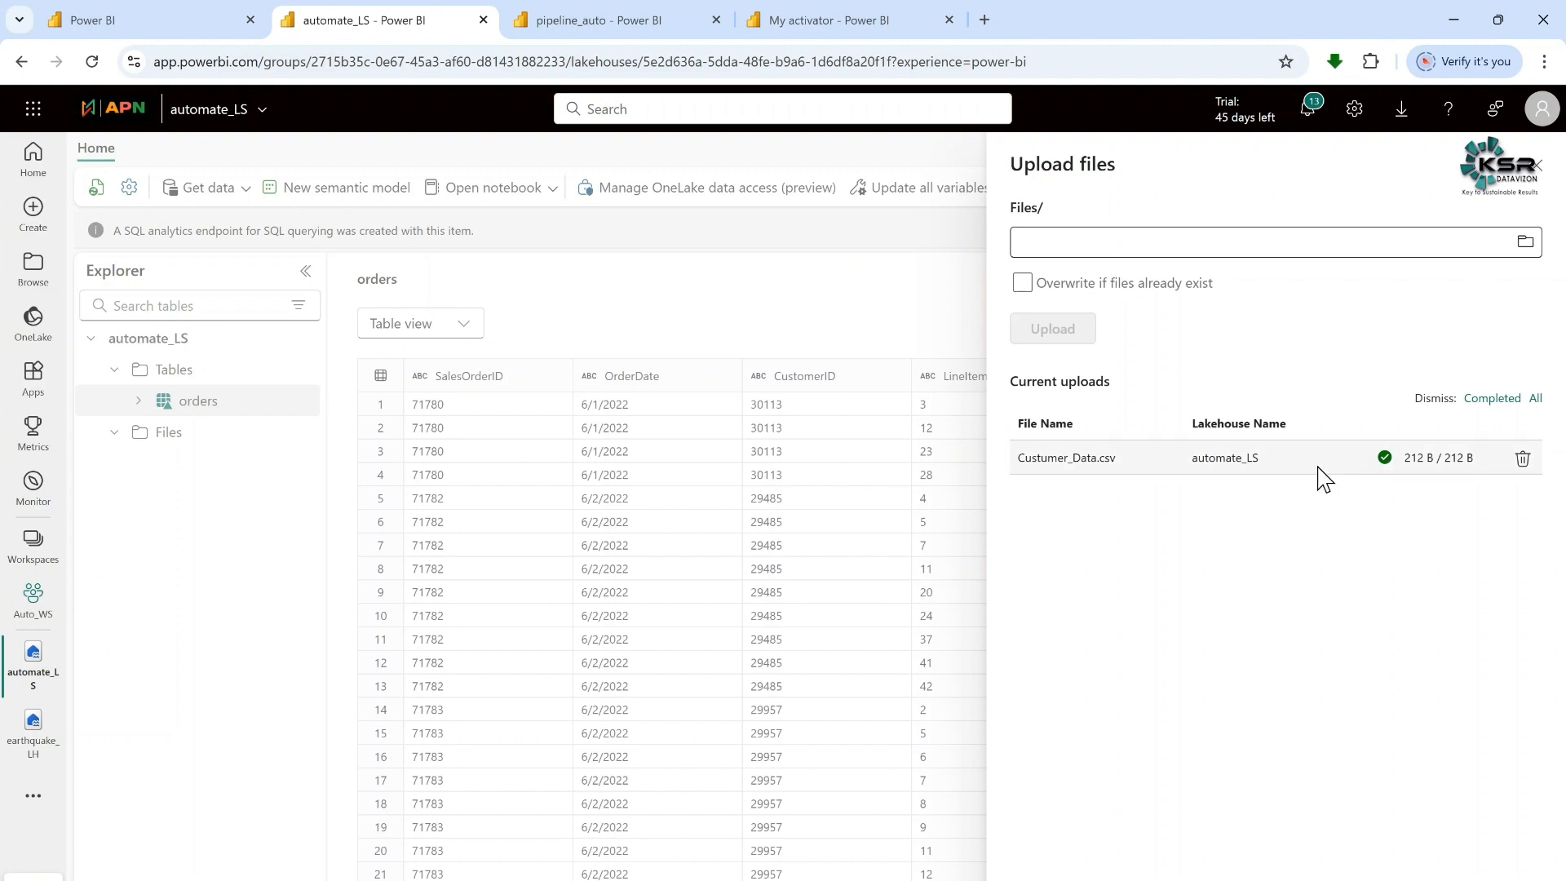
left_click(1543, 171)
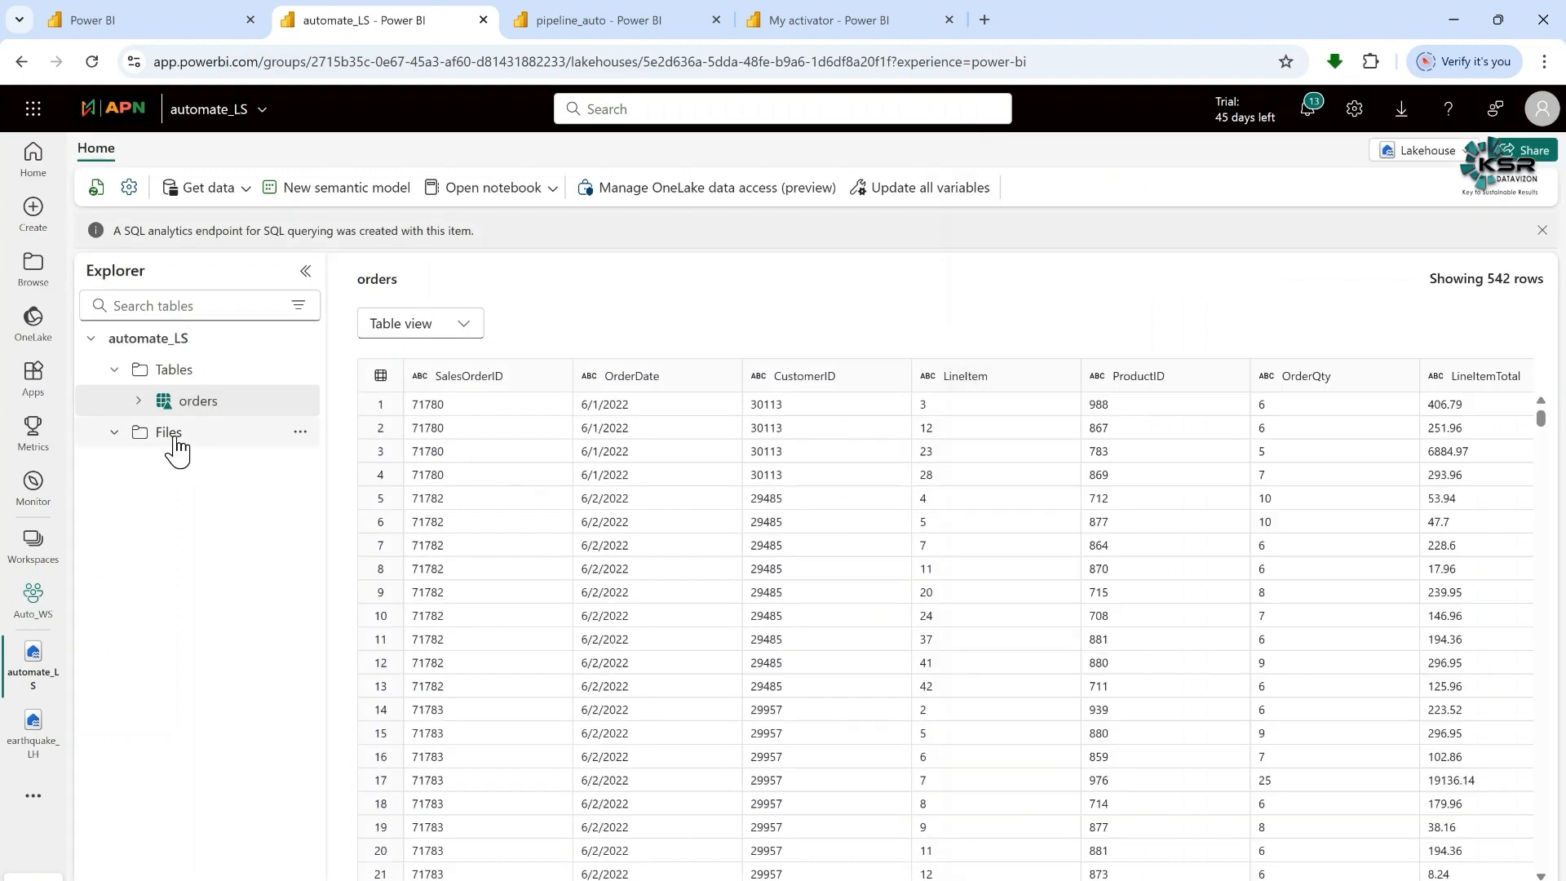
left_click(169, 432)
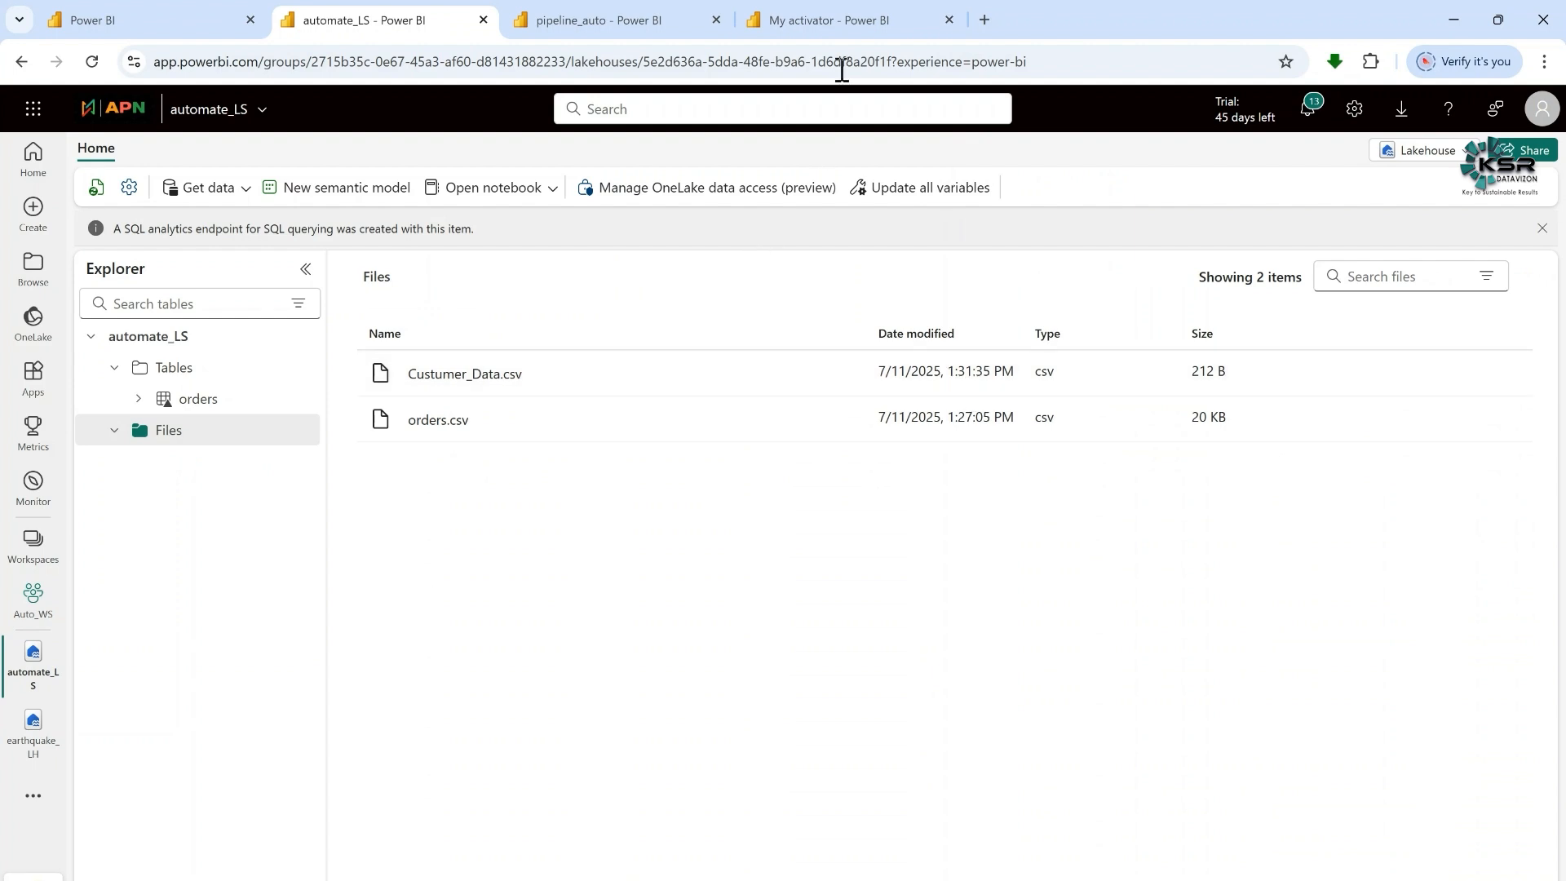
Reload My activator and inspect the latest projected activation of the automate_LS alert
left_click(830, 36)
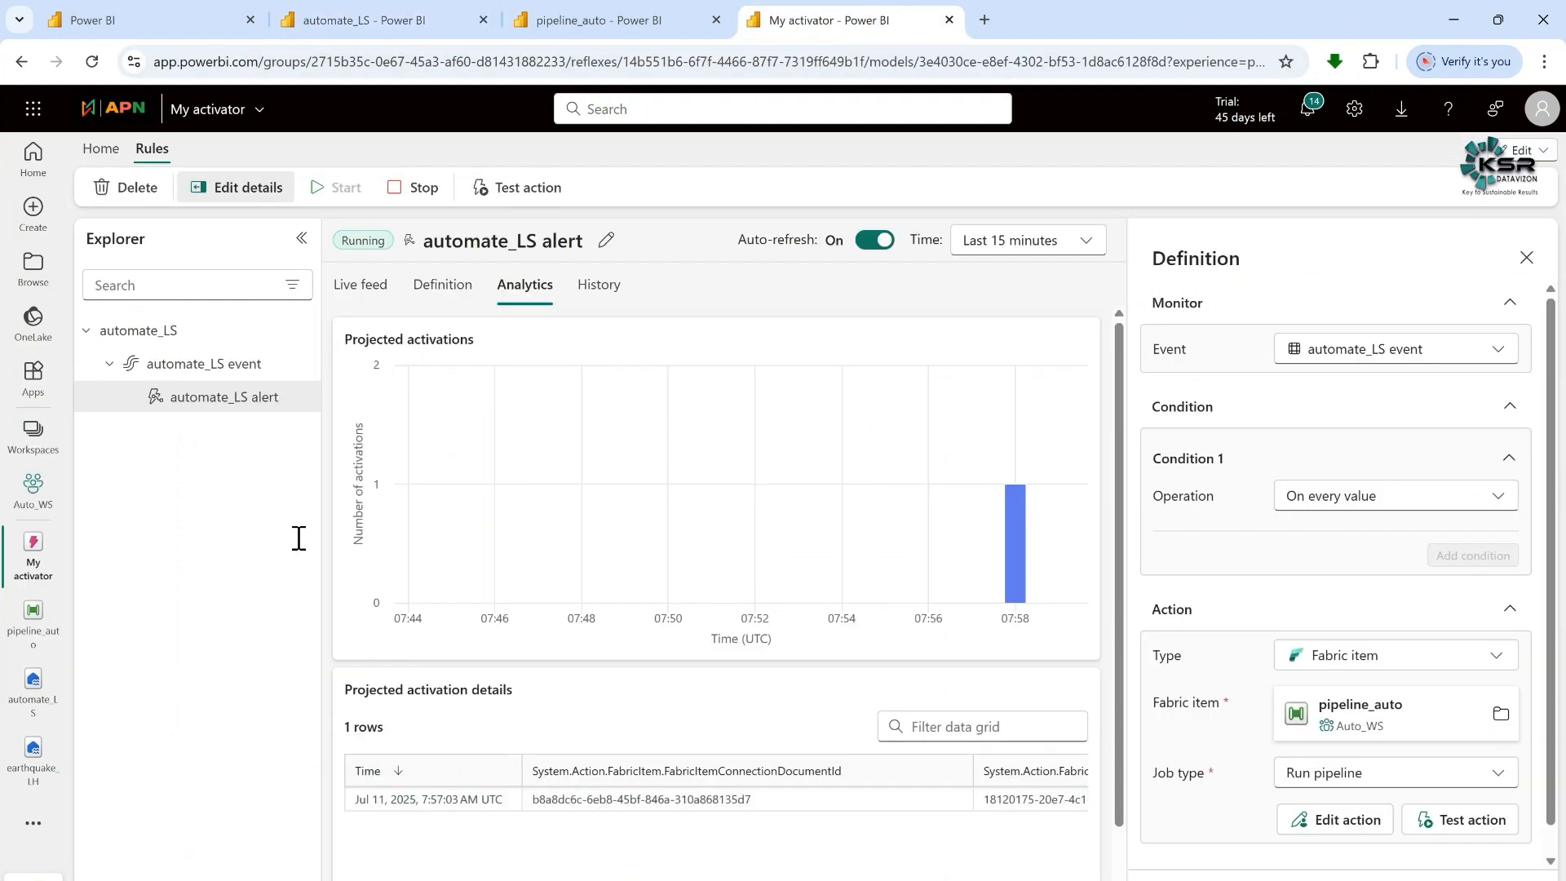
left_click(92, 62)
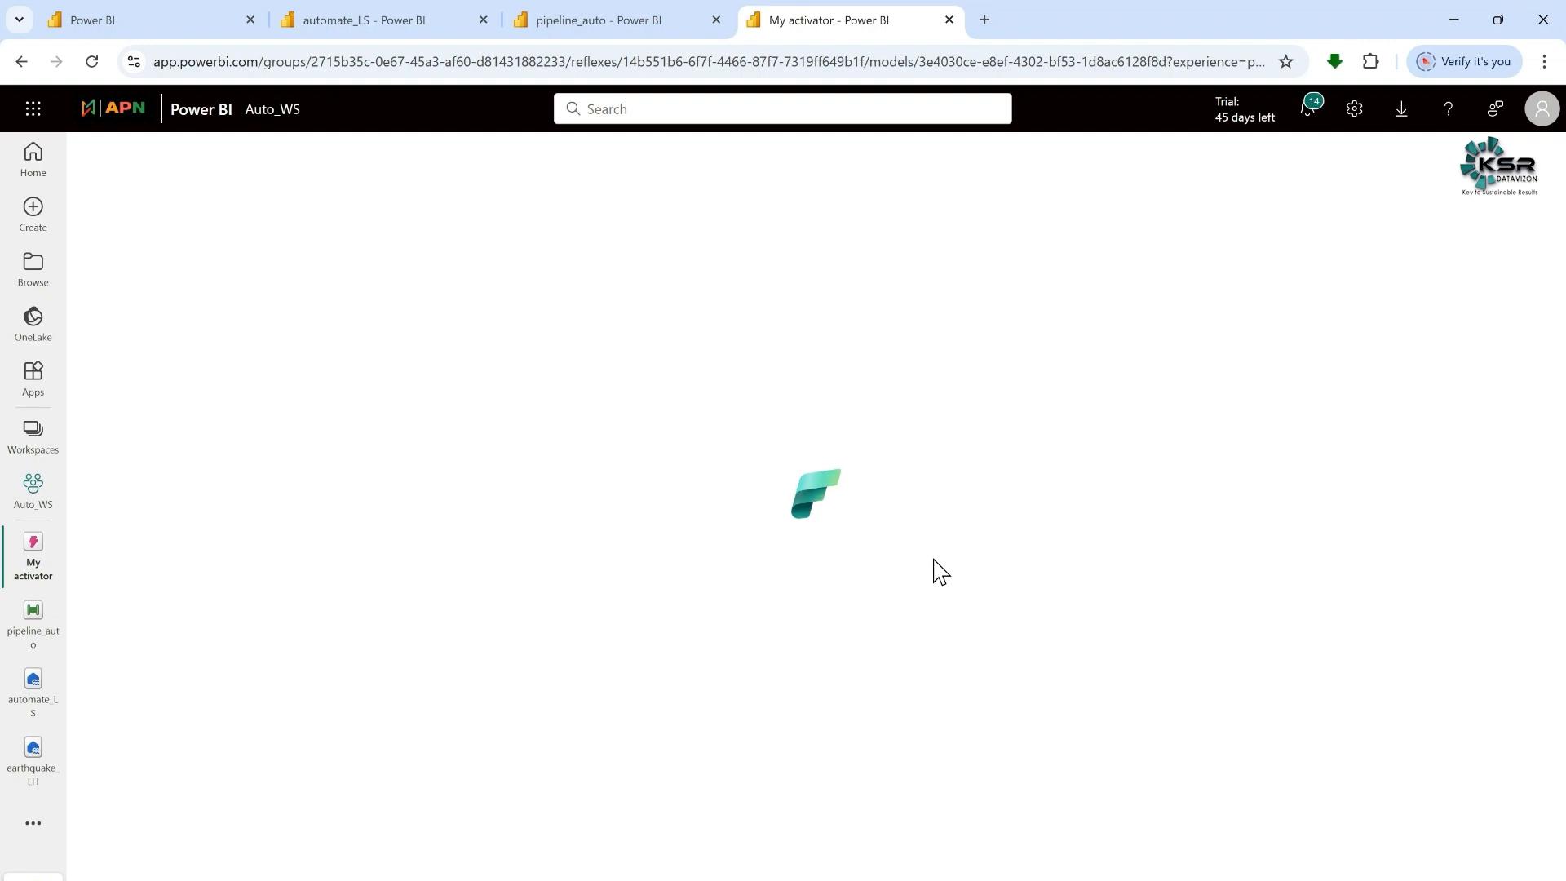
mouse_move(1054, 533)
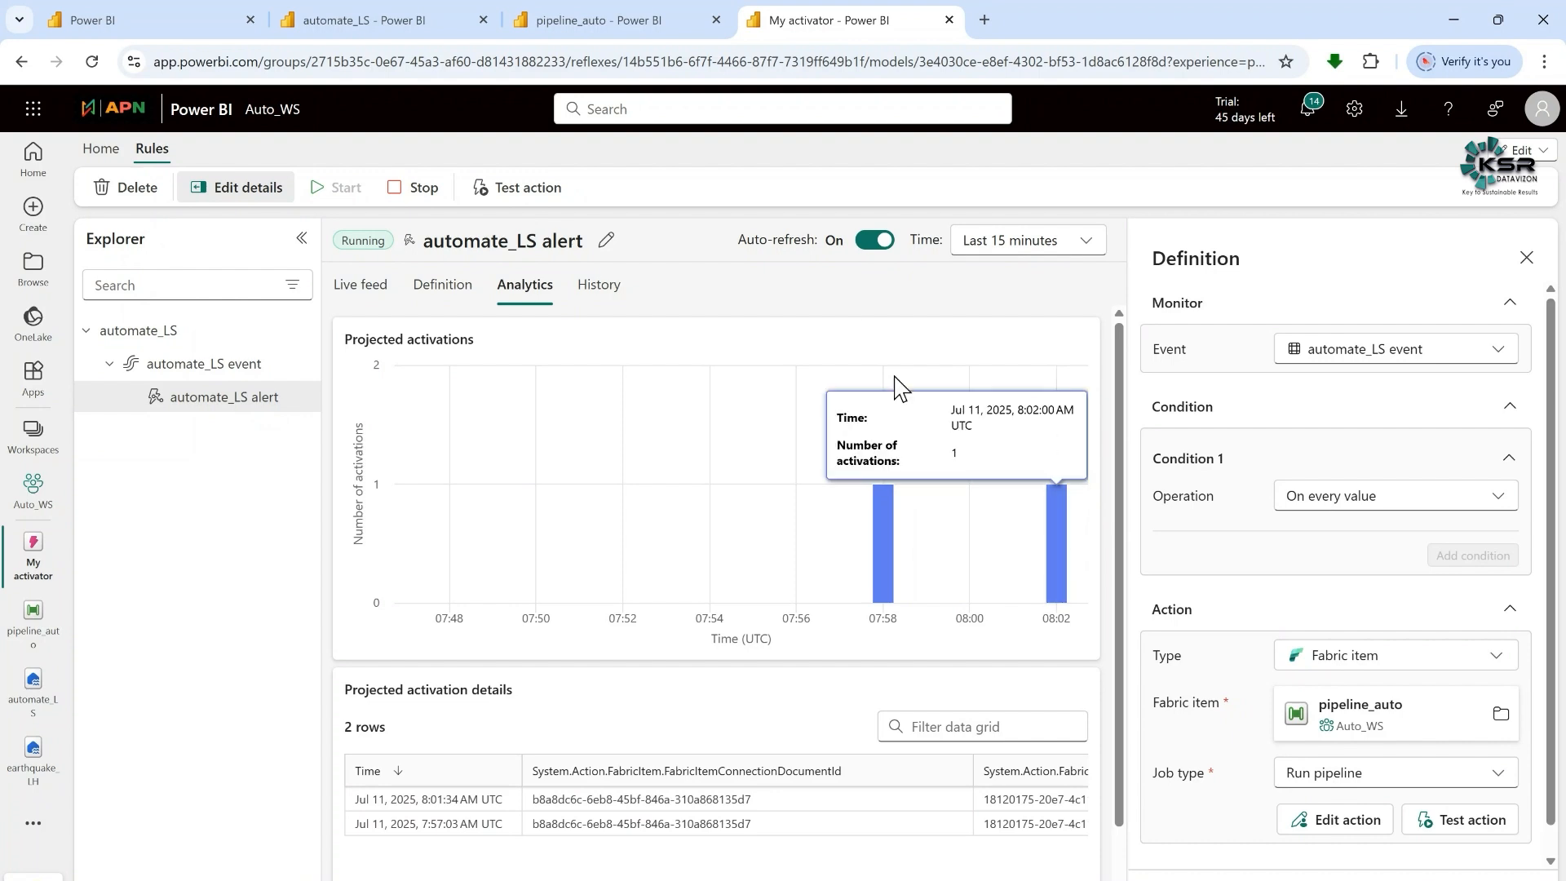
Open Monitor and refresh the activity list to check the status of the newest pipeline_auto run
left_click(118, 25)
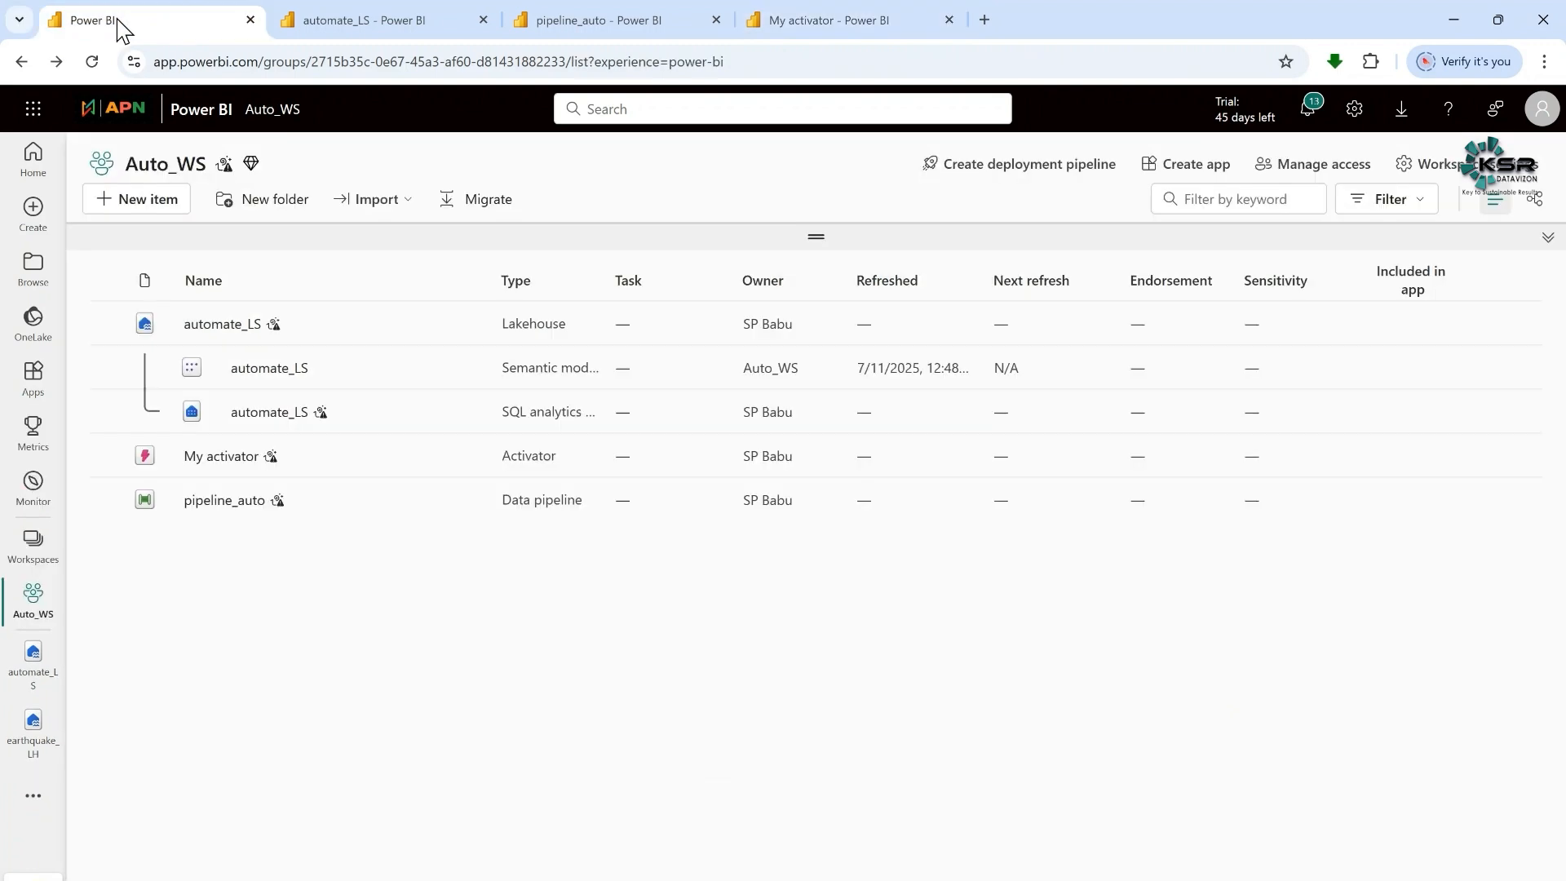
left_click(34, 493)
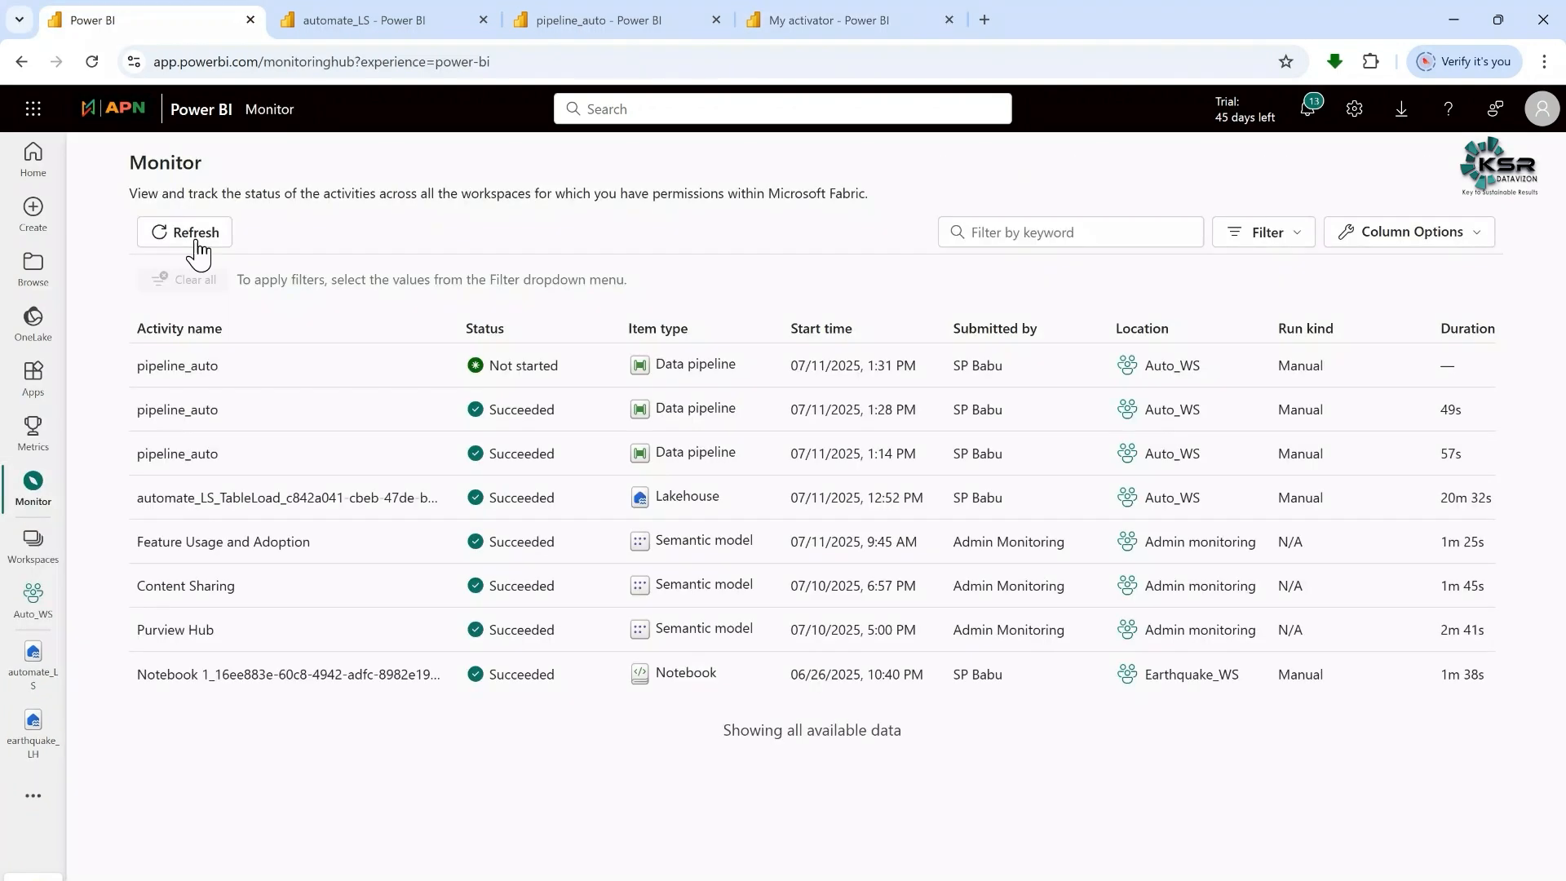
left_click(196, 239)
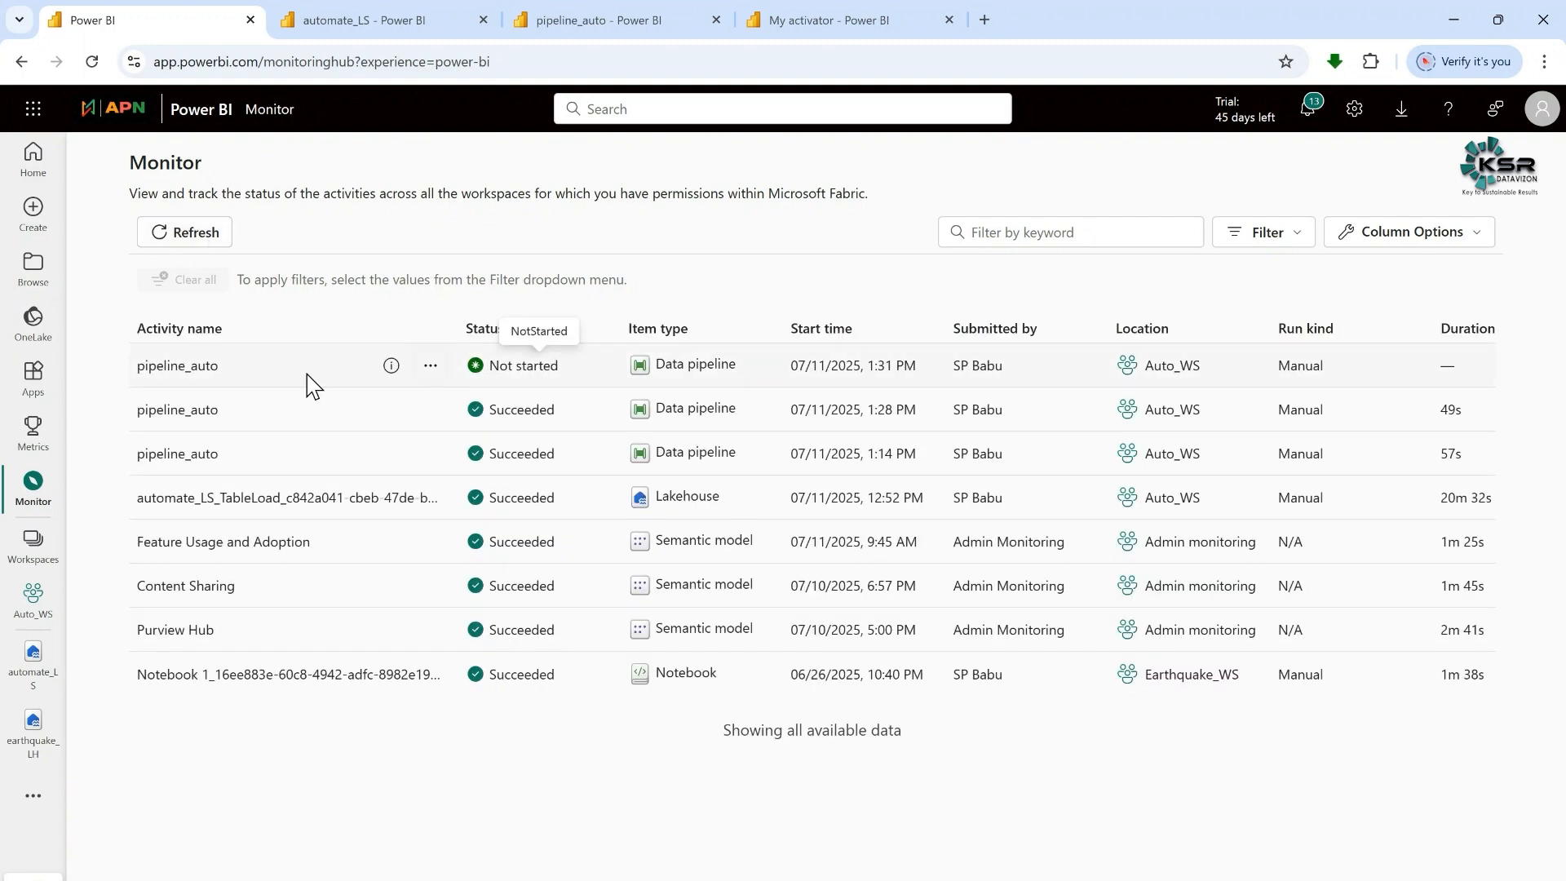
Open the newest pipeline_auto run's details and compare its start time with the modified time of Custumer_Data.csv in automate_LS
left_click(191, 368)
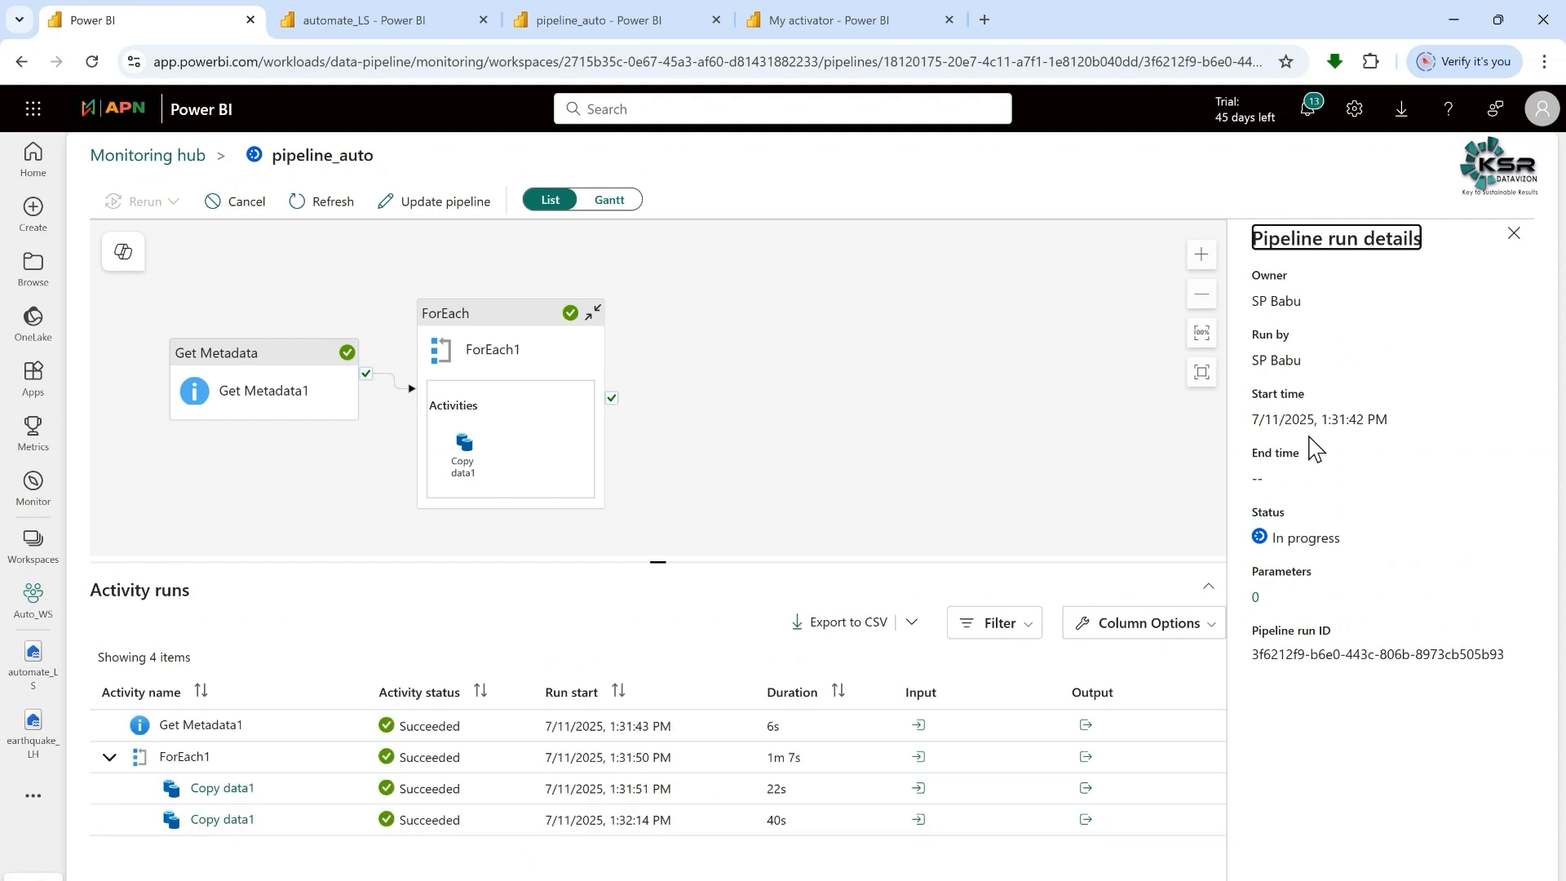
left_click(412, 26)
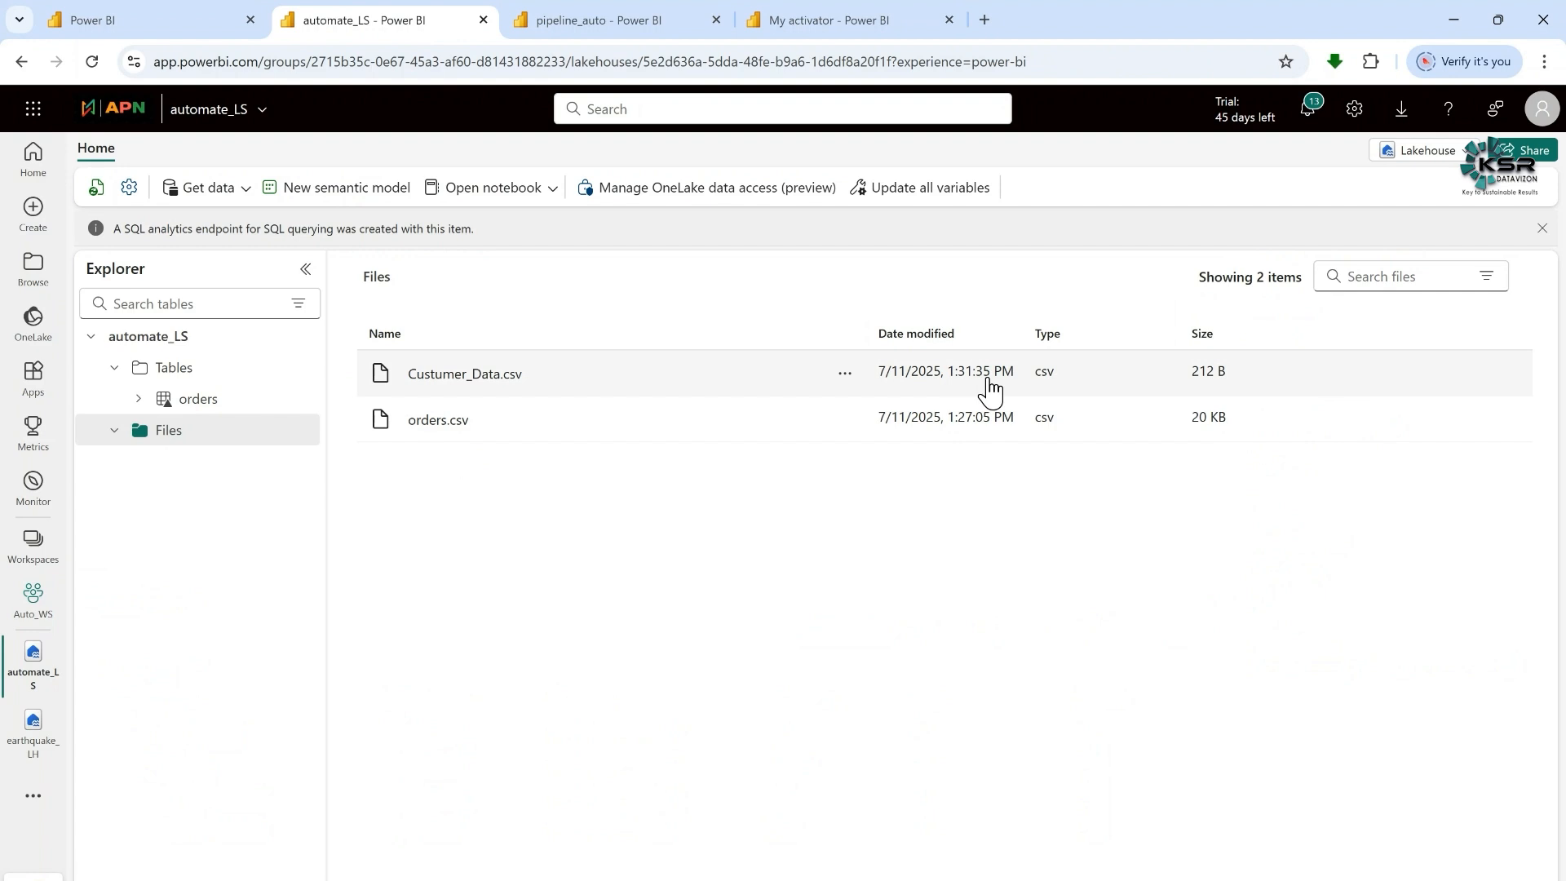
left_click(175, 29)
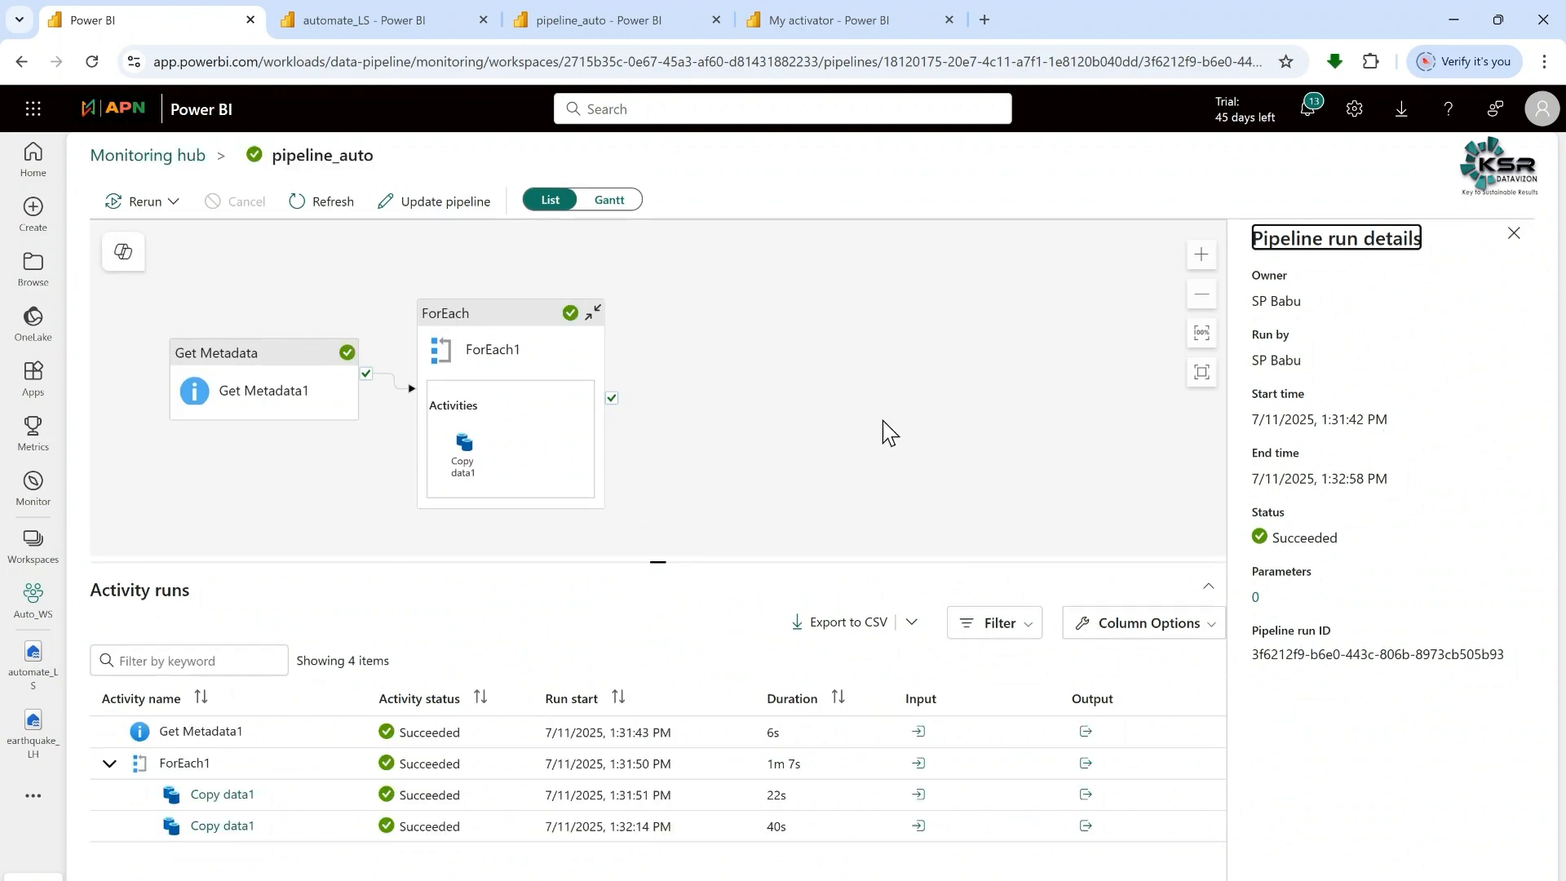
Refresh the Tables section of the automate_LS lakehouse and preview the Custumer_Data table
left_click(398, 24)
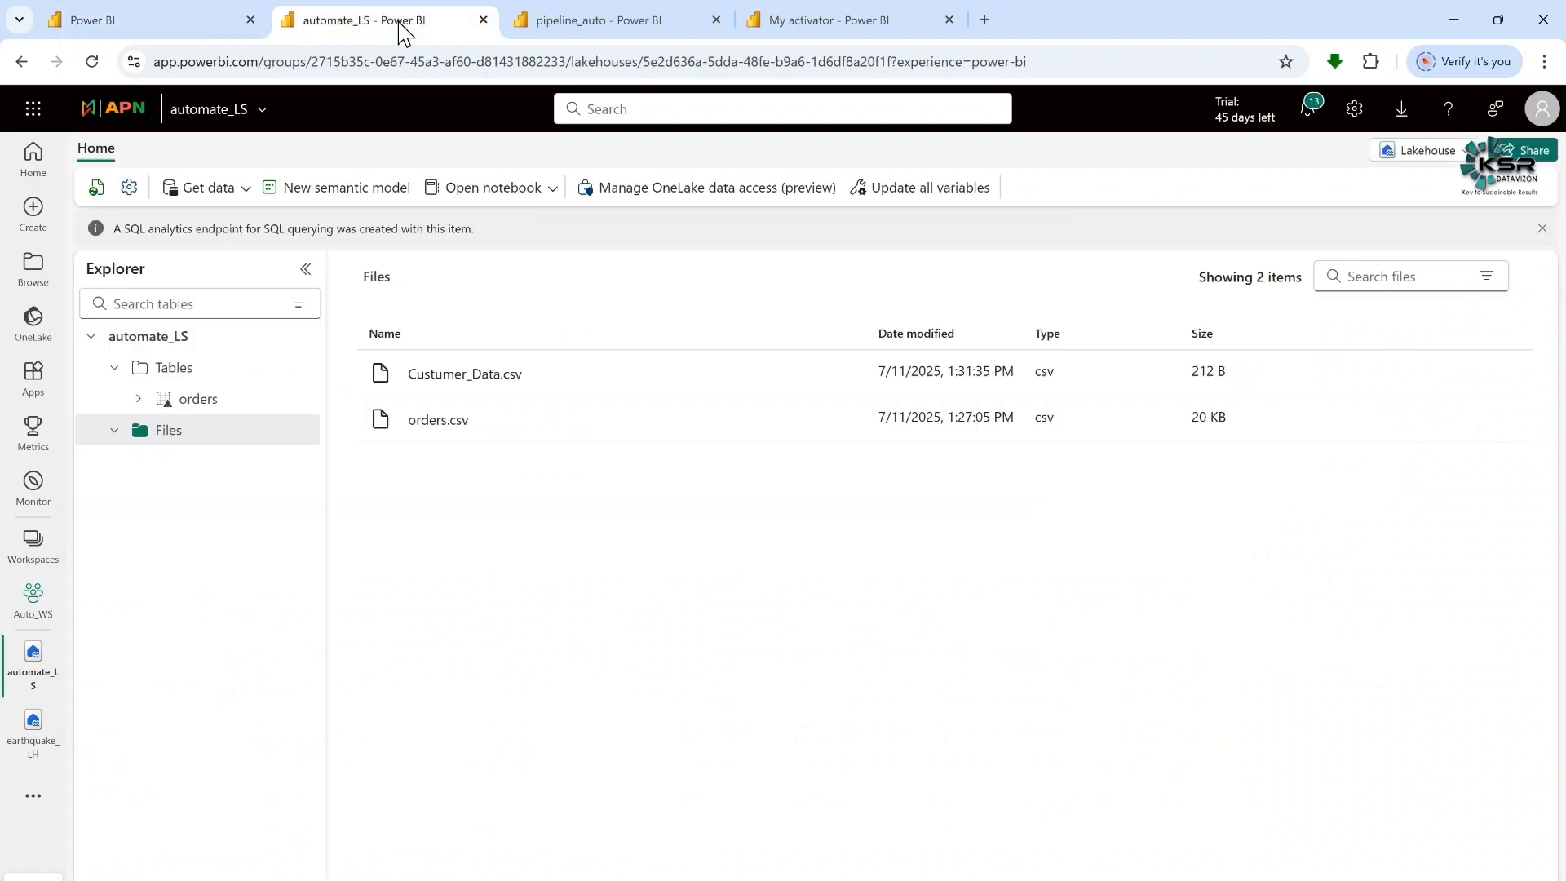
left_click(299, 369)
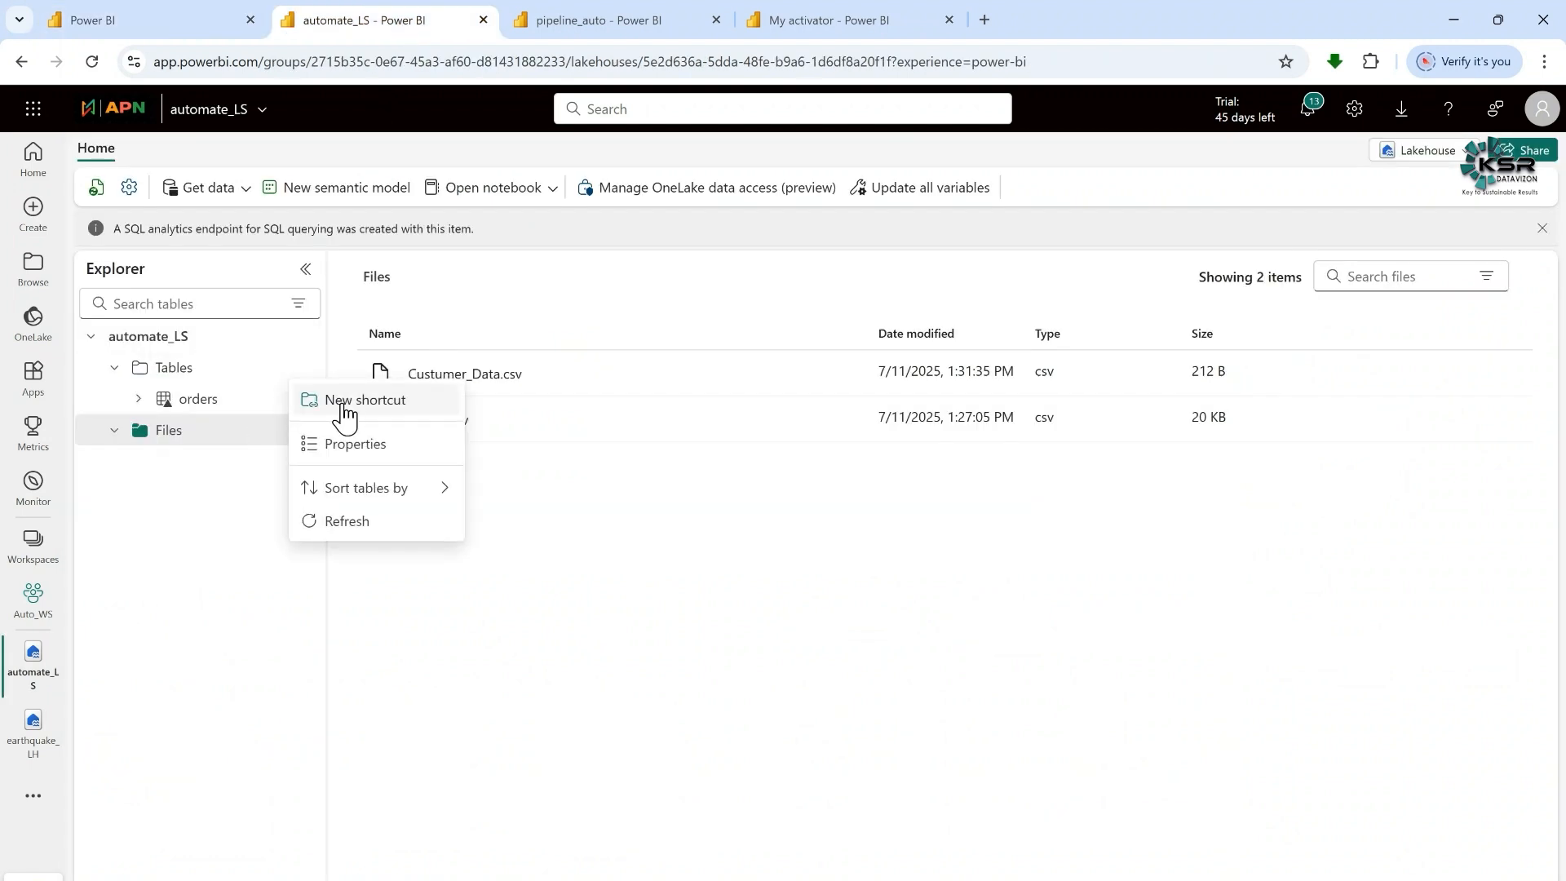
left_click(372, 525)
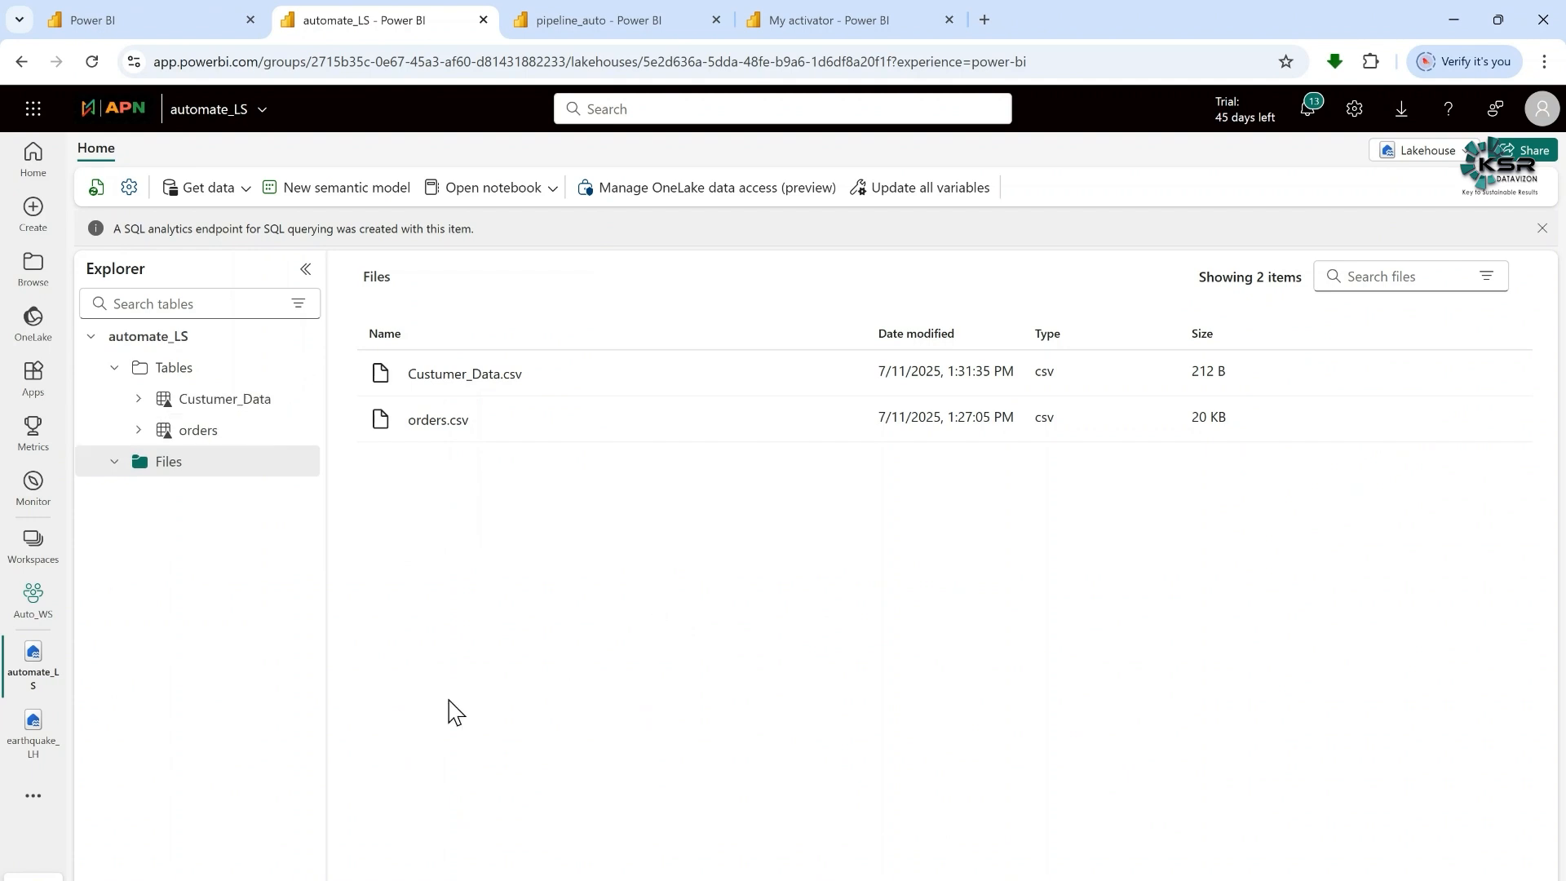
left_click(220, 410)
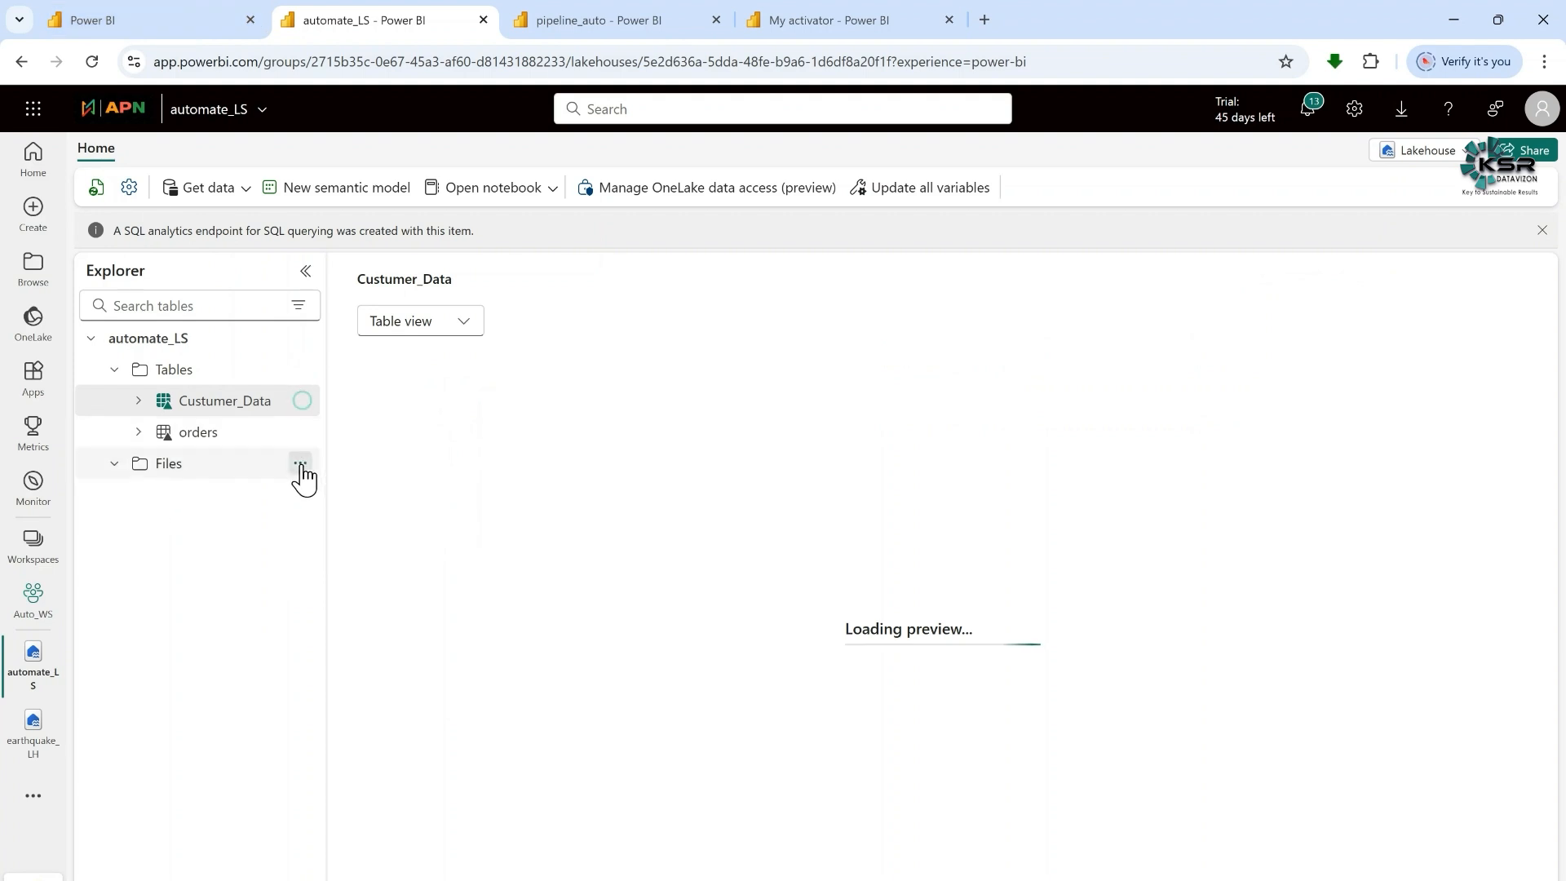
Upload Bike_Sales.csv from the Blogs folder into the Files section of the automate_LS lakehouse and display the section's file list
left_click(300, 463)
mouse_move(424, 571)
left_click(508, 568)
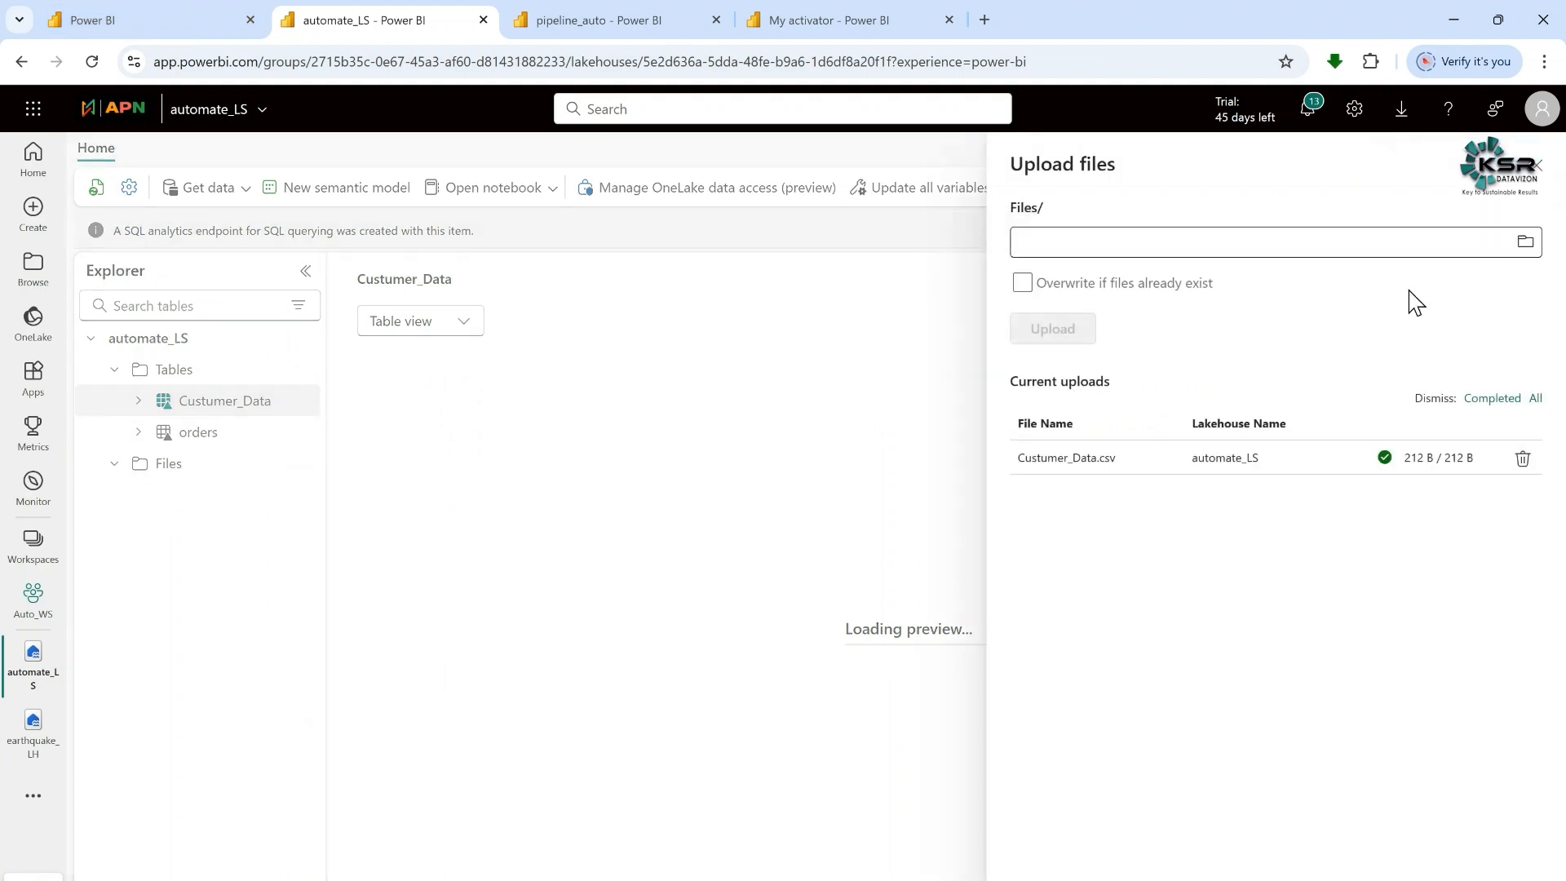
left_click(1524, 242)
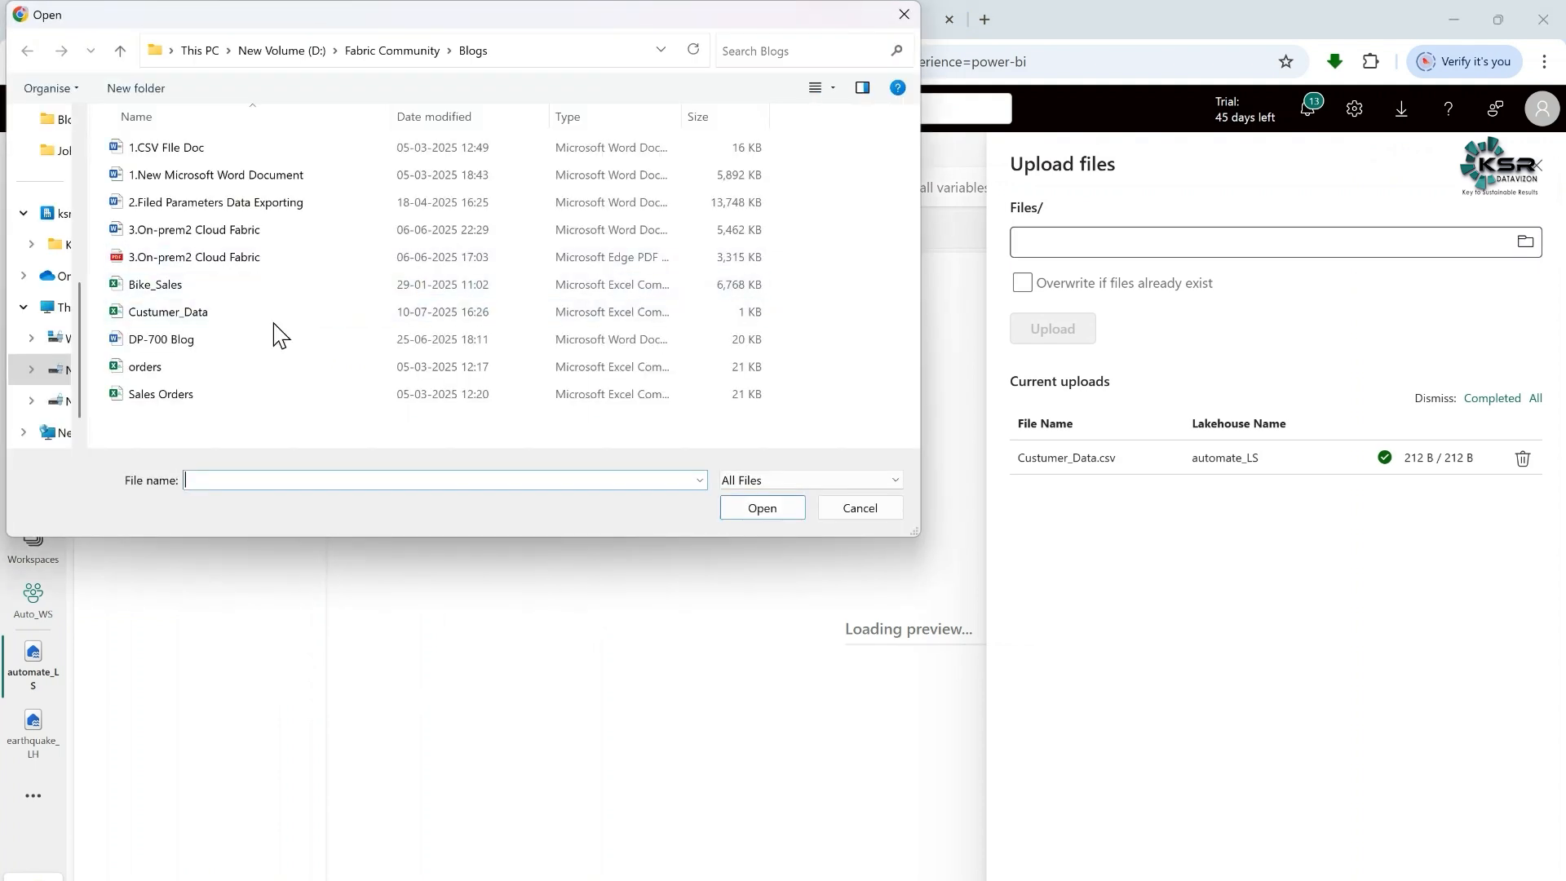
left_click(192, 287)
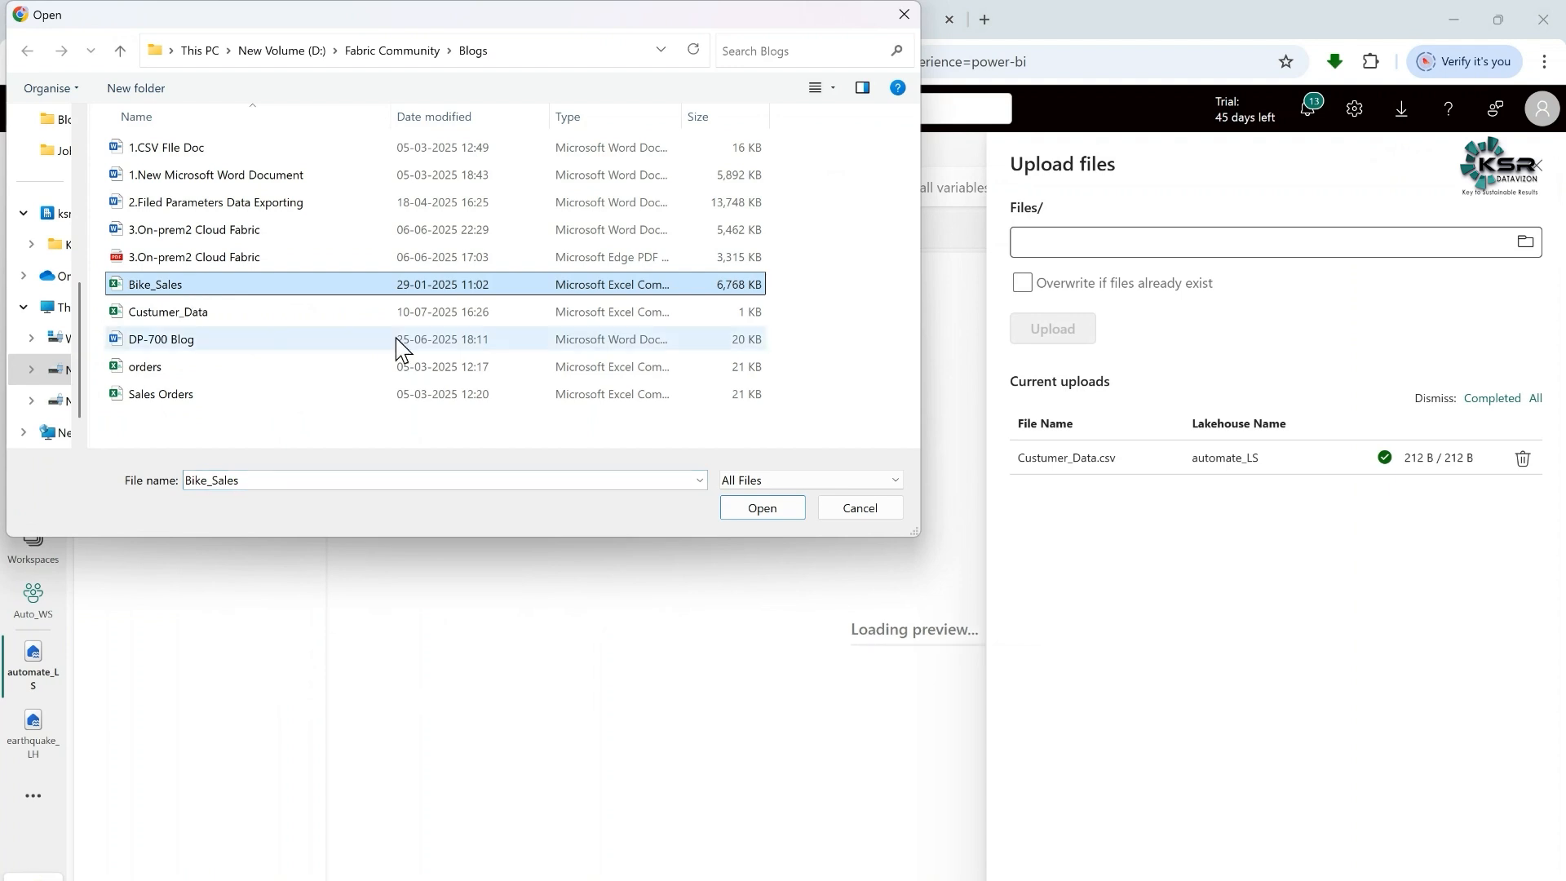
left_click(761, 509)
left_click(1052, 329)
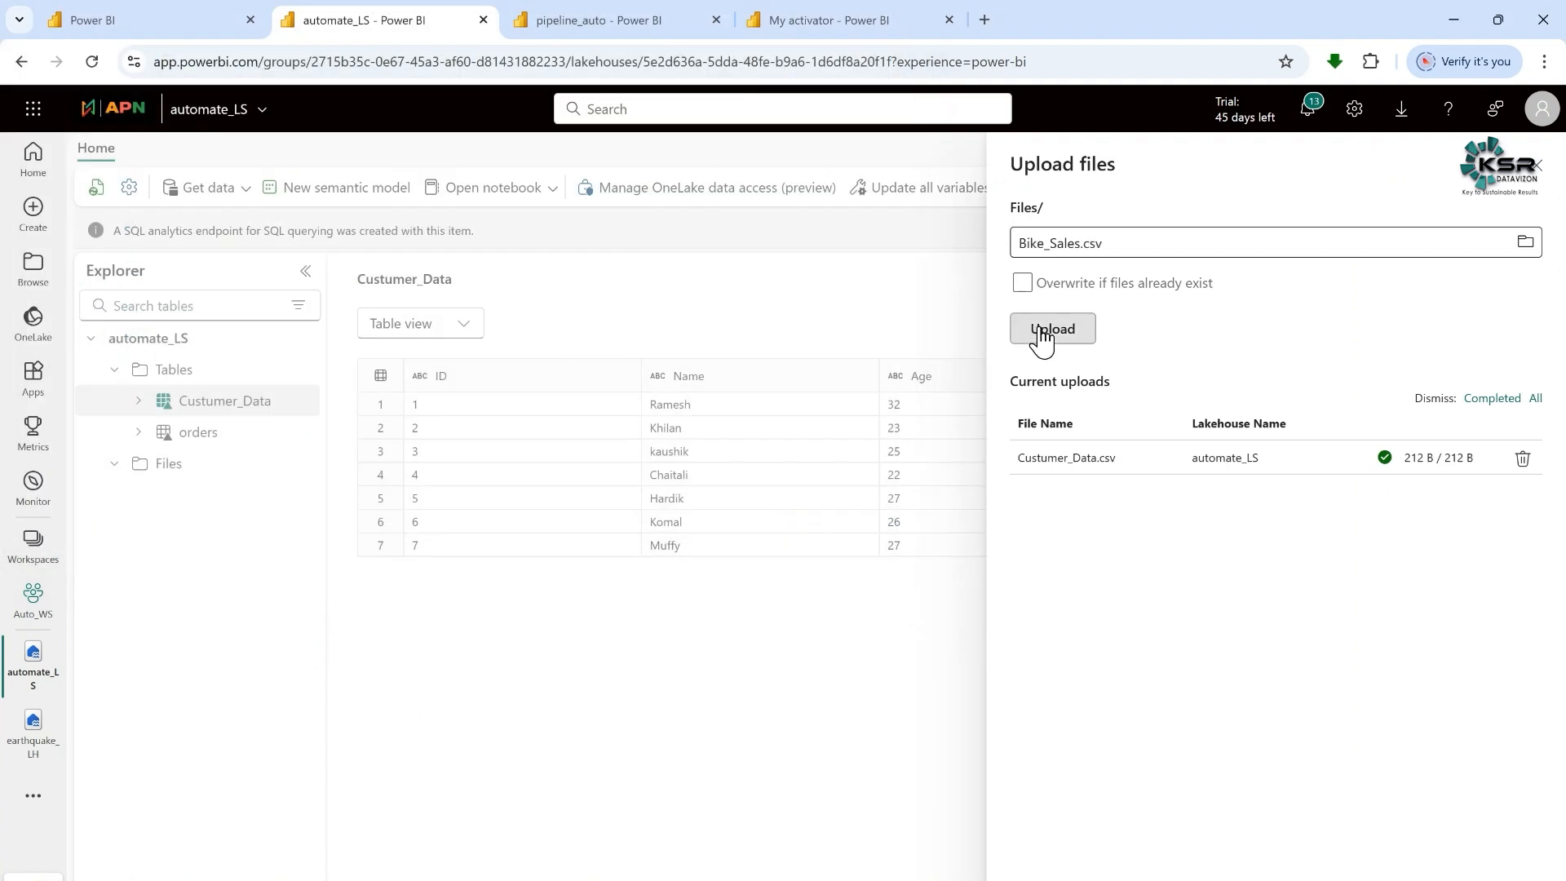
left_click(1537, 165)
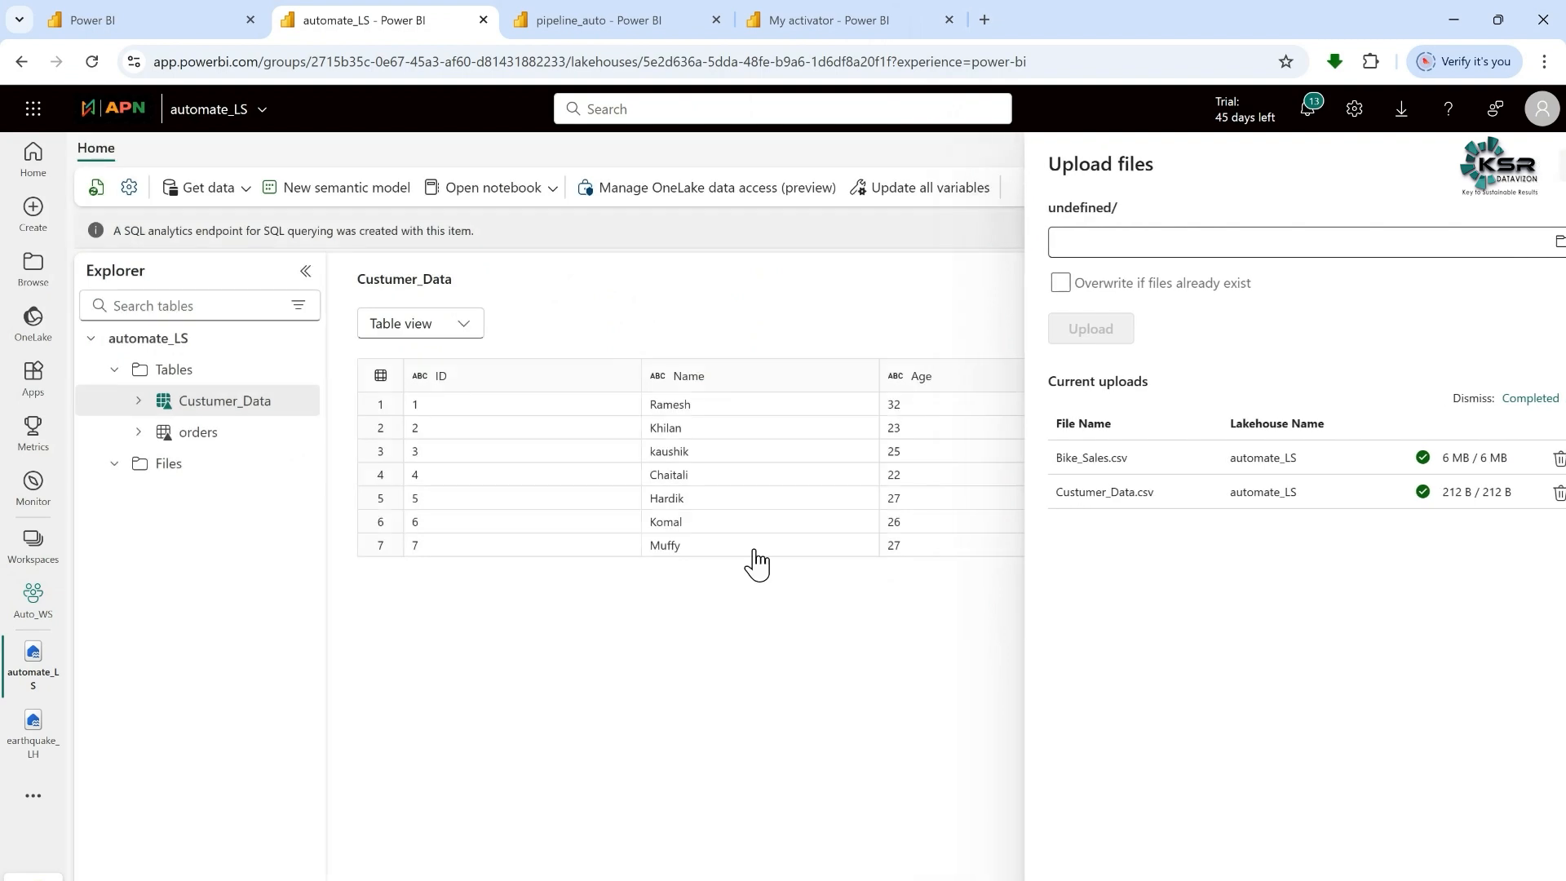
left_click(165, 473)
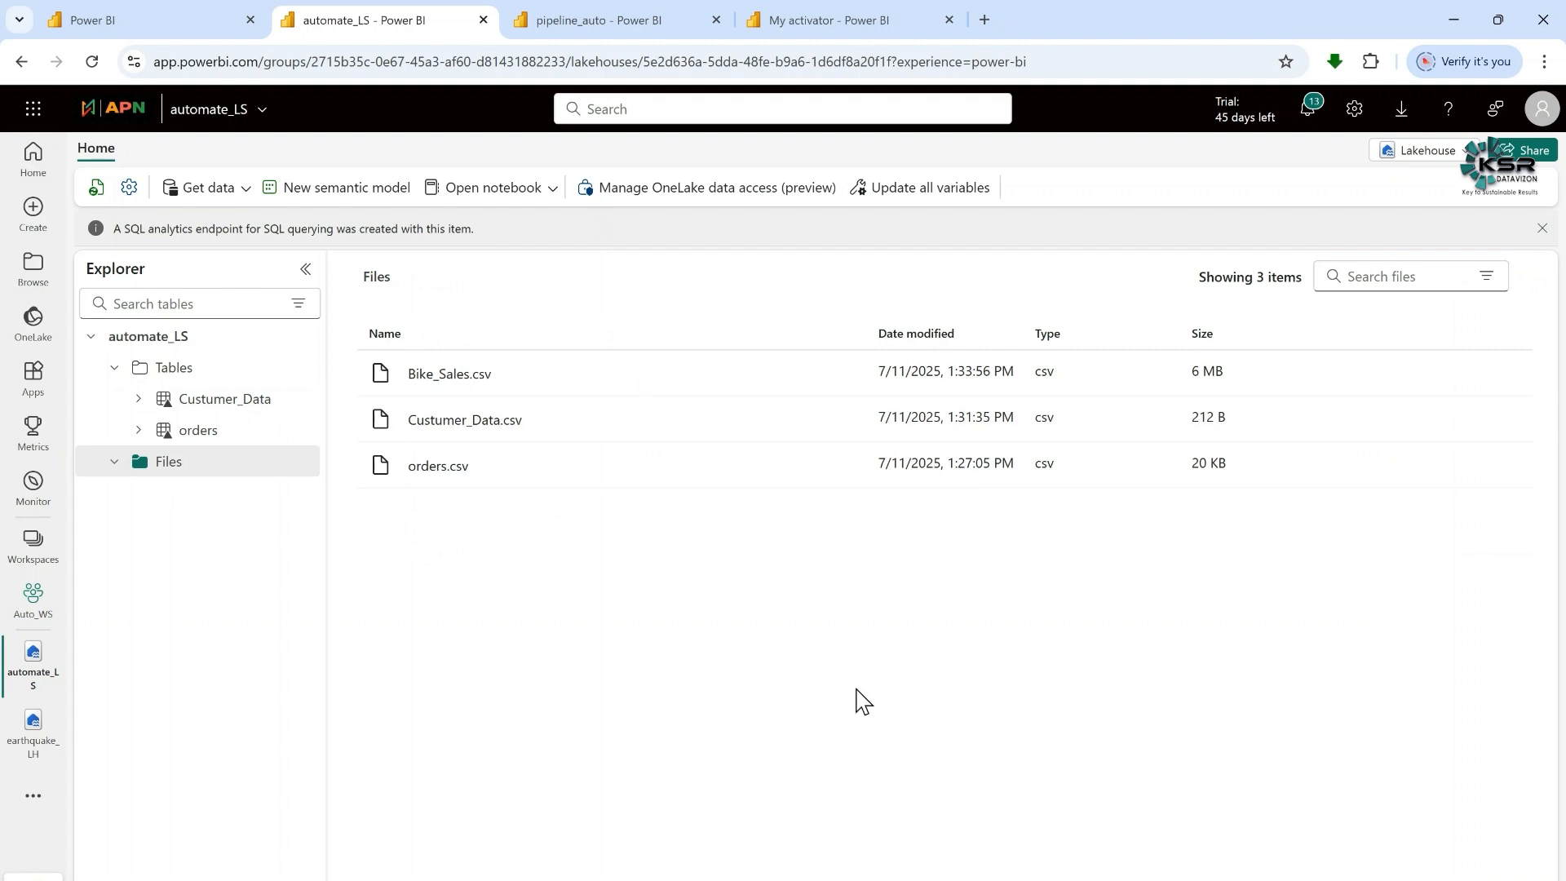
Reload My activator and inspect the automate_LS alert's latest projected activation following the Bike_Sales.csv upload
left_click(840, 25)
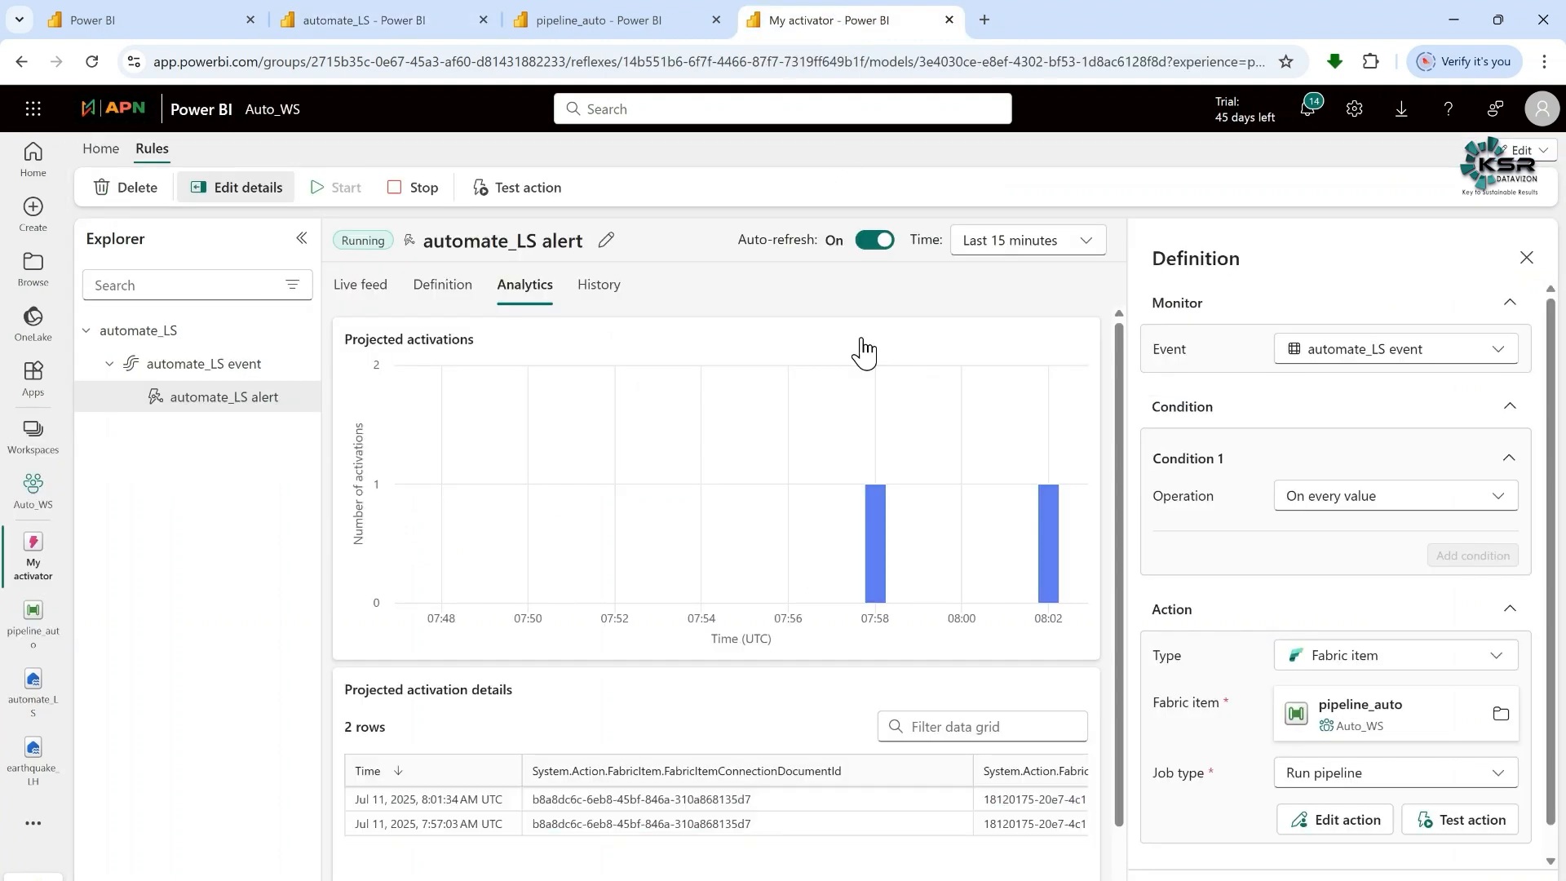
left_click(91, 61)
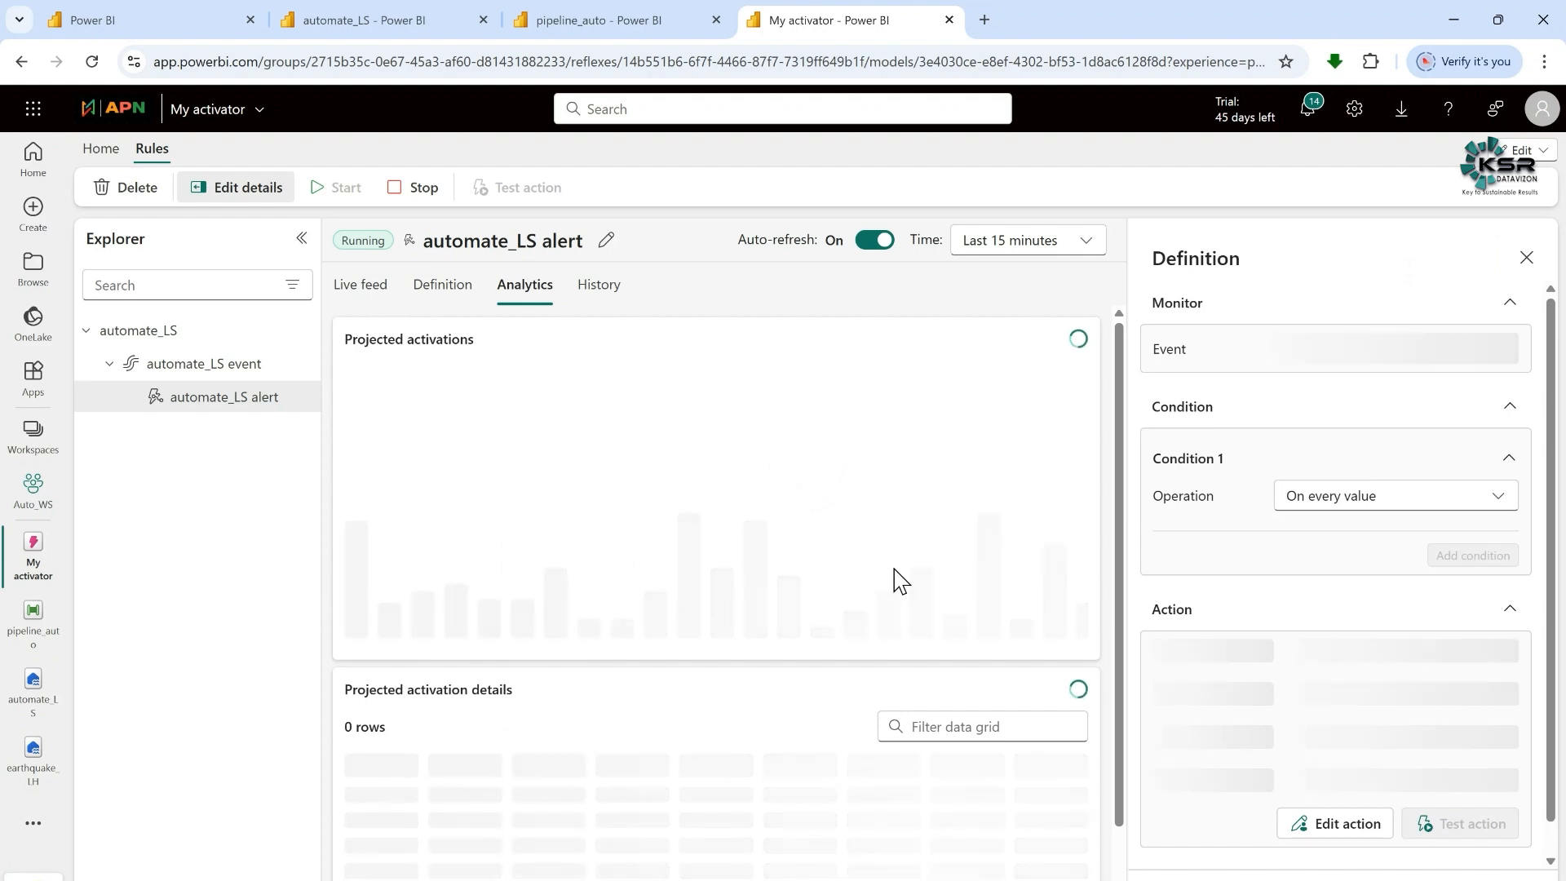
mouse_move(1052, 560)
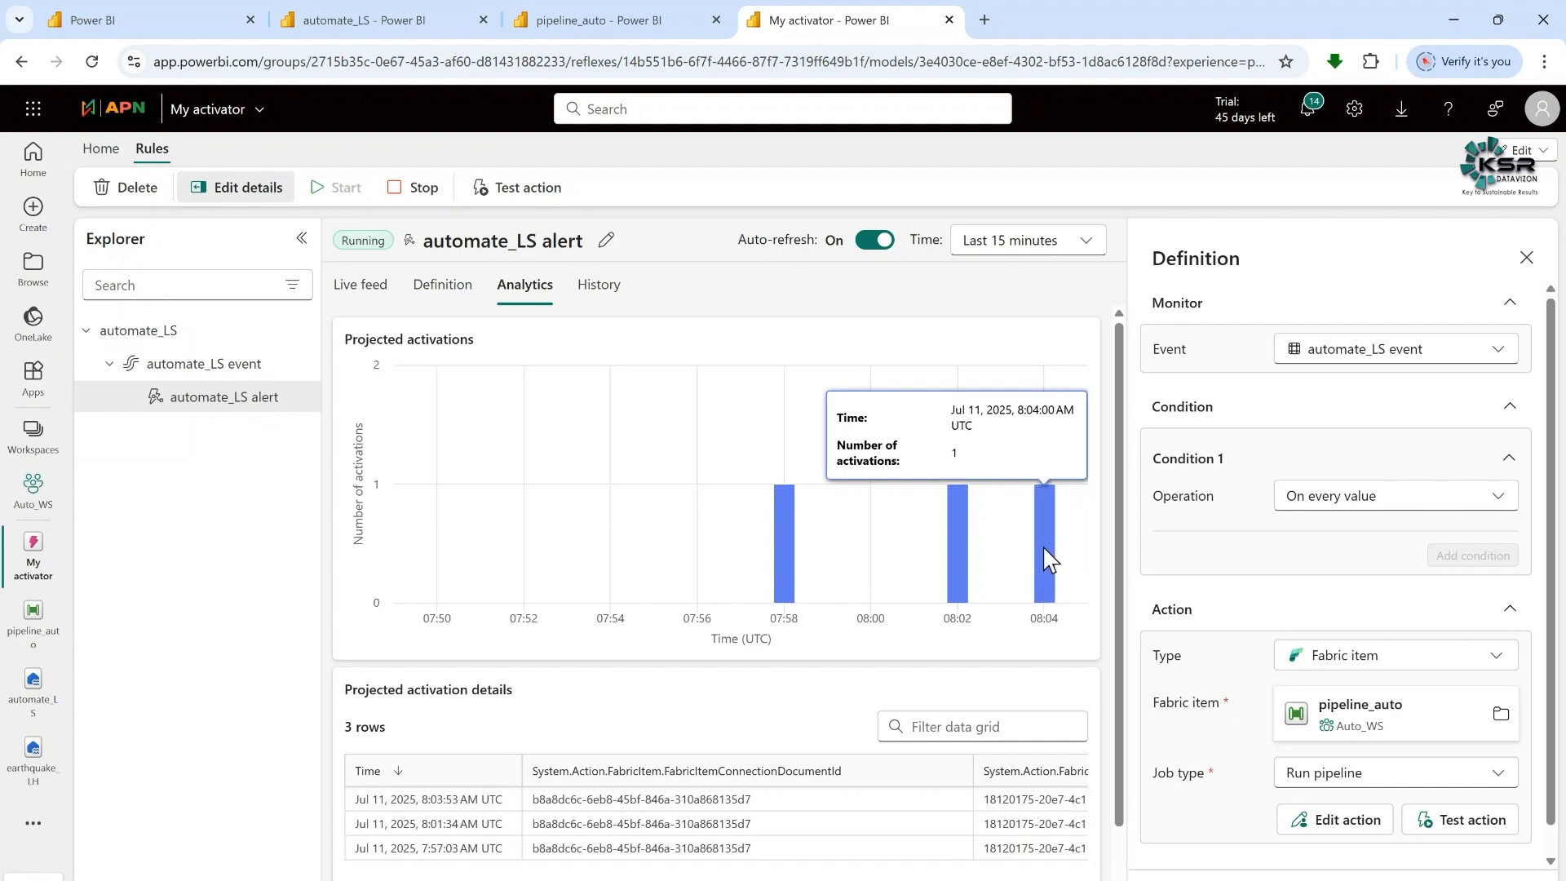
Open the newest pipeline_auto run from the Monitoring hub and compare its start time with the modified time of Bike_Sales.csv
left_click(112, 31)
left_click(163, 156)
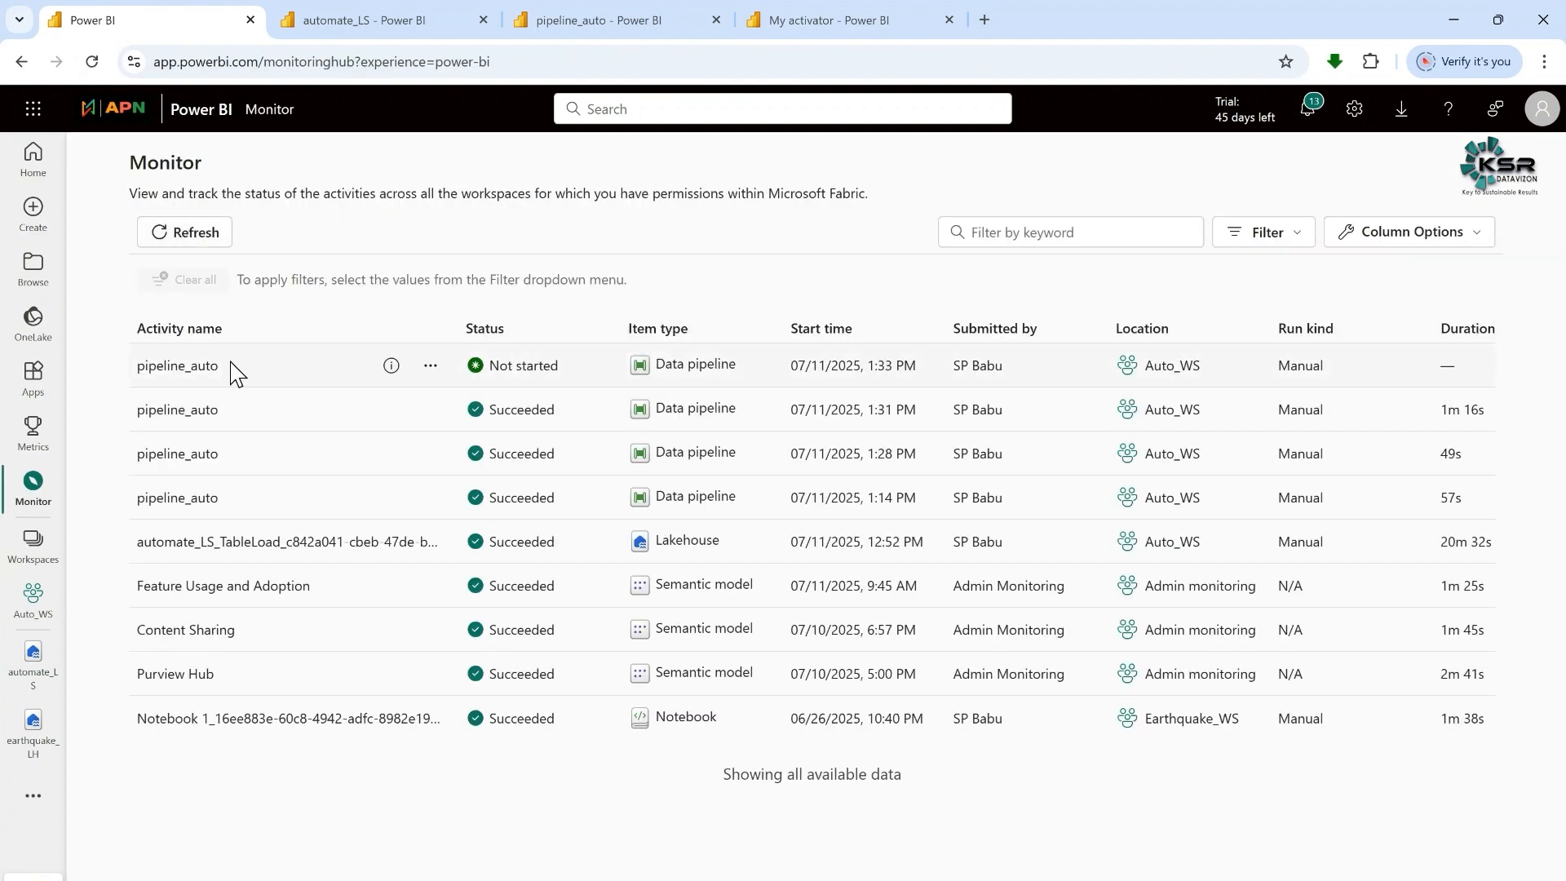
left_click(186, 369)
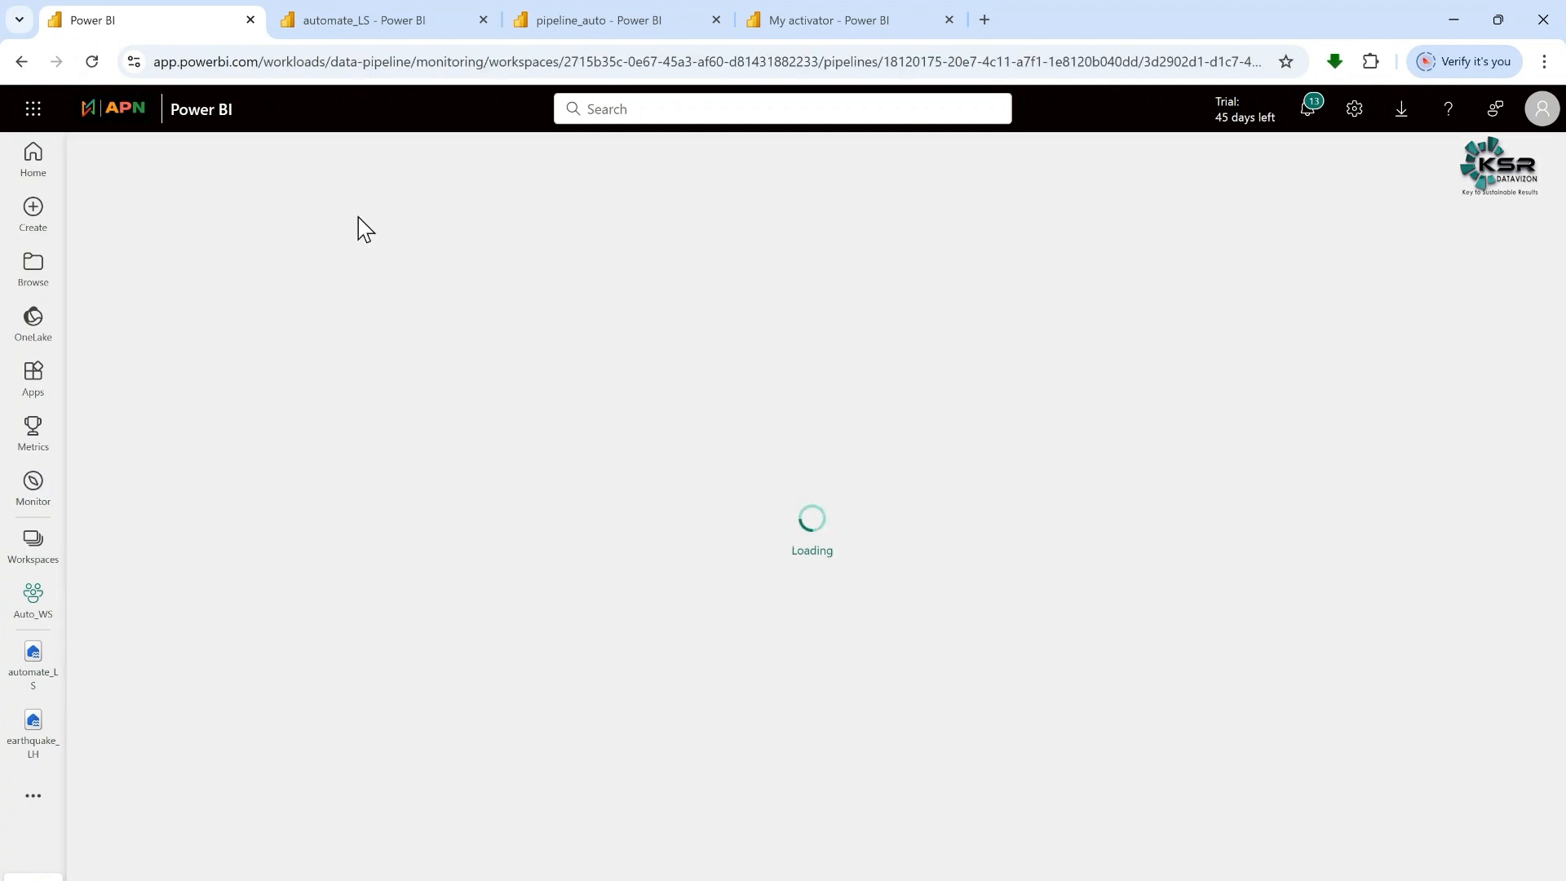
left_click(408, 29)
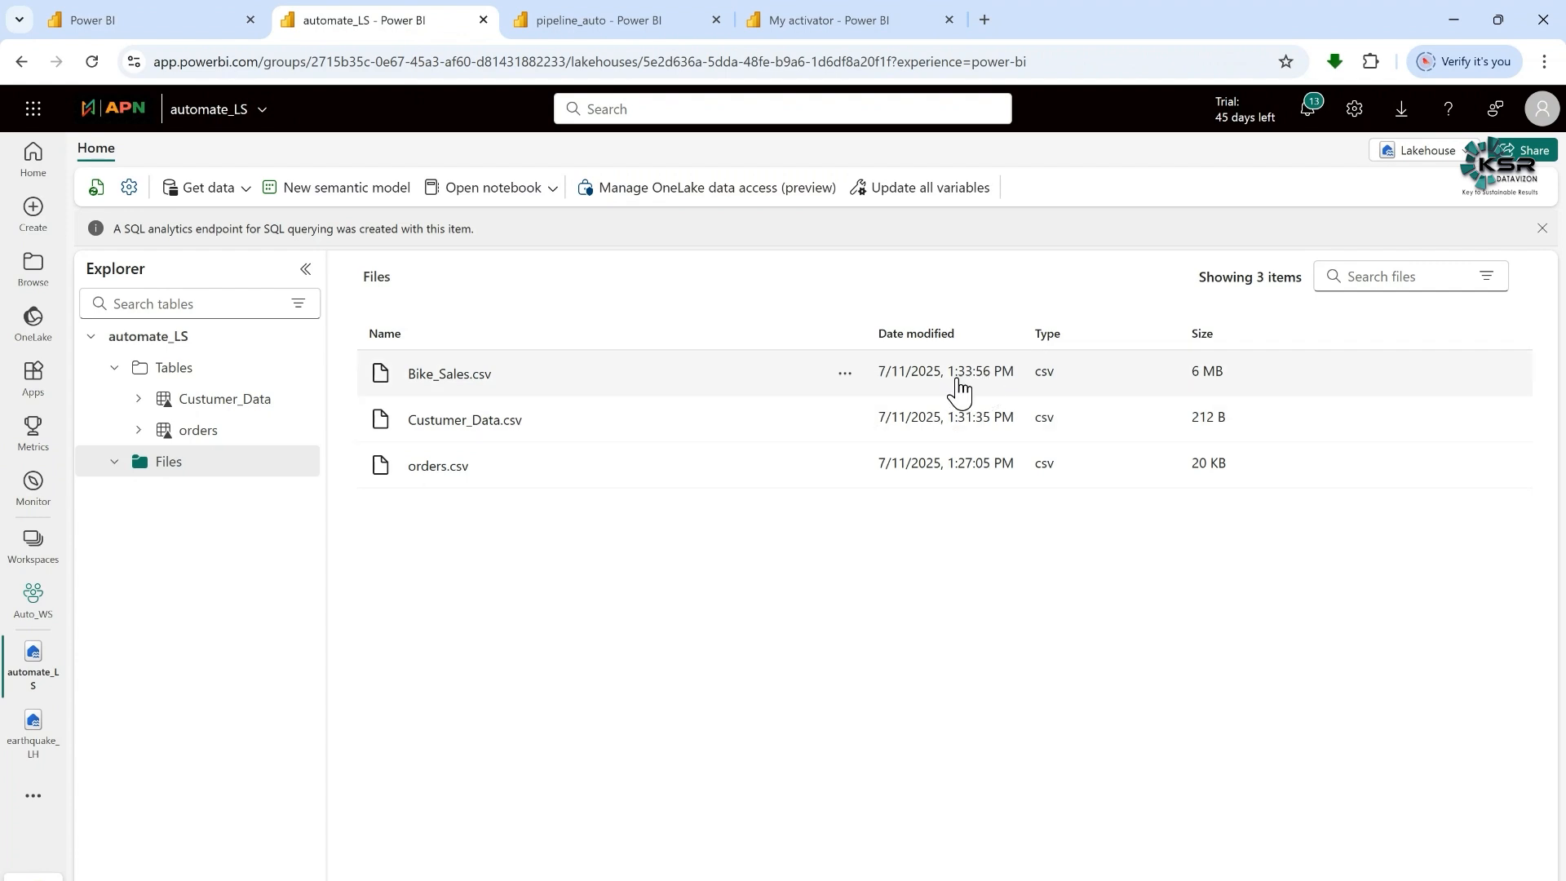
left_click(167, 29)
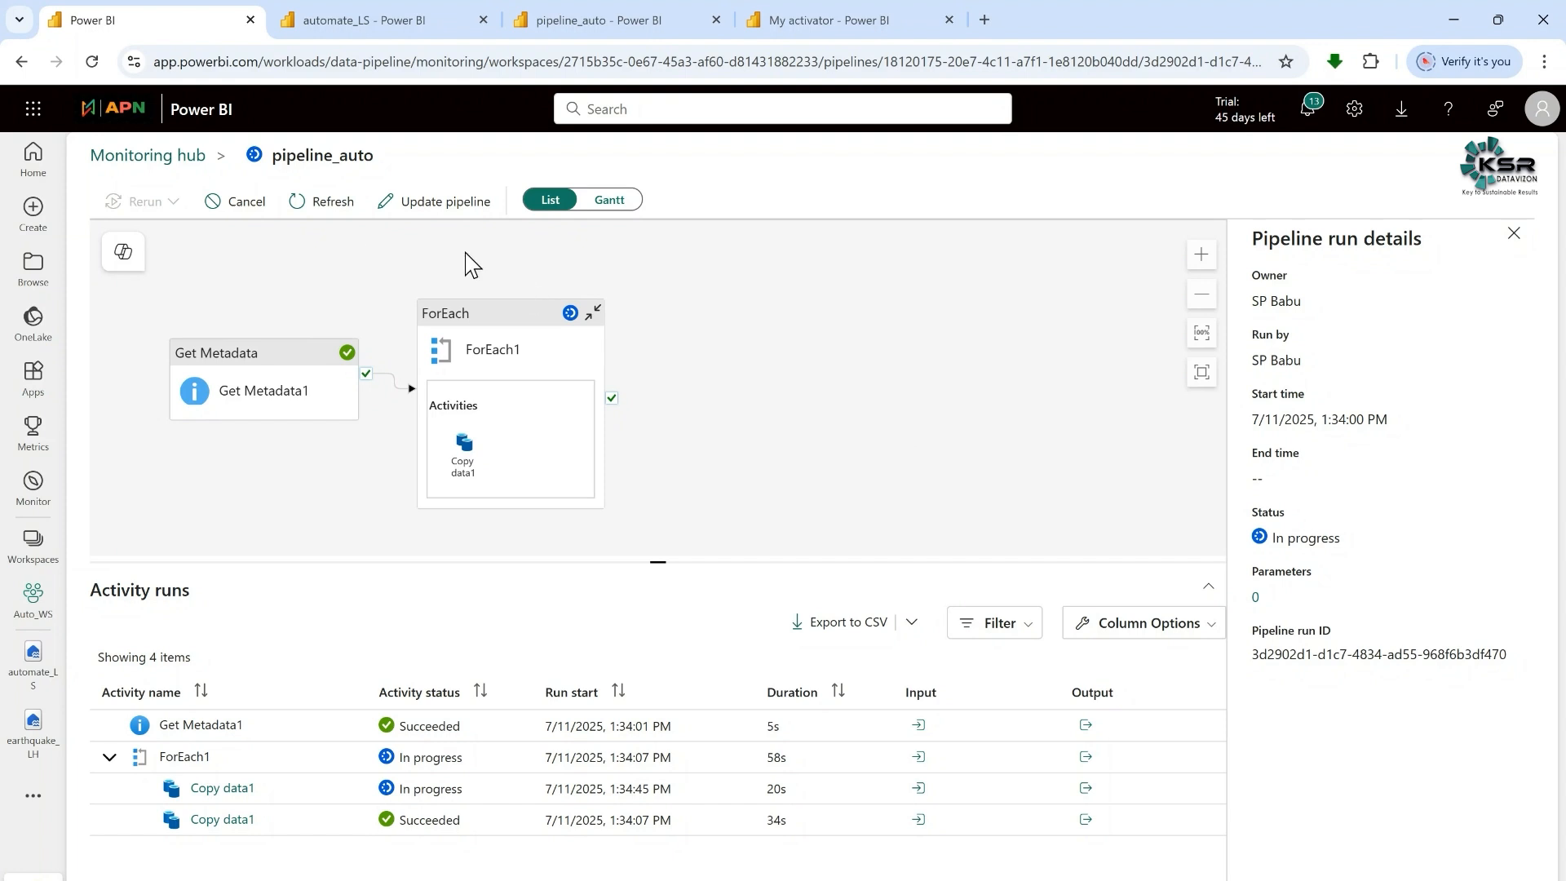
Refresh the details of the newest pipeline_auto run repeatedly to track the status of its ForEach and copy activities
left_click(327, 200)
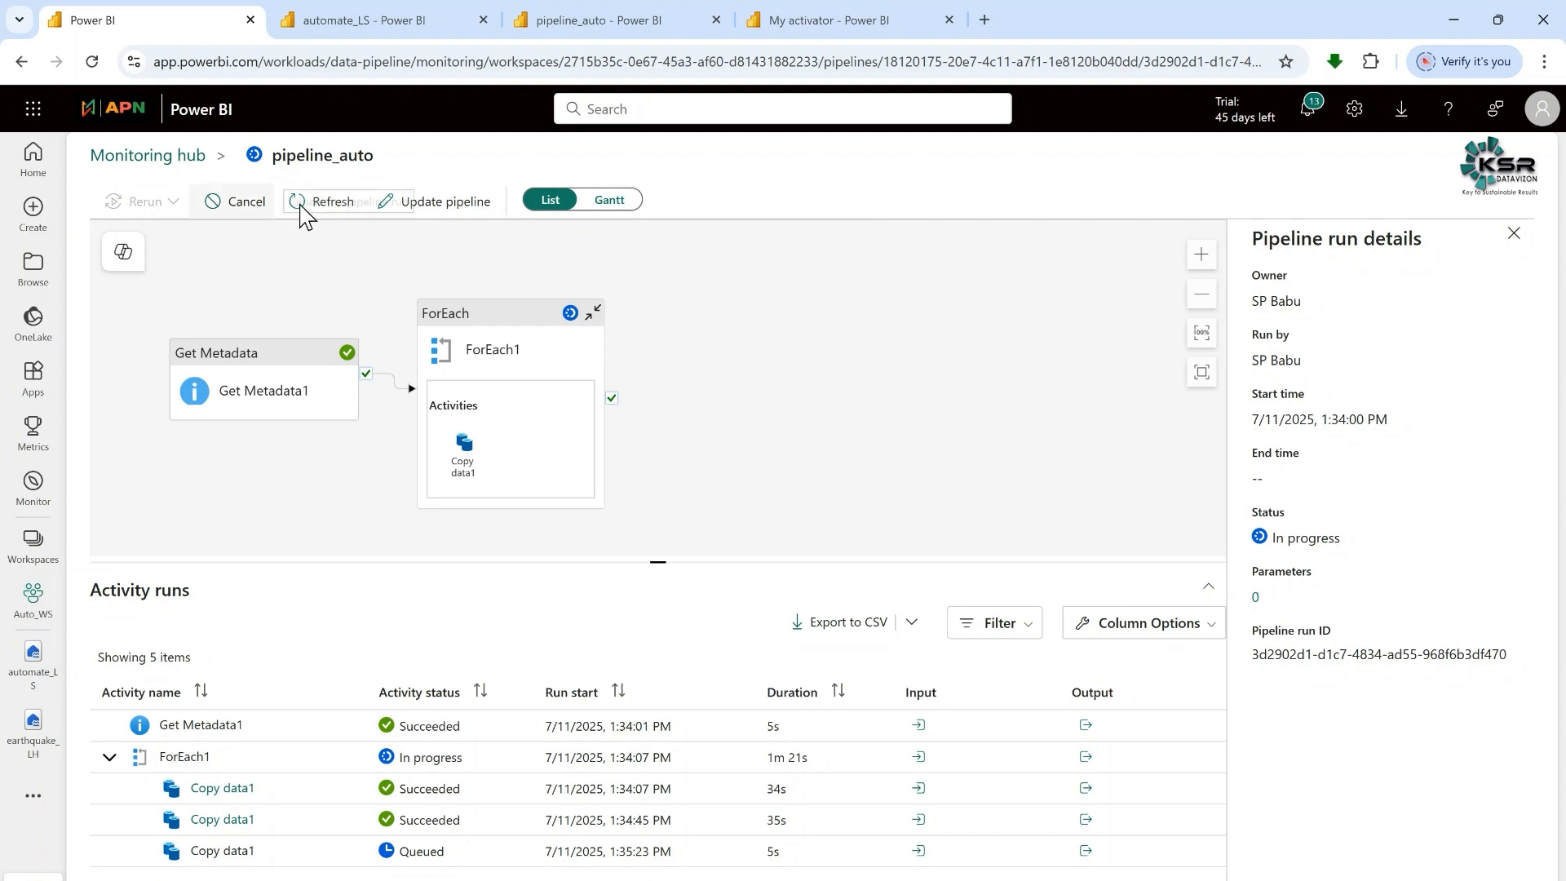
left_click(331, 212)
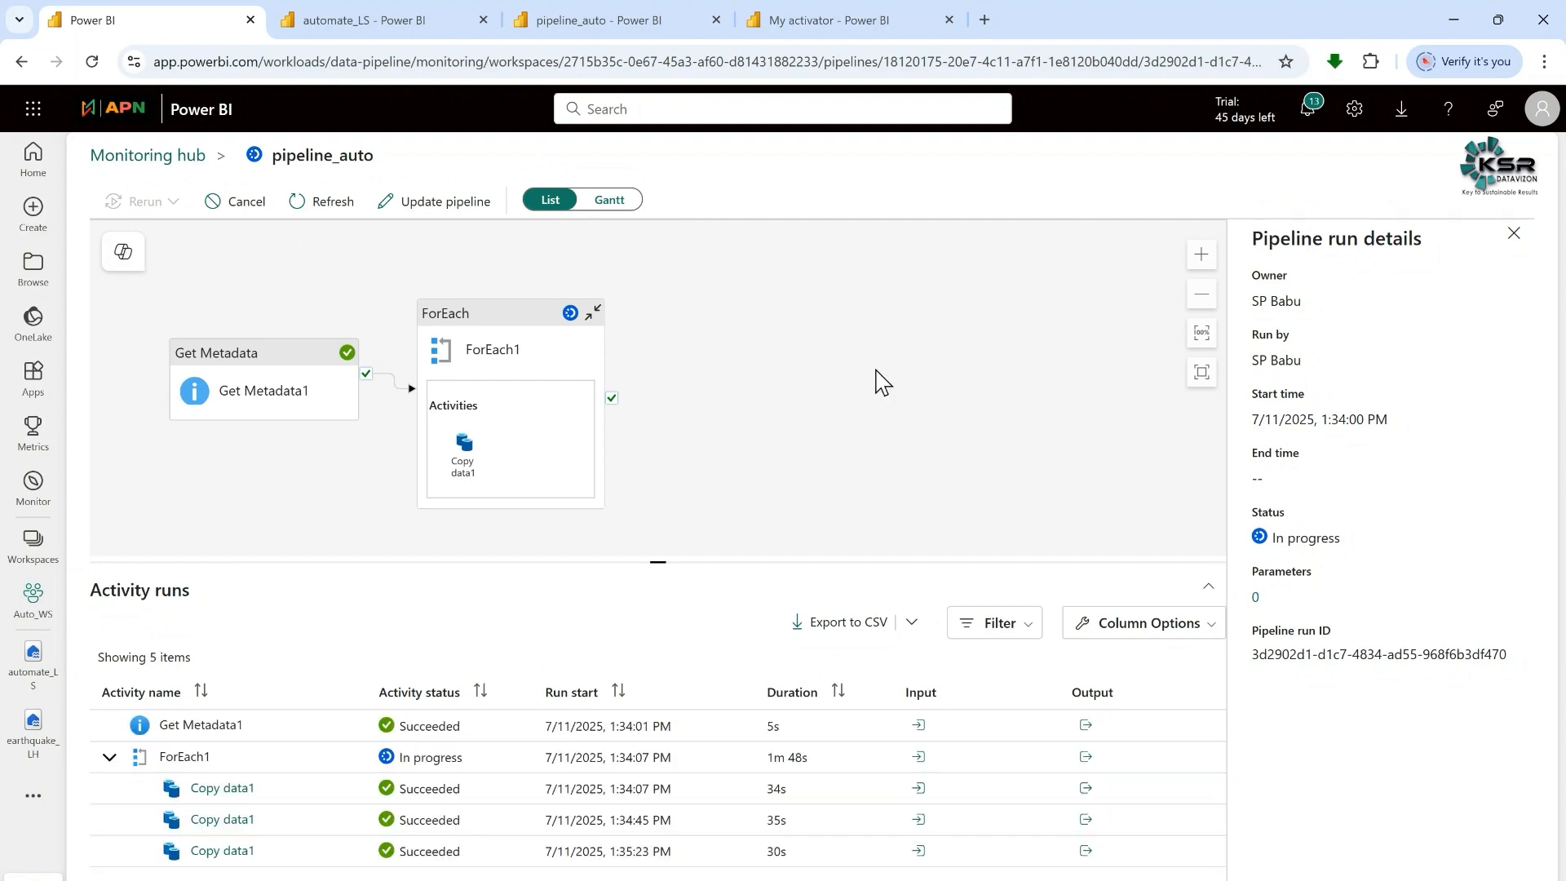
left_click(304, 204)
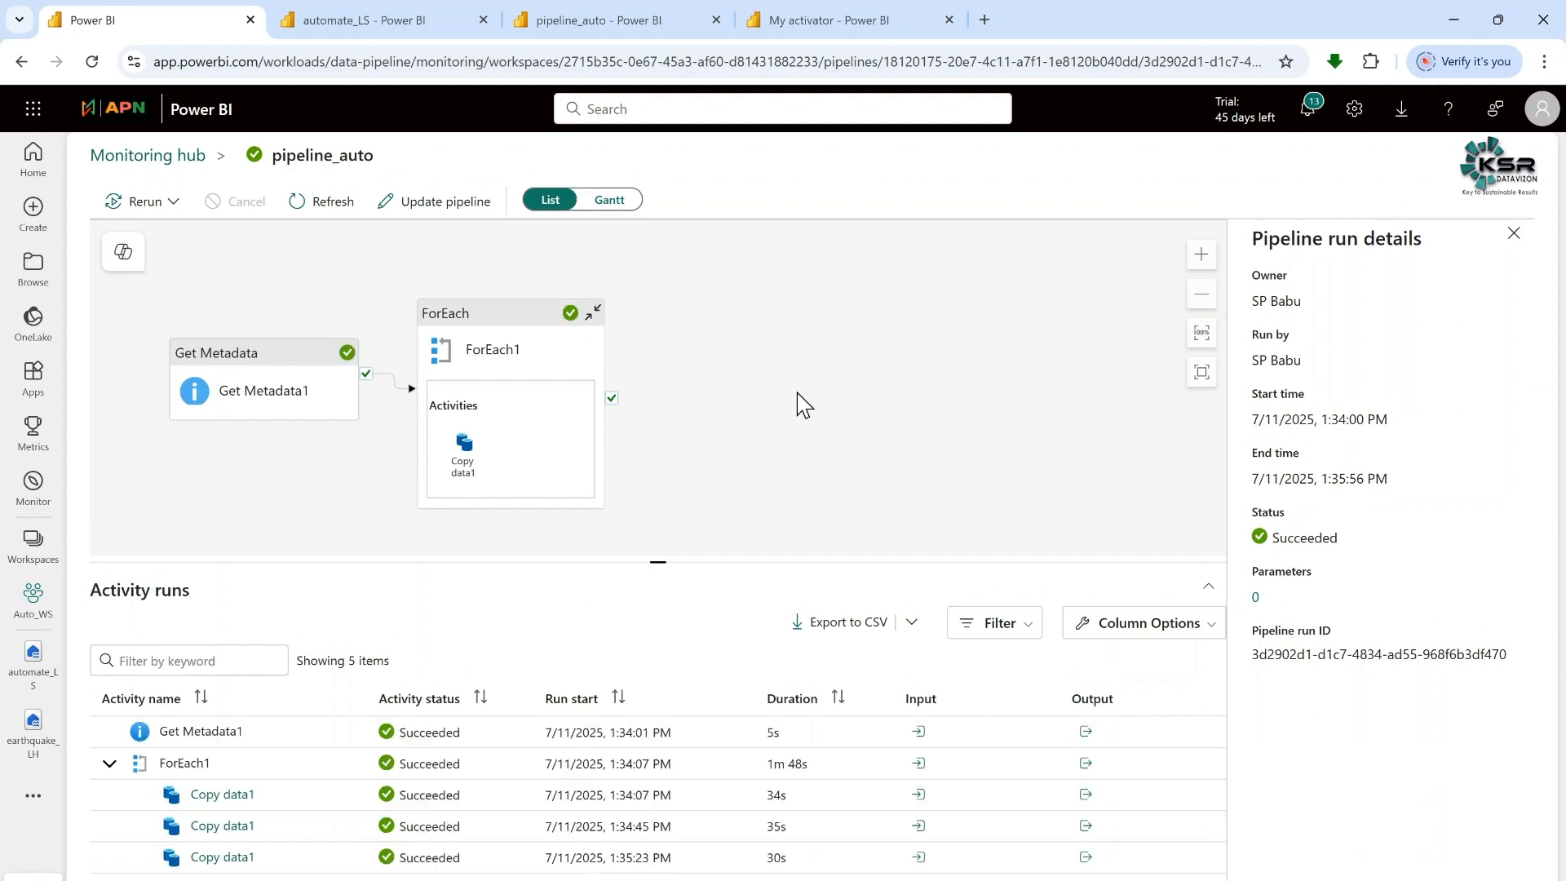
Refresh the Tables section of the automate_LS lakehouse and preview the Bike_Sales table
left_click(393, 26)
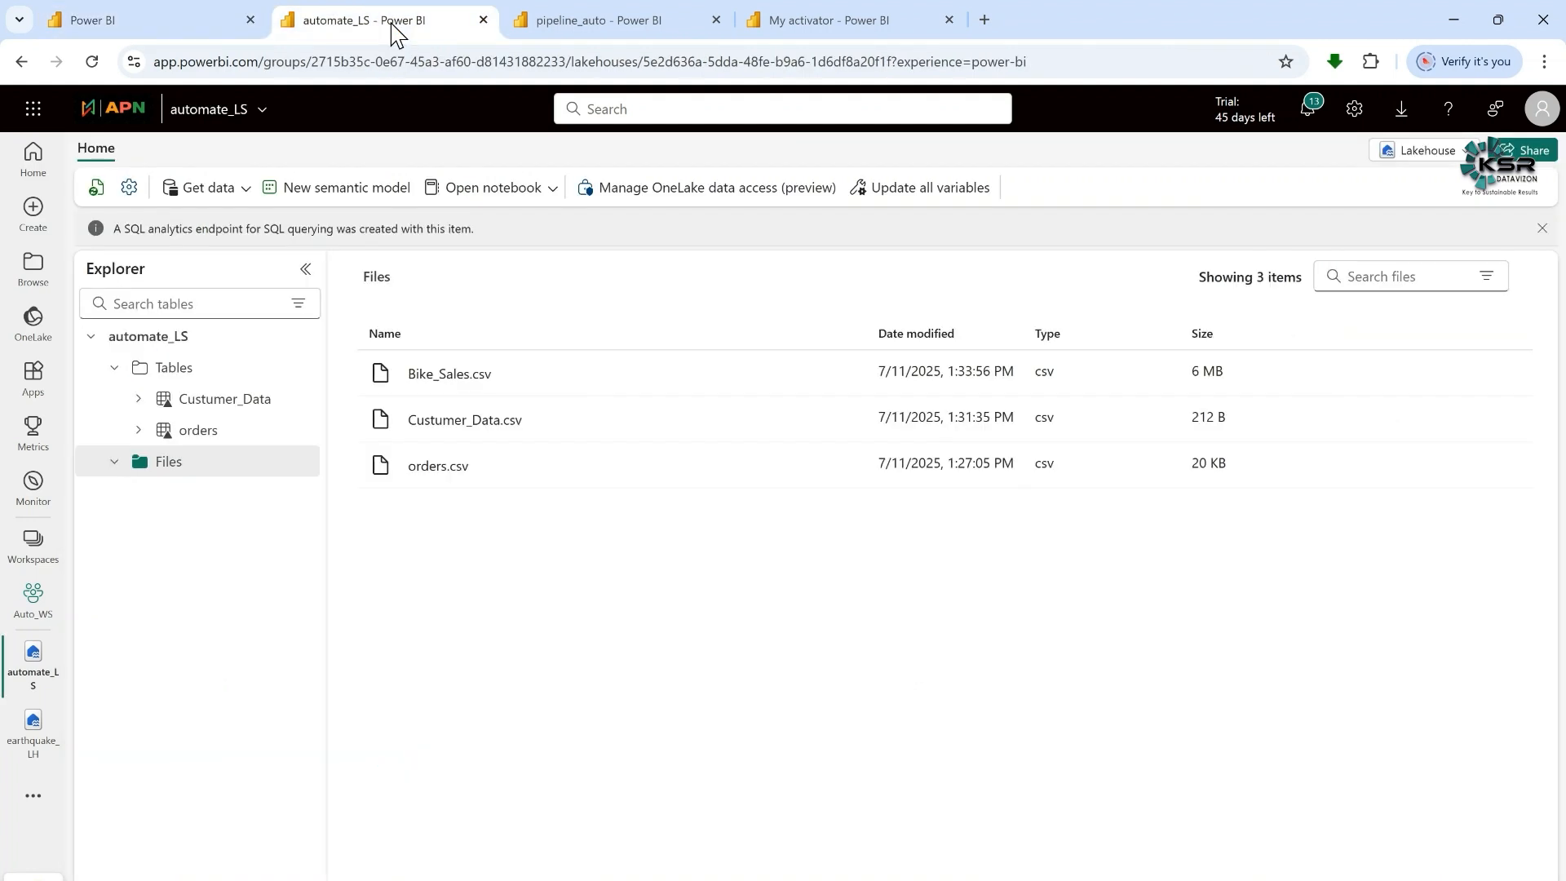
left_click(301, 369)
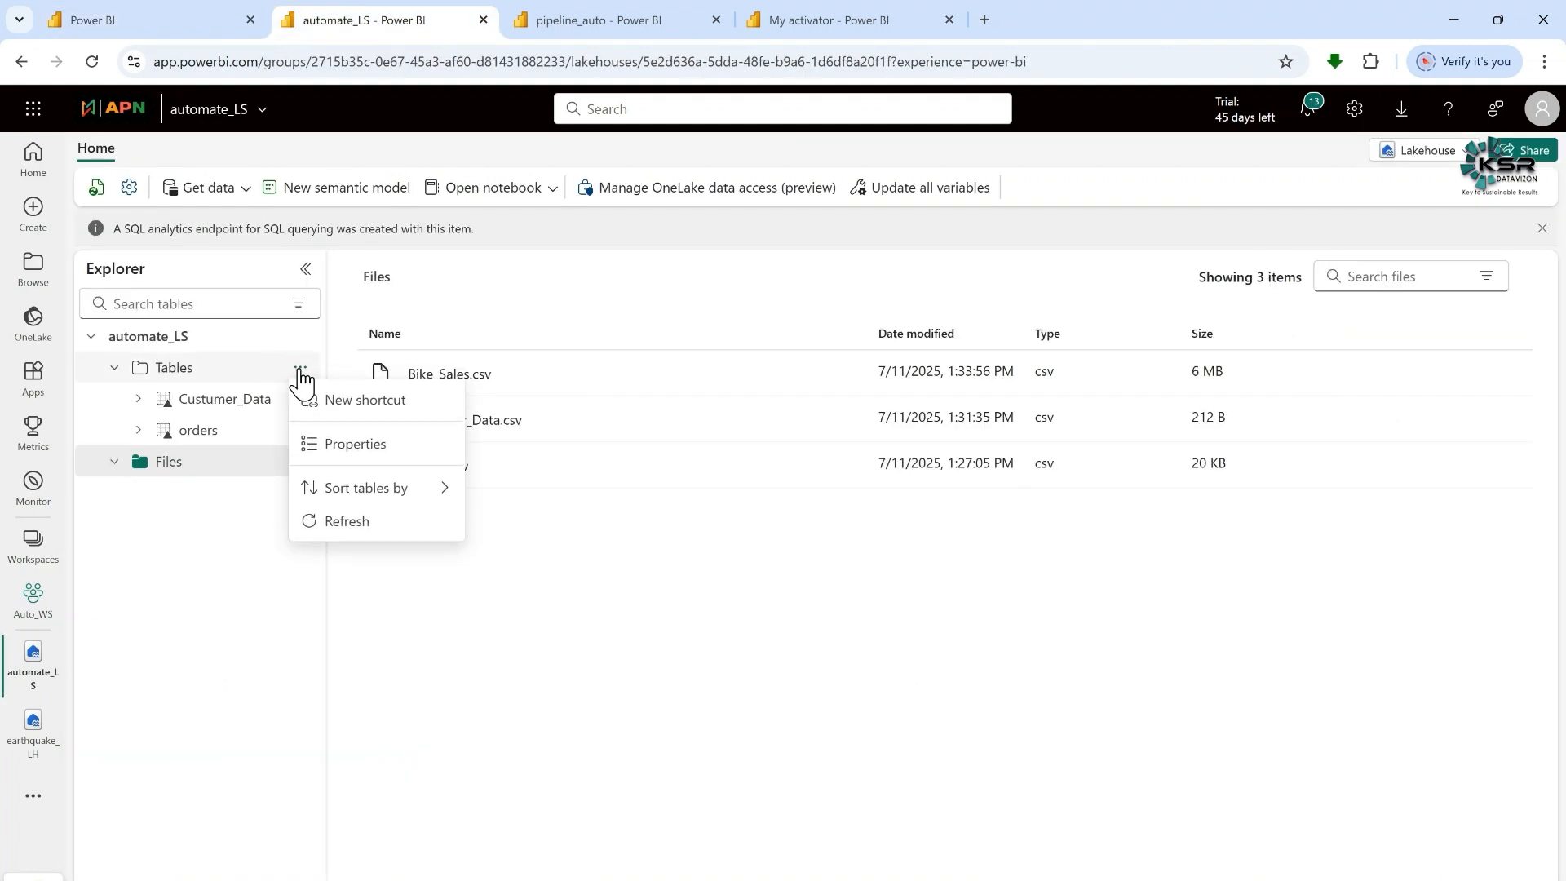
left_click(347, 522)
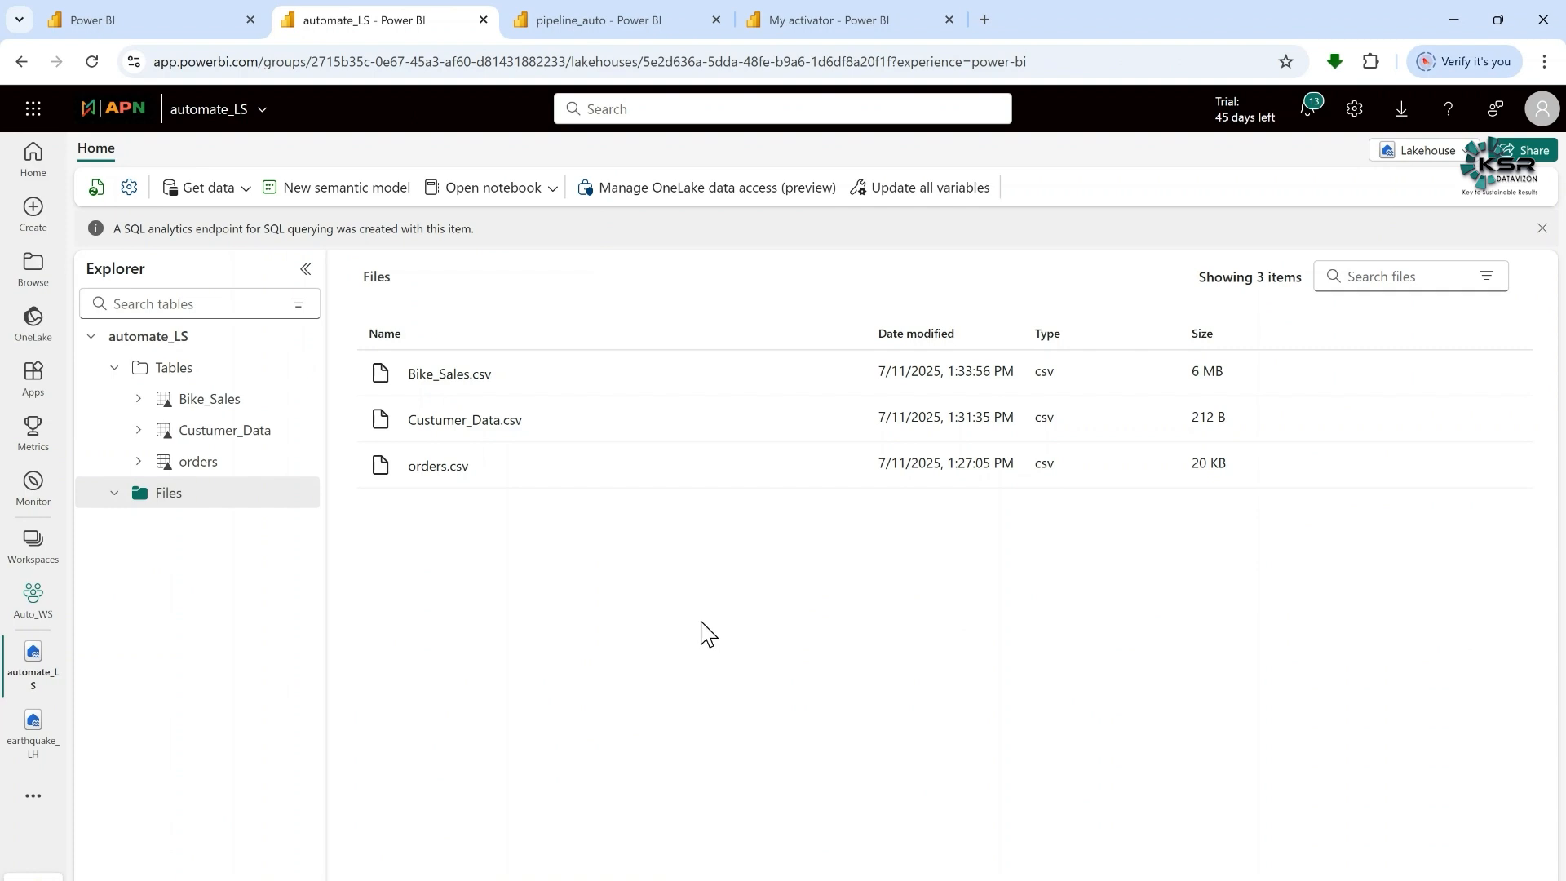
left_click(213, 403)
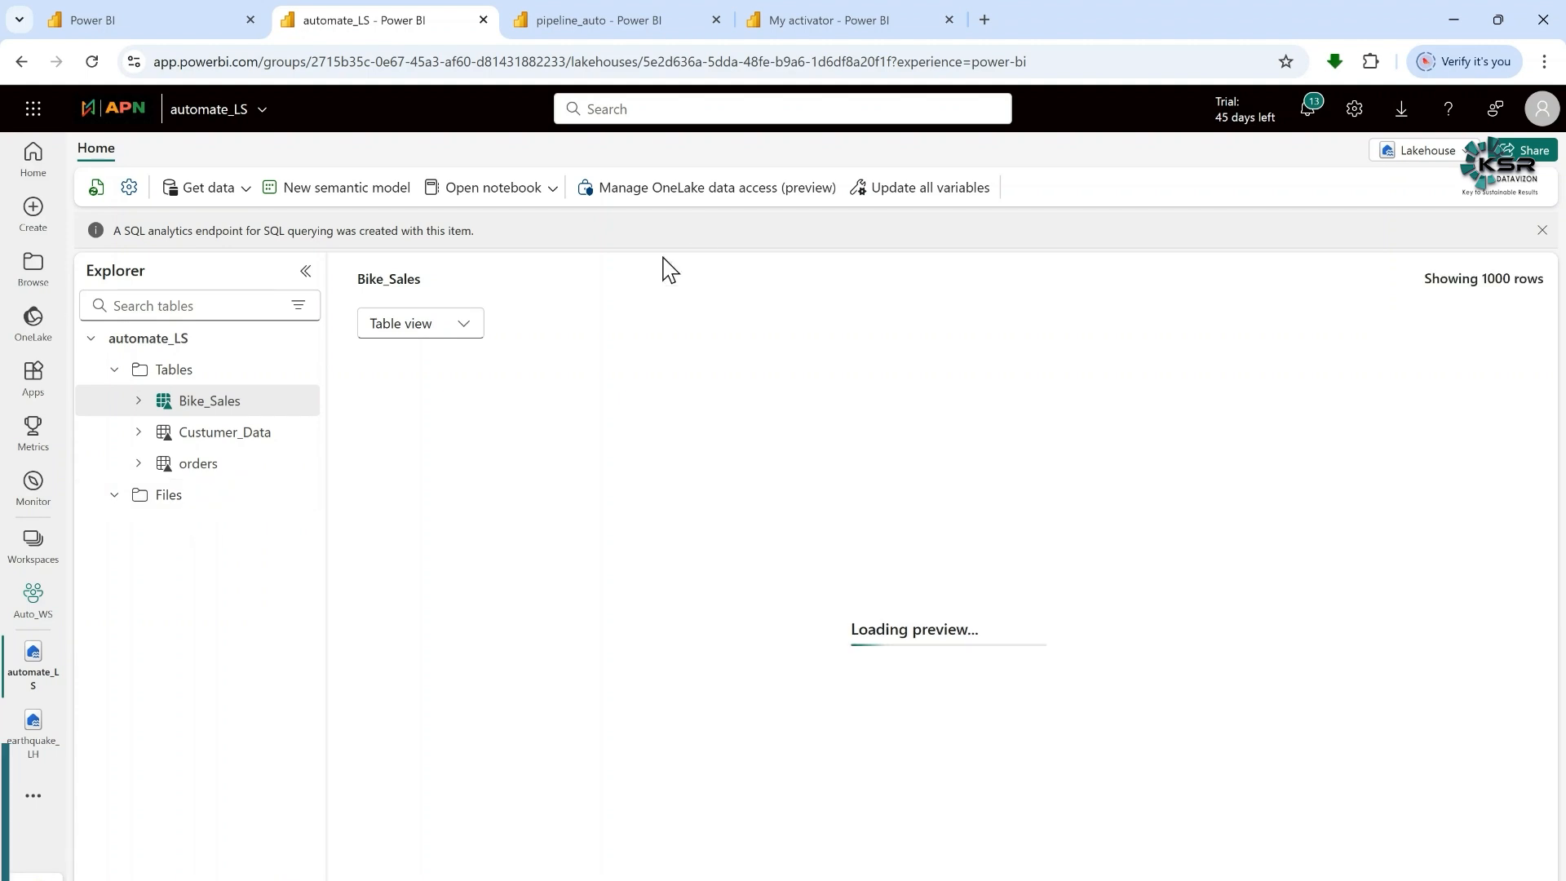
Review the automate_LS alert's latest activation, the files in the automate_LS lakehouse and the pipeline_auto design
left_click(804, 23)
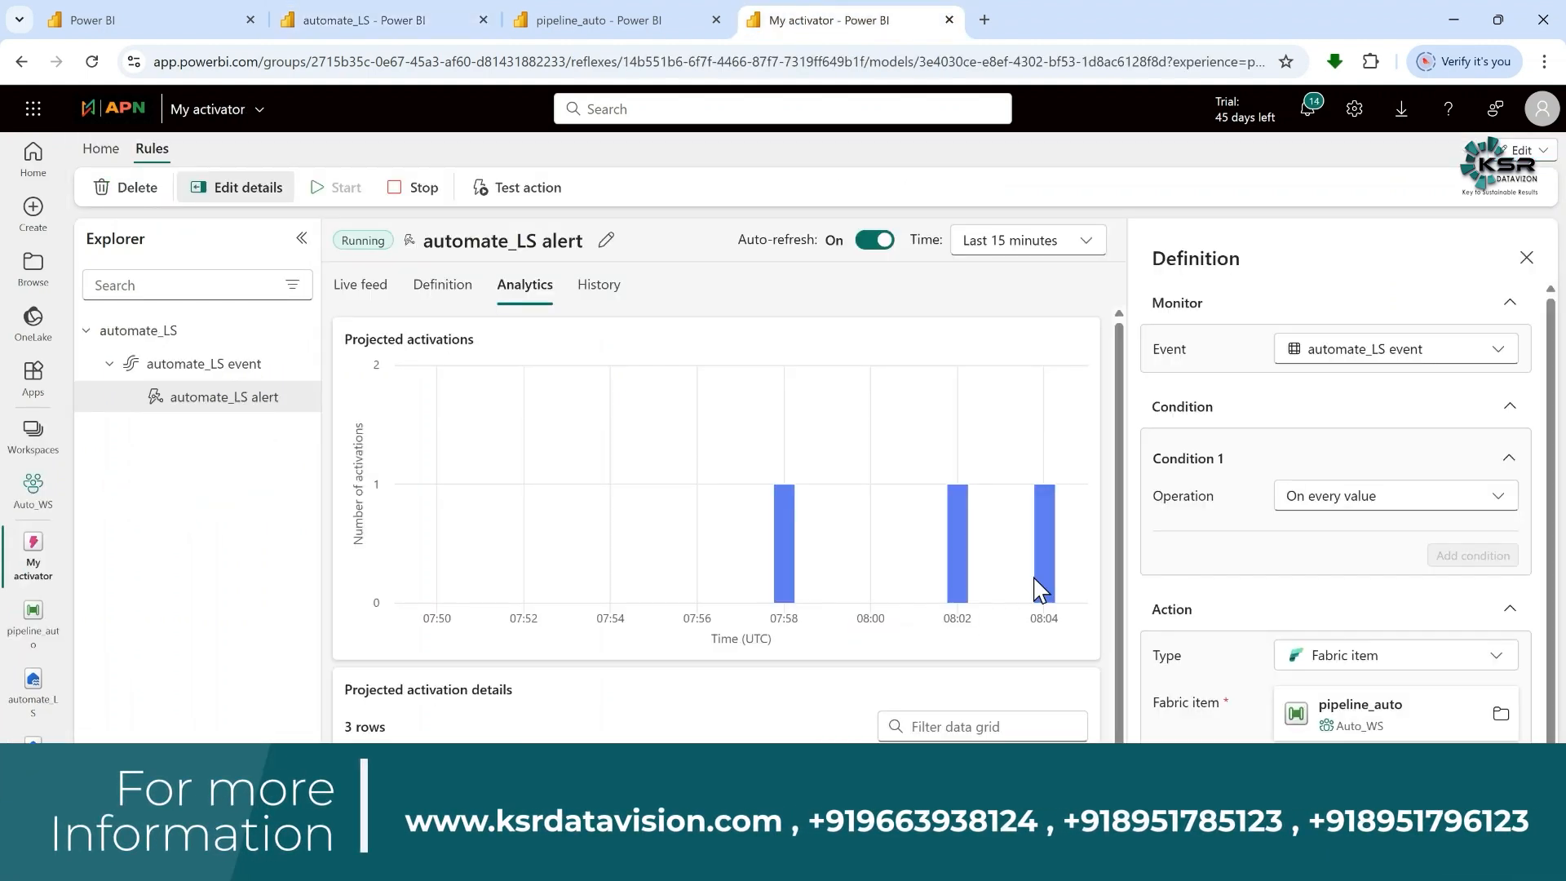
mouse_move(1037, 571)
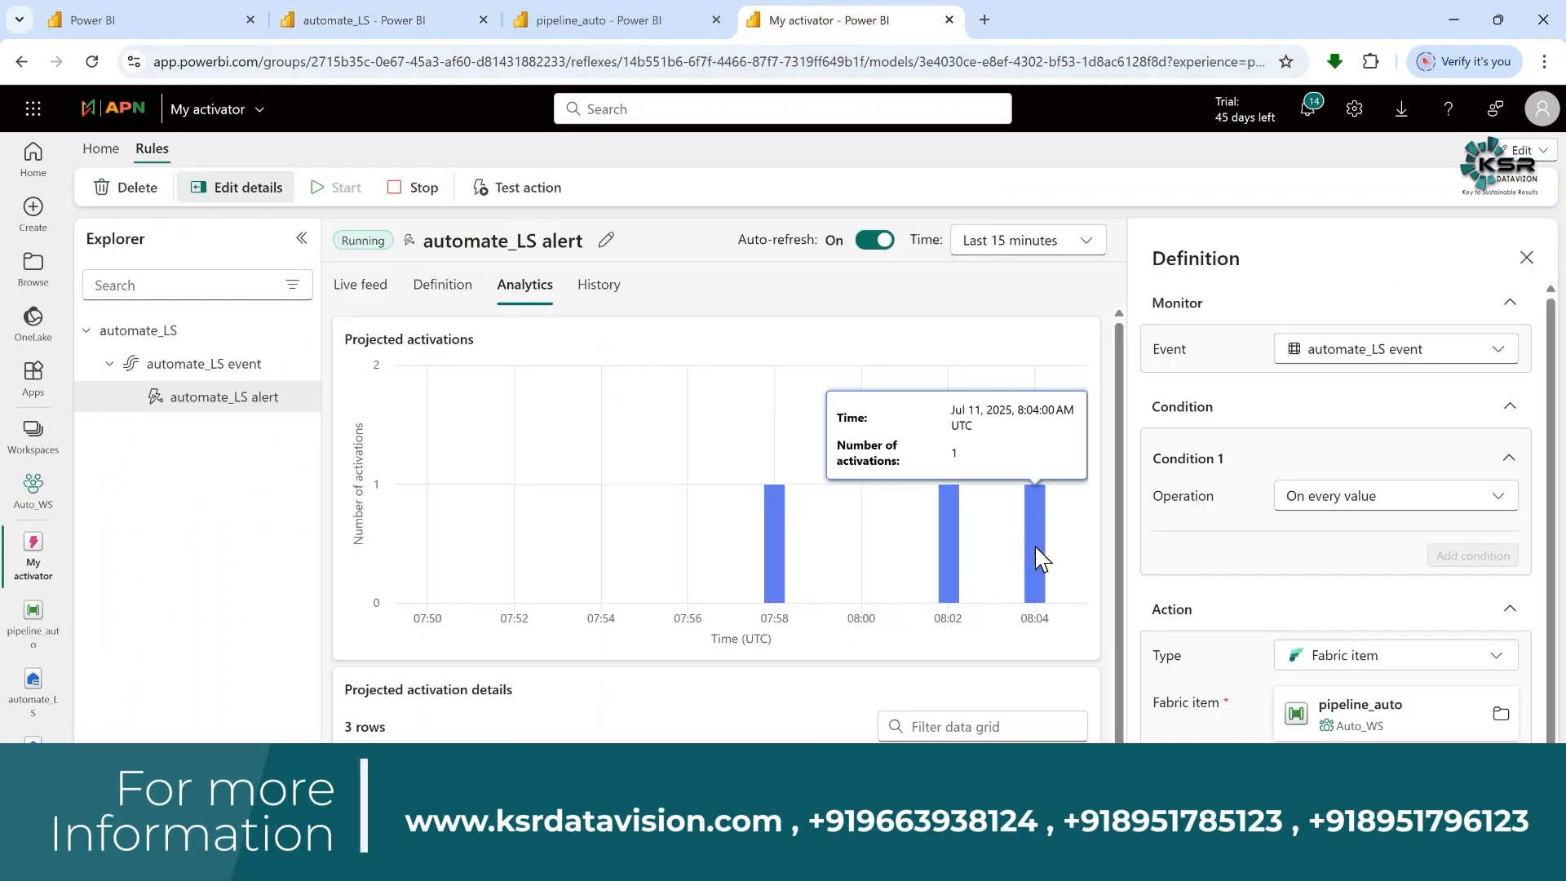
left_click(595, 22)
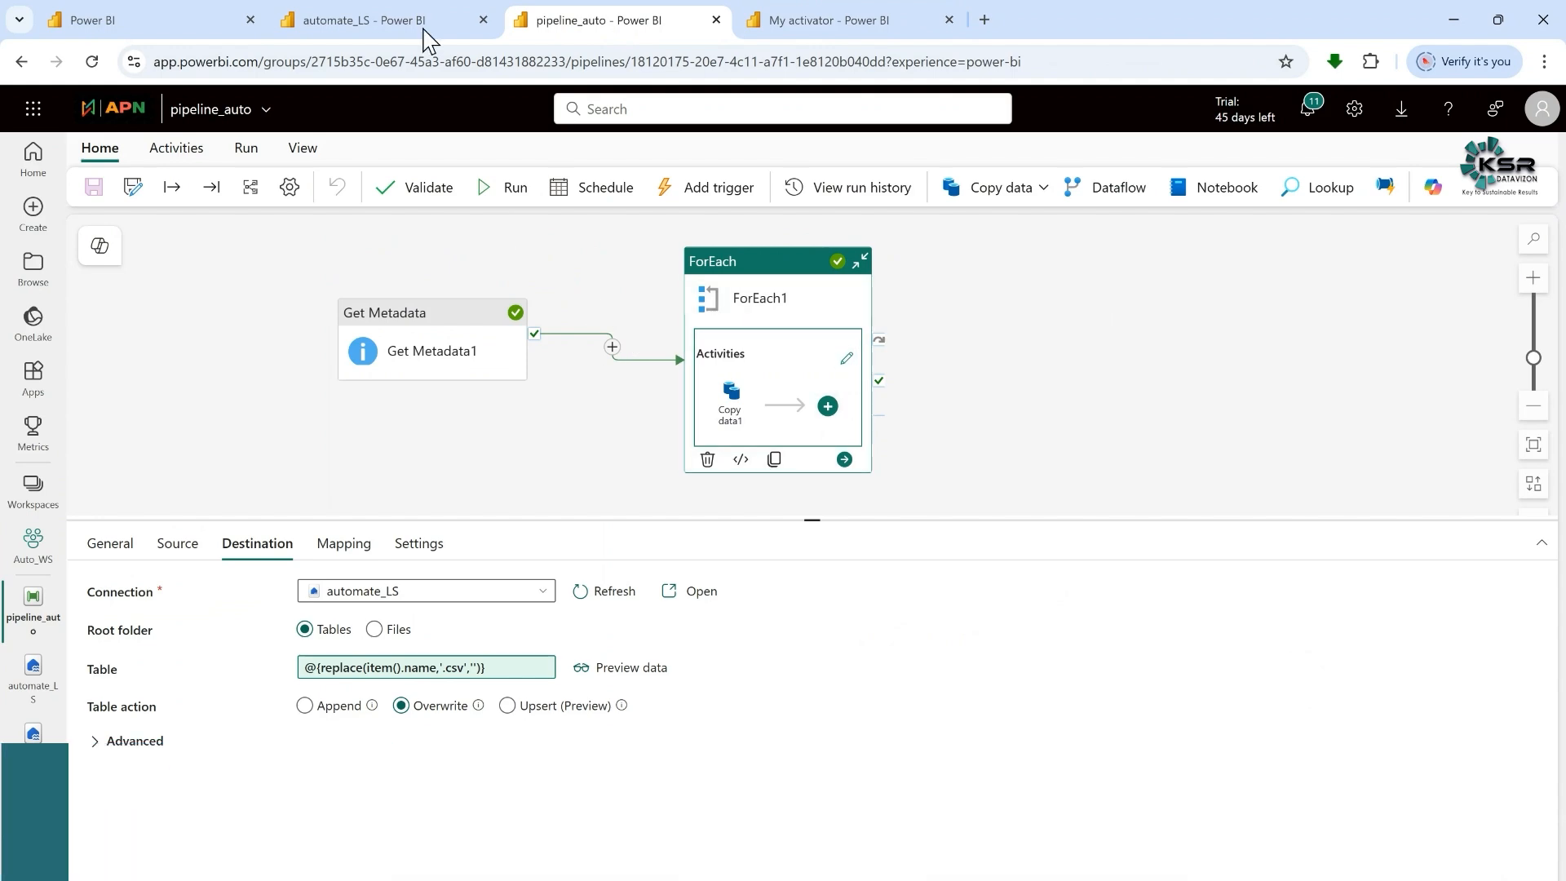
left_click(393, 16)
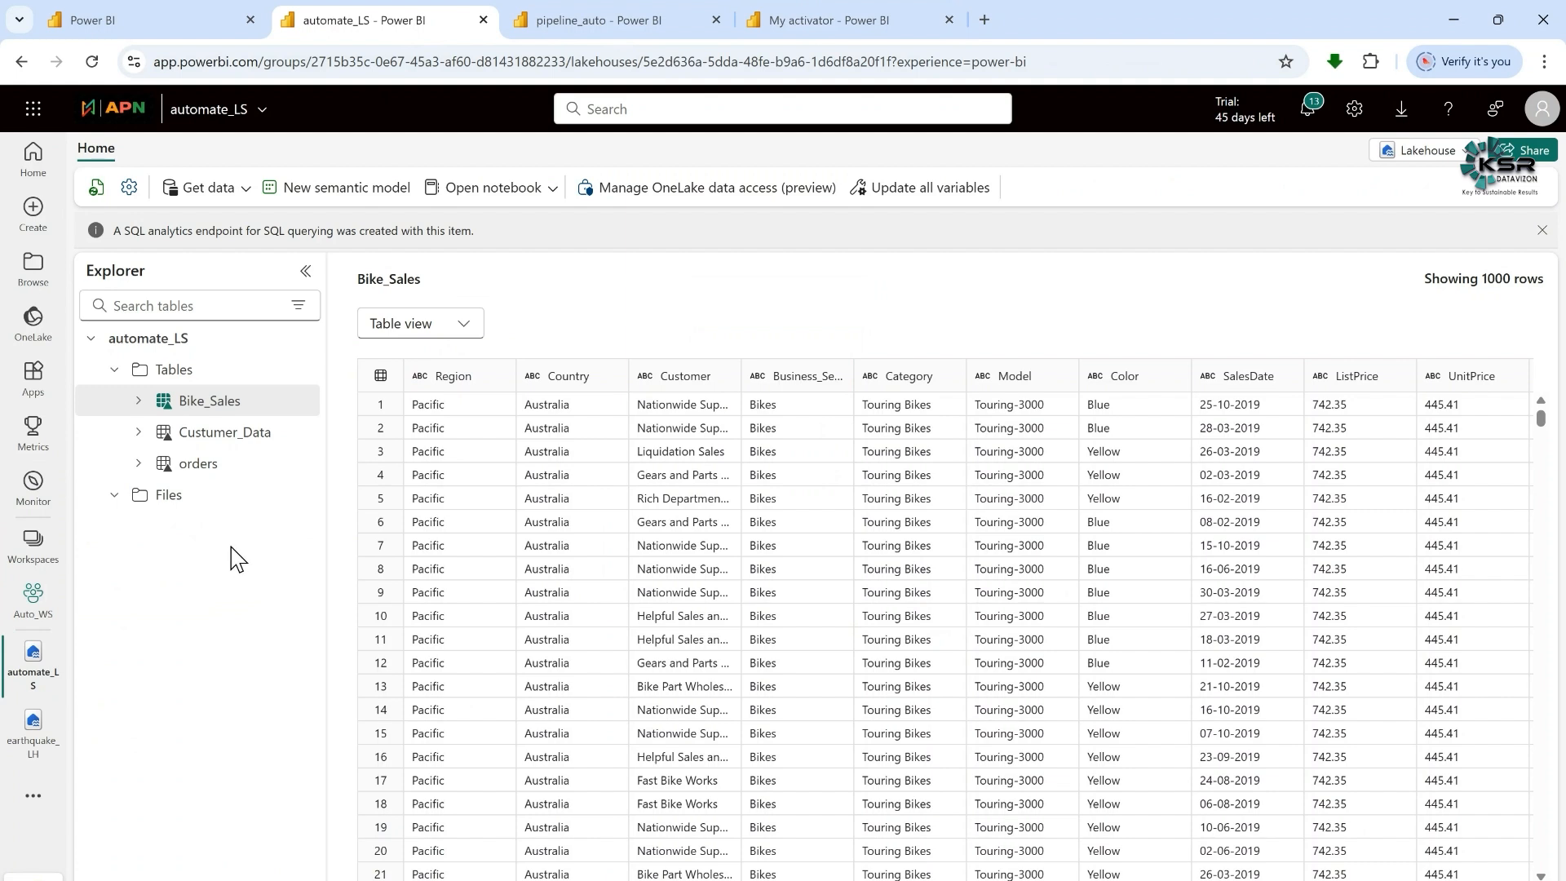
left_click(175, 500)
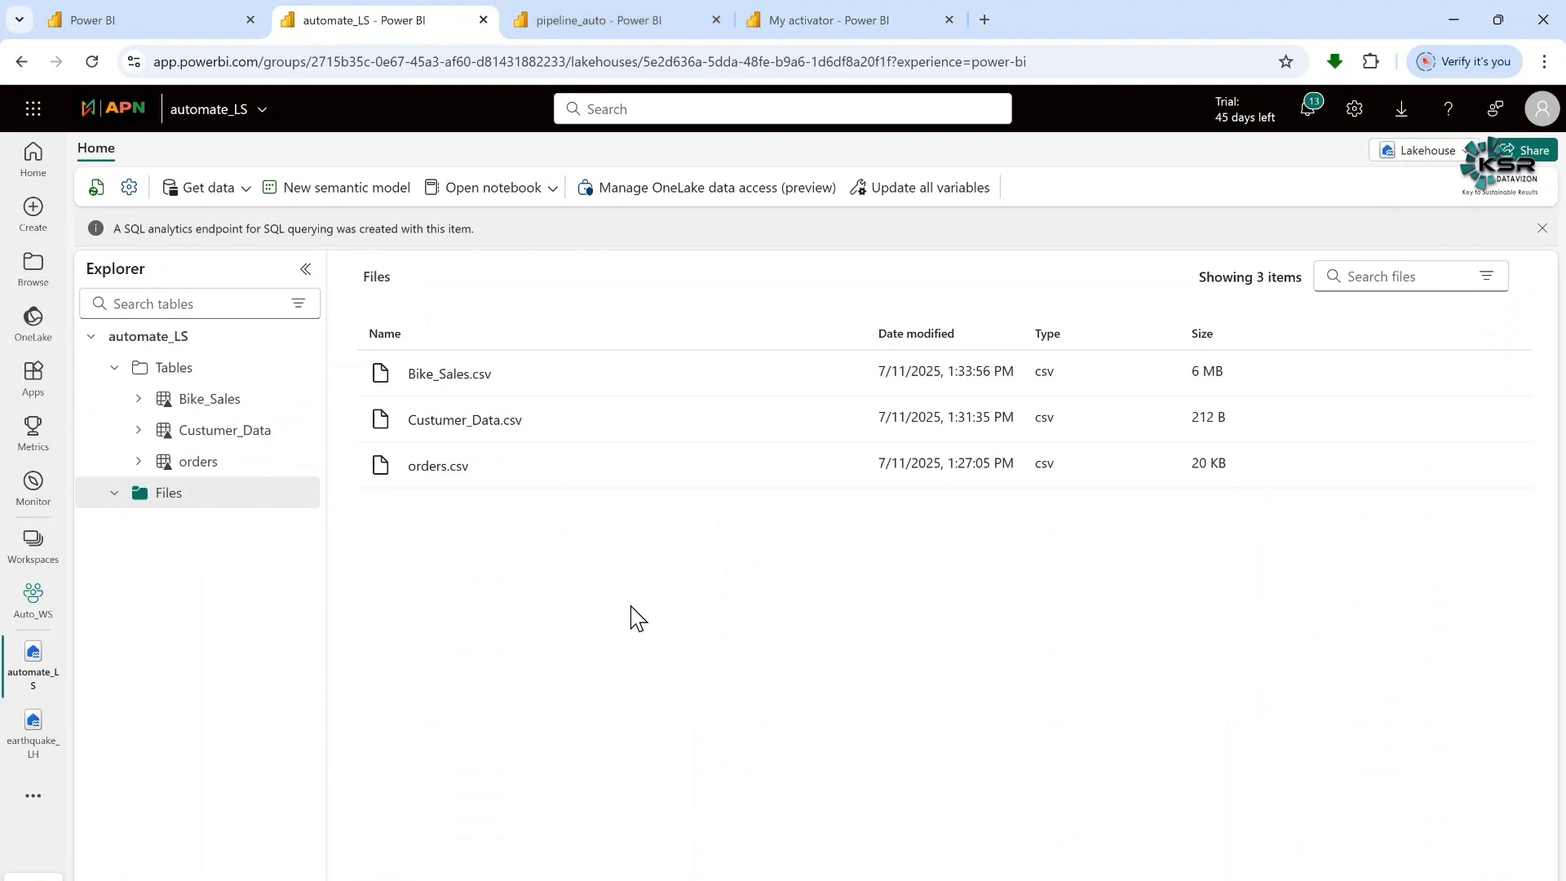
left_click(597, 19)
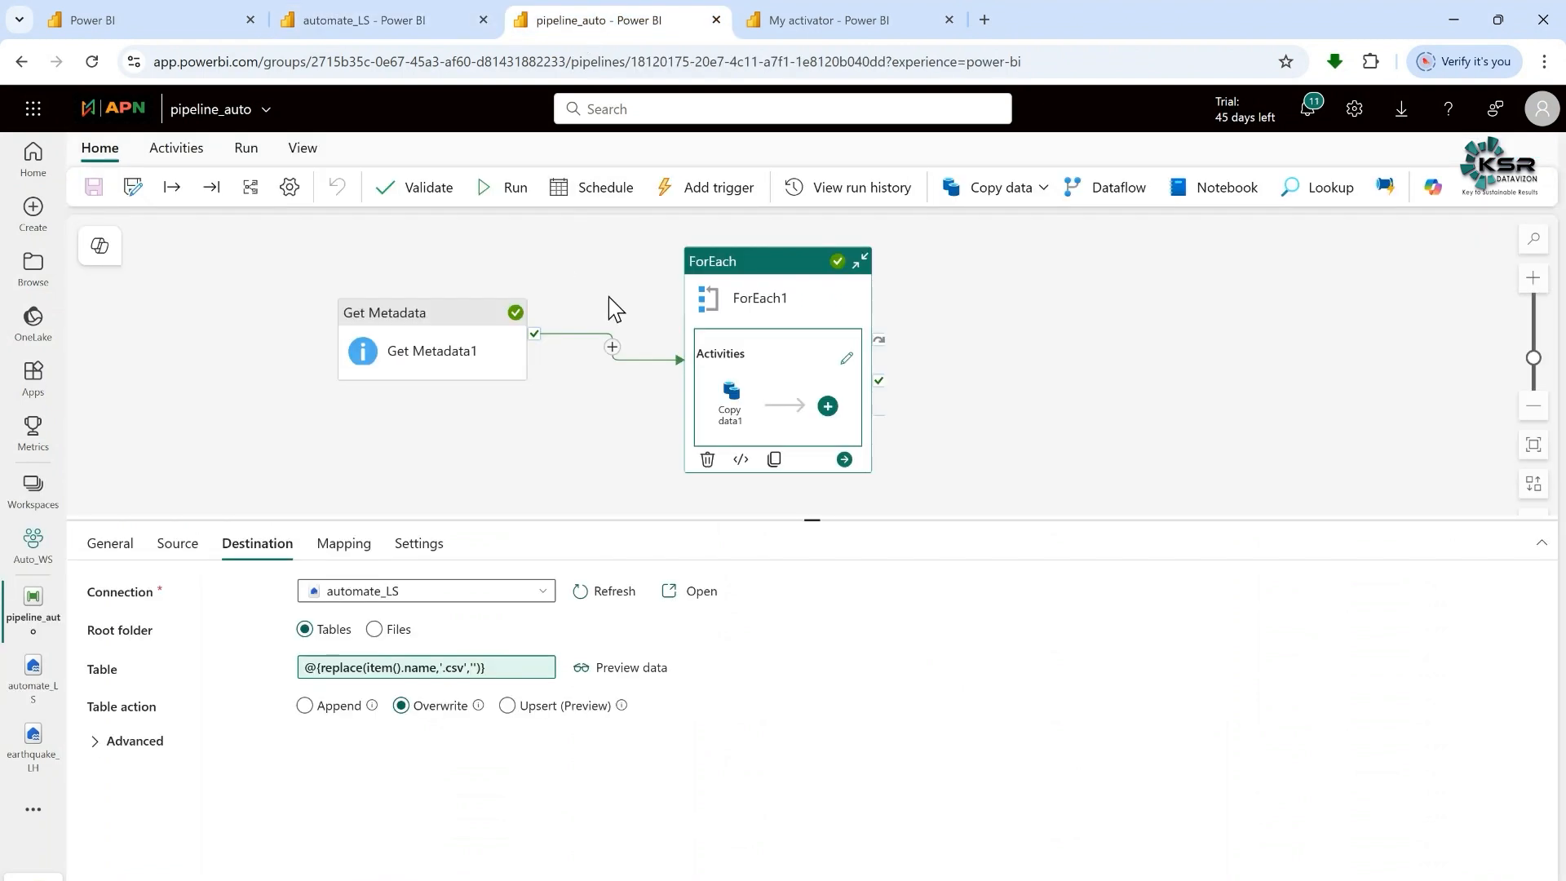
left_click(417, 14)
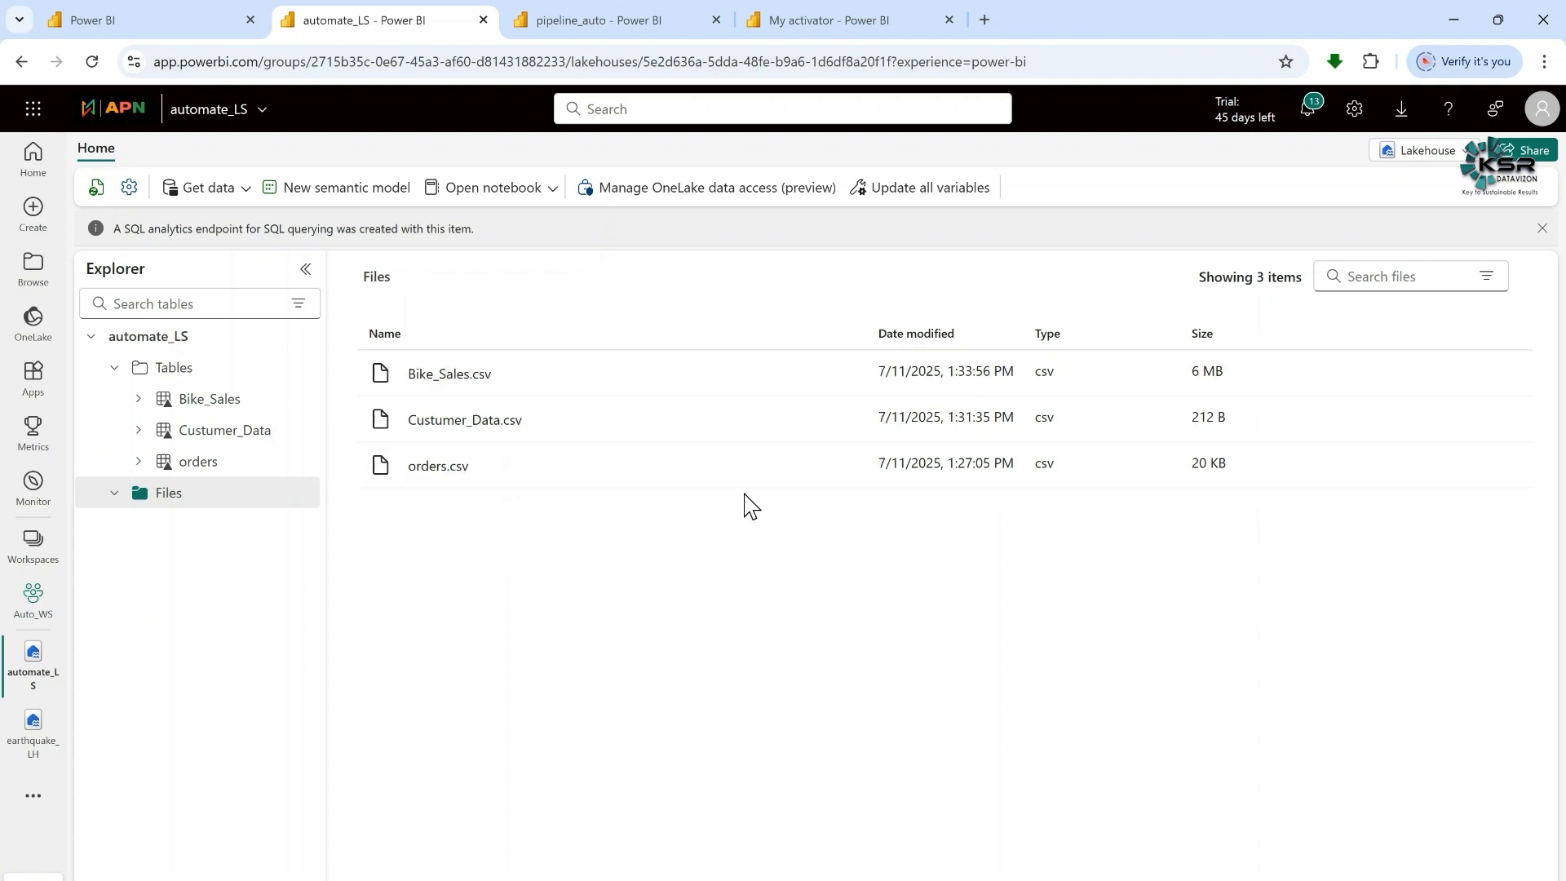
left_click(611, 22)
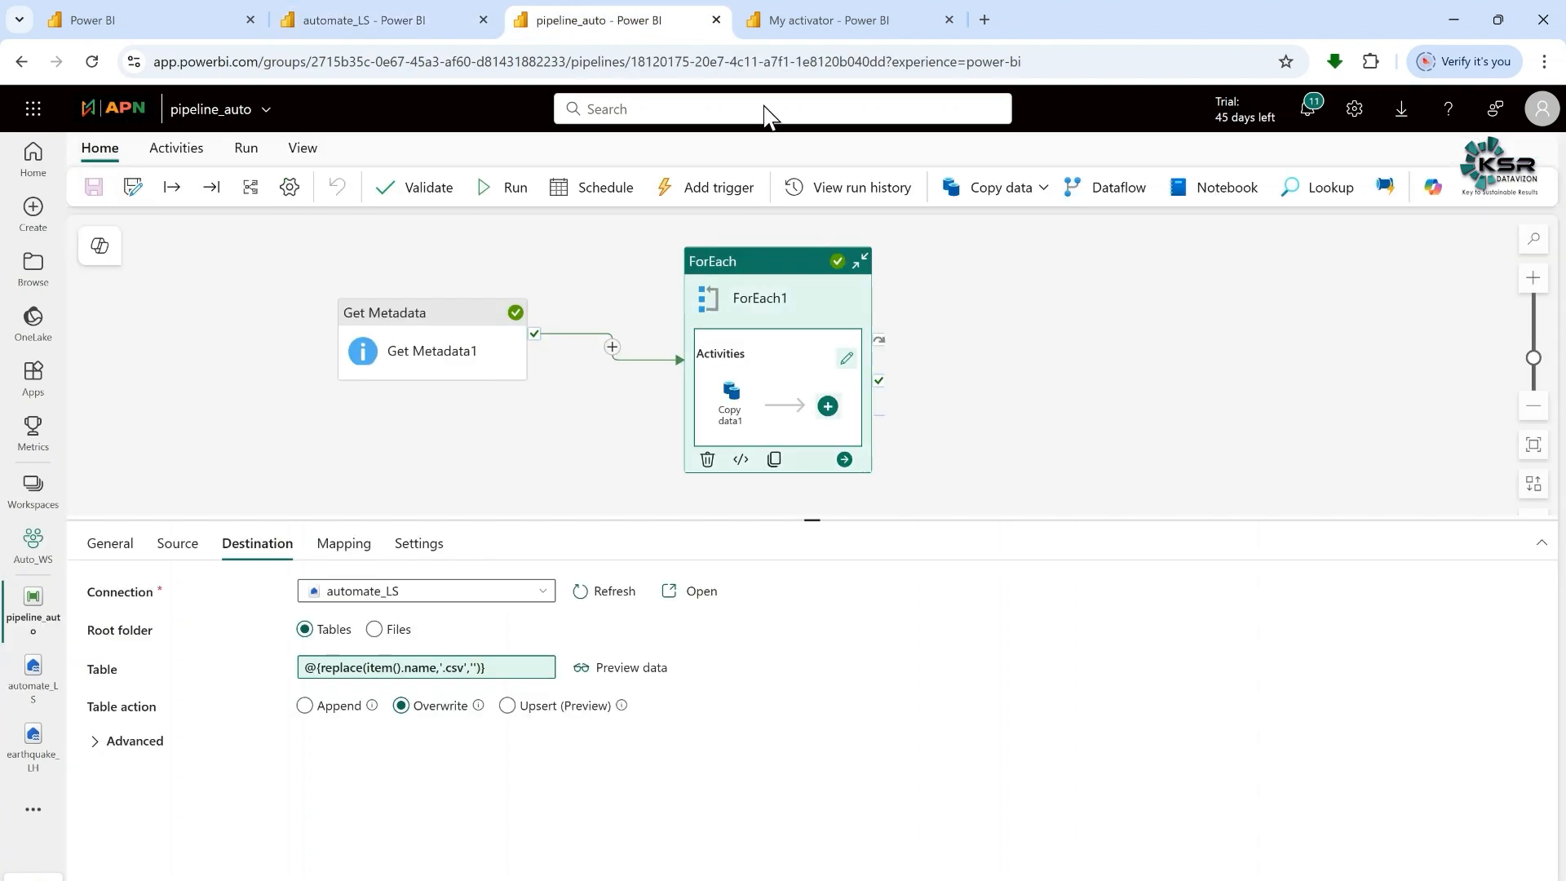
Switch to the FabricDemo presentation in PowerPoint and show slide 3, the automated ingestion summary, as a full-screen slide show
left_click(364, 24)
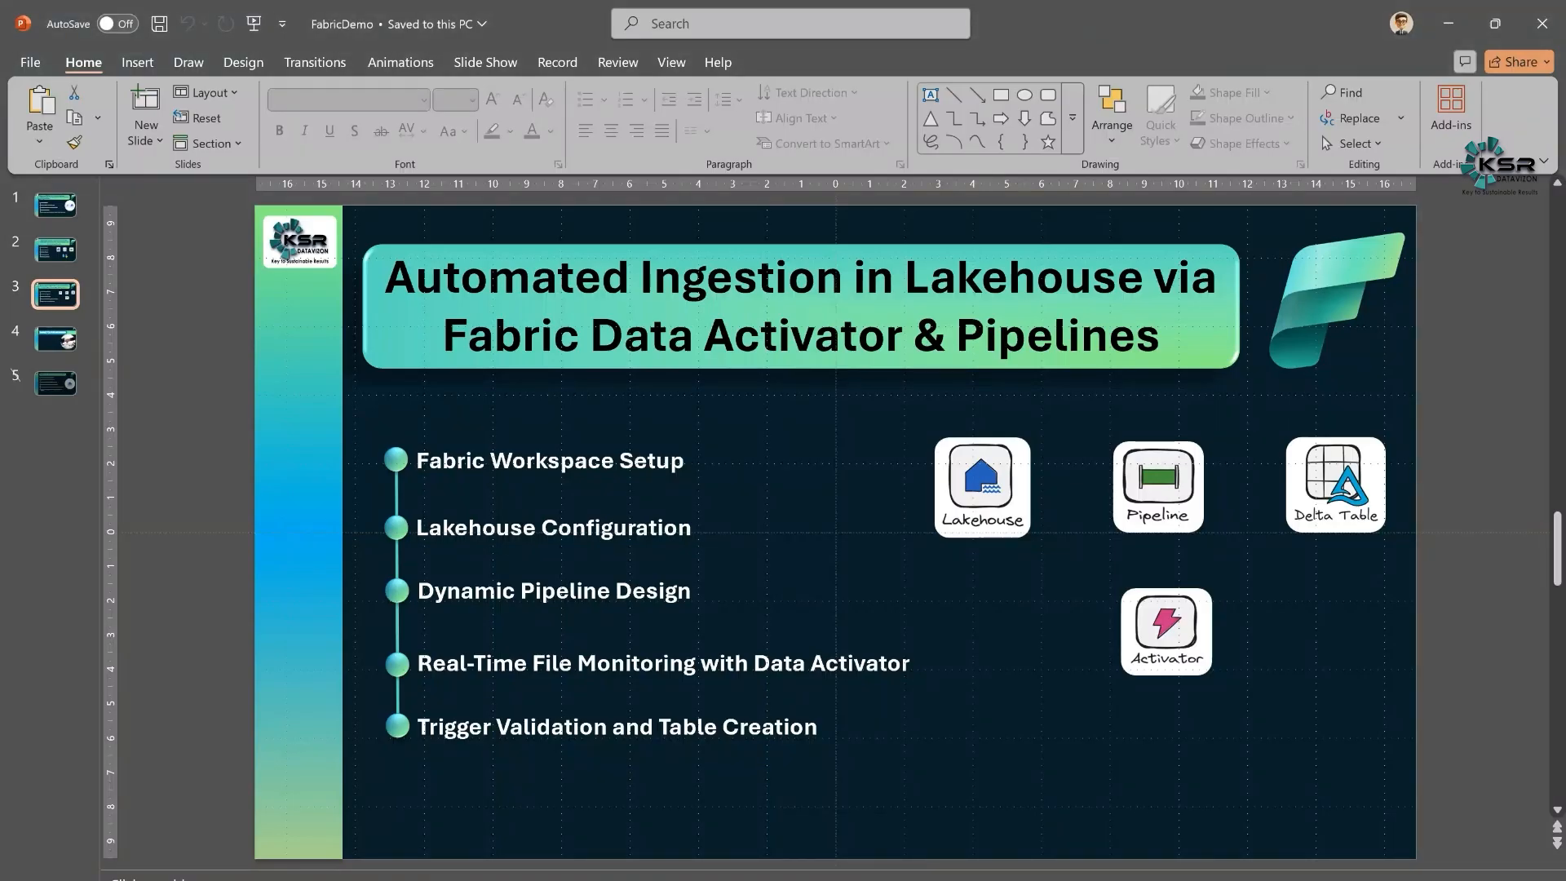
key("shift+F5")
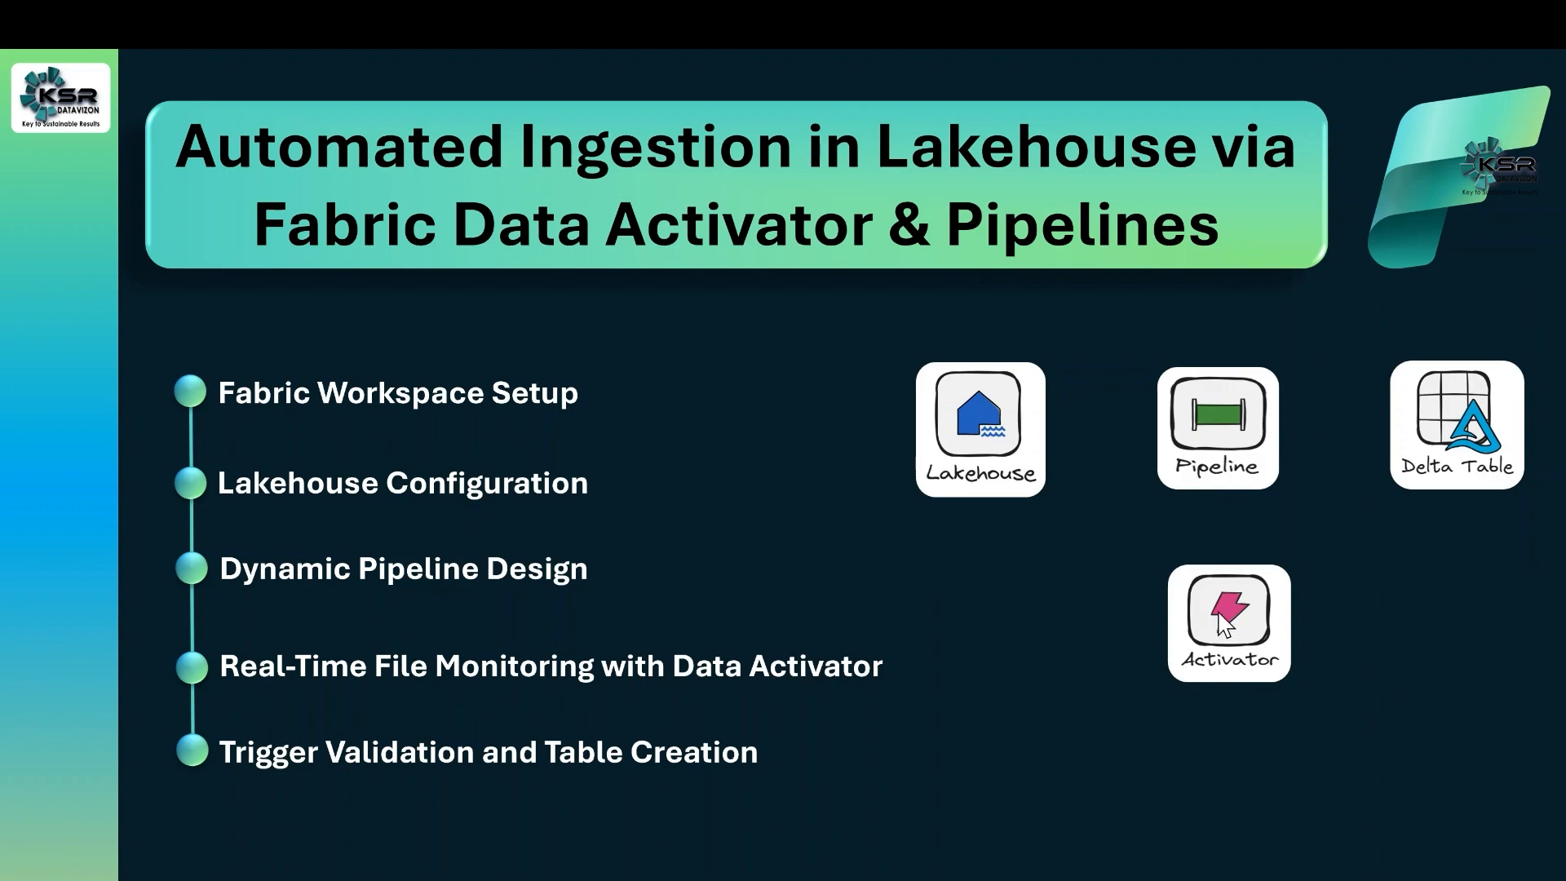
key("Escape")
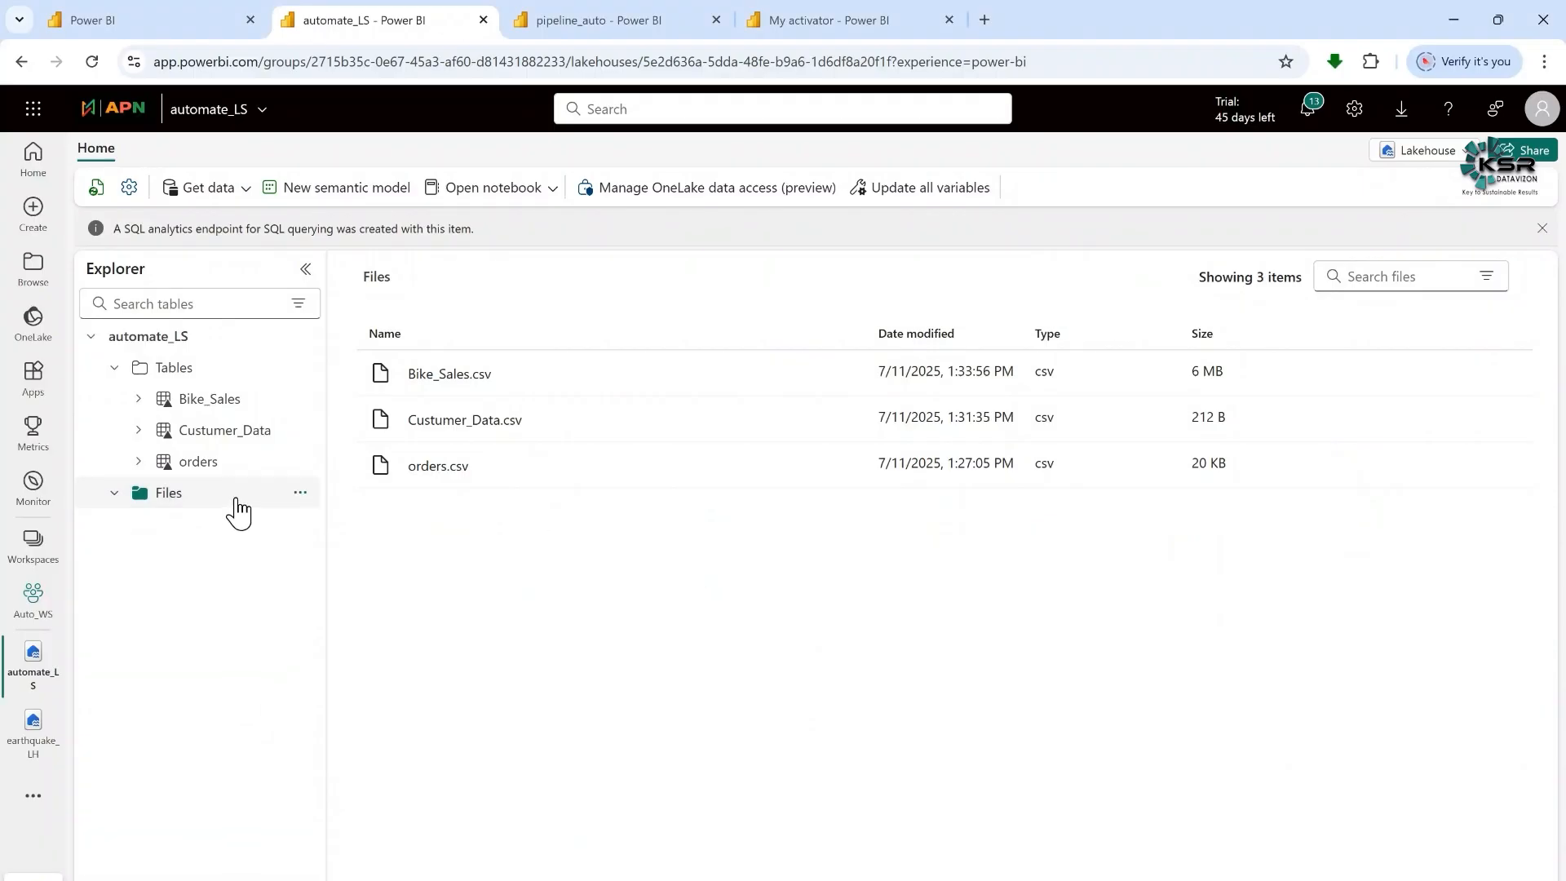
Review the files and tables of the automate_LS lakehouse, the pipeline_auto design and its run details in Power BI, ending at the Auto_WS workspace
left_click(216, 527)
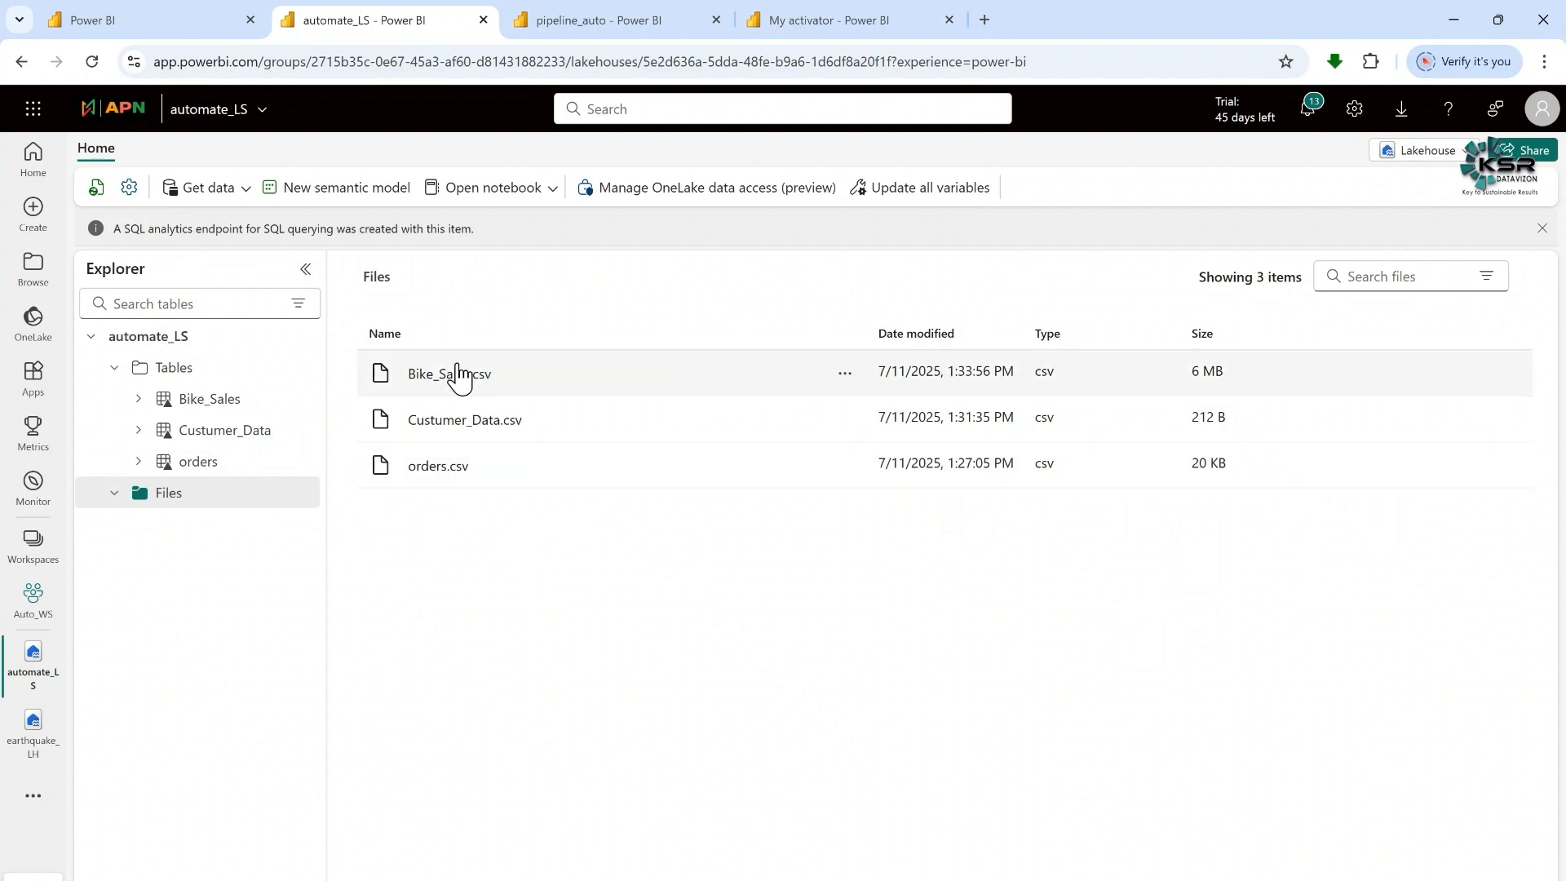
left_click(625, 23)
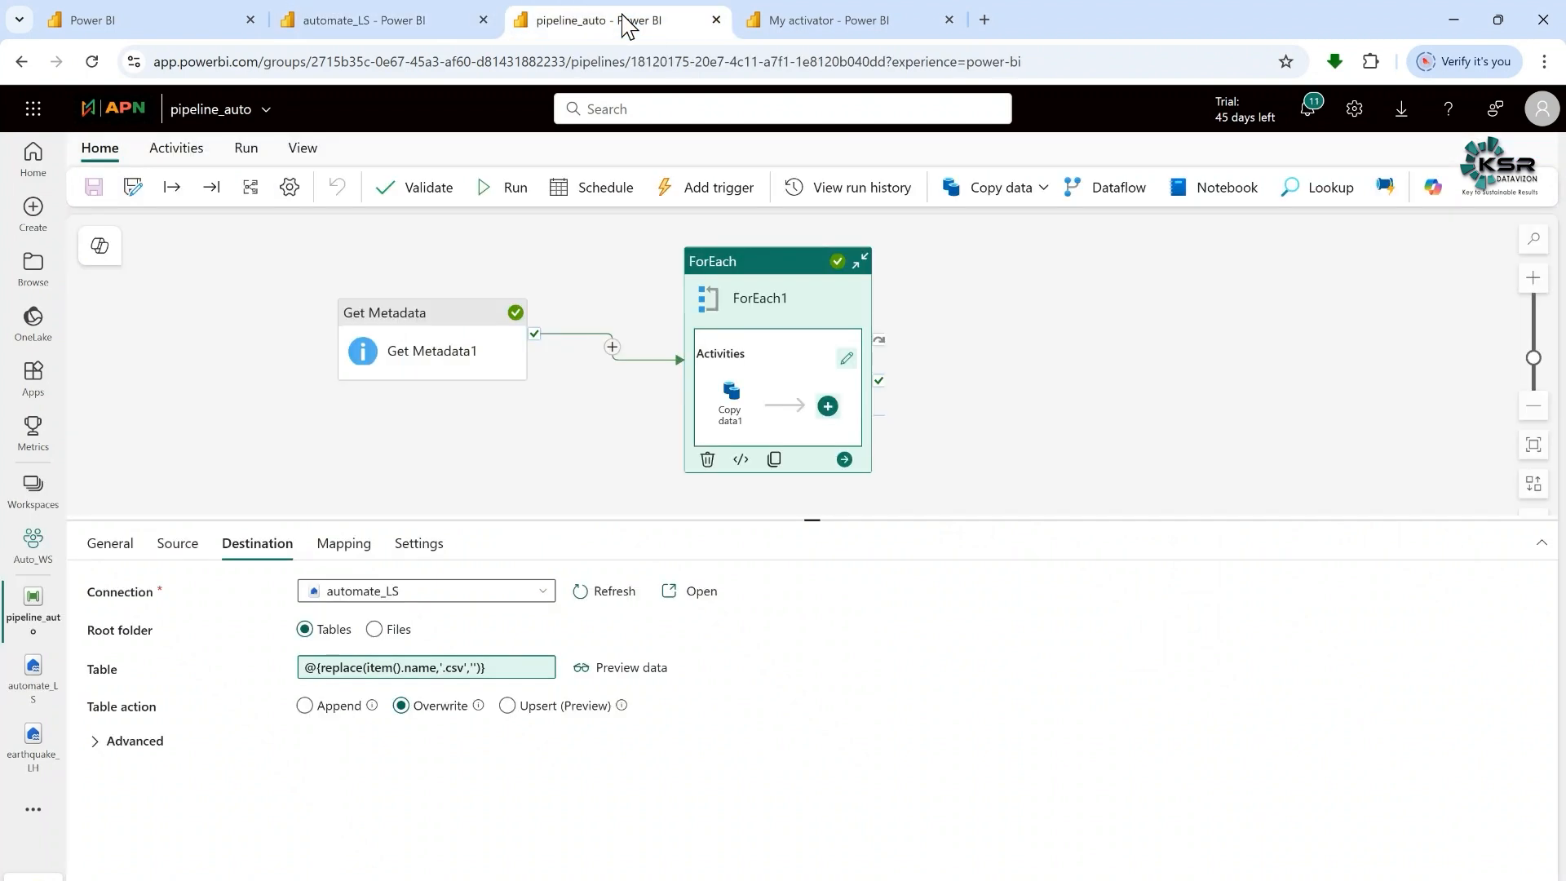
left_click(324, 18)
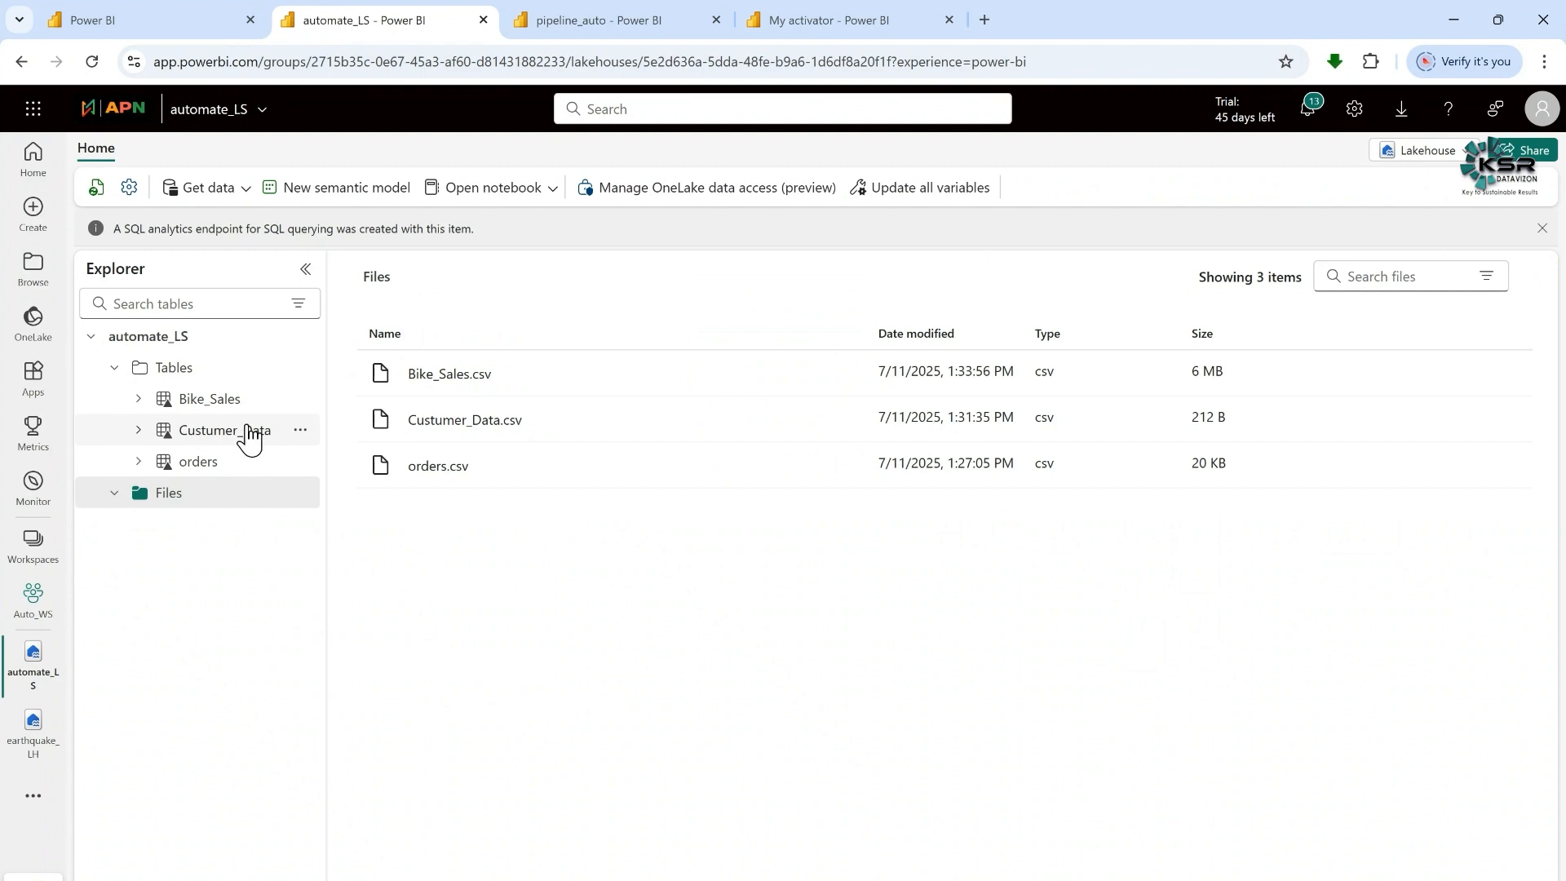
left_click(125, 22)
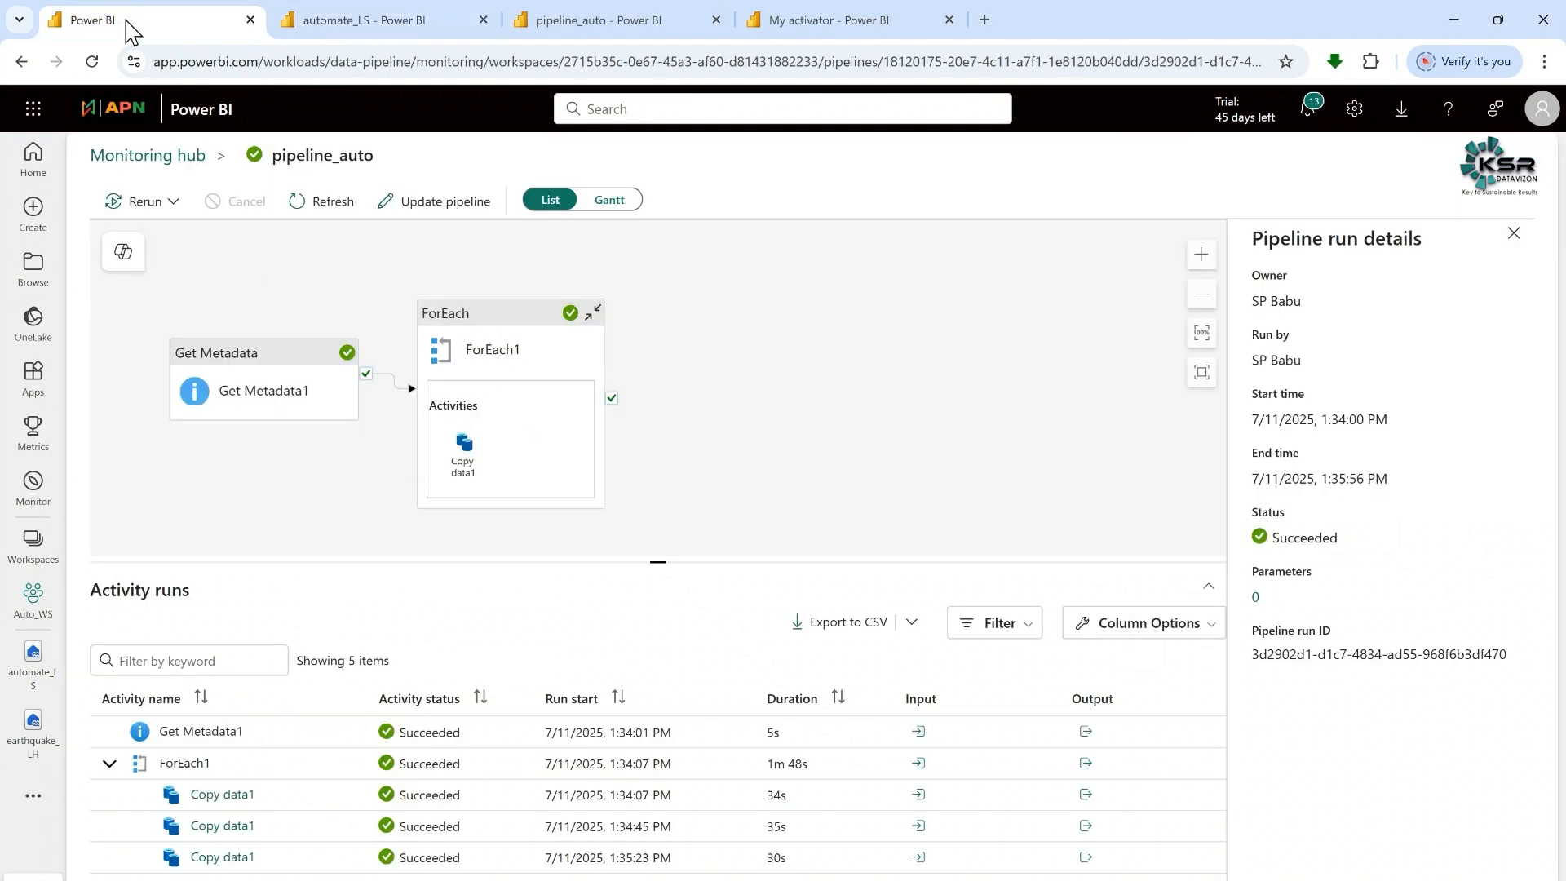
left_click(36, 605)
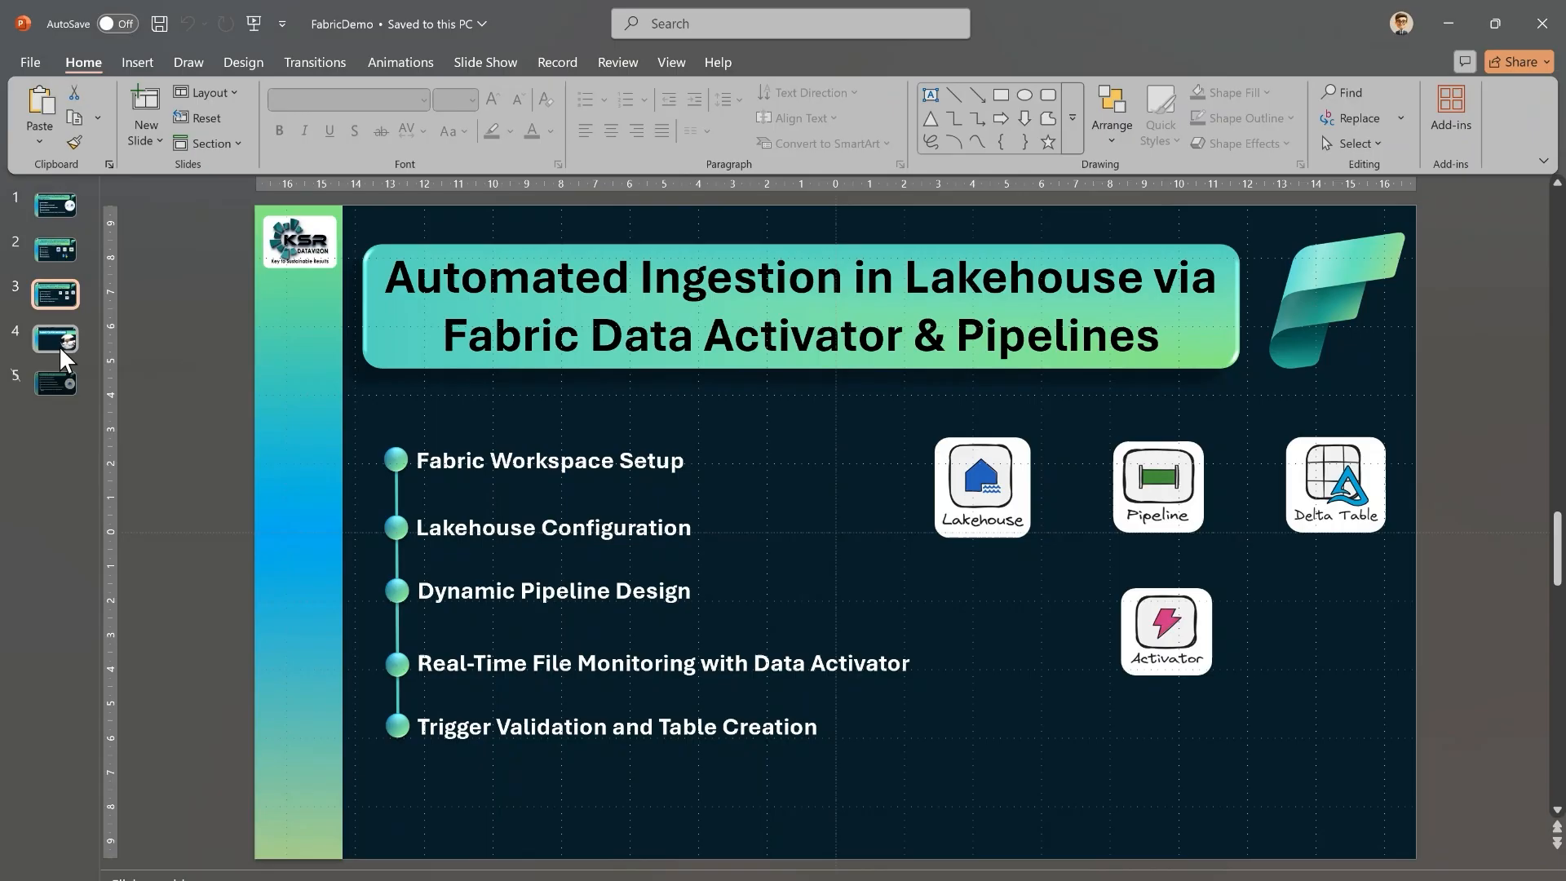
Switch to the FabricDemo presentation in PowerPoint and present the closing "THANK YOU FOR WATCHING" slide full screen
left_click(61, 341)
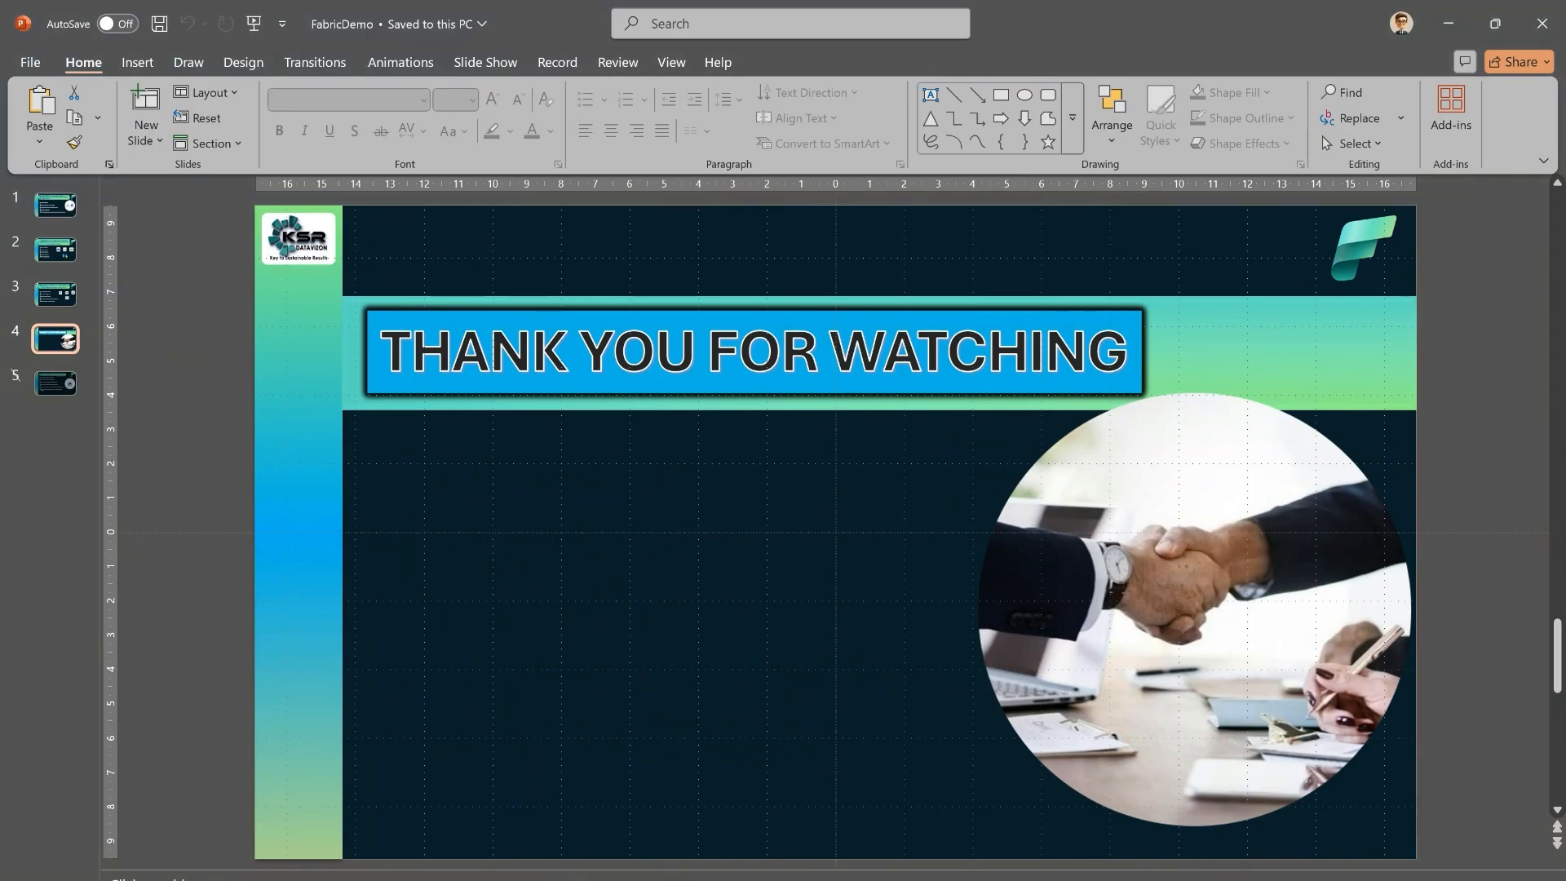
key("shift+F5")
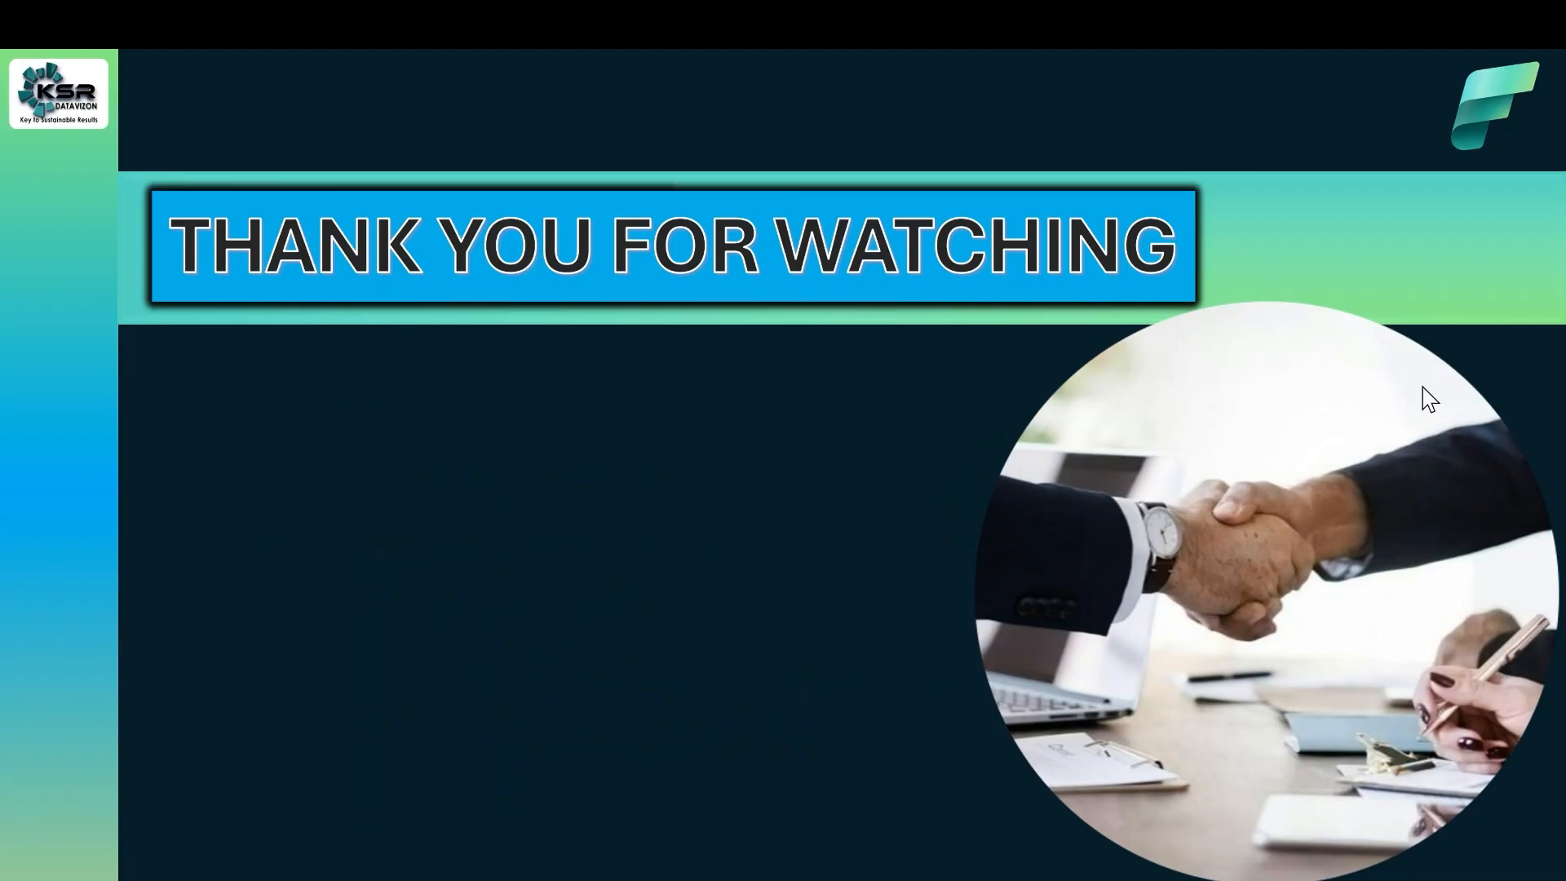